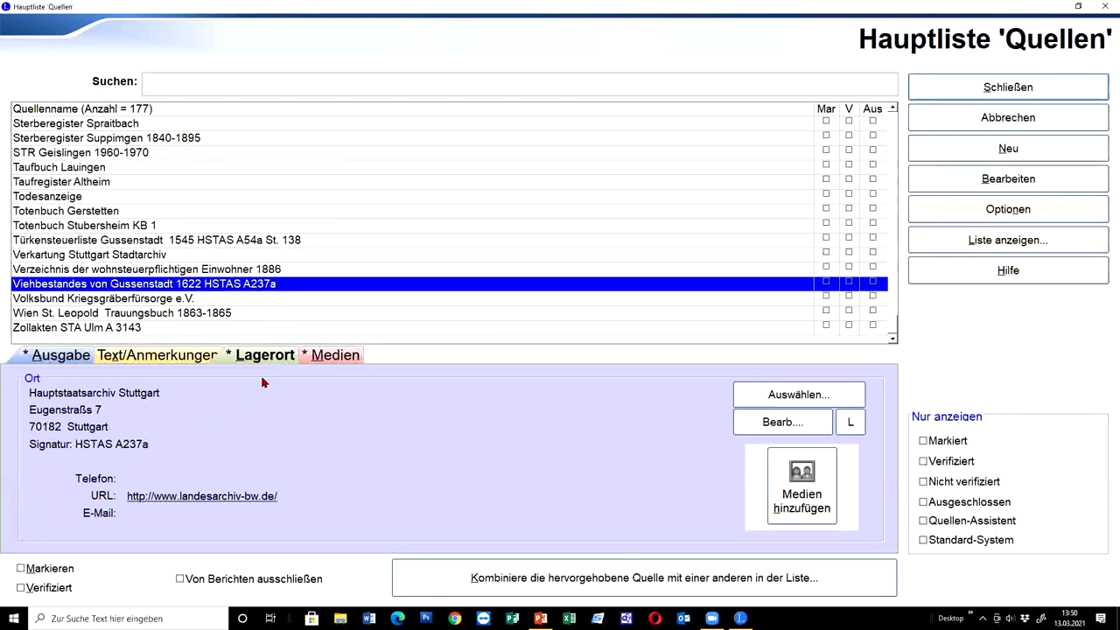
Step: Open the Viehzählung PDF attached to the highlighted source, read through its first pages and return to the source list
click(333, 355)
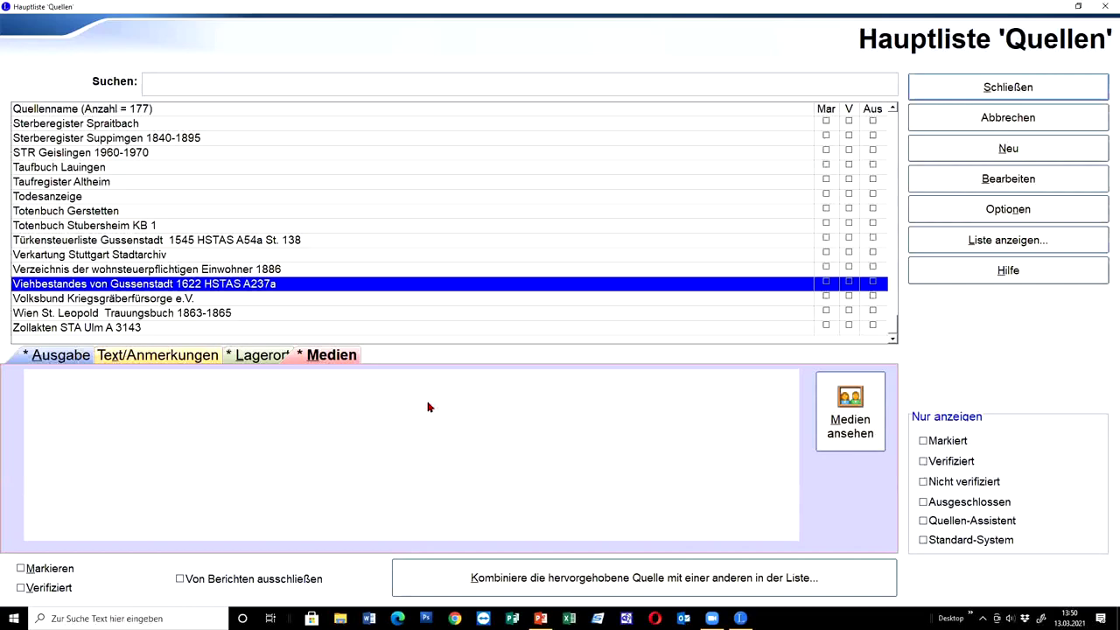
click(861, 424)
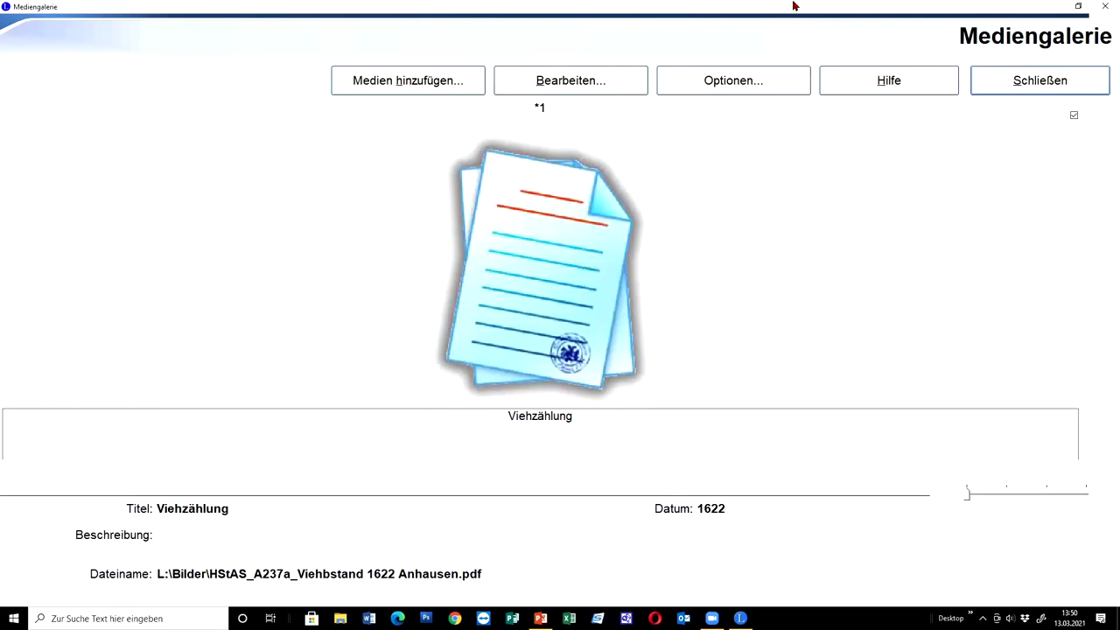
double_click(537, 263)
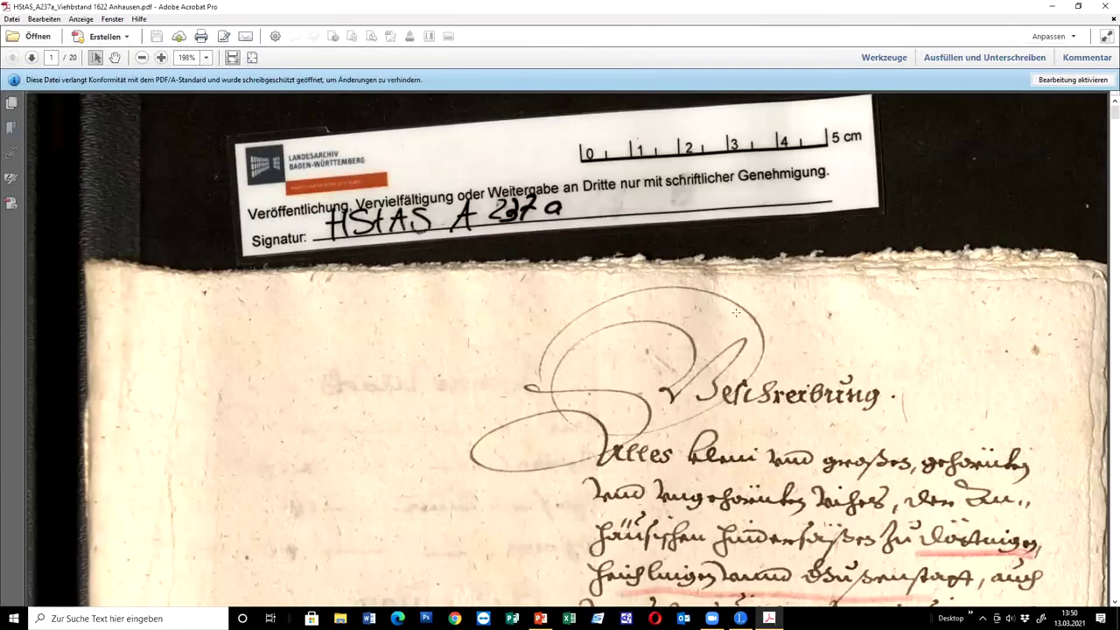
scroll(735, 313, down, 5)
scroll(740, 318, down, 5)
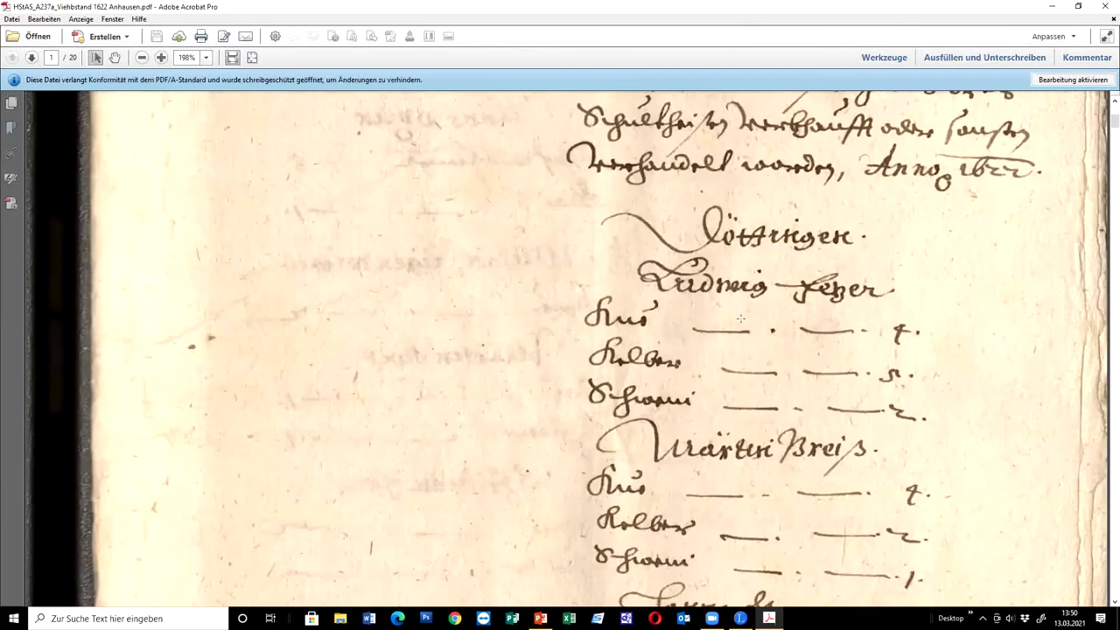
scroll(740, 319, down, 8)
scroll(740, 318, down, 3)
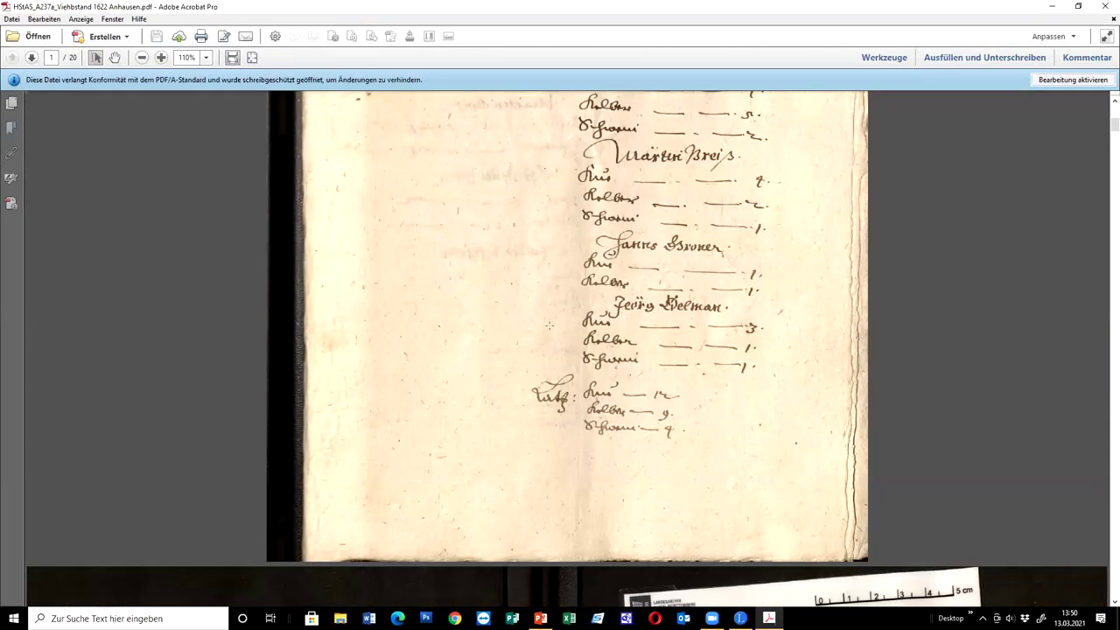
scroll(648, 294, down, 6)
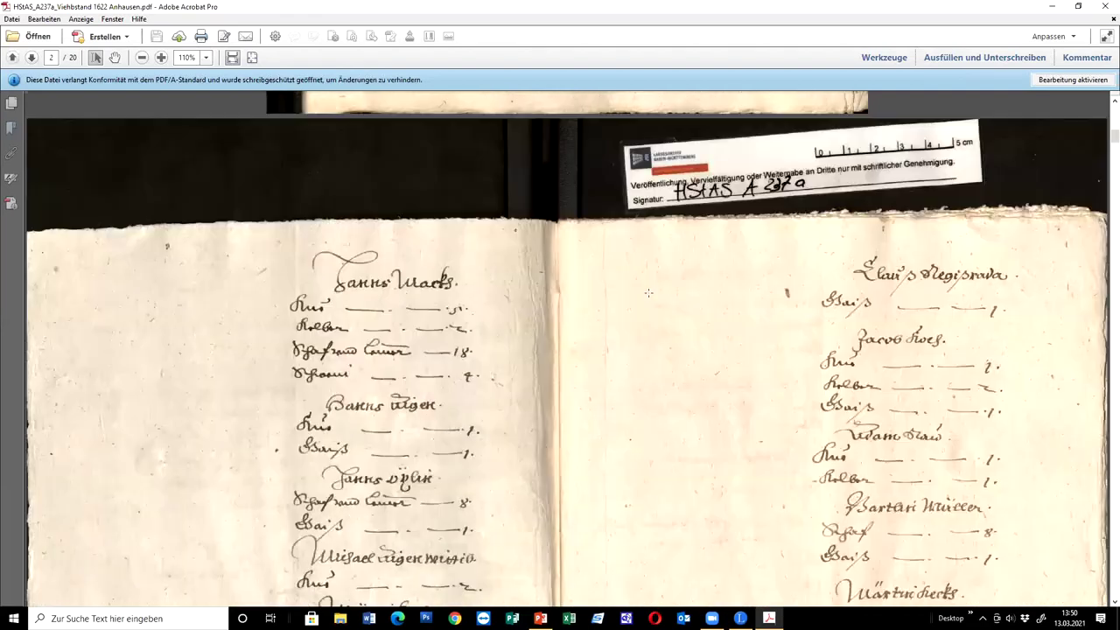
scroll(682, 243, up, 2)
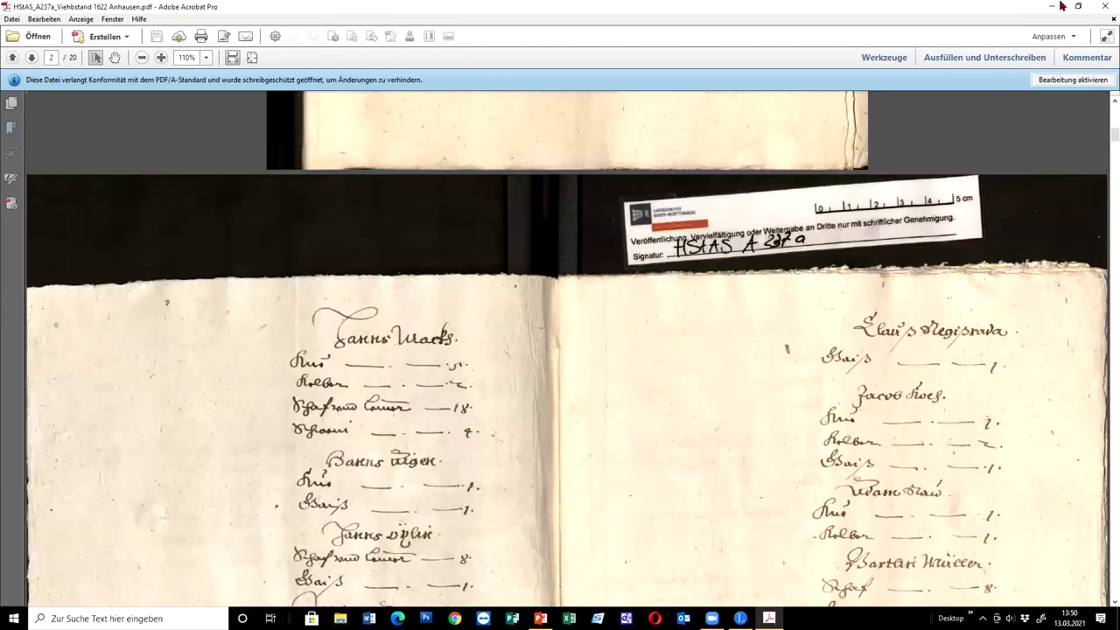
click(1104, 6)
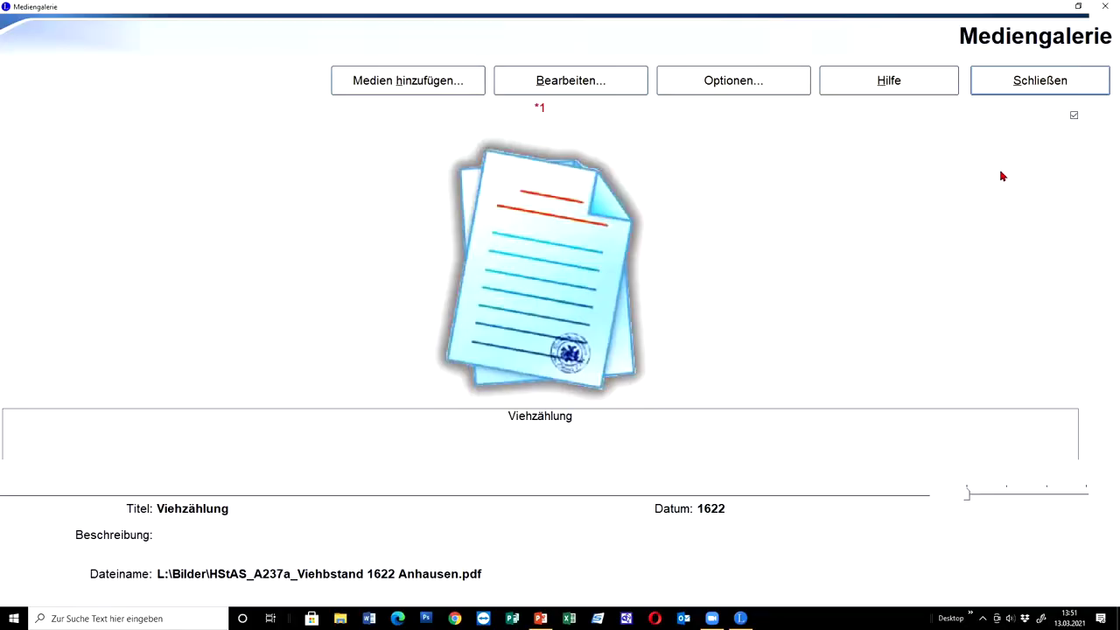
click(1026, 84)
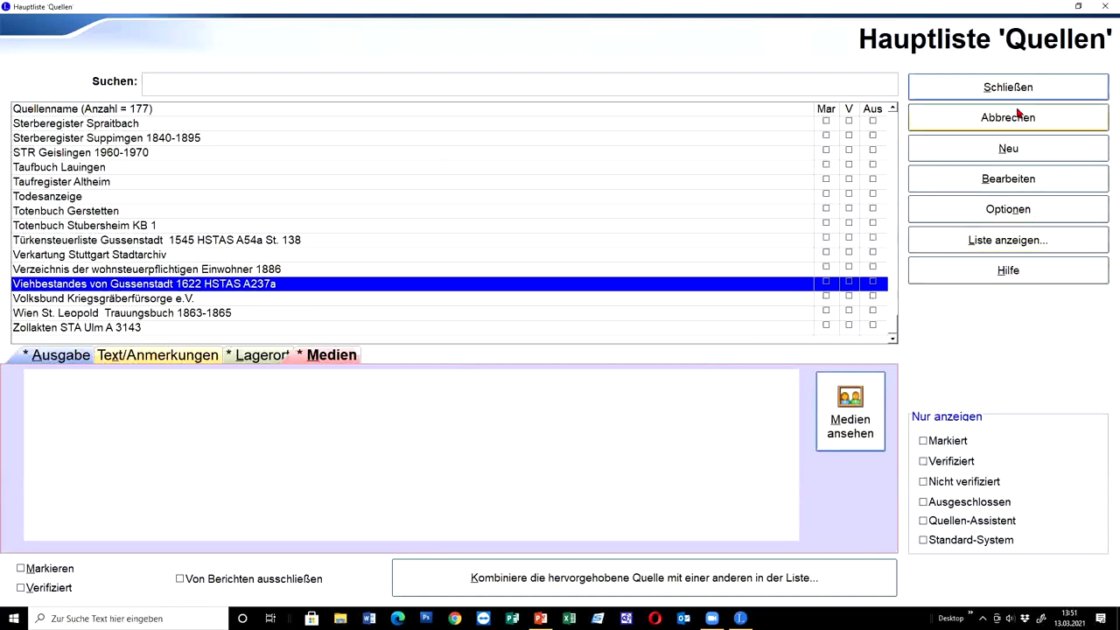
Step: Generate a search list of all people who use the source "Viehbestandes von Gussenstadt 1622 HSTAS A237a" and close the source list
click(981, 242)
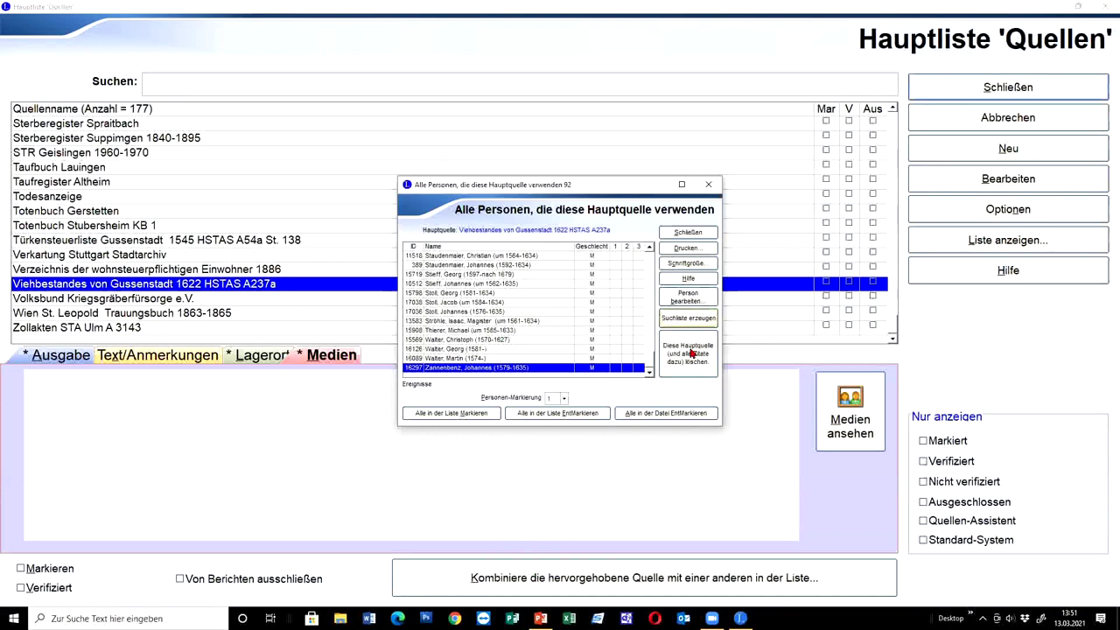
click(688, 318)
click(472, 343)
click(705, 234)
click(1015, 87)
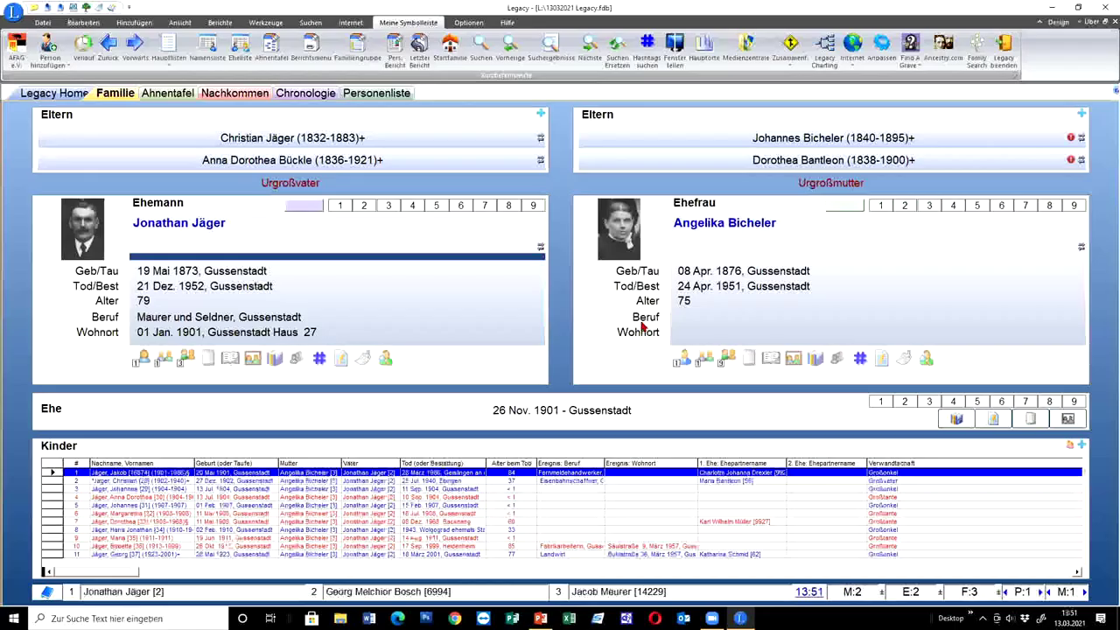
Step: Open the full personal record of the person highlighted in the search list
click(523, 364)
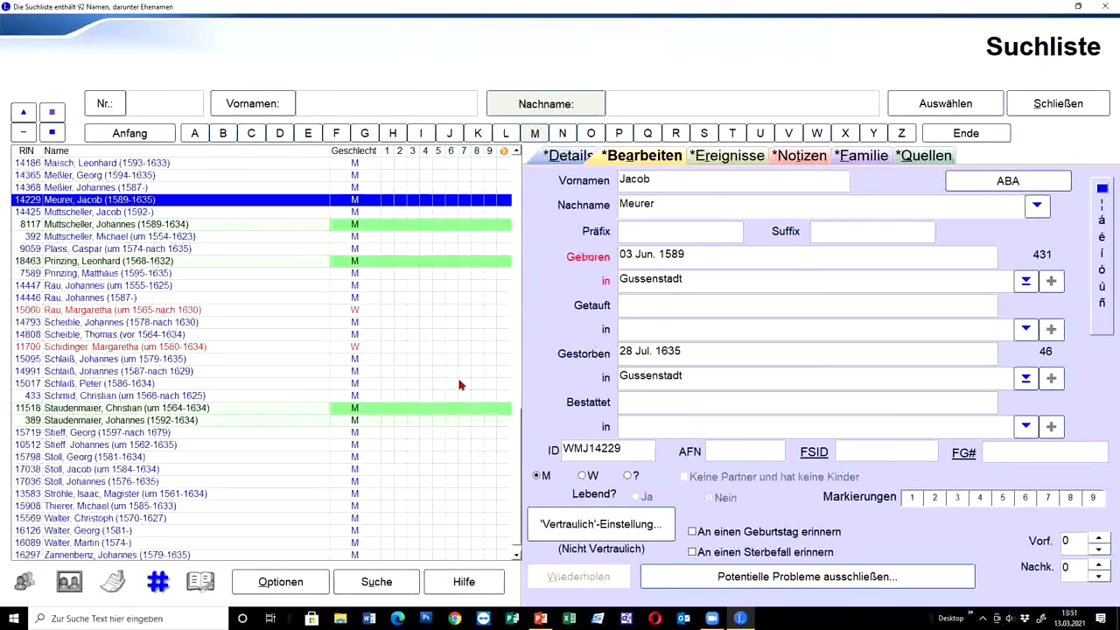
key(Return)
click(342, 362)
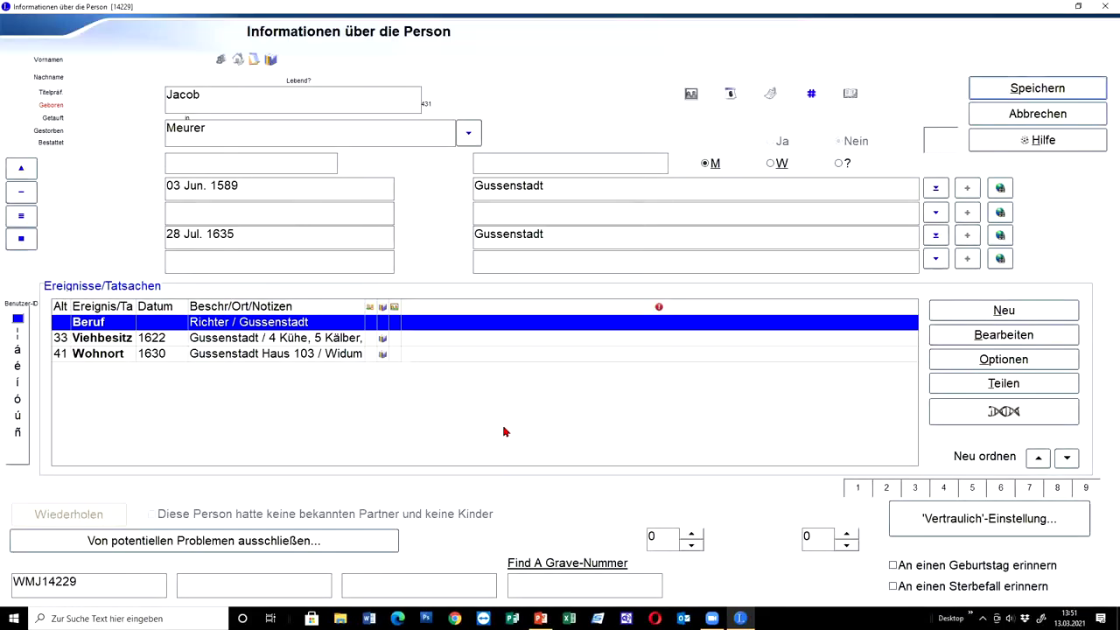
Step: Open the person's 1622 Viehbesitz event and check its media gallery
click(403, 336)
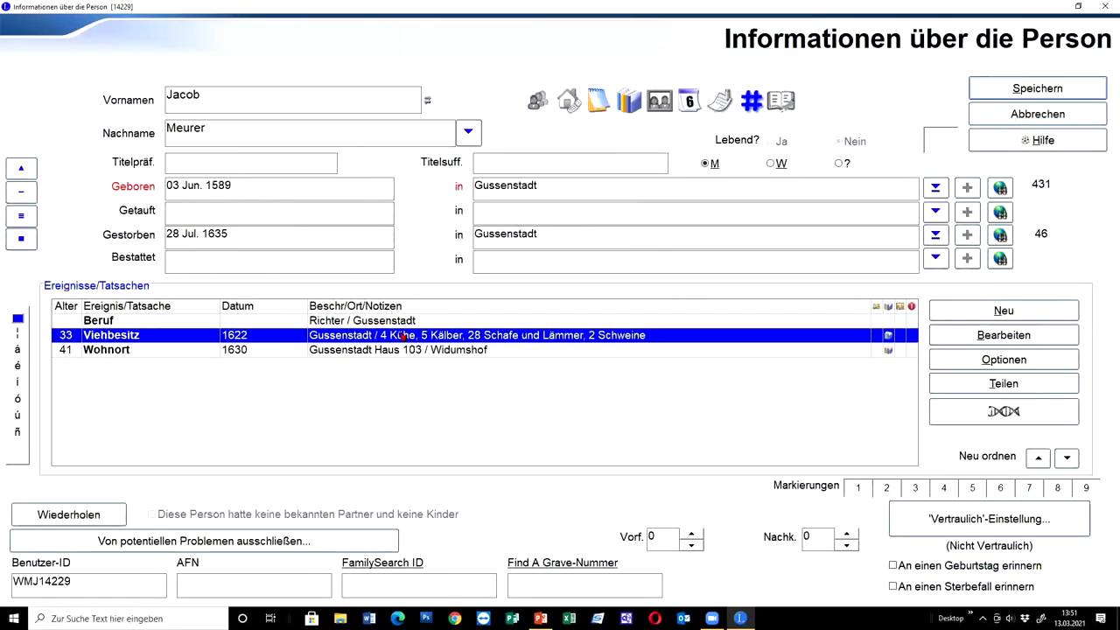
double_click(403, 336)
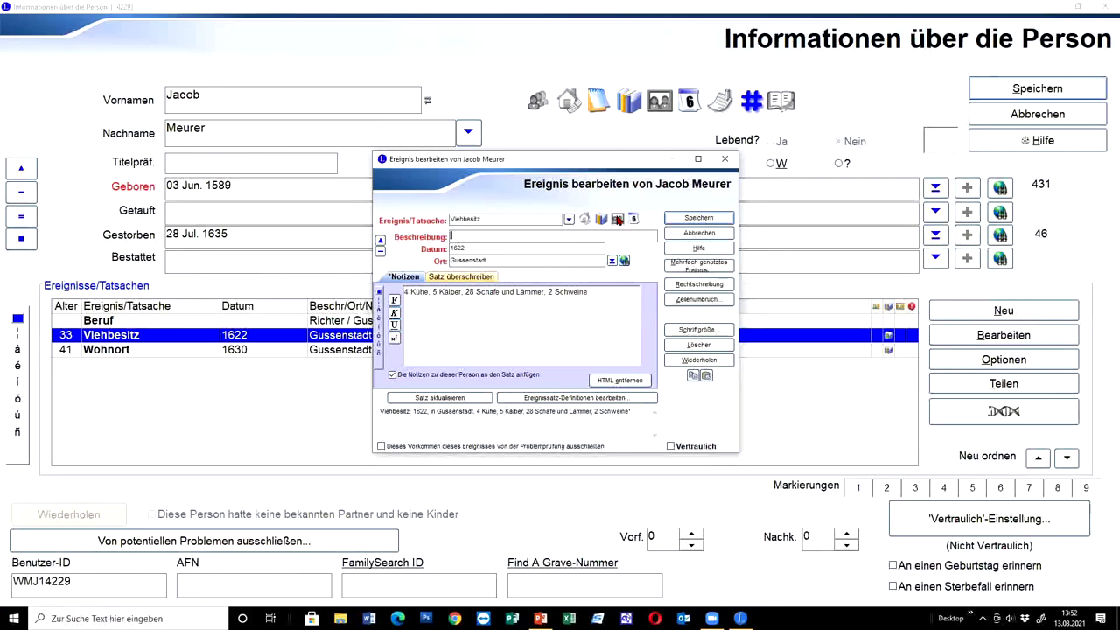
click(618, 220)
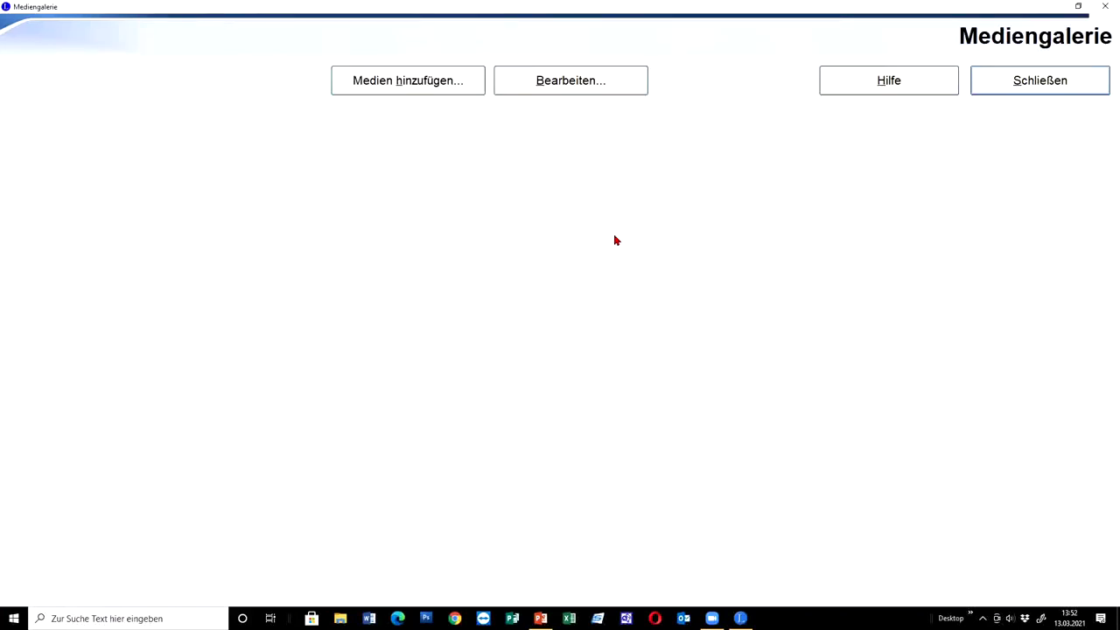
click(1029, 78)
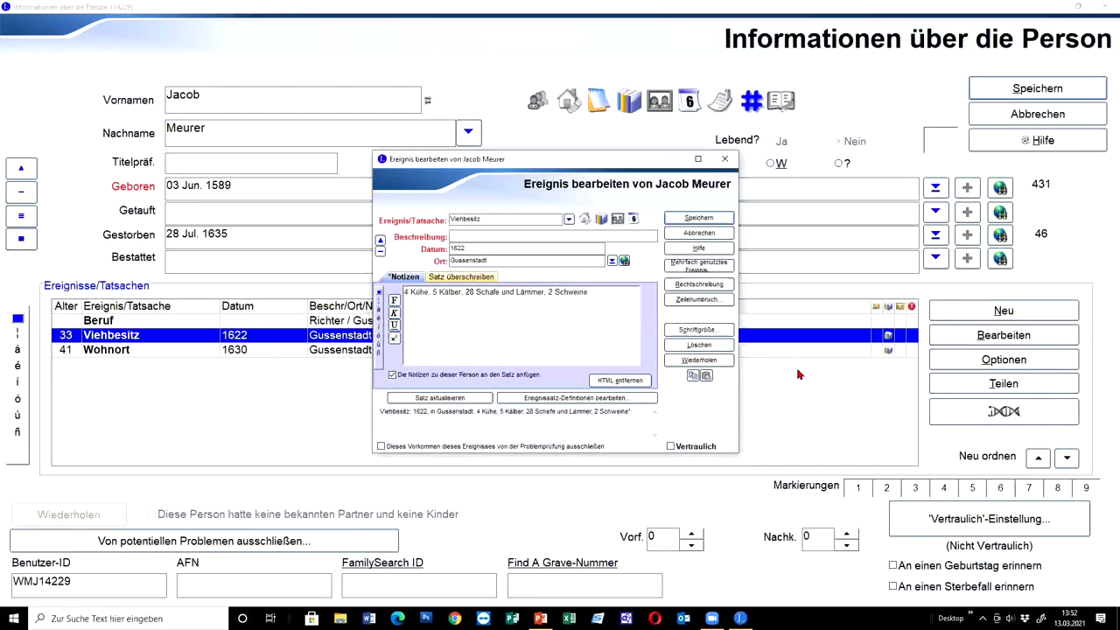
Step: View the source assigned to the Viehbesitz event and its main source description, leaving both and the event without saving
click(602, 219)
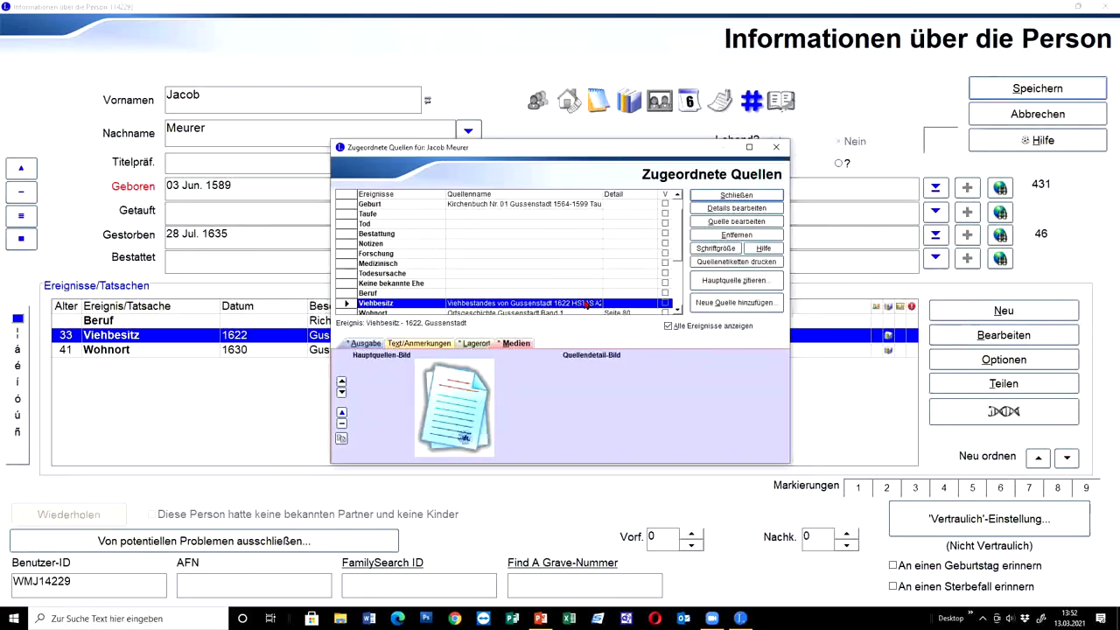
double_click(588, 303)
click(726, 201)
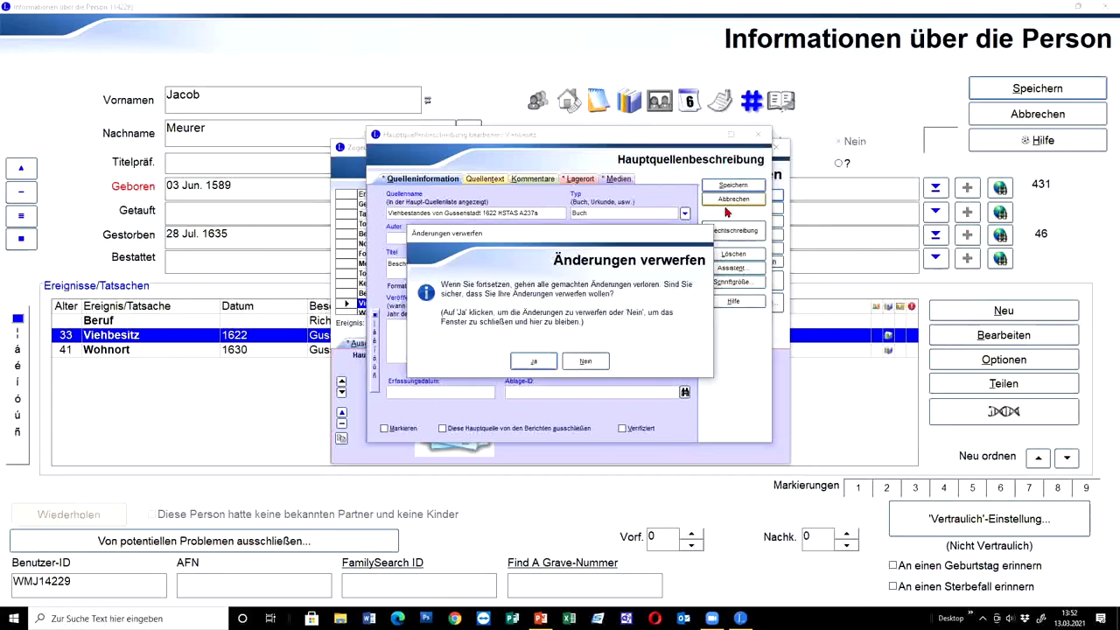
click(585, 360)
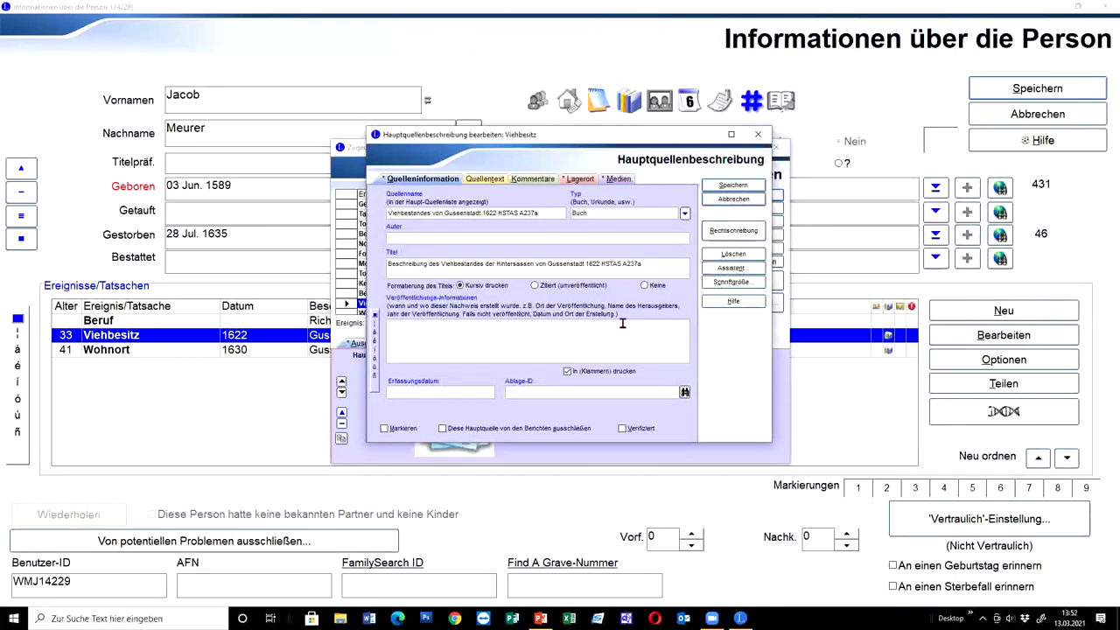
click(721, 199)
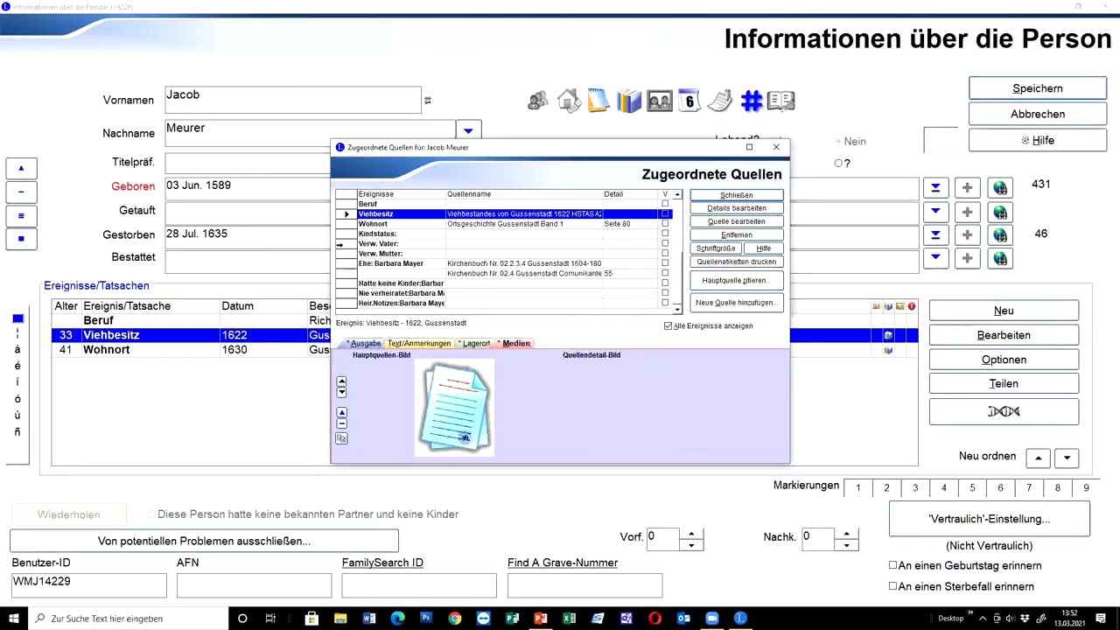
click(745, 195)
click(698, 234)
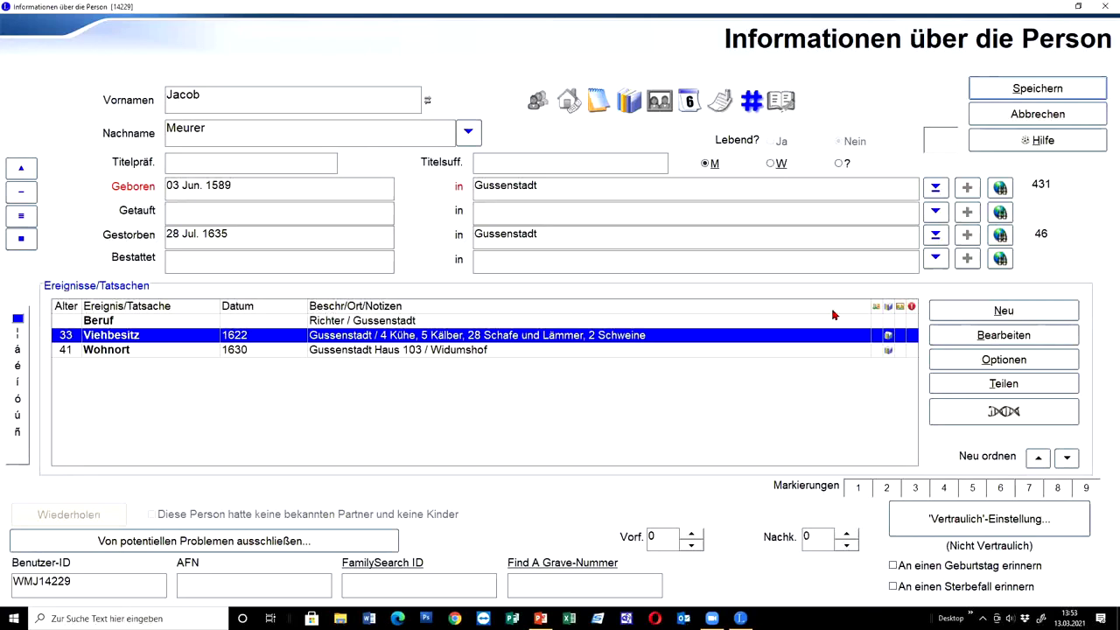
Step: Add a new event to the person and choose Beruf as its event definition
click(977, 313)
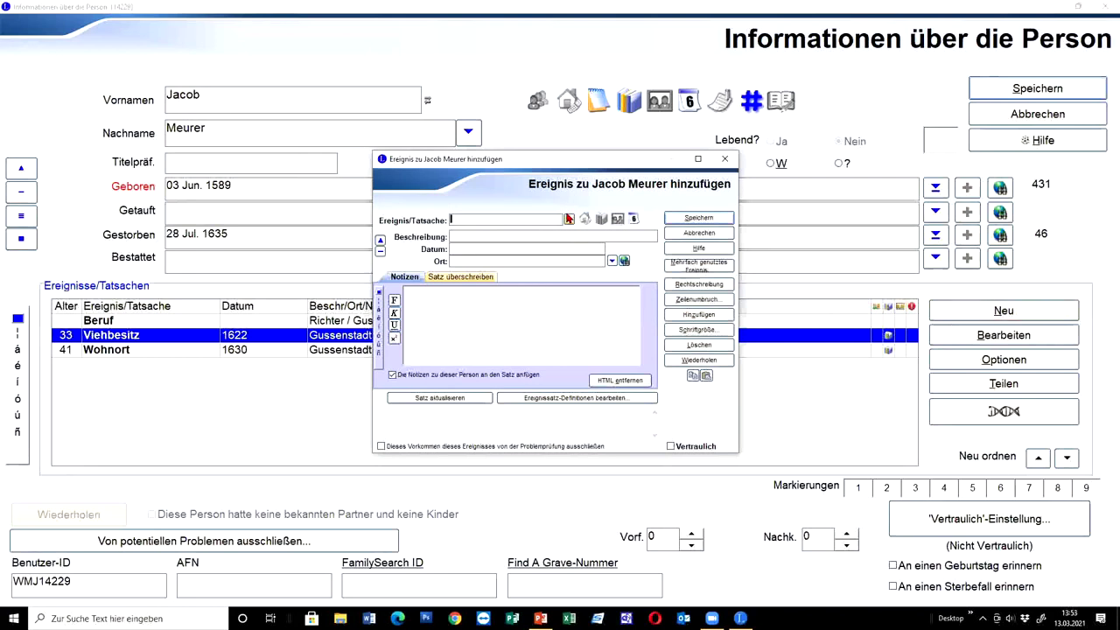
click(568, 219)
scroll(467, 248, down, 5)
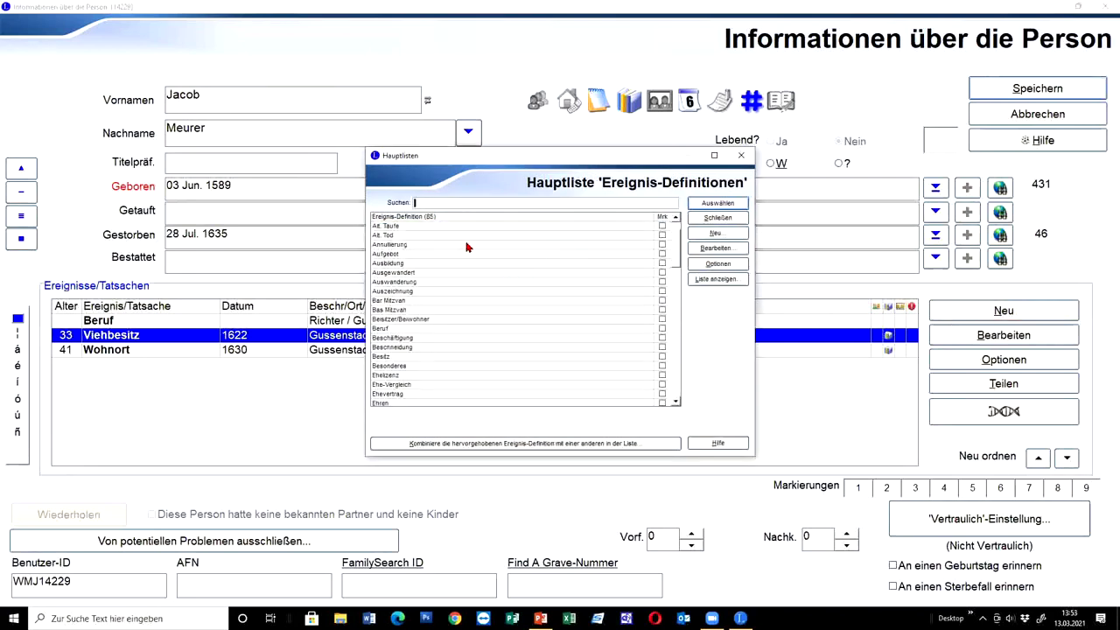
scroll(467, 248, down, 4)
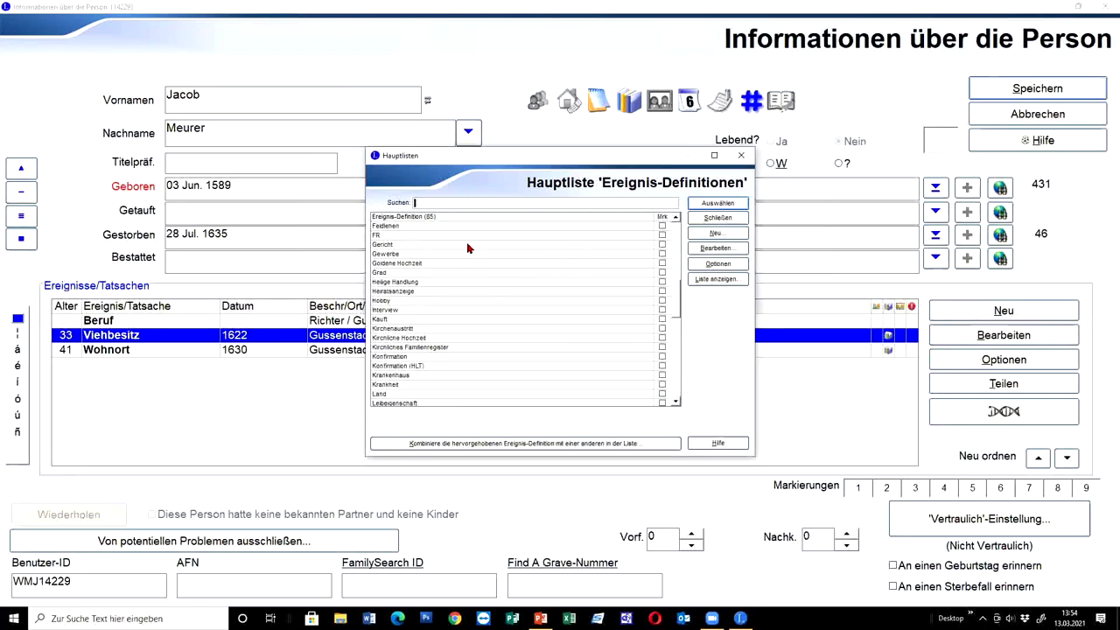
scroll(467, 249, up, 4)
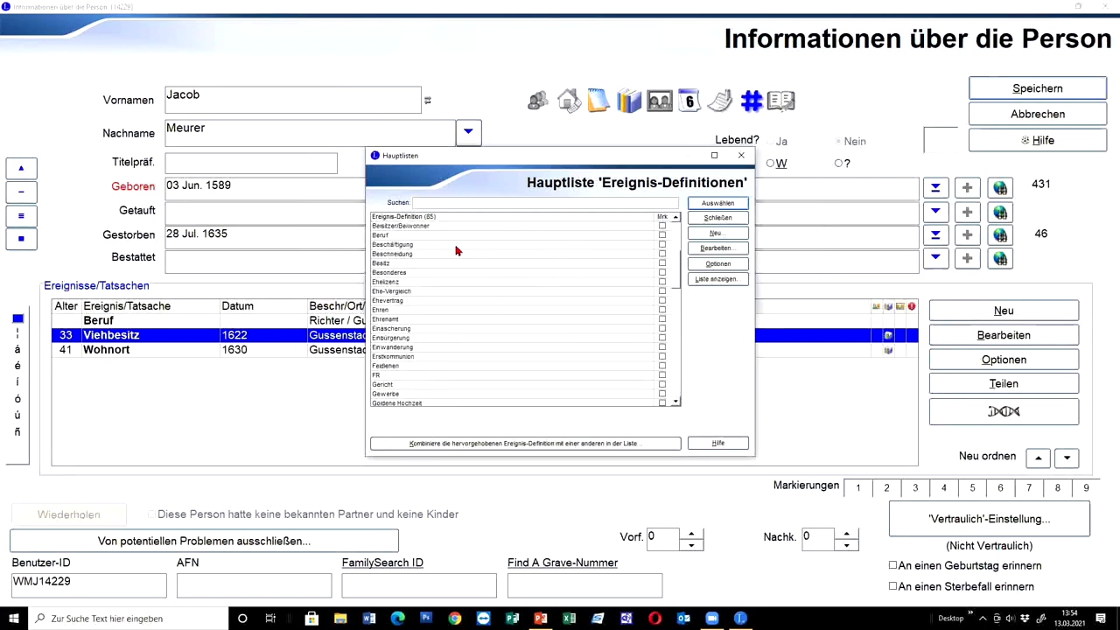
click(396, 236)
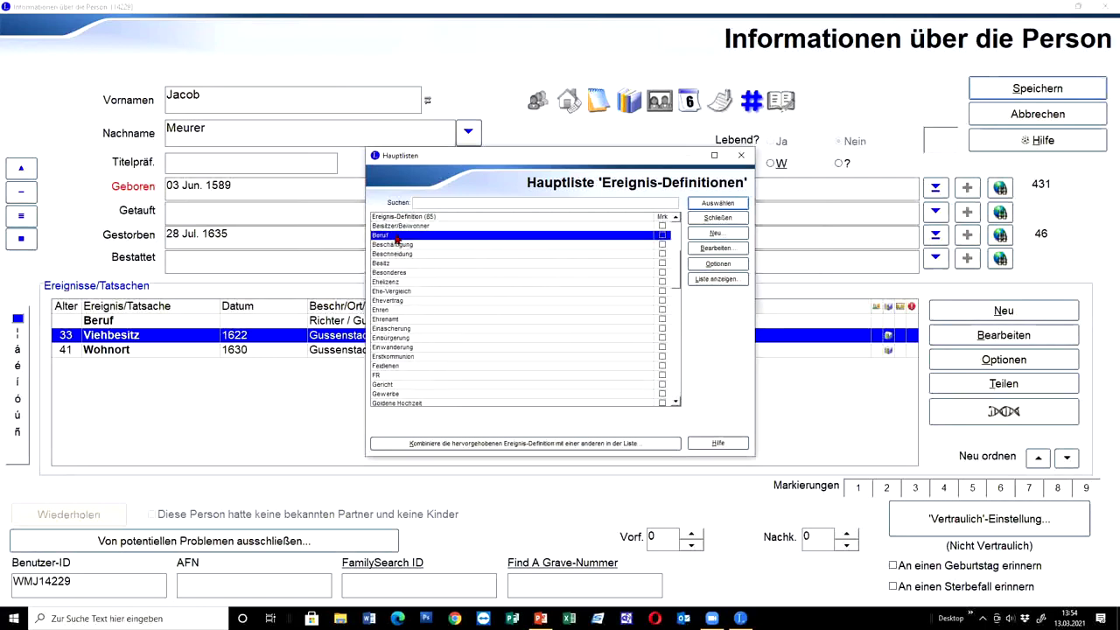
click(712, 205)
Step: Enter "Bauer" as the occupation event's description and "Gussenstadt" as its place
click(462, 236)
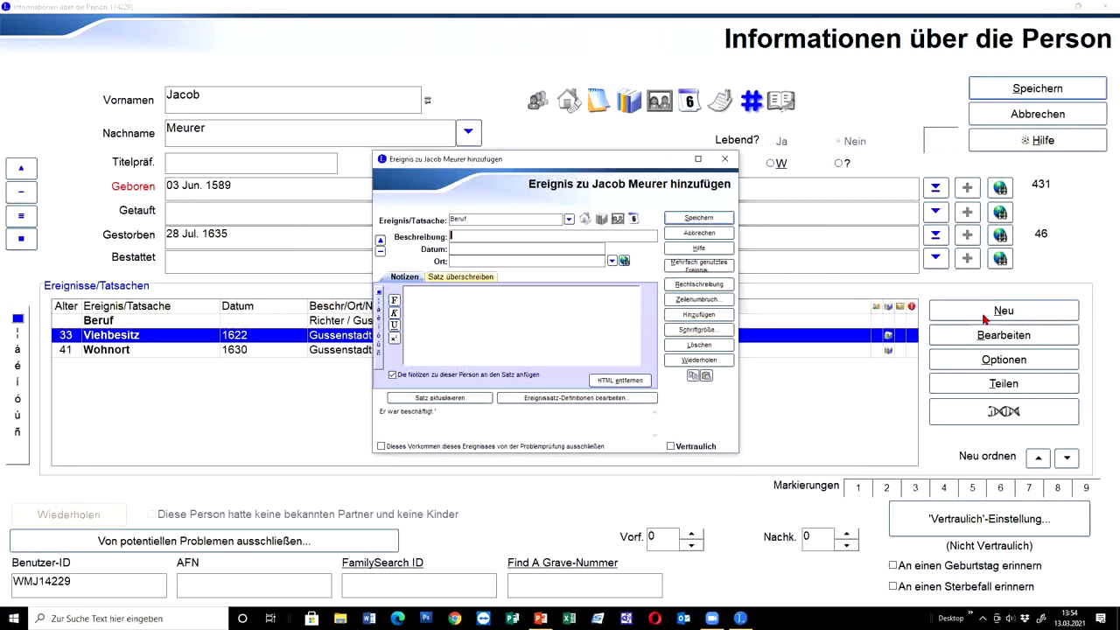
text(Bauer)
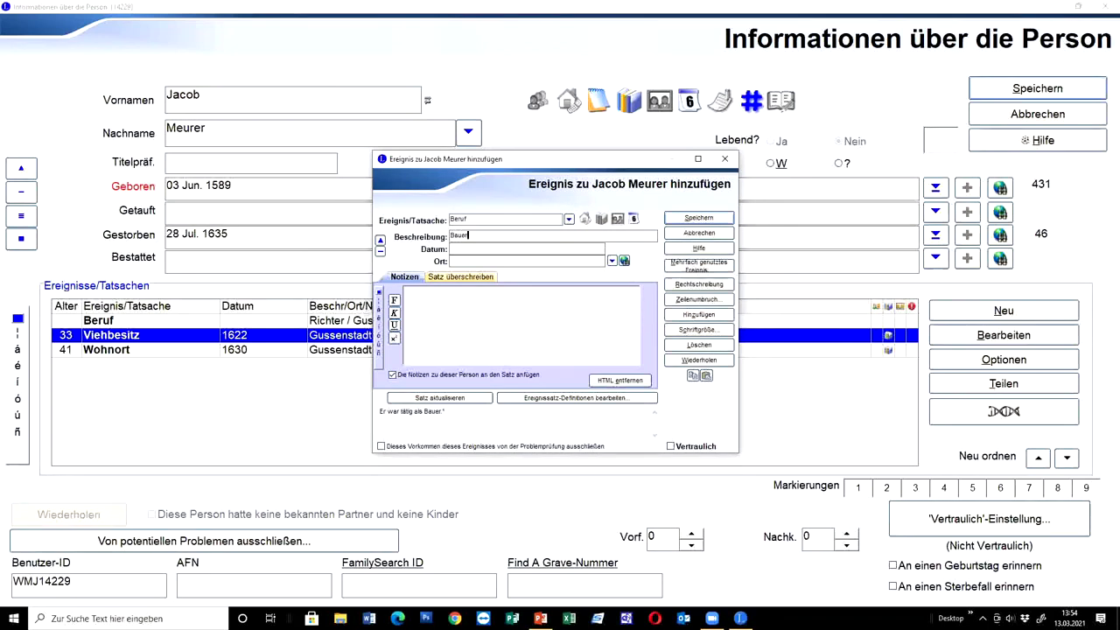
text(Gussenstadt)
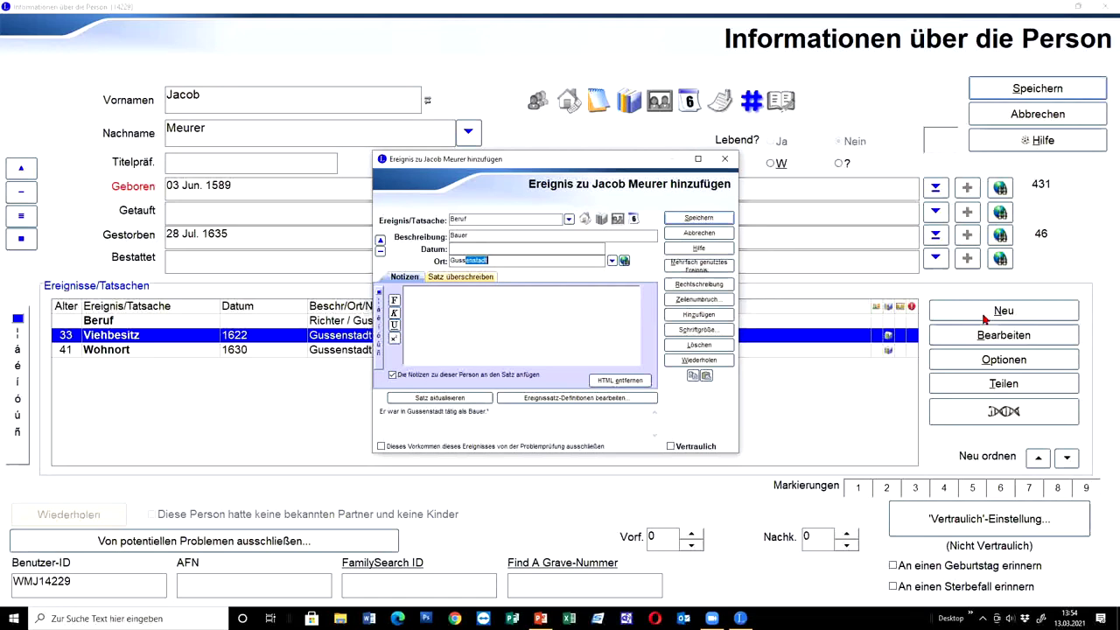
Step: Assign the main source "Viehbestandes von Gussenstadt 1622 HSTAS A237a" to the new Beruf event
click(601, 219)
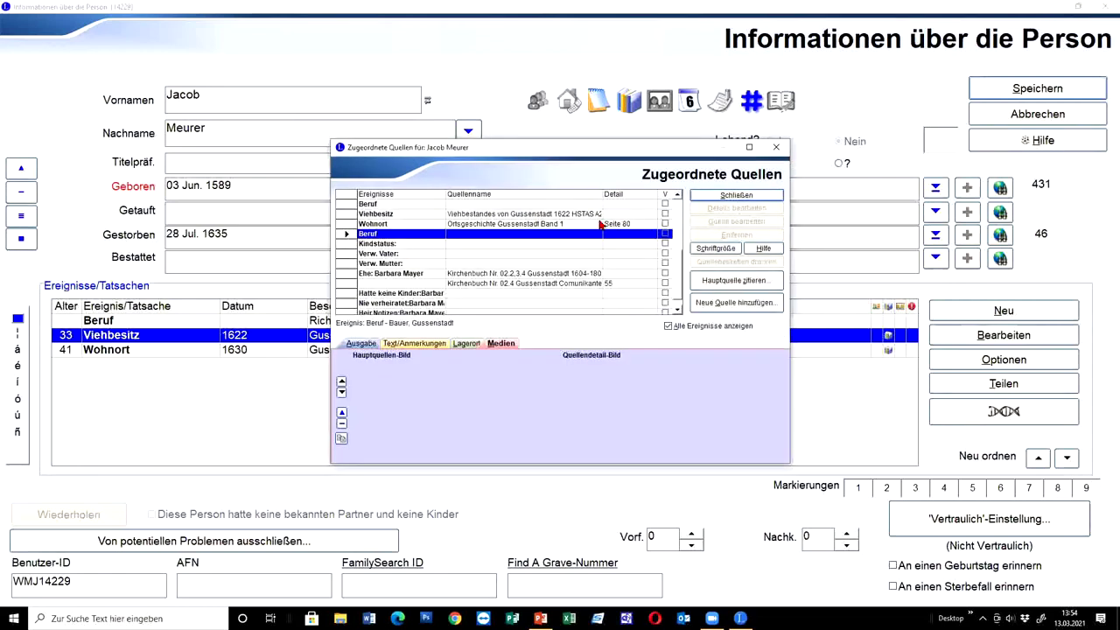
click(740, 281)
scroll(387, 311, down, 10)
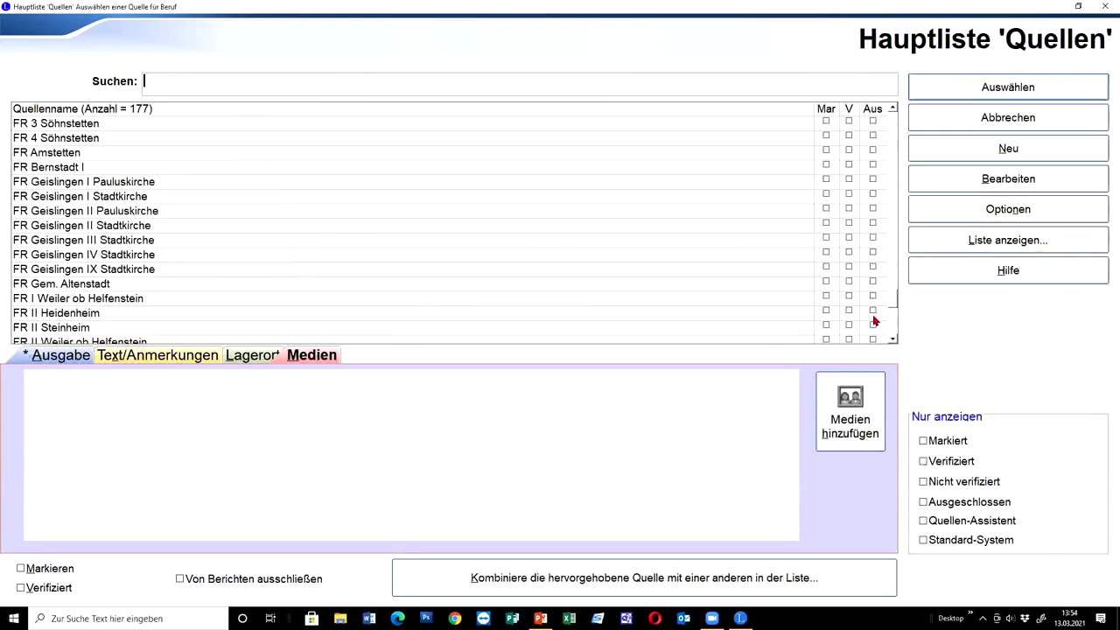
scroll(632, 337, down, 15)
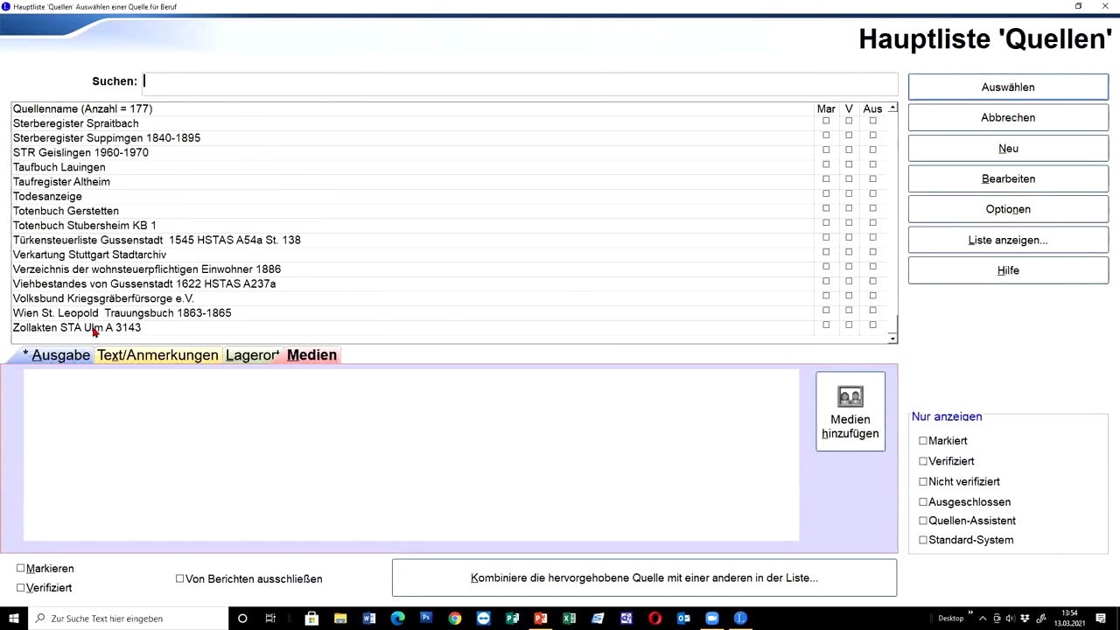
click(96, 287)
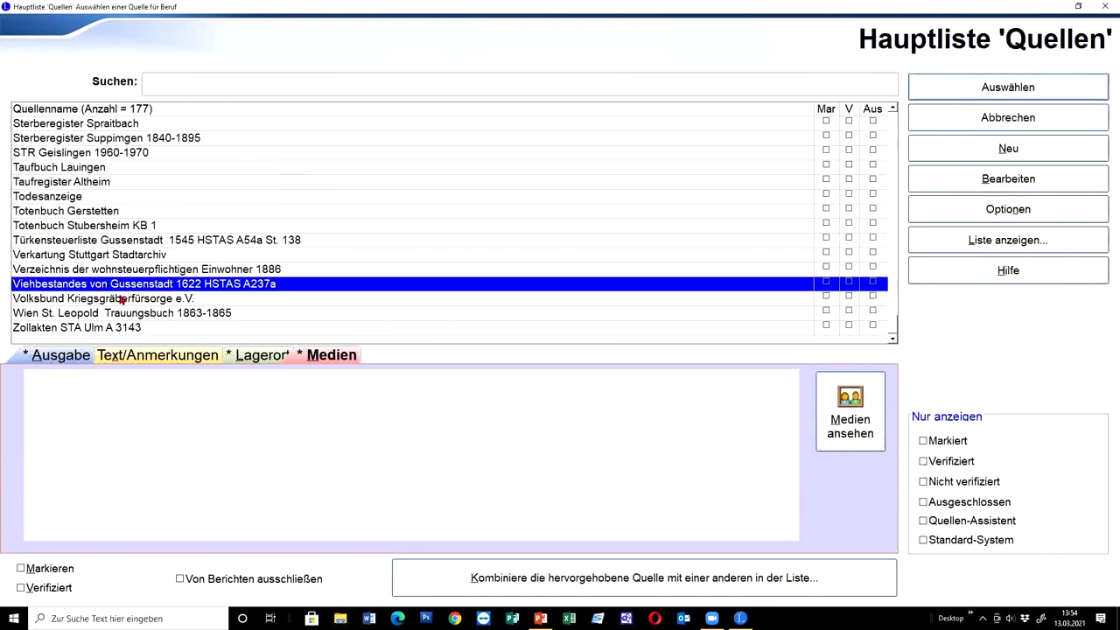
click(1008, 91)
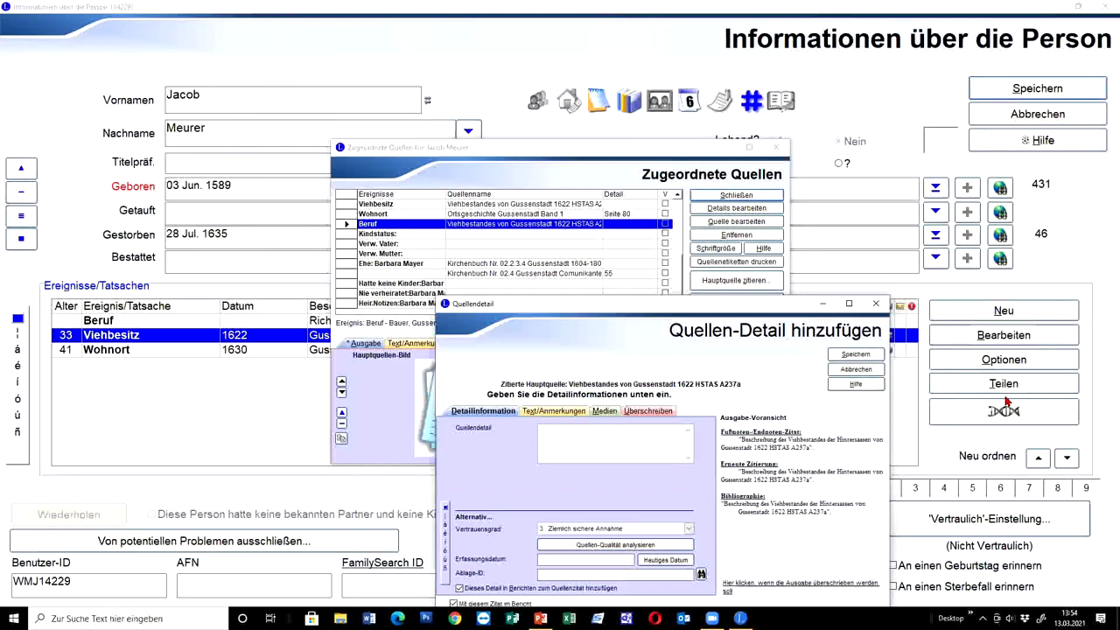
Step: Enter "30" as the citation's source detail, save it, and save the new occupation event
text(30)
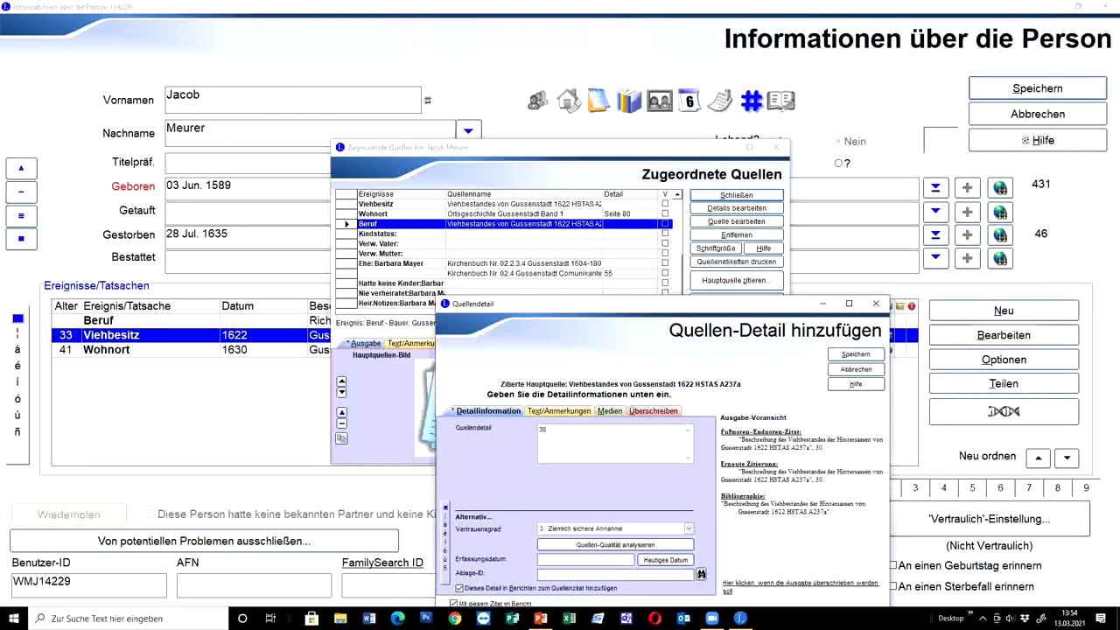
click(855, 354)
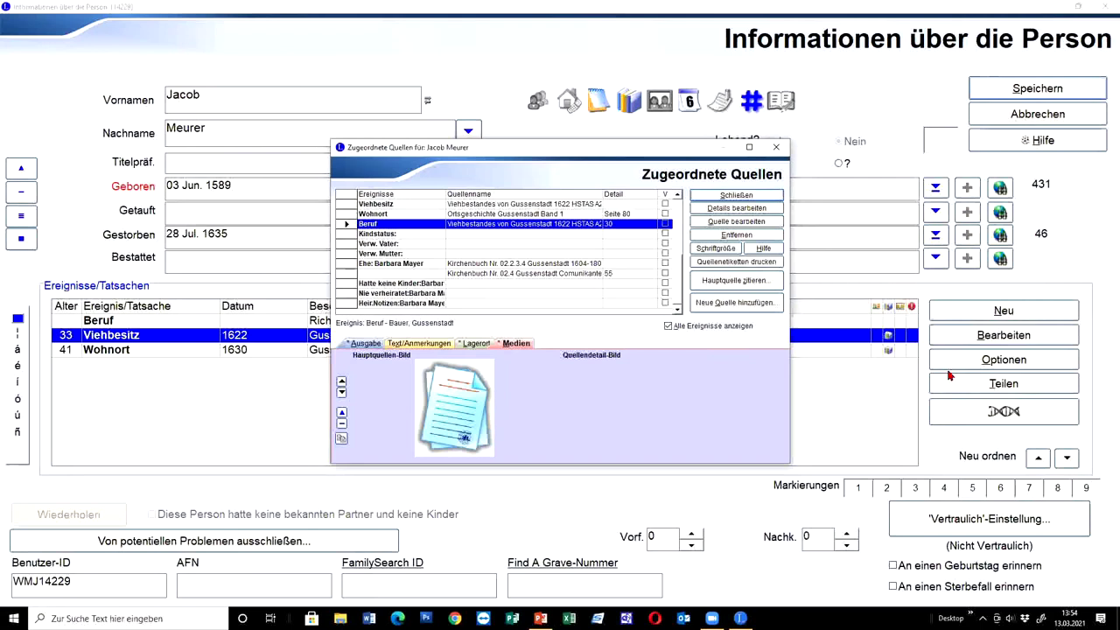
key(Escape)
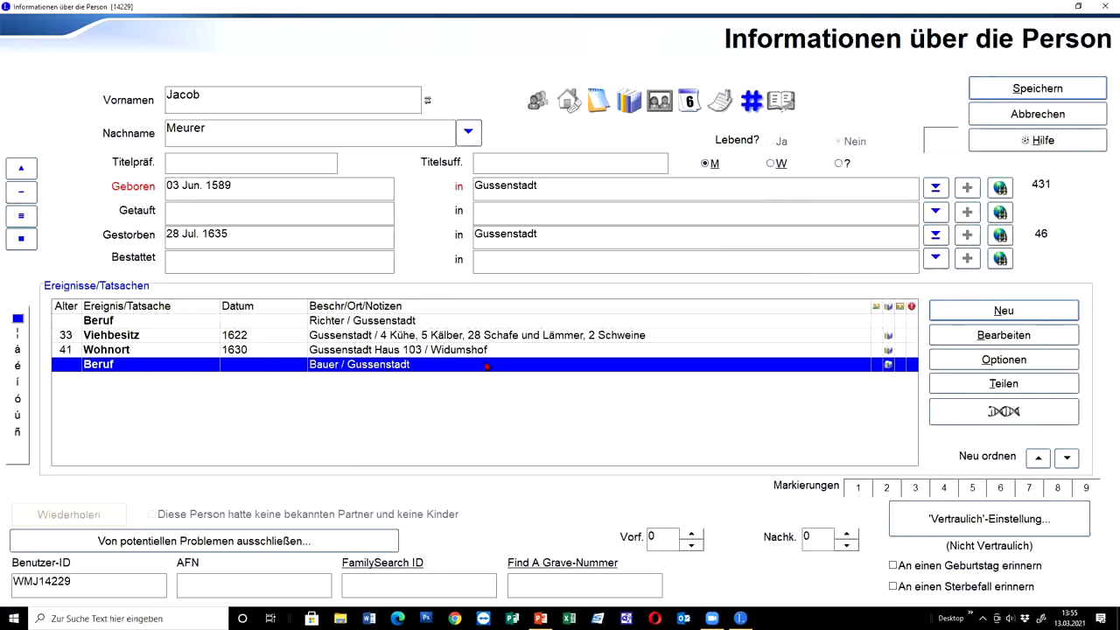
Step: Open and save the 1630 Wohnort event, and place it below the Bauer occupation event in the event list
click(426, 350)
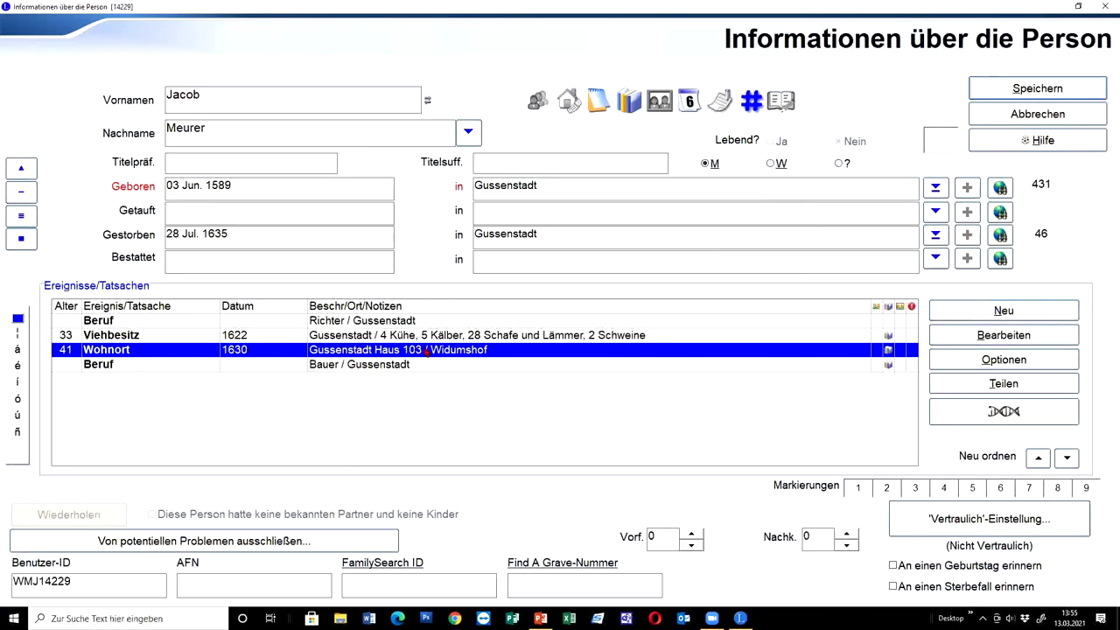
double_click(426, 350)
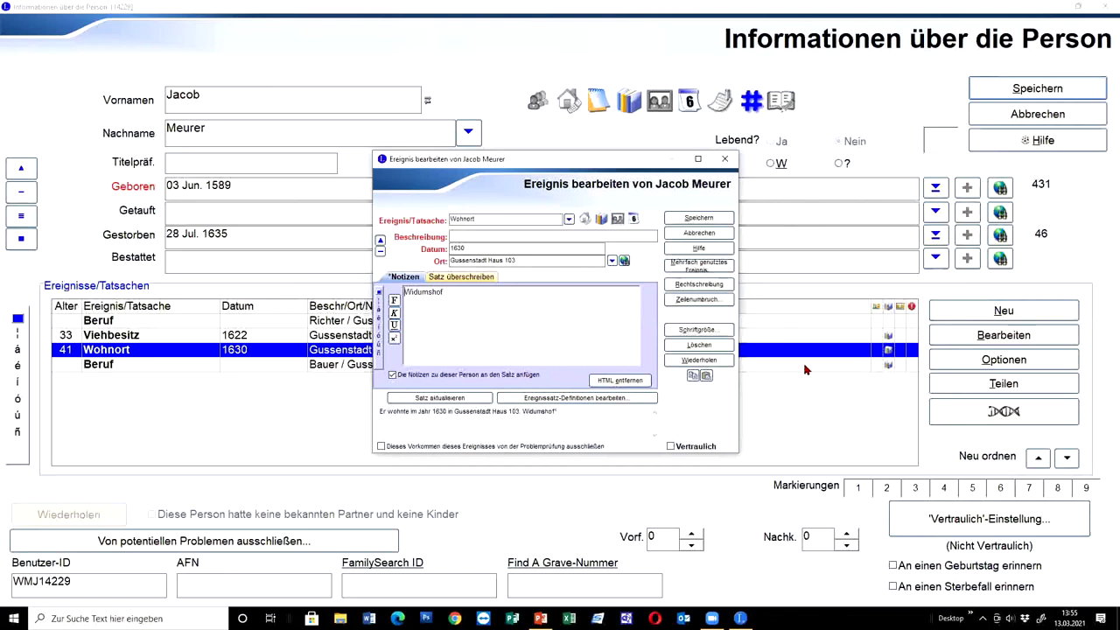
click(696, 217)
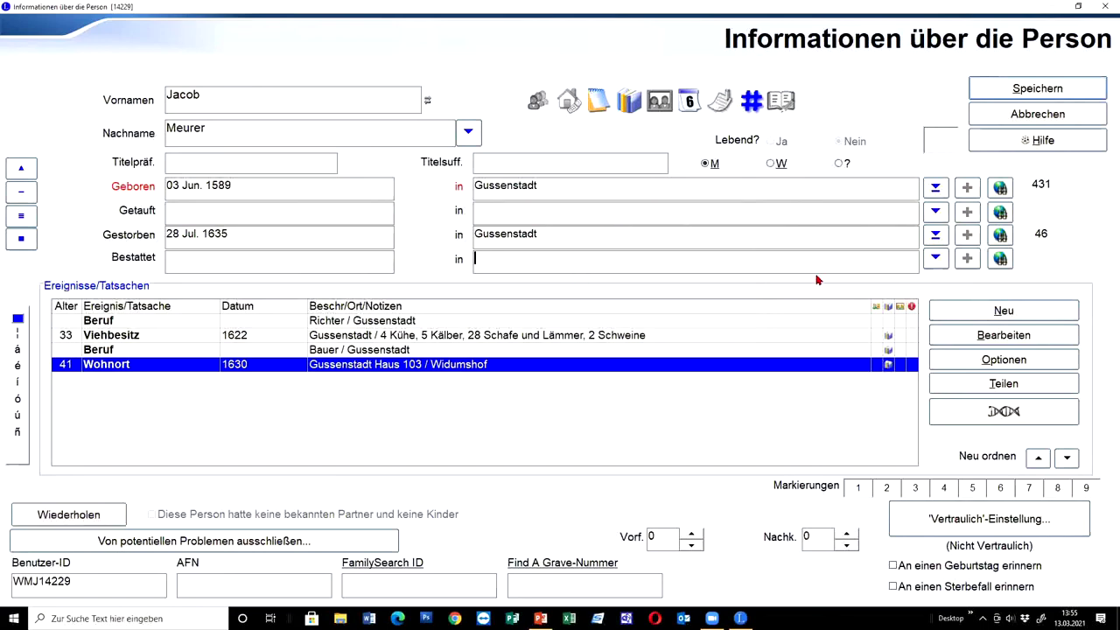
Step: Enter "Hussenhofen" as the person's burial place and save the person's record
text(Hussens)
key(BackSpace)
text(h)
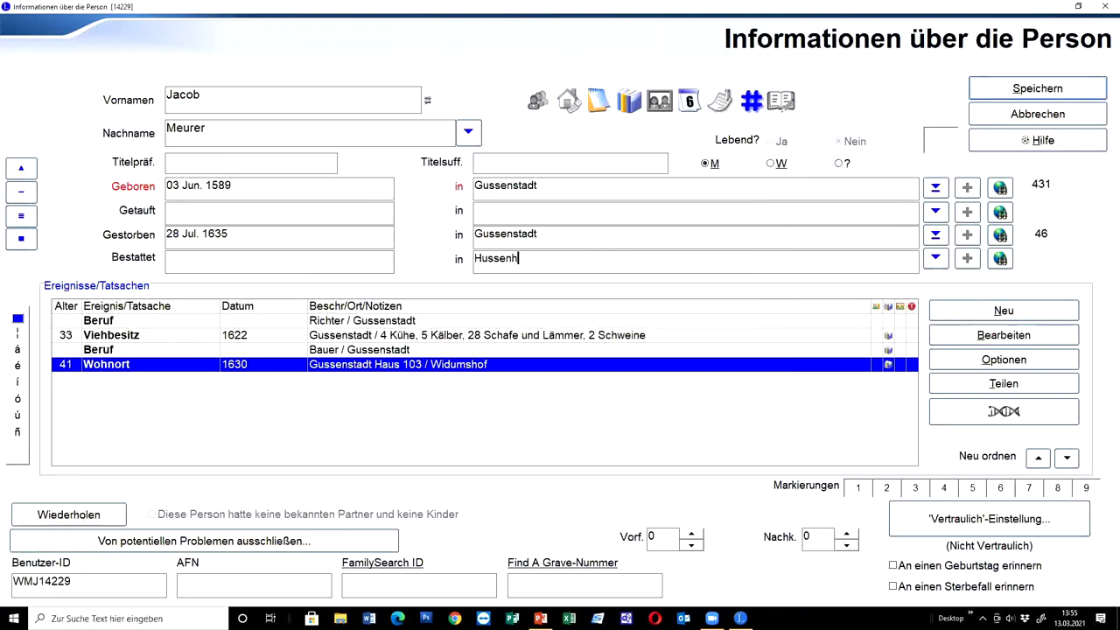
text(ofen)
key(Return)
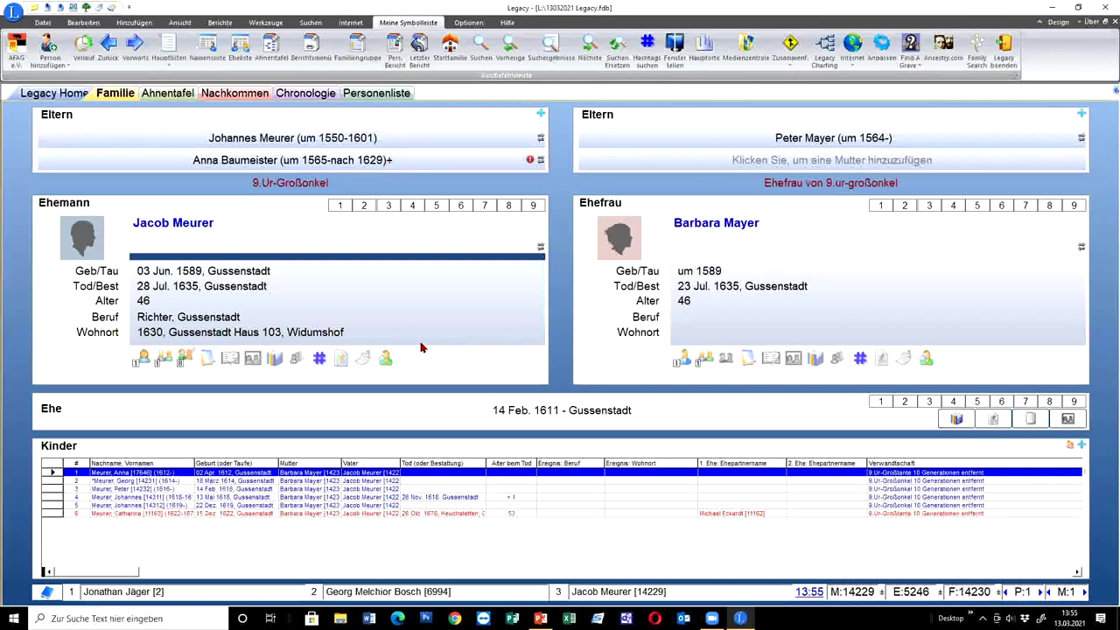
Step: Reopen the person's record and view the master place entry for the birthplace Gussenstadt with its historical notes and coordinates
double_click(412, 267)
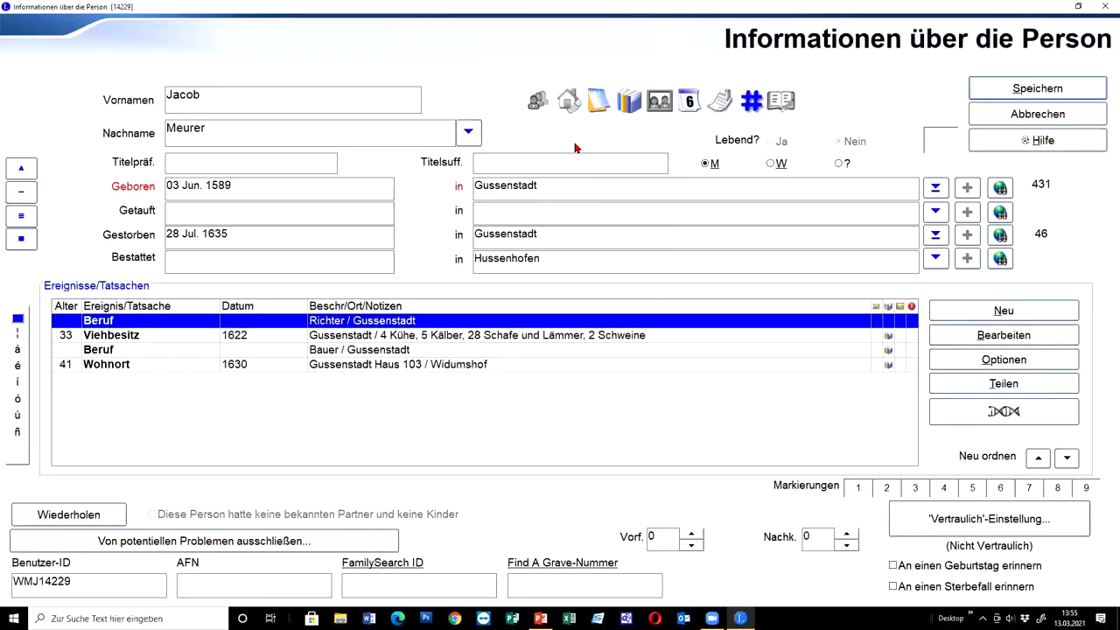
click(935, 187)
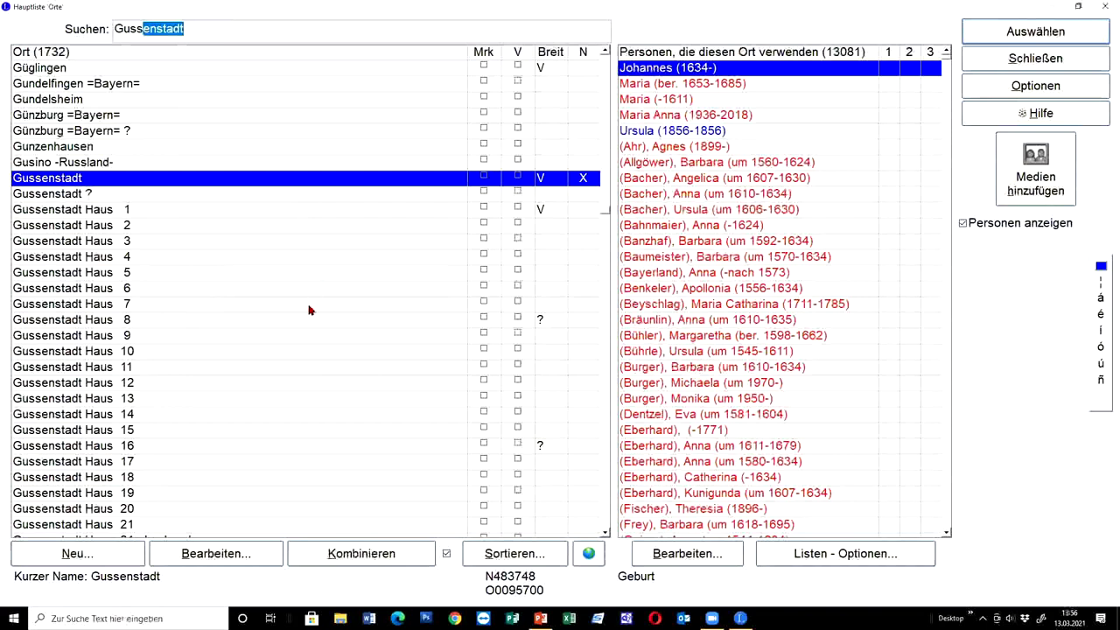
key(alt+b)
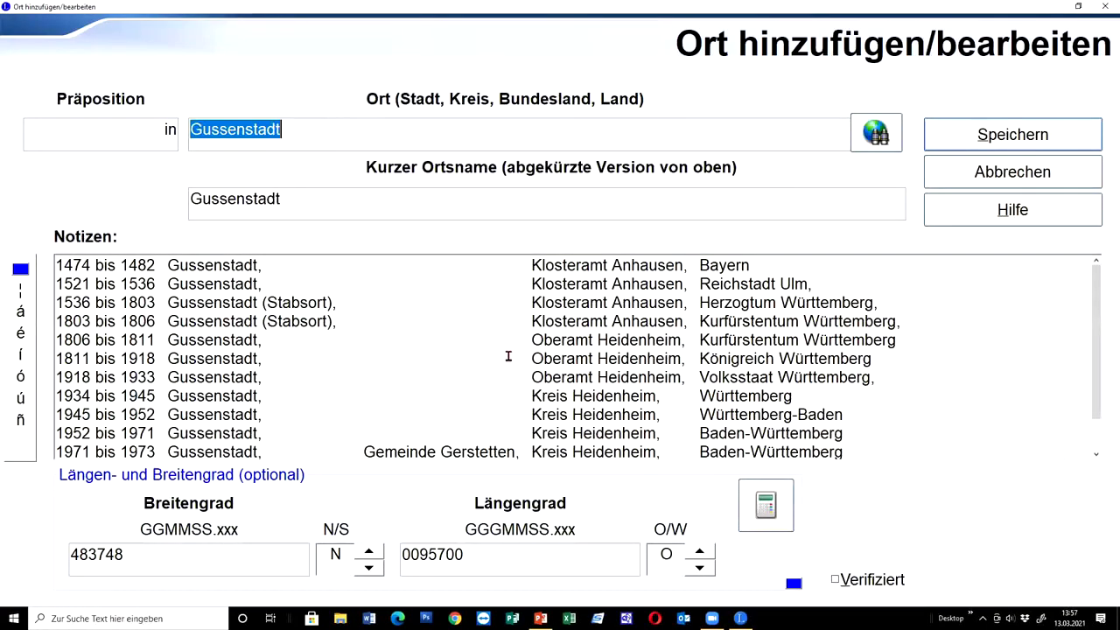
scroll(448, 306, down, 1)
scroll(448, 306, up, 1)
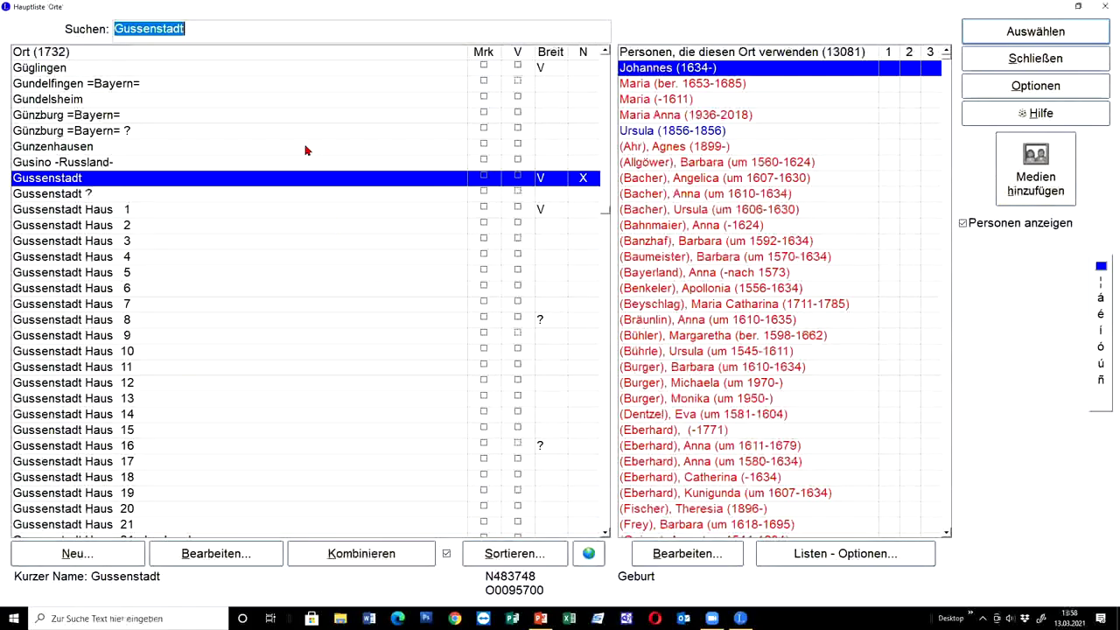
Step: Try marking the Gussenstadt place entry as verified, and leave the entry without saving
scroll(306, 154, up, 2)
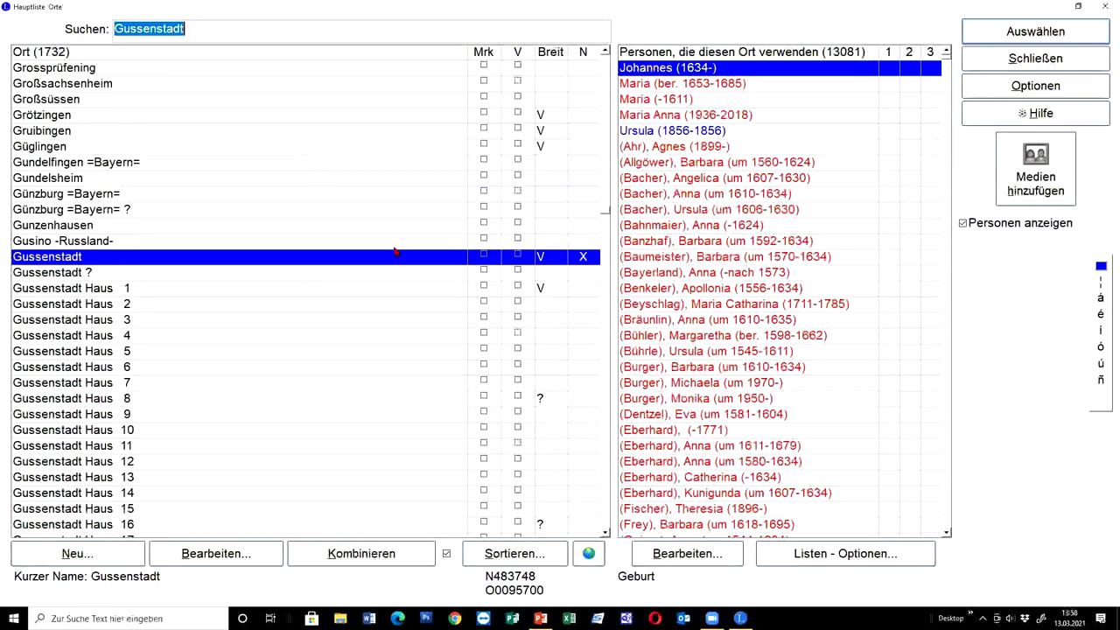
click(214, 553)
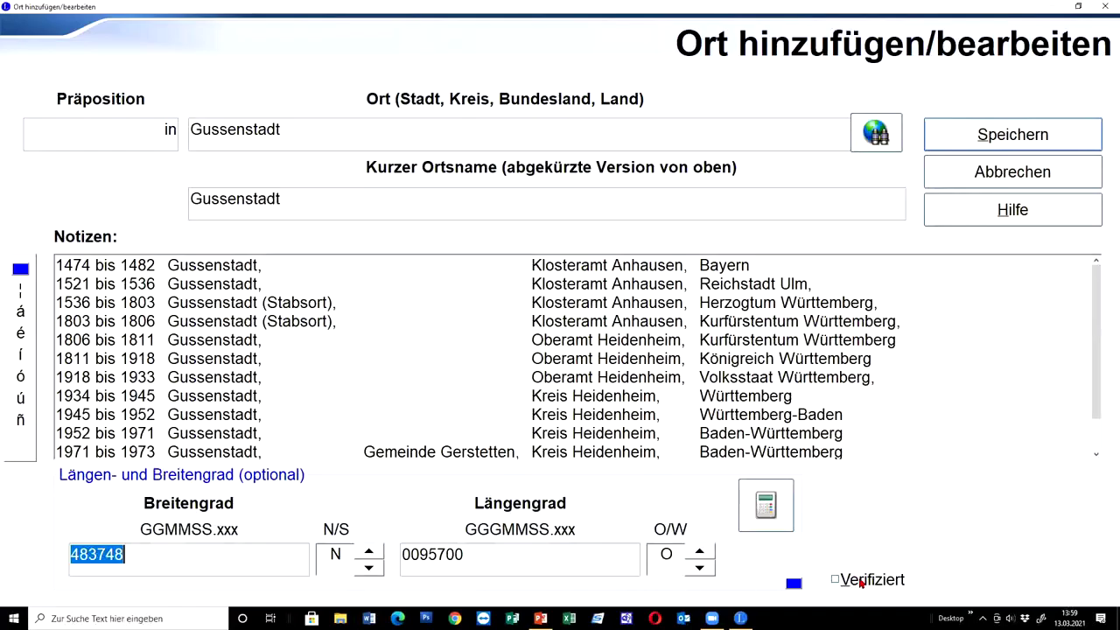
click(835, 581)
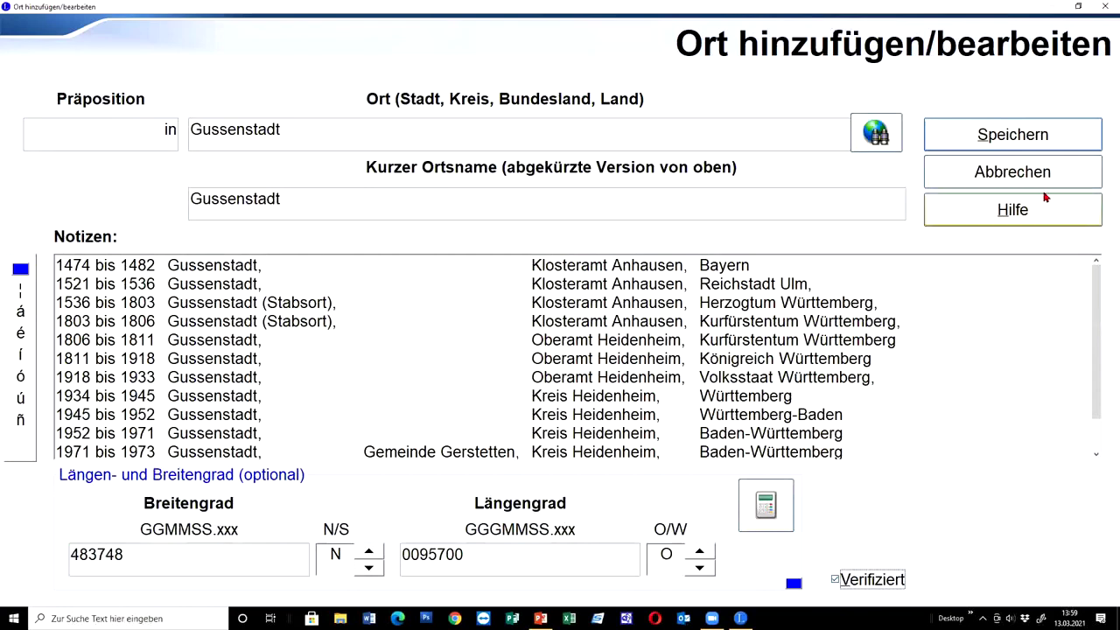
click(1014, 175)
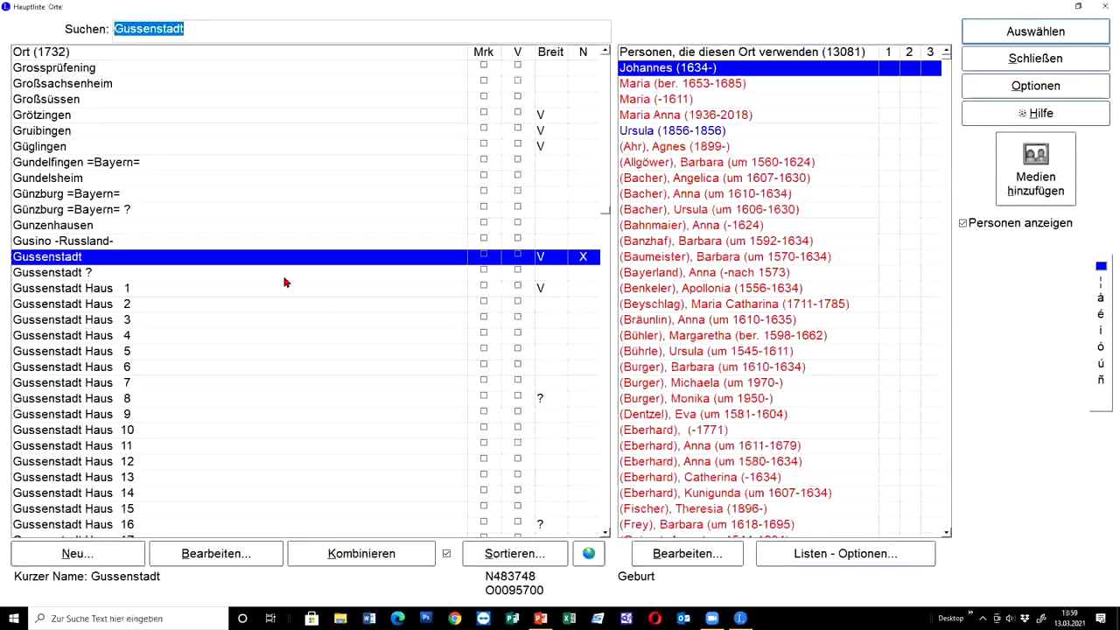
Step: Browse the master place list, search for "Gans", view the people using "Ganslosen ab 1842 Auendorf", and close the list
scroll(143, 157, up, 5)
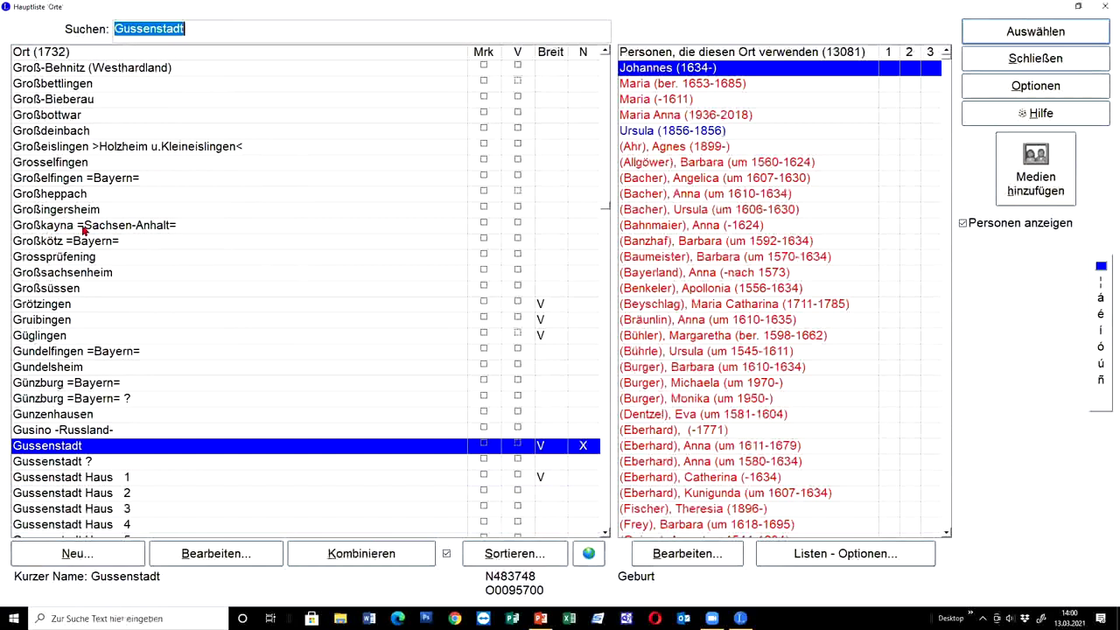
scroll(365, 280, up, 1)
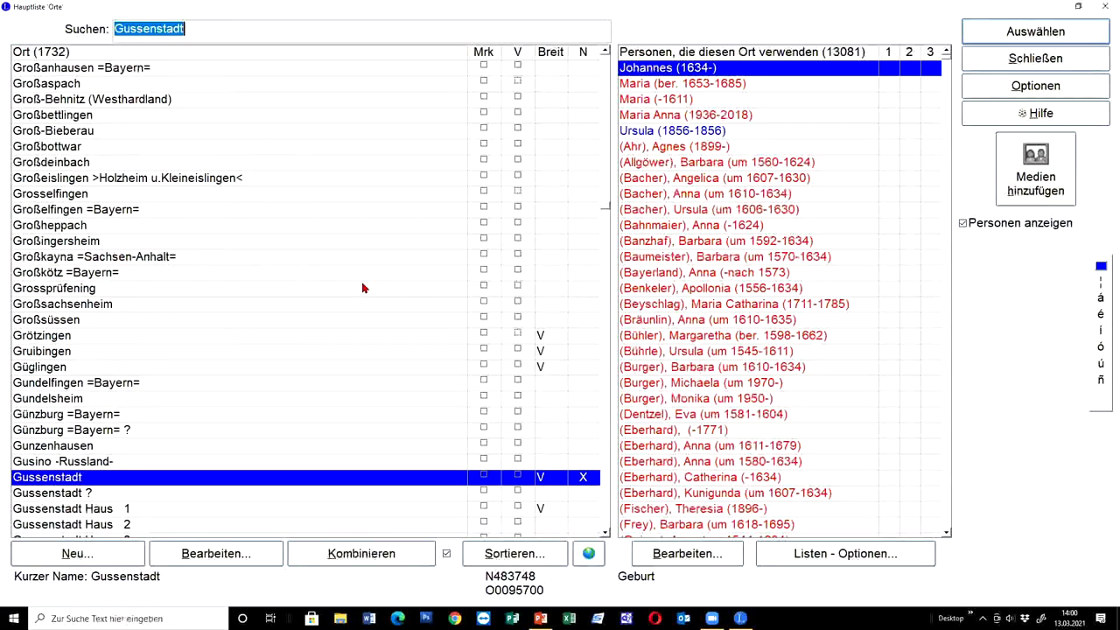
scroll(361, 281, up, 3)
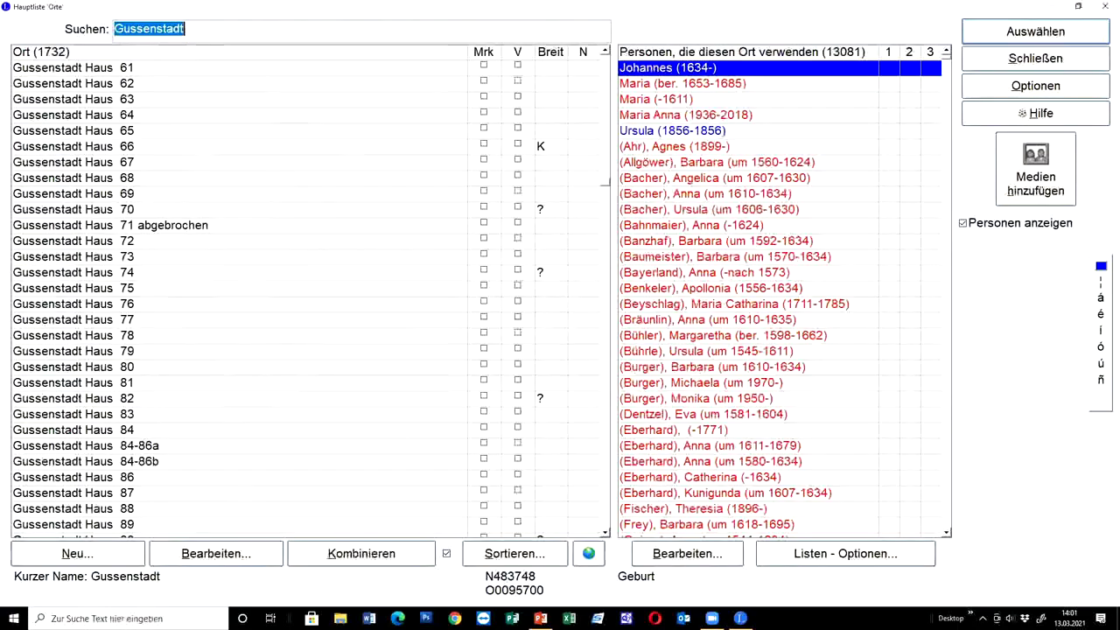
text(Gans)
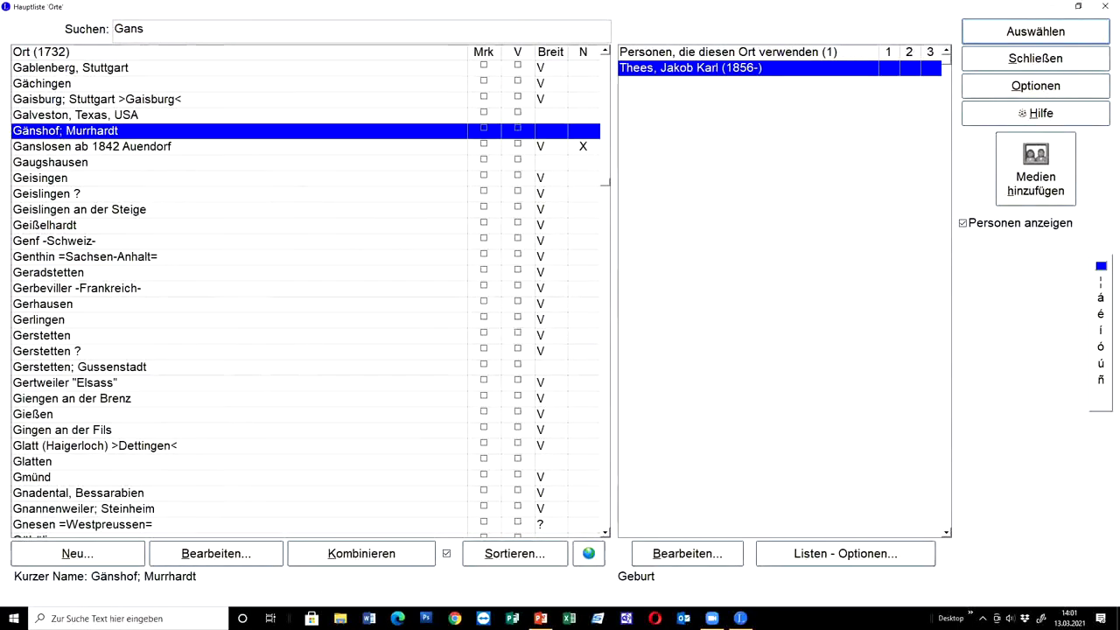
click(80, 152)
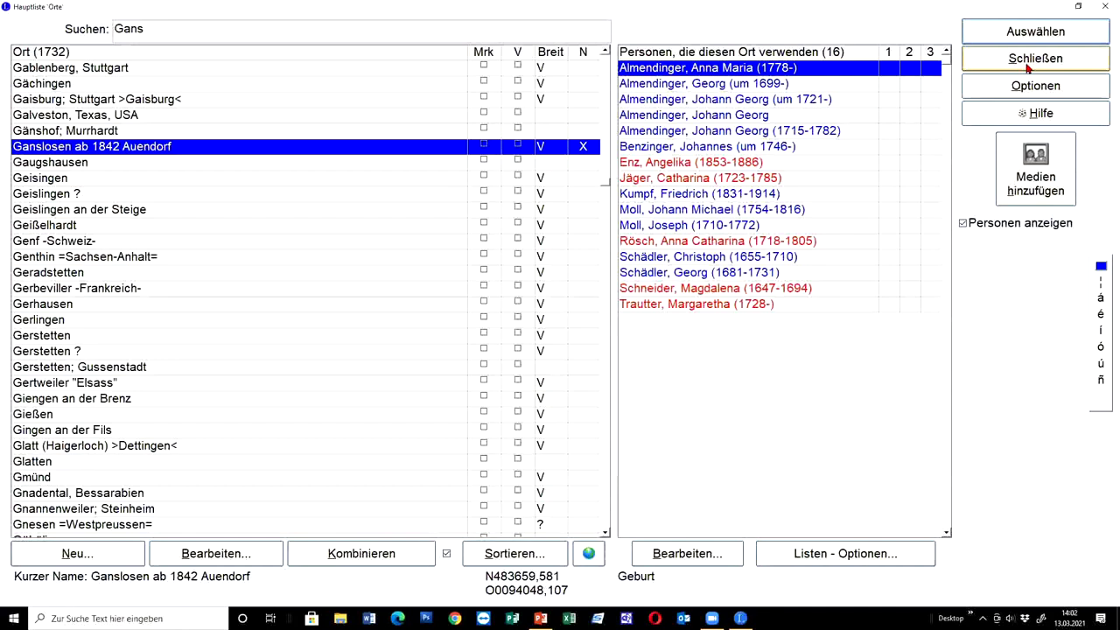
click(1028, 67)
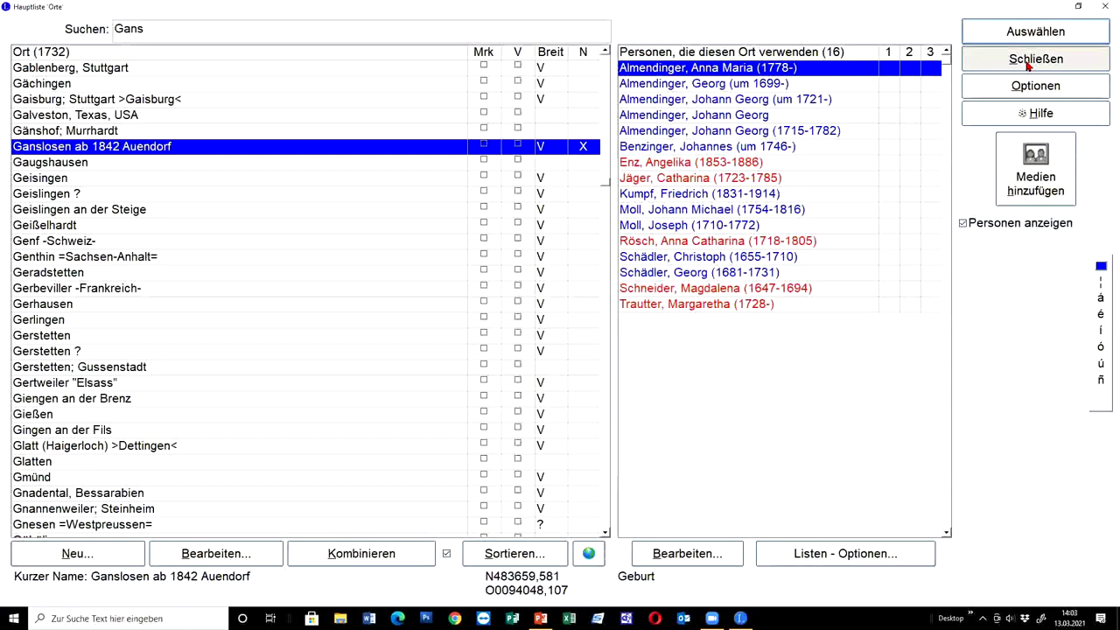
click(1027, 66)
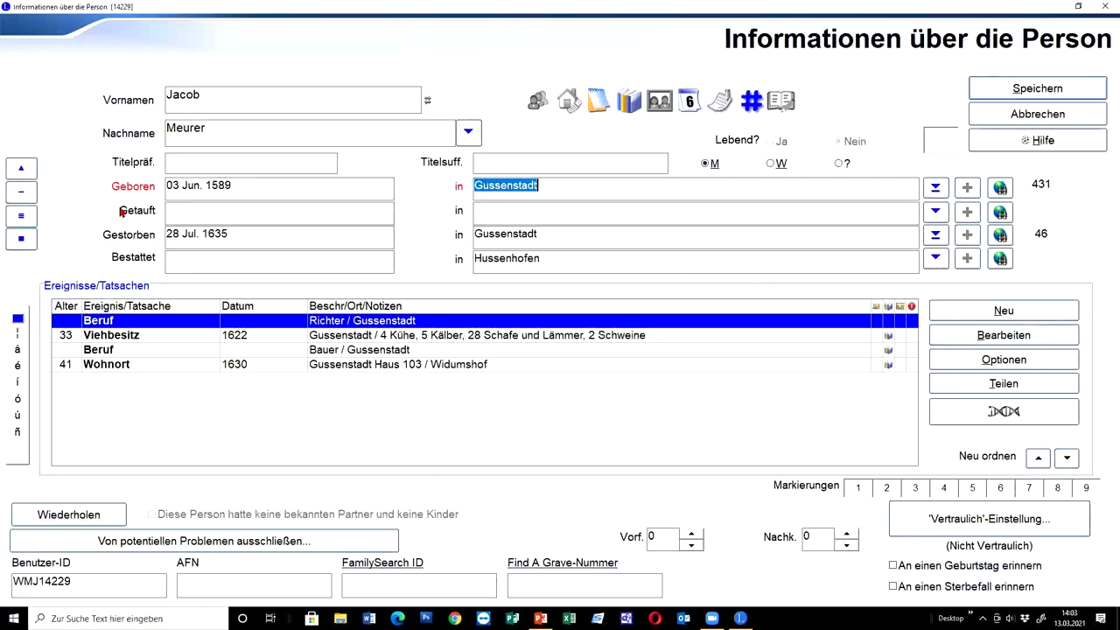
Step: Try adding a new event with the Kirchliches Familienregister definition to the person, and return to the family view
click(1000, 317)
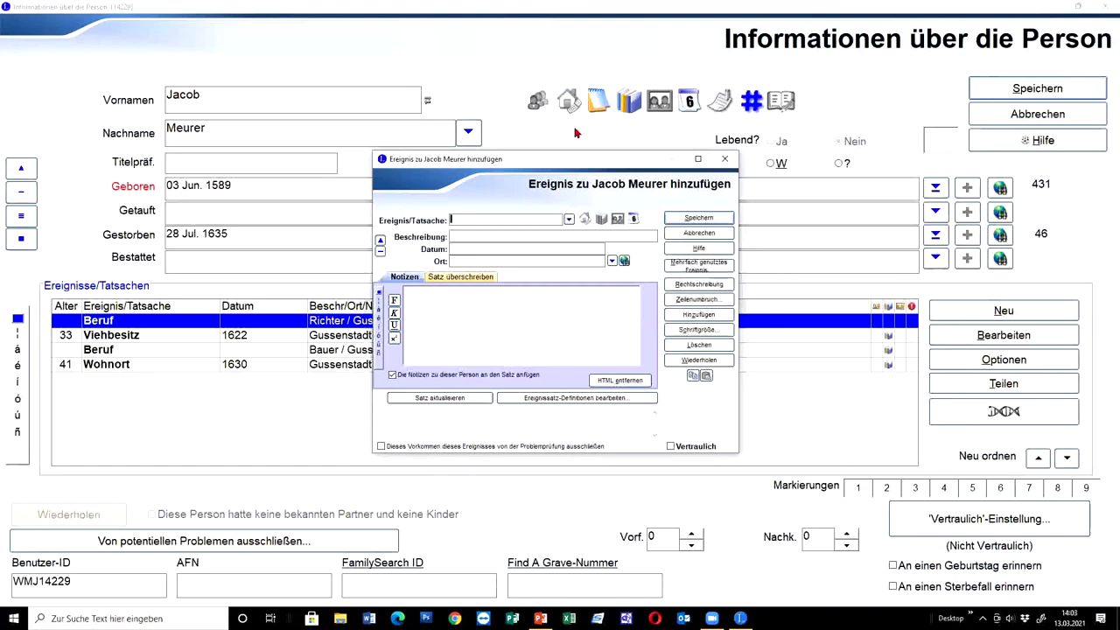
click(568, 220)
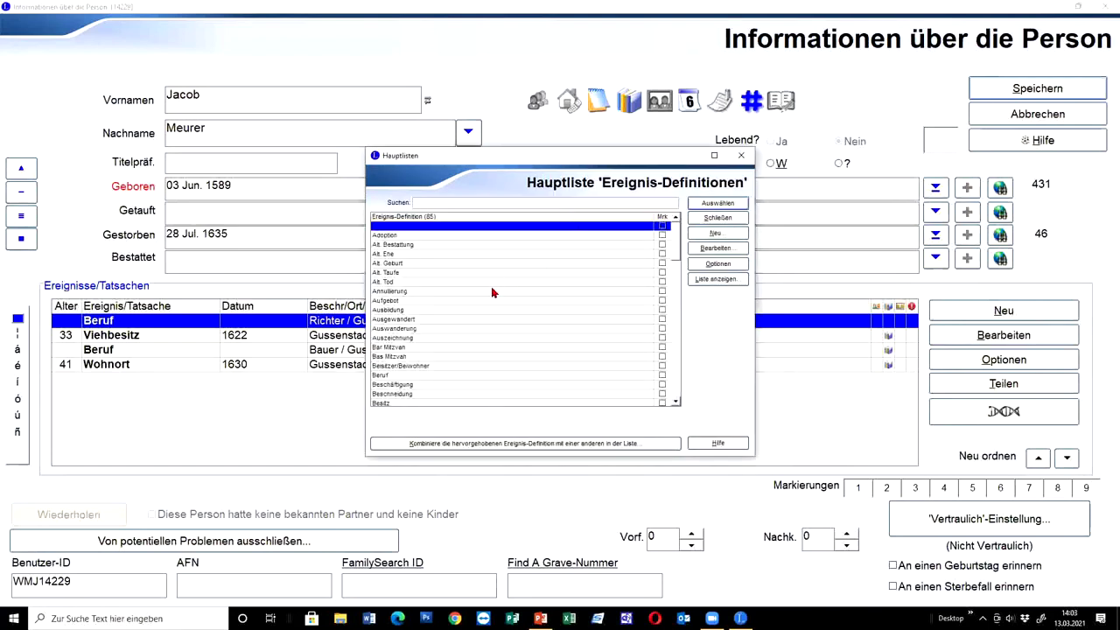
scroll(411, 284, down, 6)
scroll(419, 289, down, 9)
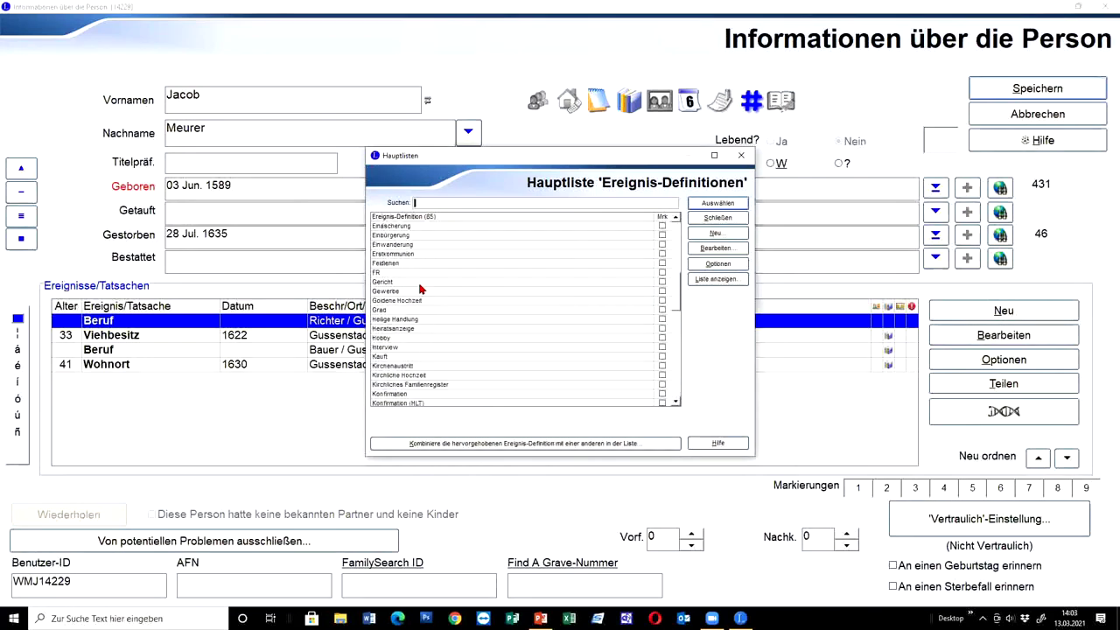
scroll(420, 291, up, 3)
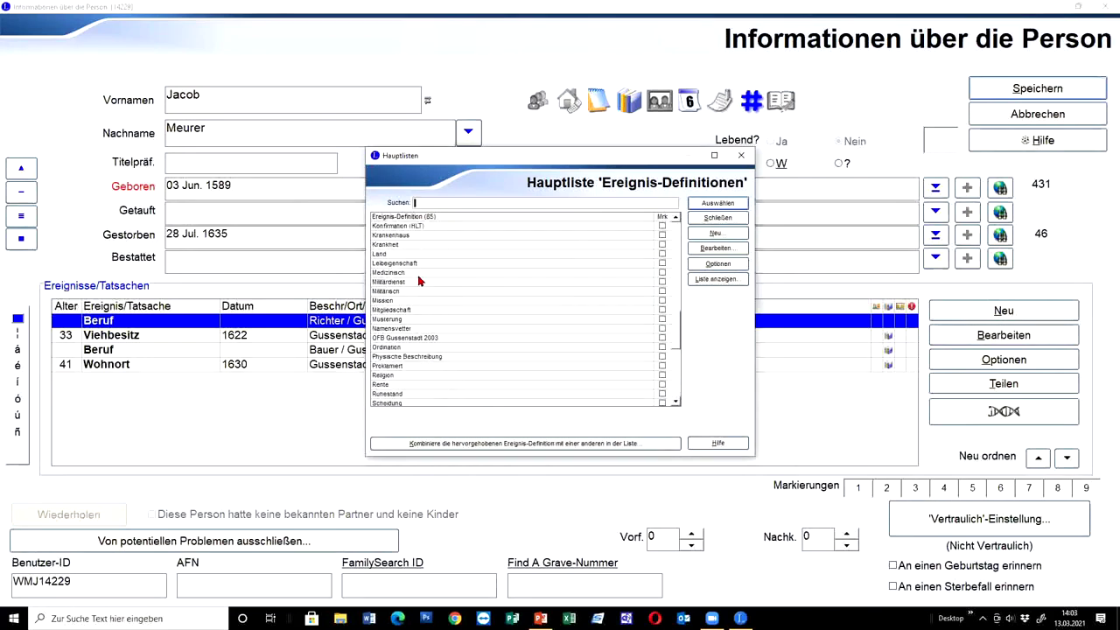
click(437, 260)
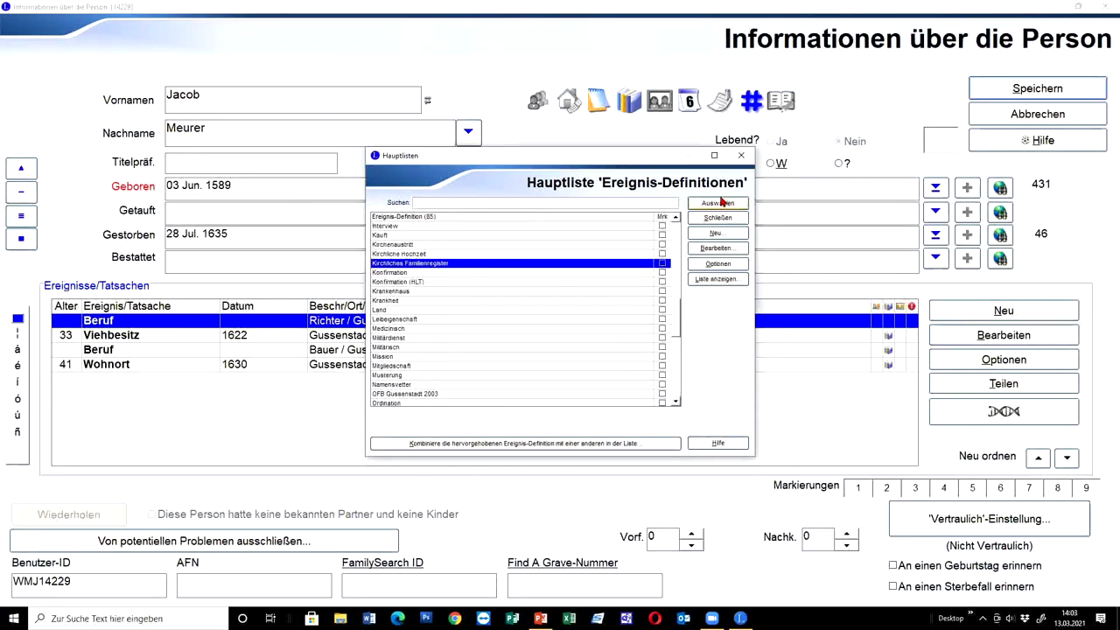
click(718, 202)
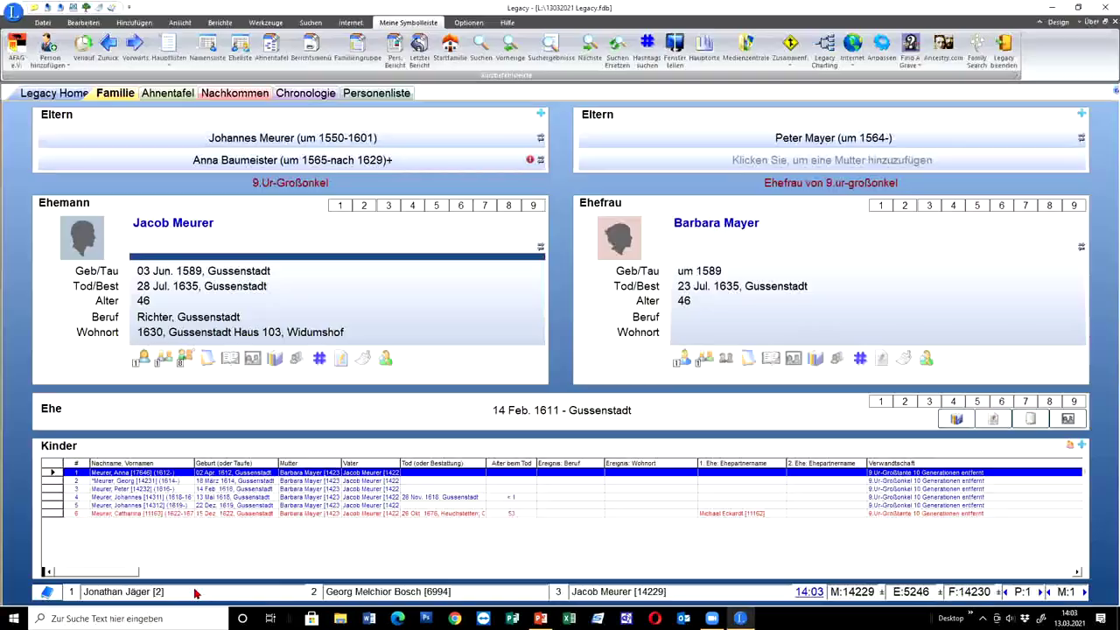
Step: Switch to the first bookmarked family, open the couple's marriage record, and view the master list of marriage statuses
click(207, 591)
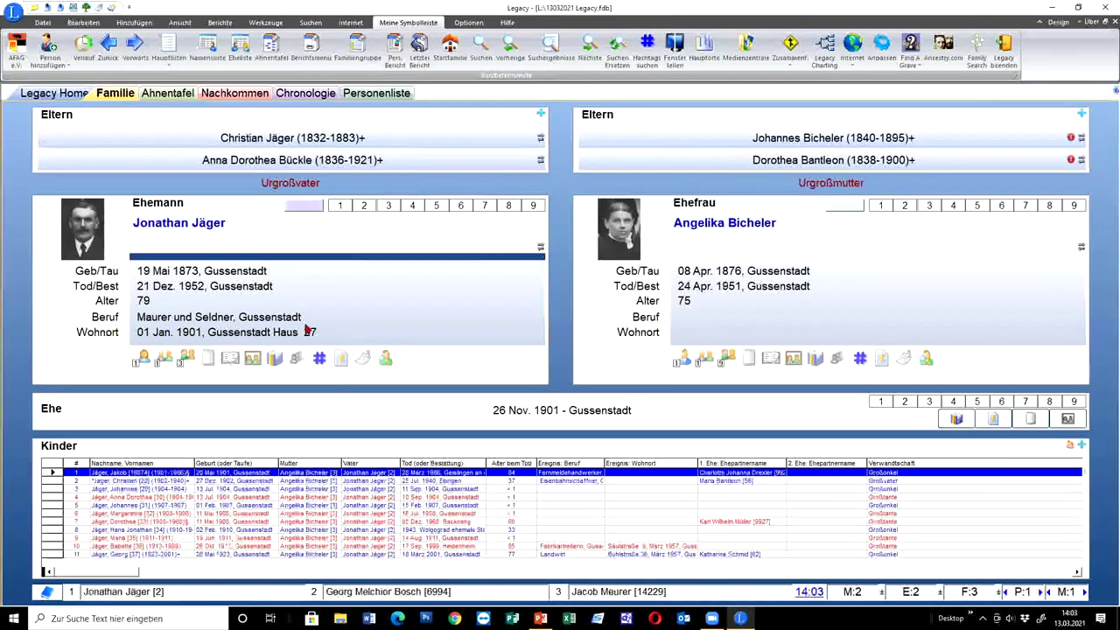
click(590, 414)
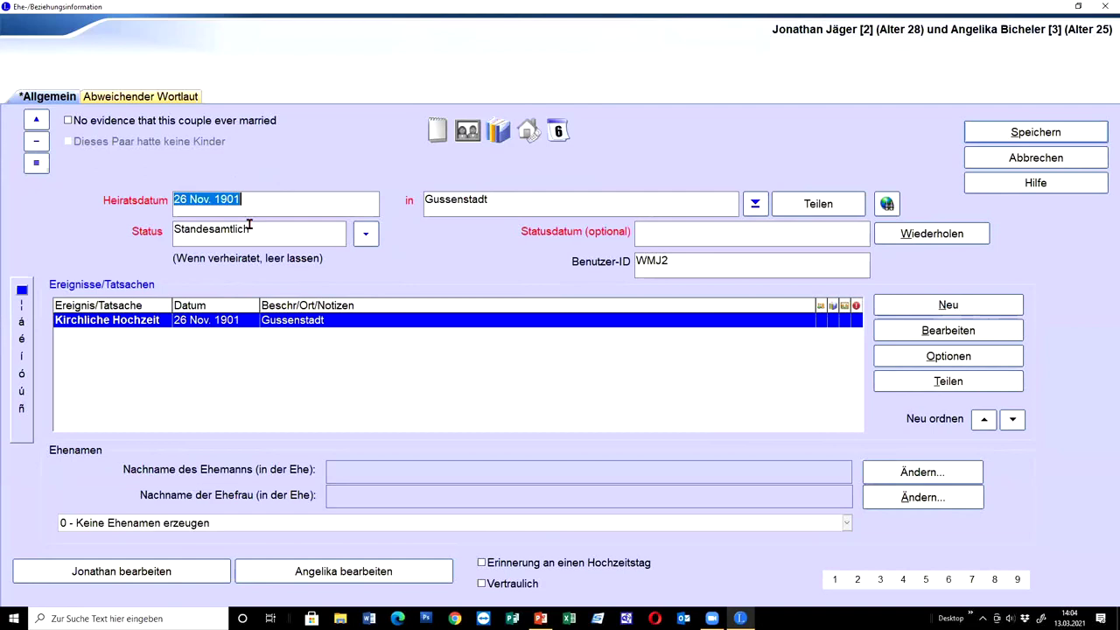
click(366, 234)
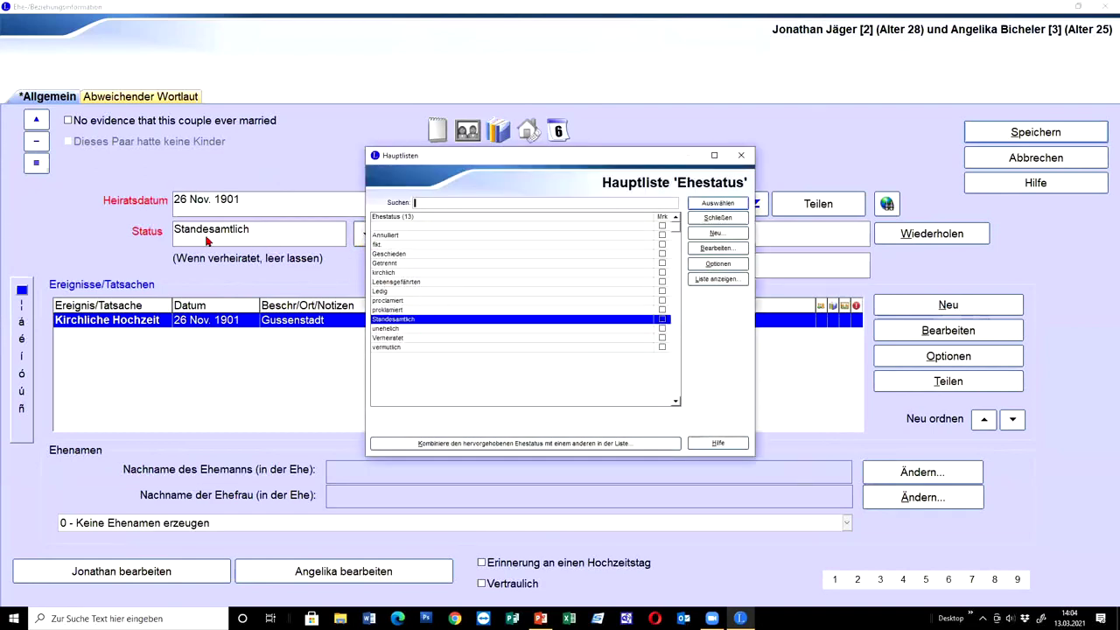
click(717, 217)
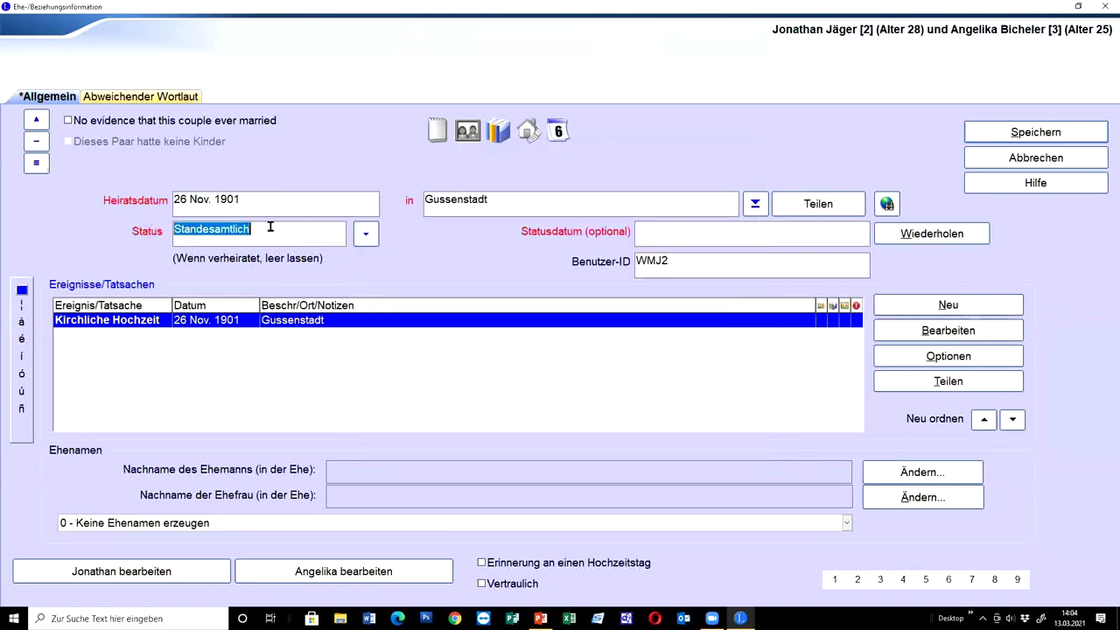
Step: Select Standesamtlich as the marriage status from the master list and save the marriage record
click(366, 235)
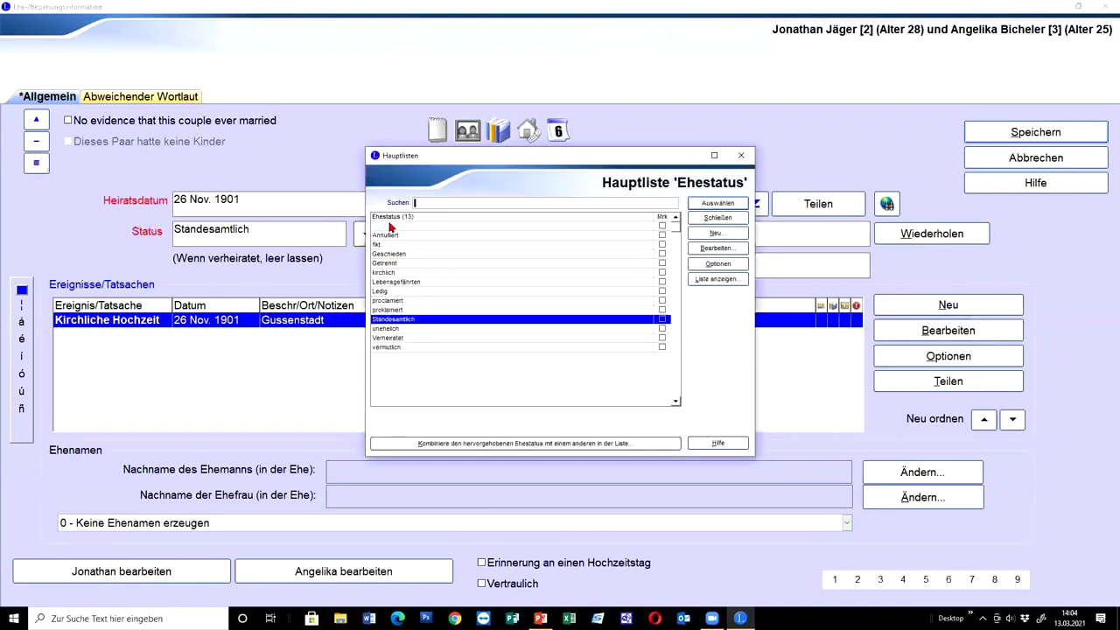
click(717, 203)
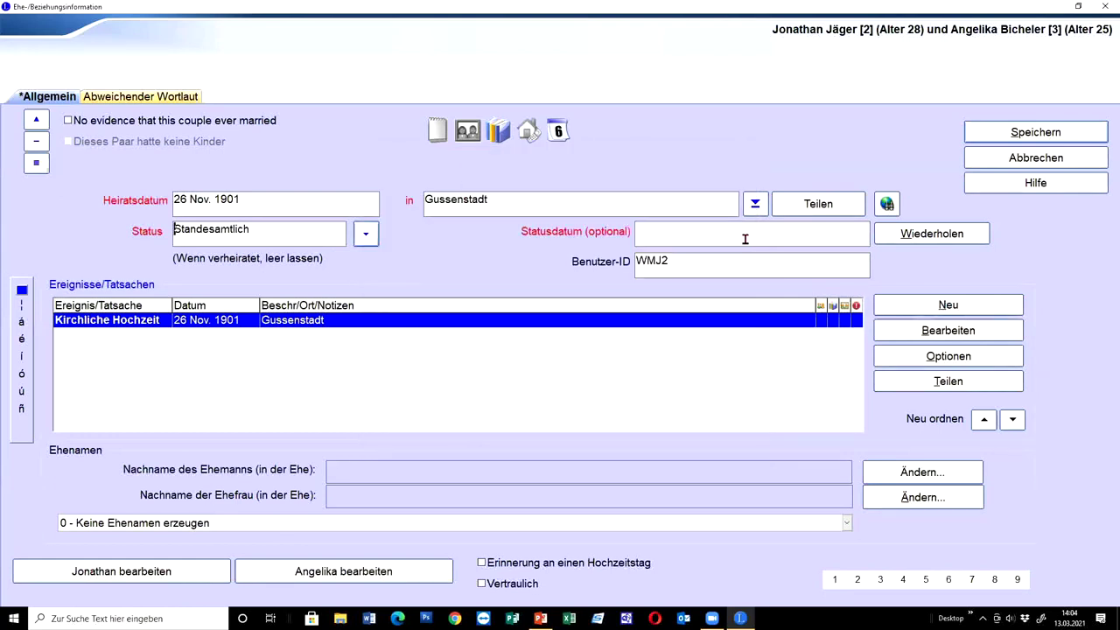
click(642, 236)
click(1070, 131)
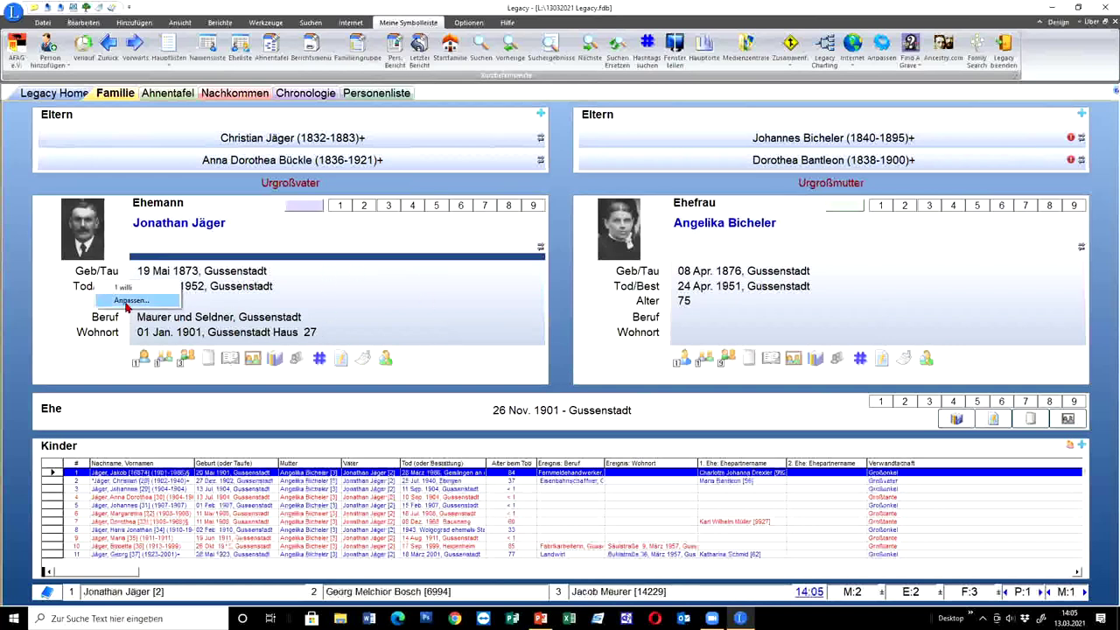
Step: Reset the information fields shown for the spouses in the family view to the default settings
click(127, 302)
click(687, 294)
click(689, 263)
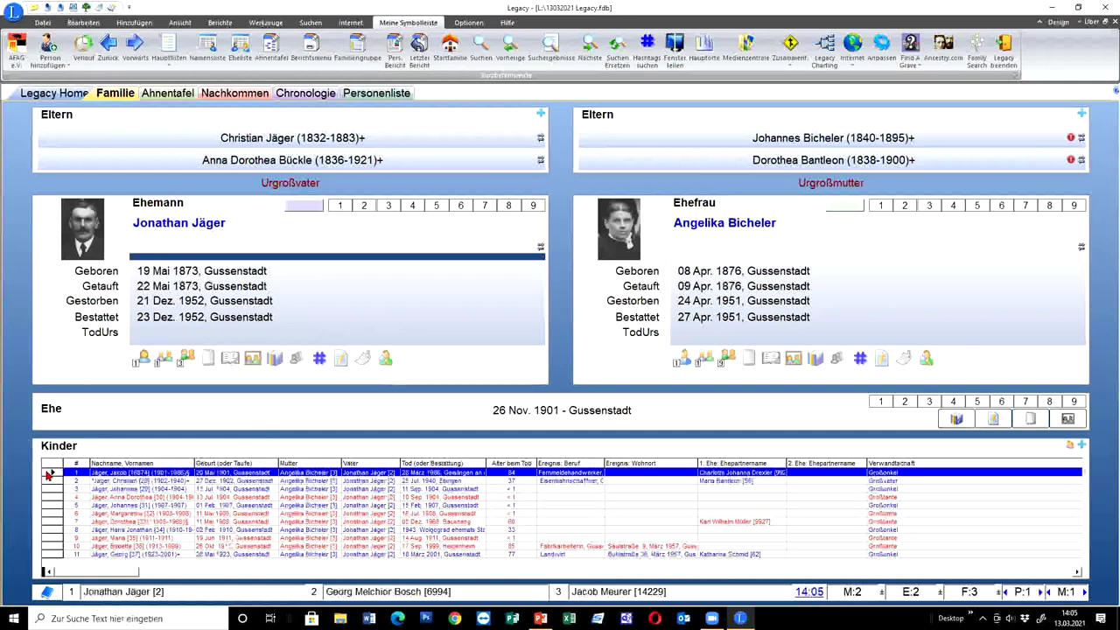
Step: Set the children's list in the family view to display in two columns (10 Kinder)
right_click(56, 441)
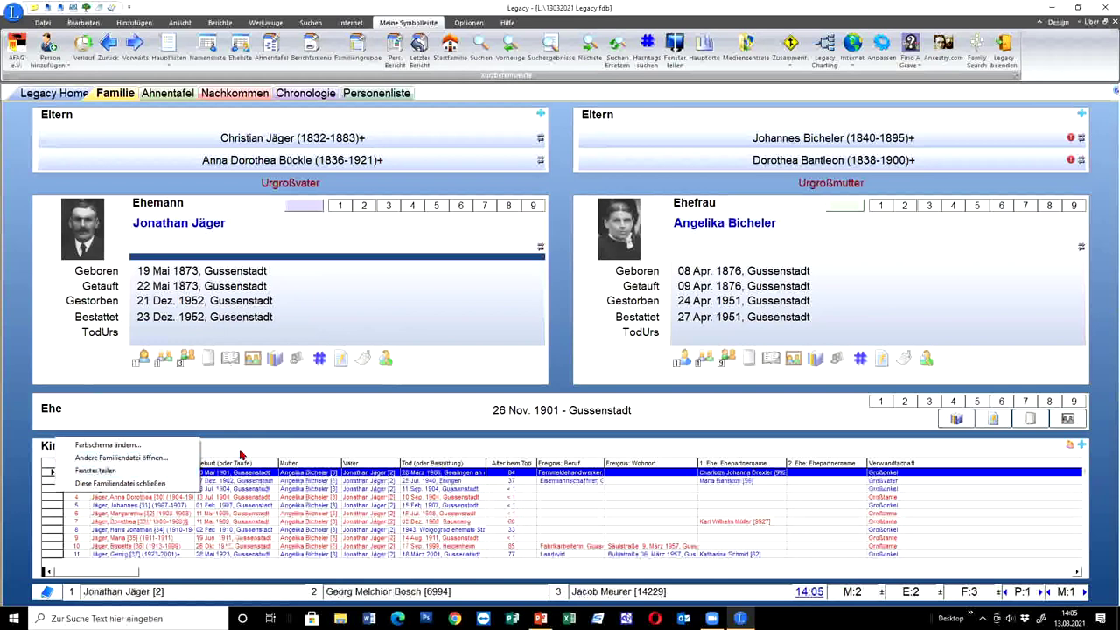
click(243, 455)
right_click(241, 453)
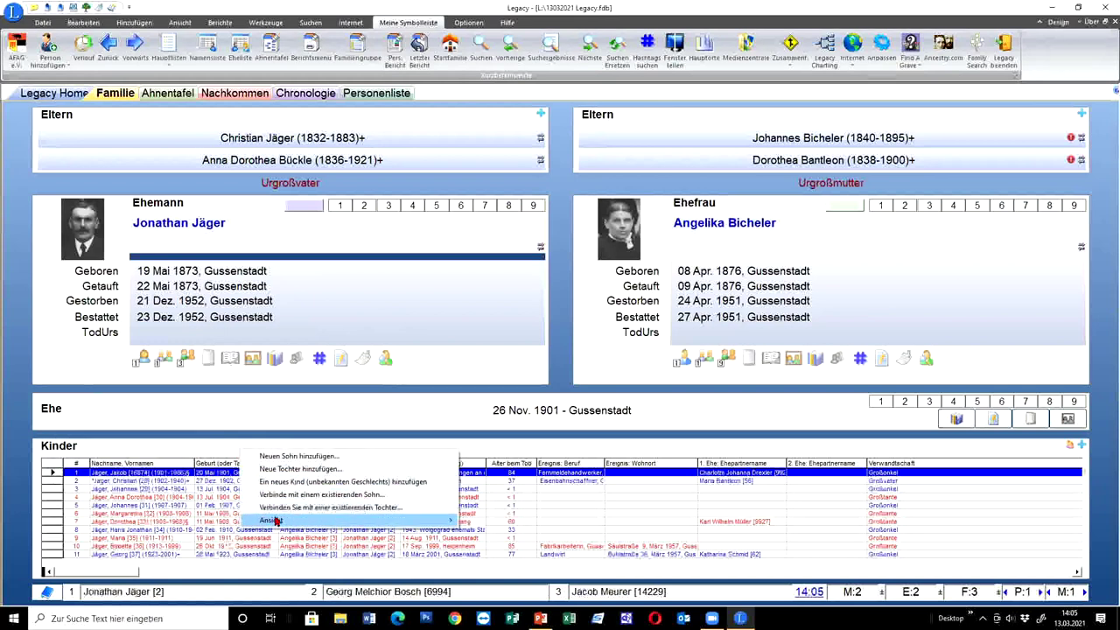
mouse_move(272, 520)
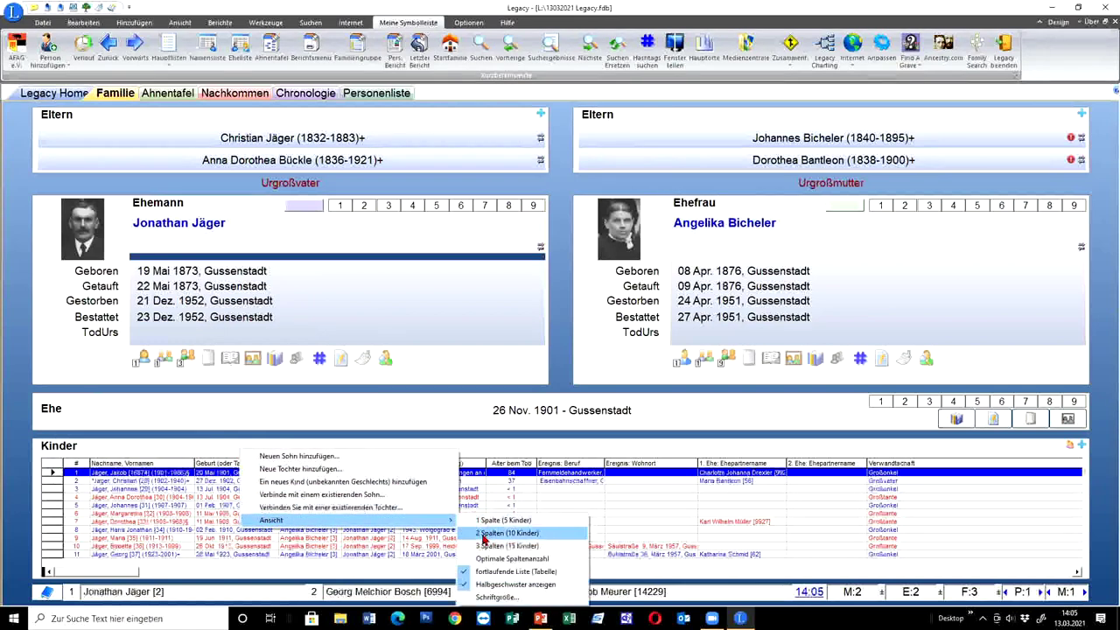
click(487, 533)
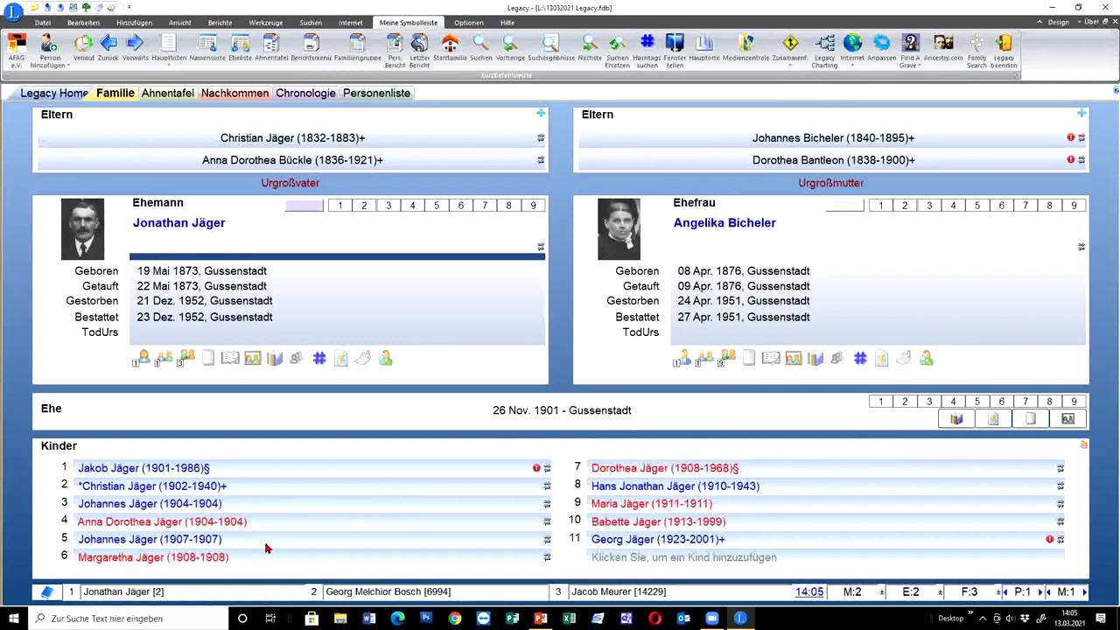
Step: View the family view's field customization without changing it, and load the saved custom layout for the spouses' information fields
right_click(90, 305)
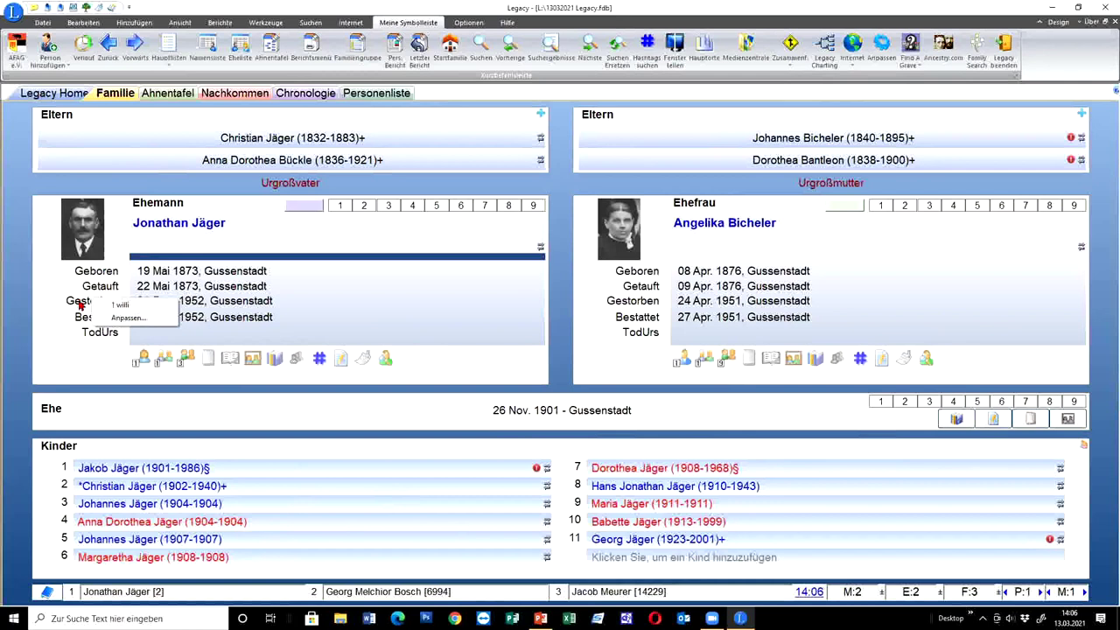
click(125, 318)
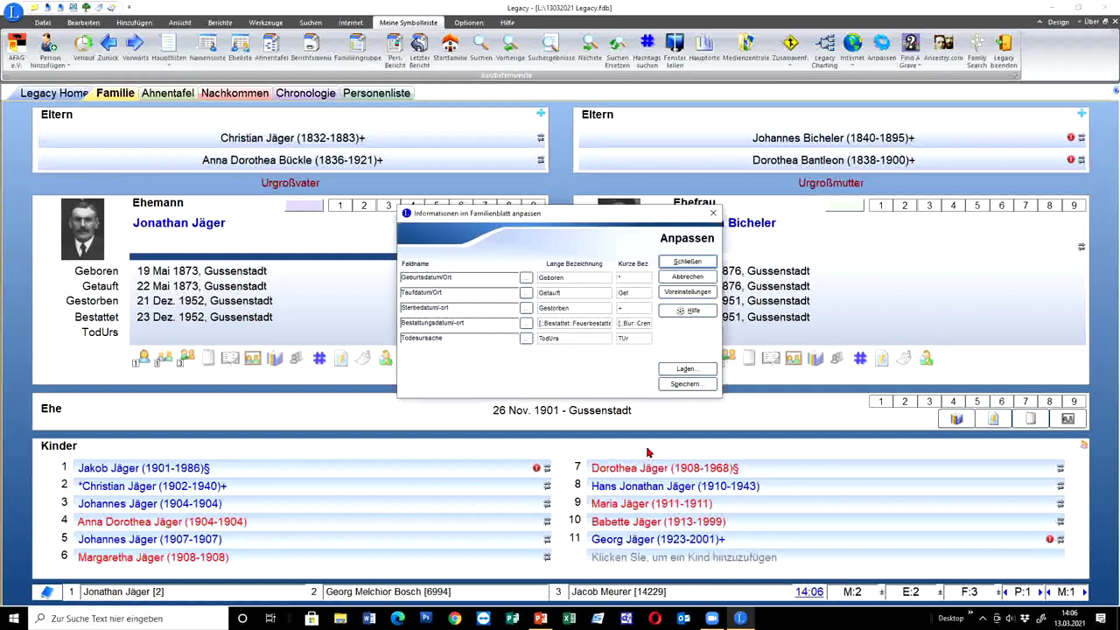
click(700, 281)
right_click(100, 301)
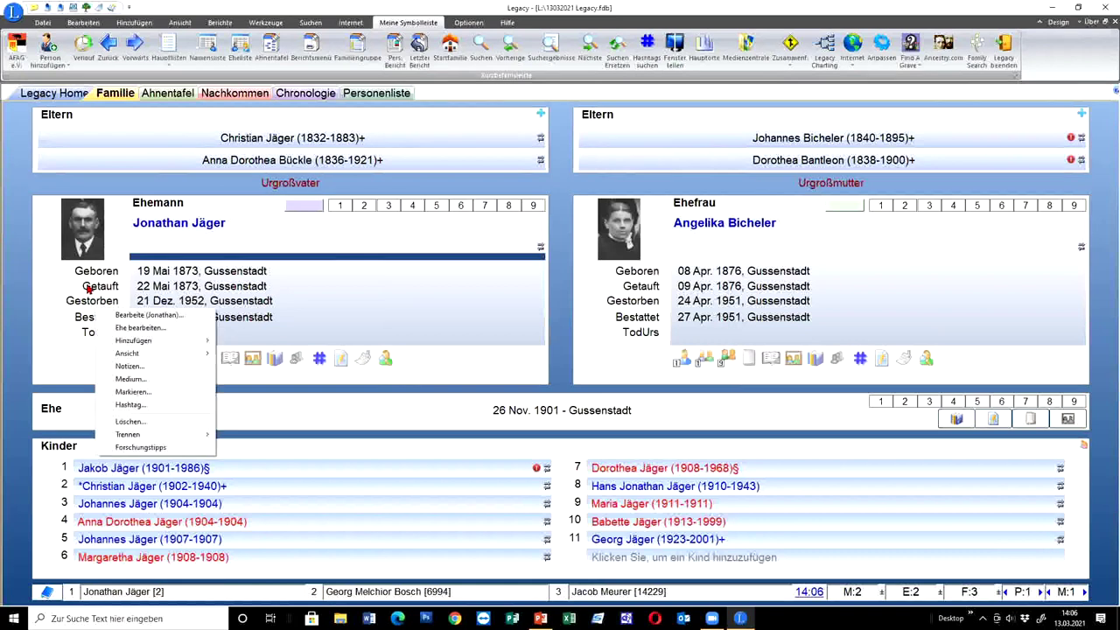
right_click(92, 289)
click(107, 292)
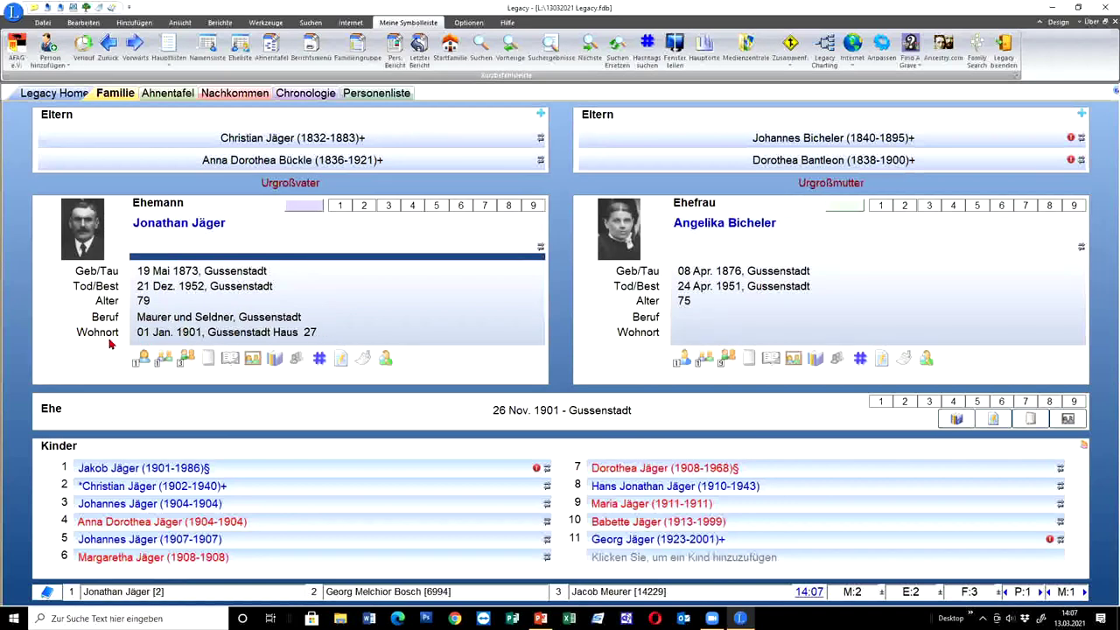
Step: Open the husband's record and add his nickname as the given name of a new alternative name
double_click(267, 243)
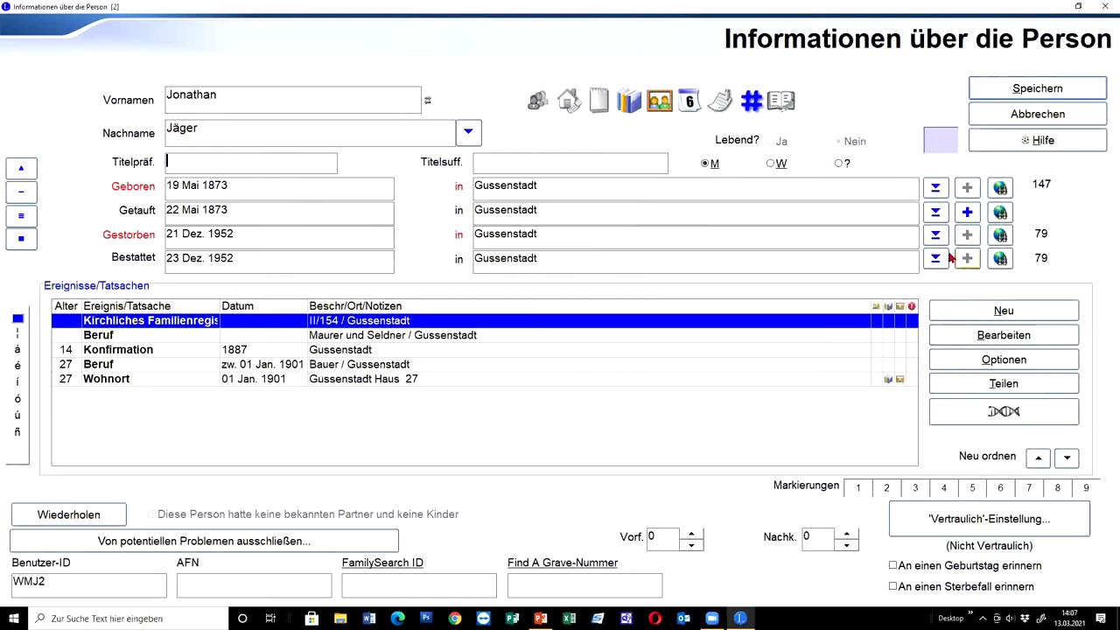
click(629, 103)
click(537, 104)
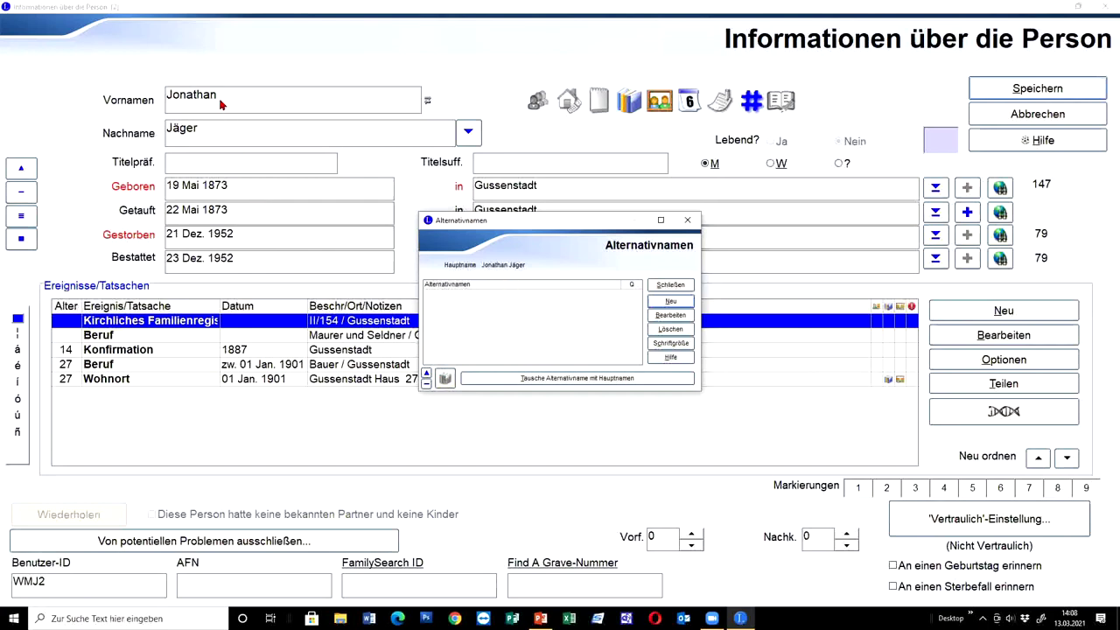
click(671, 302)
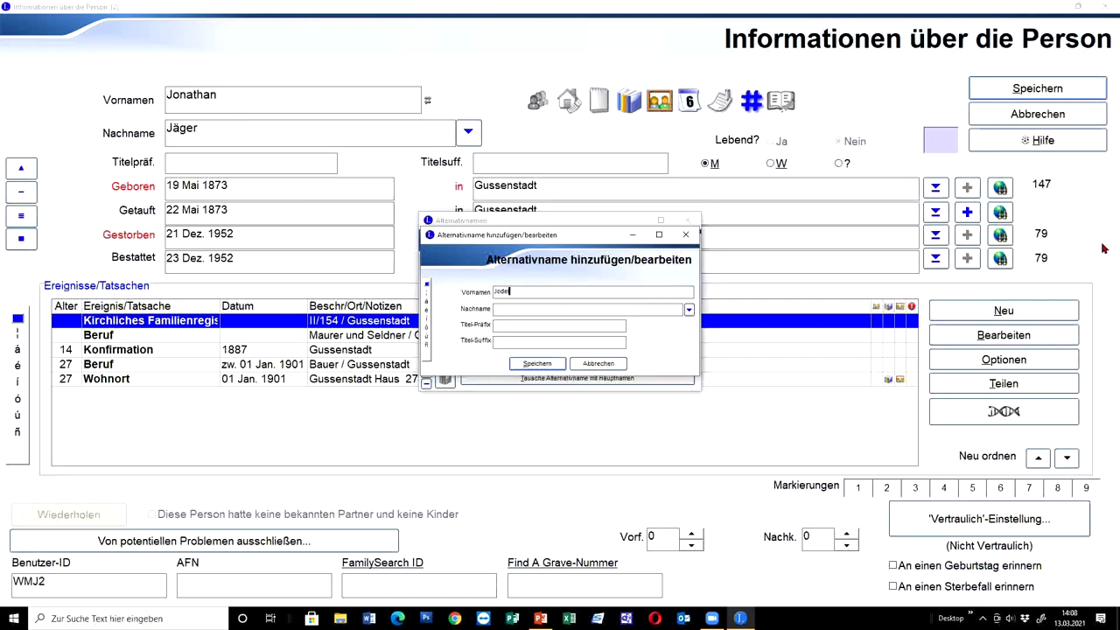
click(530, 363)
Step: View the sources assigned to the alternative name, close the alternative names list, and save the husband's record
click(440, 380)
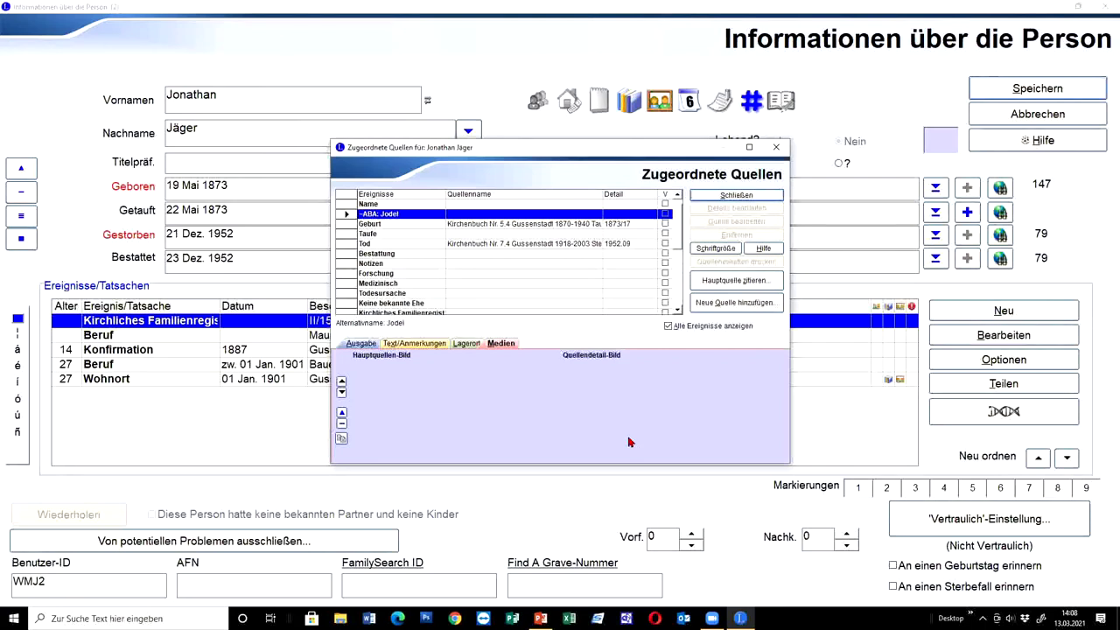
click(730, 196)
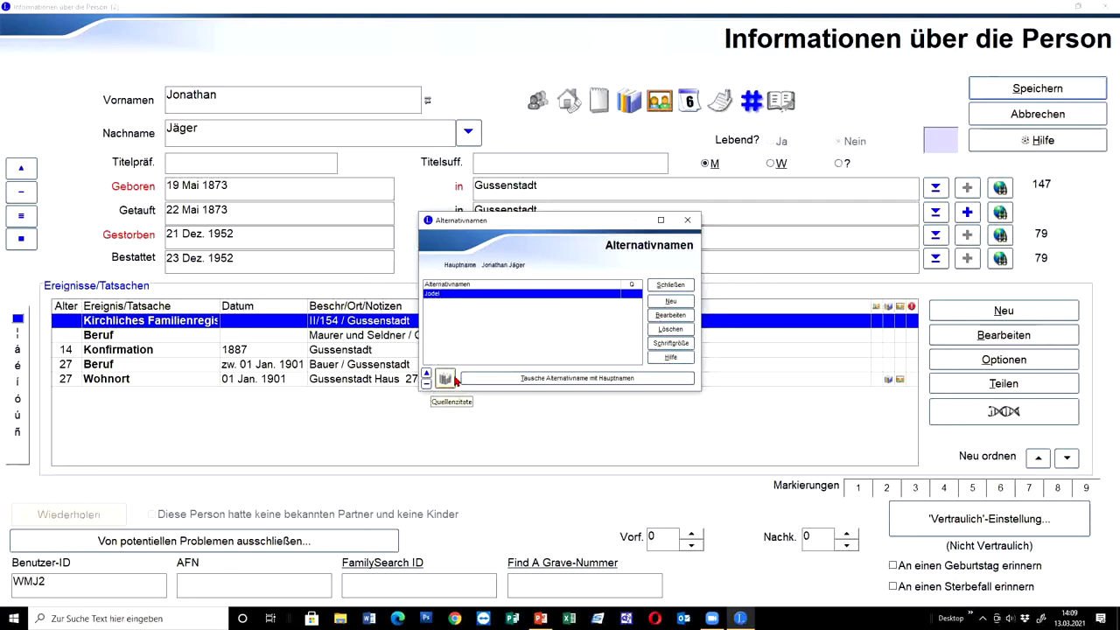
key(Escape)
click(1037, 89)
Step: Preview the husband's individual report, examine the alternative name, family details and source citations, and close the report
click(394, 49)
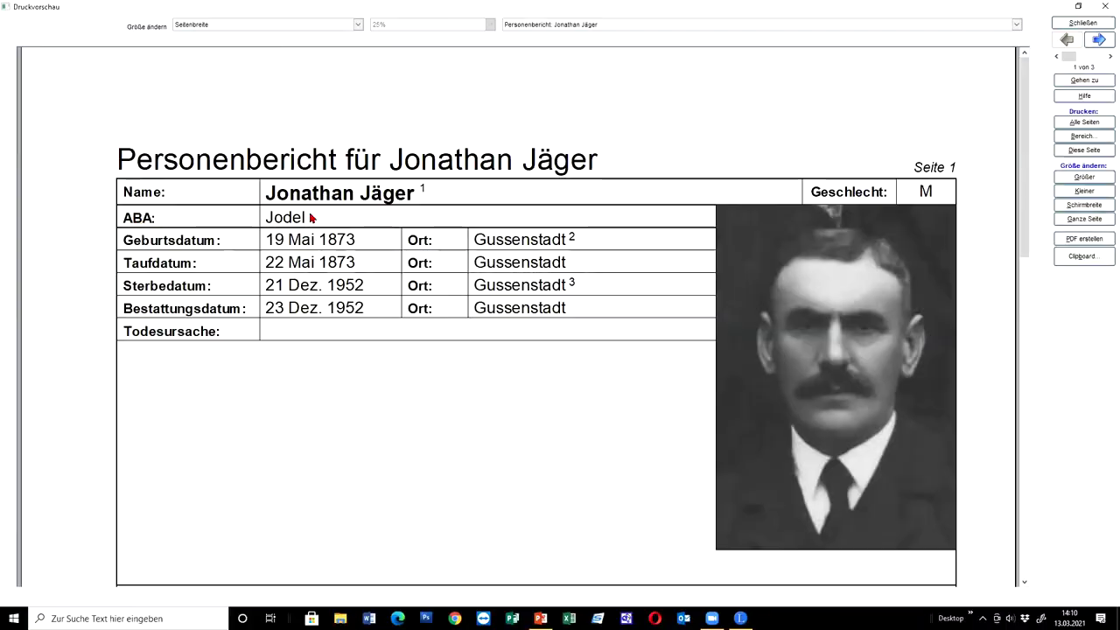
scroll(313, 217, down, 5)
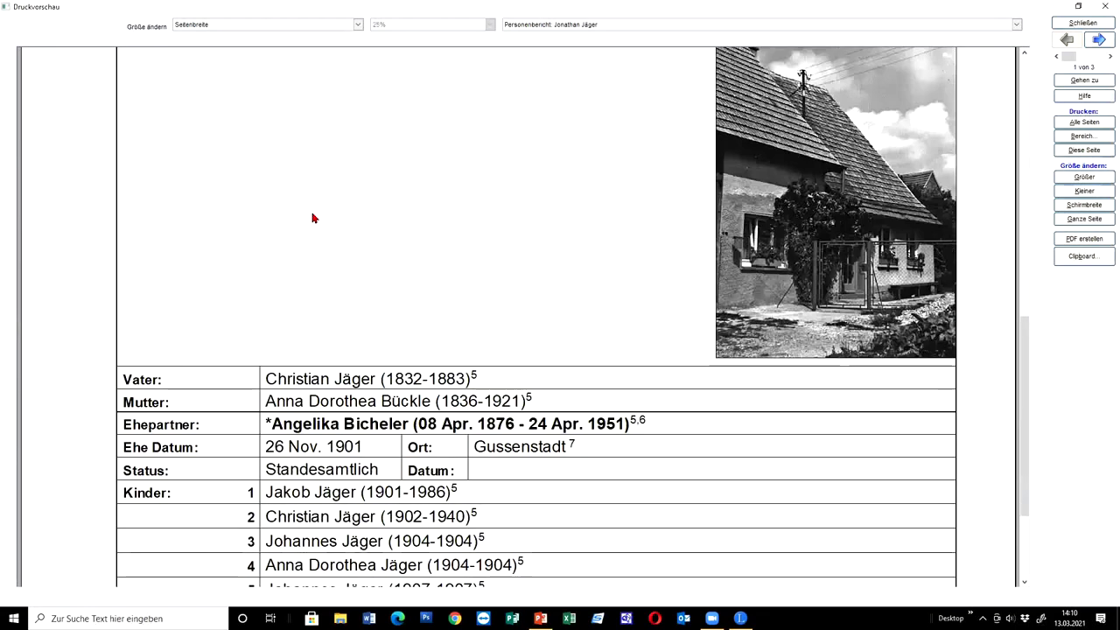
scroll(314, 217, down, 5)
scroll(313, 216, down, 10)
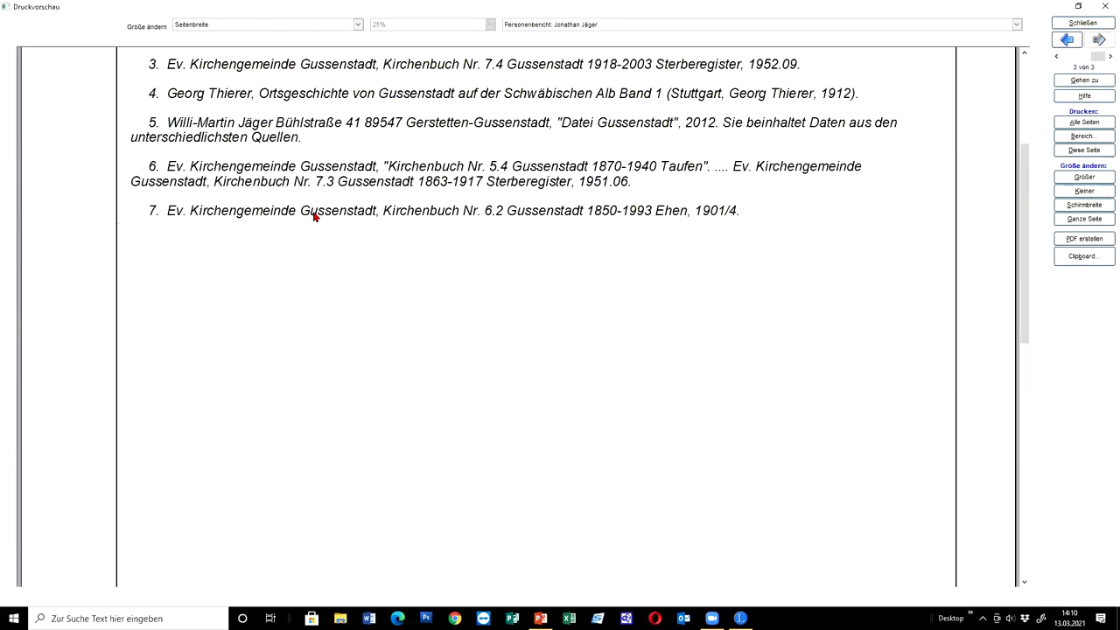
scroll(445, 283, up, 20)
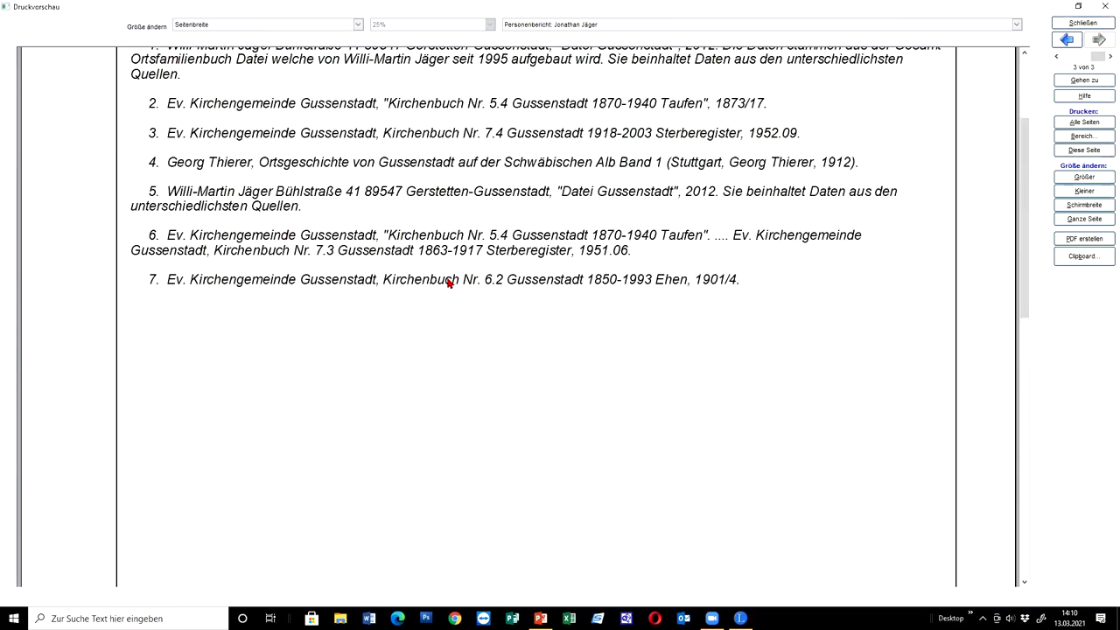
scroll(449, 279, up, 8)
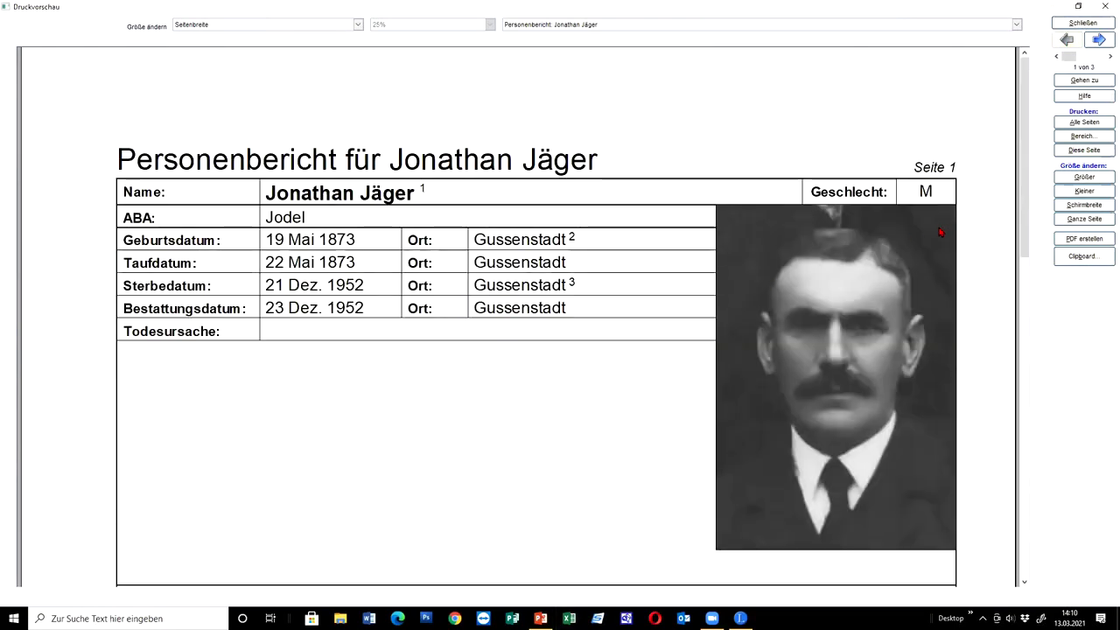
click(1084, 23)
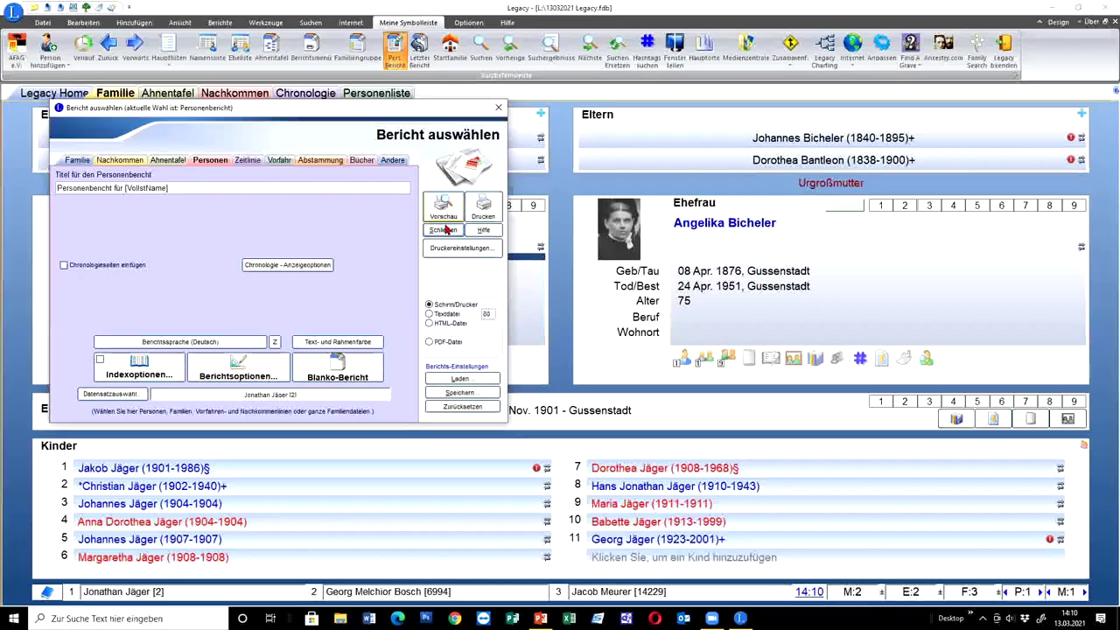
click(444, 229)
Step: Preview the couple's family group sheet, examine the parents, children, events and source citations with images, and close the report
click(351, 50)
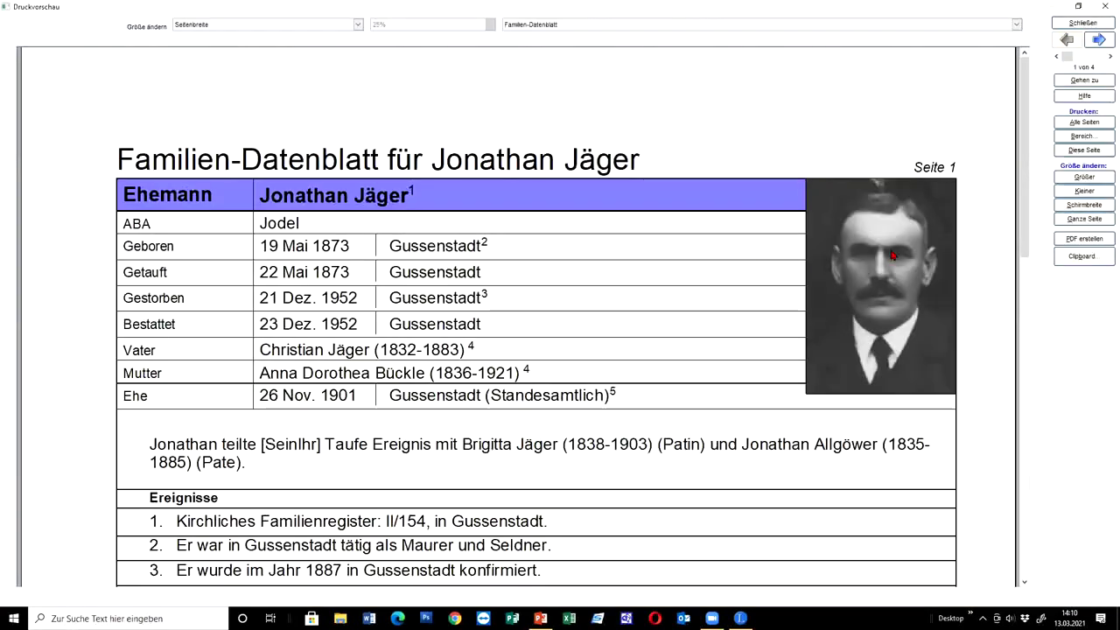
scroll(892, 255, down, 3)
scroll(882, 248, down, 12)
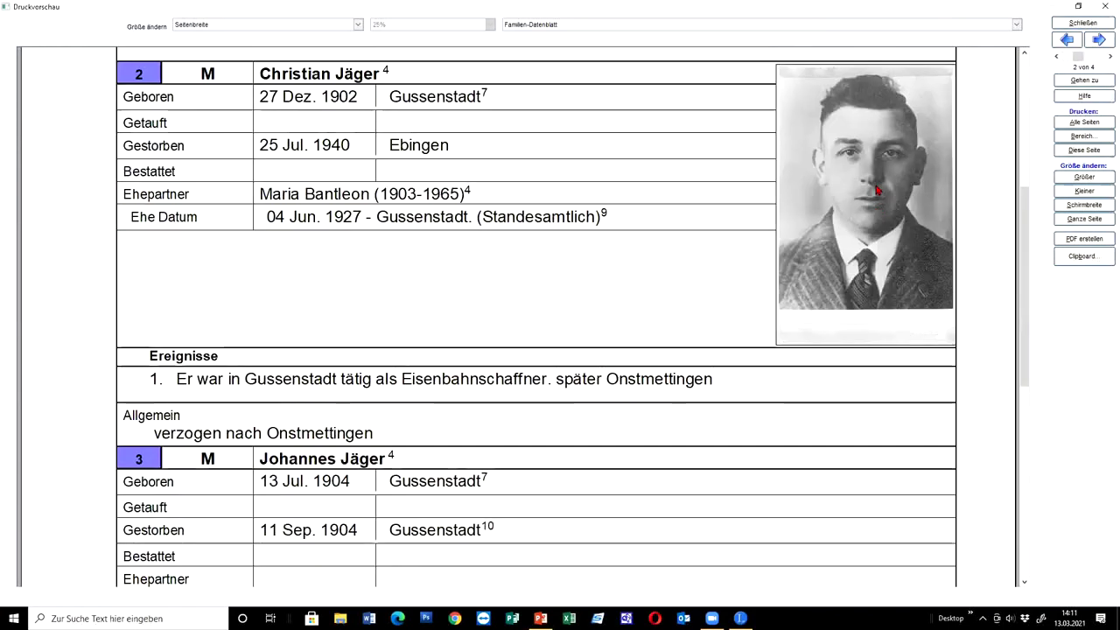
scroll(875, 205, down, 15)
scroll(872, 201, down, 15)
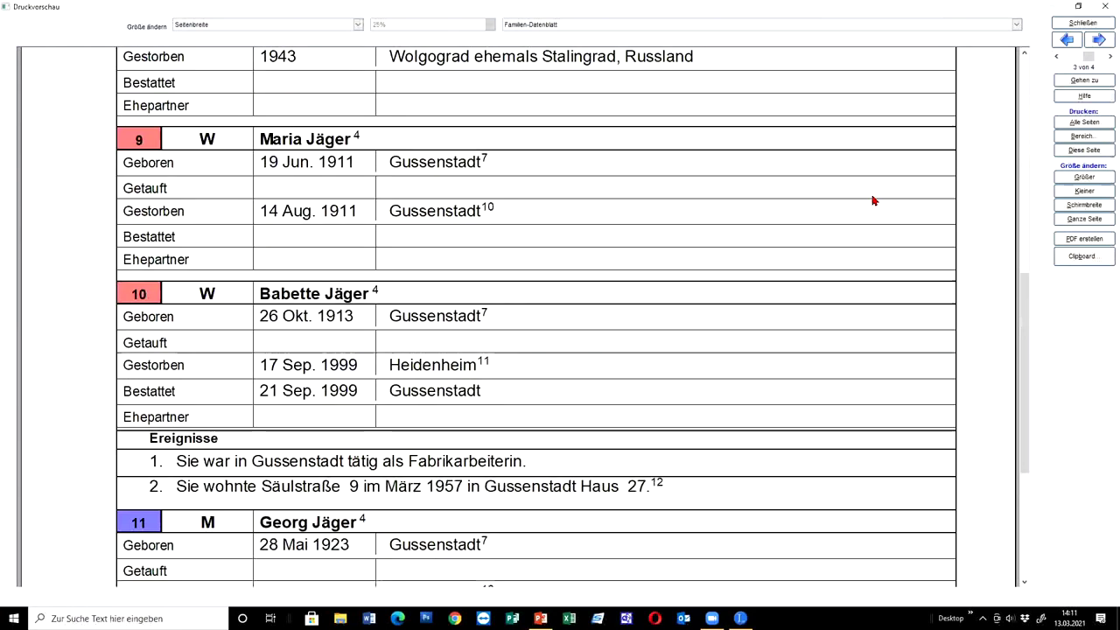
scroll(873, 201, up, 5)
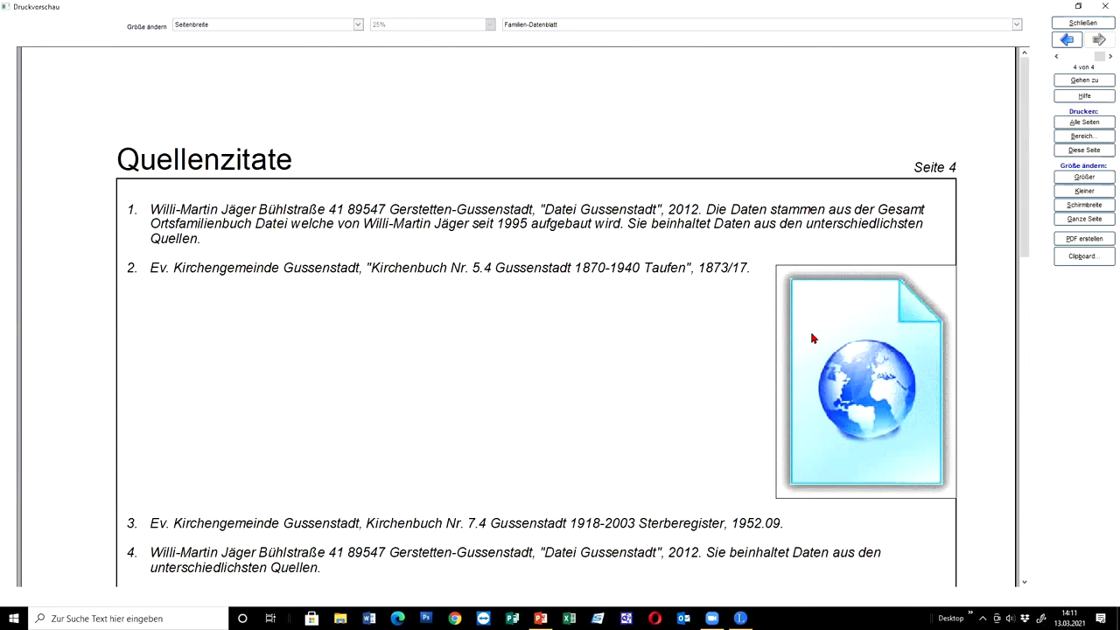
scroll(863, 302, down, 5)
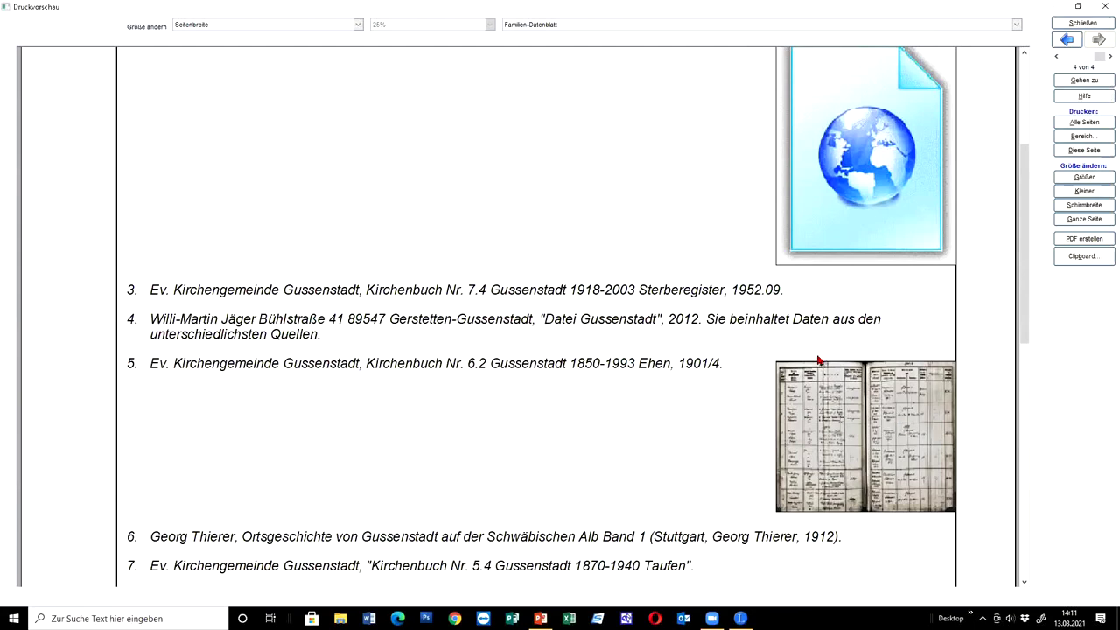
scroll(819, 361, down, 4)
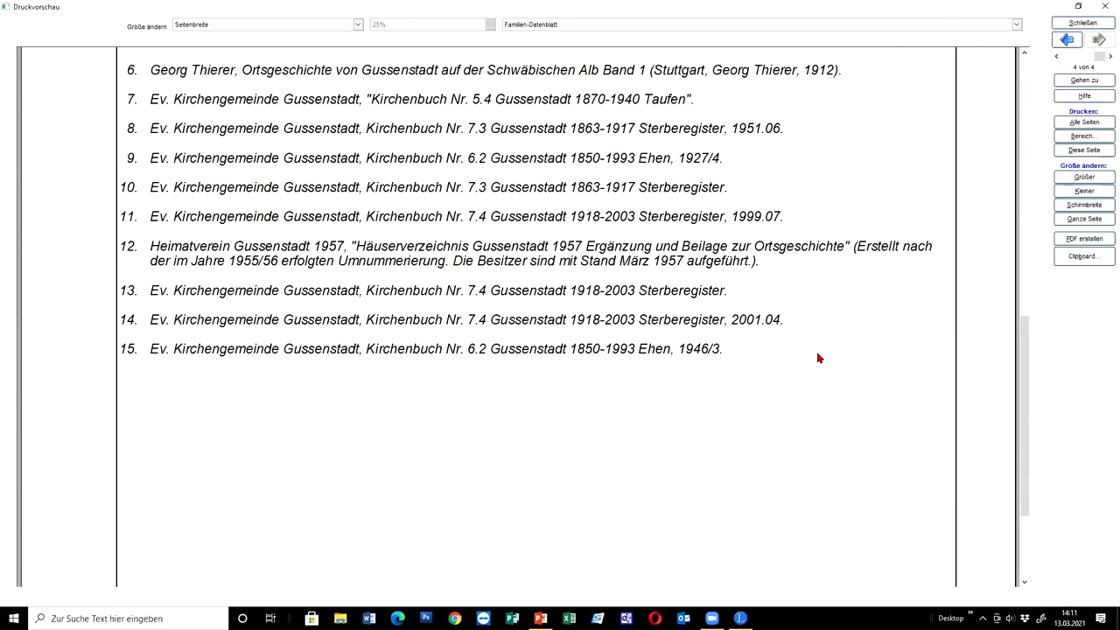
scroll(818, 359, down, 3)
click(1066, 40)
click(1083, 22)
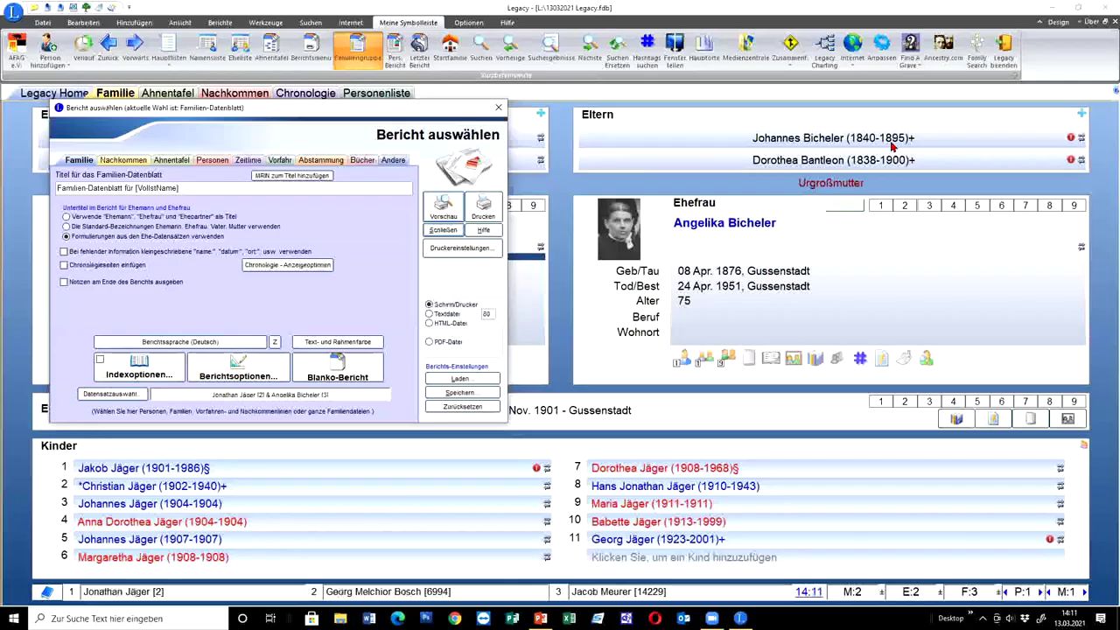
click(448, 230)
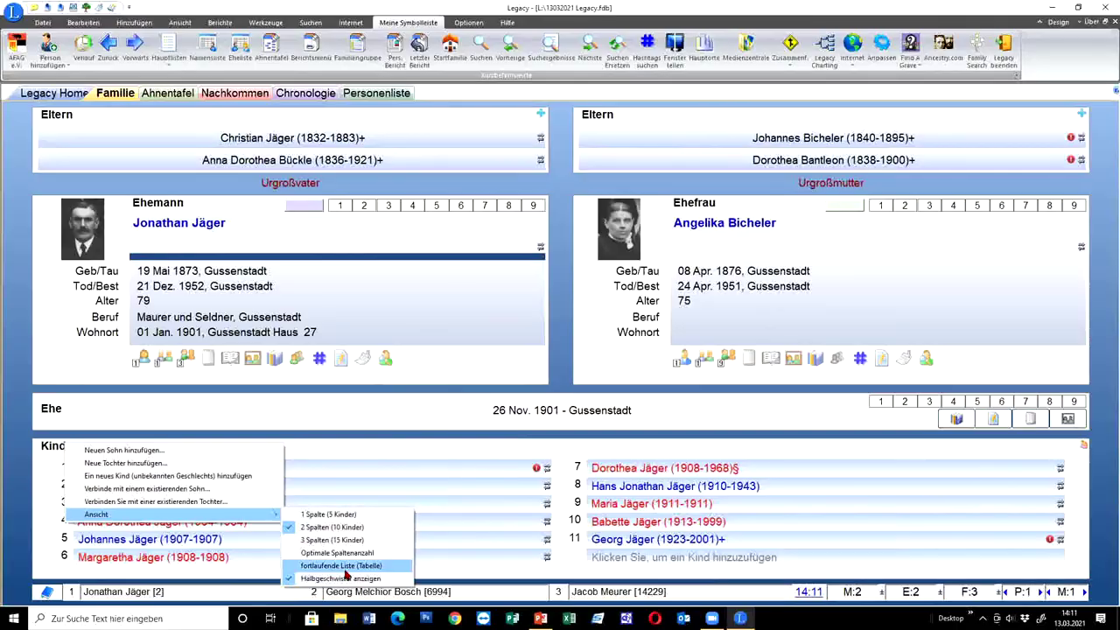
Step: Display the children as a continuous table list, and examine the commands for adding persons and editing the husband
click(345, 567)
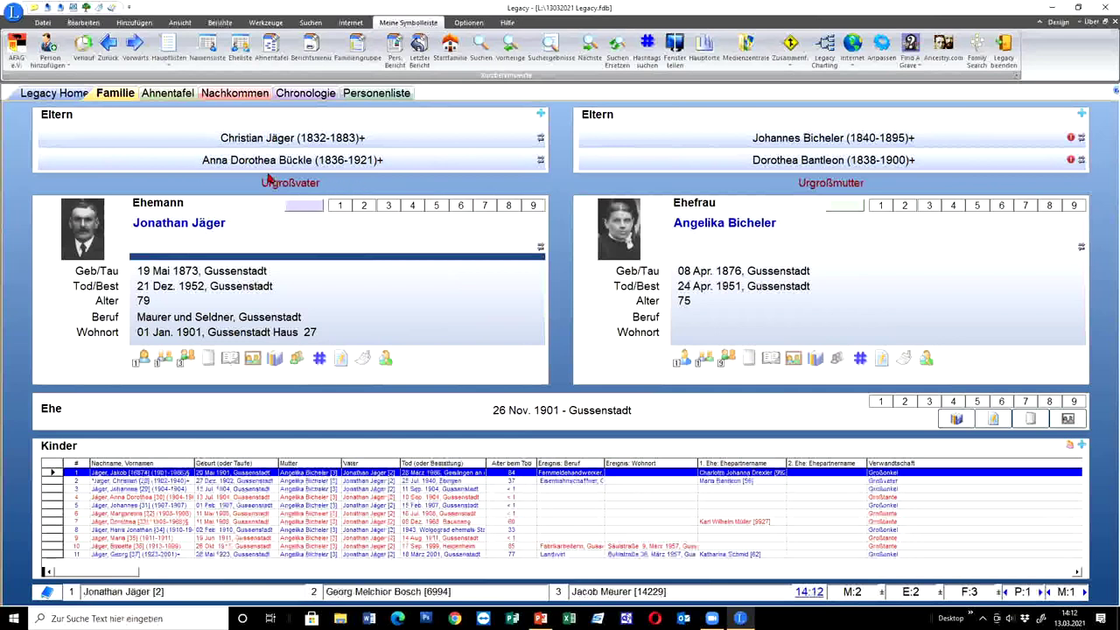
click(64, 64)
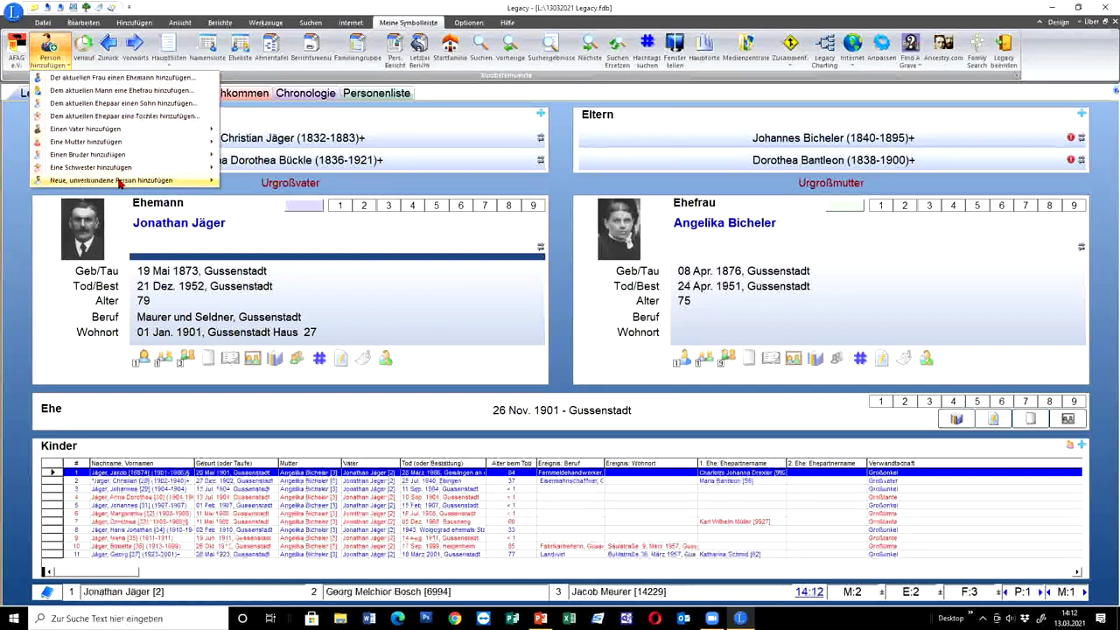
mouse_move(163, 180)
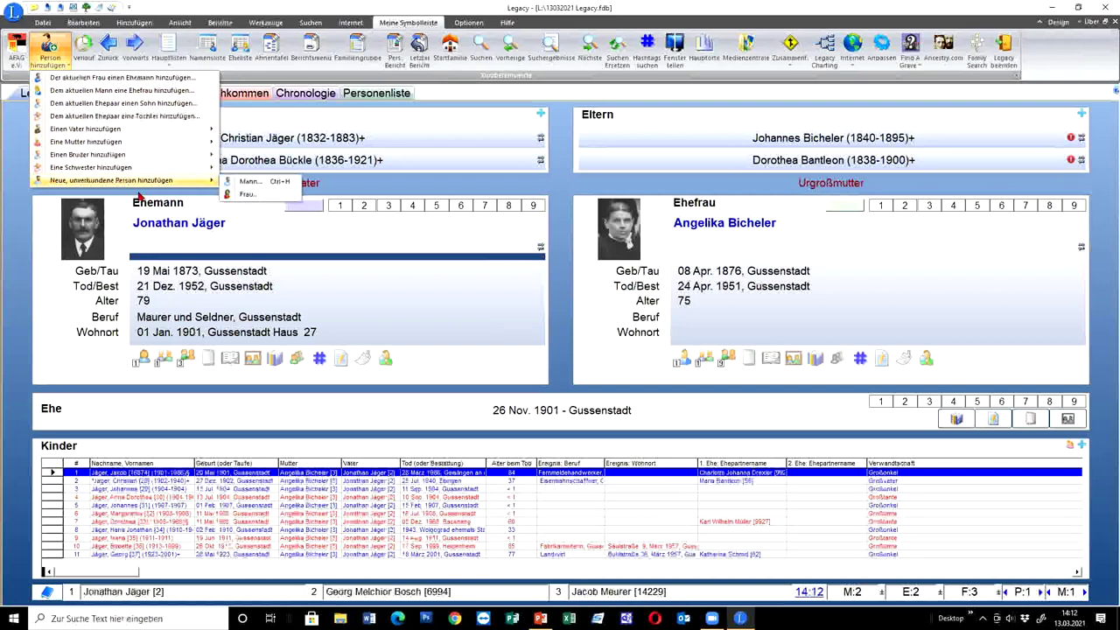
right_click(453, 299)
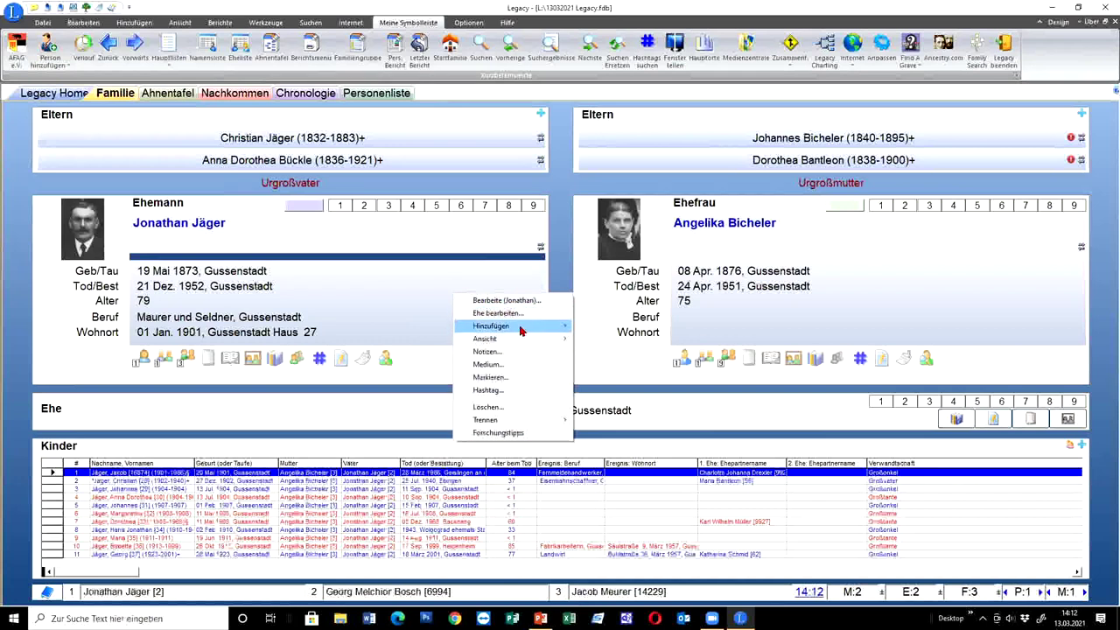
mouse_move(525, 327)
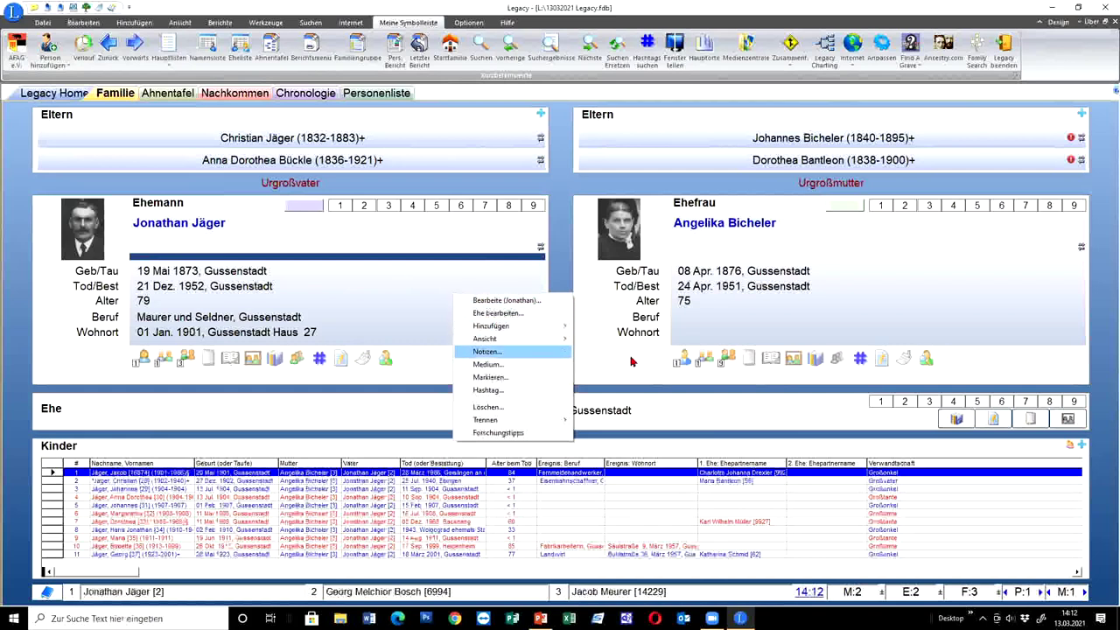
click(938, 314)
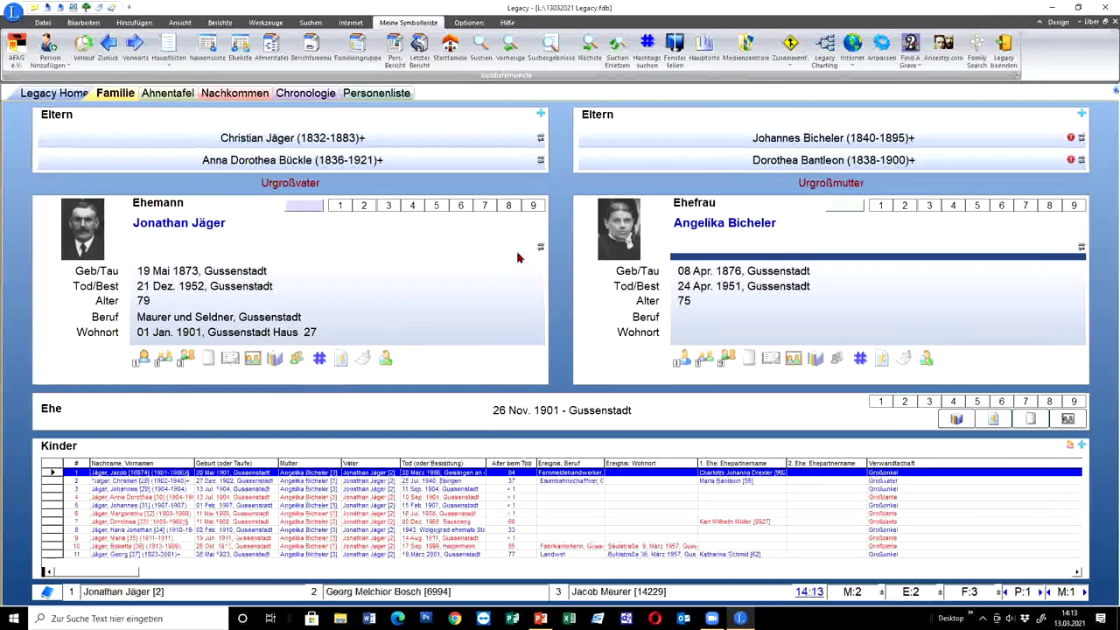
Step: Select the husband, view the list of his siblings, and close it
click(335, 237)
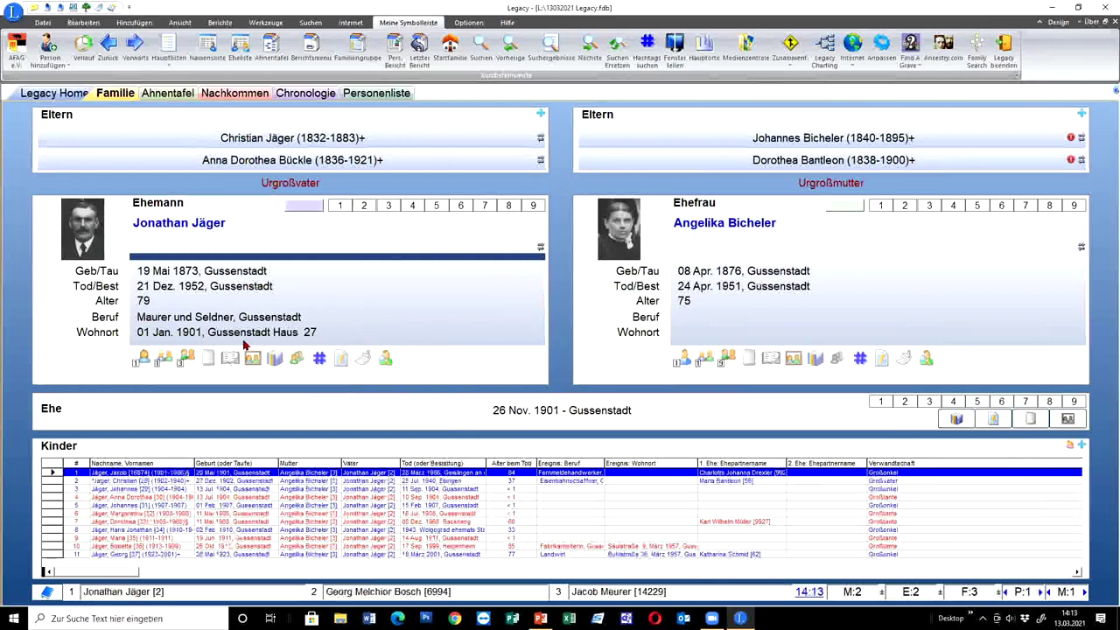
click(186, 358)
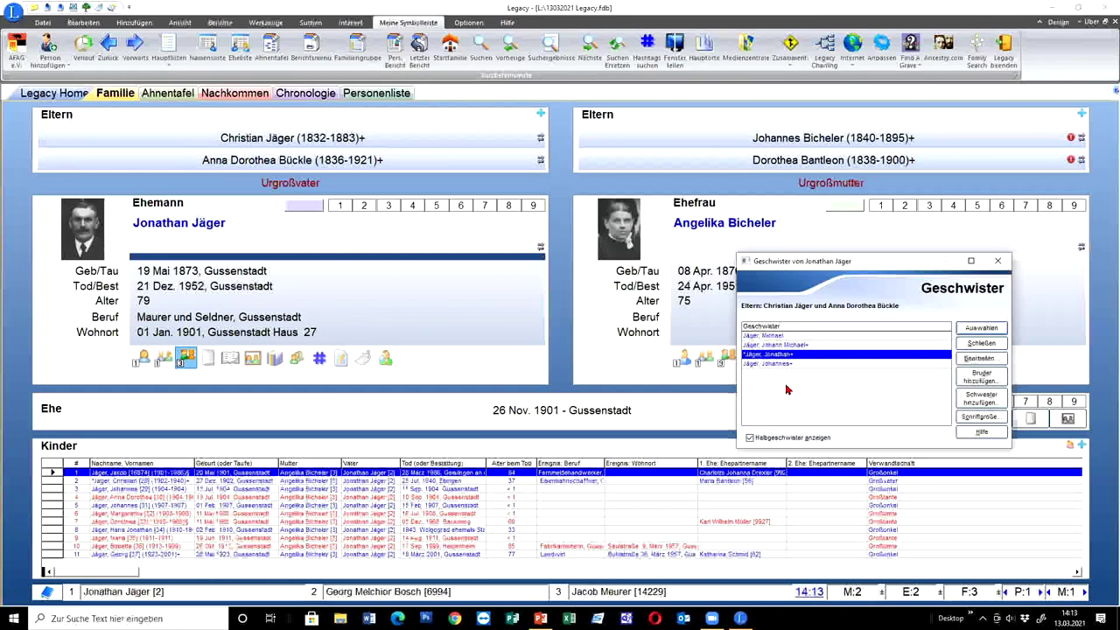
click(980, 343)
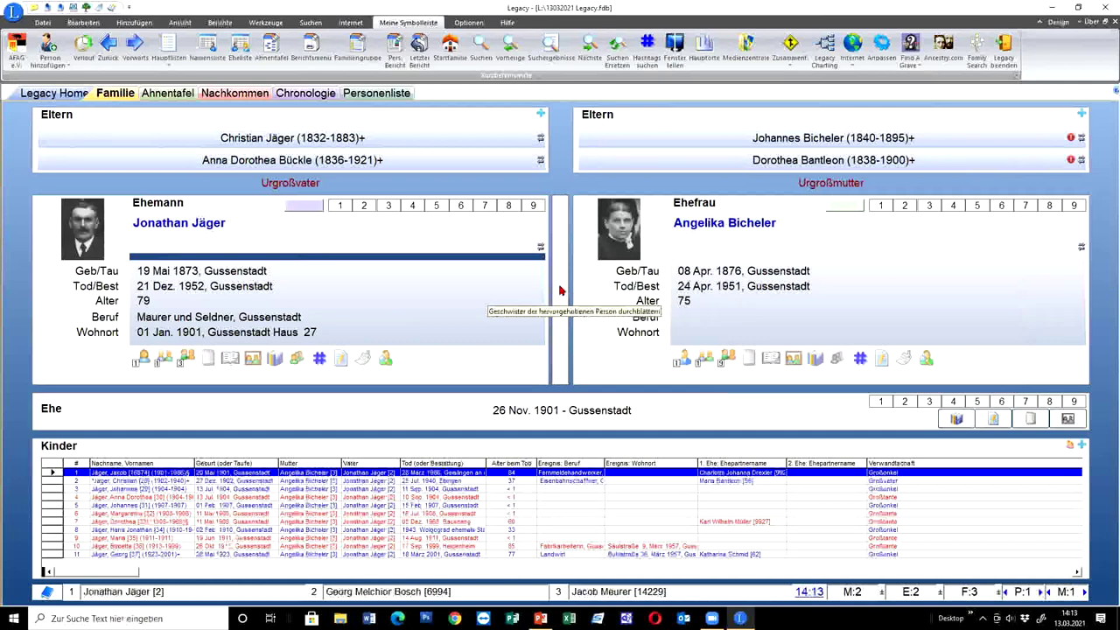
Step: Browse through the families of the husband's siblings from the family view until returning to the husband
click(560, 290)
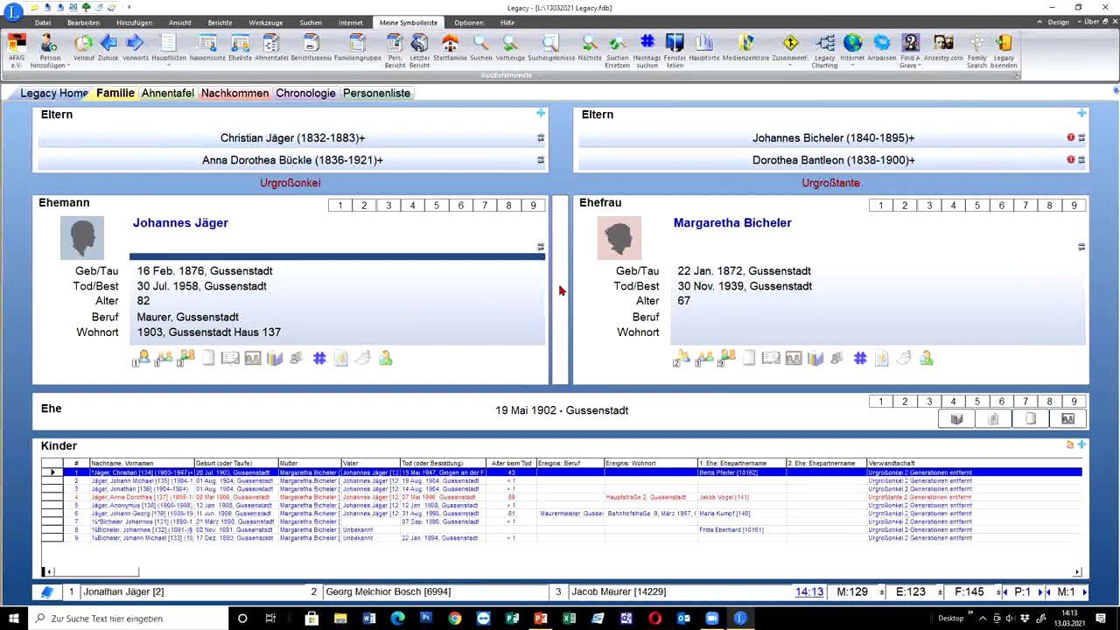
click(560, 291)
click(560, 290)
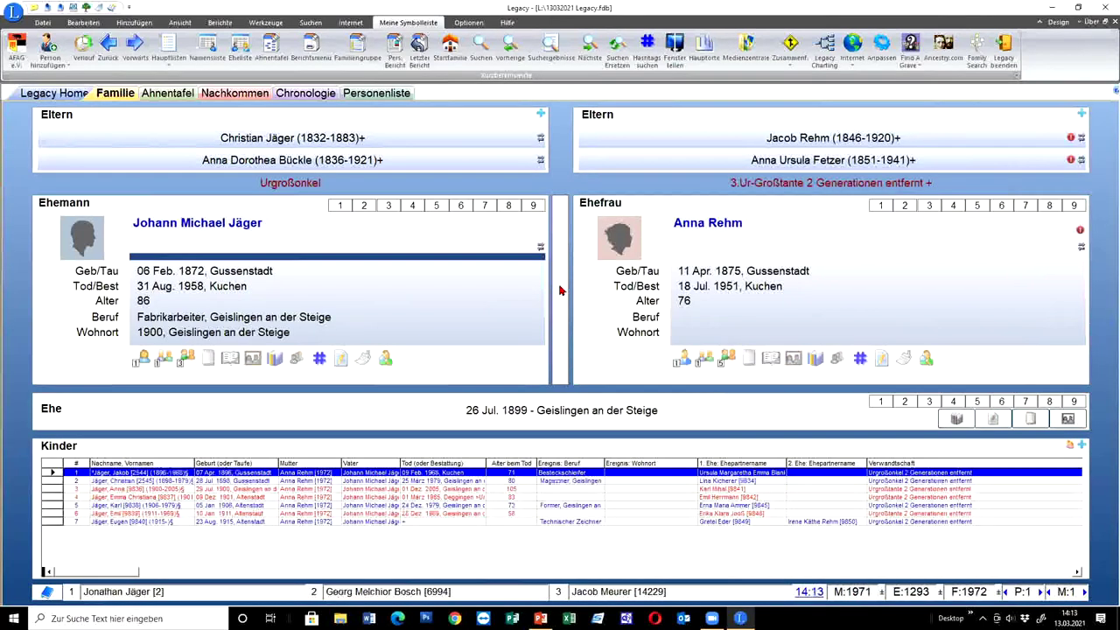
click(560, 291)
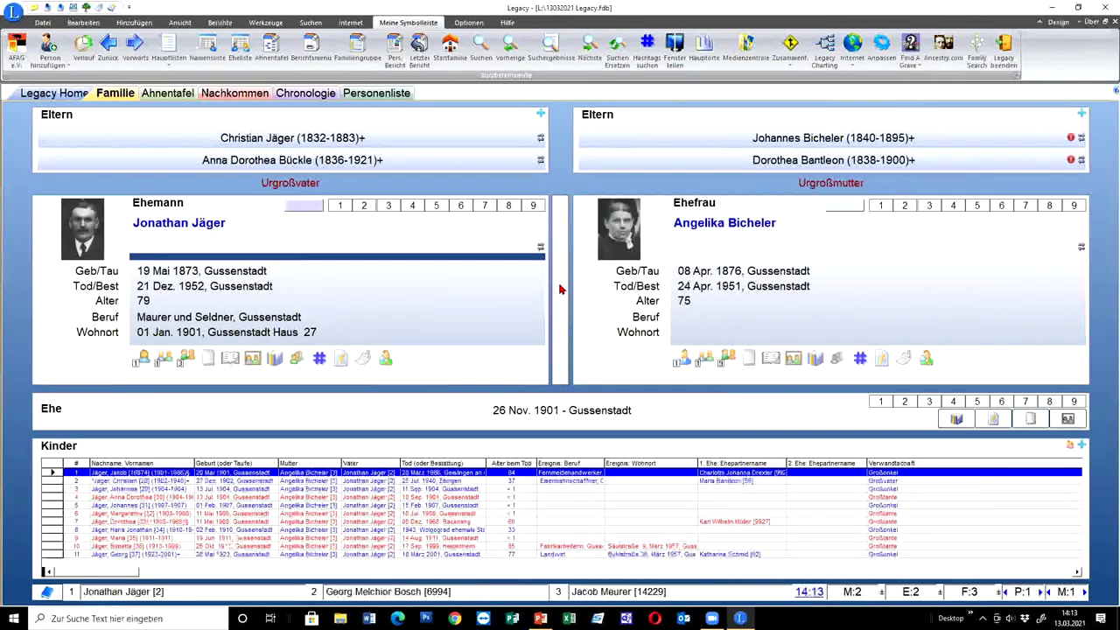
click(559, 291)
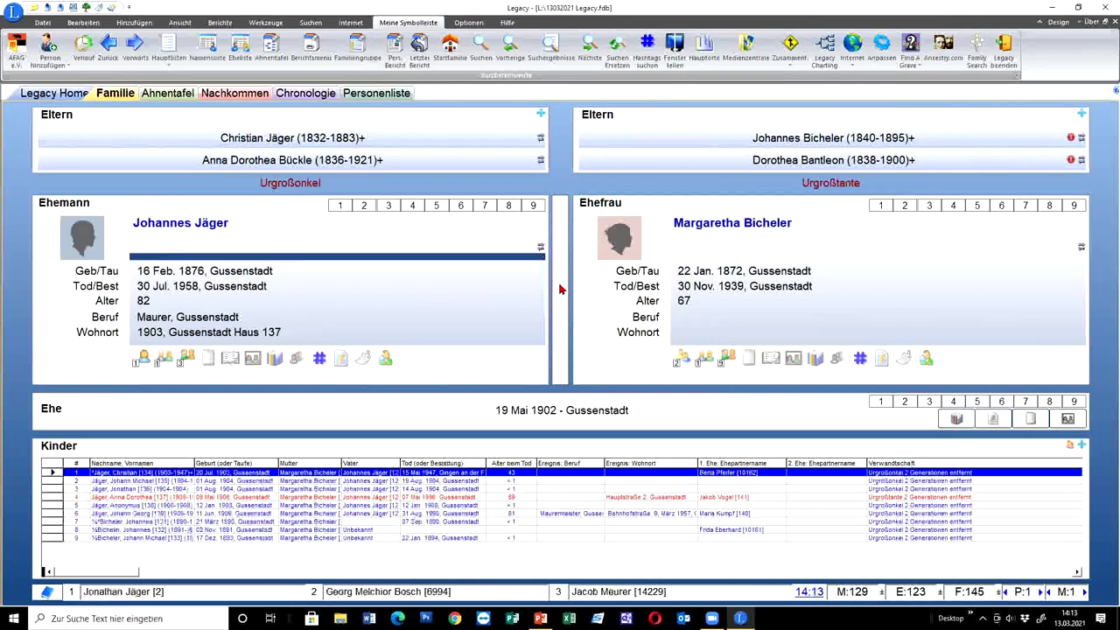
click(560, 290)
click(560, 291)
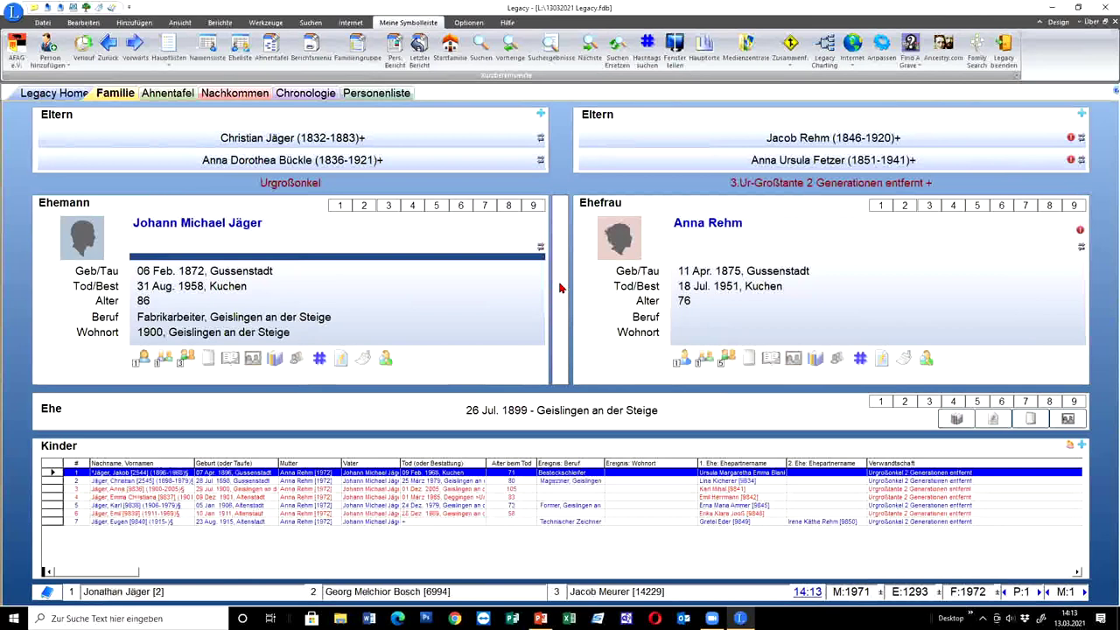
click(560, 289)
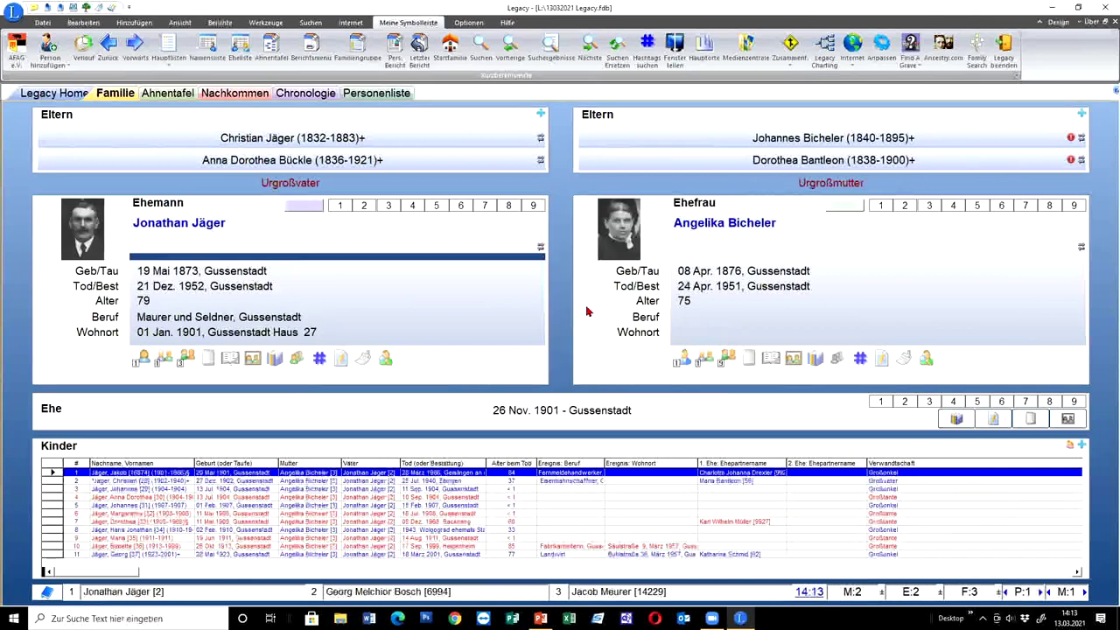
Step: View the husband's ancestor chart with 4 and again with 5 generations, and select his paternal grandfather
click(161, 96)
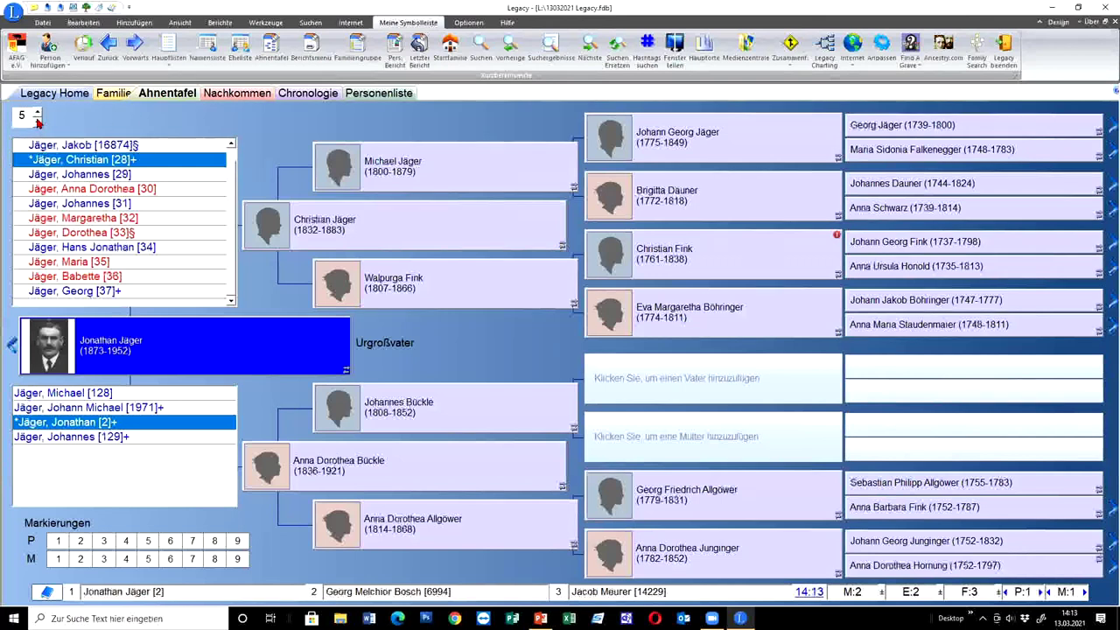
click(37, 124)
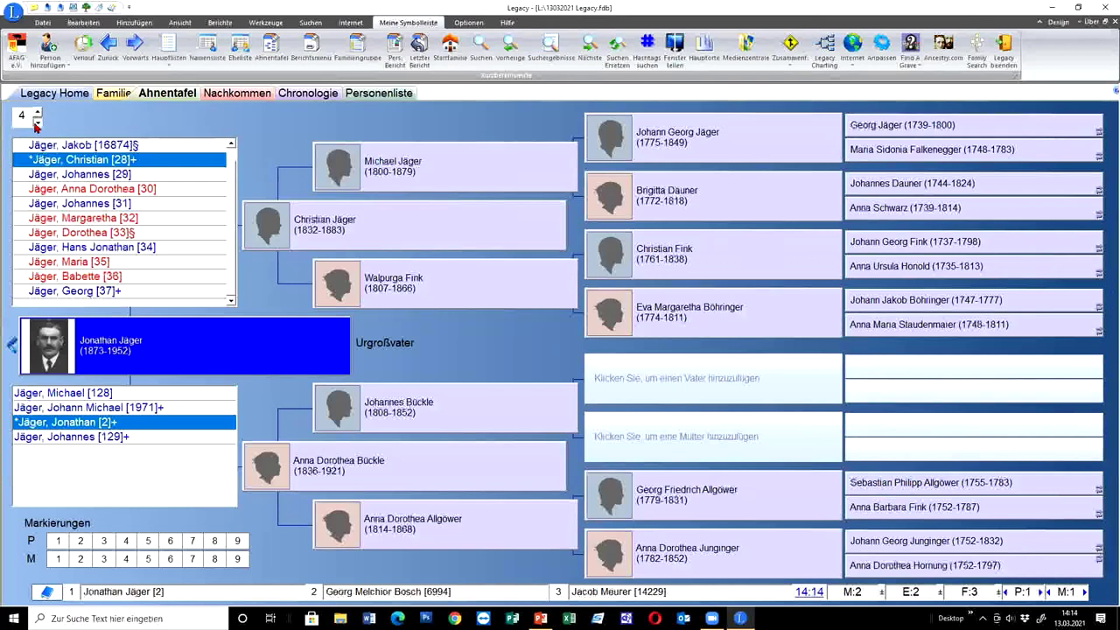
click(37, 111)
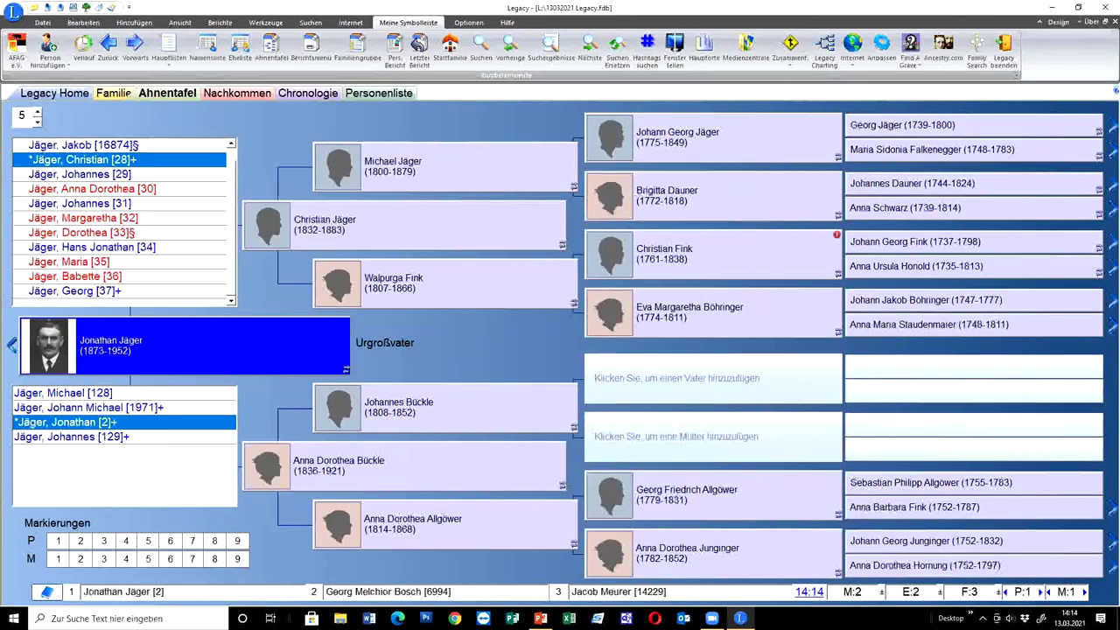
click(429, 185)
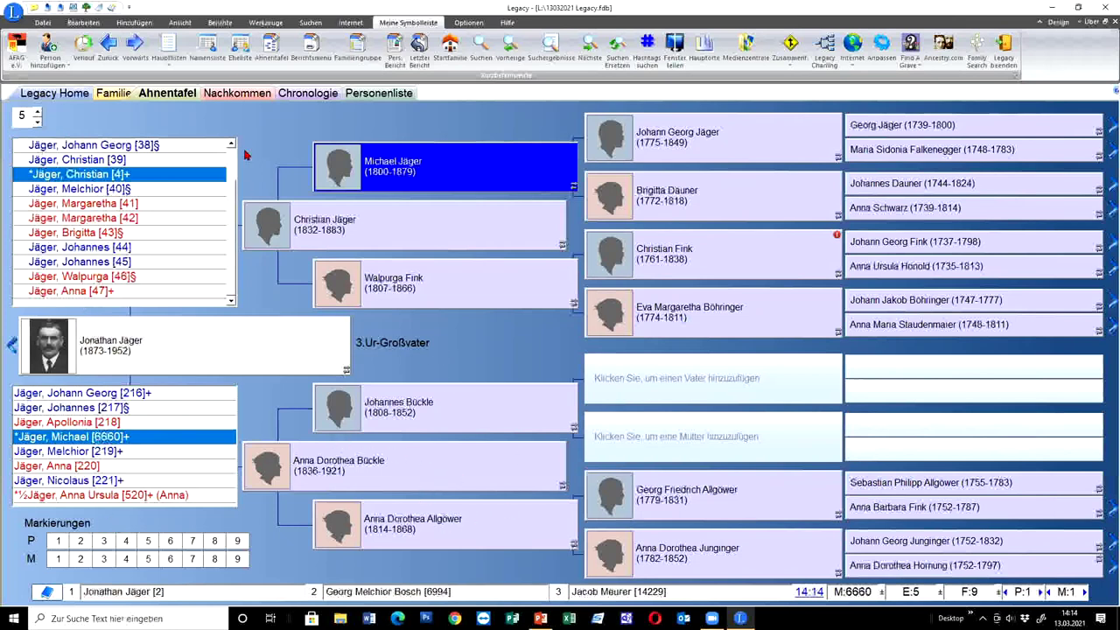
Step: Open the descendant view of the selected ancestor, examine its display options, and close the options
click(237, 94)
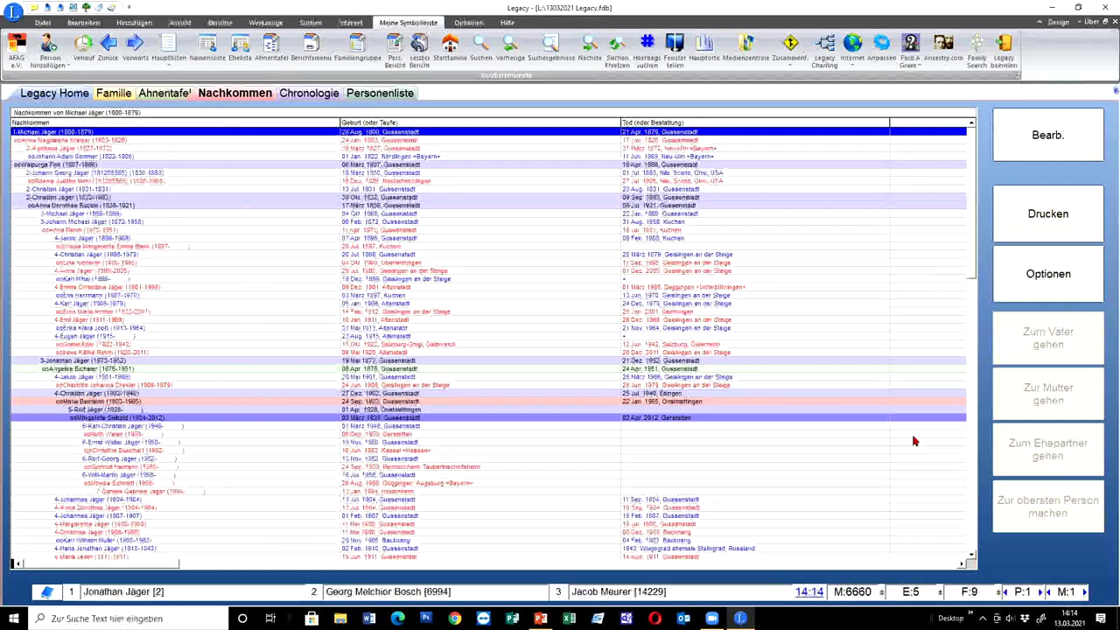
right_click(509, 275)
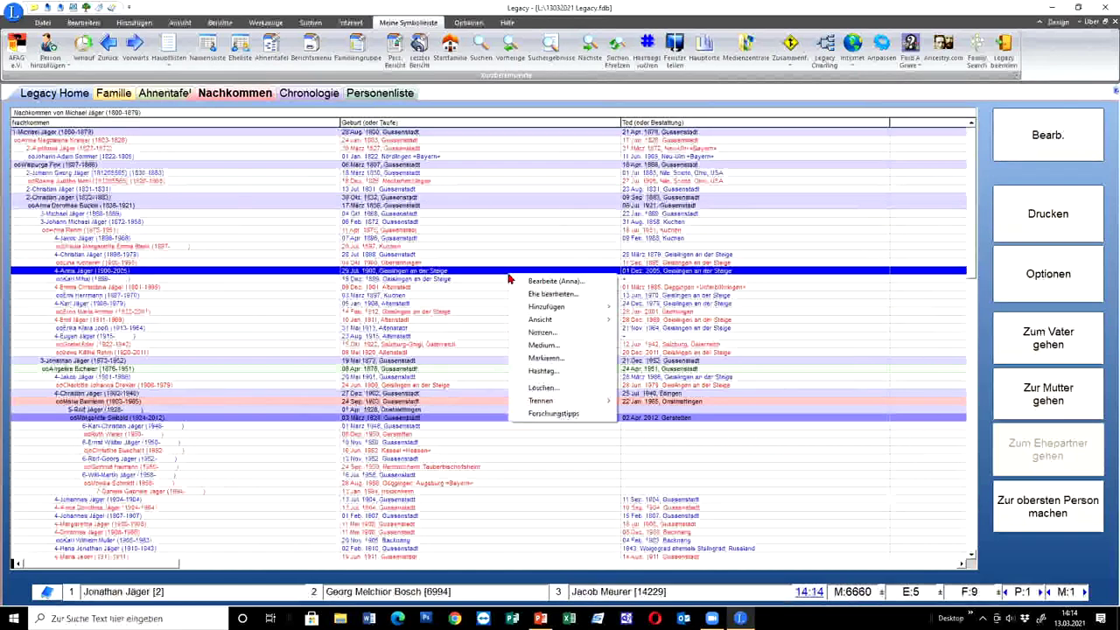
click(1015, 278)
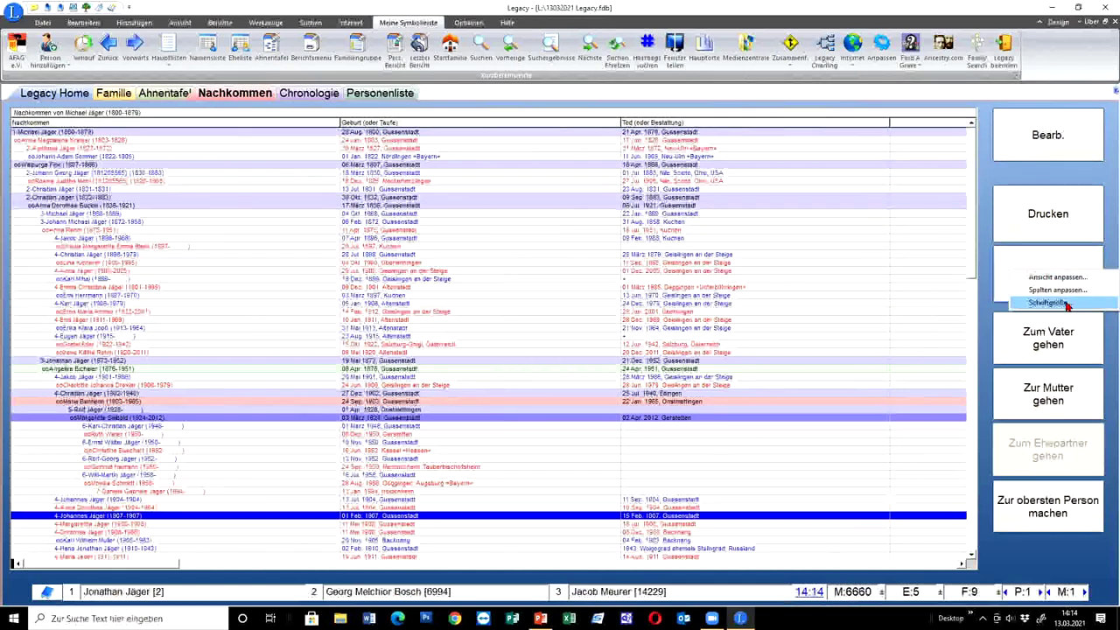
click(1057, 276)
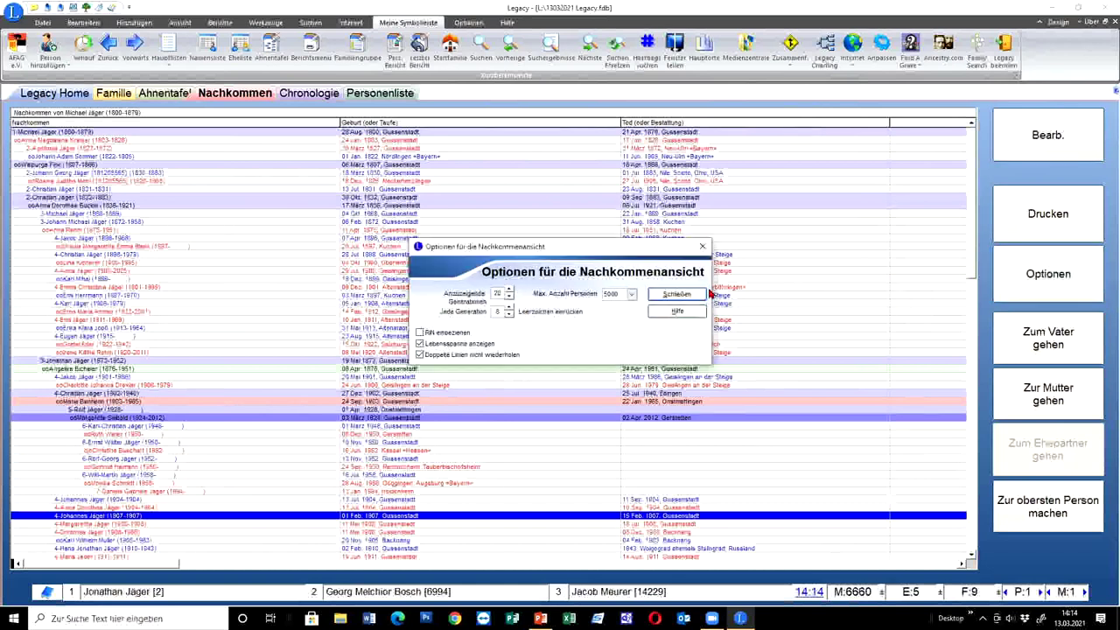
click(676, 294)
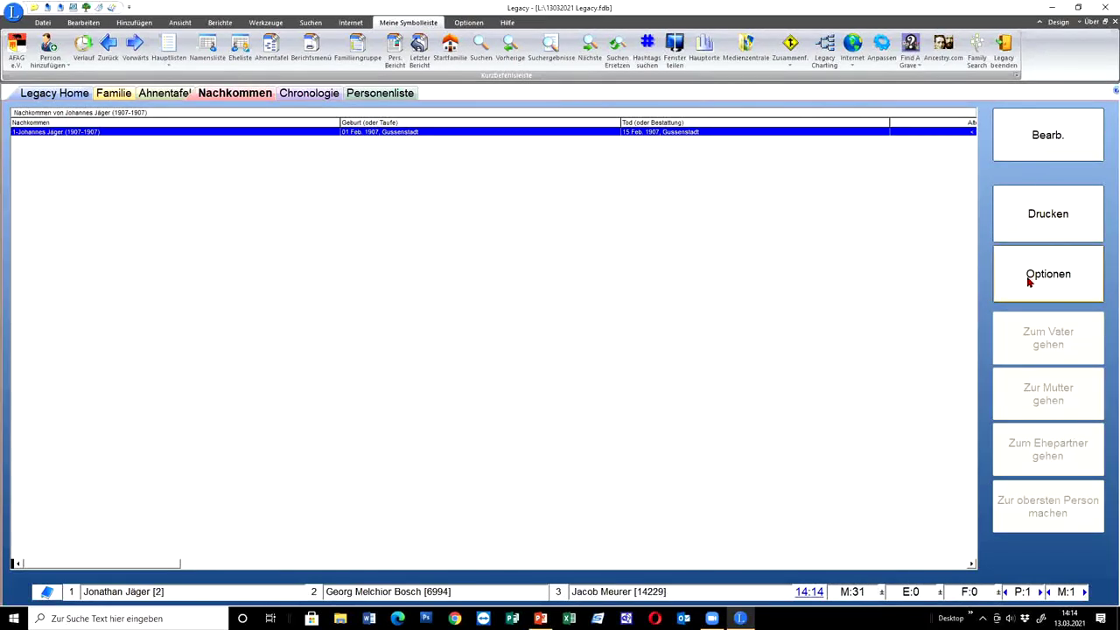
Step: View the column settings of the descendant view, cancel them, and return to the couple's family view
click(1028, 281)
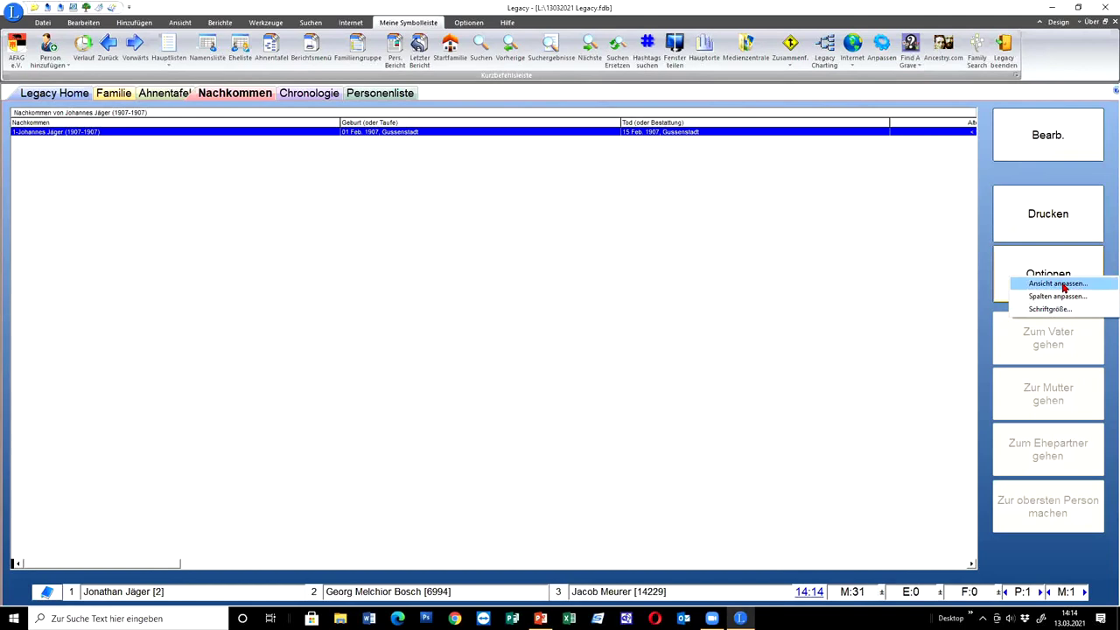
click(1061, 297)
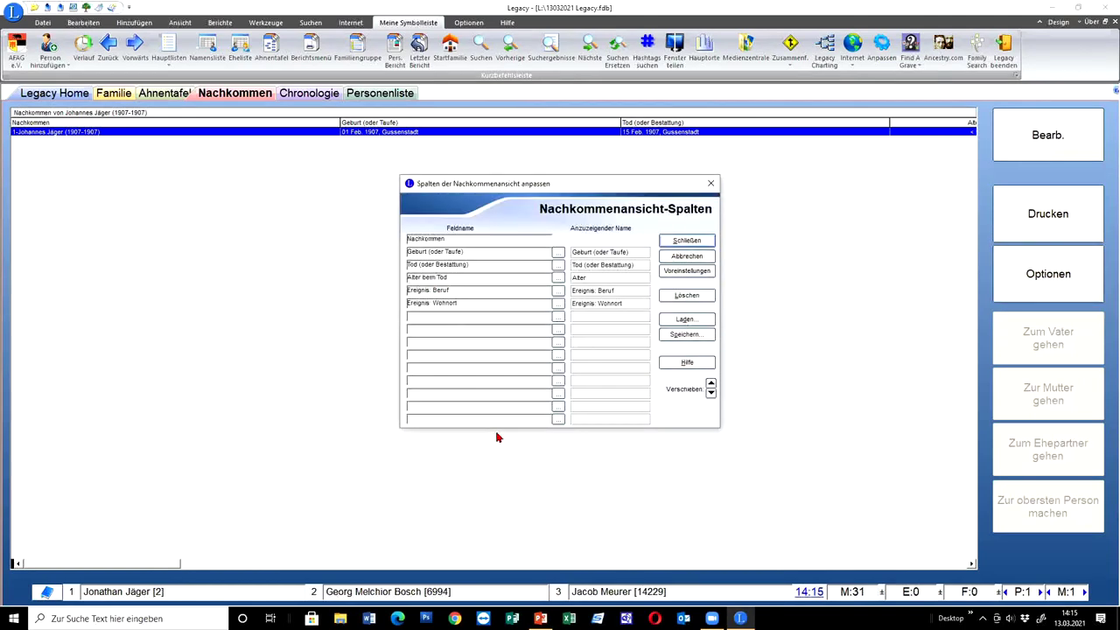
click(699, 258)
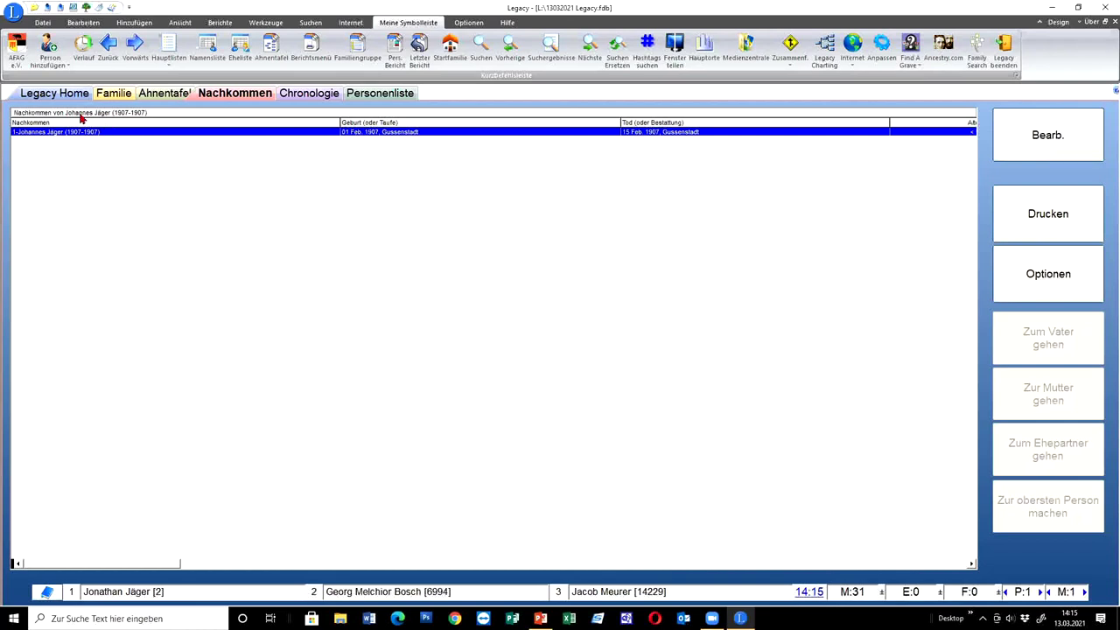
key(Escape)
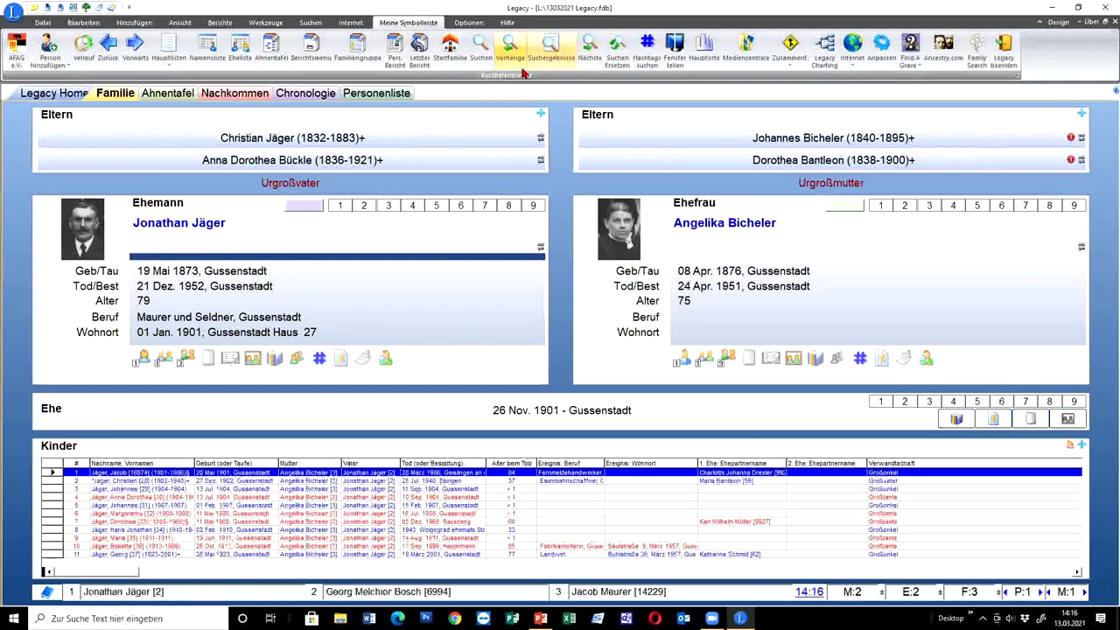
Step: Open the person search in a maximized window and examine the surname, birth and baptism fields of the search by example
click(481, 48)
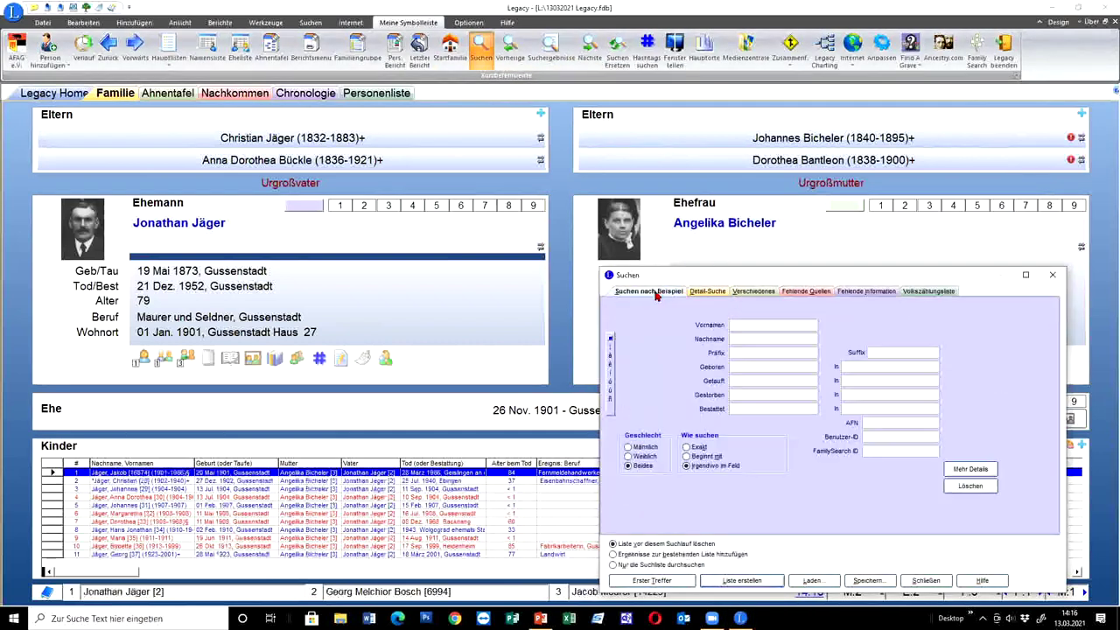
drag(865, 278, 572, 149)
click(732, 147)
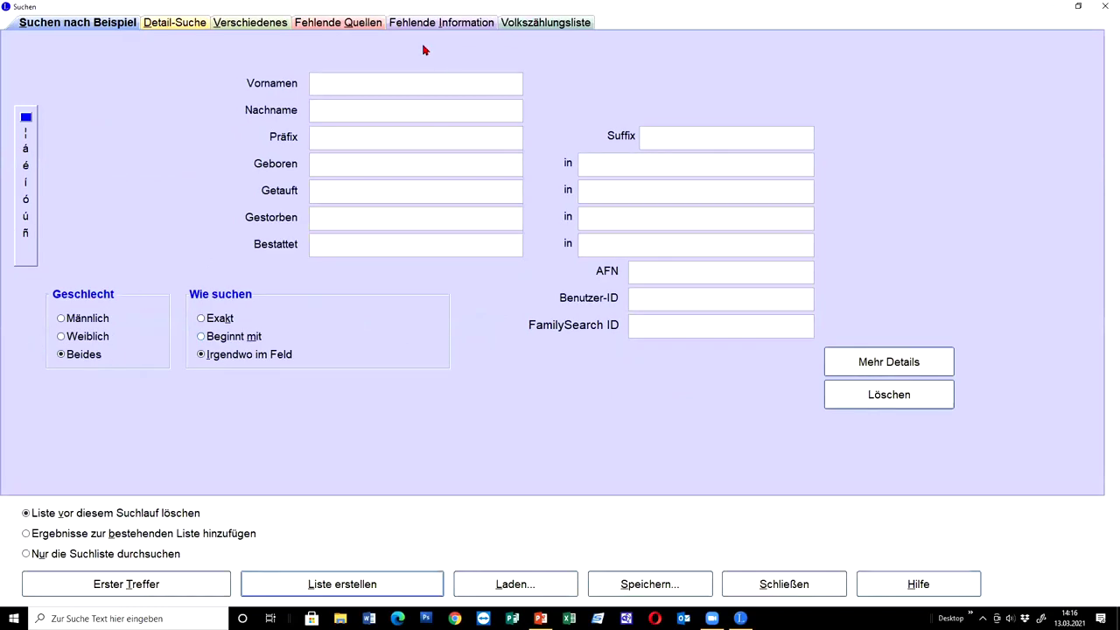
click(342, 107)
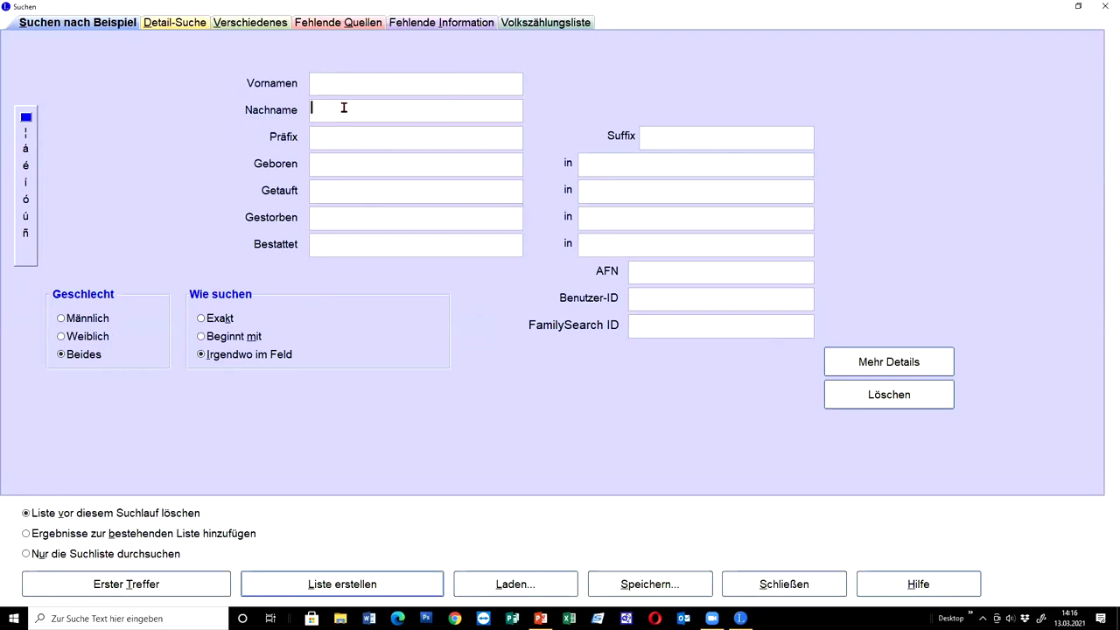
click(321, 164)
click(322, 186)
Step: Switch to the detailed search and set the first condition's search field to Vorname der Mutter
click(175, 25)
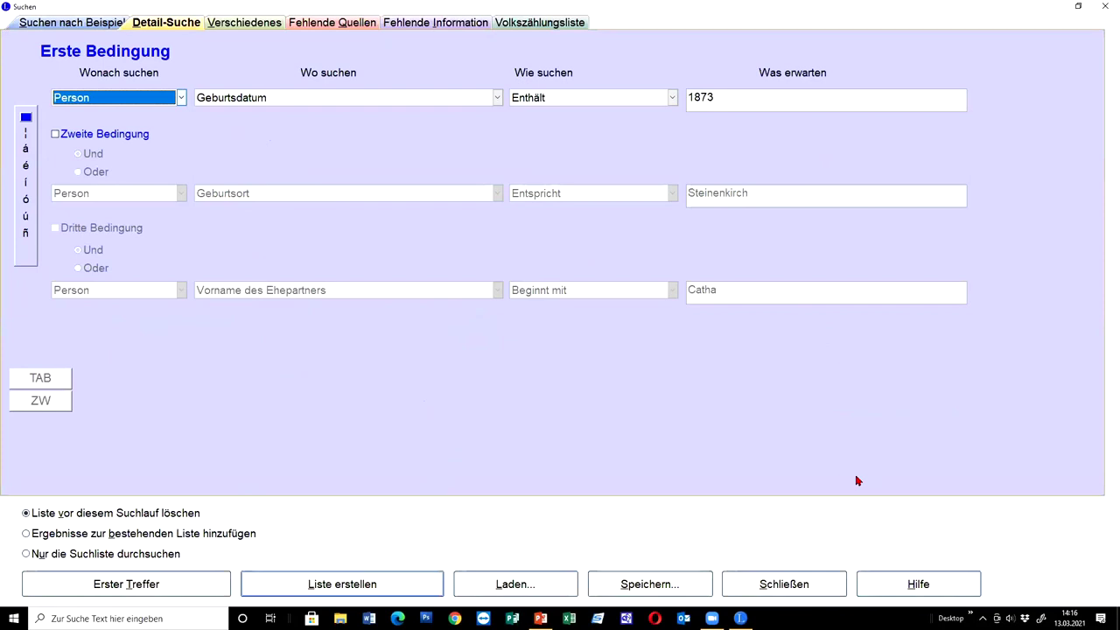
click(495, 98)
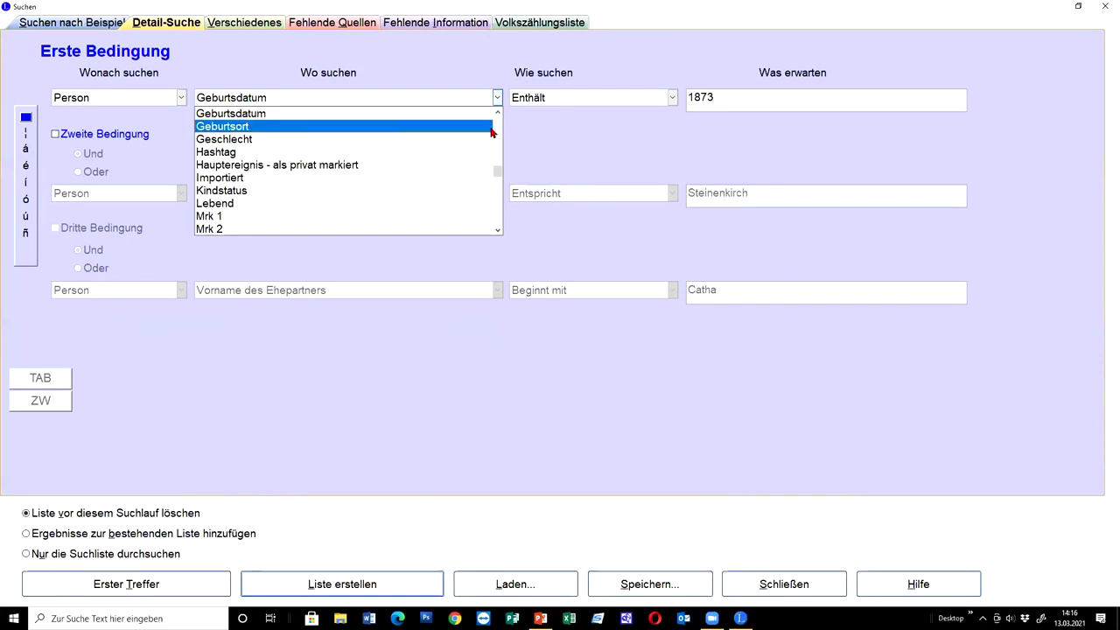
scroll(491, 135, down, 10)
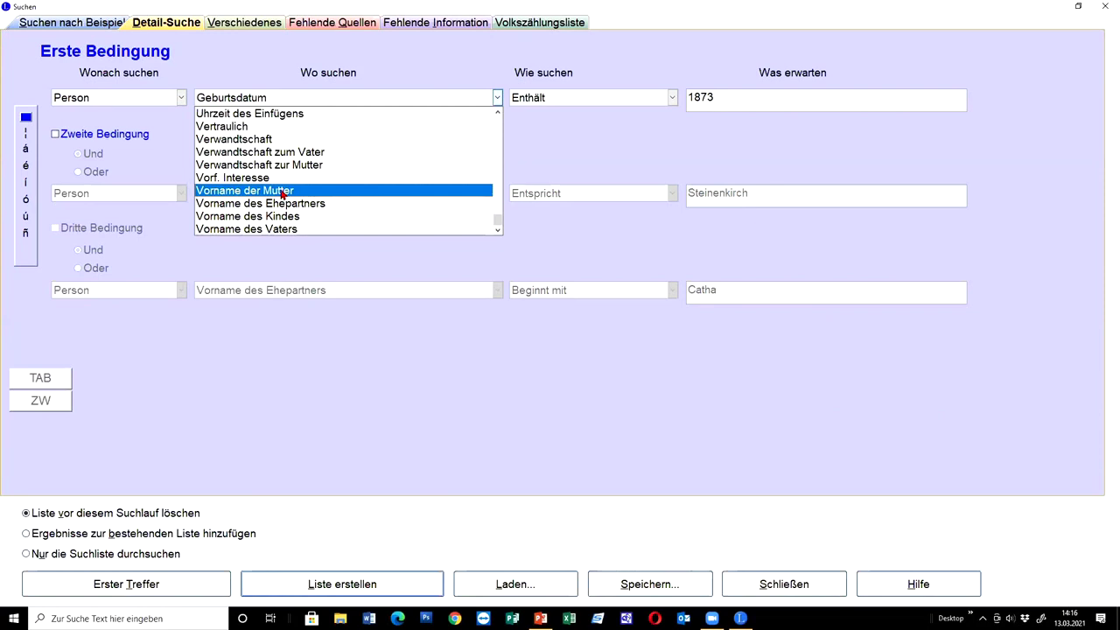
click(282, 191)
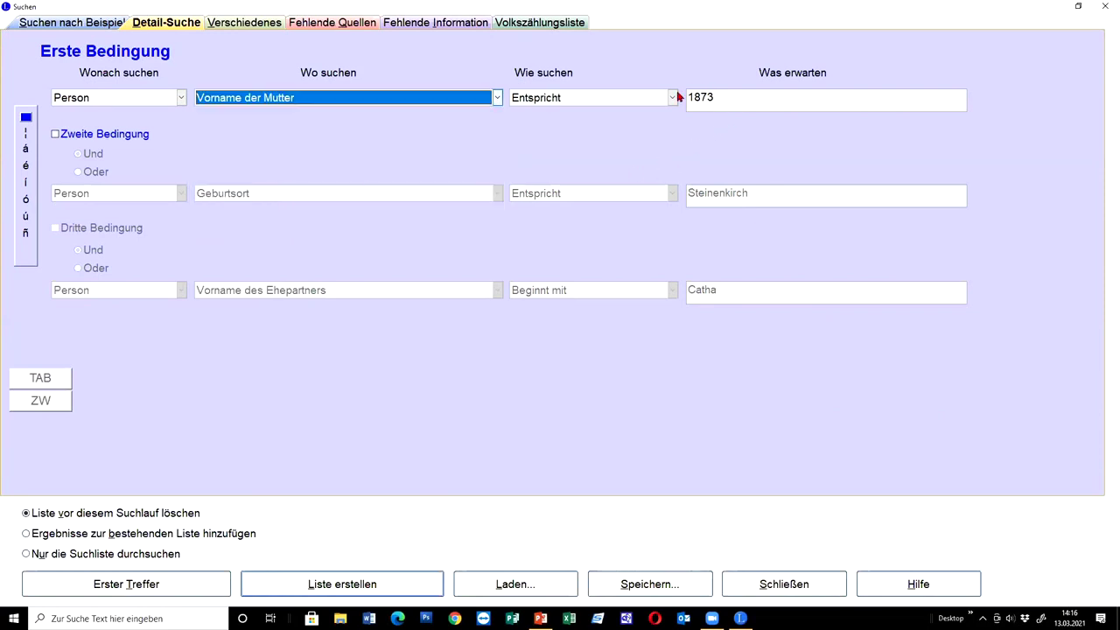
Step: Create a list of persons matching the father's first name under Vorname des Vaters and the second condition Geburtsort Entspricht Steinenkirch, combined with Und
double_click(719, 96)
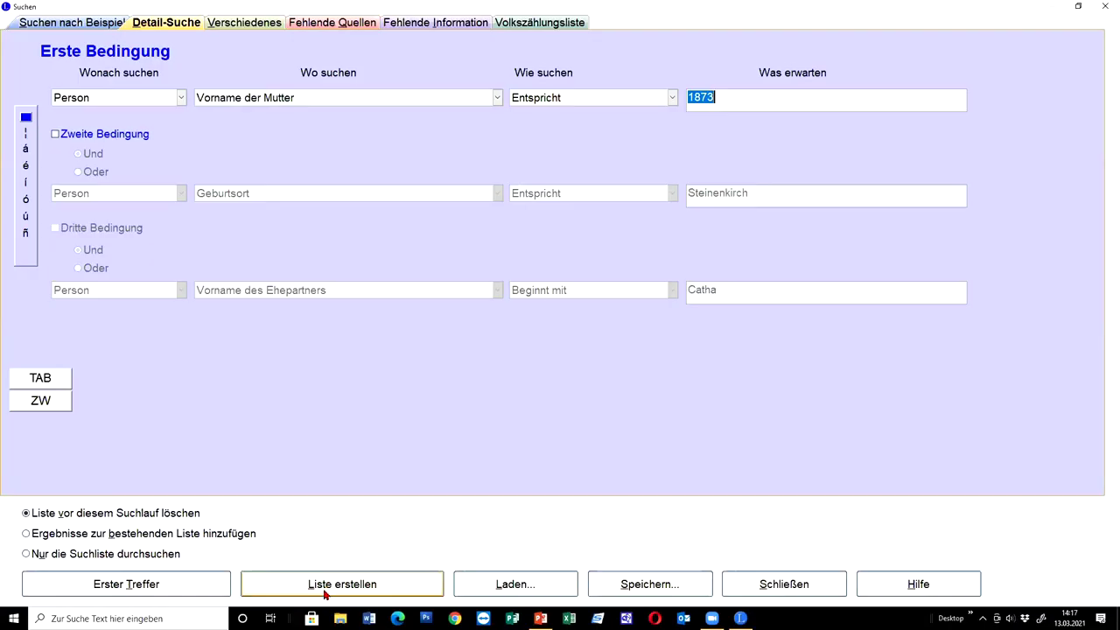
click(420, 97)
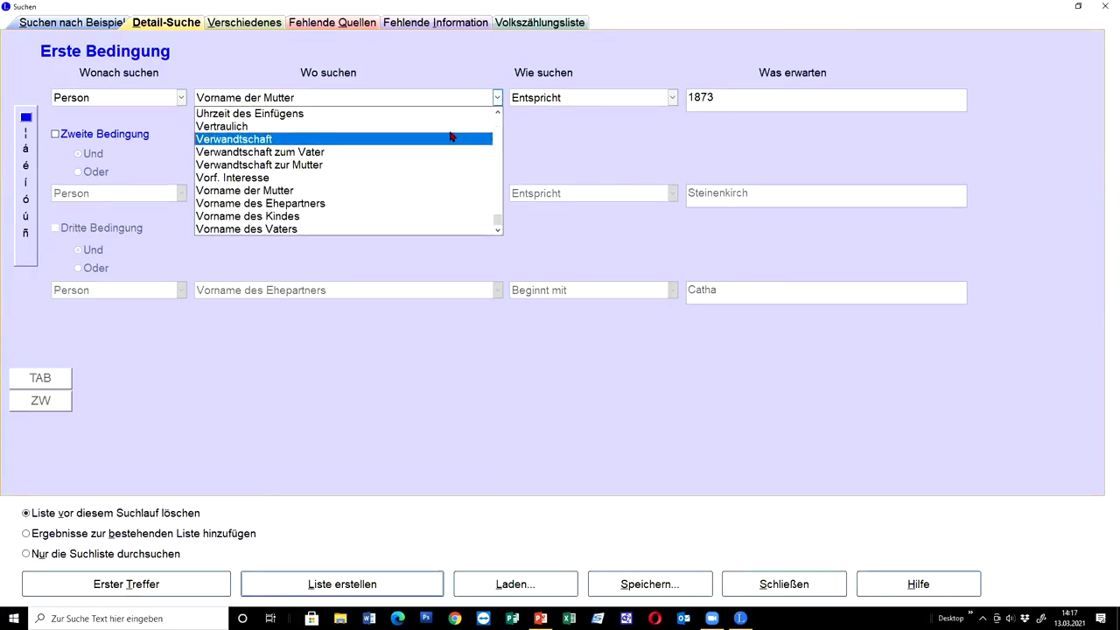
click(311, 230)
double_click(808, 93)
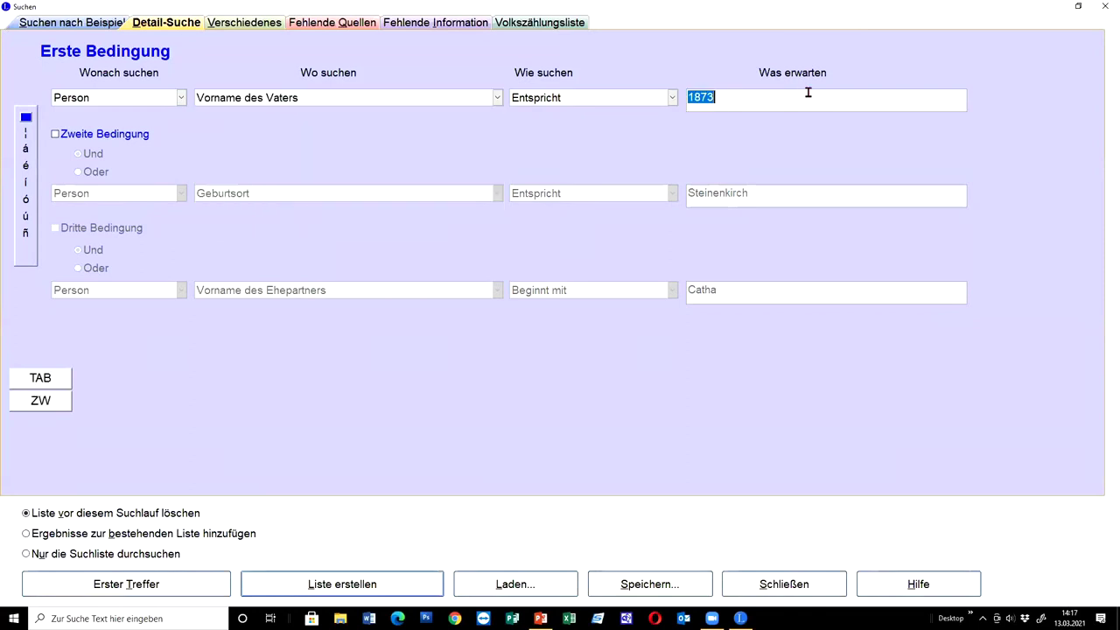
text(Johannes)
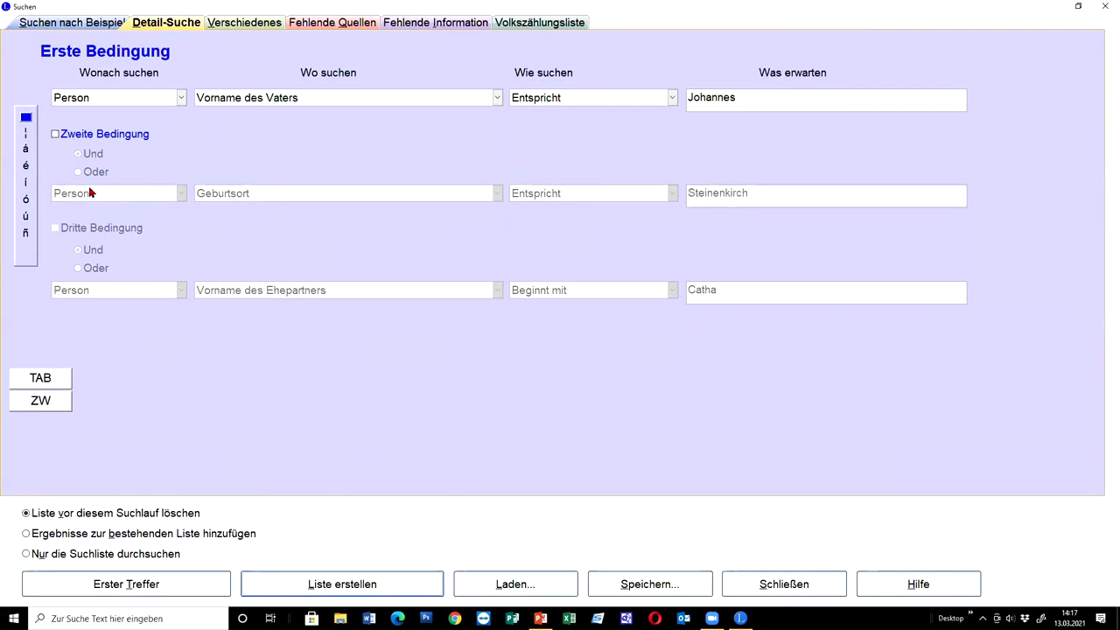
click(70, 138)
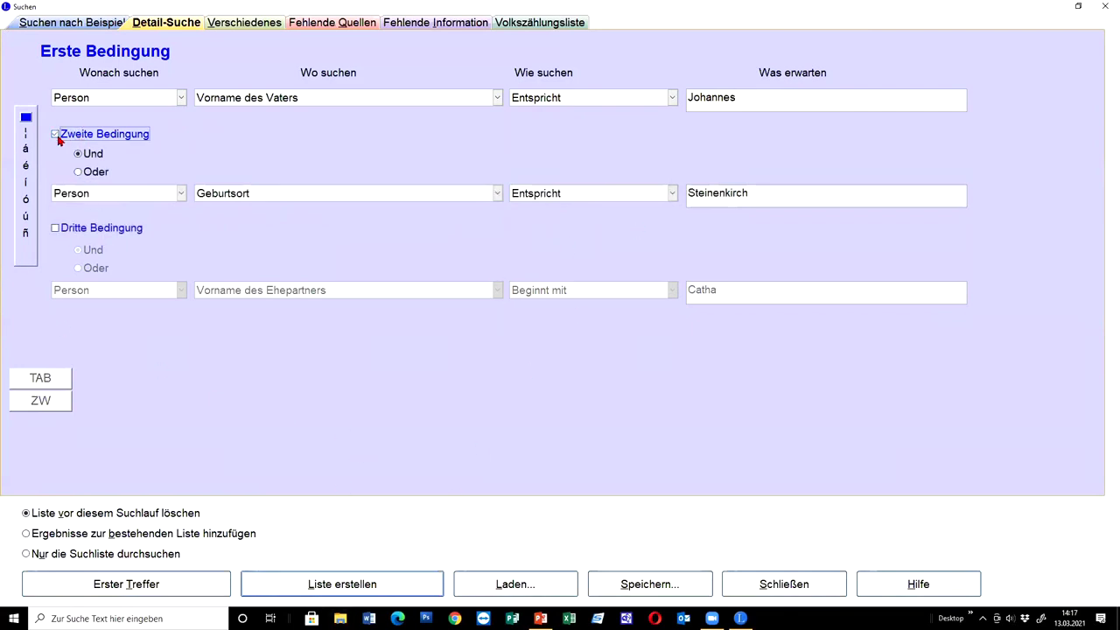
click(355, 587)
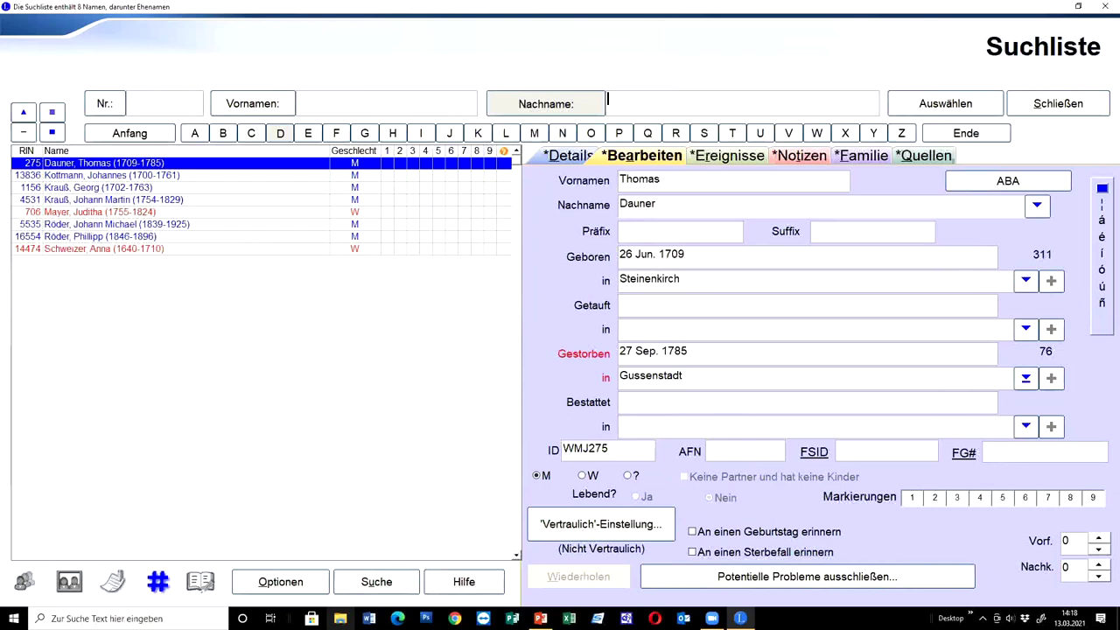
Step: Return from the result list to the detailed search and set it to add results to the existing list
click(400, 581)
click(448, 505)
click(31, 553)
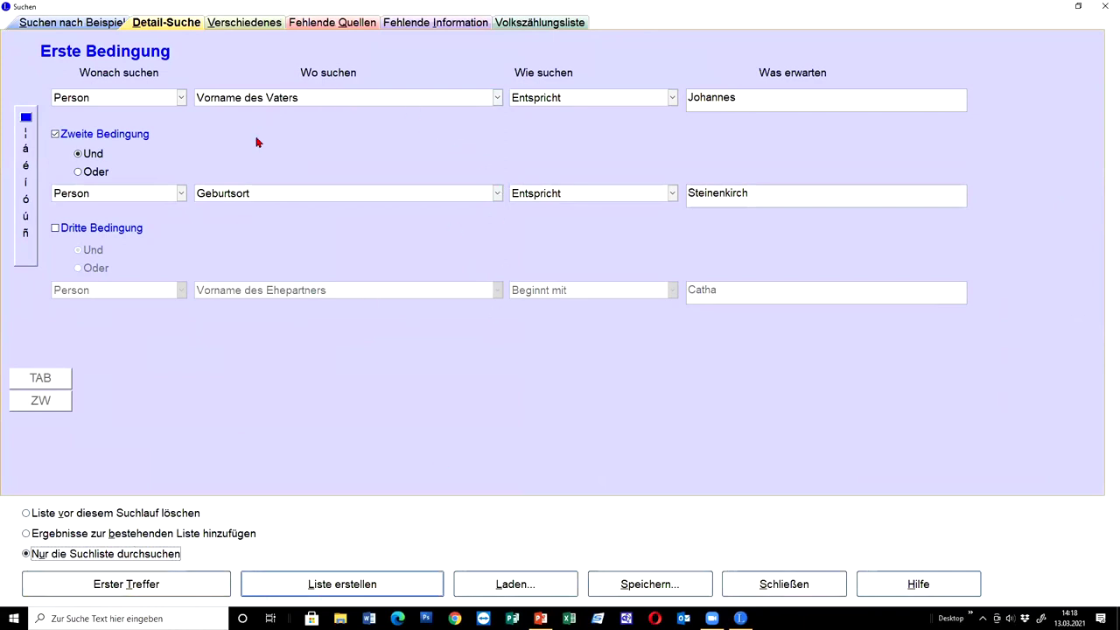
click(39, 535)
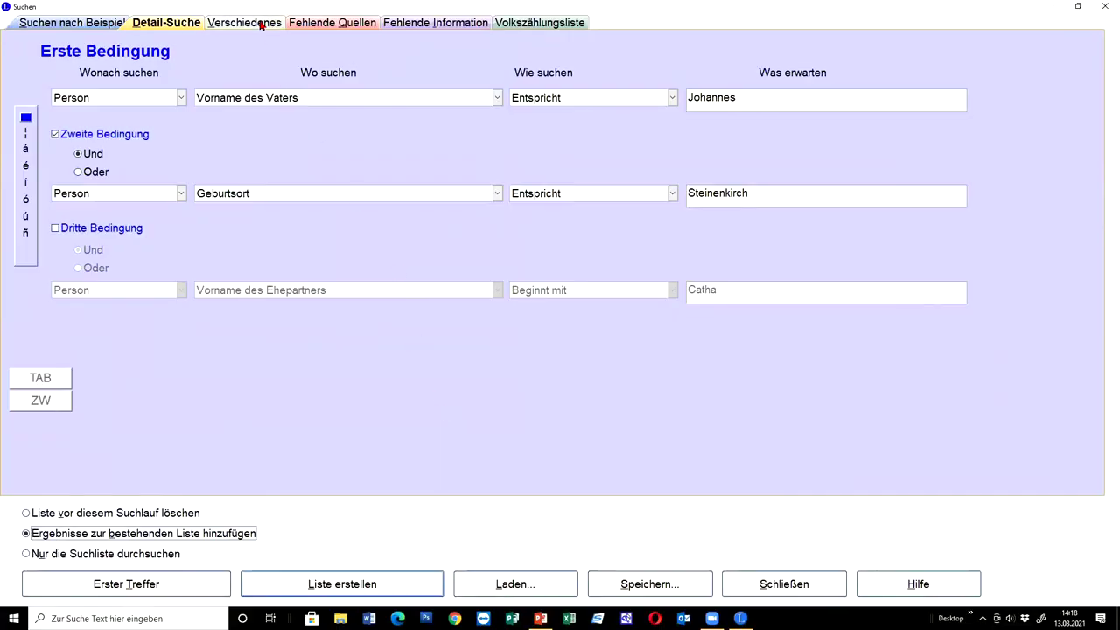
Step: Examine the search options for miscellaneous criteria, missing sources, missing information and census lists, and close the search
click(242, 23)
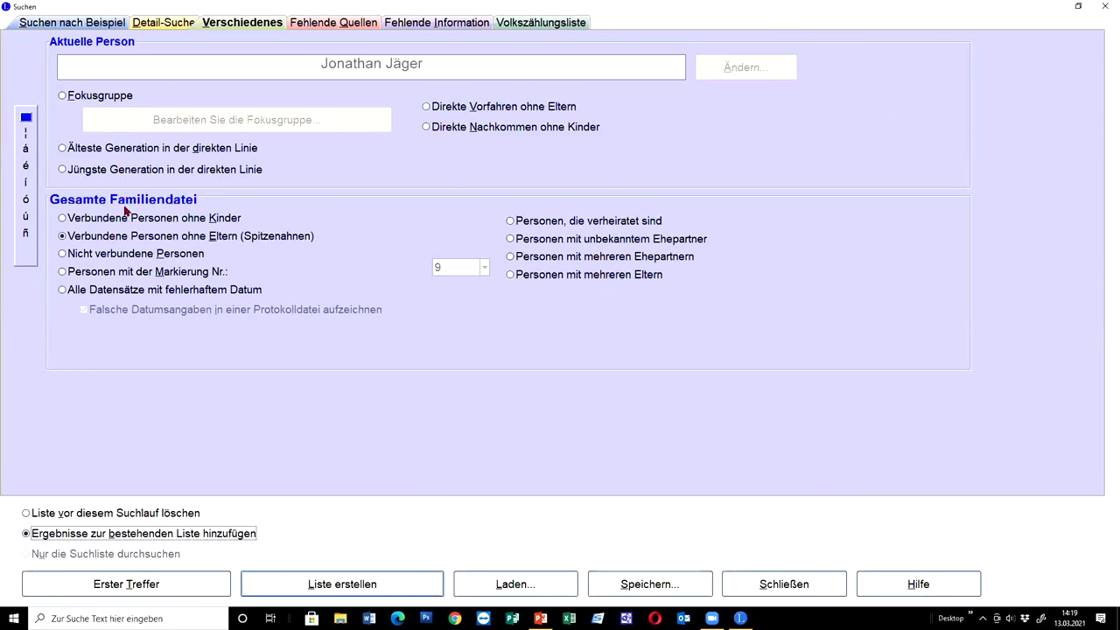
click(330, 23)
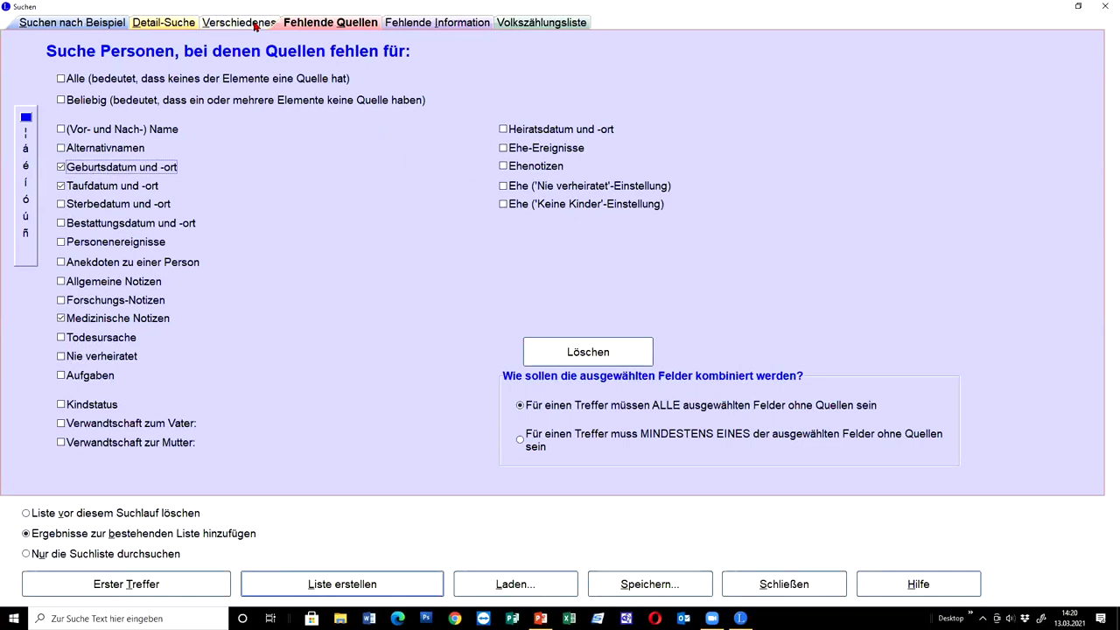
click(429, 26)
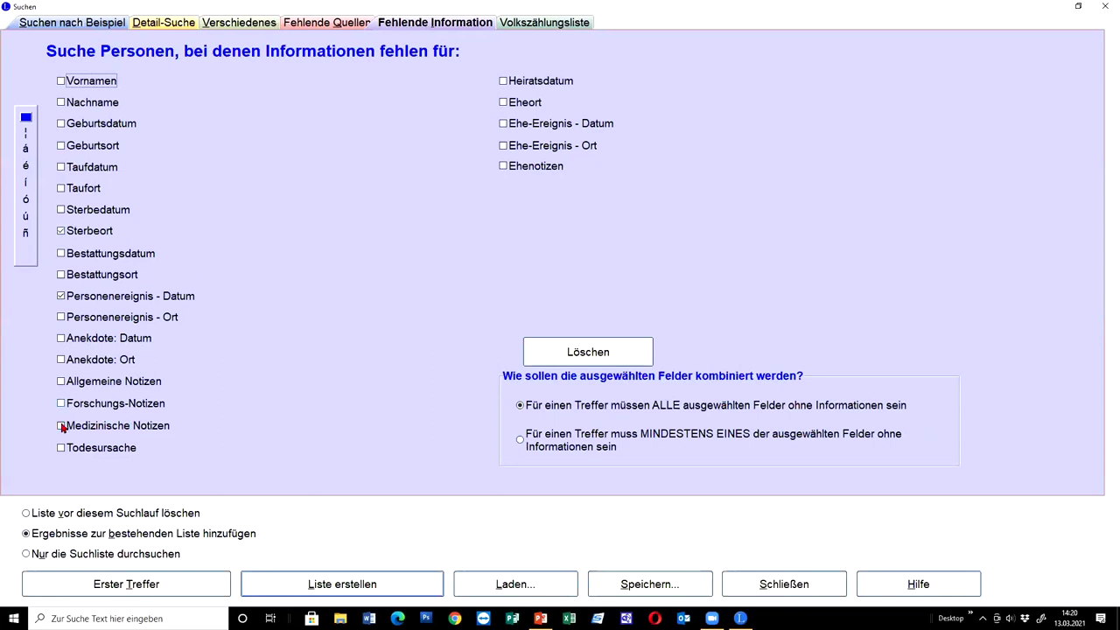
click(61, 231)
click(544, 22)
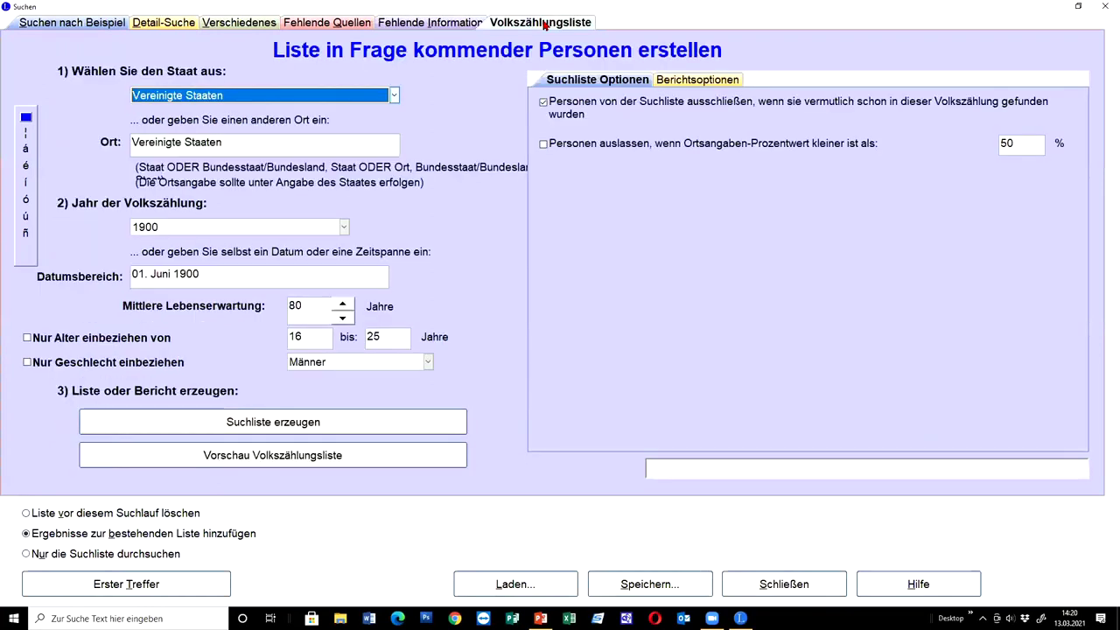
click(444, 23)
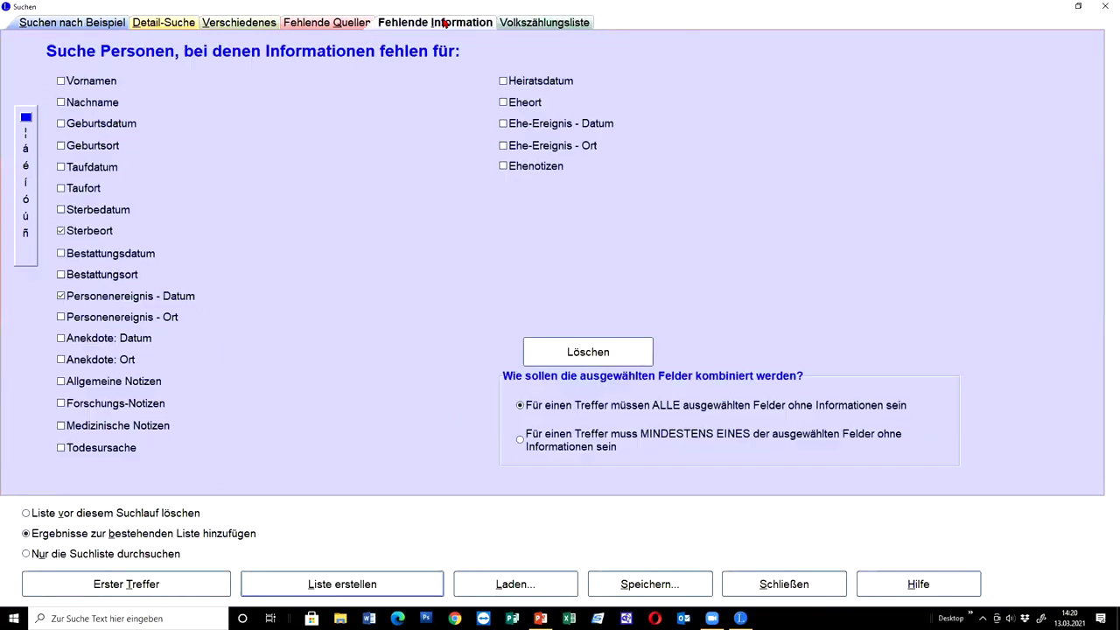
click(83, 24)
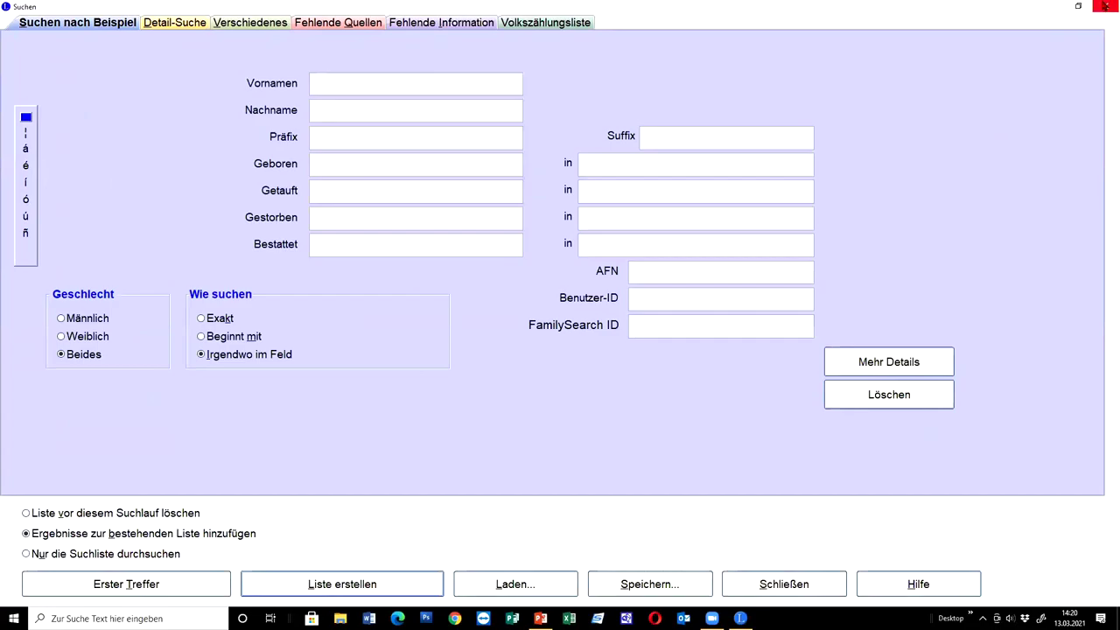
click(1104, 6)
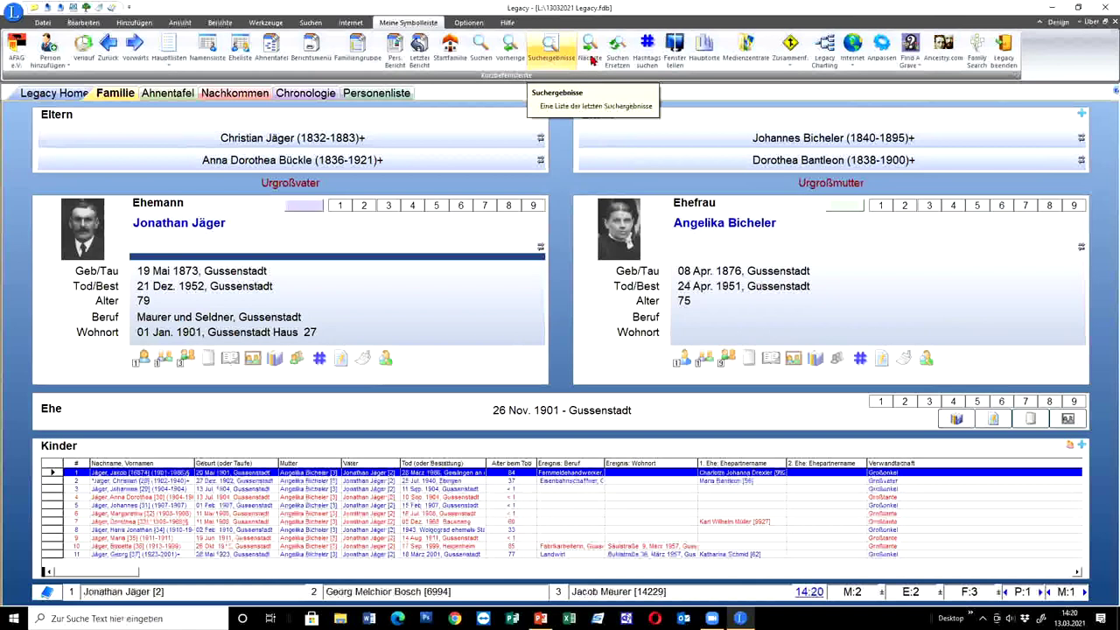
Step: Open the latest search results and go through the details of the listed persons down to the last one
click(550, 48)
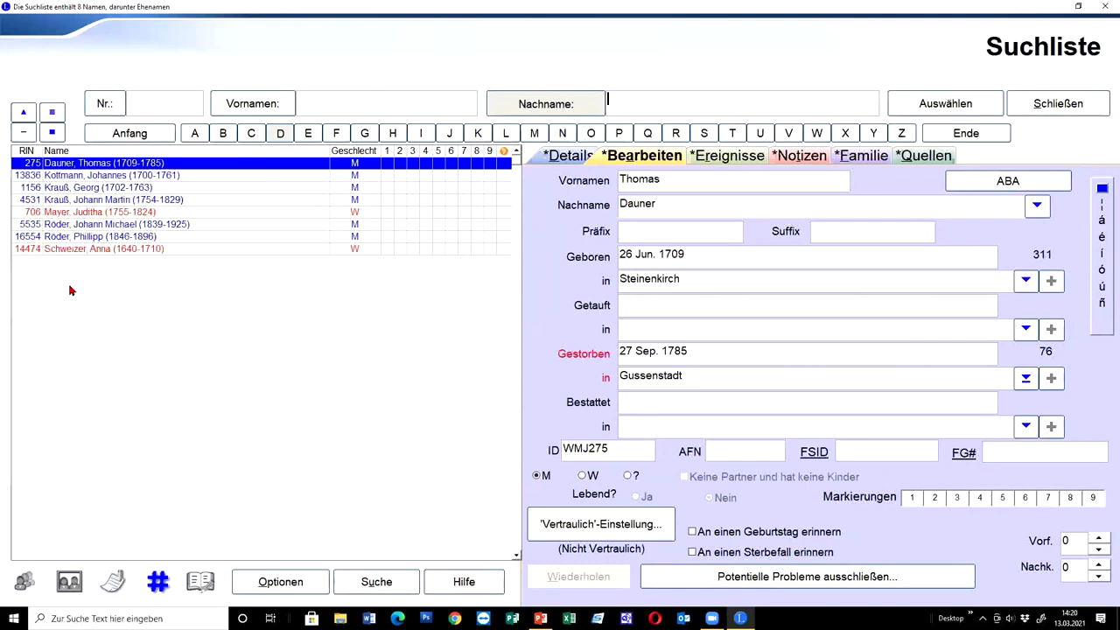
click(129, 176)
click(130, 187)
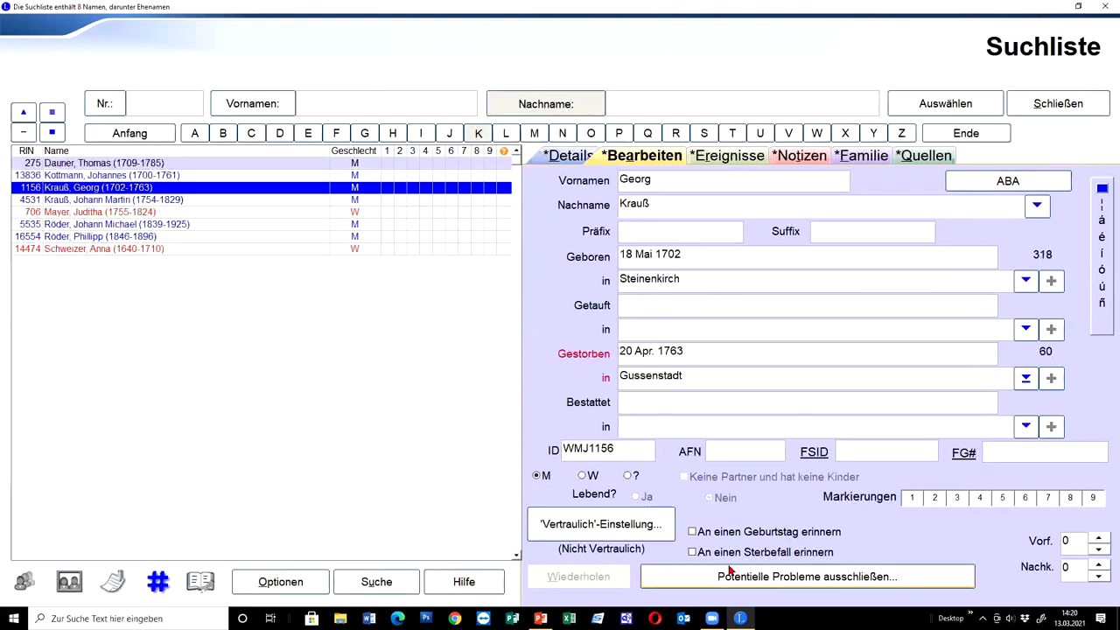
click(163, 201)
click(162, 213)
click(160, 224)
click(156, 237)
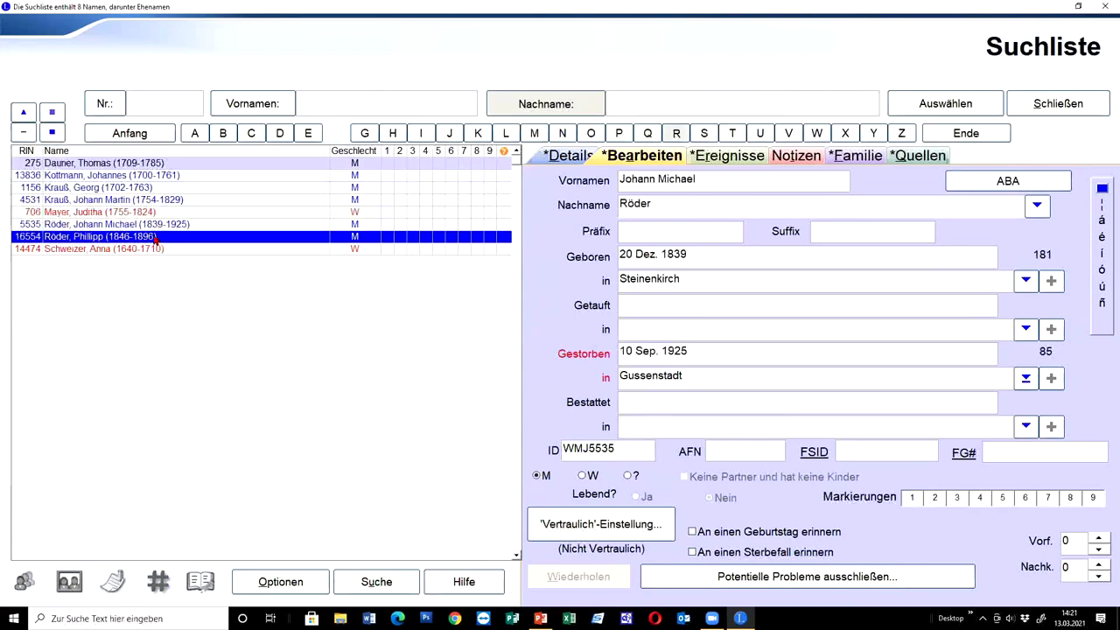
click(158, 249)
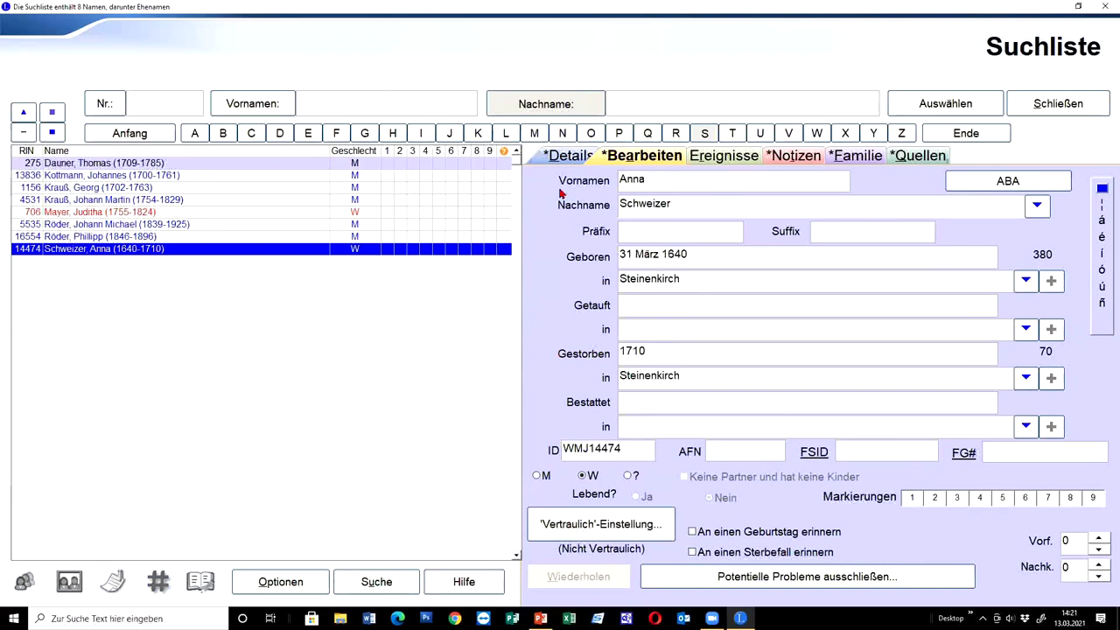
Step: Examine the events, notes, family and sources of the last person in the search list
click(705, 160)
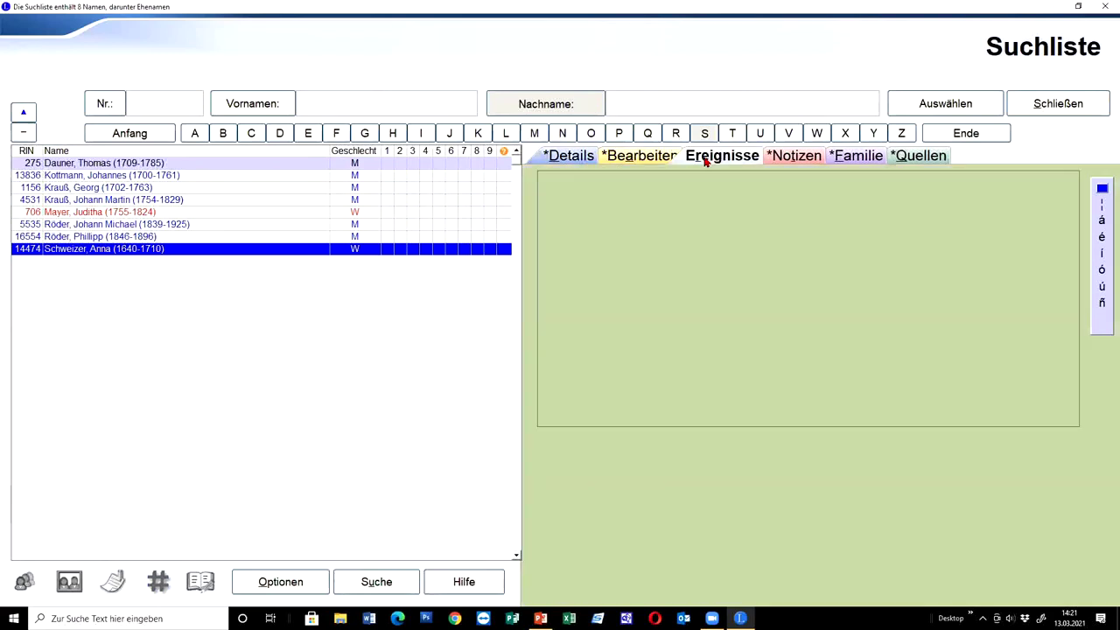
click(793, 156)
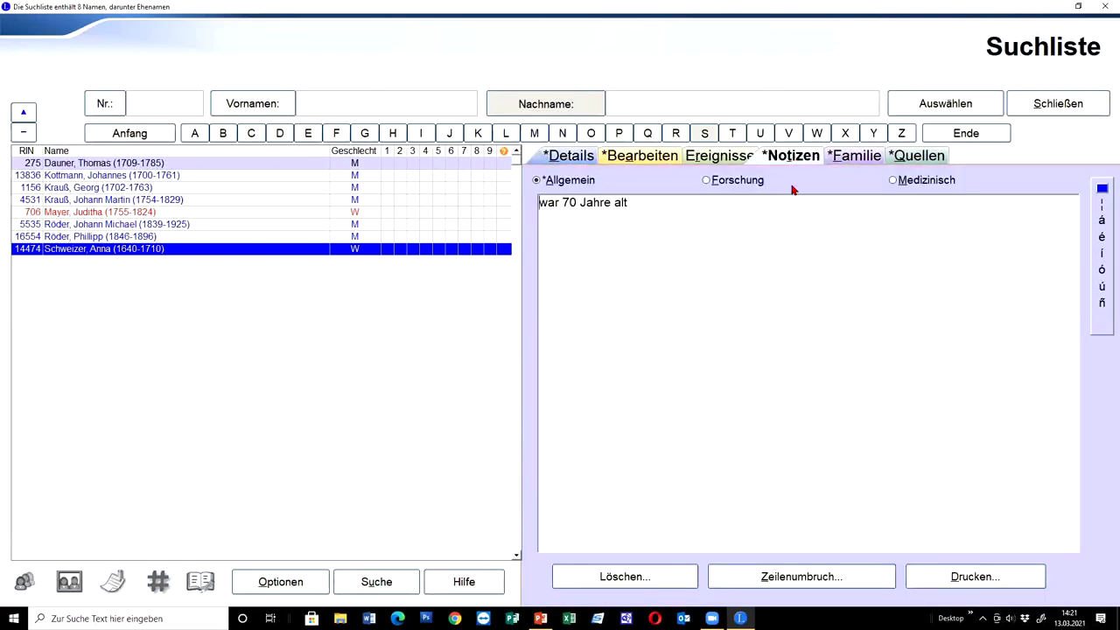
click(857, 158)
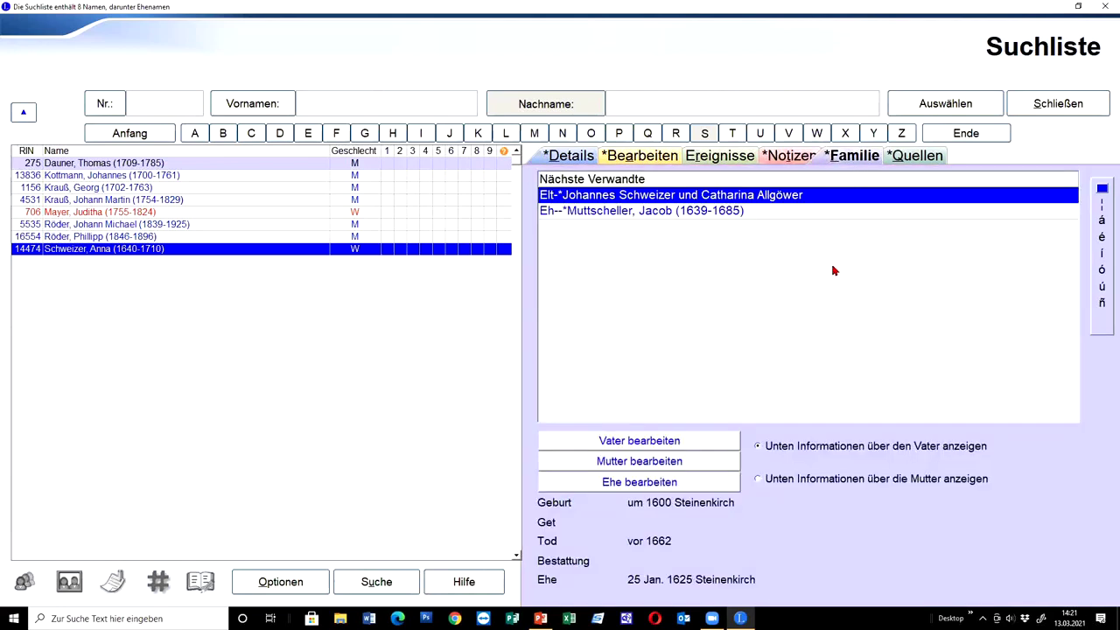
click(914, 158)
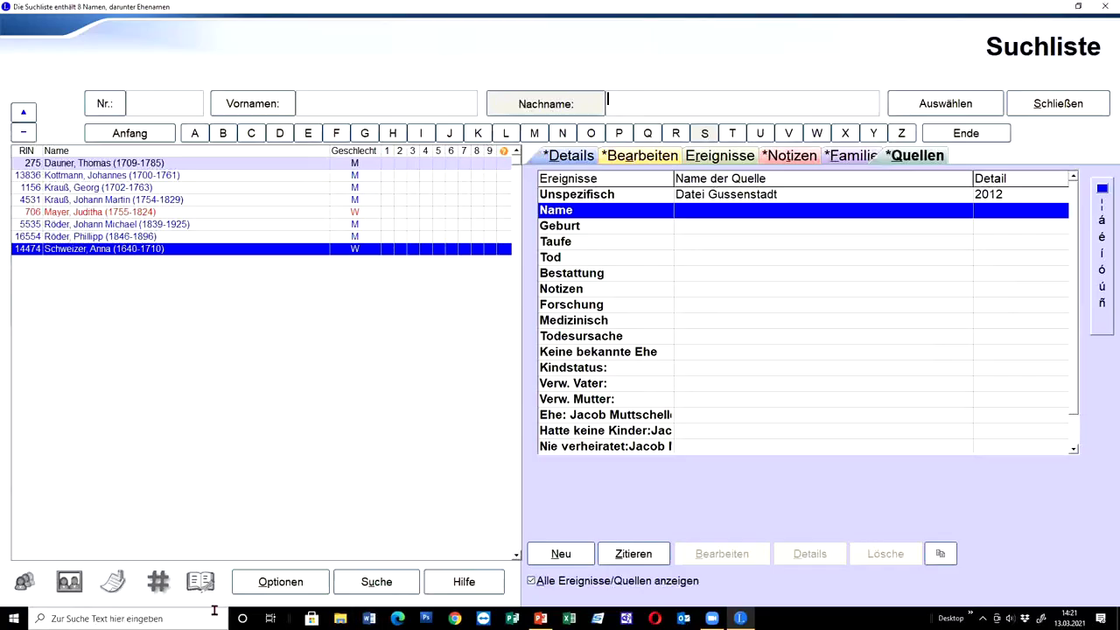
Step: Open the extended marking for the search list and describe marker 2 with Steinenkirch and the father's first name
click(280, 582)
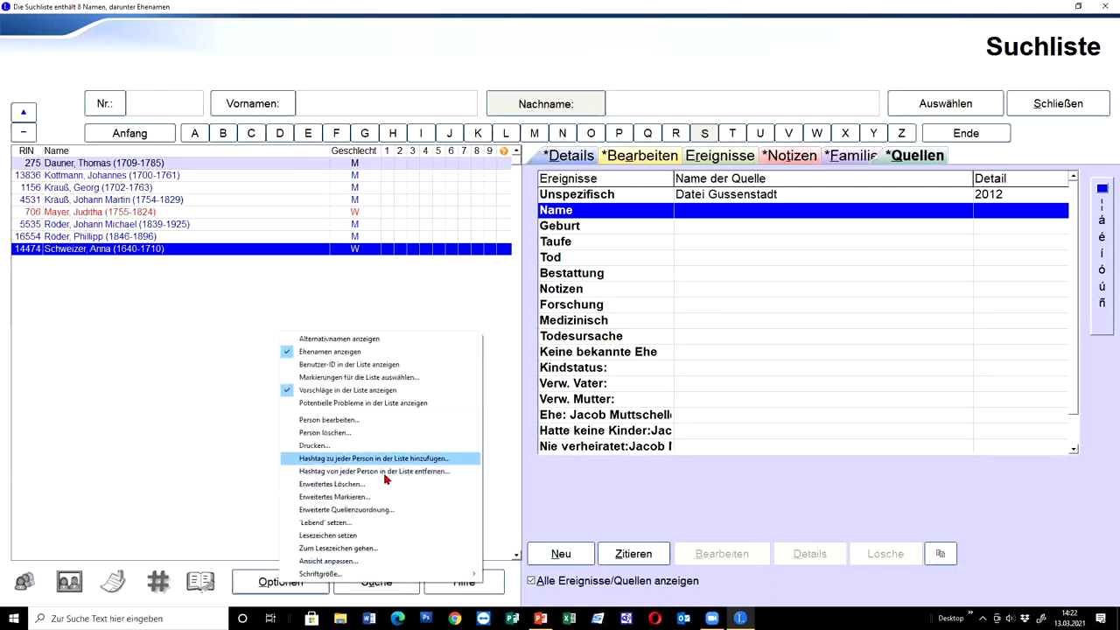
click(370, 500)
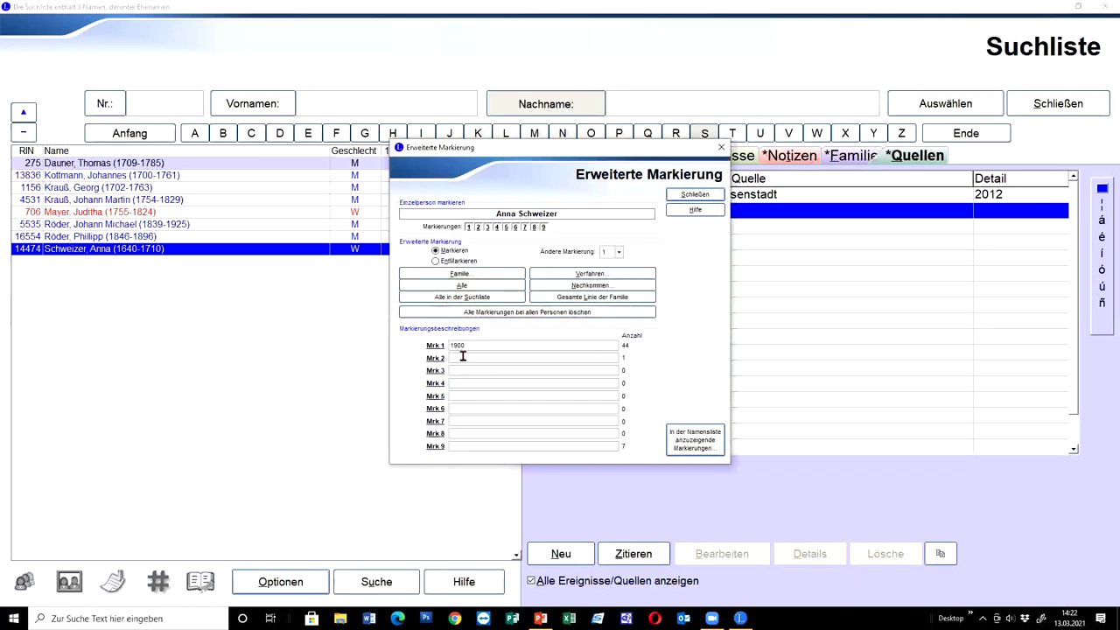
text(S)
text(teinenkirch M)
text(itg)
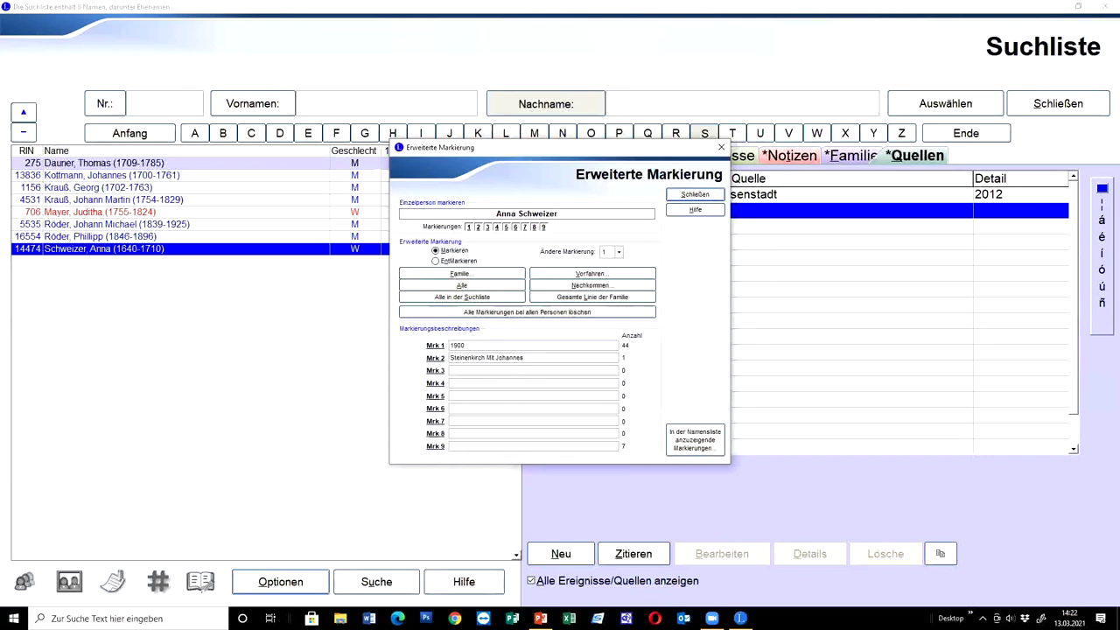
text(Vater)
Step: Choose marker 2 and mark all persons in the search list with it
click(619, 252)
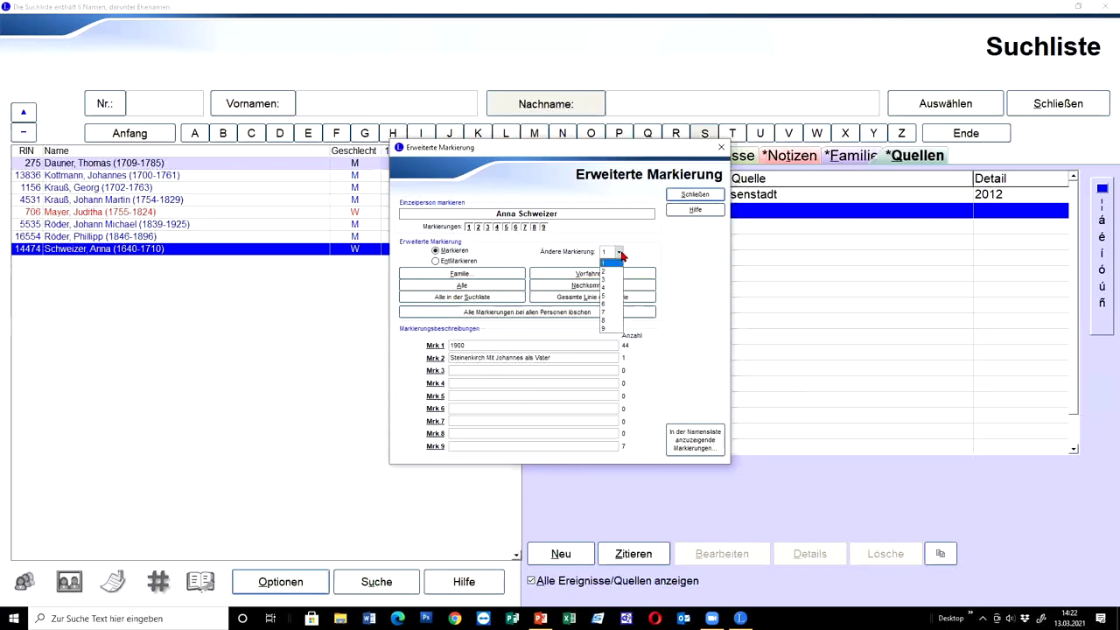
click(616, 271)
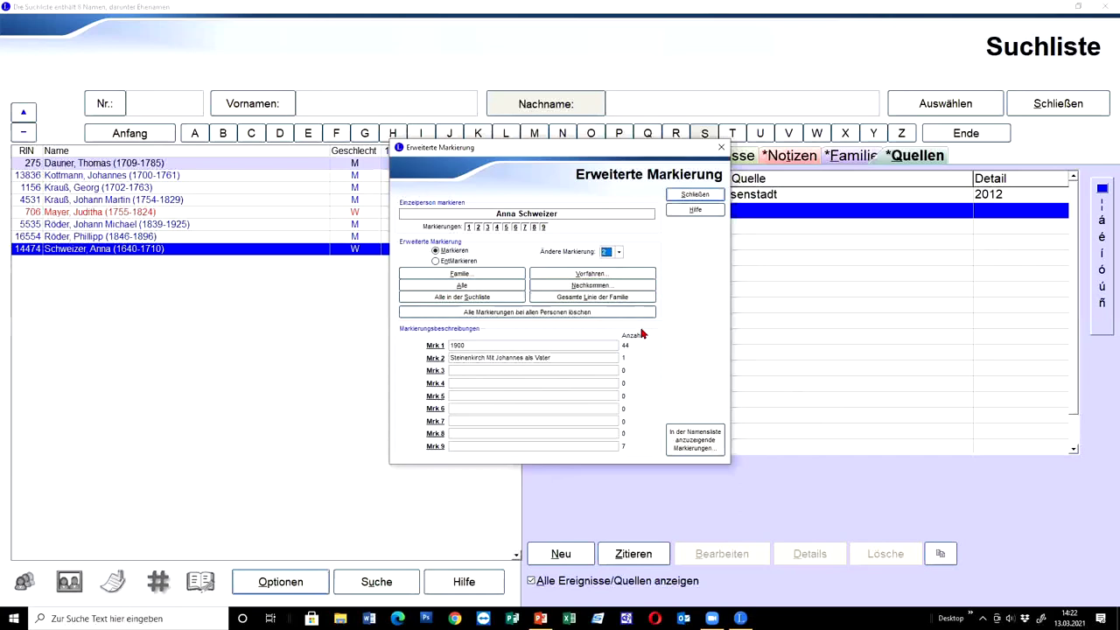
click(477, 299)
drag(575, 358, 376, 358)
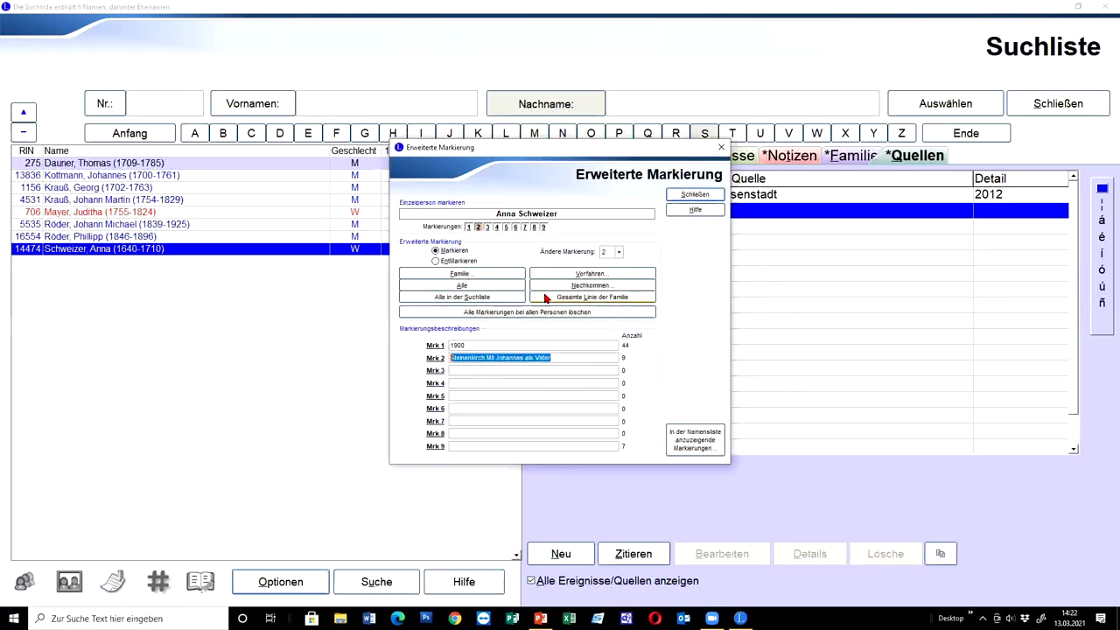
Step: Remove marker 2 from everyone in the search list and delete all markings from all persons
click(455, 262)
click(463, 297)
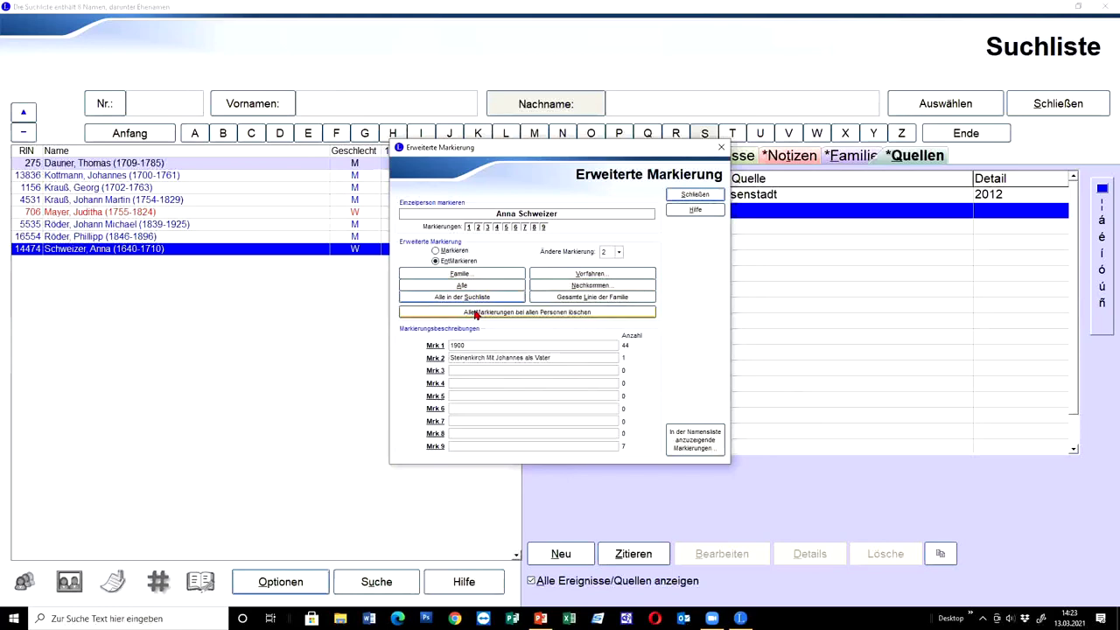
click(476, 313)
click(521, 331)
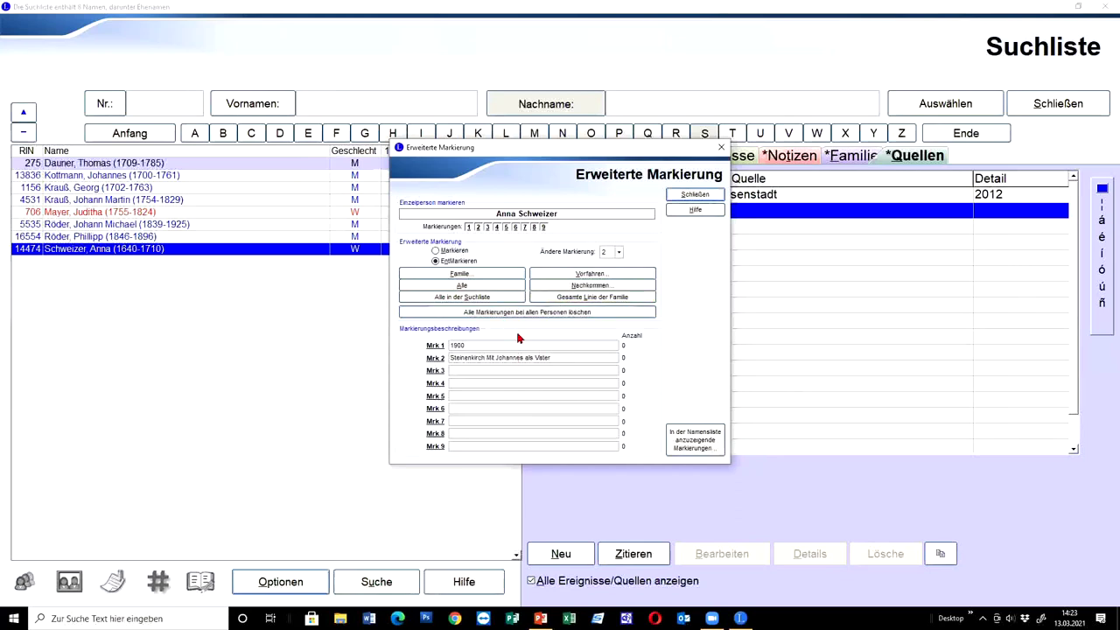
Step: Switch back to marking, assign marker 2 to everyone in the search list again, and close the extended marking
click(452, 252)
click(451, 299)
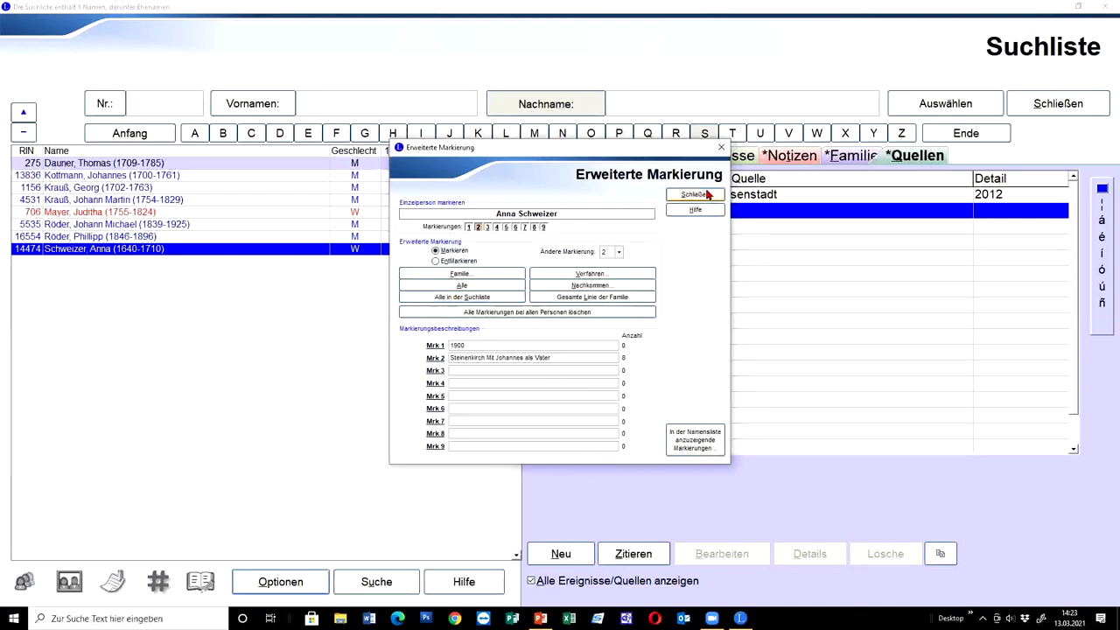
click(703, 198)
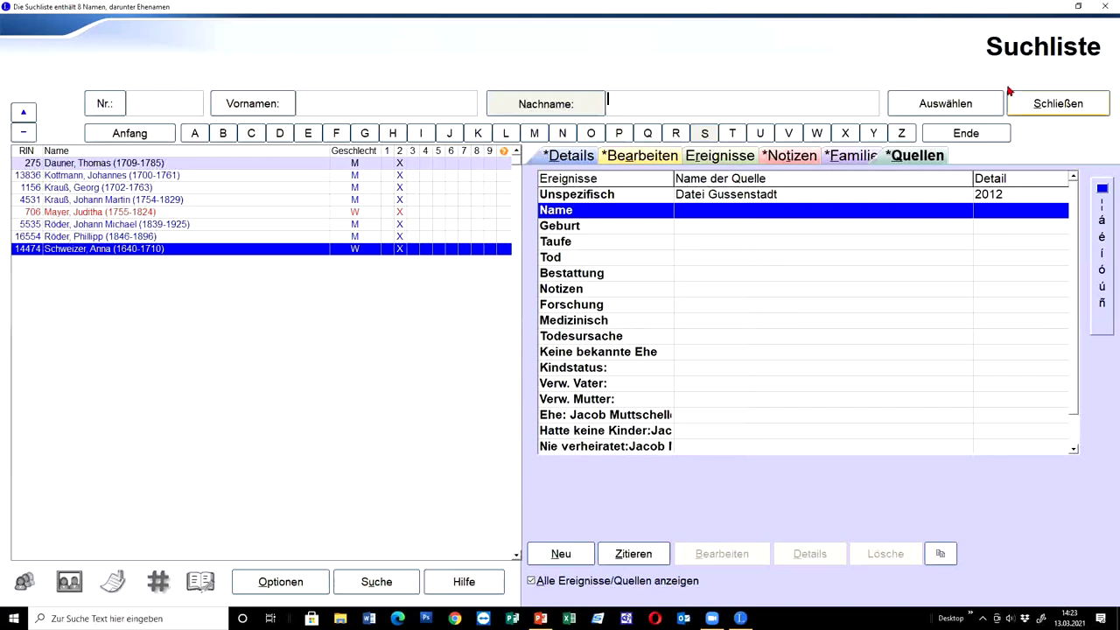
Step: Close the search list and set the person marker navigation to marker number 2
click(1050, 115)
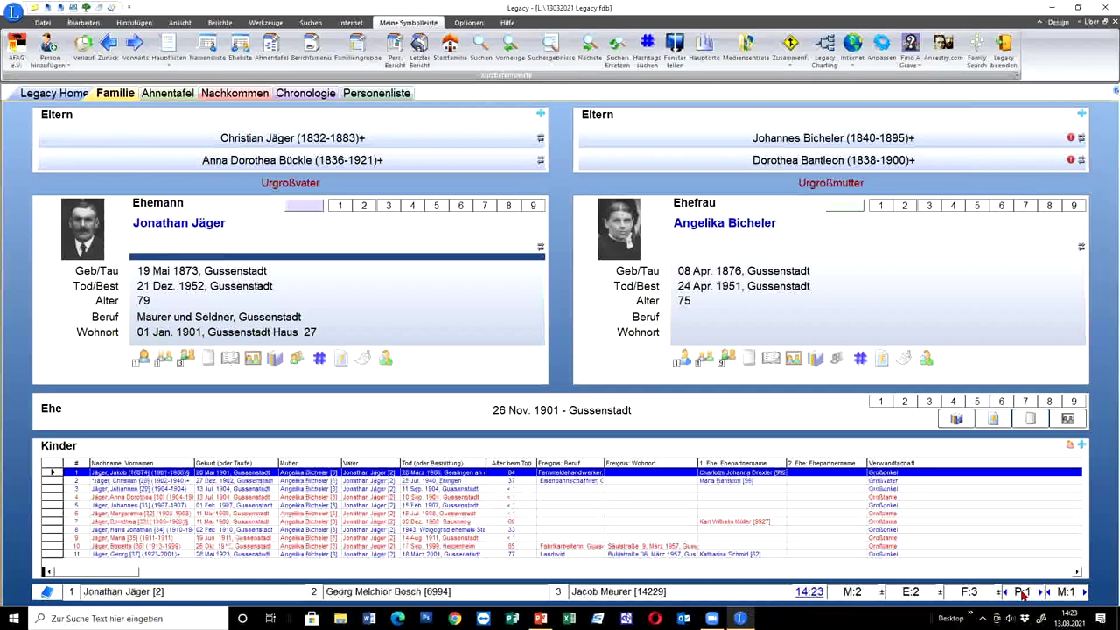
click(1022, 593)
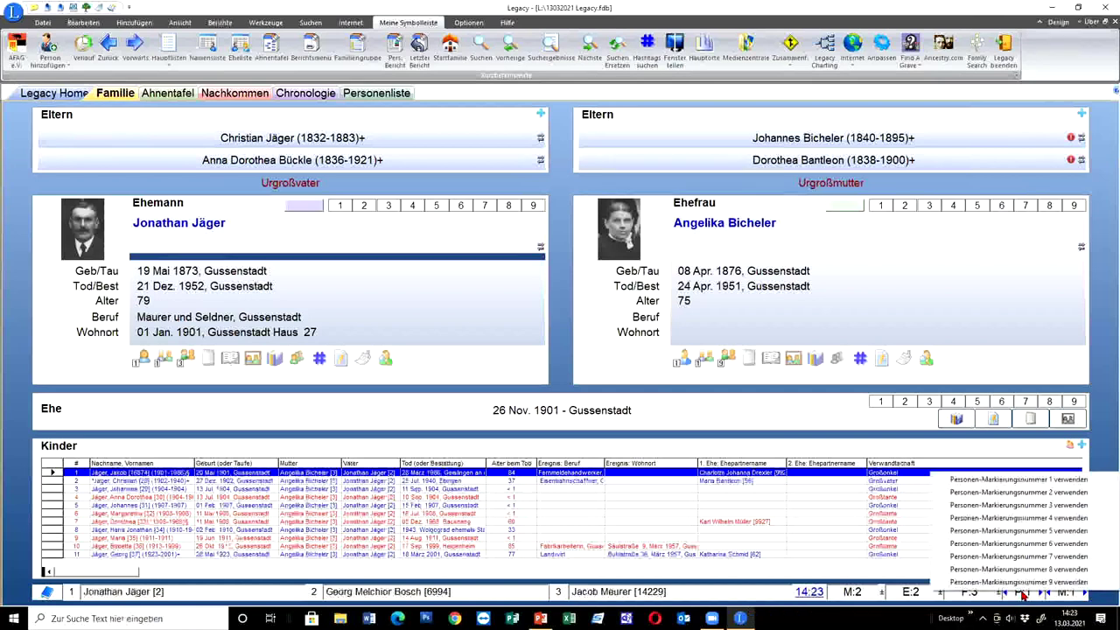
click(1039, 494)
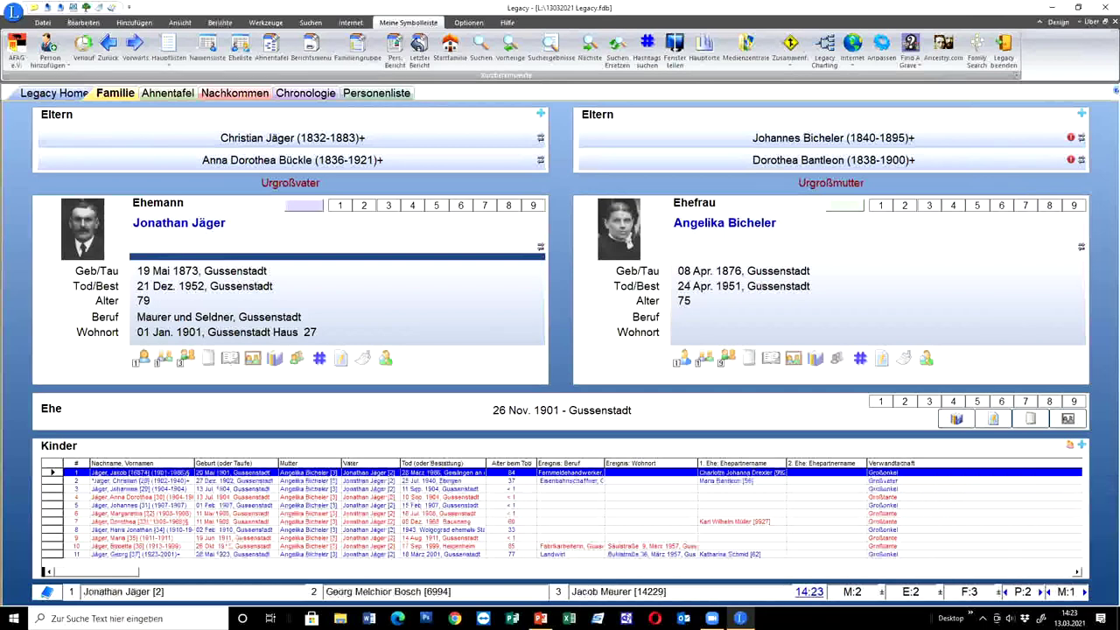
Step: Go forward through all persons carrying marker 2 in the family view until returning to the first marked person
click(1039, 593)
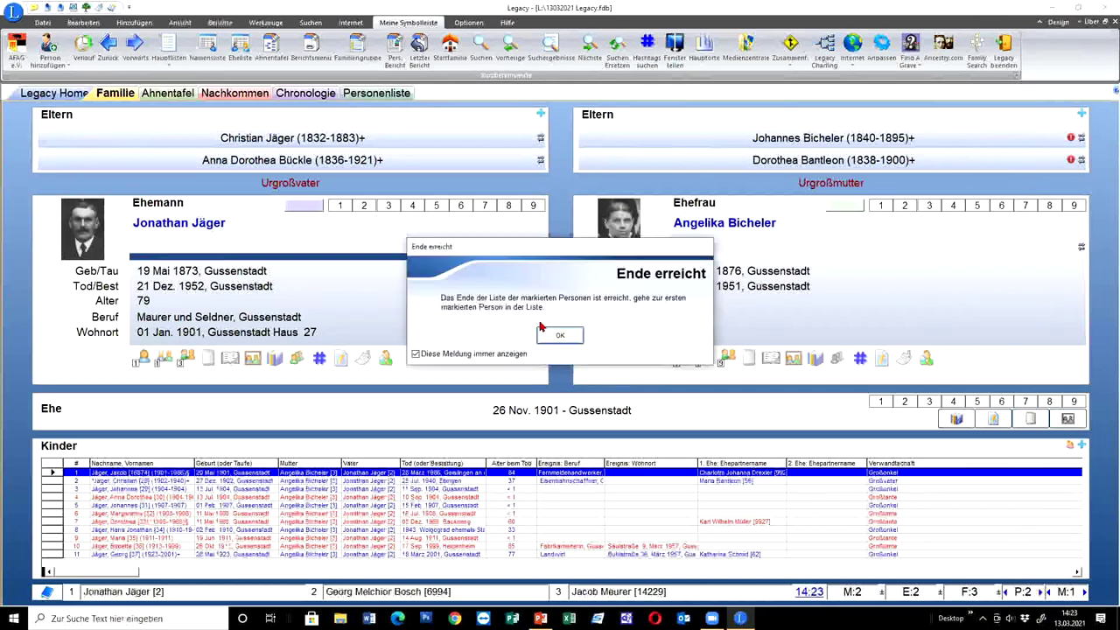
click(545, 329)
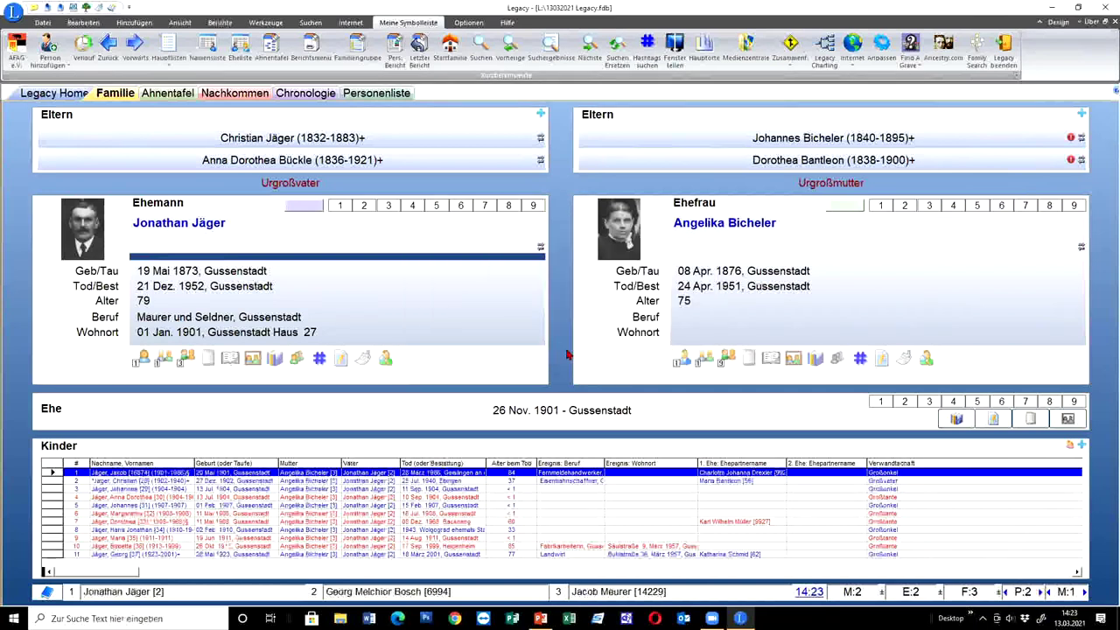
click(1039, 593)
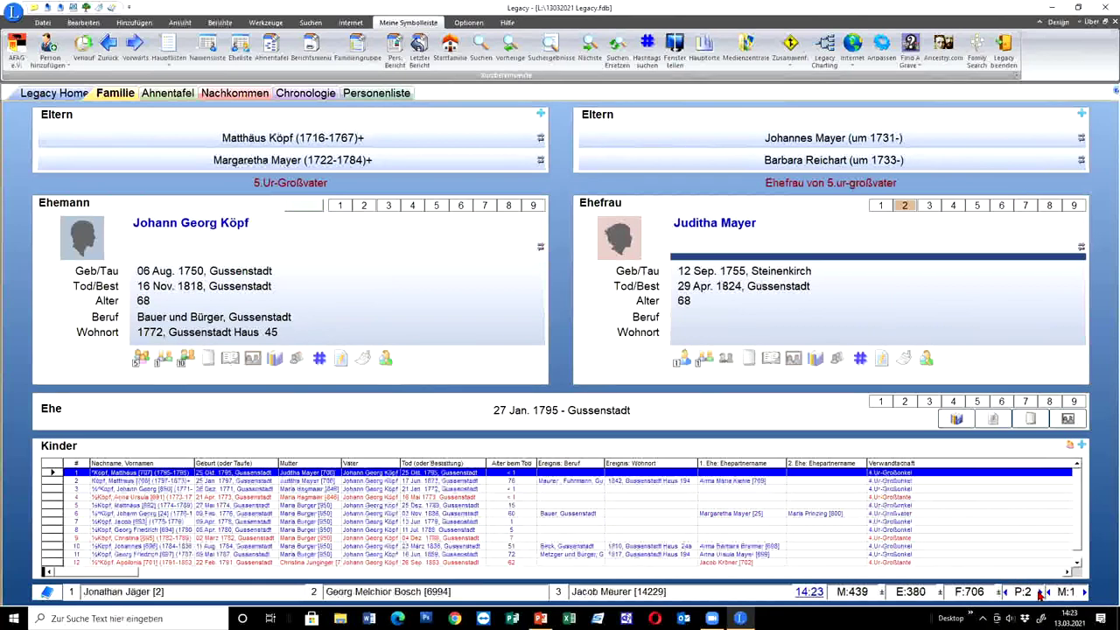
click(1039, 593)
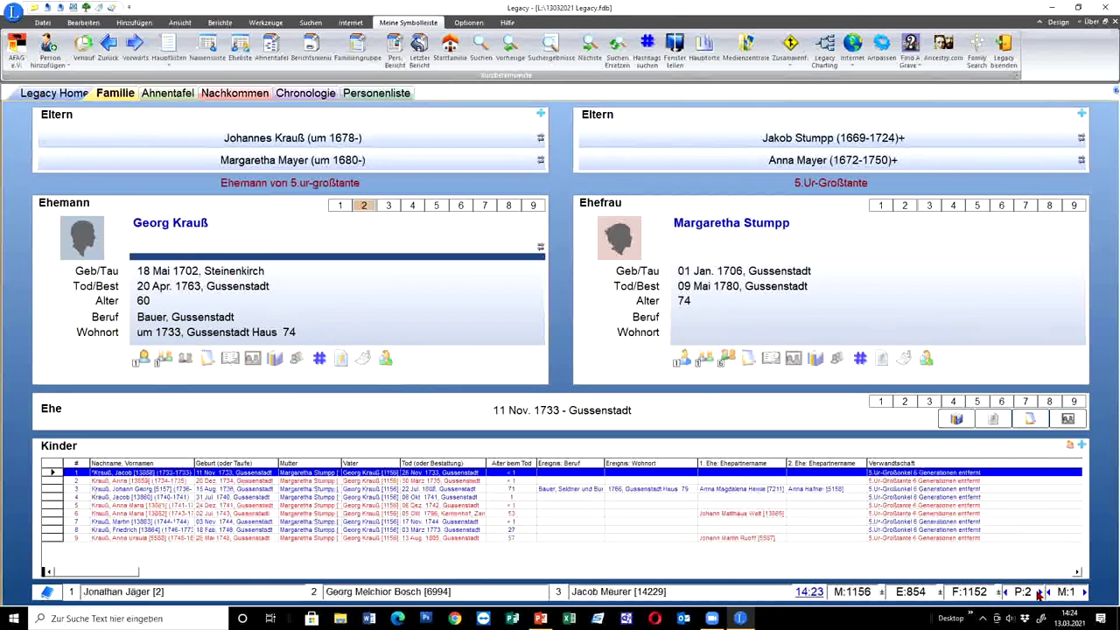
click(1039, 593)
click(1039, 593)
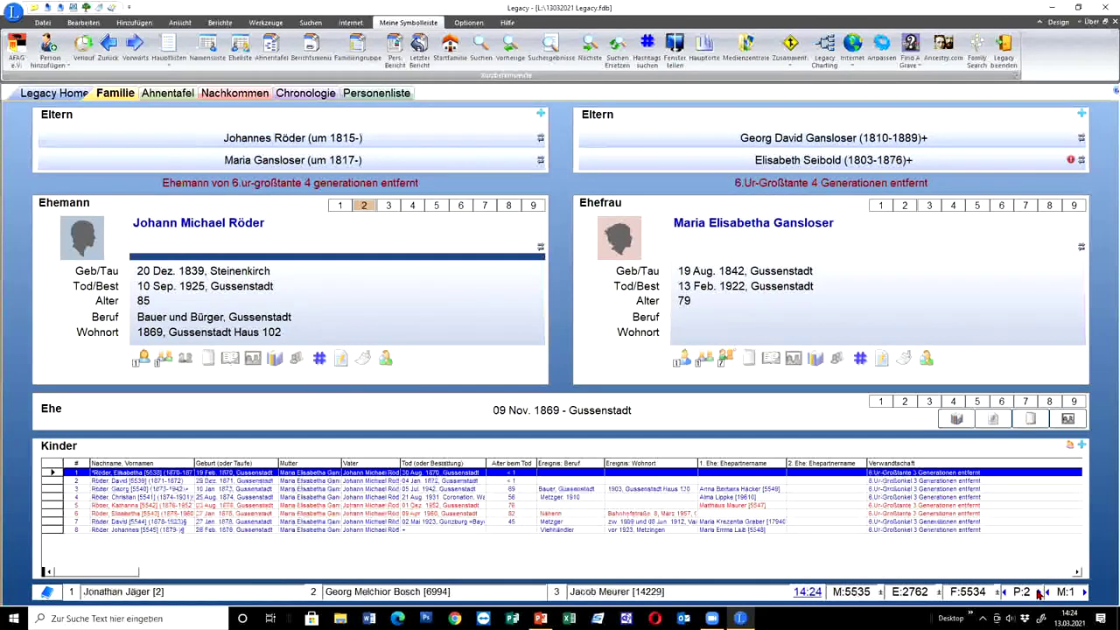
click(1039, 593)
click(1038, 593)
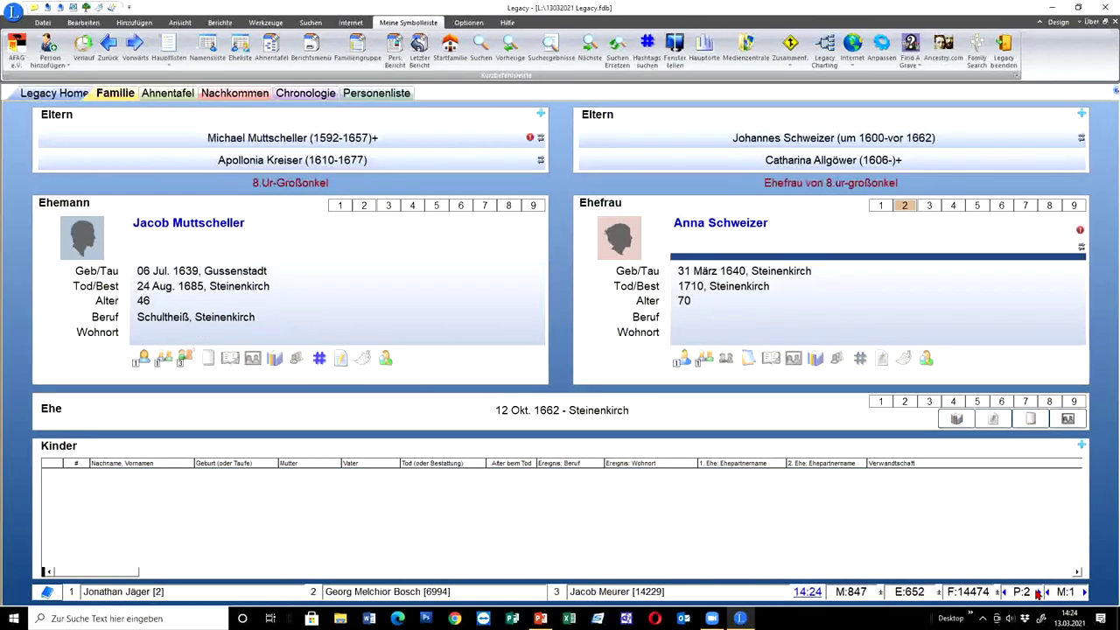
click(1038, 593)
click(1038, 593)
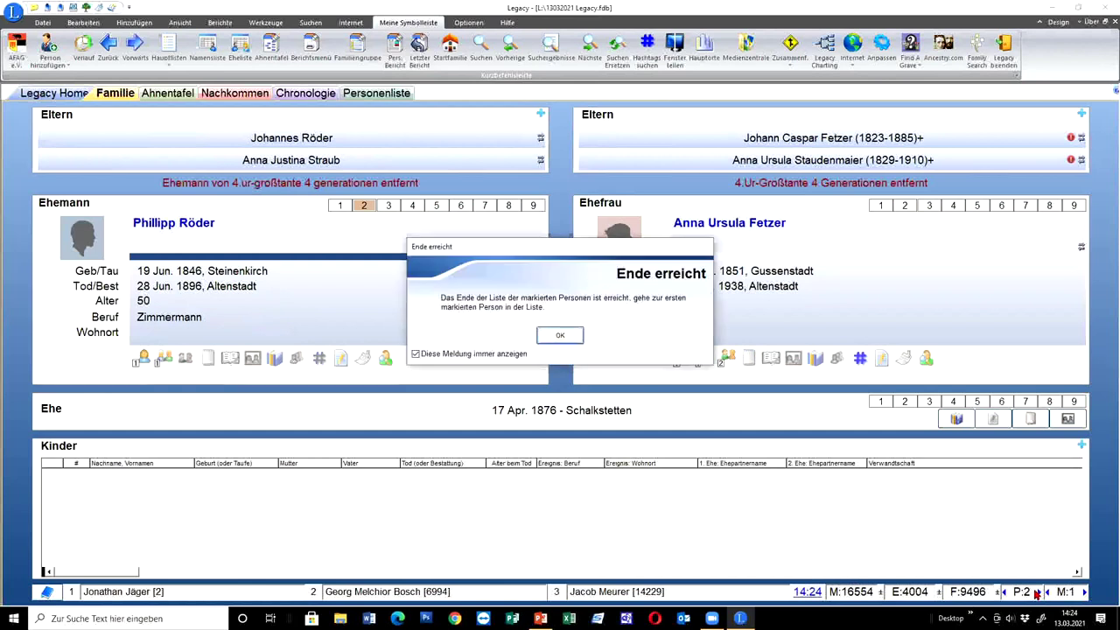
click(560, 335)
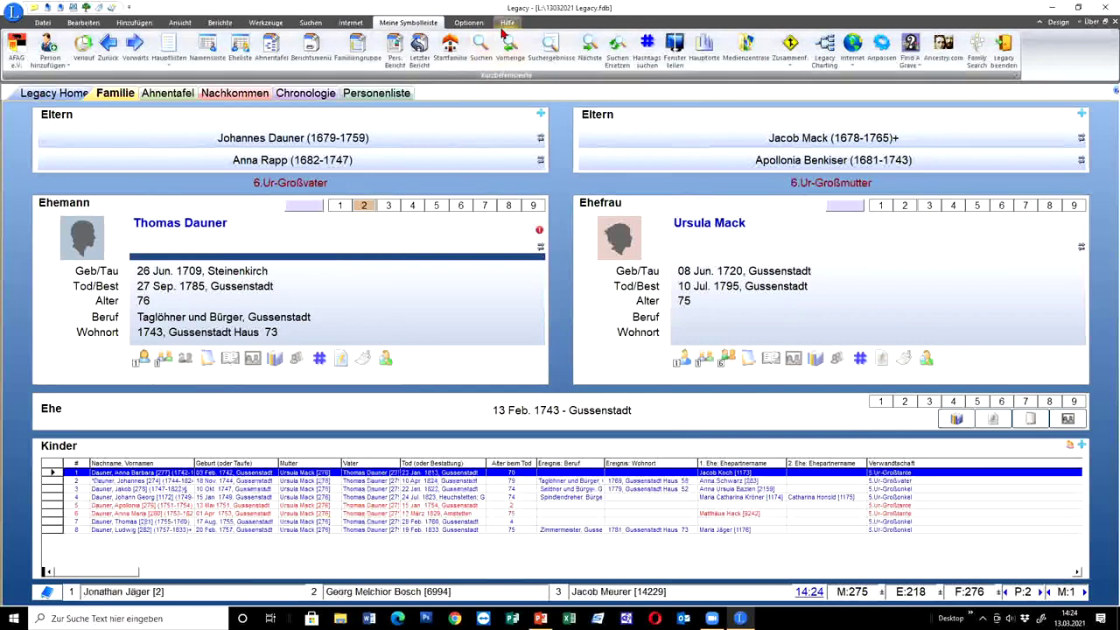
Step: Create a list with a detail search for persons where Mrk 2 entspricht Markiert, with the second condition switched off
click(486, 59)
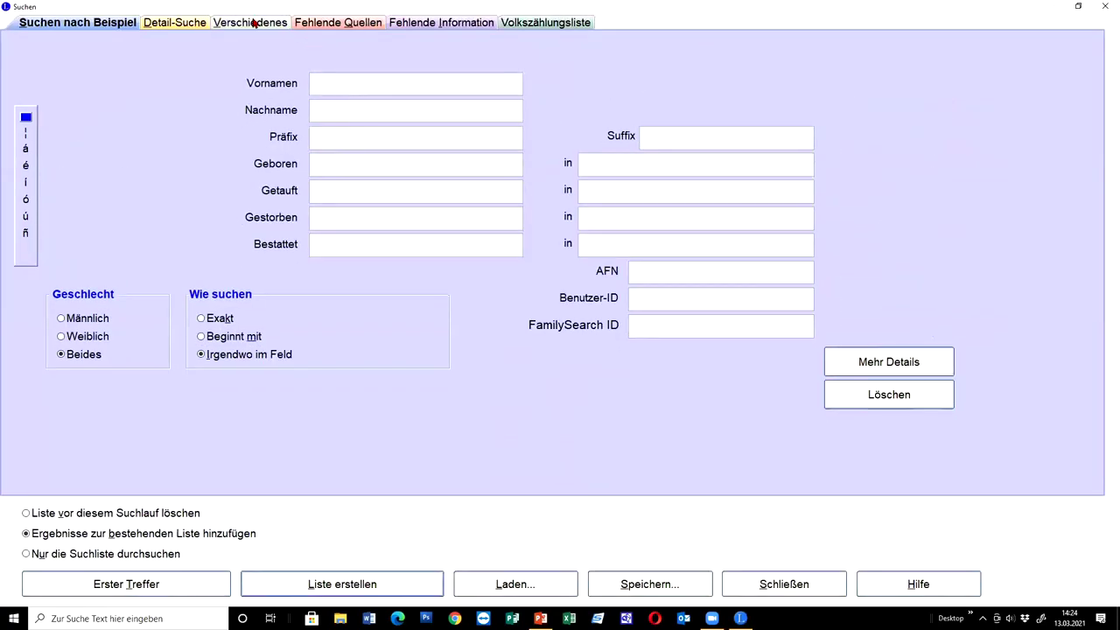
click(191, 16)
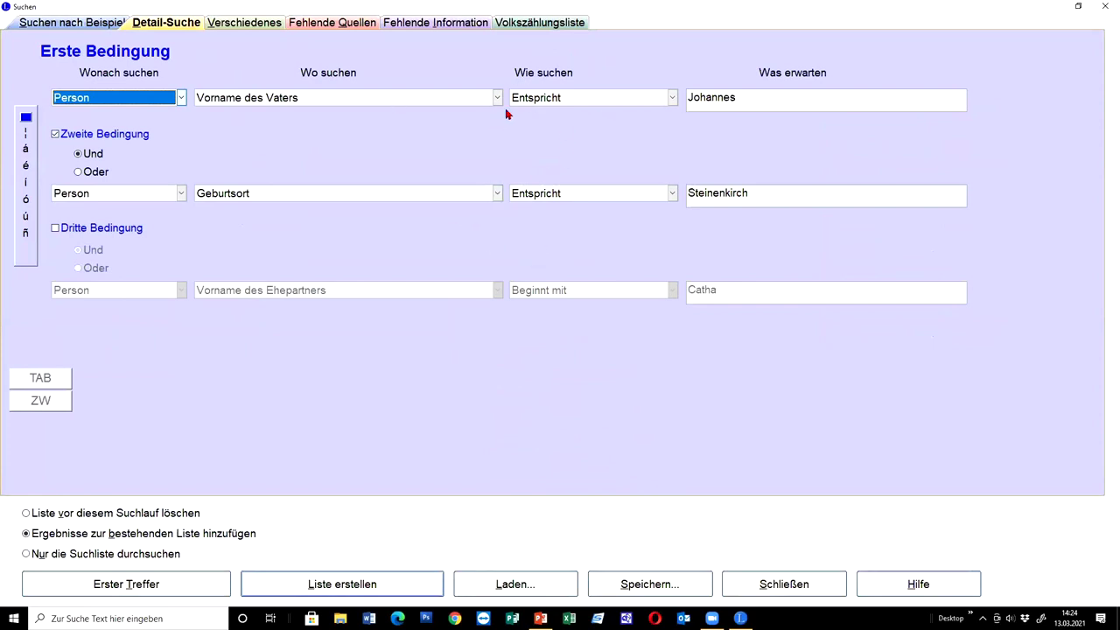
click(497, 98)
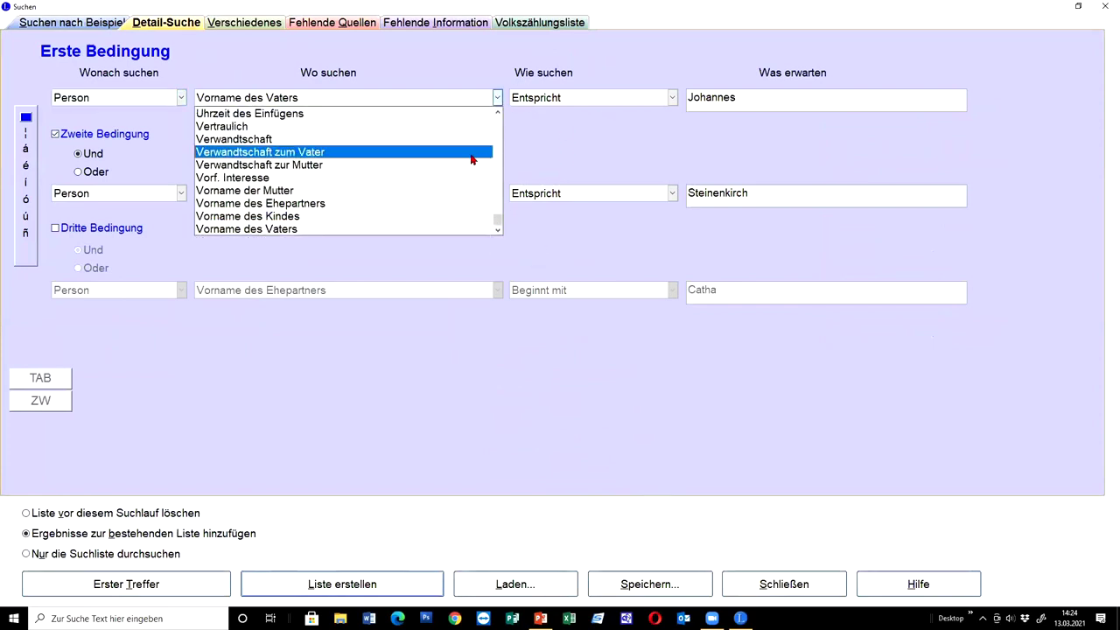
scroll(455, 164, up, 20)
scroll(482, 170, down, 6)
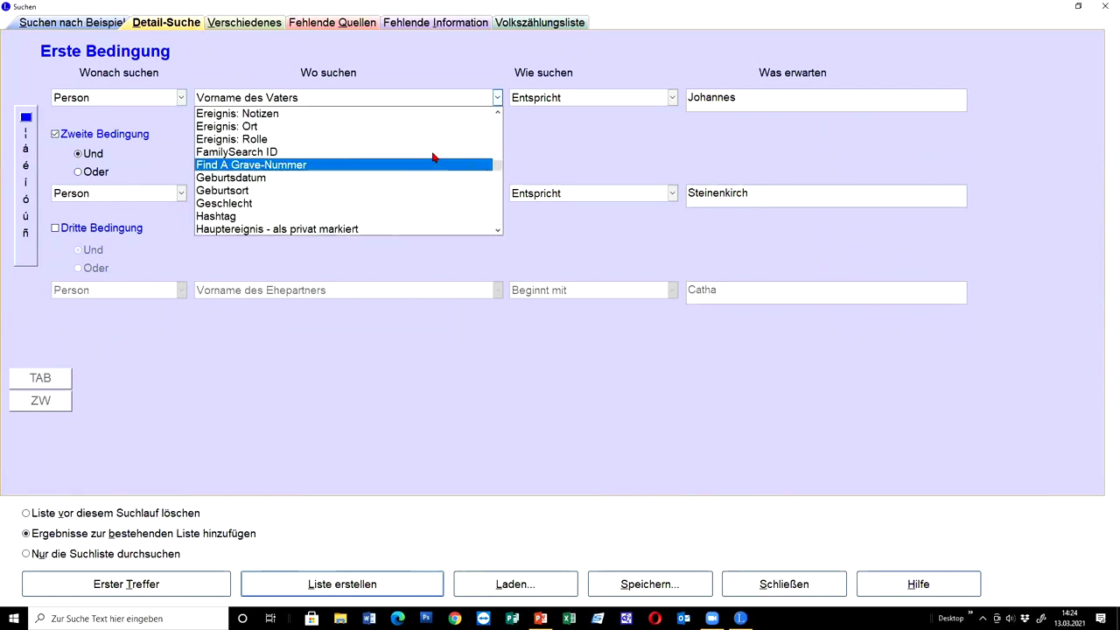
scroll(429, 154, up, 2)
scroll(429, 148, down, 5)
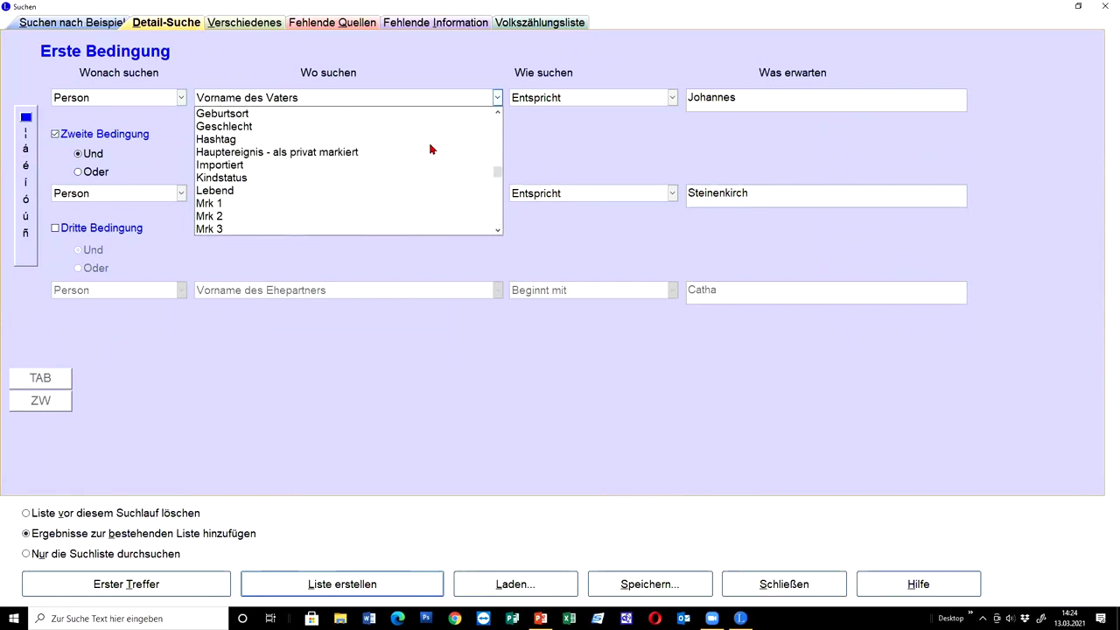
click(402, 215)
click(75, 137)
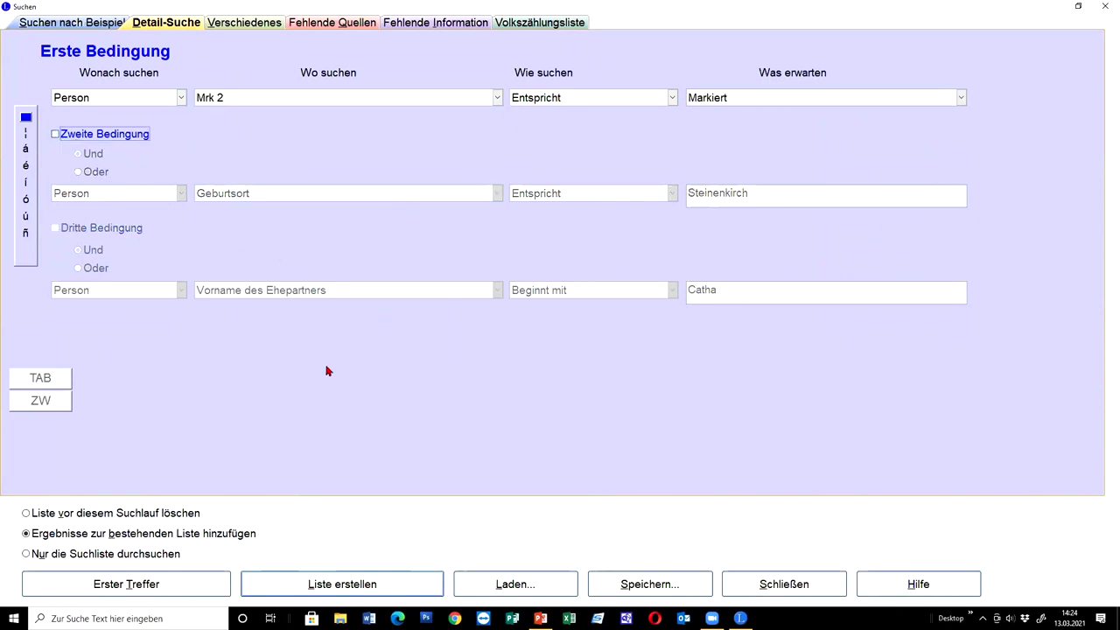
click(407, 587)
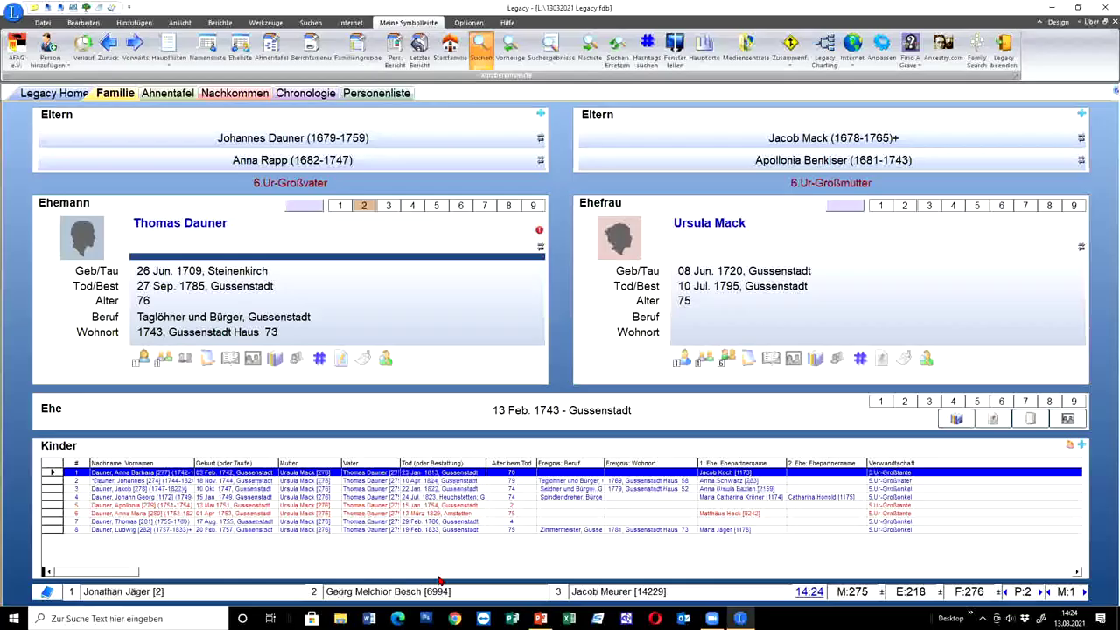
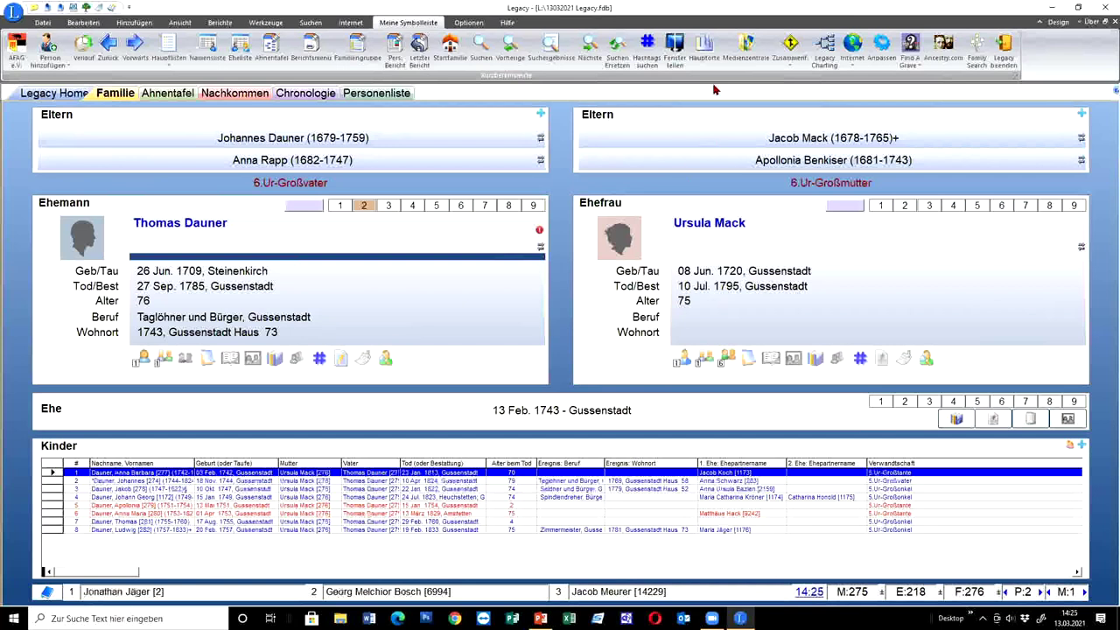
Step: Create a search list from the hashtag "Auswanderer von Gussenstadt nach USA", clearing the previous search results
click(641, 58)
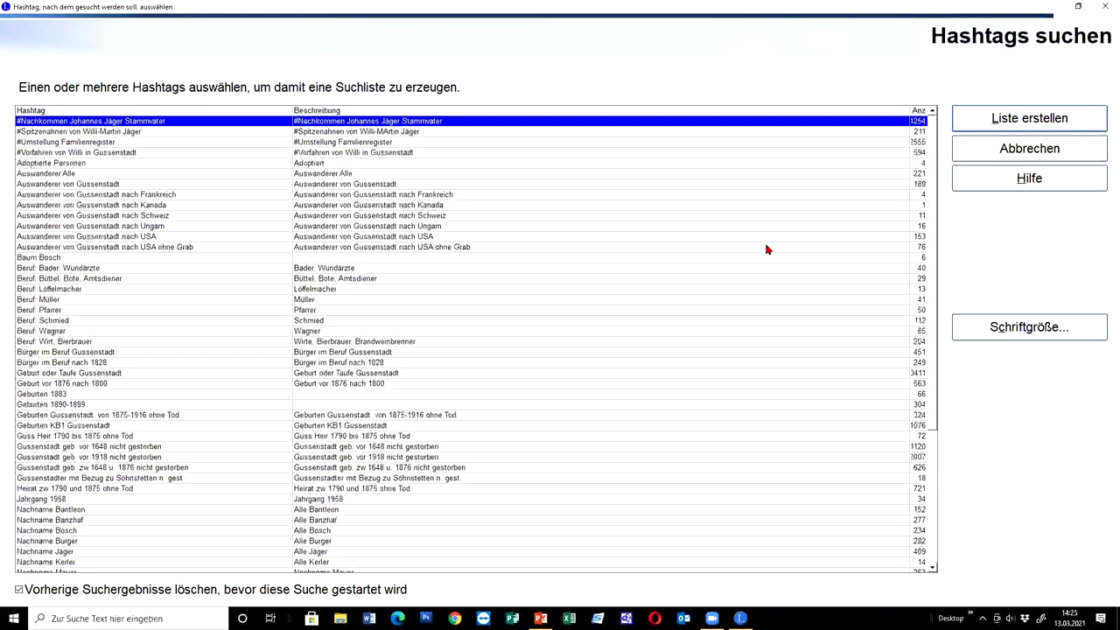
scroll(774, 256, down, 6)
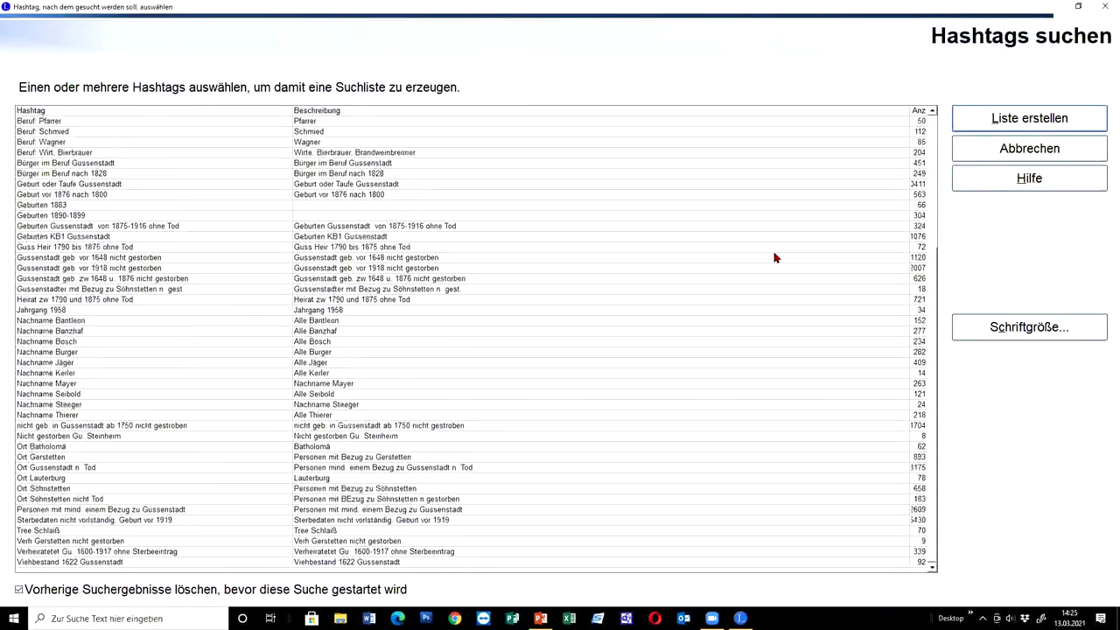
scroll(774, 257, up, 6)
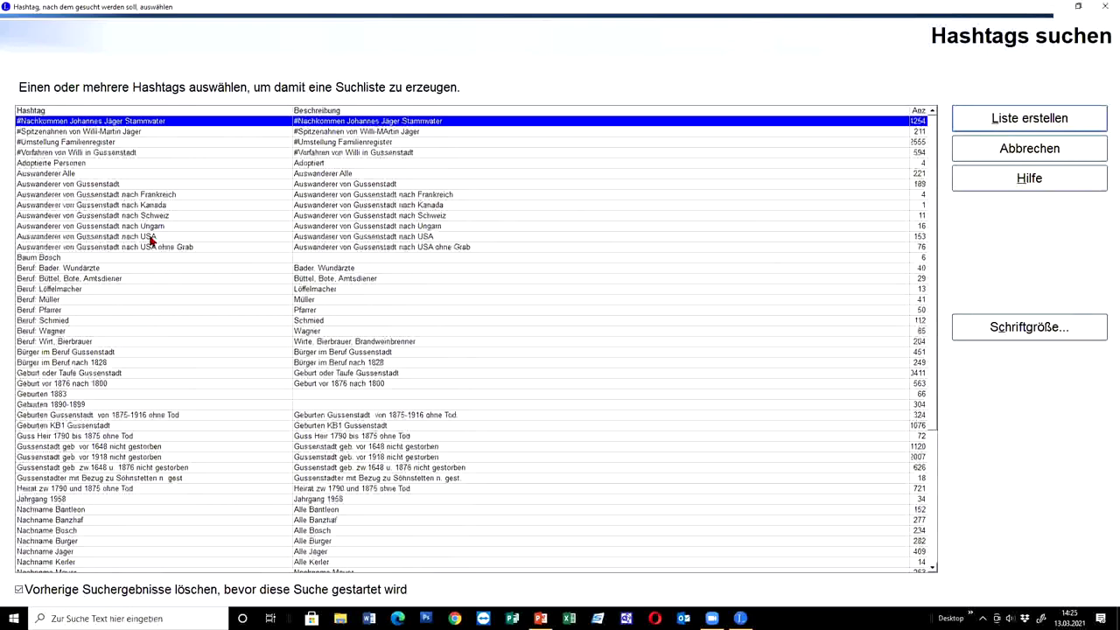
click(113, 238)
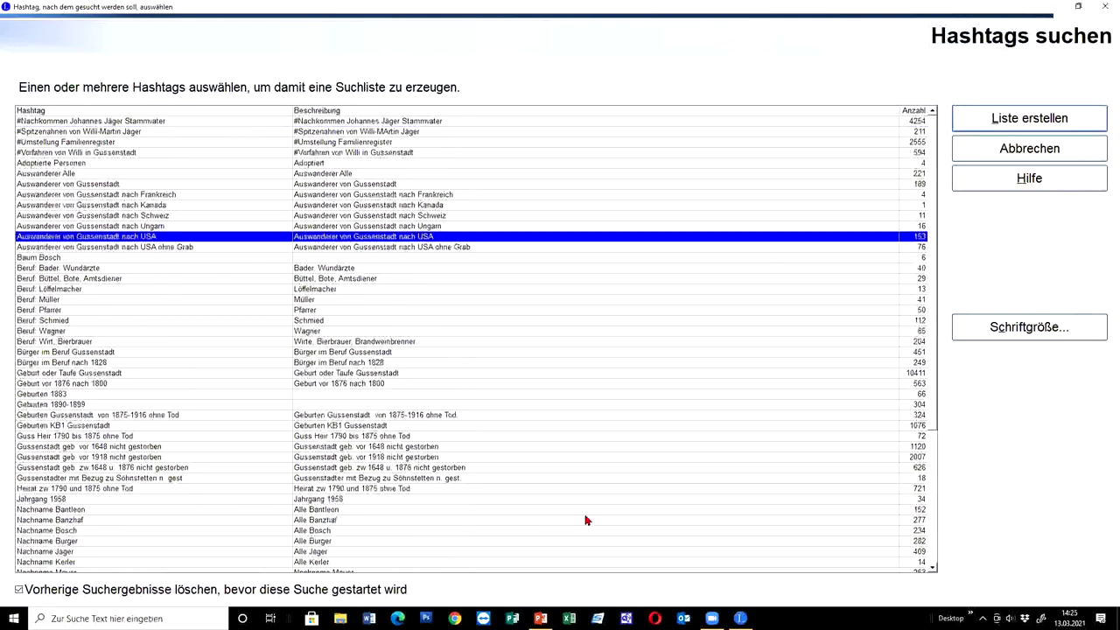
click(1040, 123)
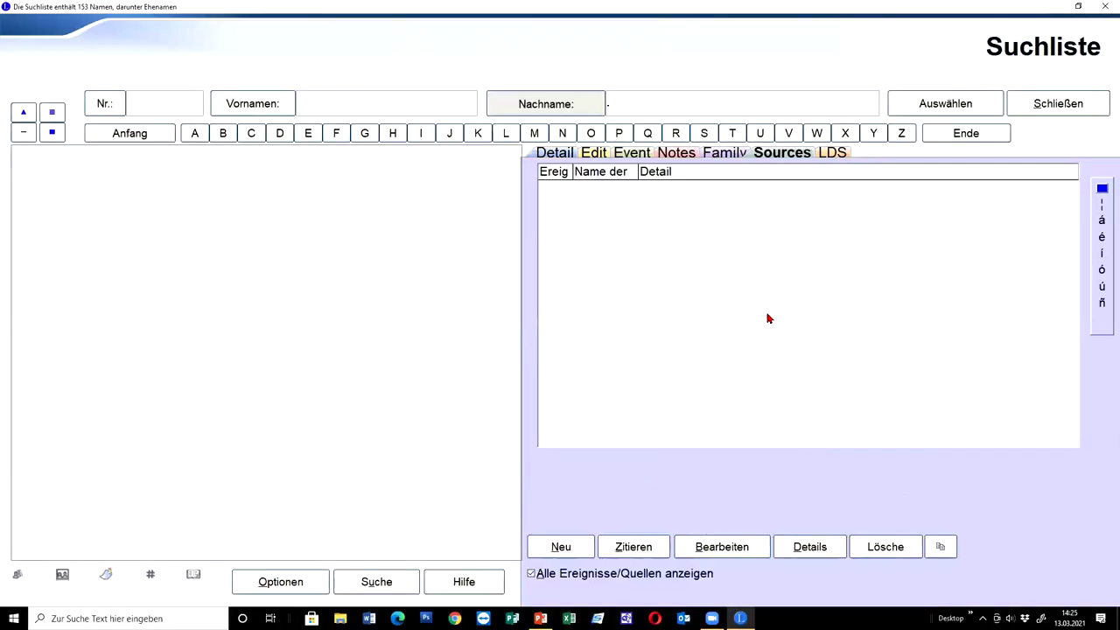
Step: Look through the emigrants in the search list and view the first person's details and editable data
click(570, 156)
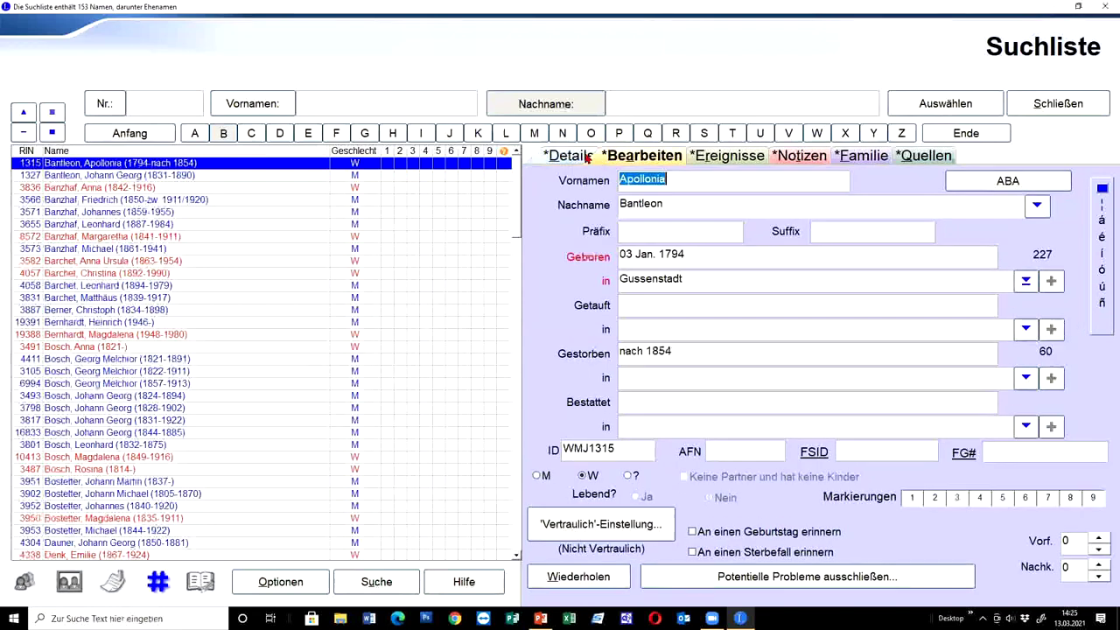
scroll(111, 395, down, 2)
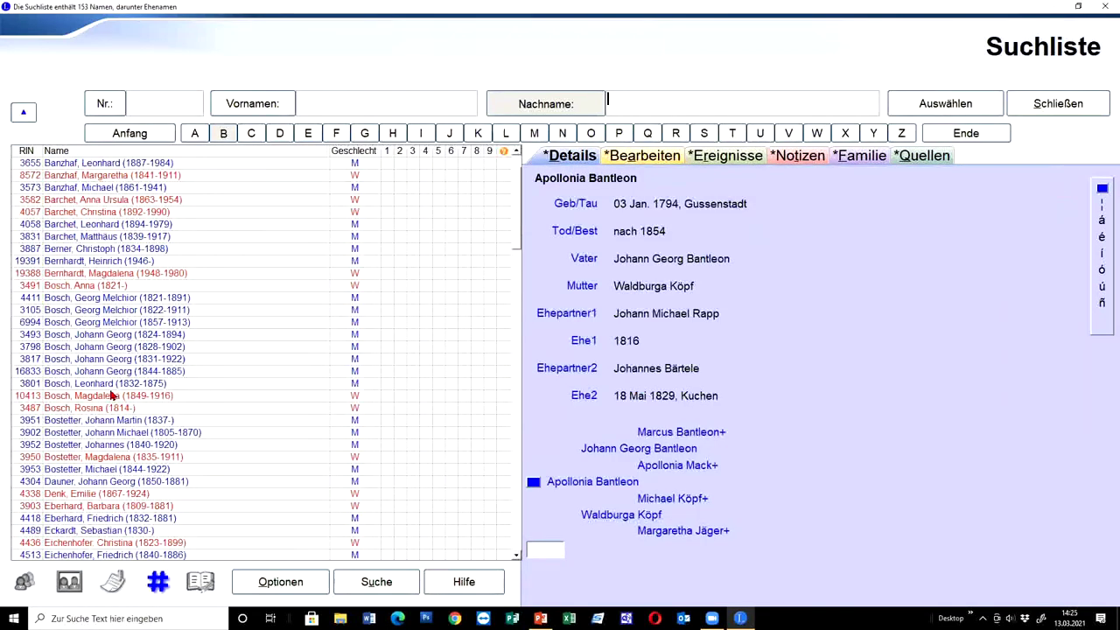
click(664, 155)
scroll(137, 291, down, 3)
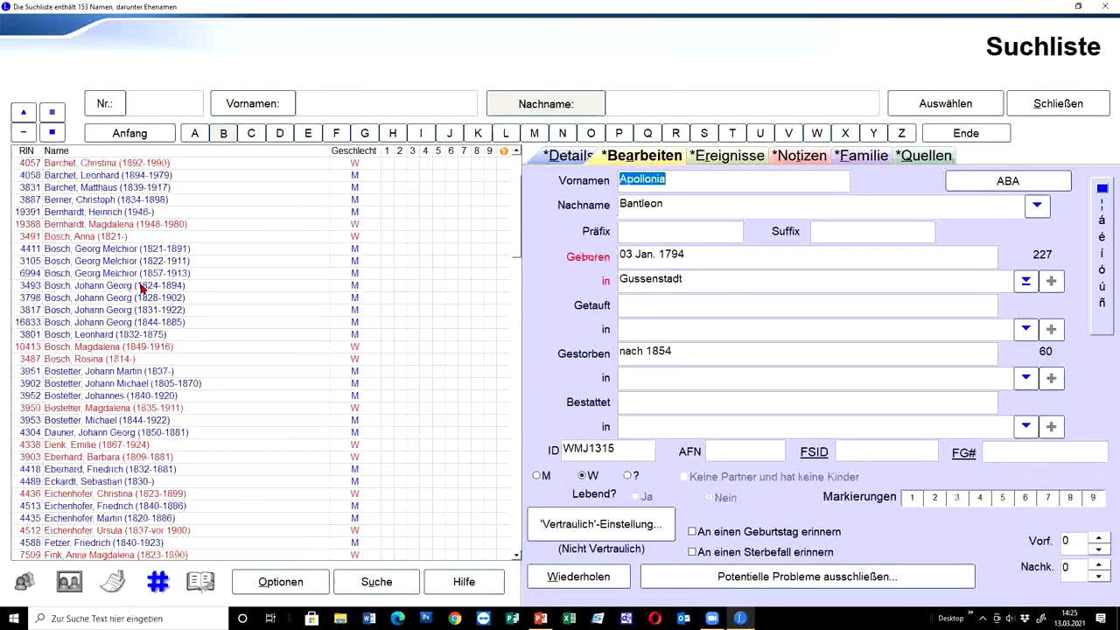
scroll(141, 289, down, 2)
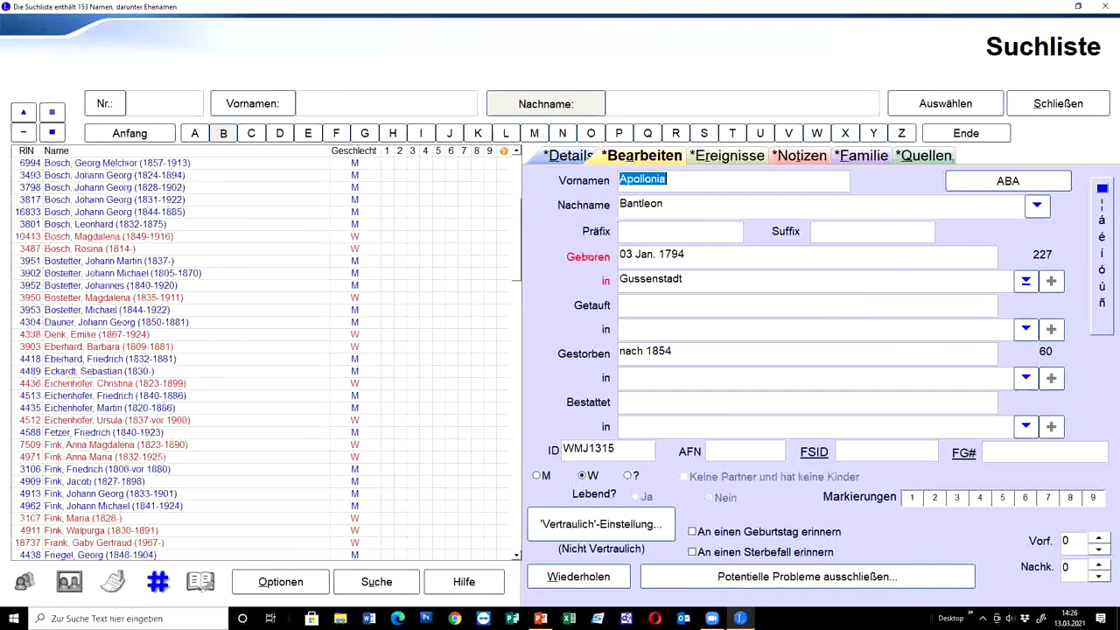
Step: View the hashtags linked to the selected person, leave them without saving, and close the search list
click(152, 582)
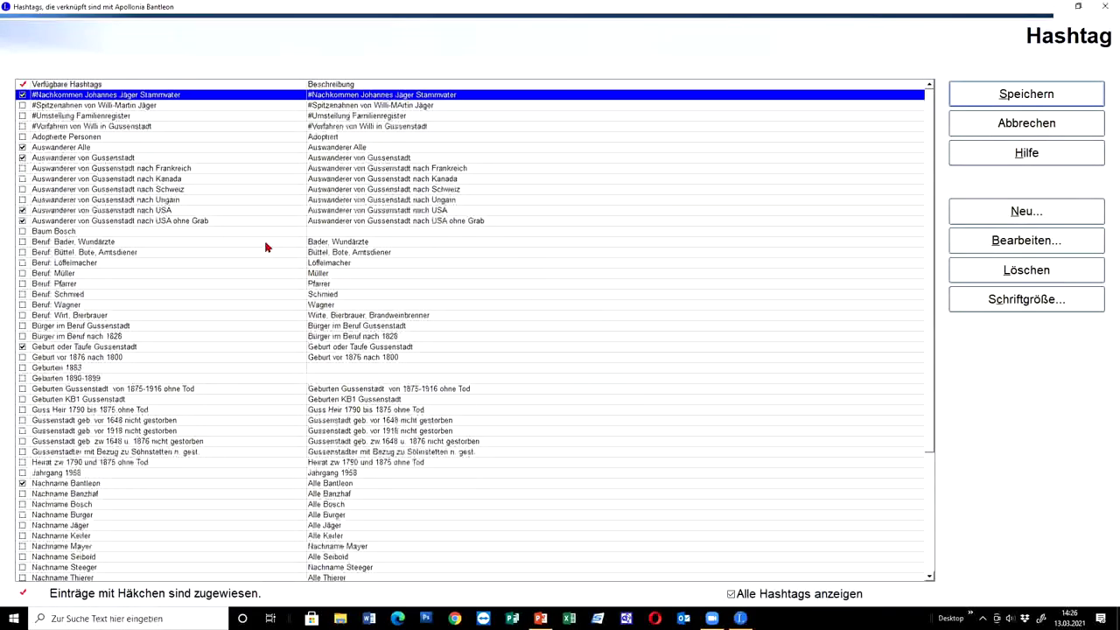
click(22, 210)
click(982, 123)
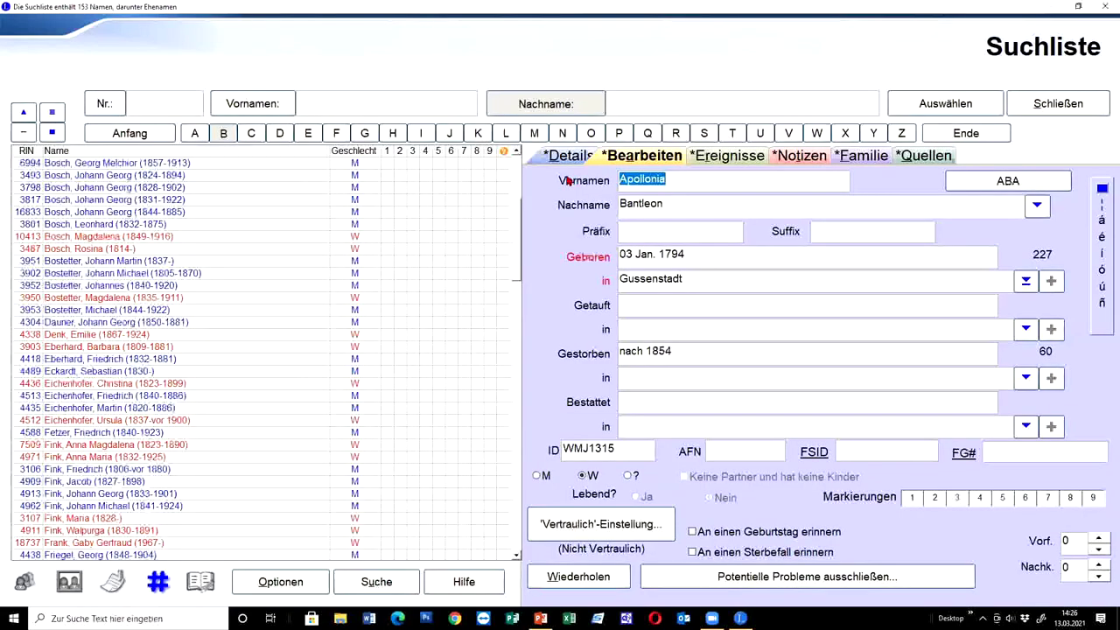
click(1058, 103)
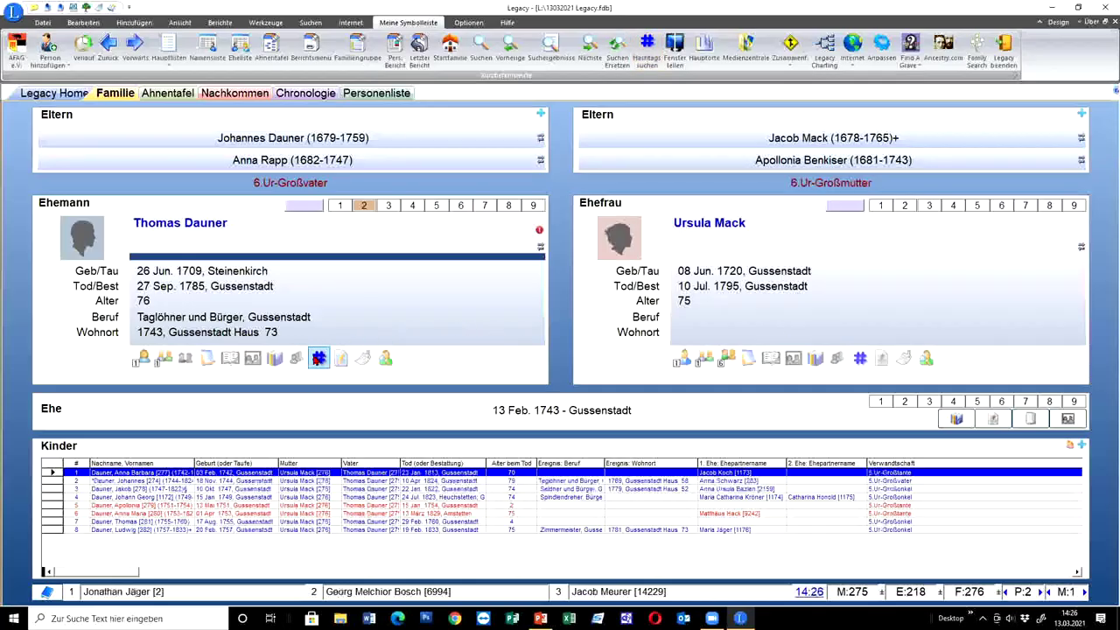
Step: Open the husband's hashtags in the family view, assign "Auswanderer von Gussenstadt nach USA" and save
mouse_move(318, 358)
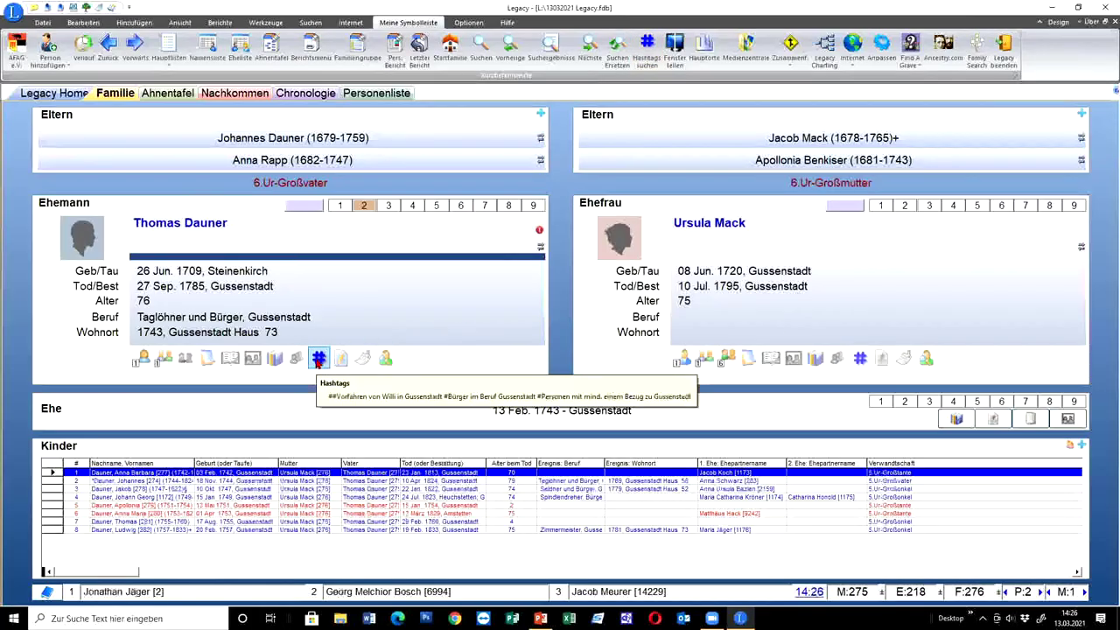
click(318, 358)
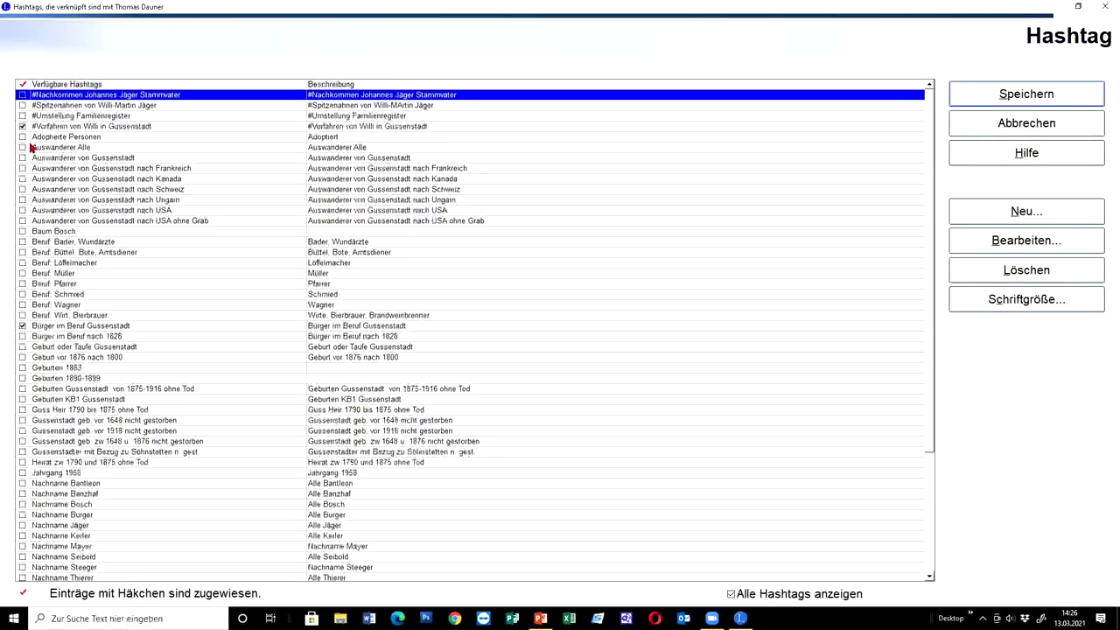
click(22, 211)
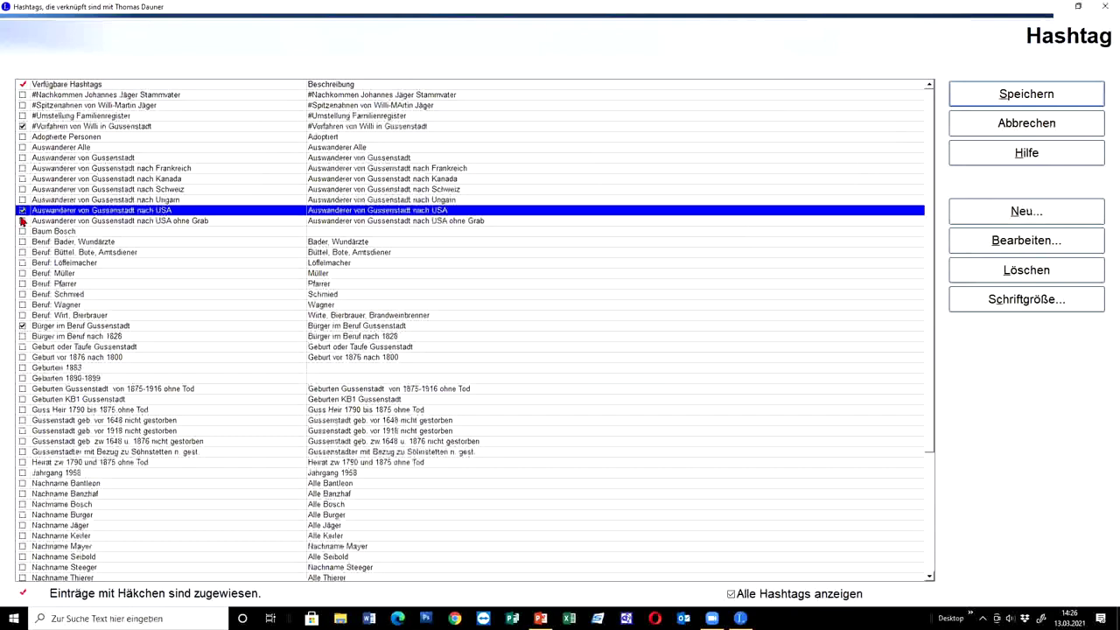
click(1062, 93)
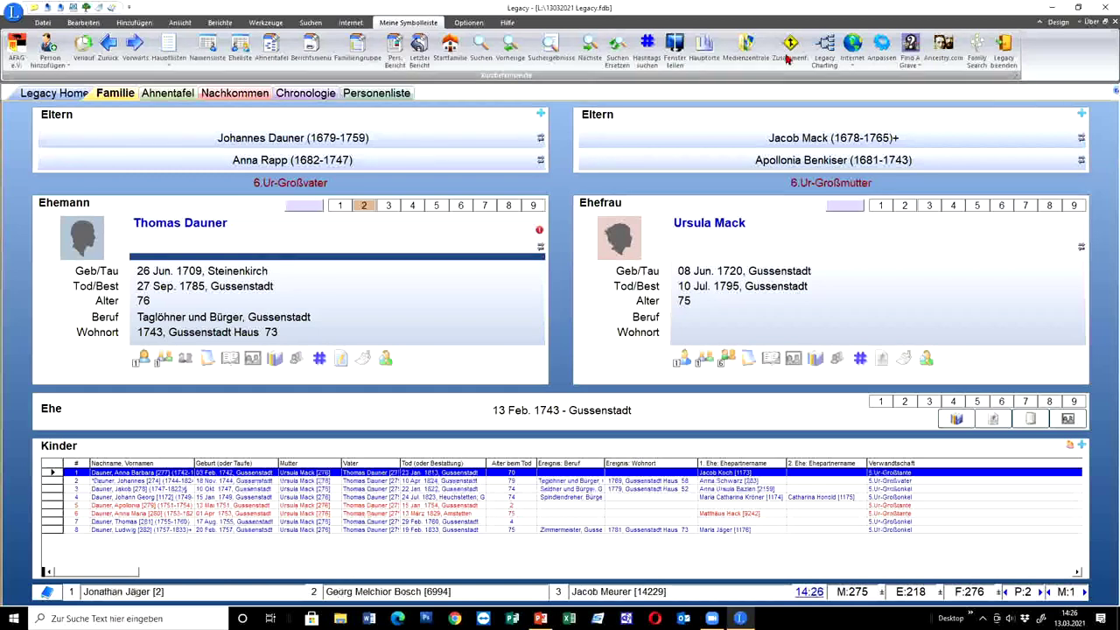
Step: Create a search list from the hashtag for ancestors in Gussenstadt, look through its persons and leave the list
click(647, 46)
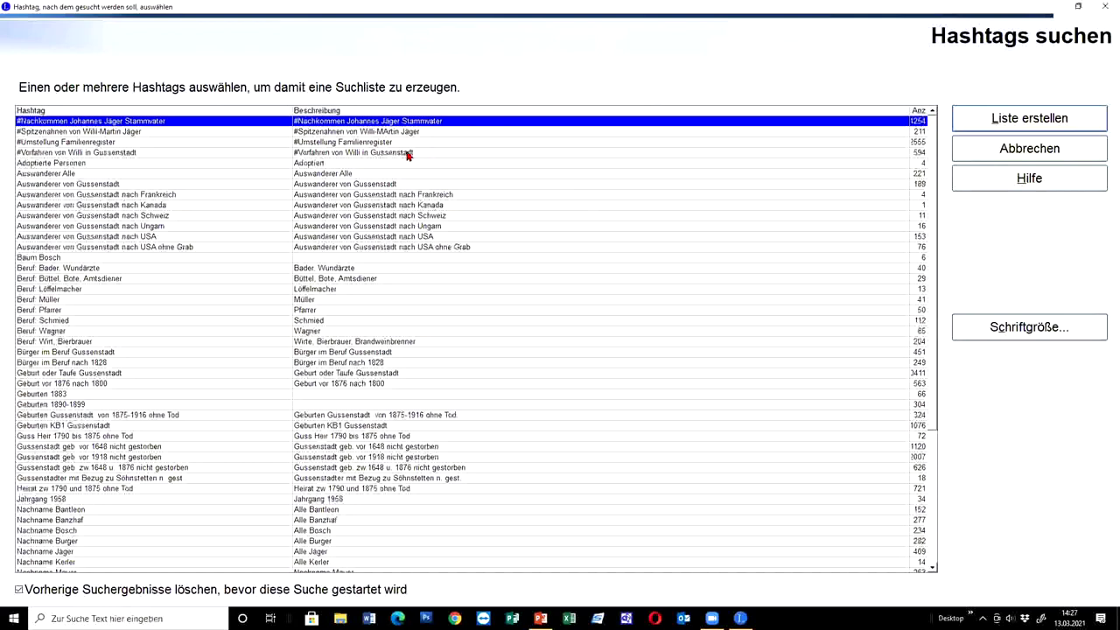
click(917, 142)
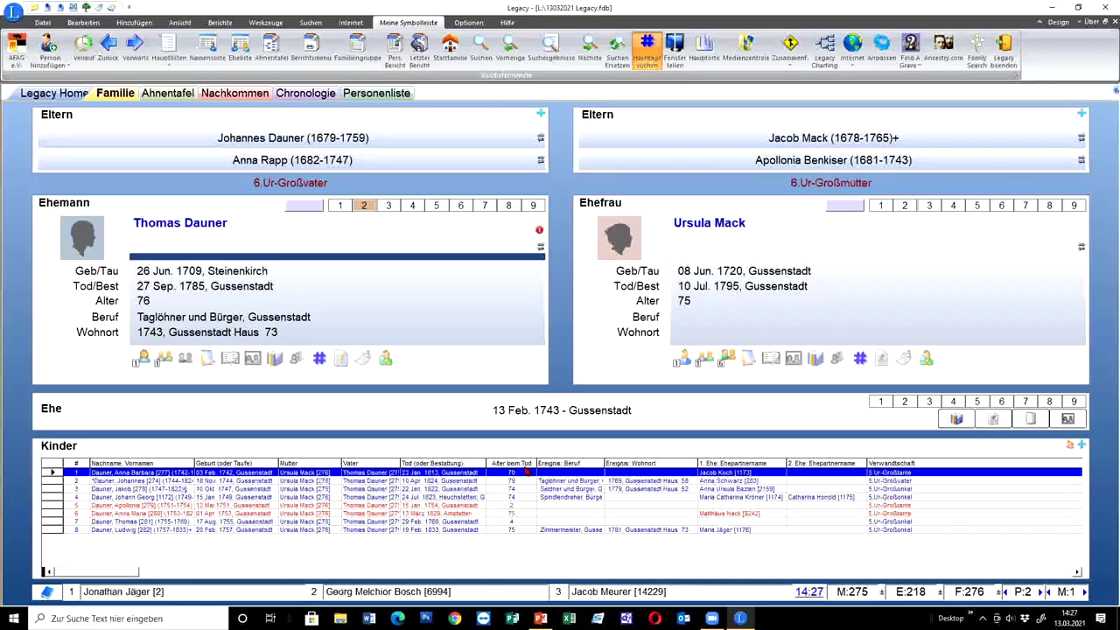
key(F2)
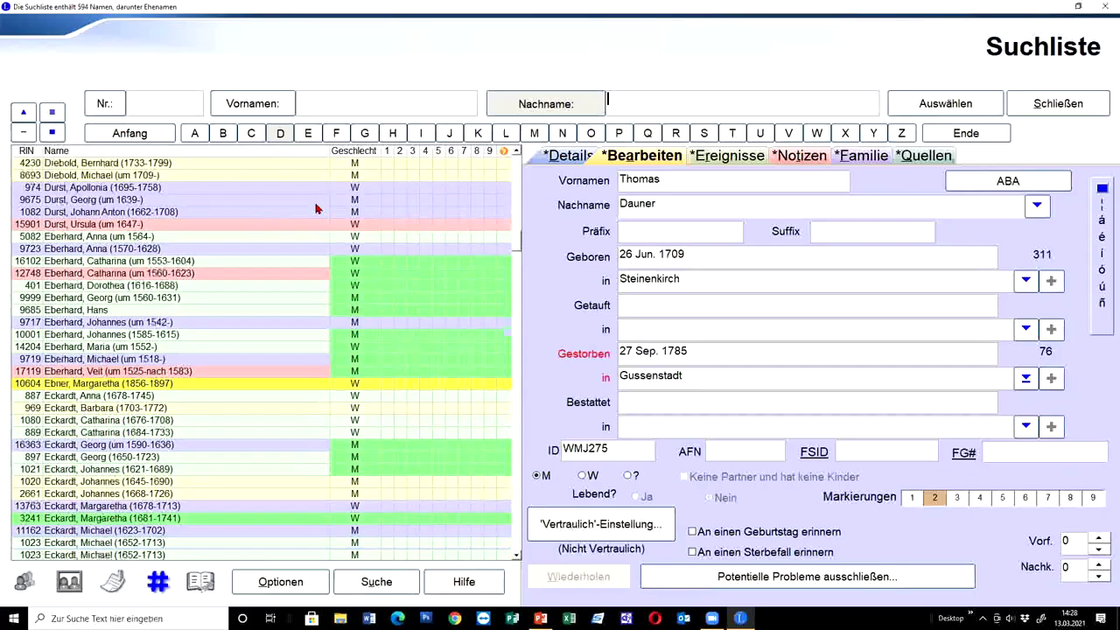
scroll(257, 187, down, 3)
scroll(256, 187, down, 2)
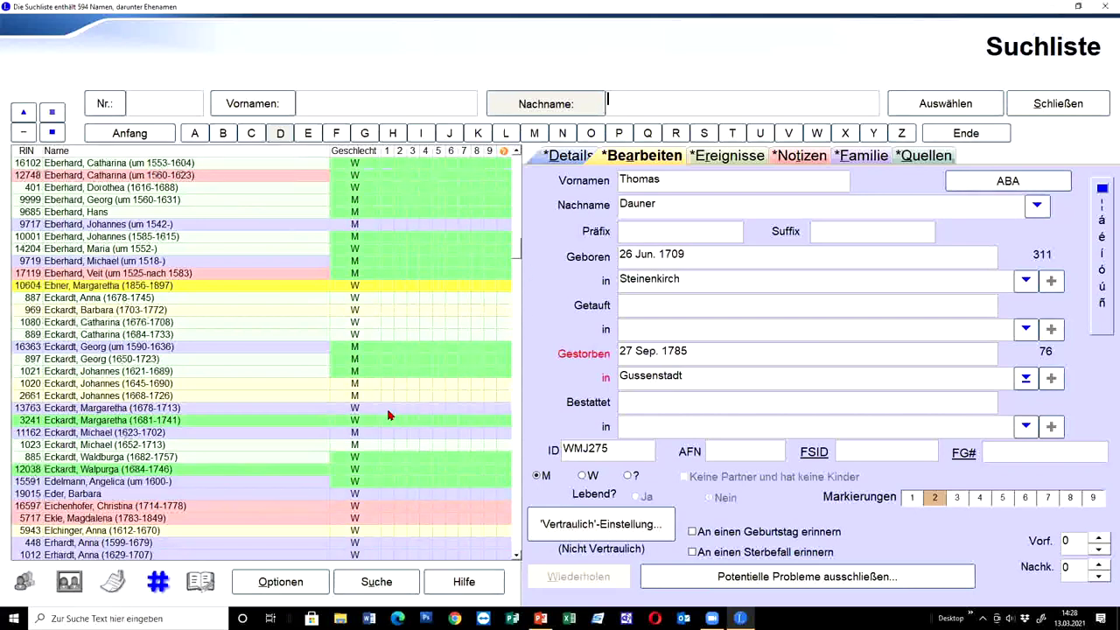
key(Escape)
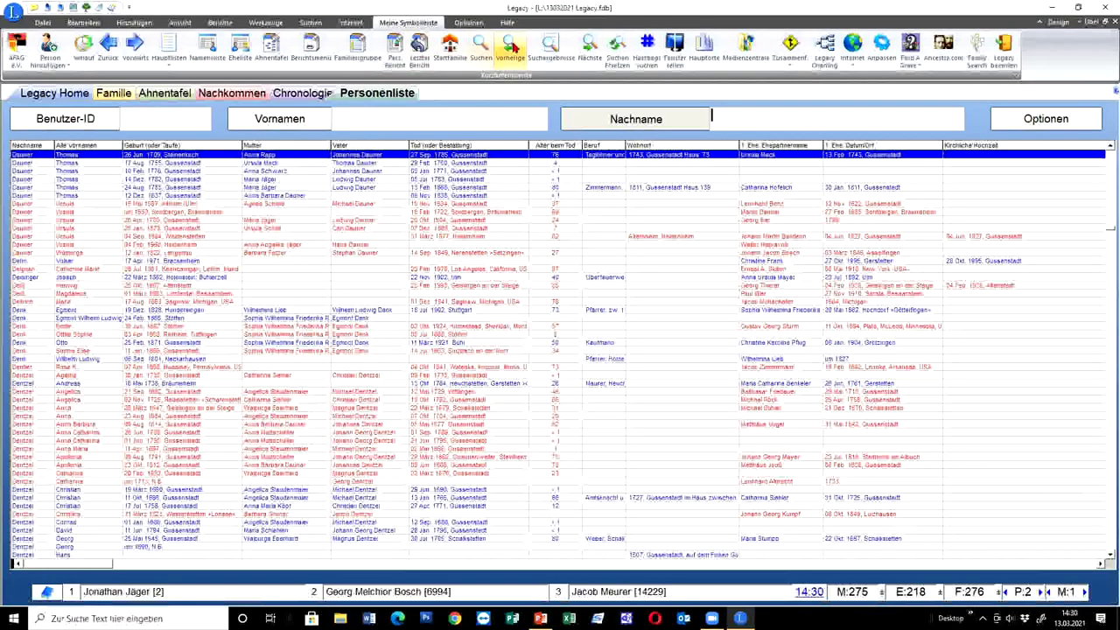
Step: Open the detailed search and set the first condition to search persons by Geburtsdatum
click(420, 55)
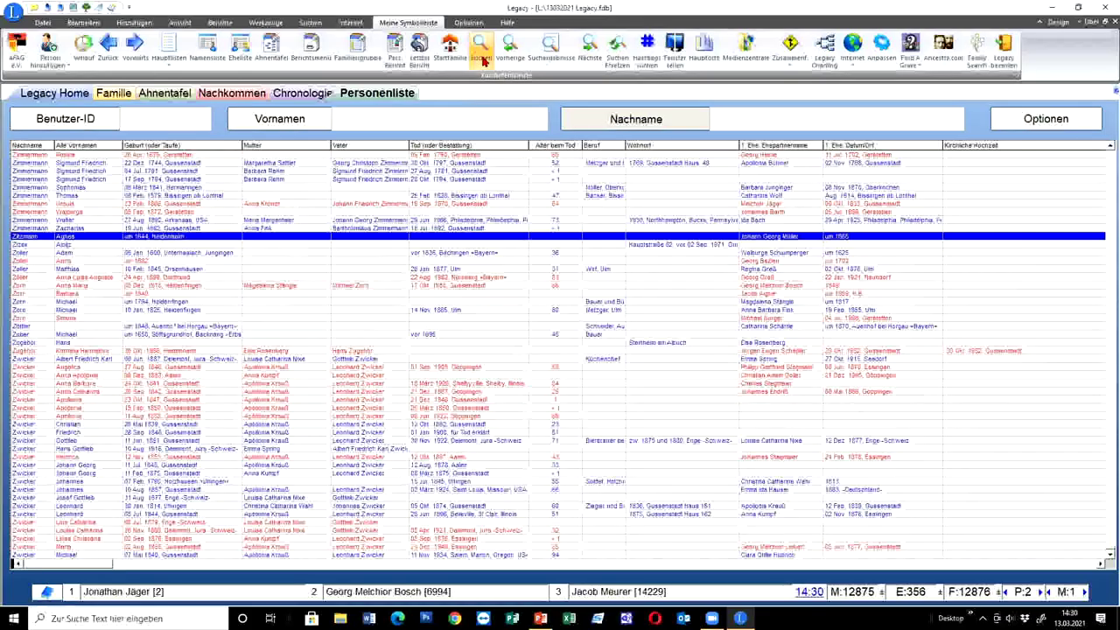
click(482, 59)
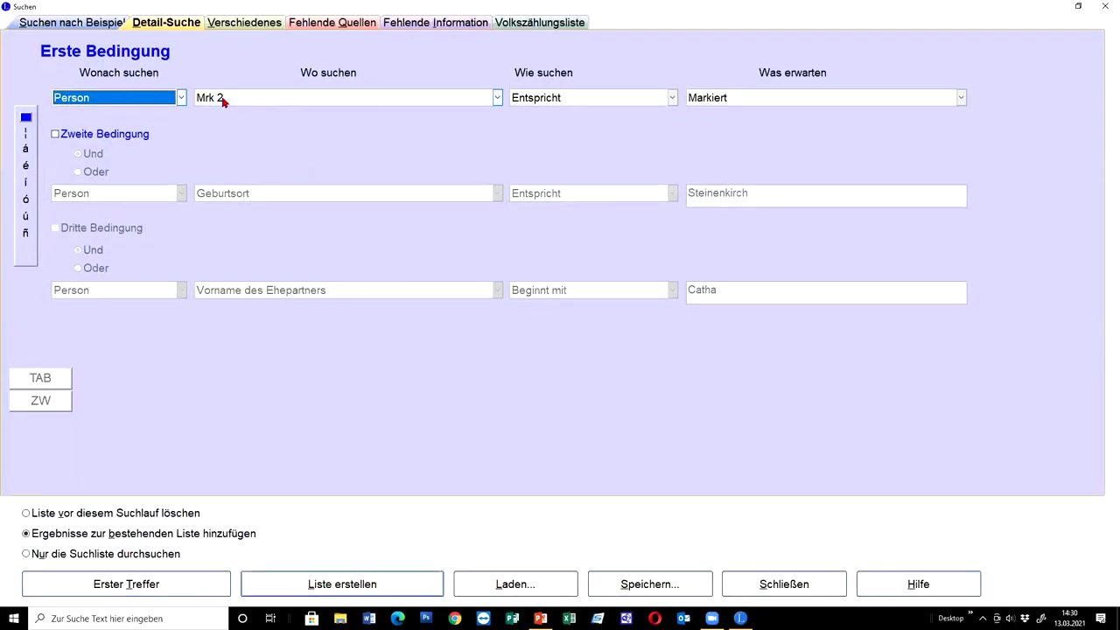
click(497, 97)
scroll(403, 189, down, 5)
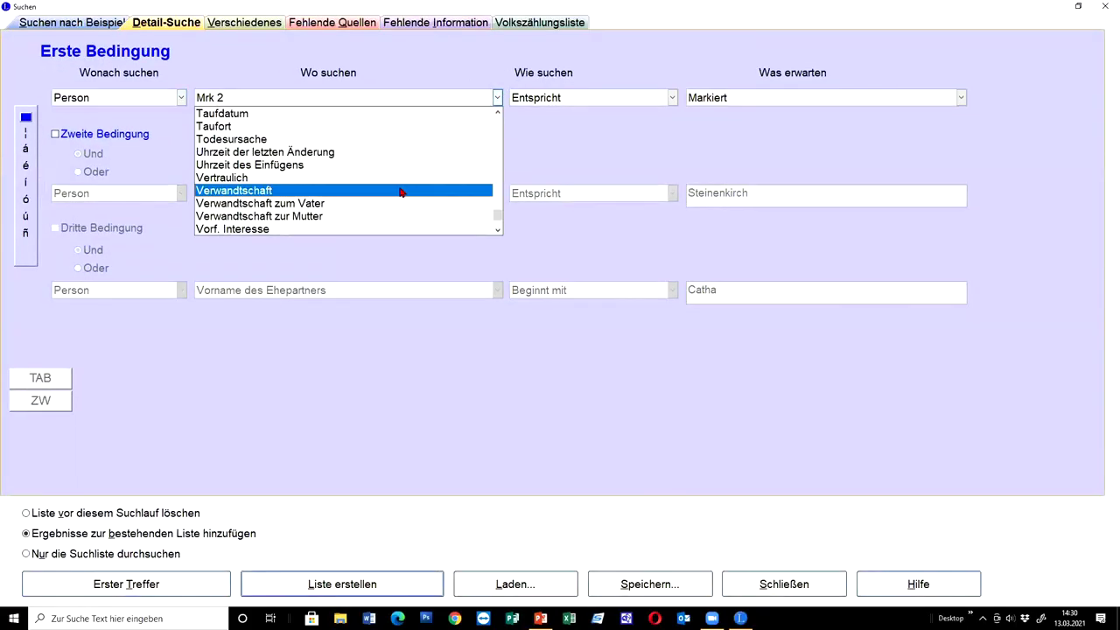
scroll(400, 191, down, 2)
scroll(342, 184, up, 10)
scroll(335, 176, up, 15)
scroll(295, 183, down, 10)
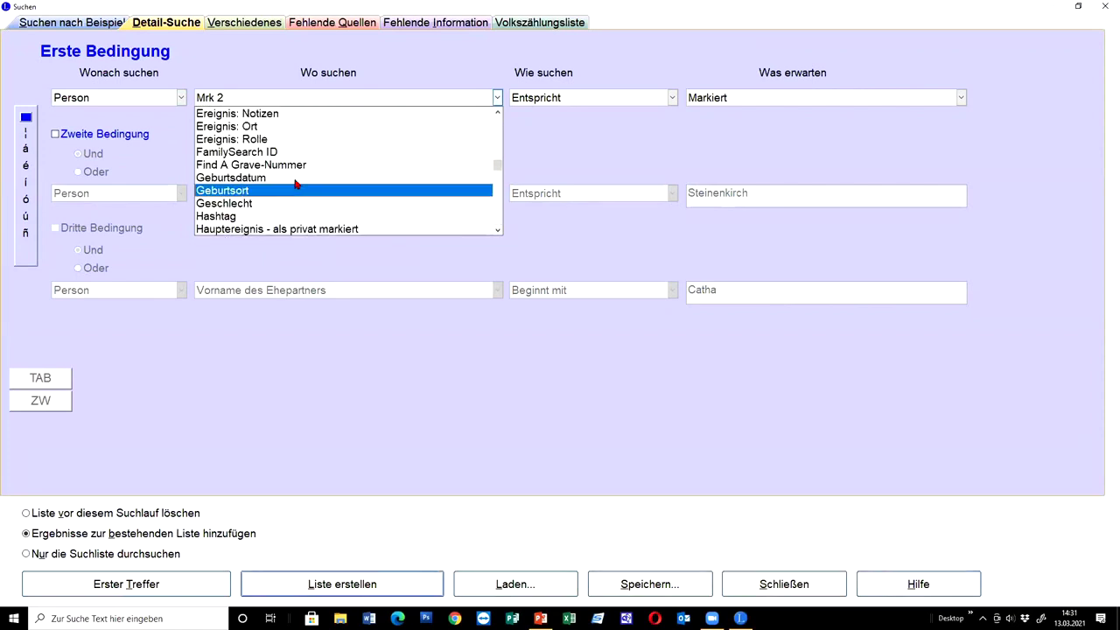
click(295, 178)
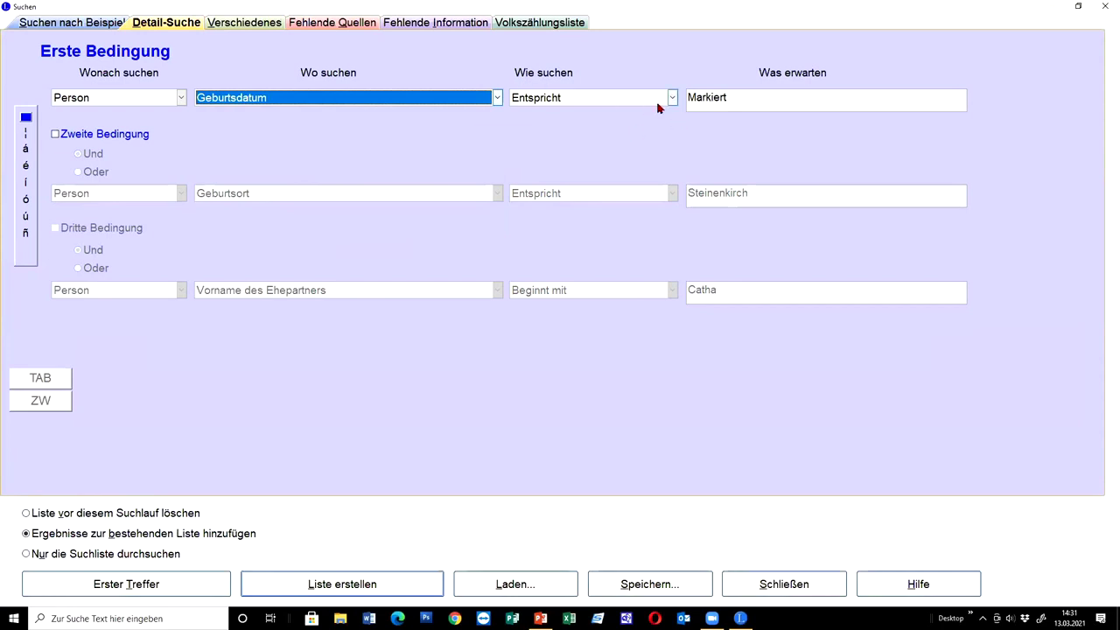
Step: Set the first condition's comparison to Vor and its expected value to 1900
click(672, 97)
click(570, 123)
drag(689, 97, 706, 98)
key(Left)
key(Delete)
key(Delete)
key(Delete)
key(Delete)
key(Delete)
key(Delete)
key(Delete)
key(Delete)
key(Delete)
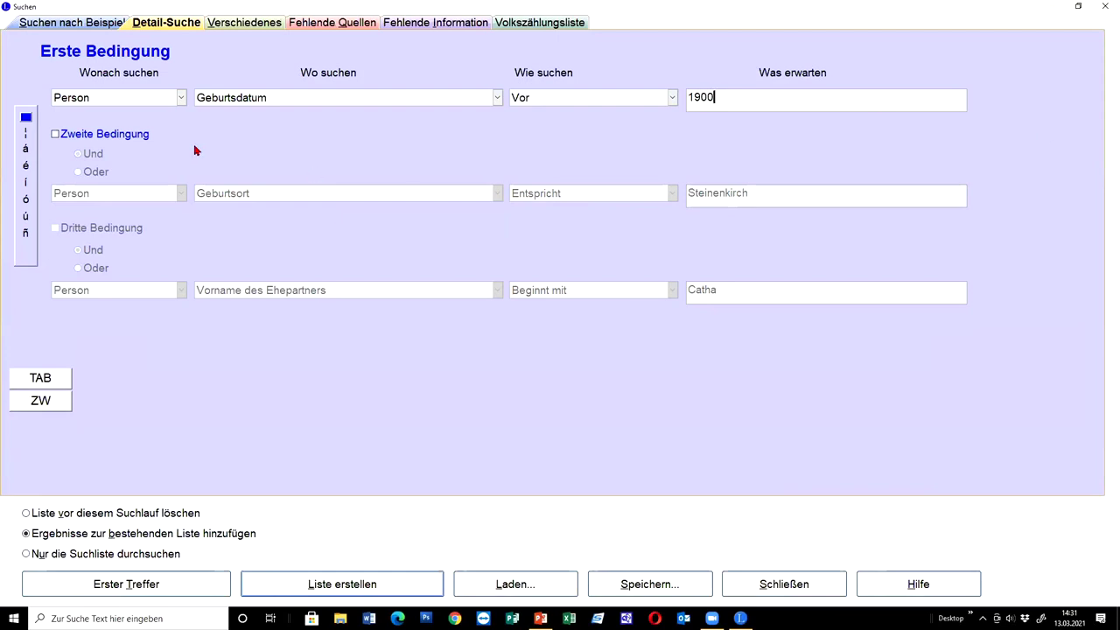
Step: Add a second condition, linked with Und, requiring a Geburtsdatum Nach 1850
click(55, 134)
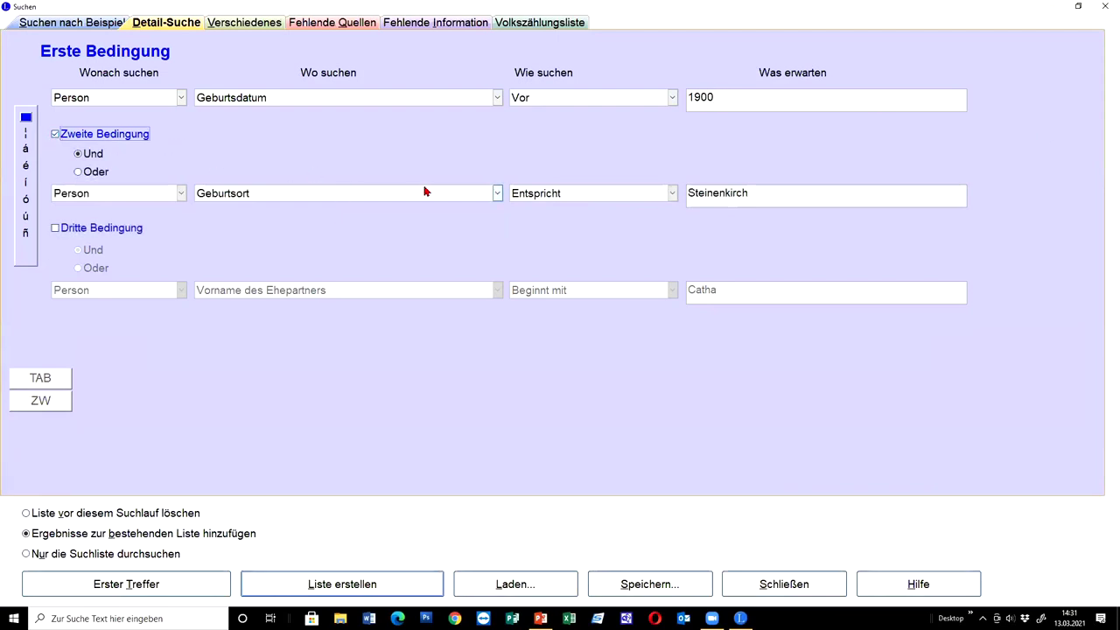
click(487, 200)
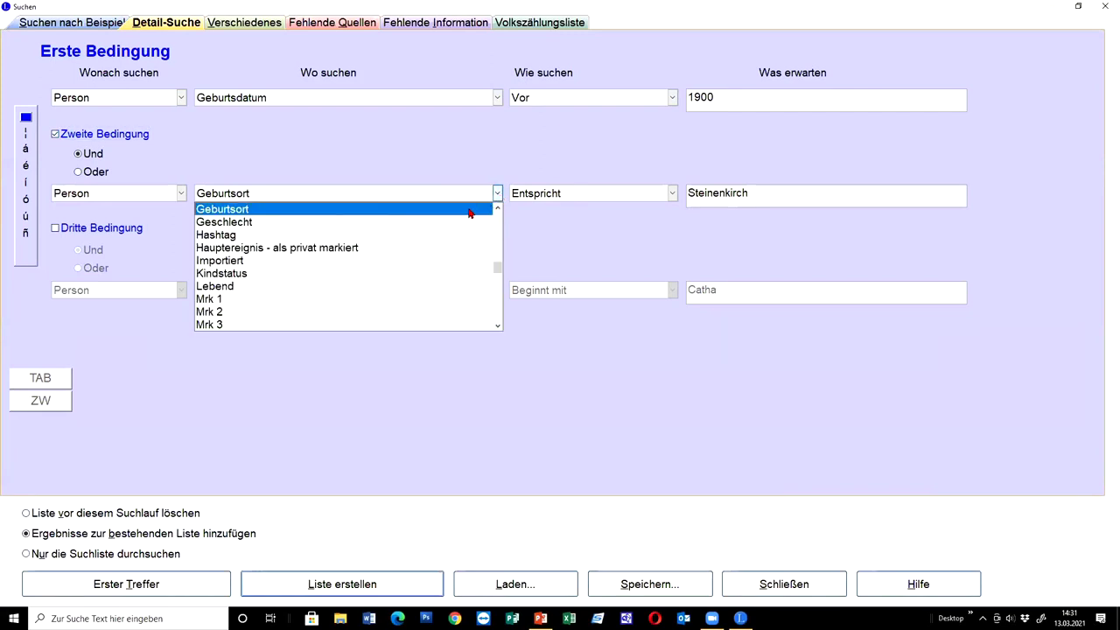
click(470, 209)
click(674, 196)
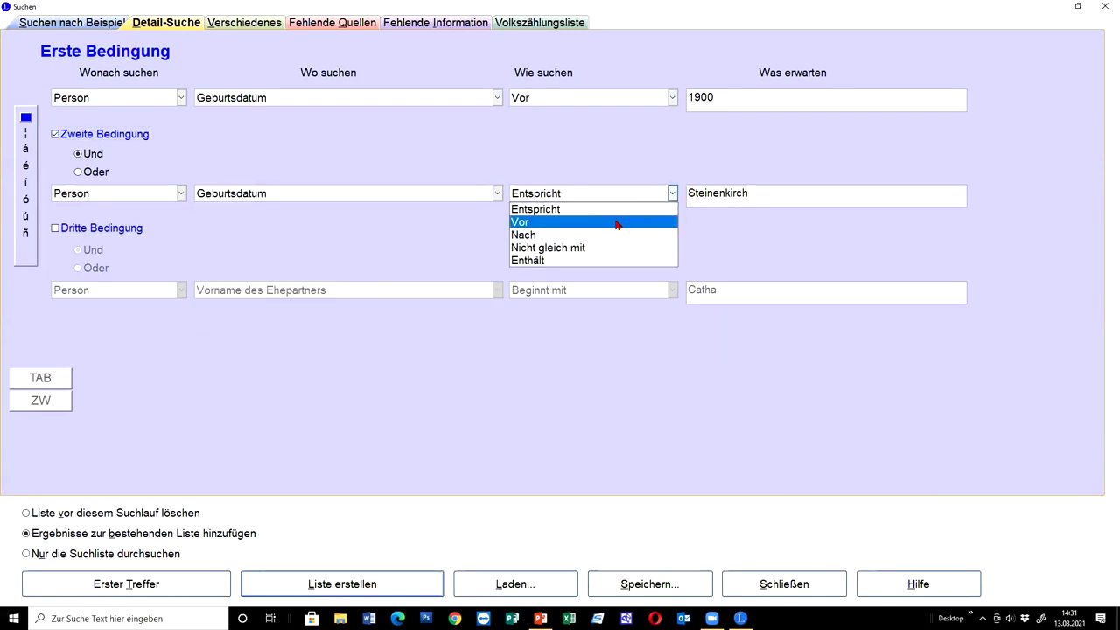
click(582, 231)
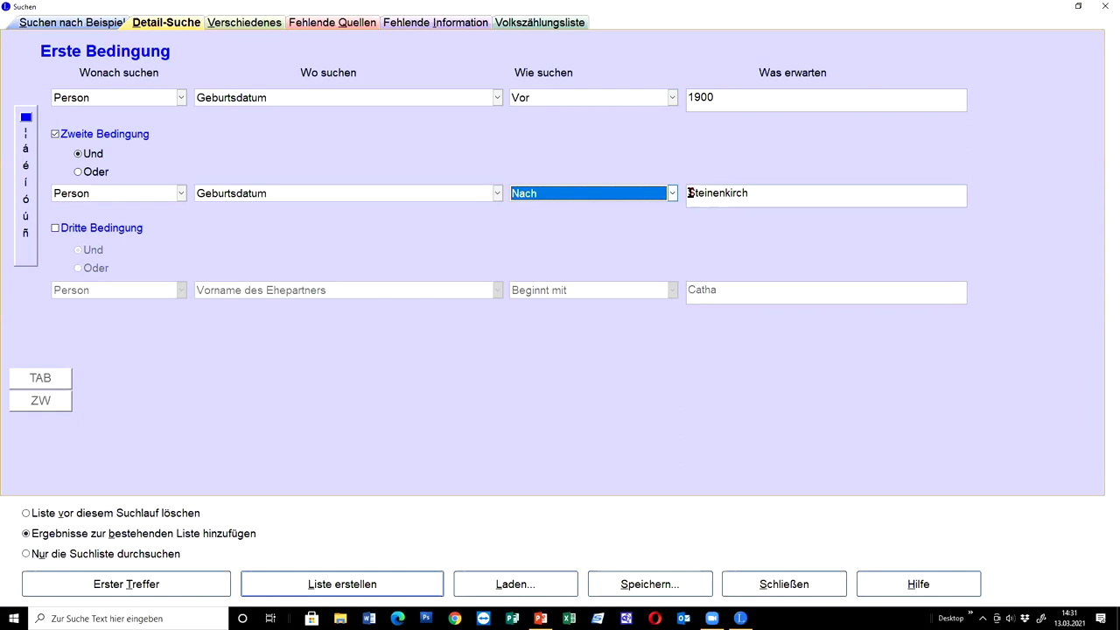
drag(689, 193, 794, 186)
text(1850)
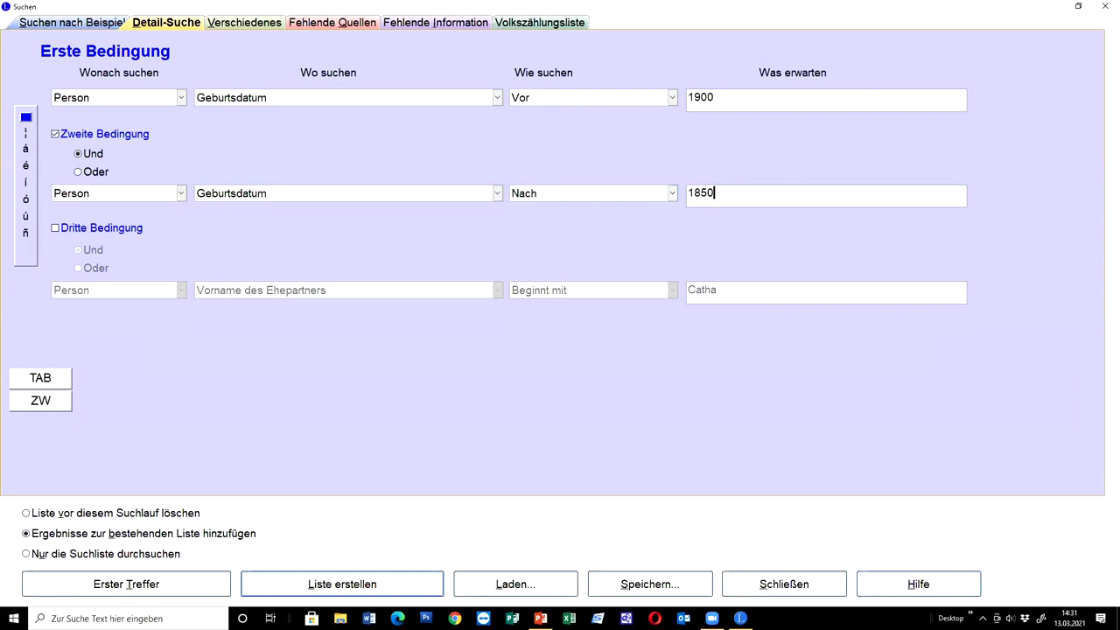
Step: Create the search list with the previous list cleared first, view it and close it
click(73, 516)
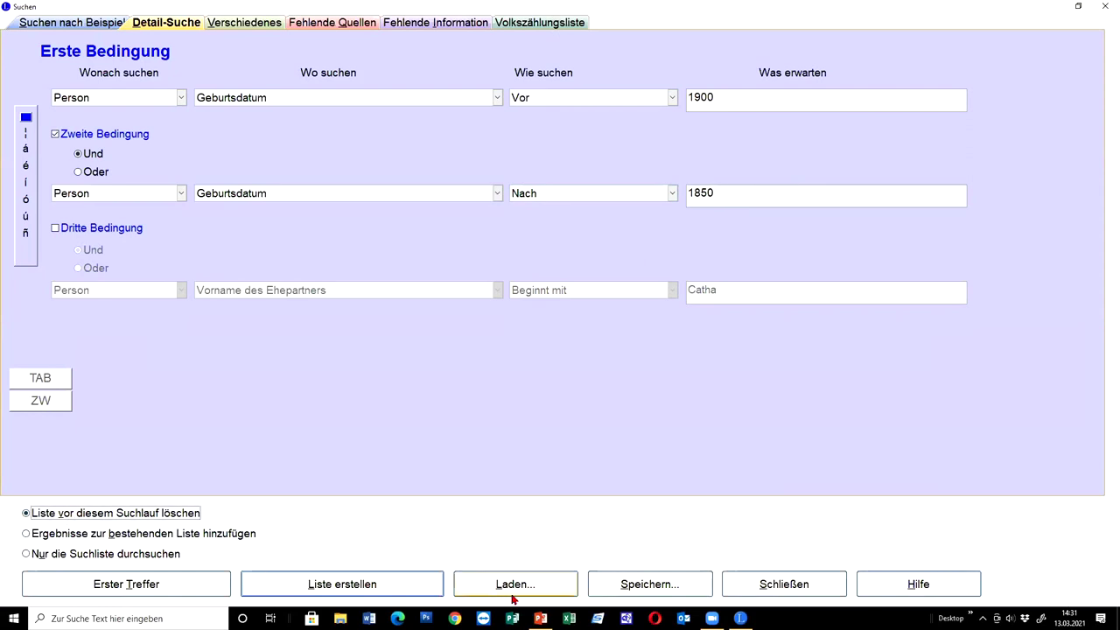
click(387, 595)
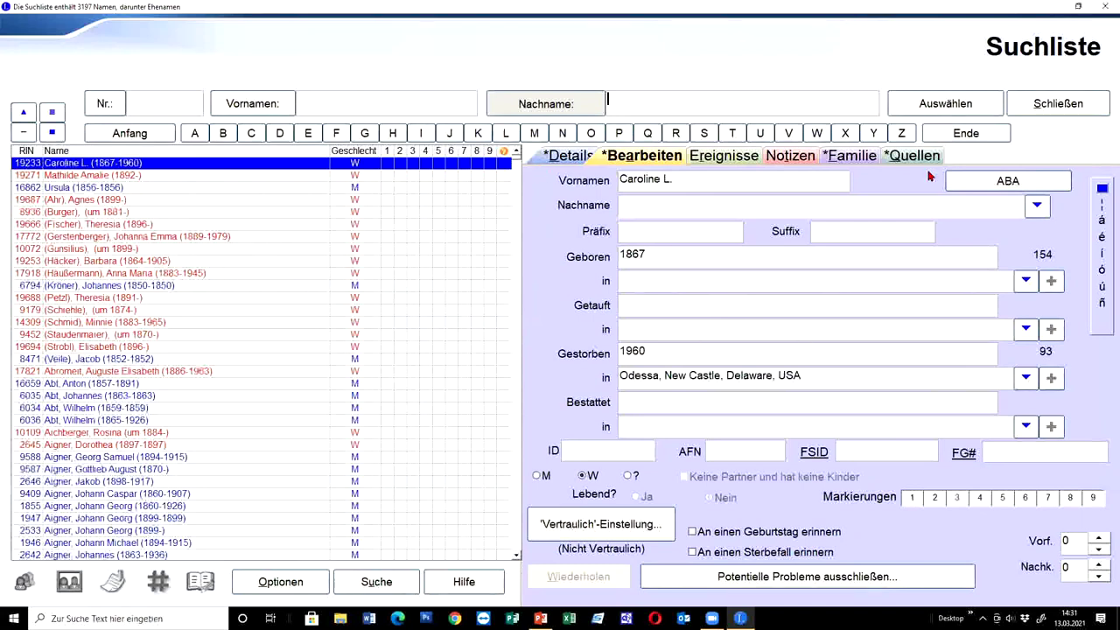
click(1058, 121)
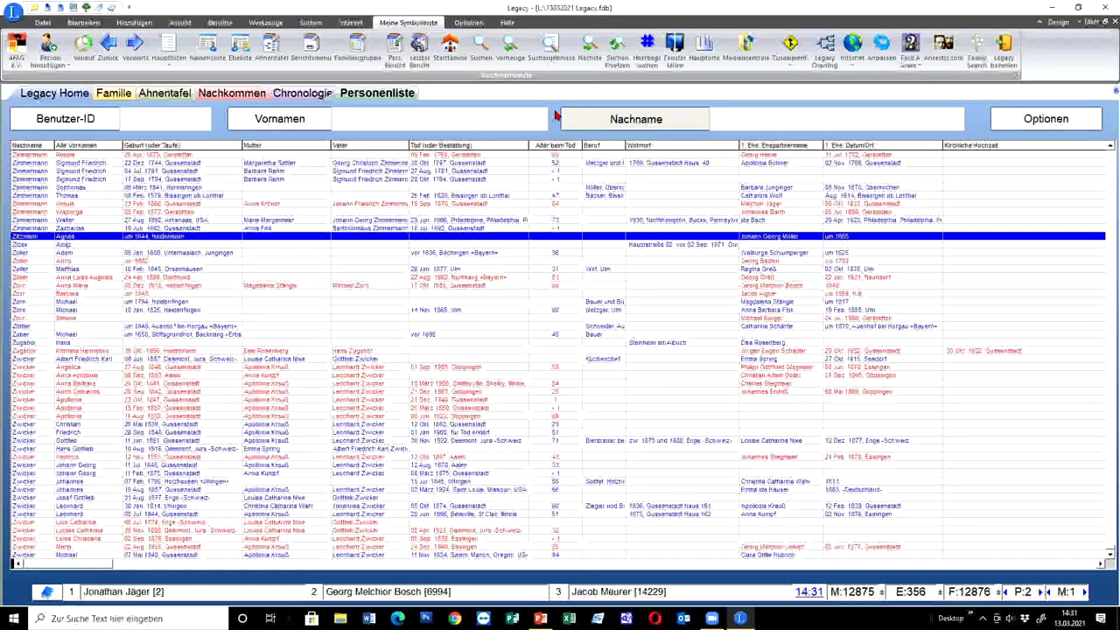
Step: Reopen the detailed search and activate a third condition on the person's Geburtsort
click(490, 57)
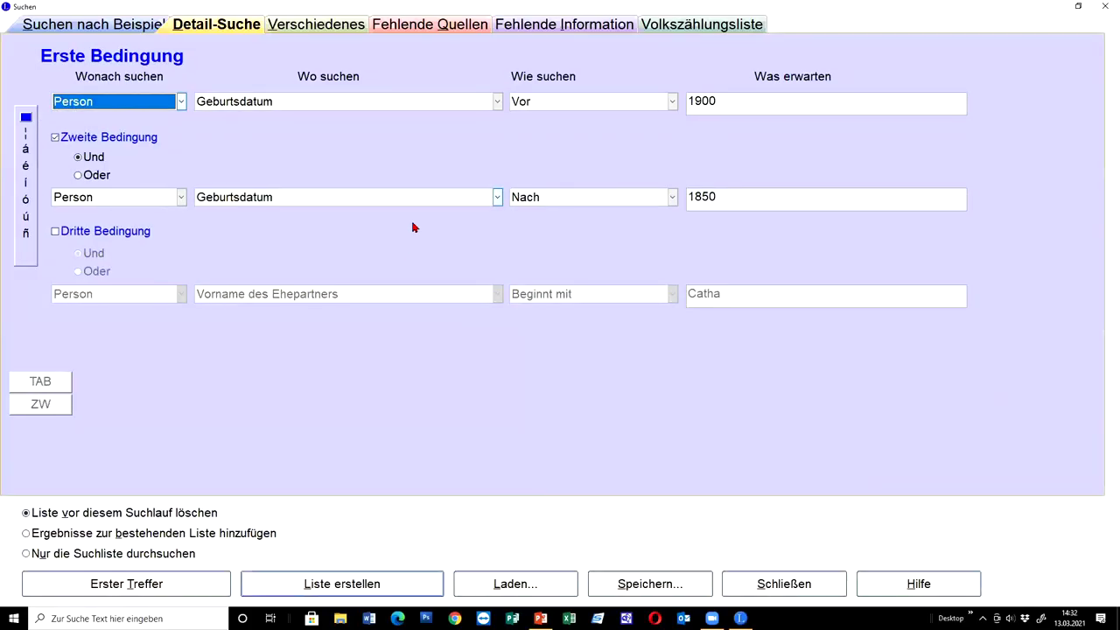
click(126, 231)
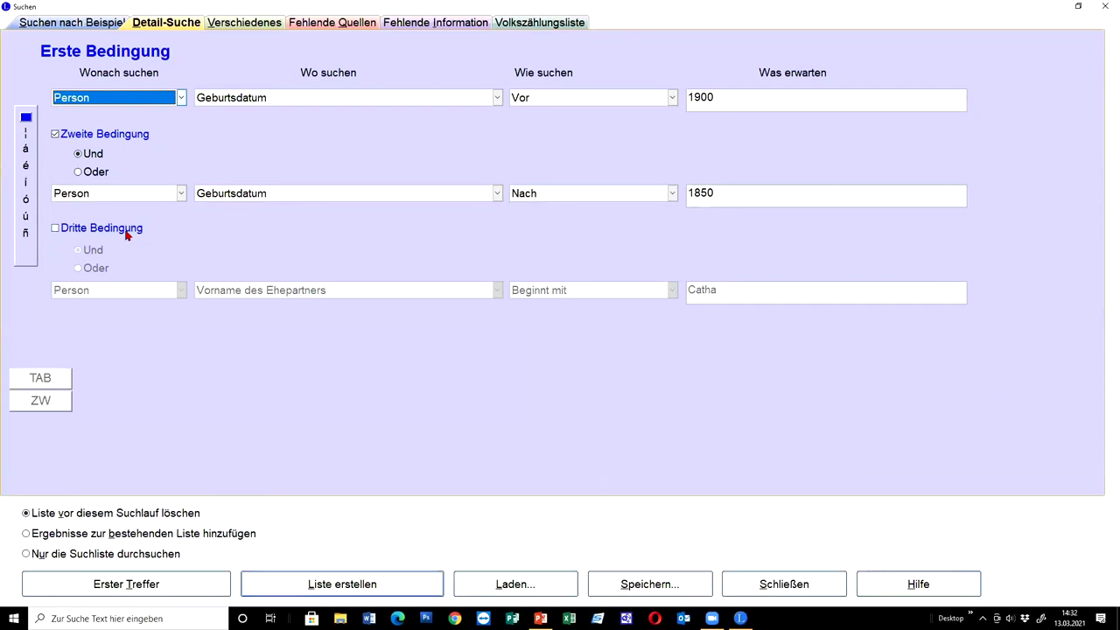
click(496, 291)
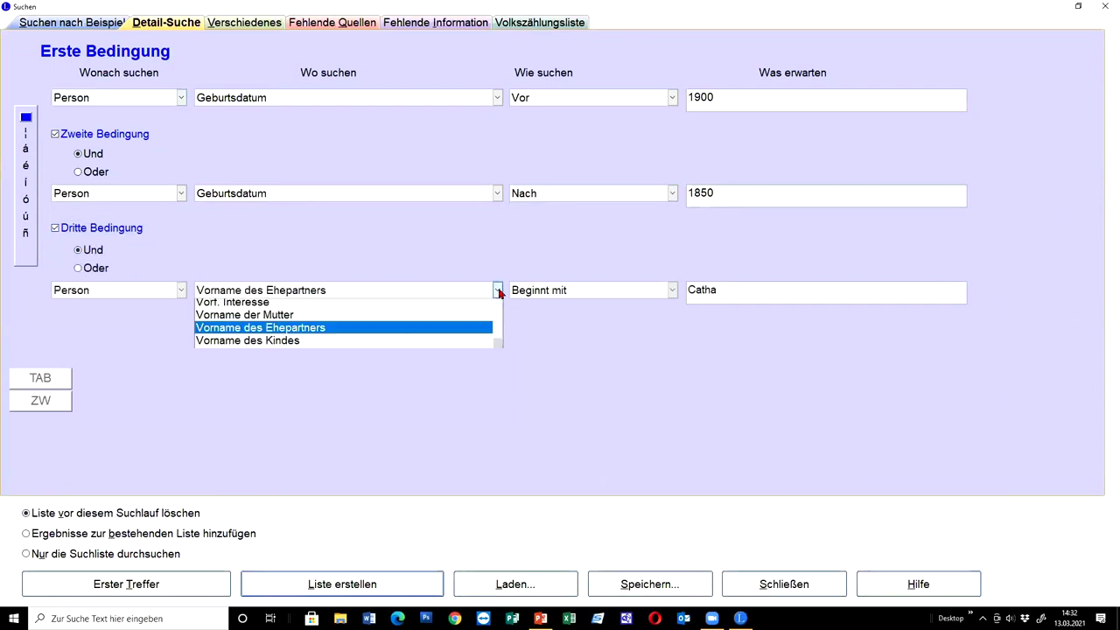
scroll(442, 350, up, 5)
scroll(442, 352, up, 20)
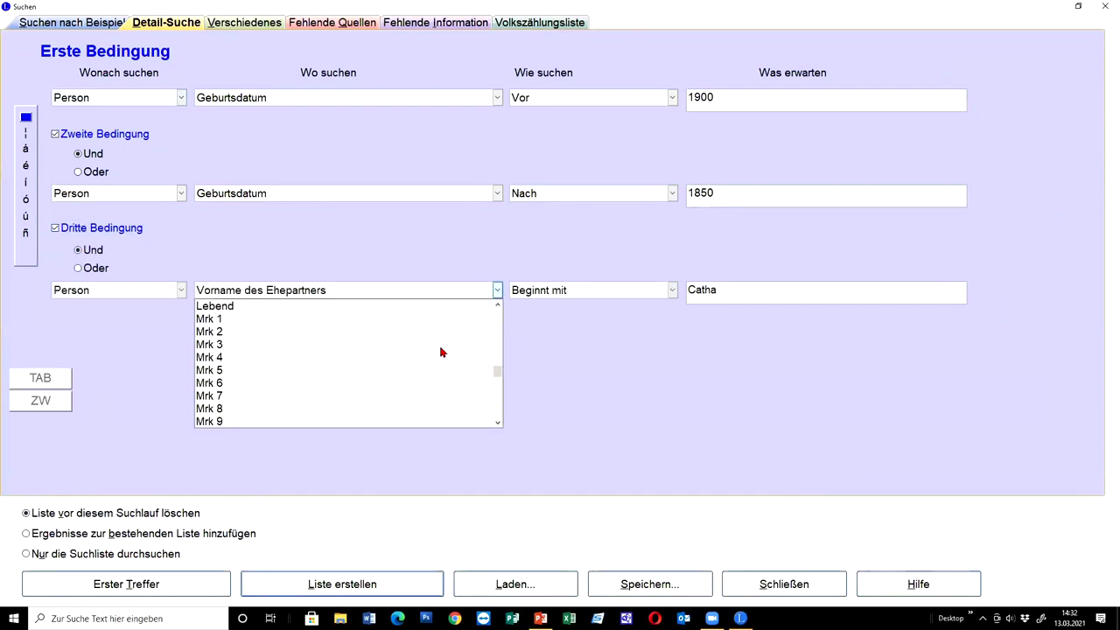
scroll(442, 352, up, 4)
scroll(441, 351, down, 14)
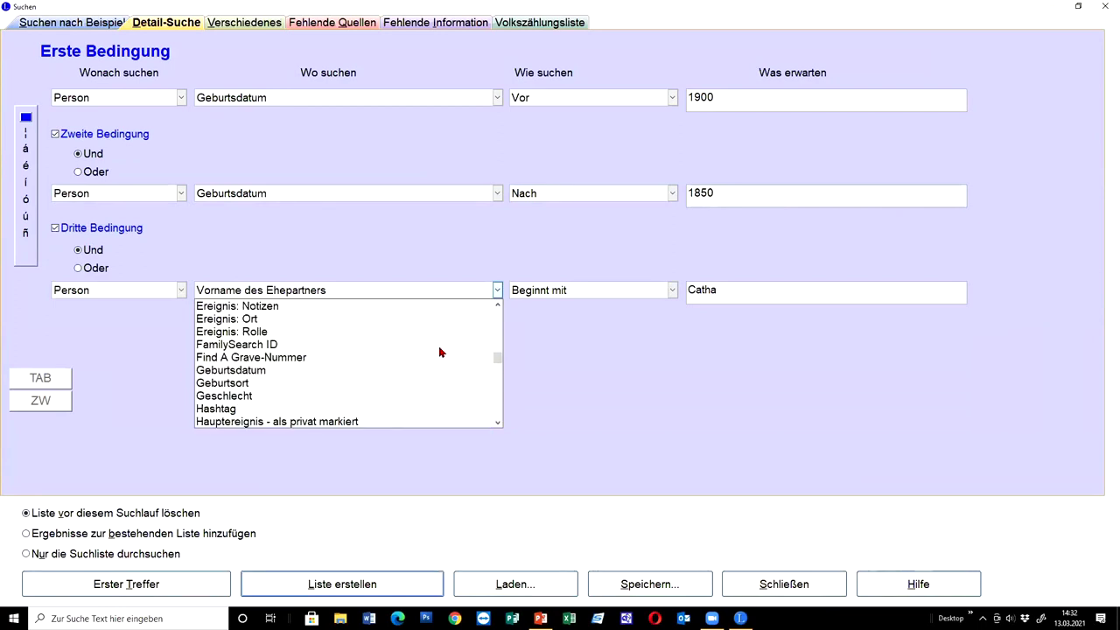
click(286, 383)
Step: Set the third condition's expected value to Gussenstadt and create the search list
click(767, 285)
drag(688, 290, 812, 310)
text(Gussenstadt)
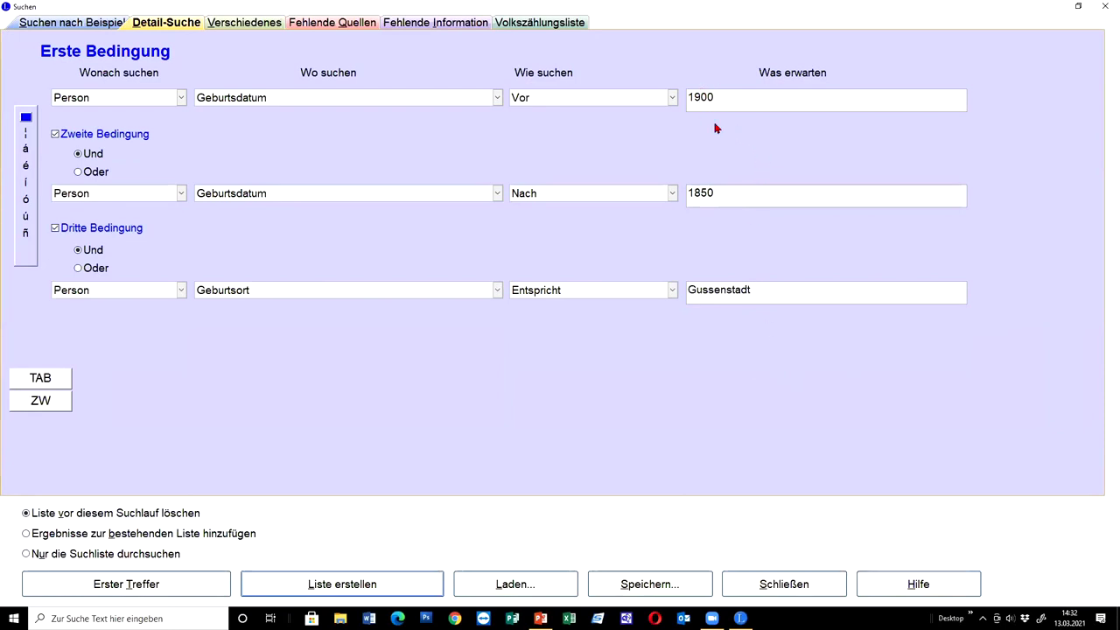
click(376, 586)
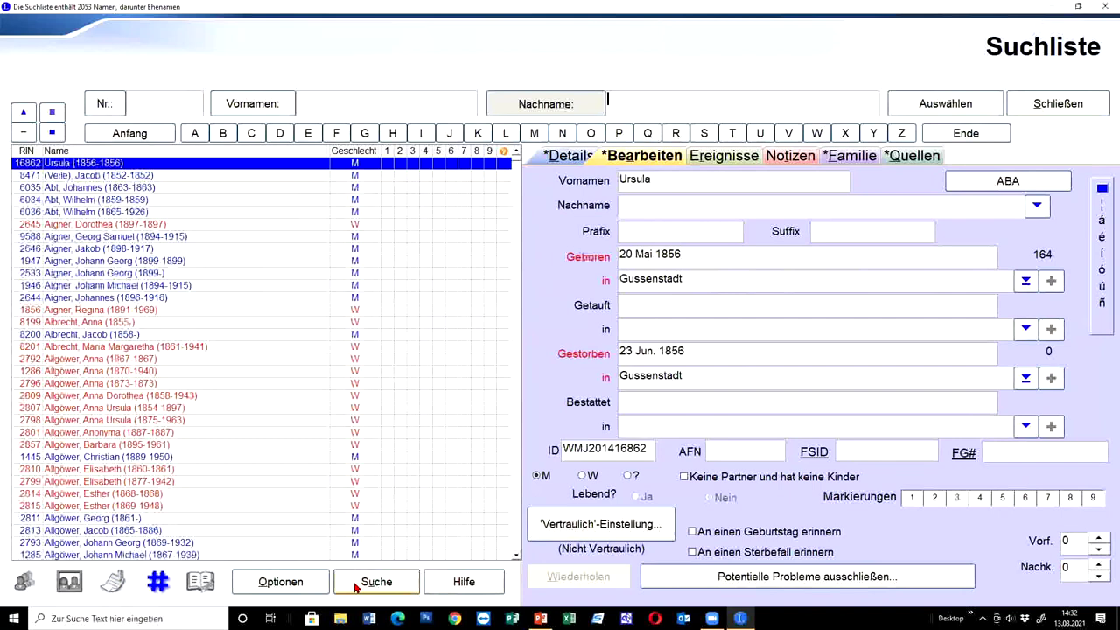
Step: Open the list report print options for the search list and review how its optional data fields are customized
click(293, 586)
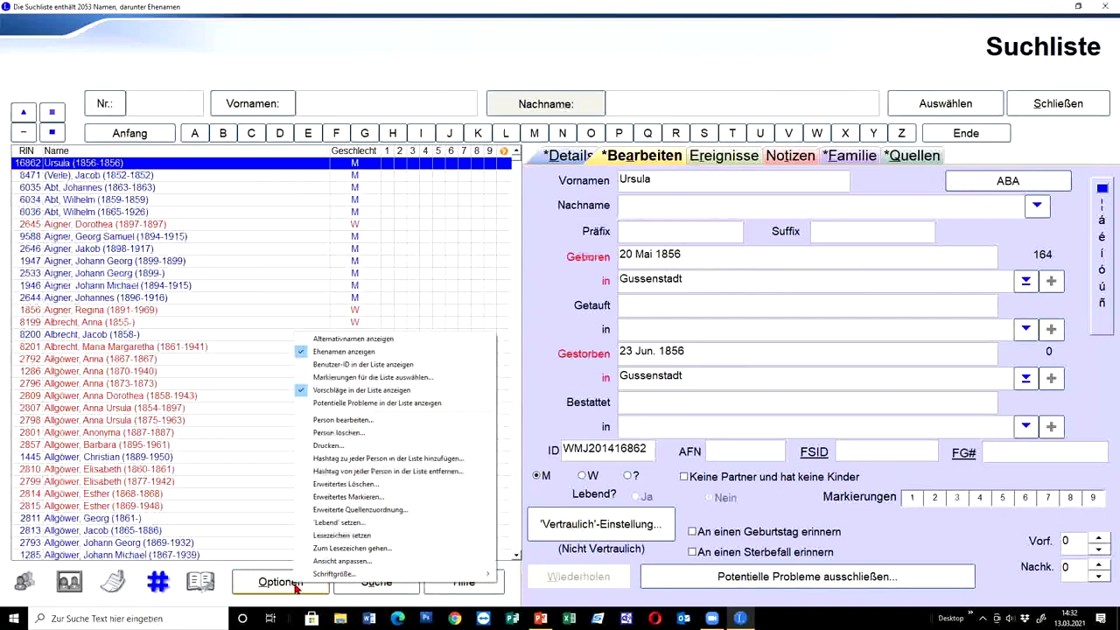
click(376, 448)
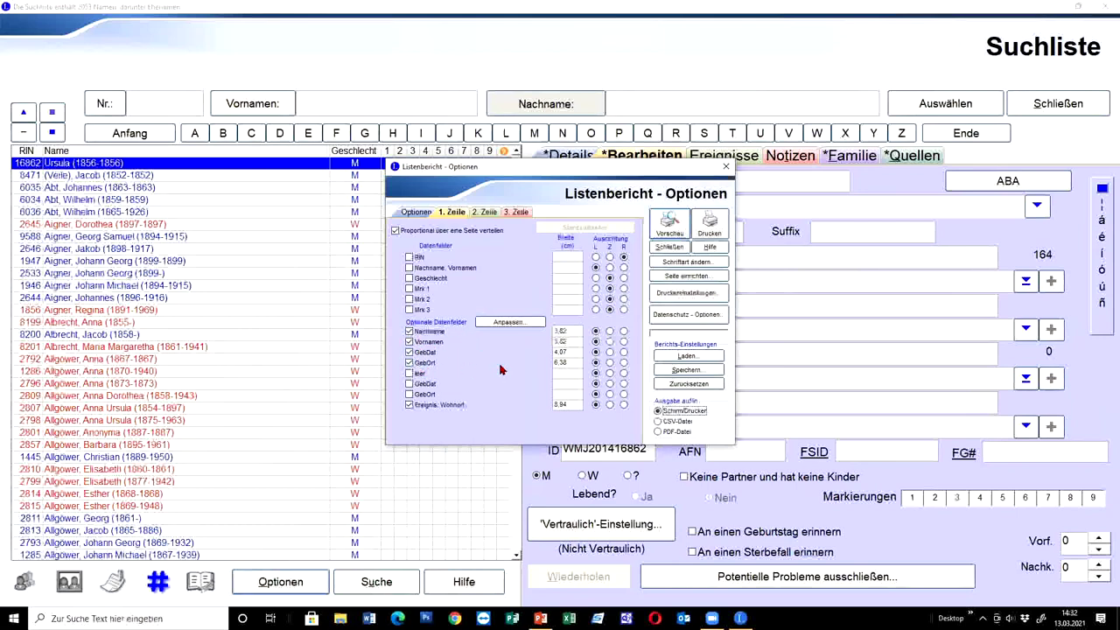
click(513, 323)
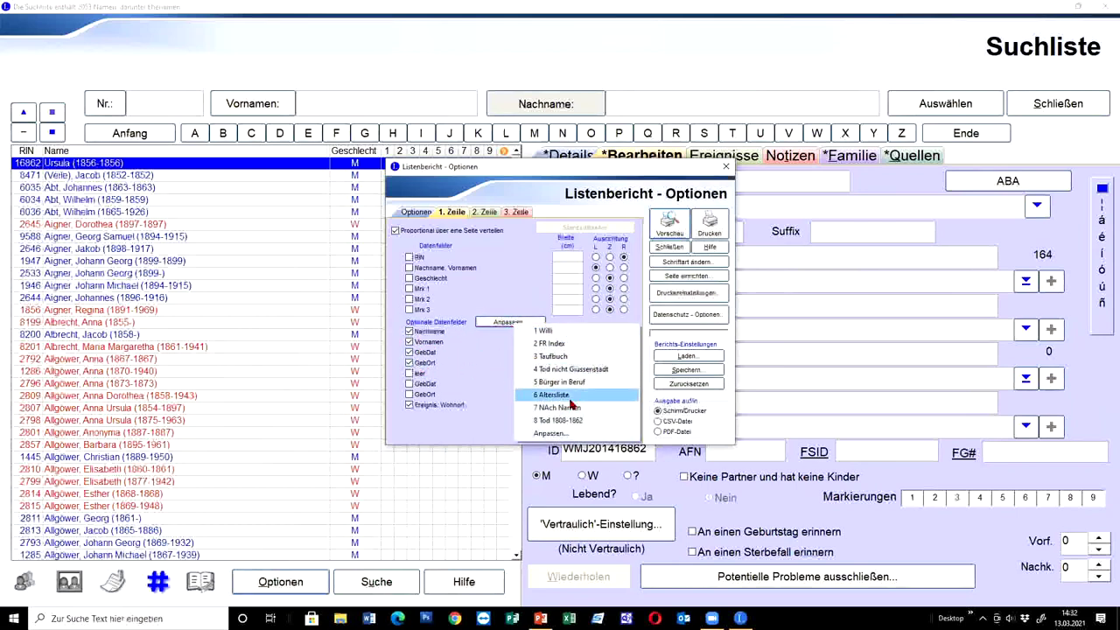
click(550, 434)
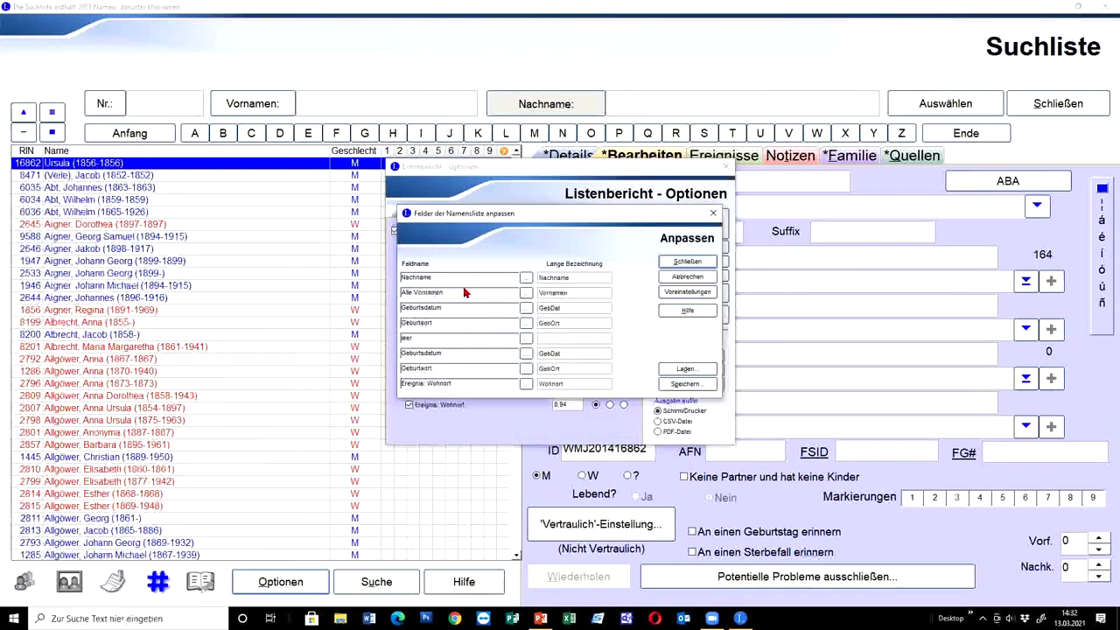
click(687, 262)
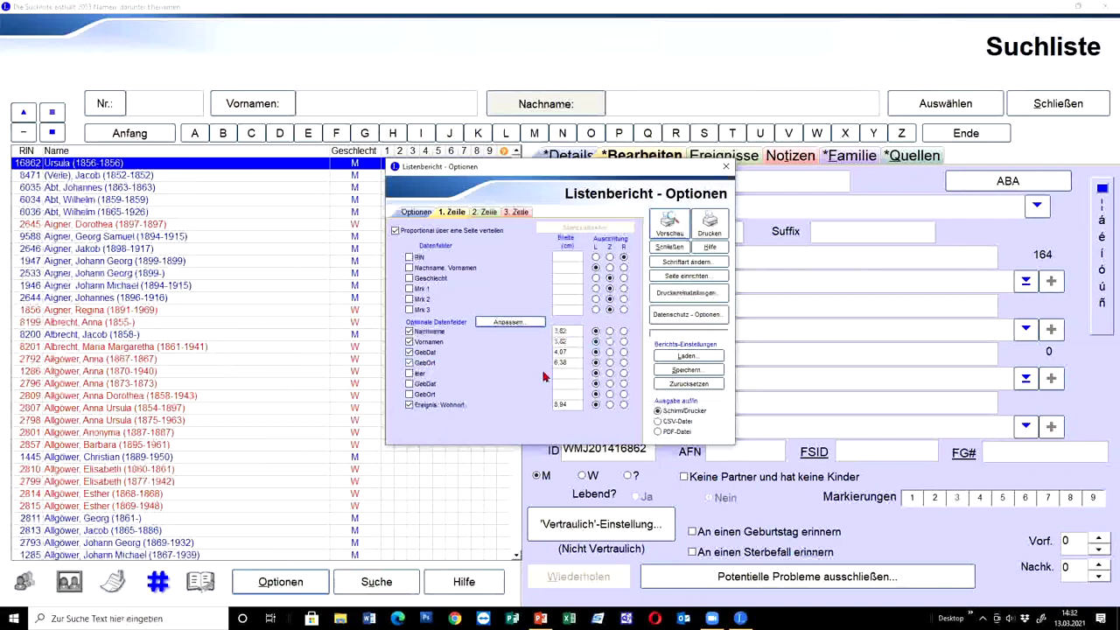
Step: Preview the list report, look through its first pages and close the preview
click(669, 225)
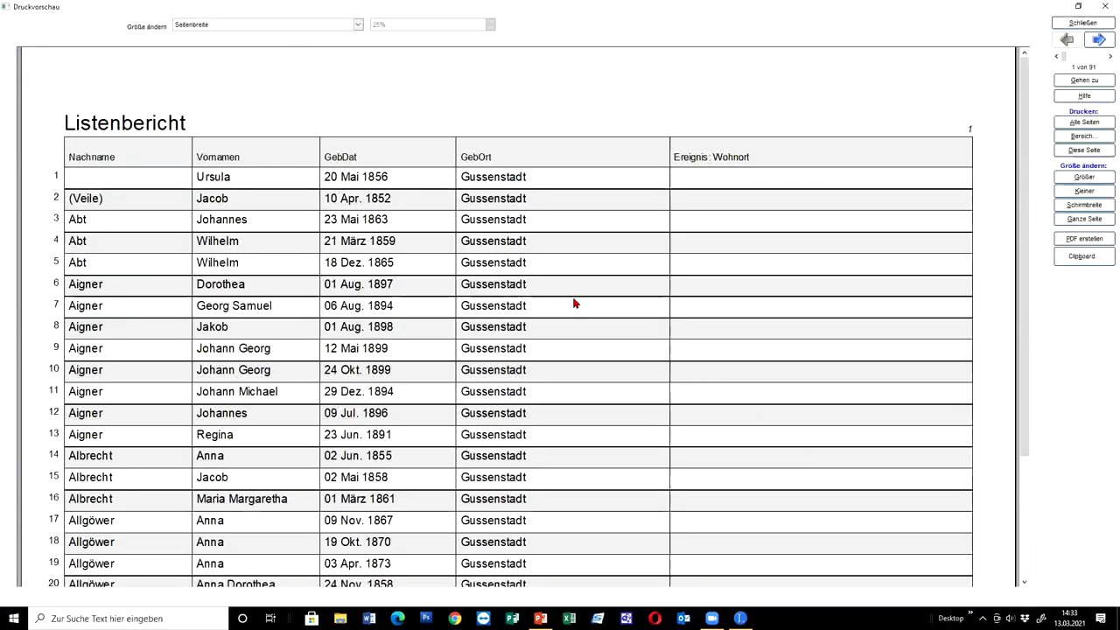
scroll(536, 226, down, 10)
scroll(535, 226, up, 10)
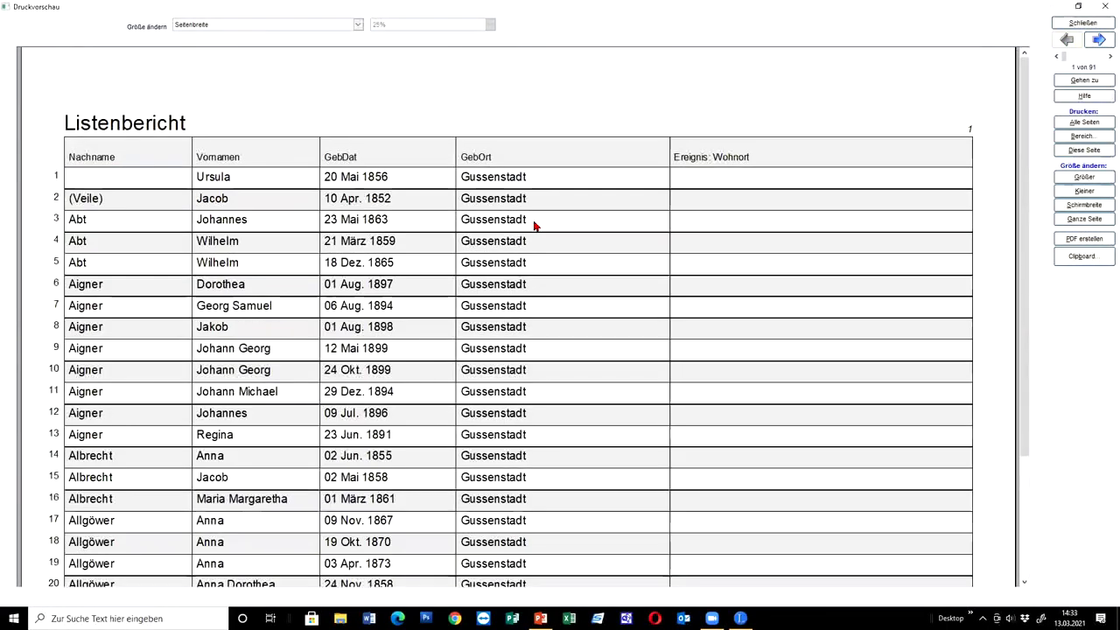
scroll(535, 225, down, 15)
scroll(535, 226, up, 5)
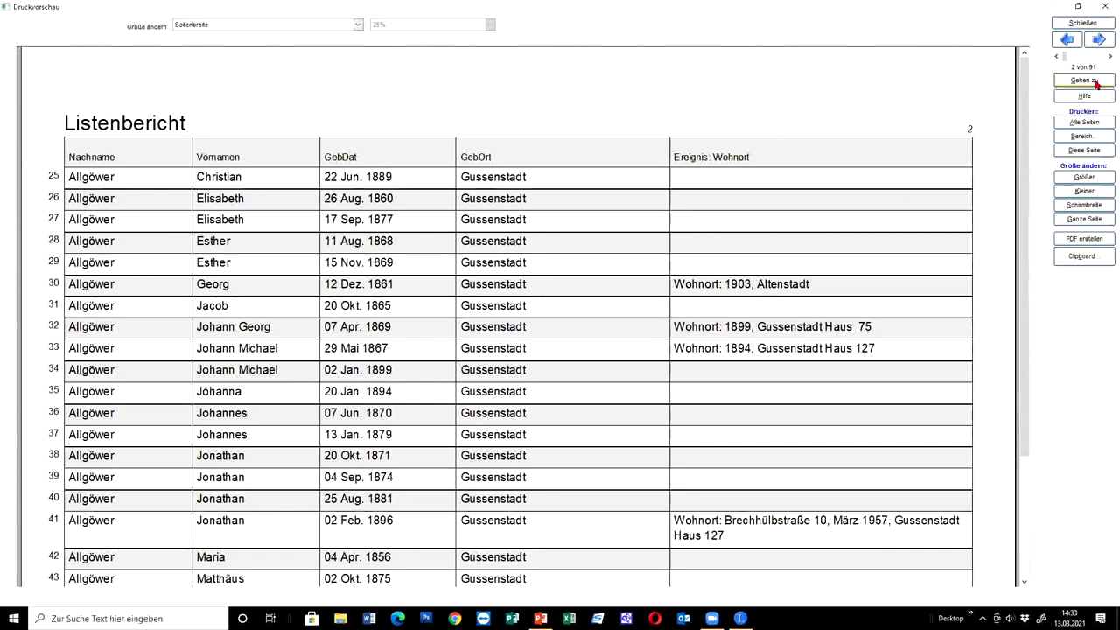
click(1082, 23)
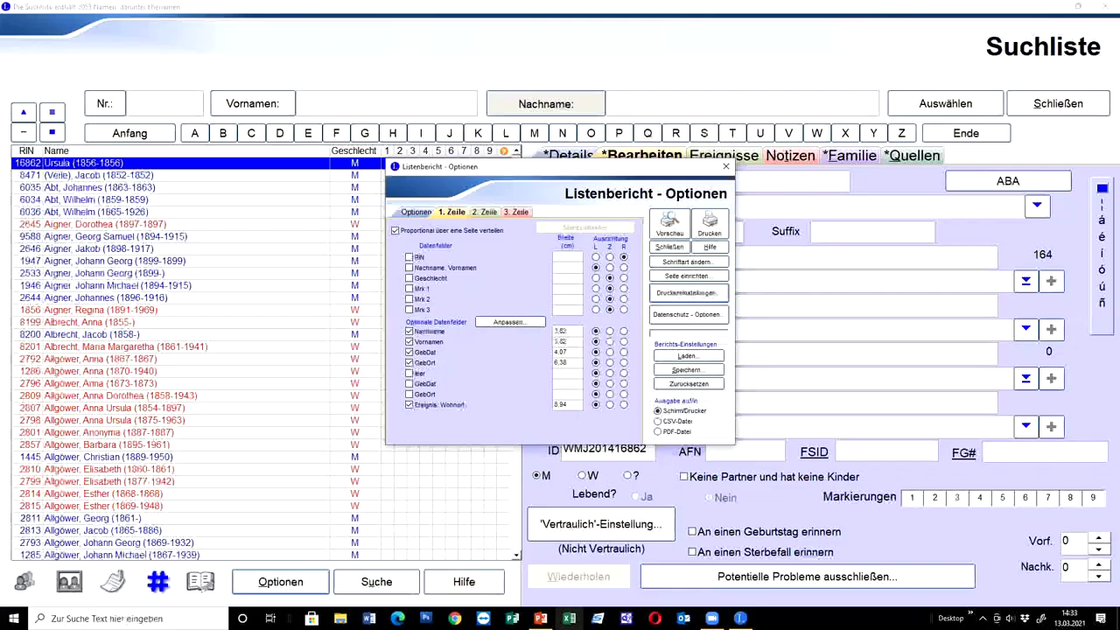
Step: Leave the list report and search list, set the date display format to 1953-11-21 in the program settings and save
click(669, 249)
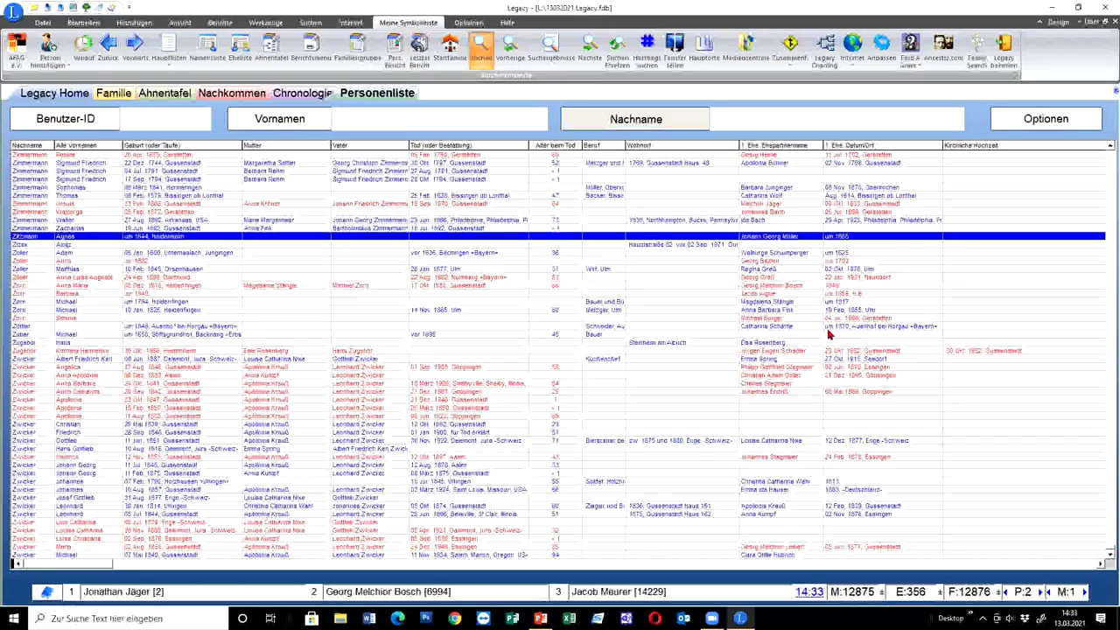
click(1032, 106)
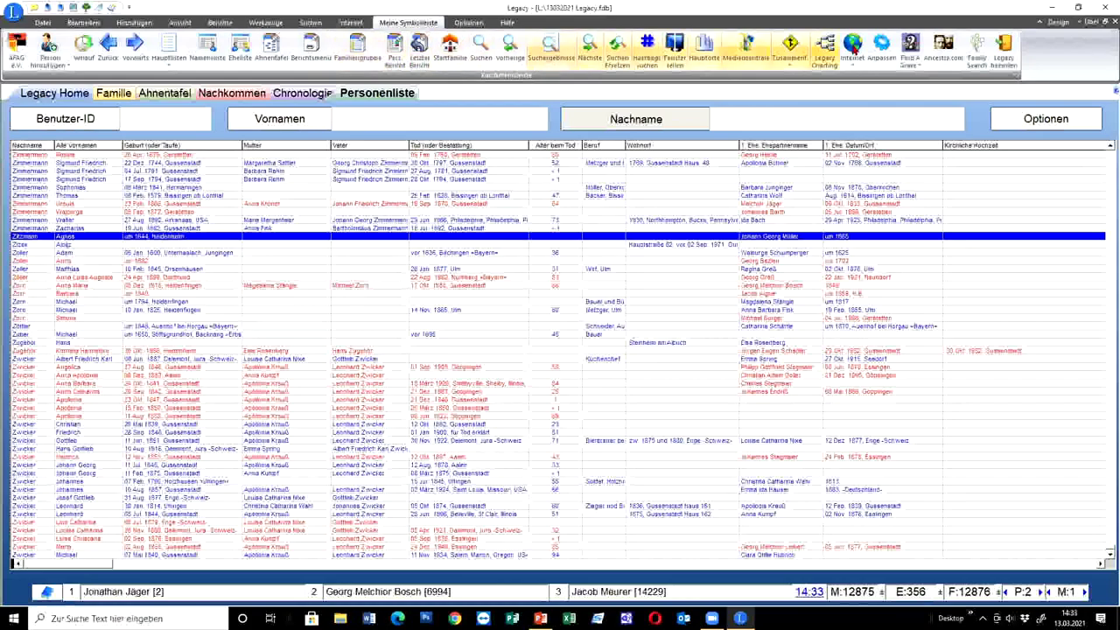
click(880, 54)
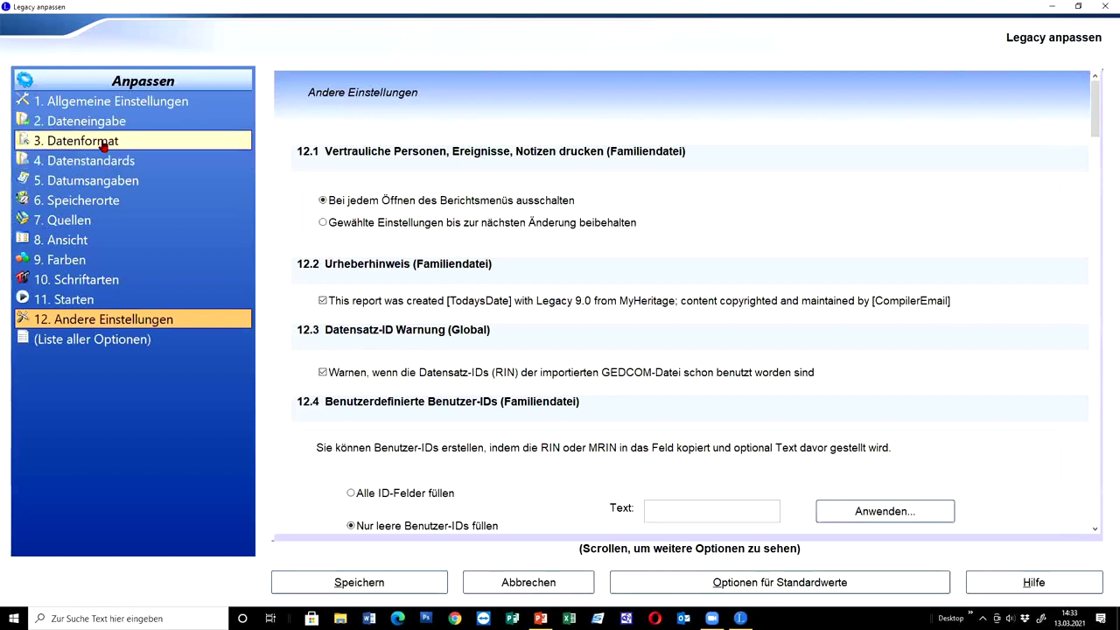
click(105, 181)
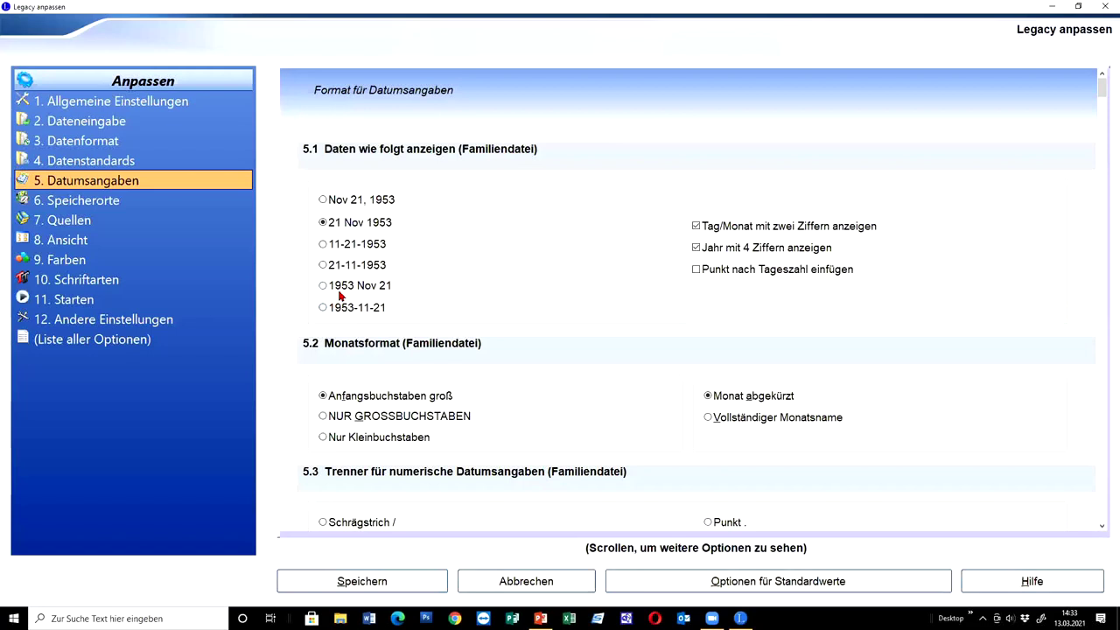
click(321, 308)
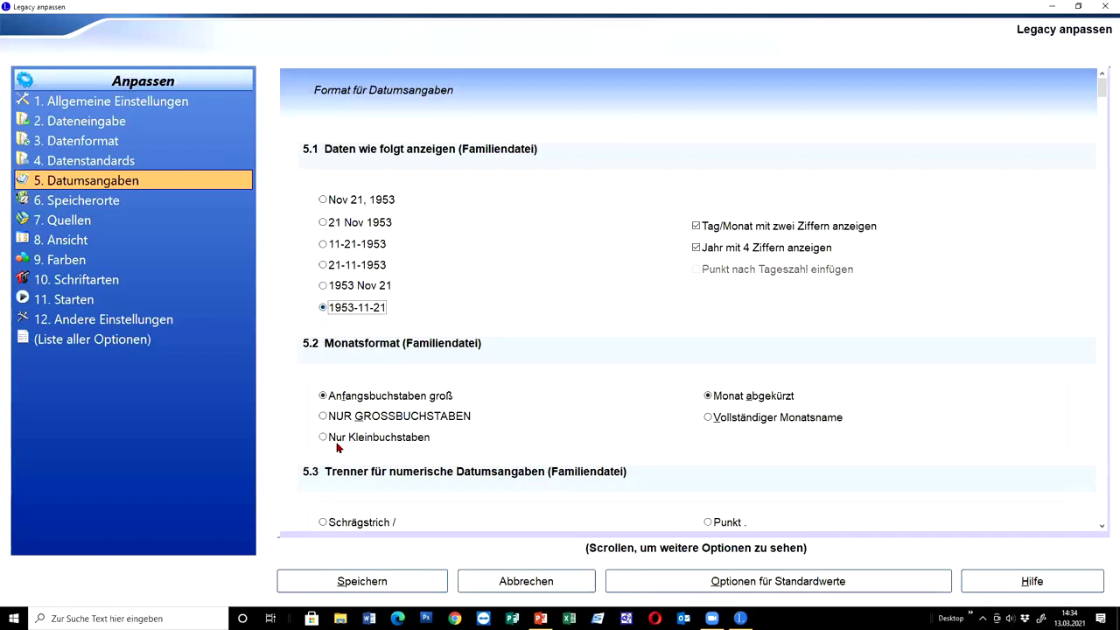
click(408, 581)
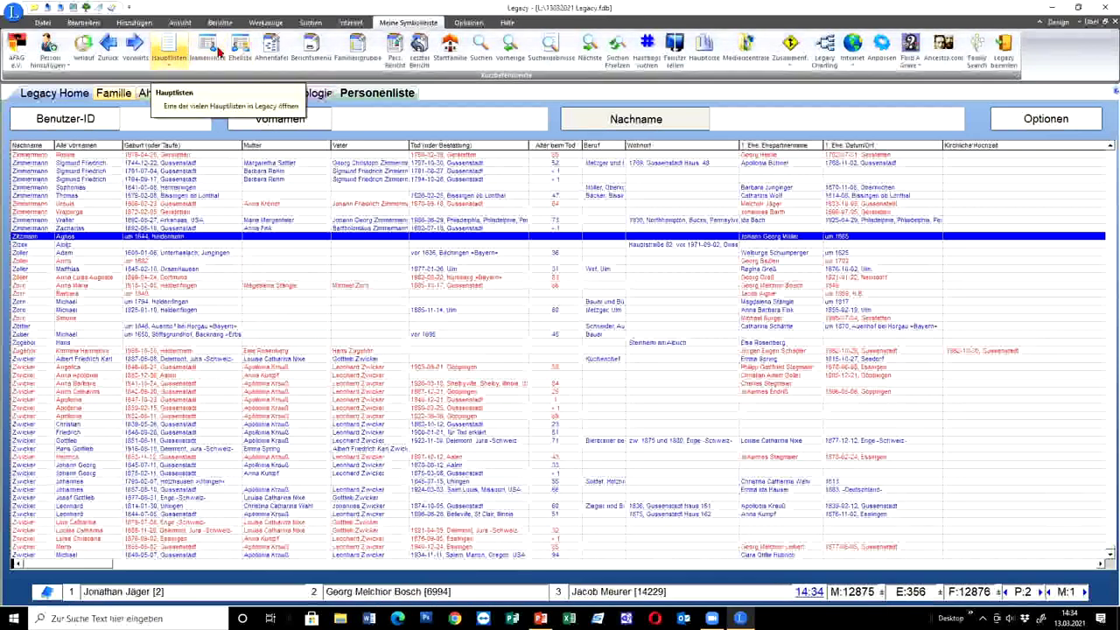
Step: Reopen the search results list and bring up its list report print options
click(510, 48)
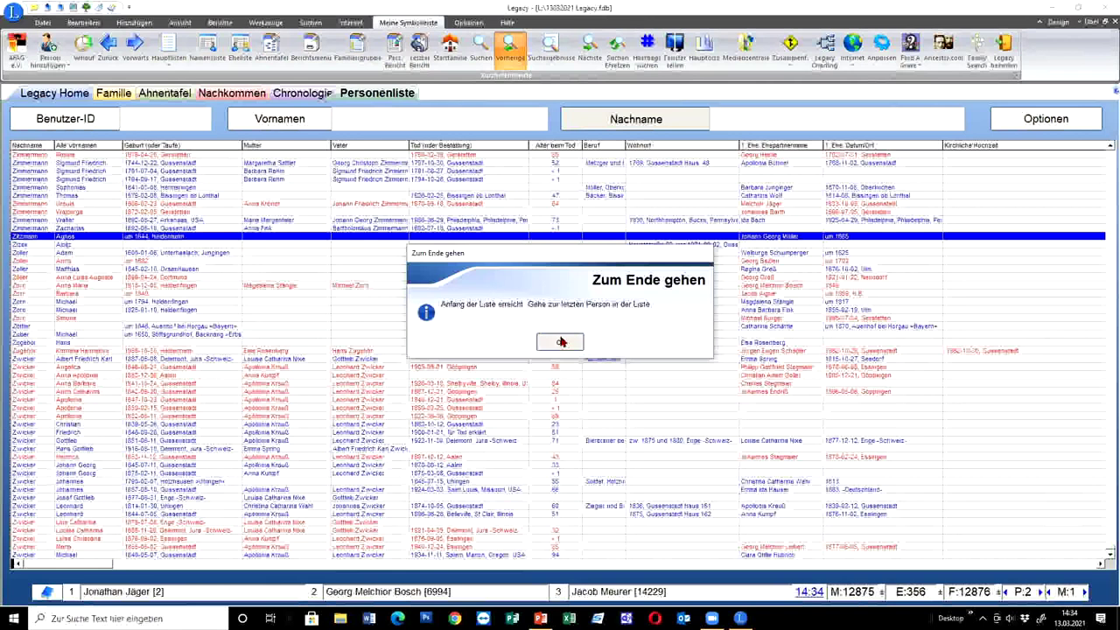
click(558, 341)
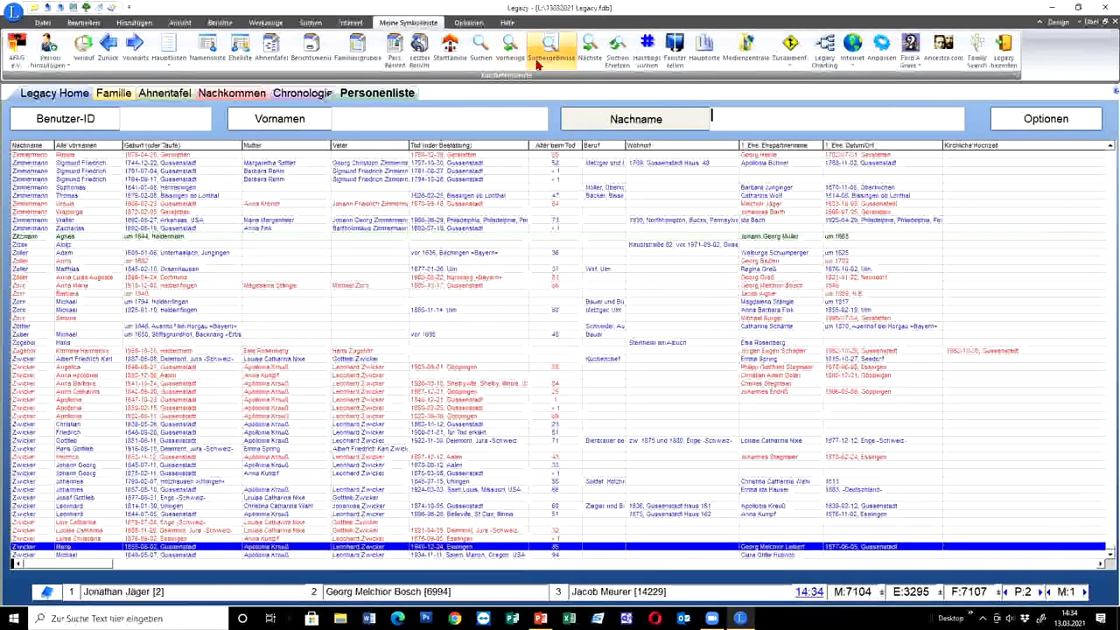
click(537, 63)
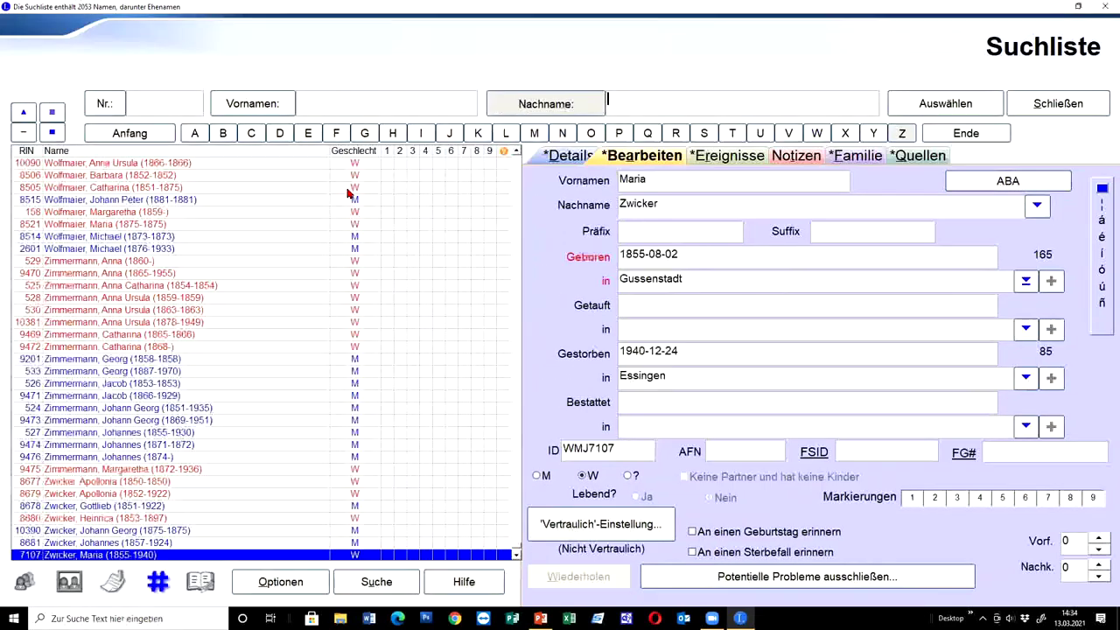
click(289, 582)
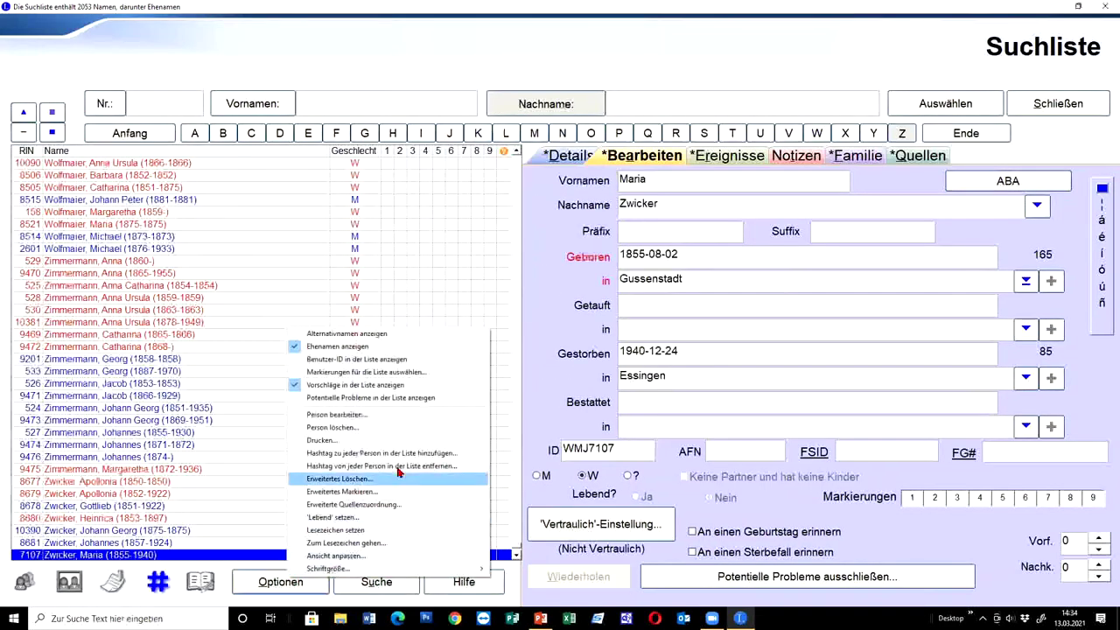
click(367, 441)
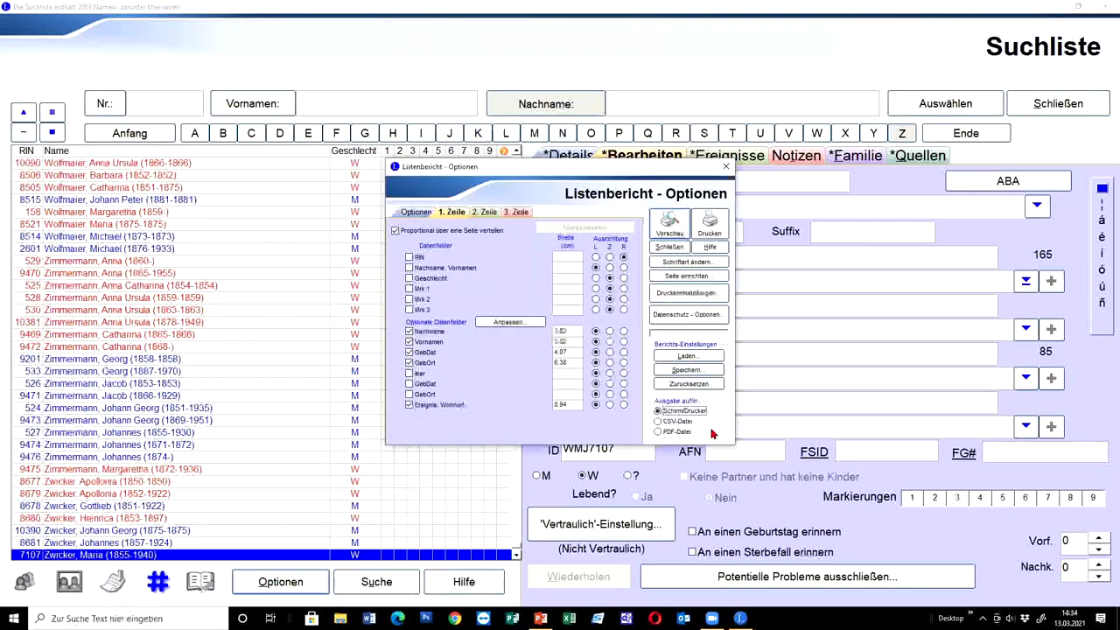
Step: Export the list report as a CSV file named "geburten 1851bis1899 Gus" in the Downloads folder
click(657, 422)
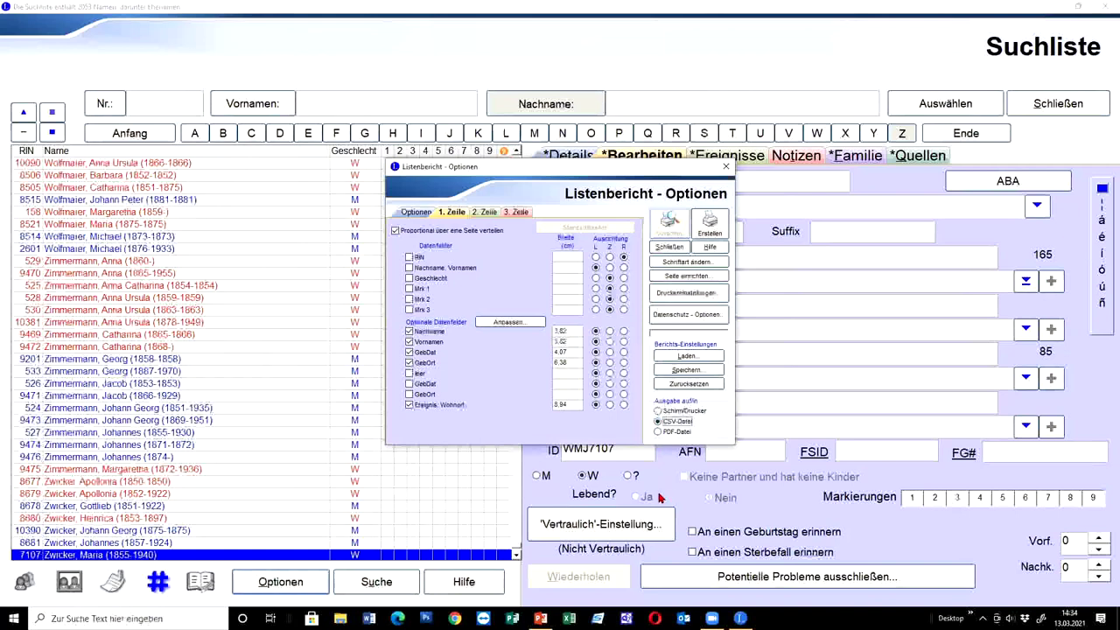
click(707, 226)
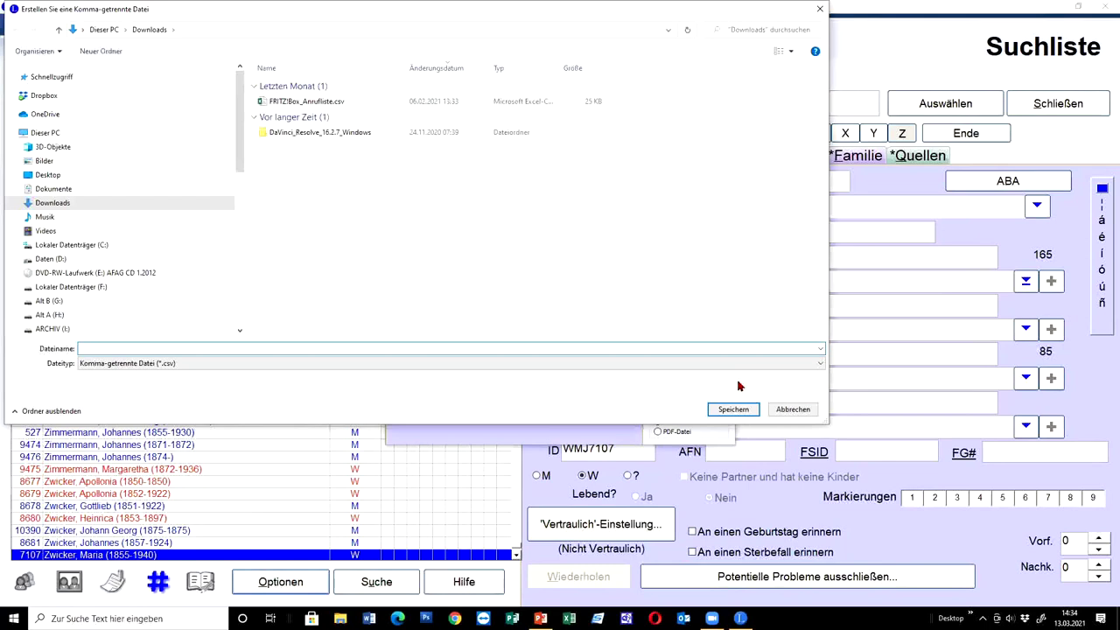
text(geburten 185)
text(1bis1899 Gus)
click(743, 409)
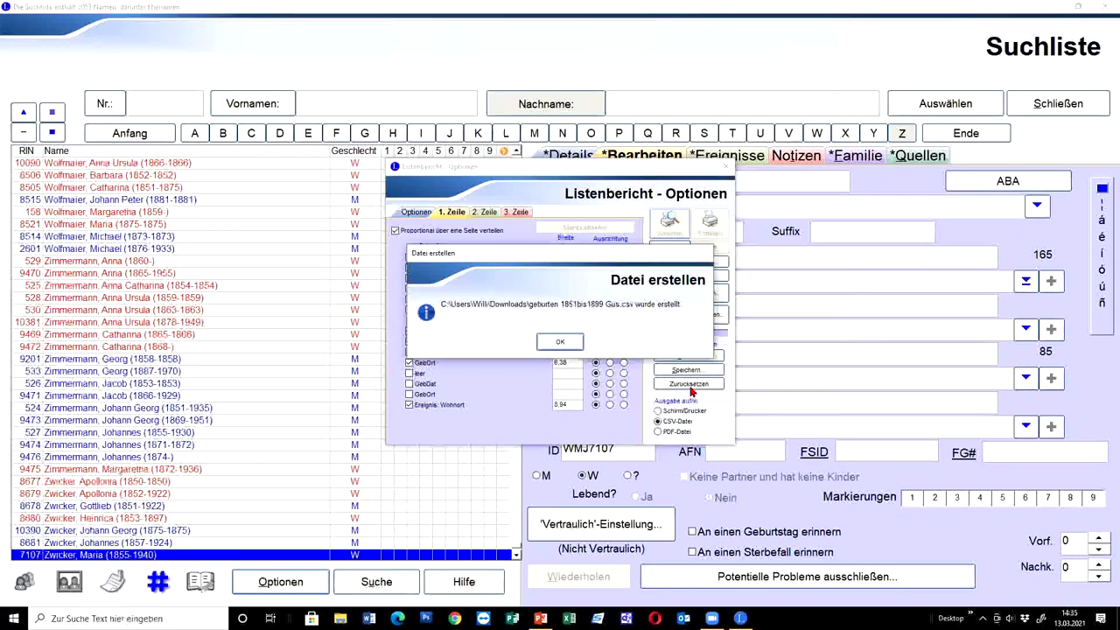
click(560, 341)
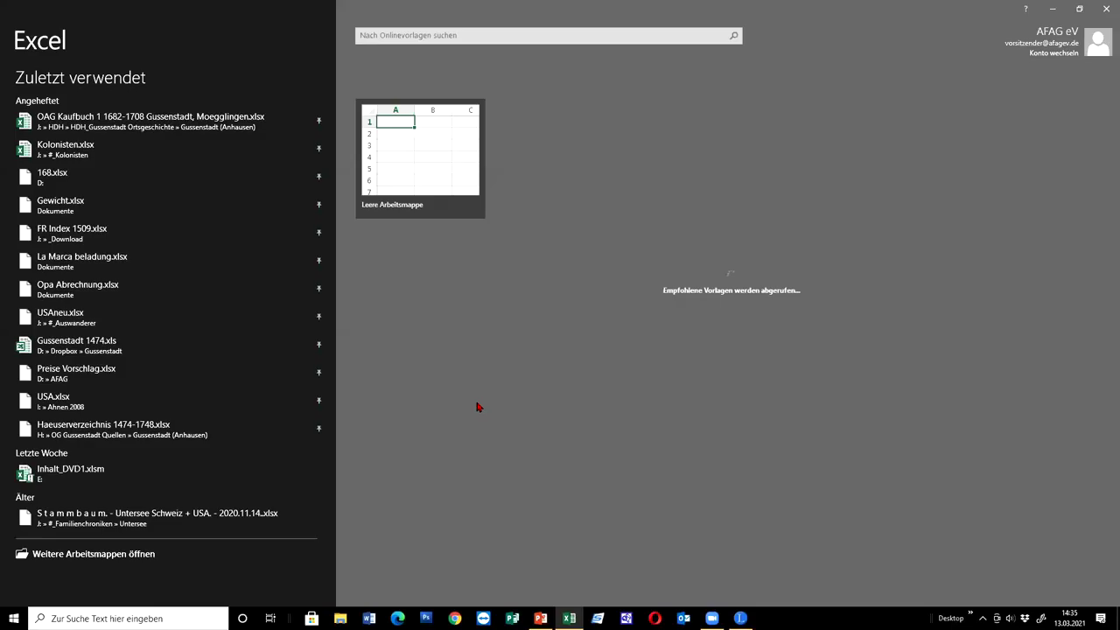
Step: Create a blank workbook in Excel and start a text import of the exported births CSV from the Downloads folder
click(420, 142)
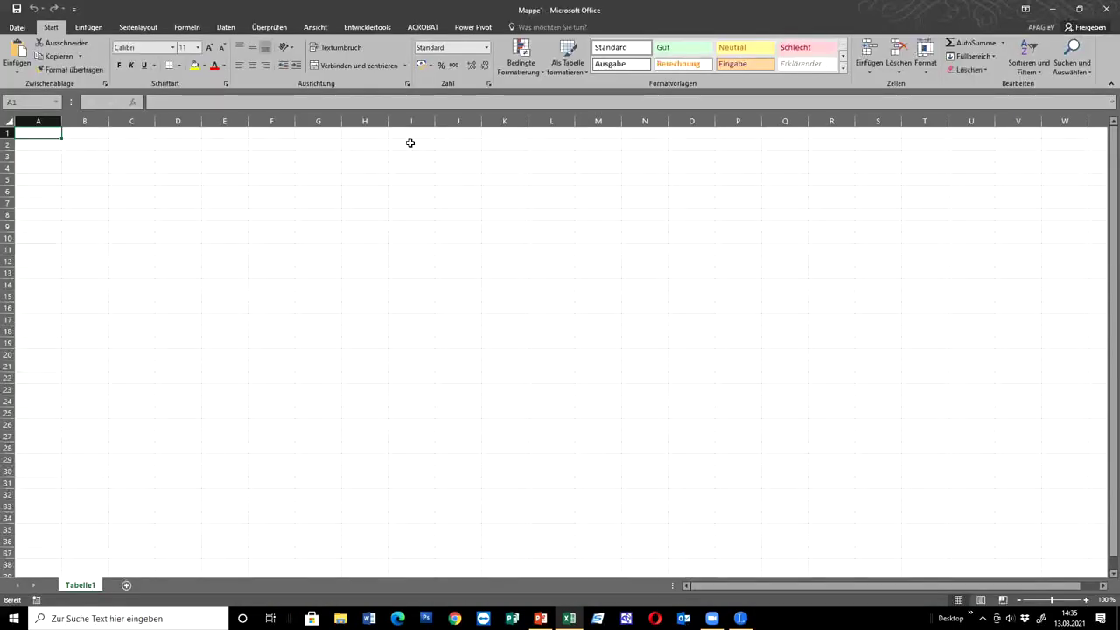
click(91, 28)
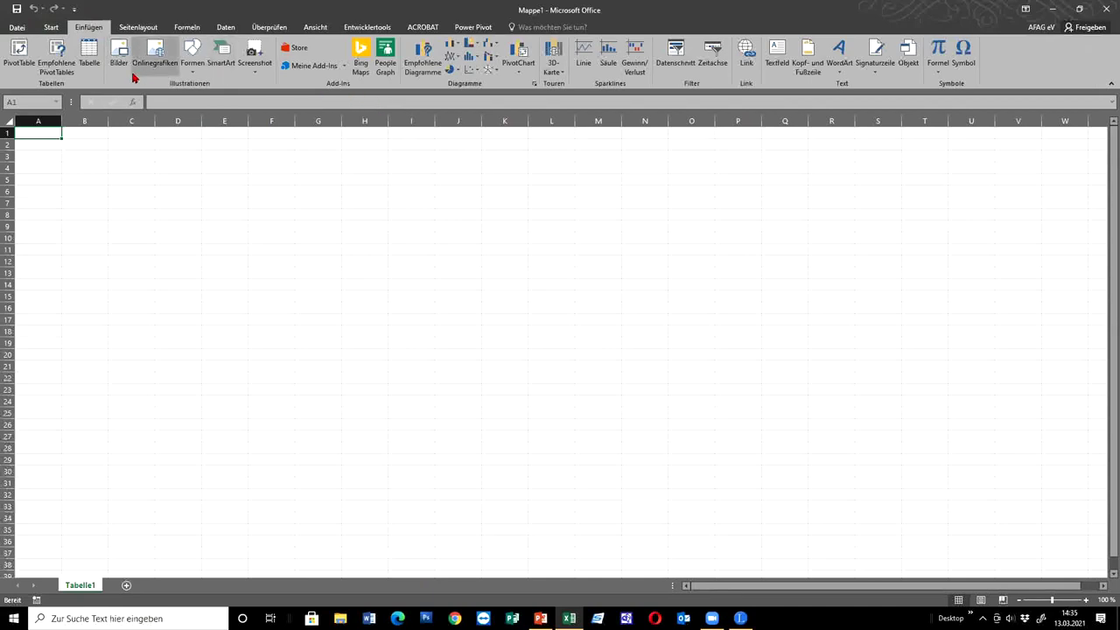
scroll(87, 72, down, 3)
click(33, 70)
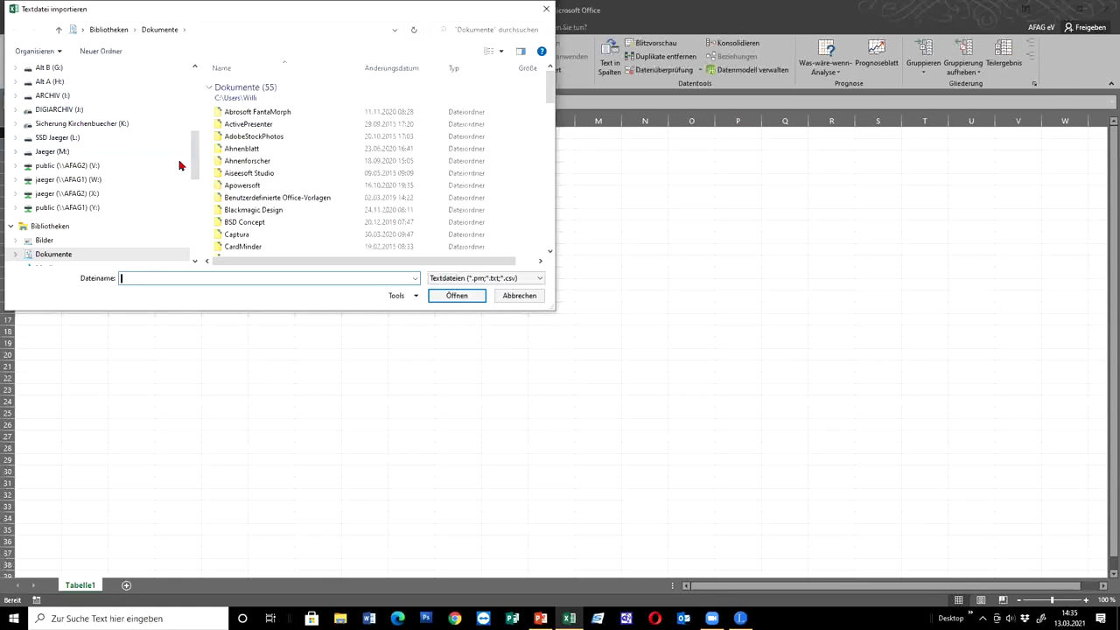
drag(193, 154, 196, 94)
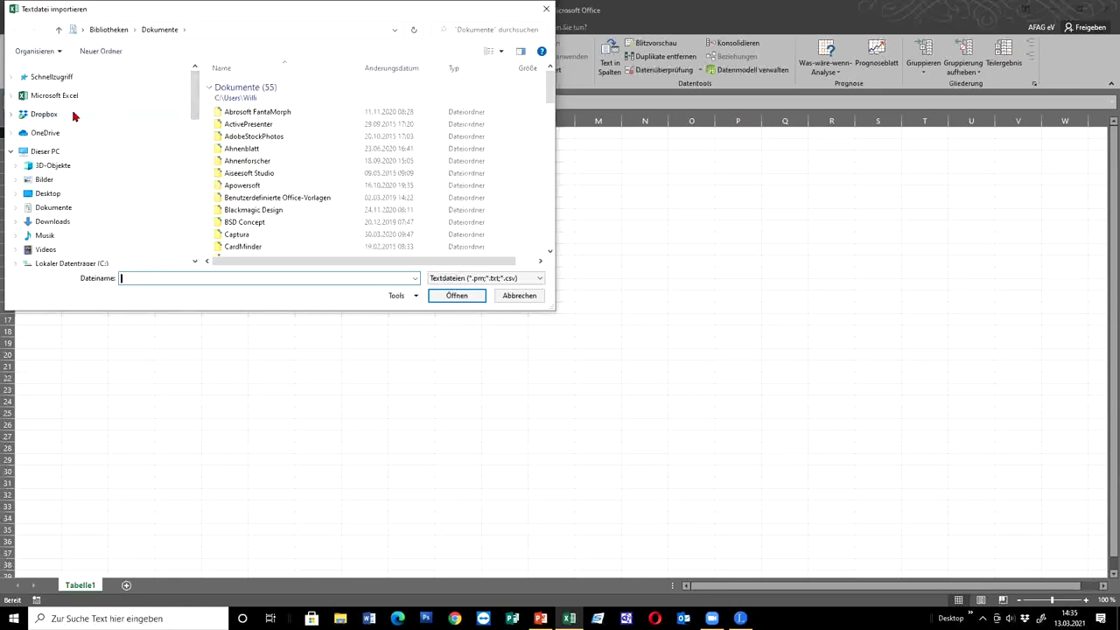
click(67, 221)
click(278, 103)
double_click(278, 102)
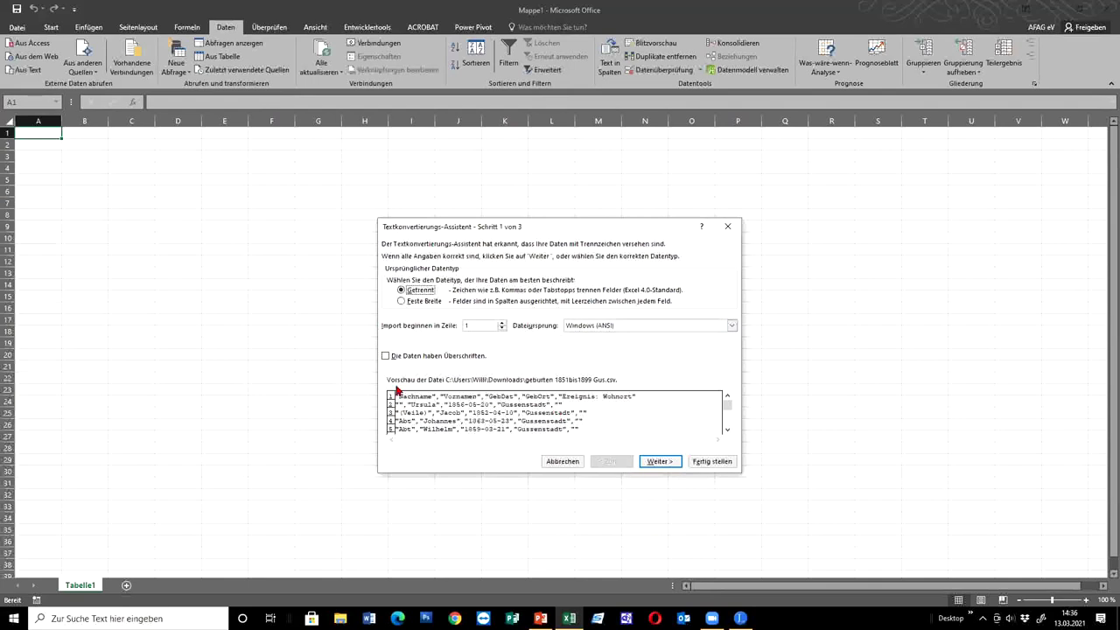
Step: Import the text data with headers, using comma instead of tab as the delimiter, into the blank worksheet
click(384, 356)
click(660, 462)
click(391, 300)
click(390, 278)
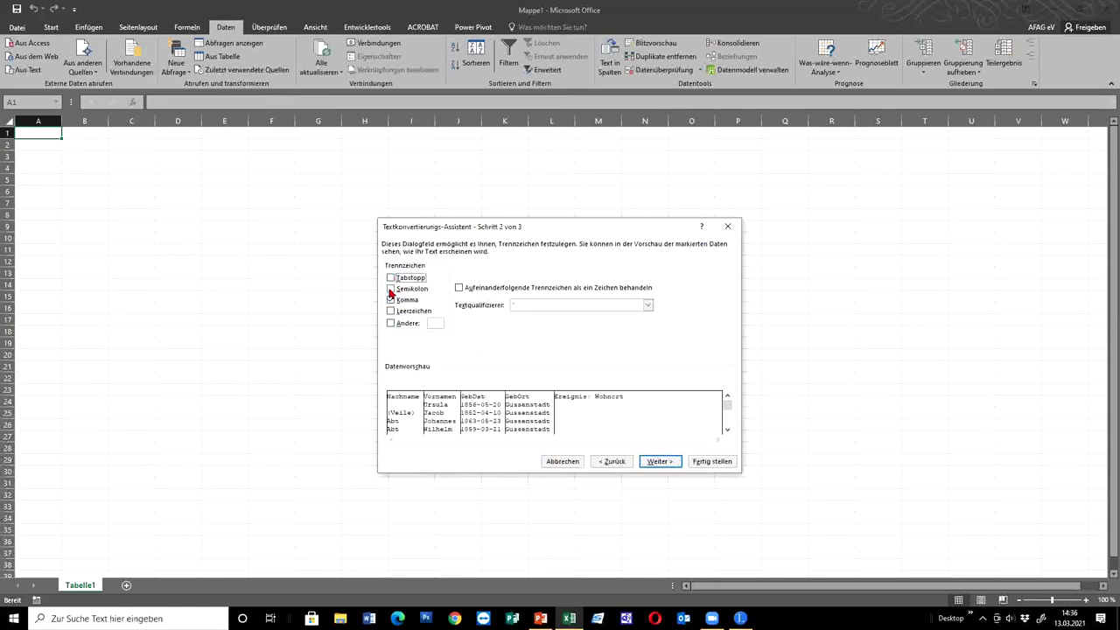
click(660, 462)
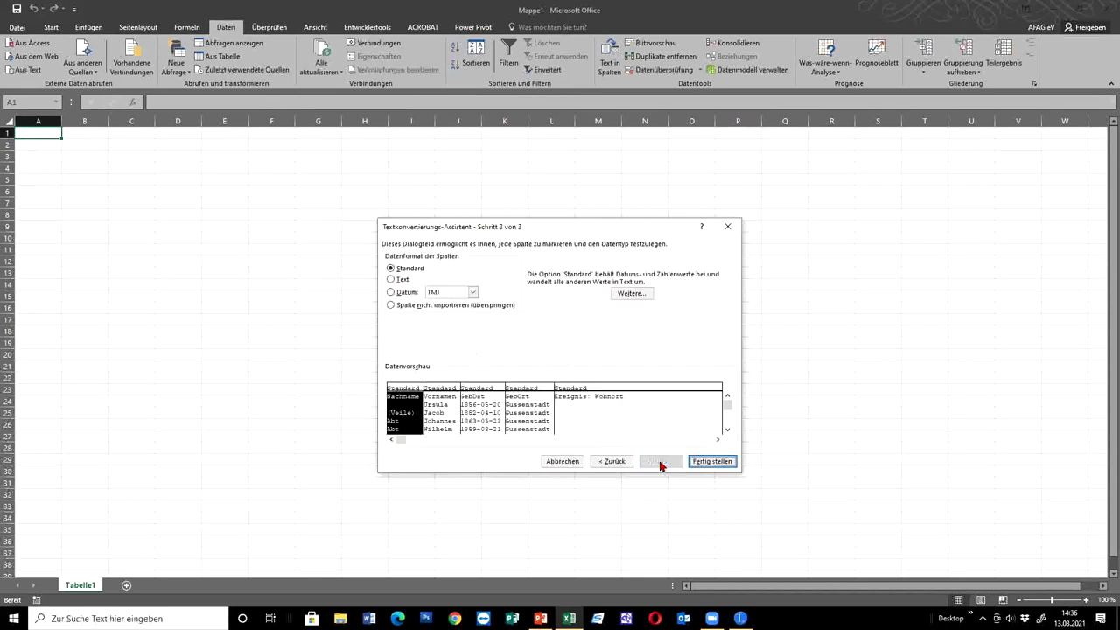
click(710, 461)
click(625, 412)
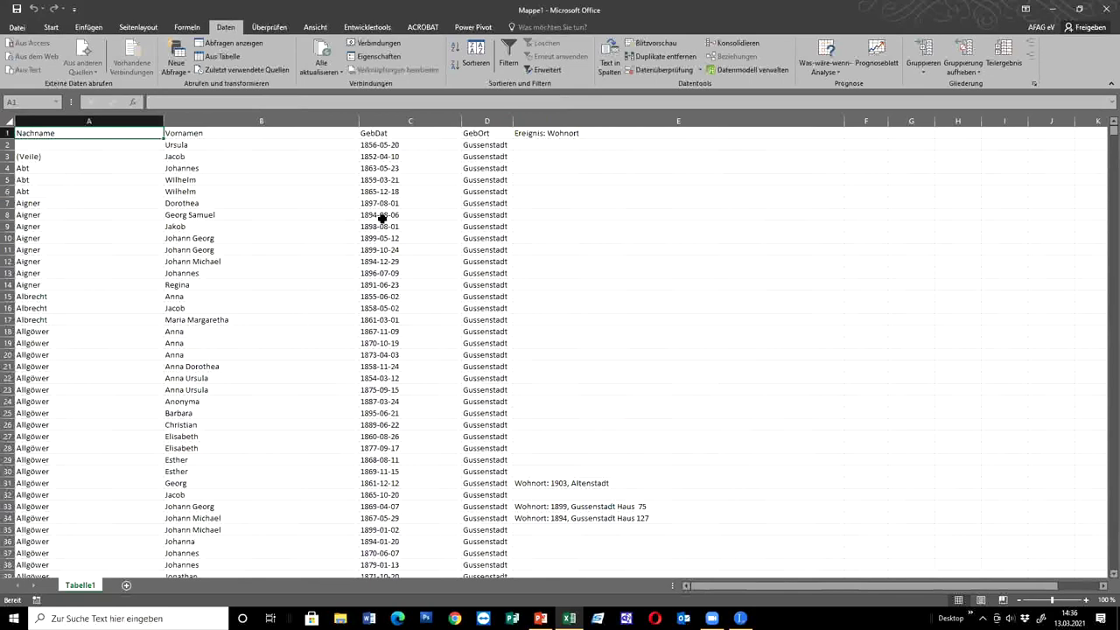
Step: Examine the GebDat column and the rows of the imported table, then close the workbook
click(389, 121)
scroll(383, 372, down, 10)
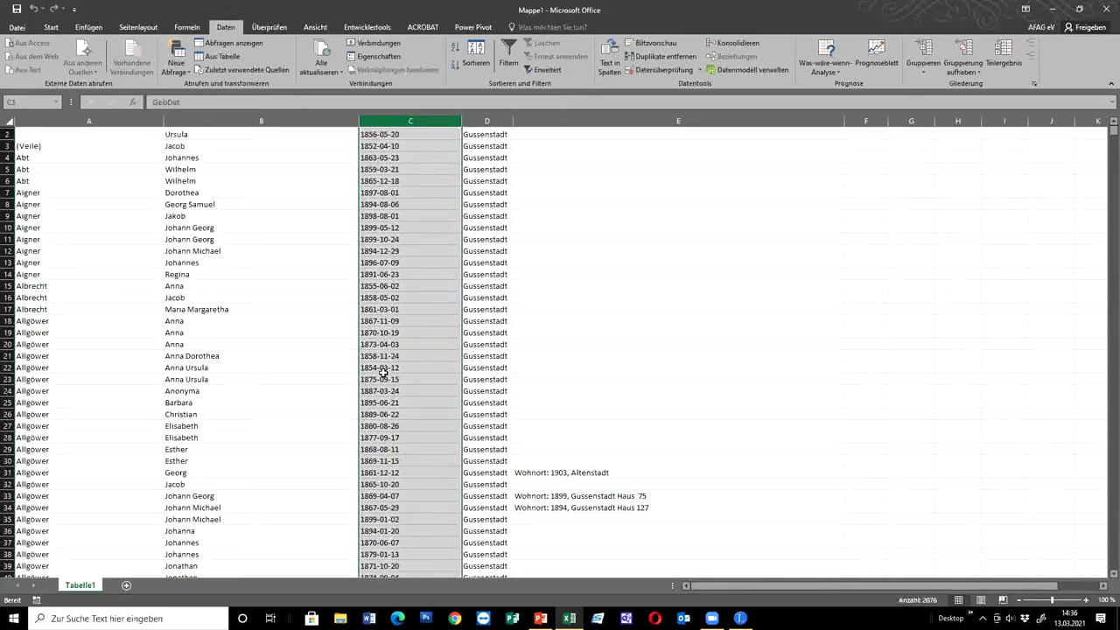
scroll(376, 358, up, 10)
click(12, 119)
scroll(682, 279, down, 20)
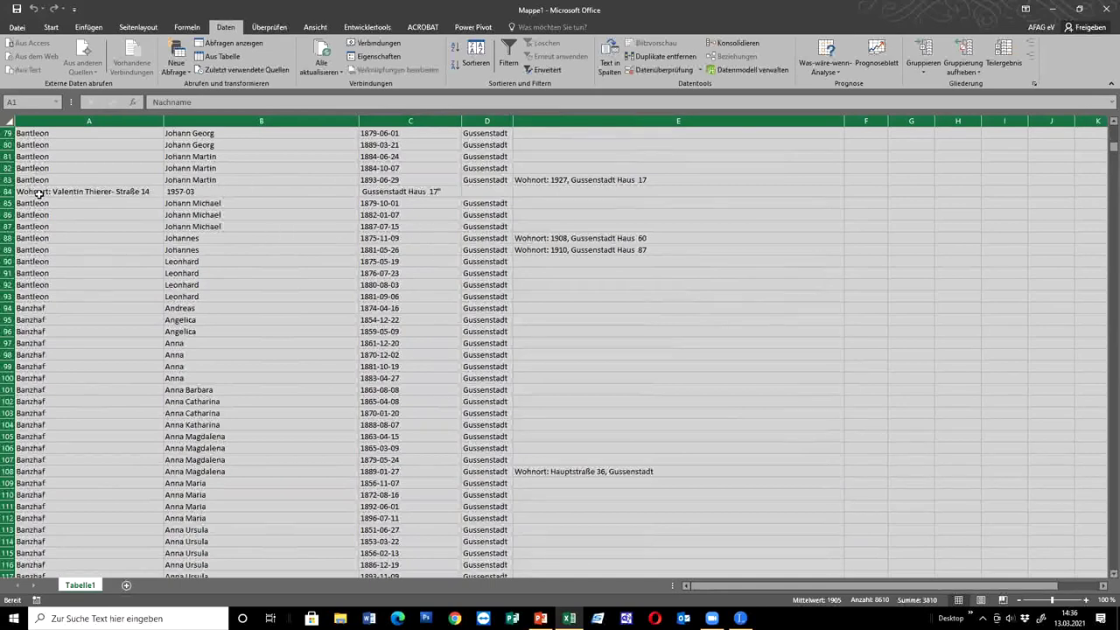
scroll(548, 248, up, 1)
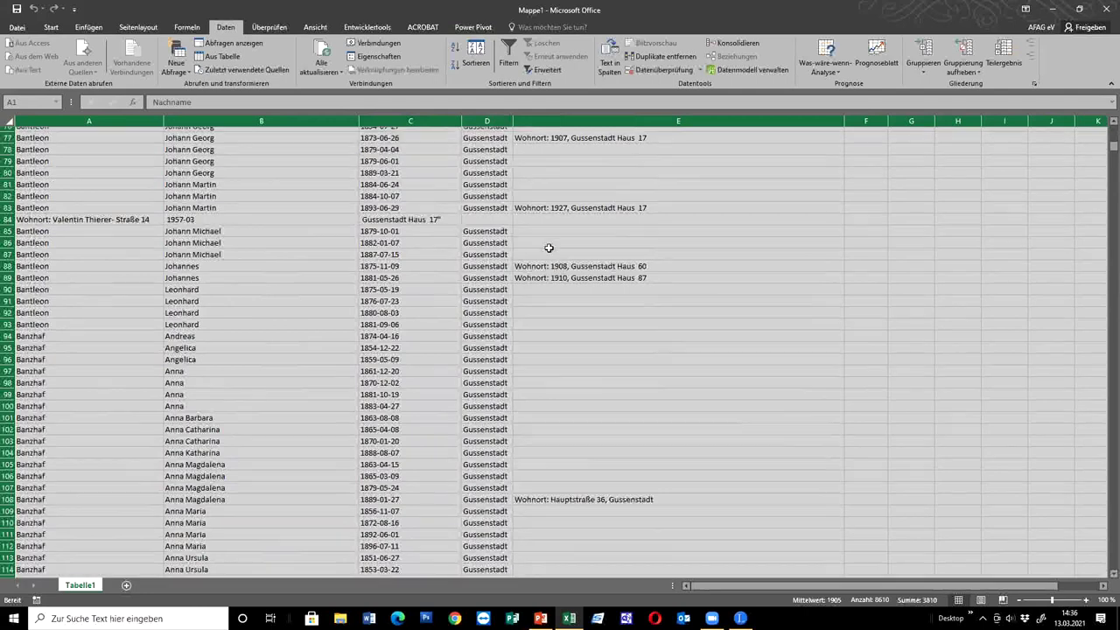
scroll(549, 248, up, 13)
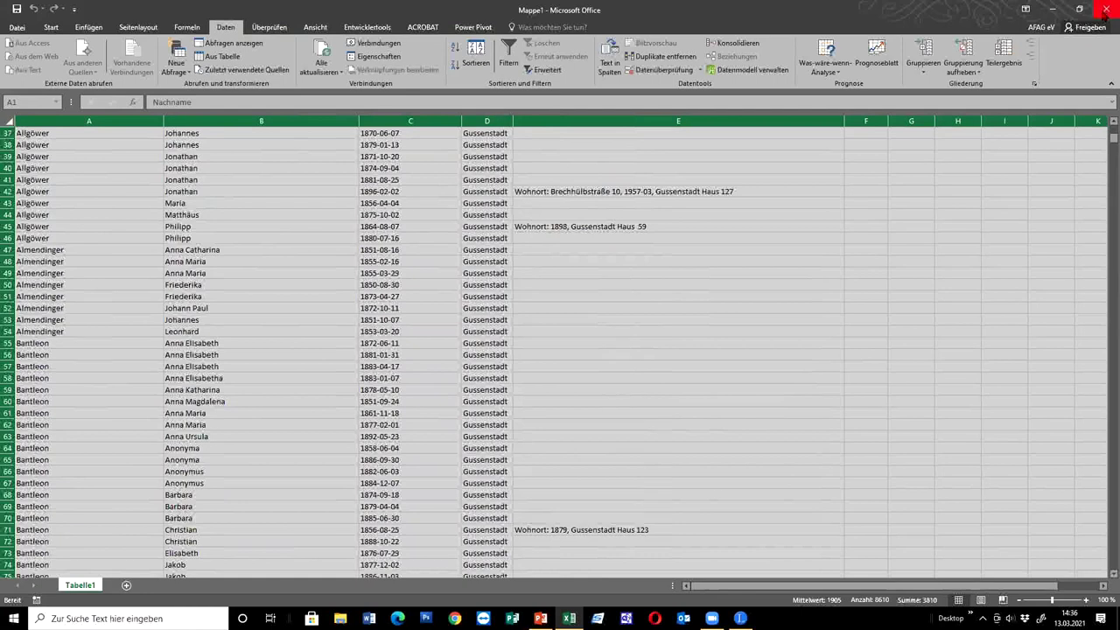
click(1106, 9)
click(569, 326)
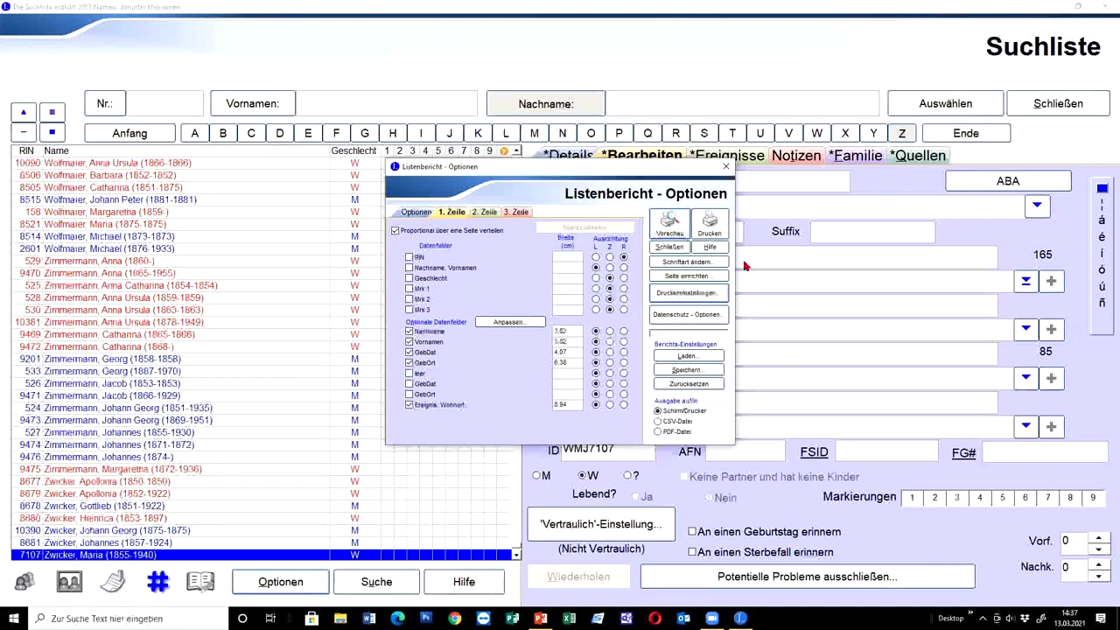
Step: Close the list report options and the search list and switch to the family view
click(673, 246)
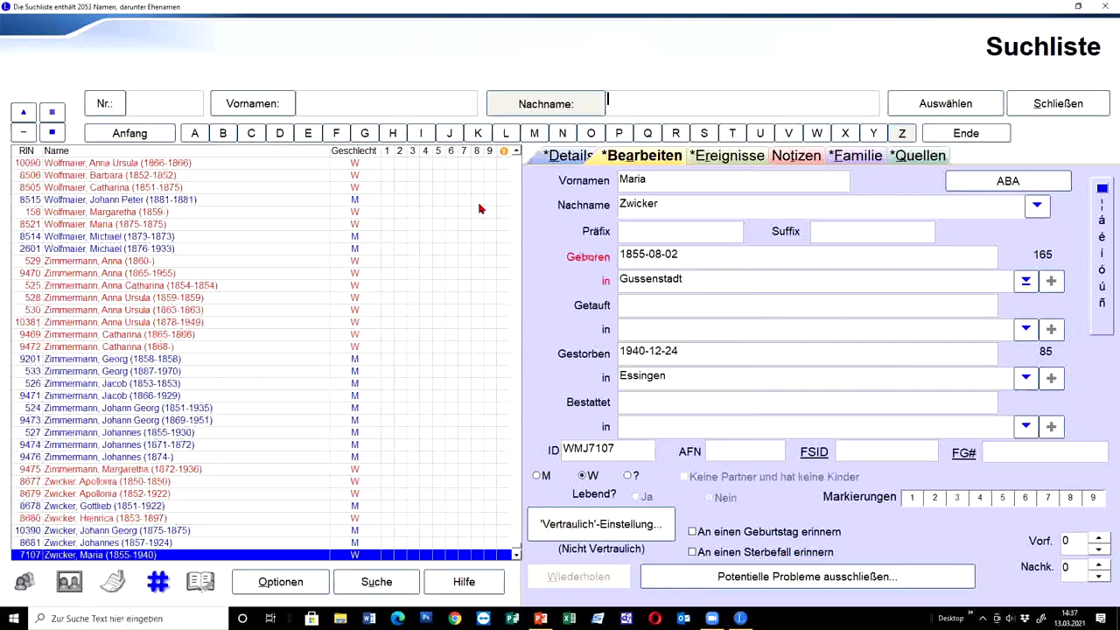
click(1058, 104)
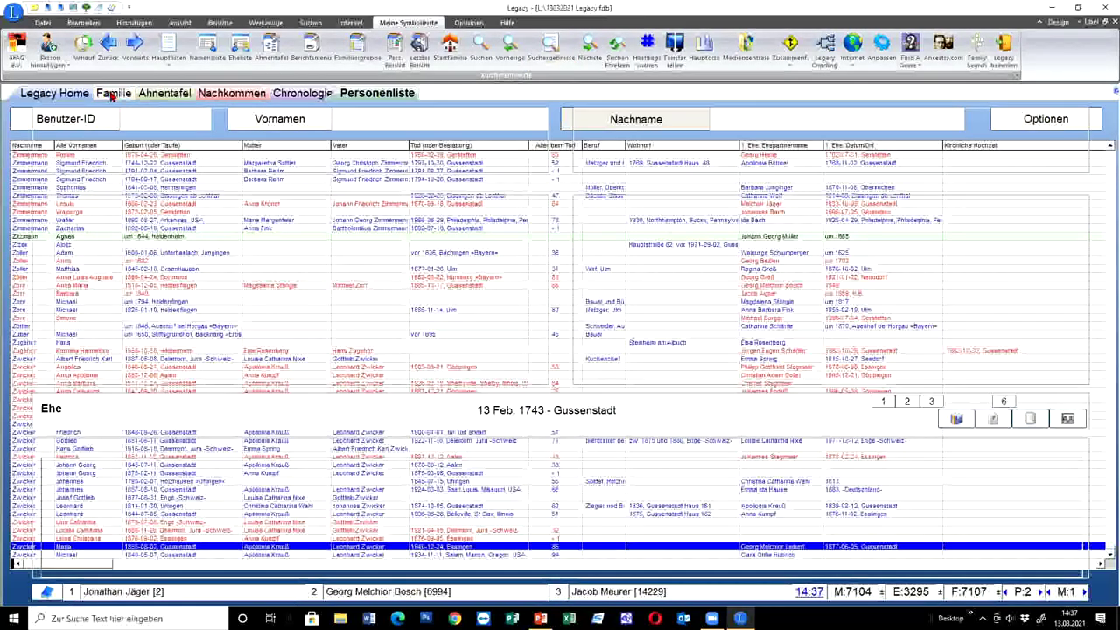
click(111, 94)
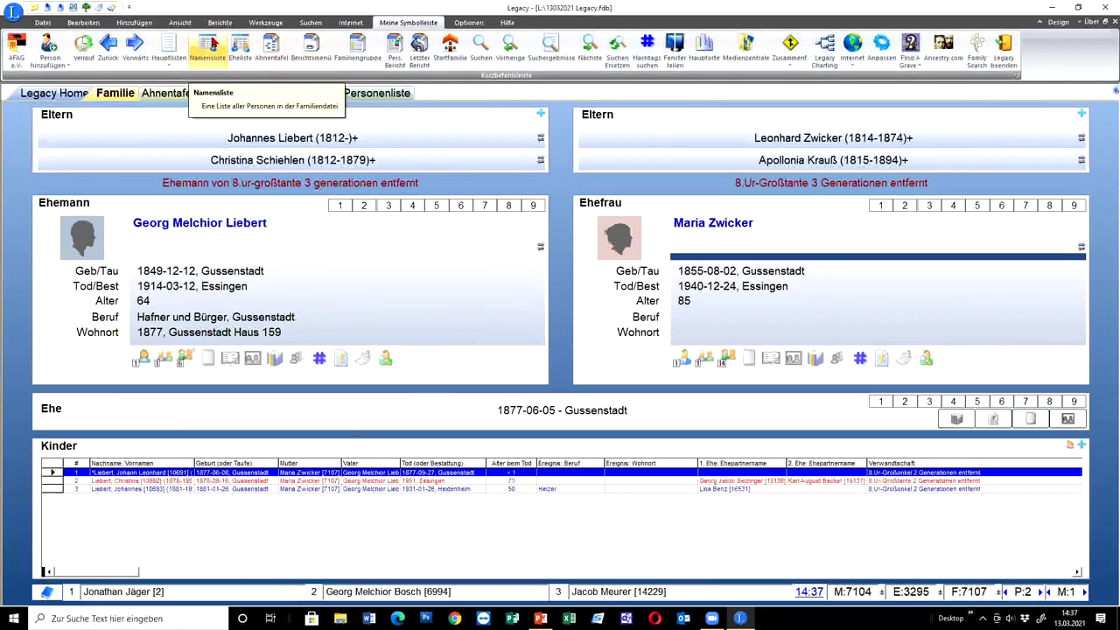
Step: Open the list of all persons and jump to the surnames beginning with "Mutt"
click(212, 43)
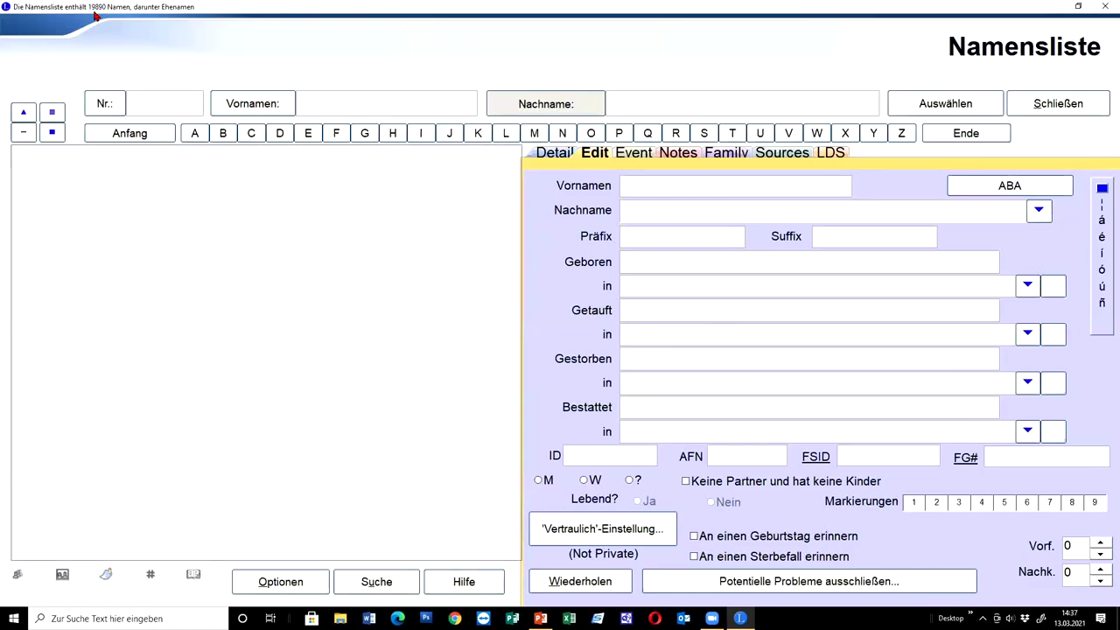
scroll(242, 239, up, 1)
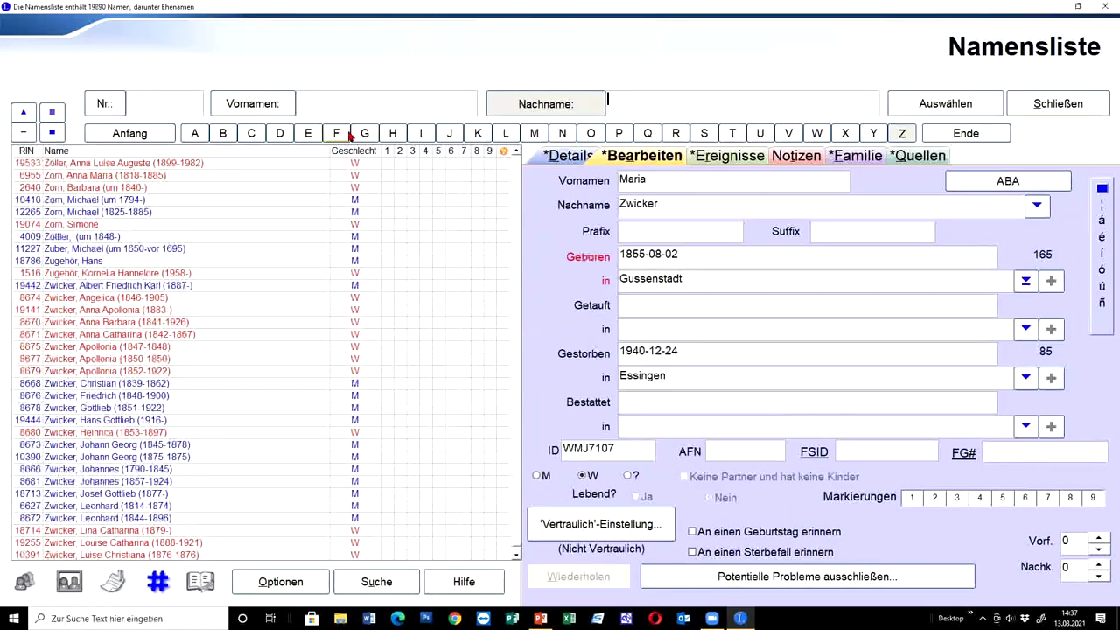
click(537, 133)
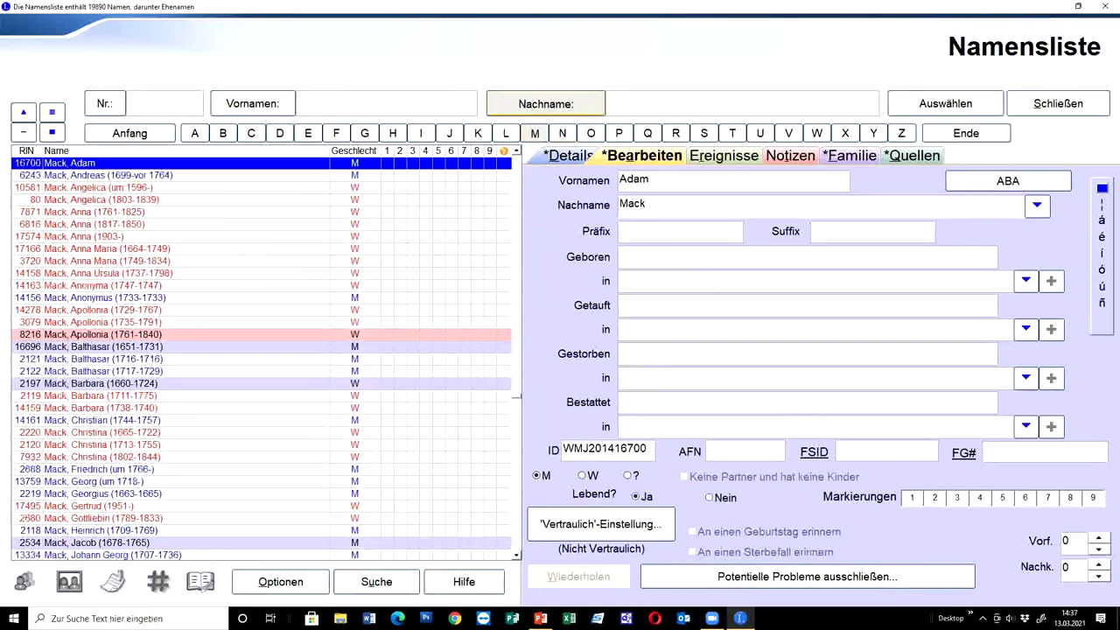
text(tt)
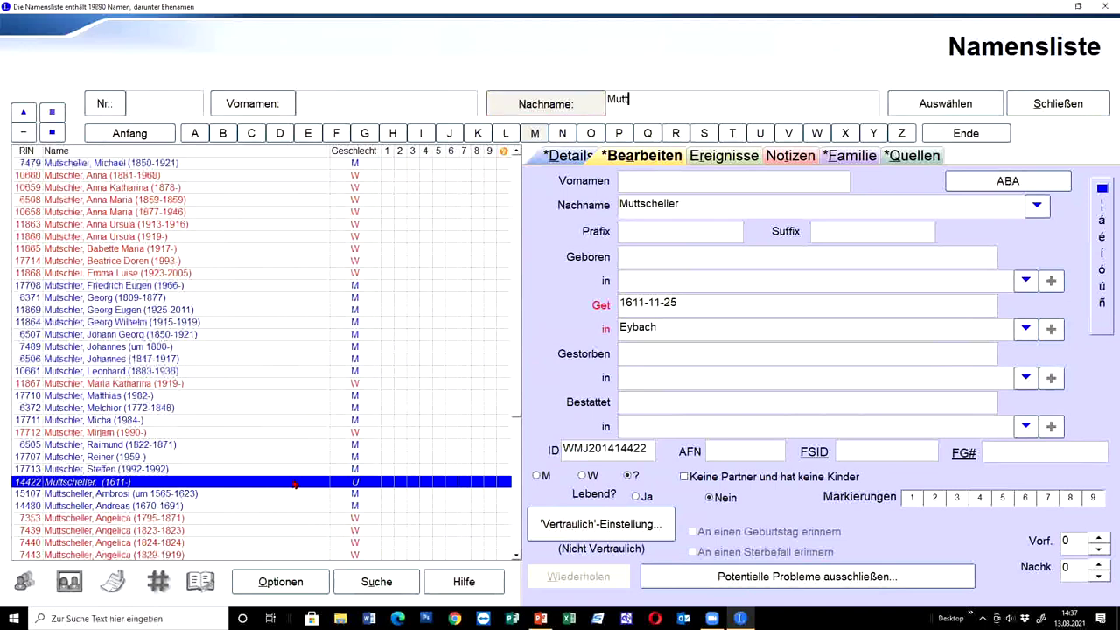
Step: Browse the Muttscheller entries in the name list, select the woman who lived 1816-1880 and return to the family view
scroll(203, 479, down, 4)
scroll(203, 480, down, 7)
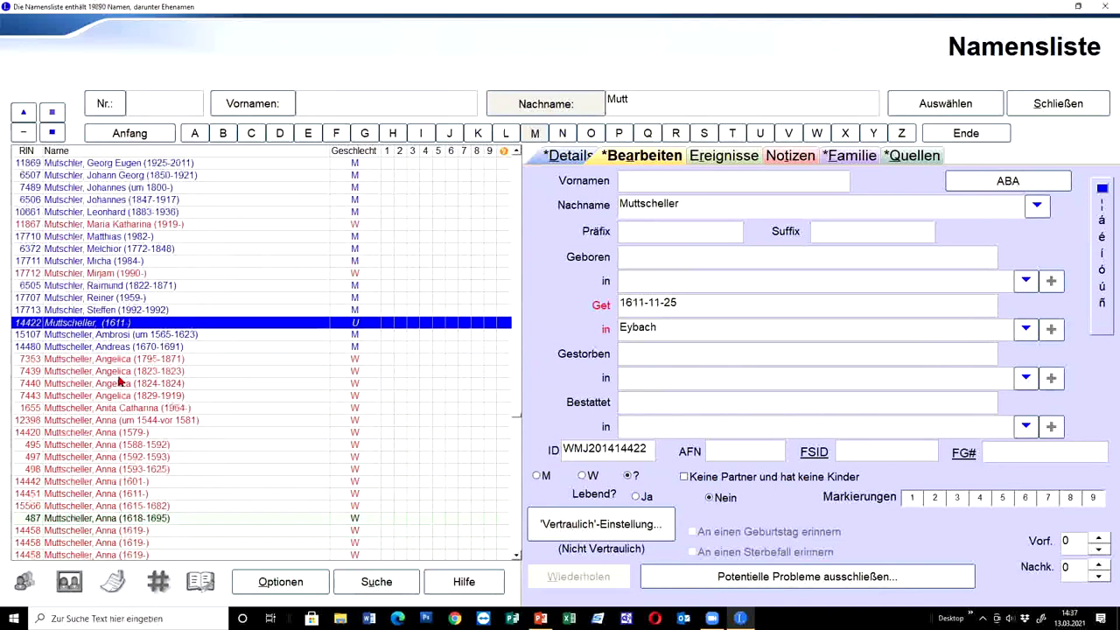
scroll(131, 483, down, 2)
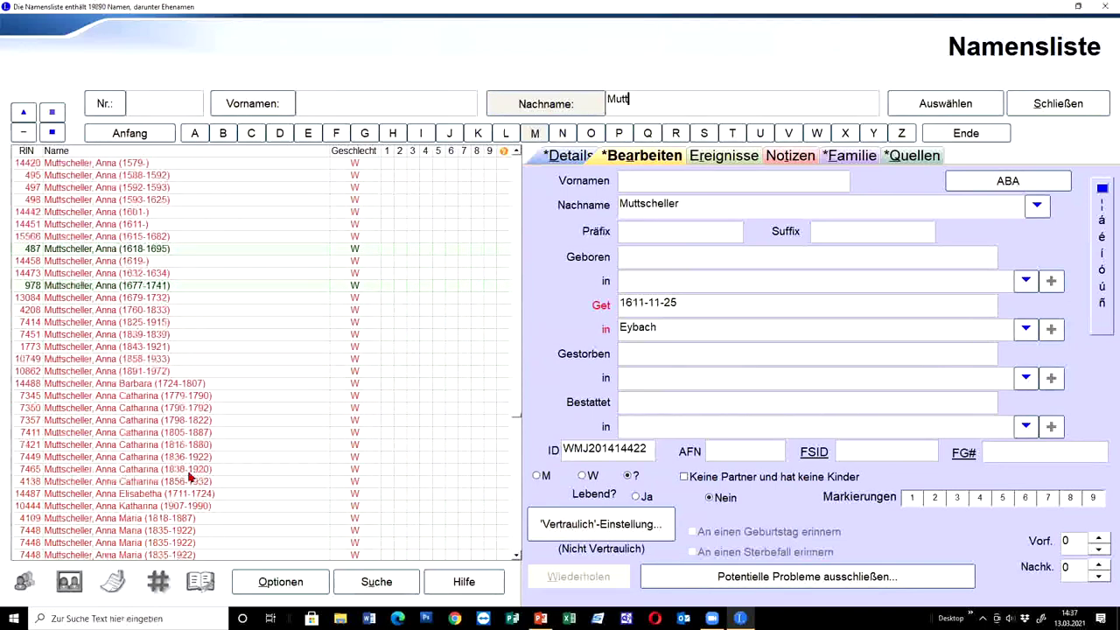
scroll(206, 450, down, 1)
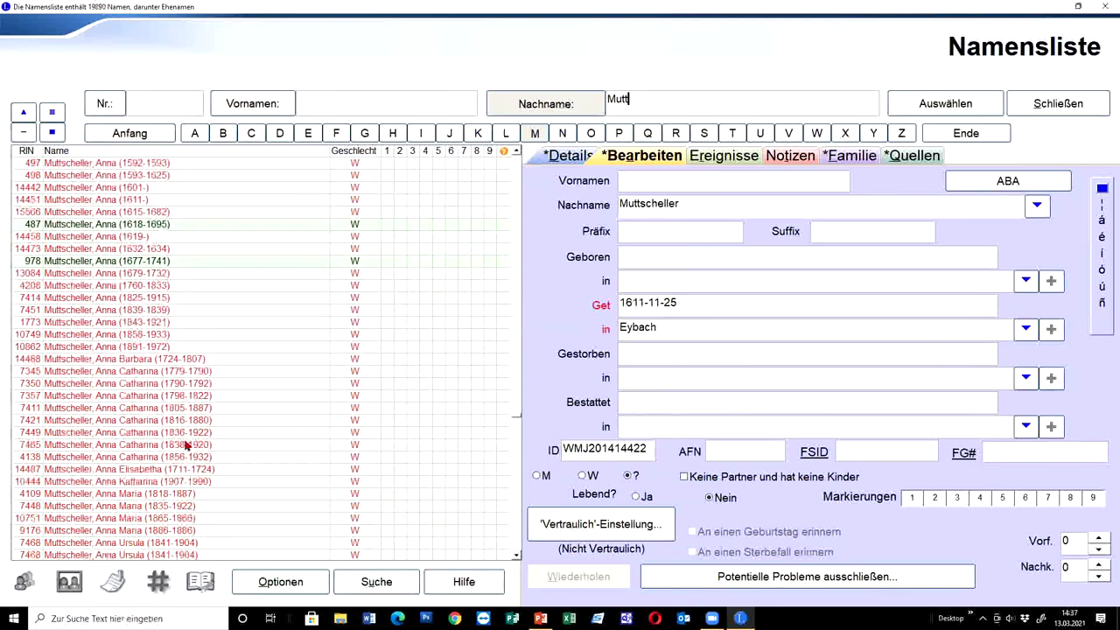
click(145, 372)
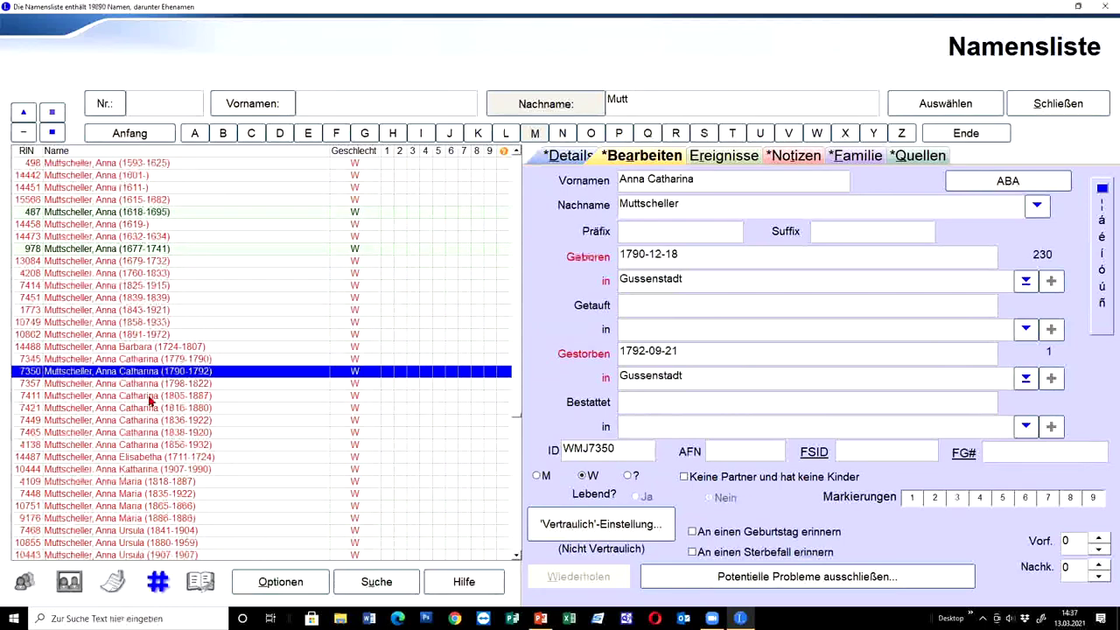
click(151, 408)
click(200, 420)
key(Escape)
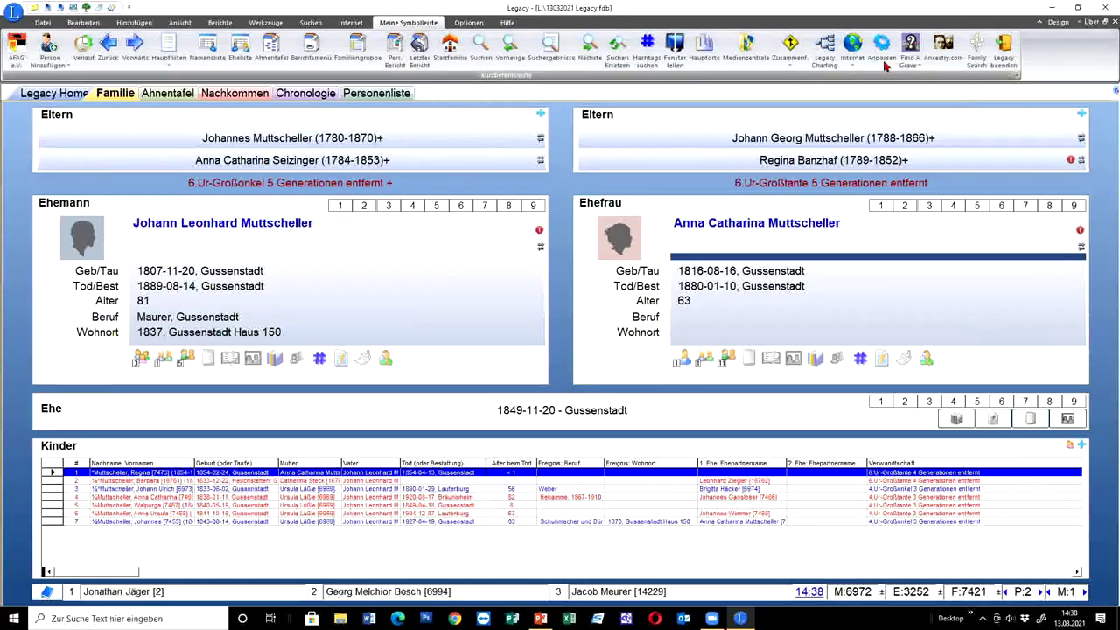
Step: Set the family file's date display format to the "21 Nov 1953" style and save the customization
click(881, 61)
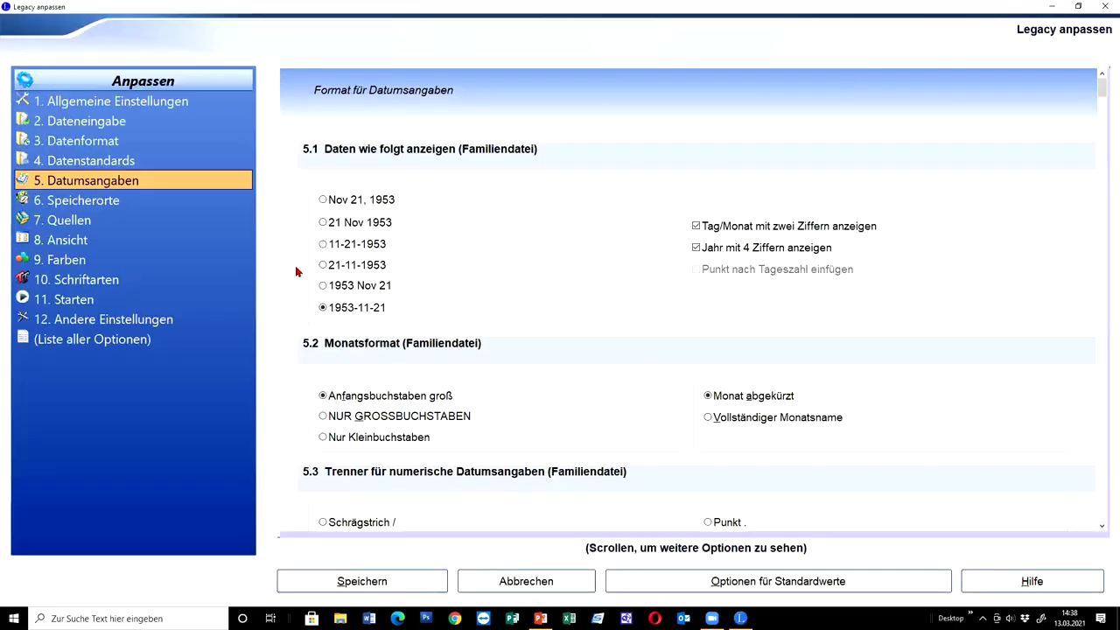
click(343, 225)
click(412, 581)
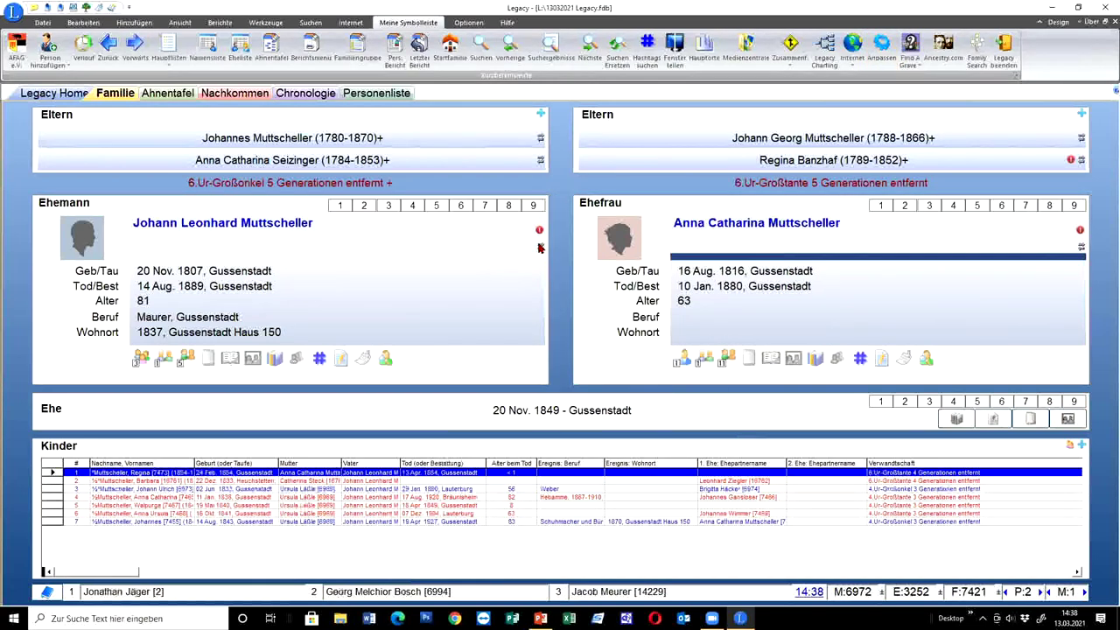
Step: View the possible FamilySearch match for the displayed husband, then close the Legacy FamilySearch window
mouse_move(540, 251)
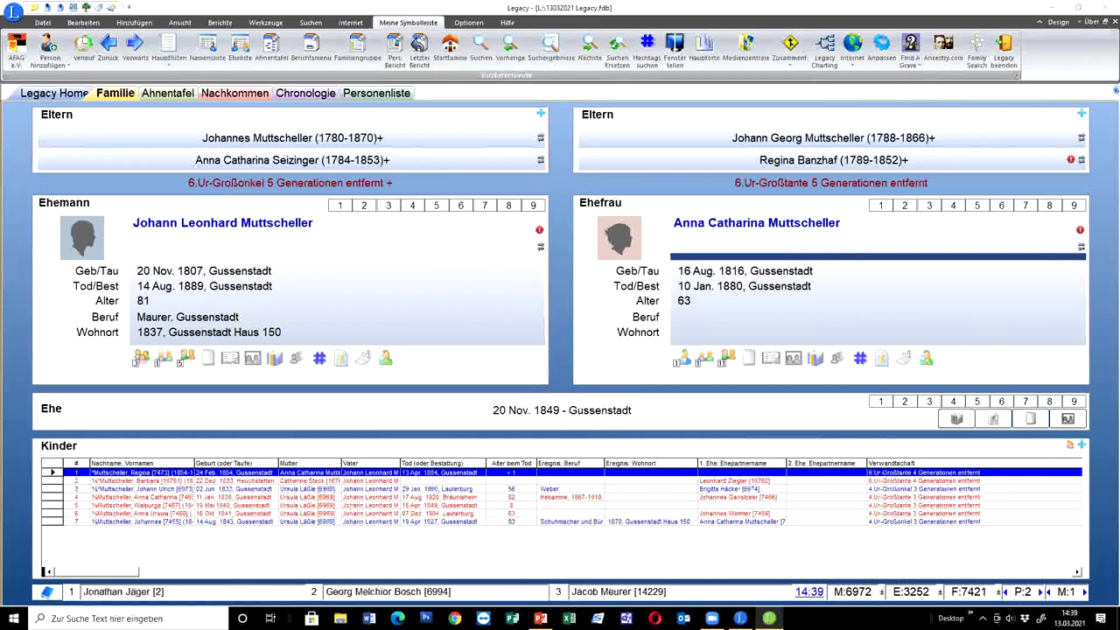
mouse_move(1070, 159)
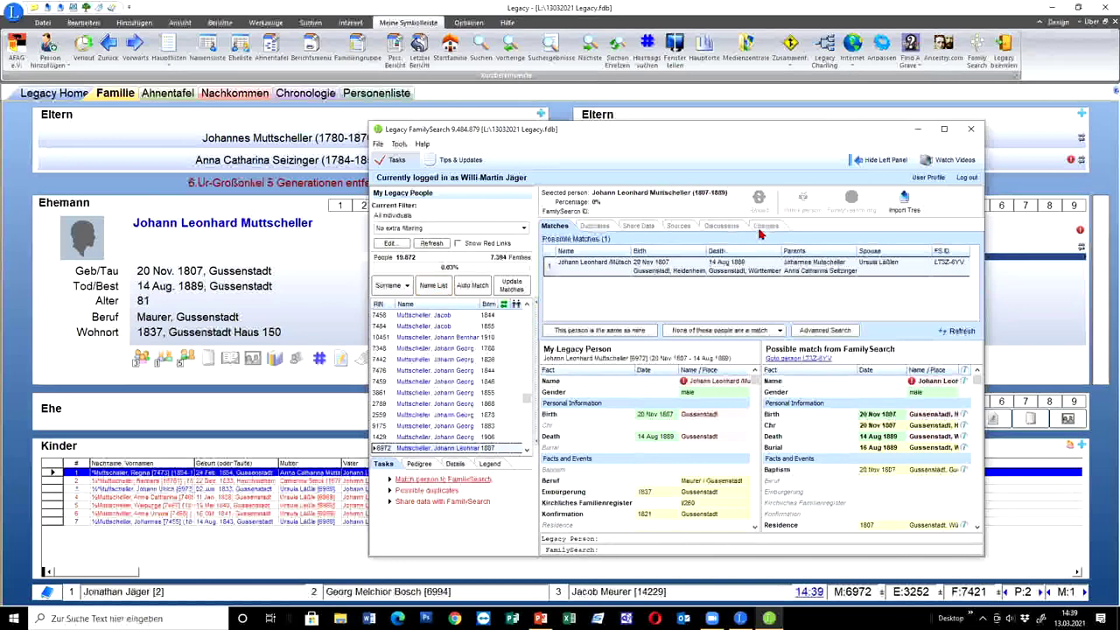
click(972, 130)
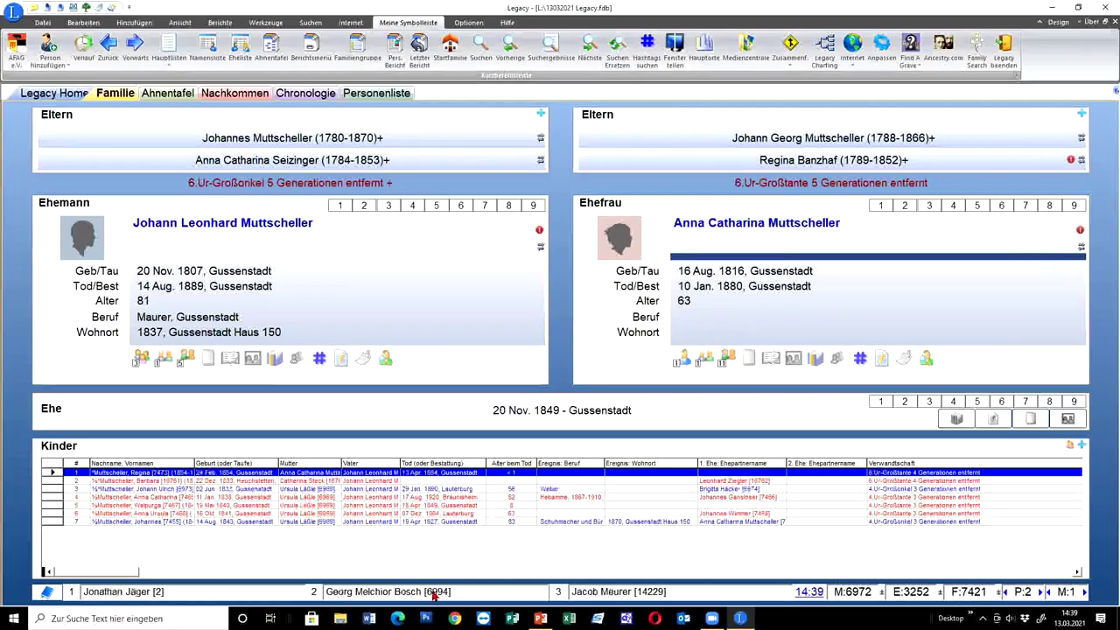
Step: Switch to the second bookmarked person, search Ancestry.com for him and look through the record results
click(435, 592)
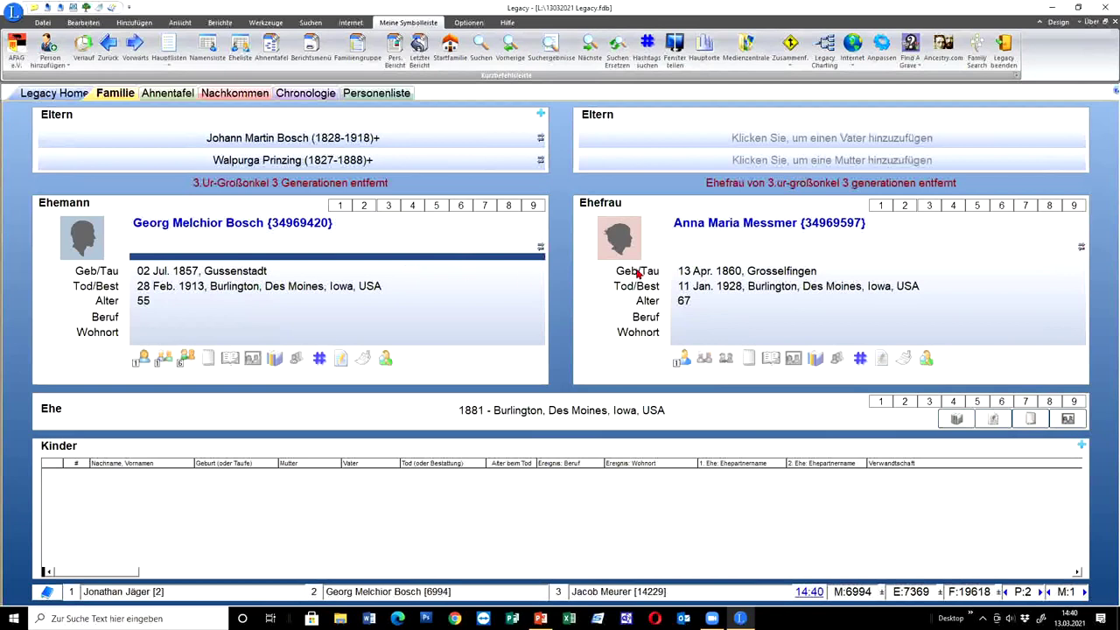
click(943, 46)
click(977, 81)
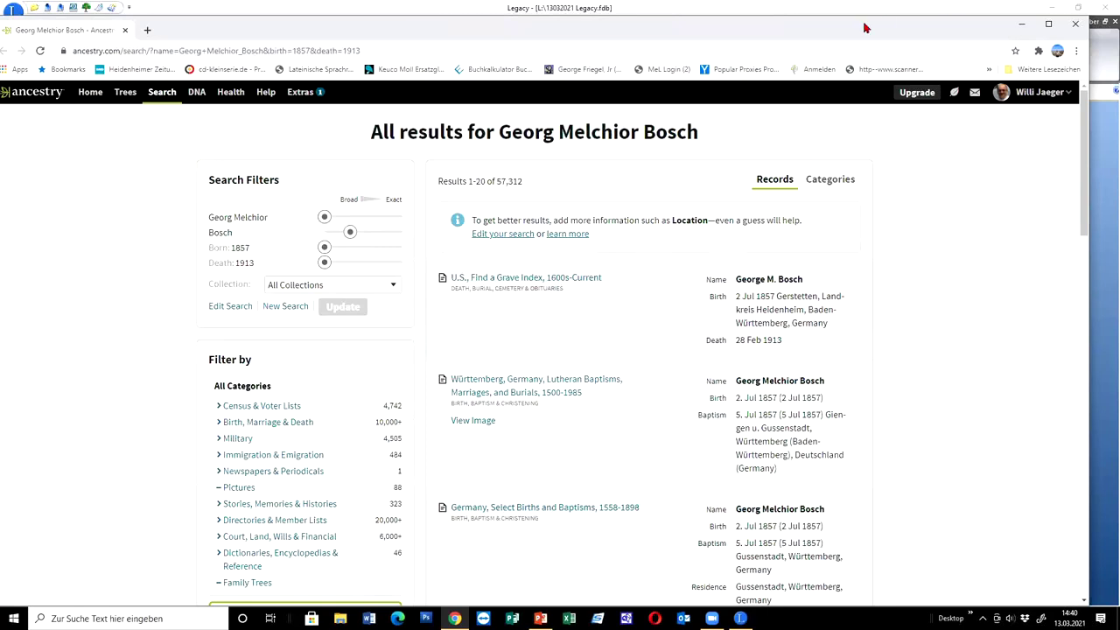
scroll(704, 193, down, 4)
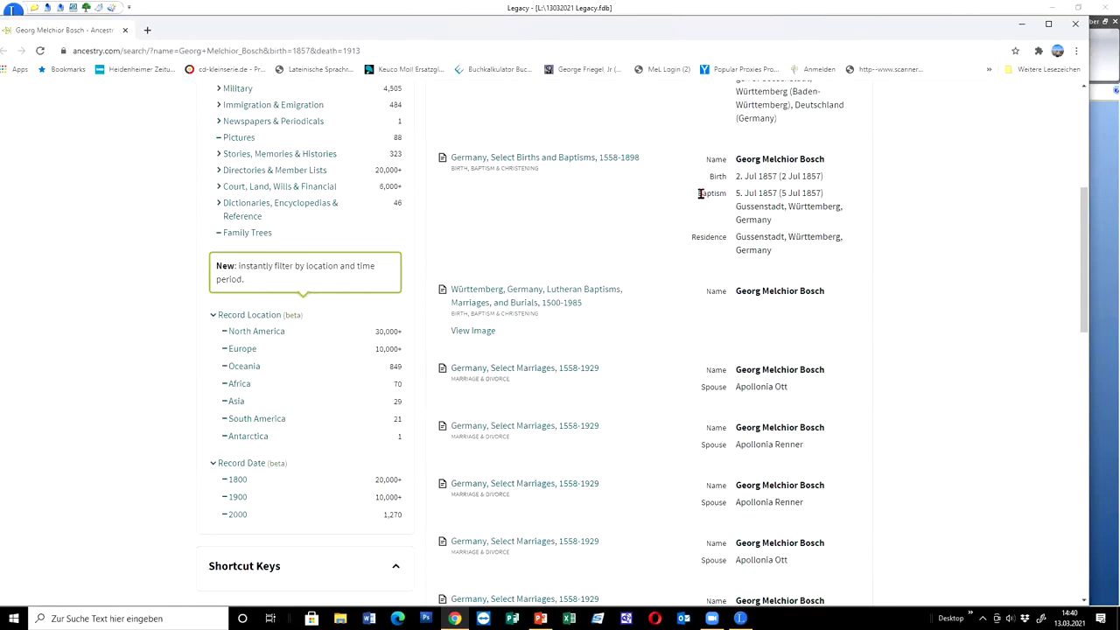
scroll(665, 205, up, 4)
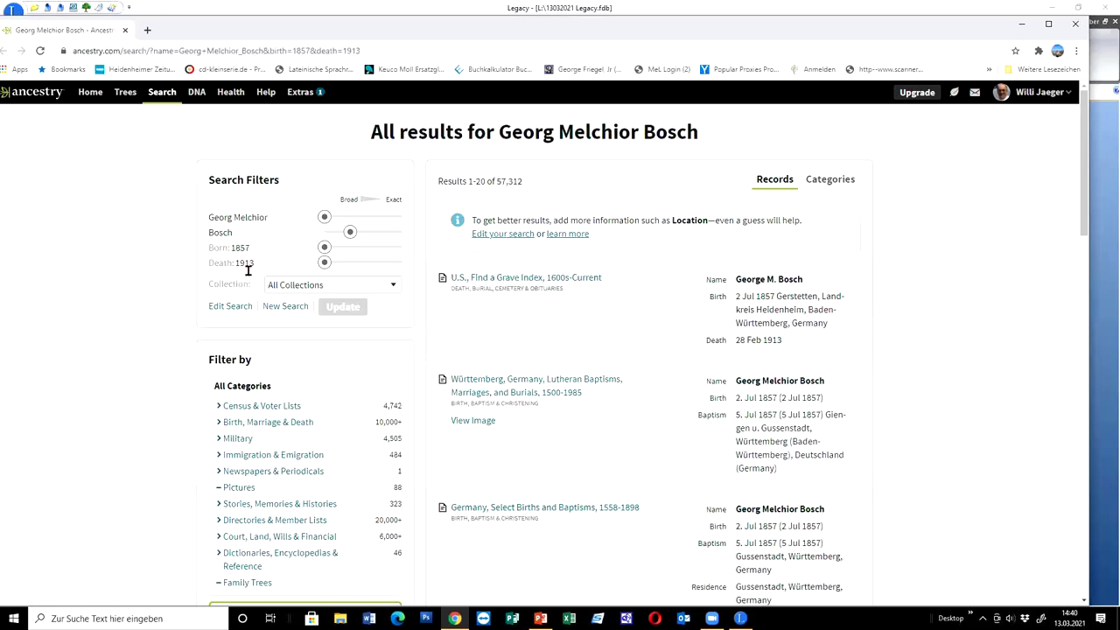
Step: Open the Ancestry search form to examine its criteria, then close the form and the browser window
click(231, 308)
double_click(389, 124)
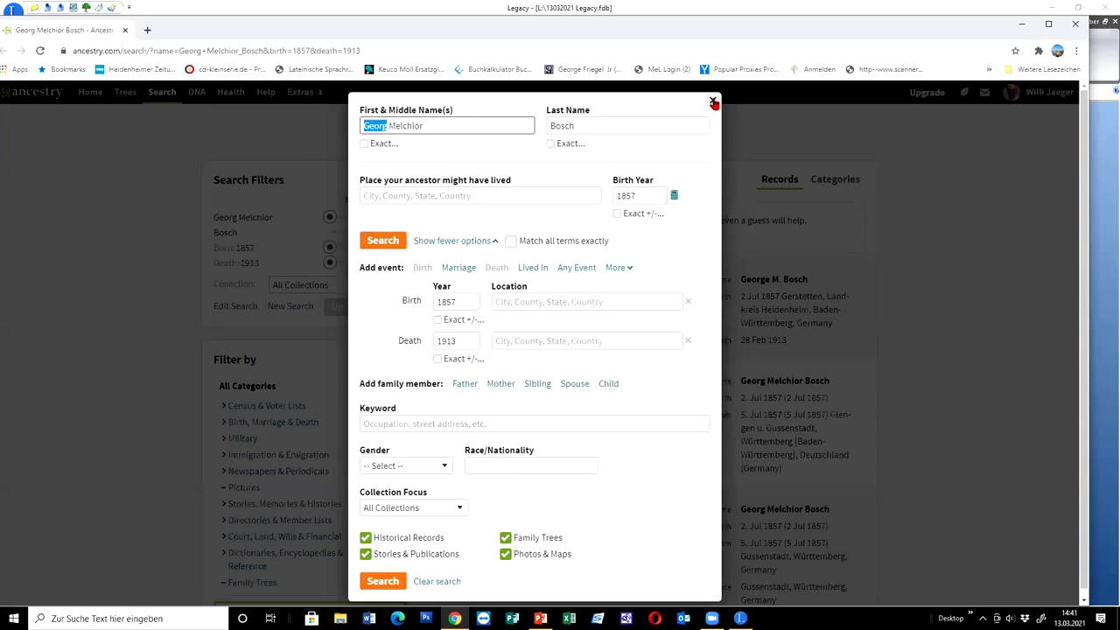
click(713, 101)
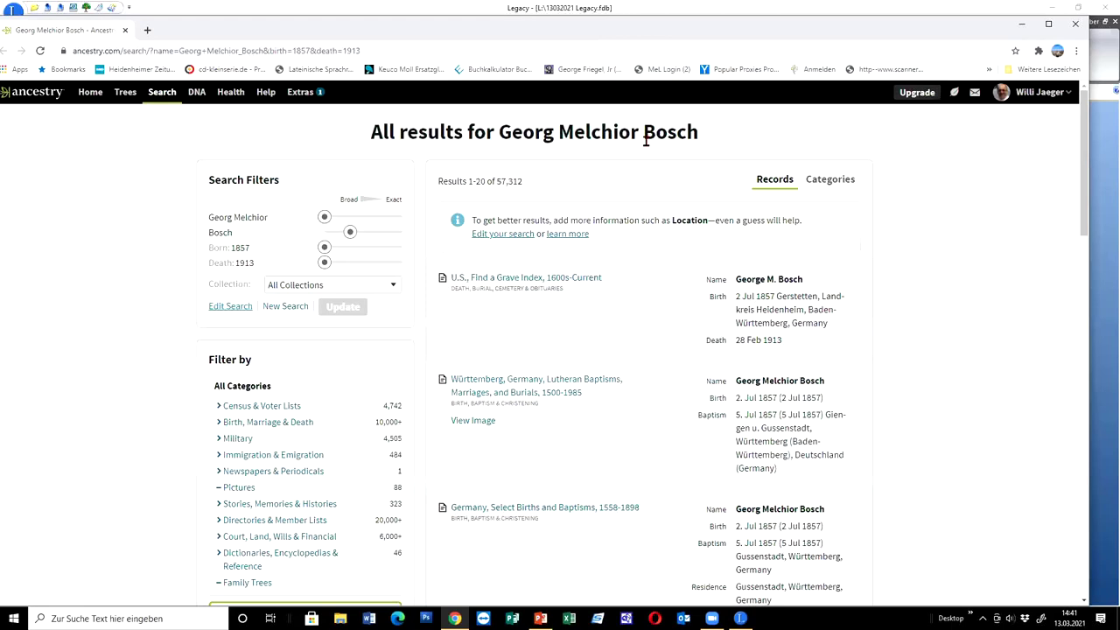
click(1074, 26)
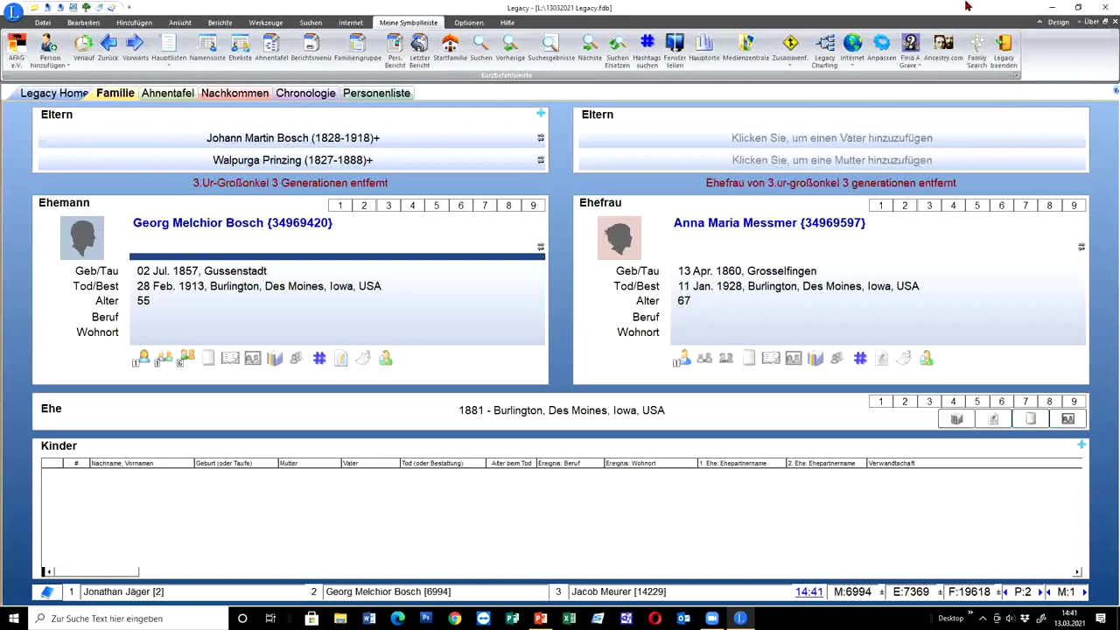
Step: Open the Internet search for the current person and look through the list of available websites
click(852, 50)
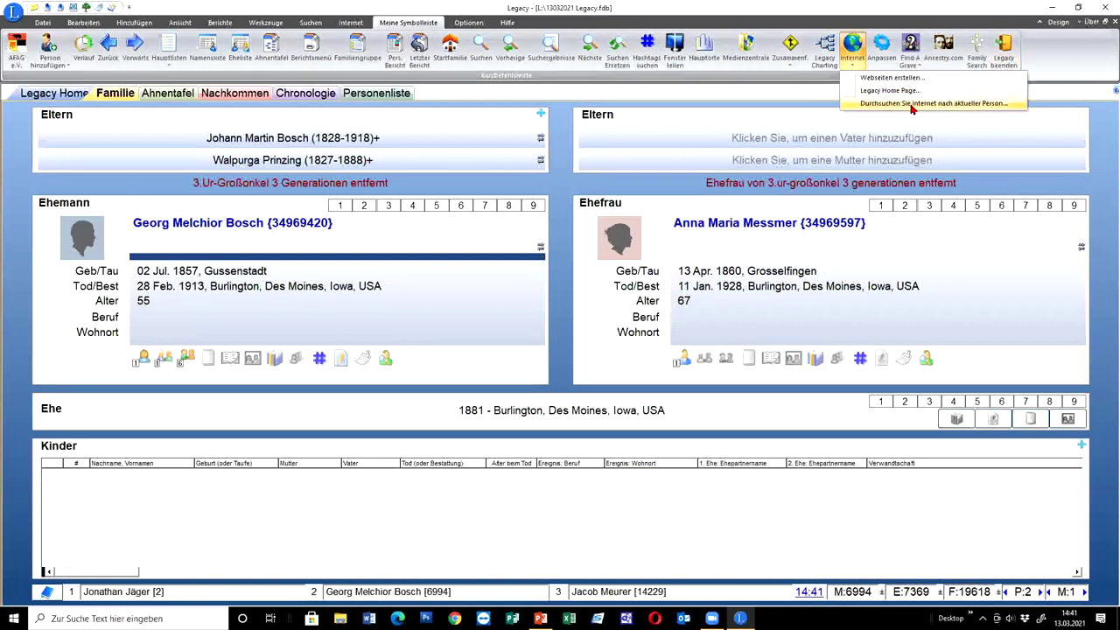
click(910, 104)
click(619, 264)
scroll(639, 290, down, 5)
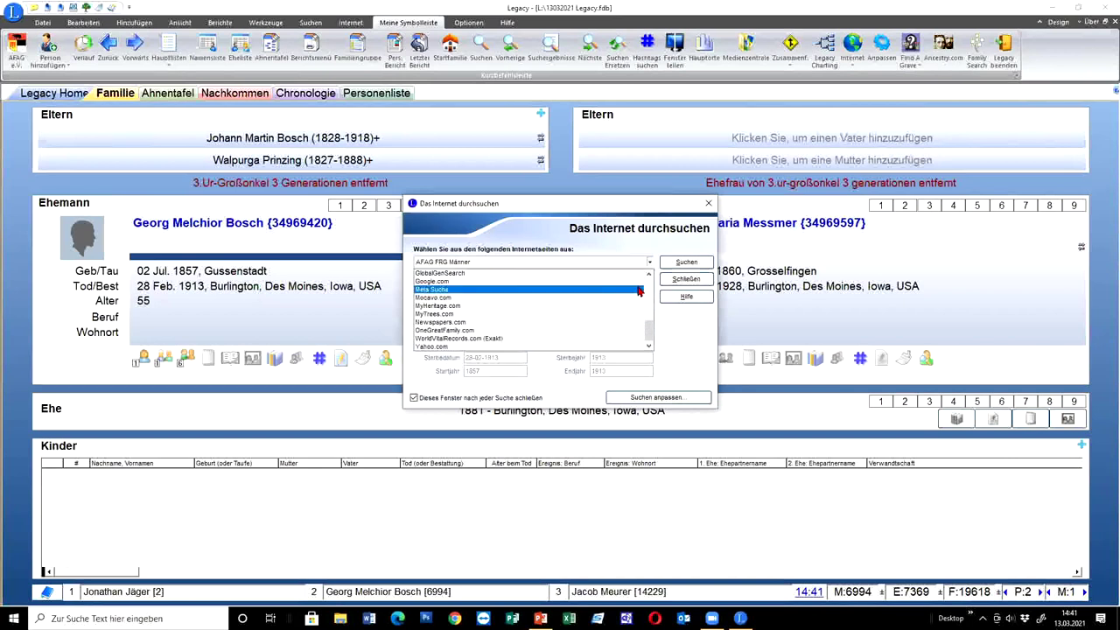
scroll(639, 290, up, 3)
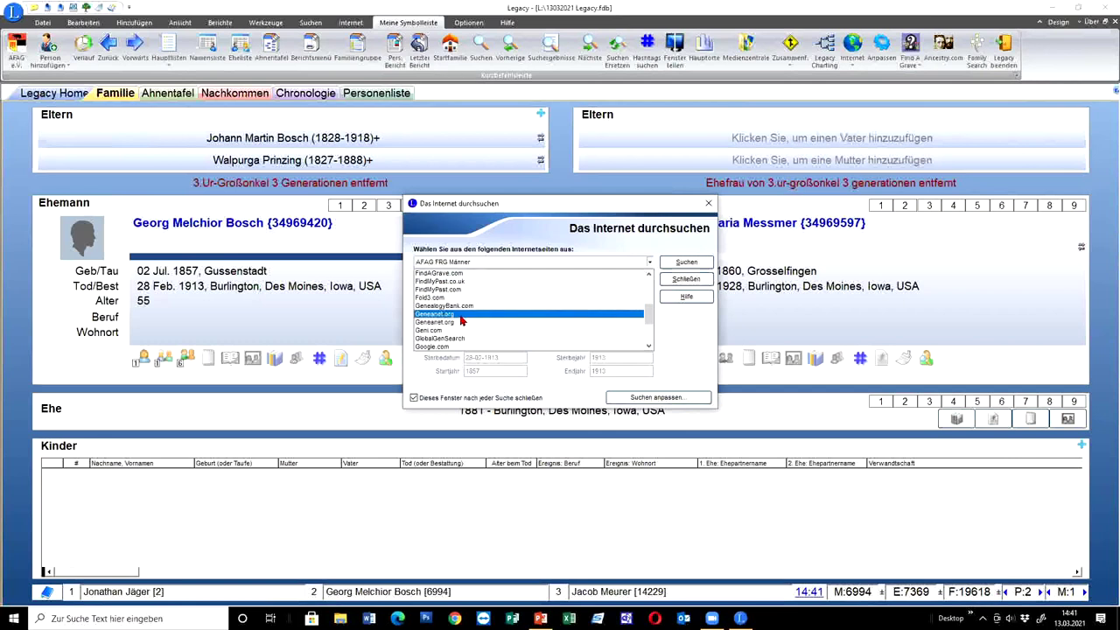
scroll(464, 318, down, 2)
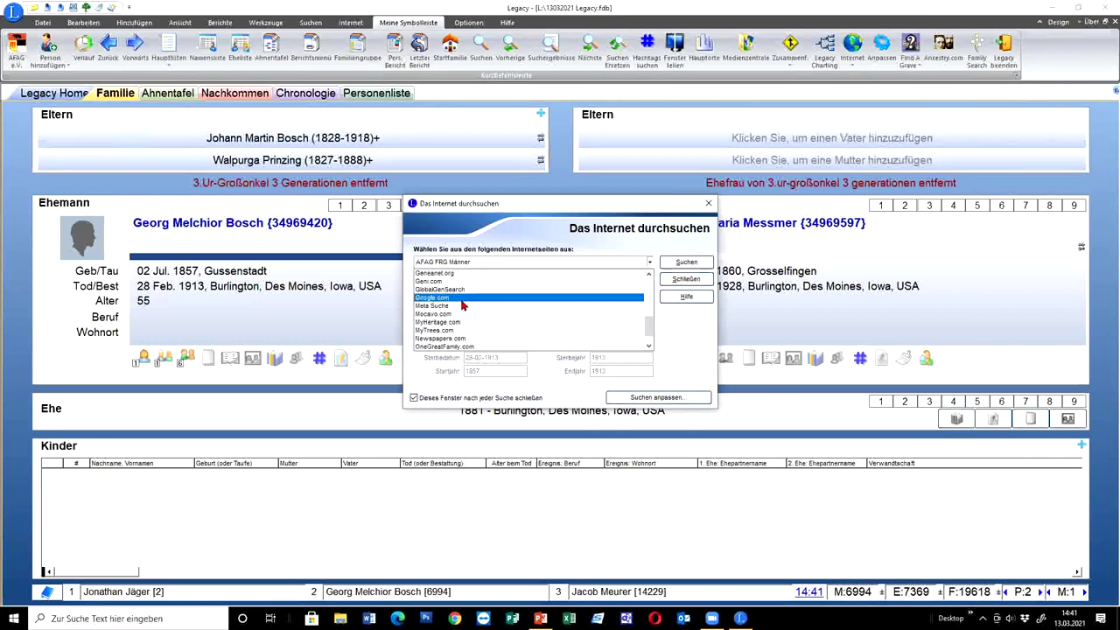
scroll(460, 324, down, 2)
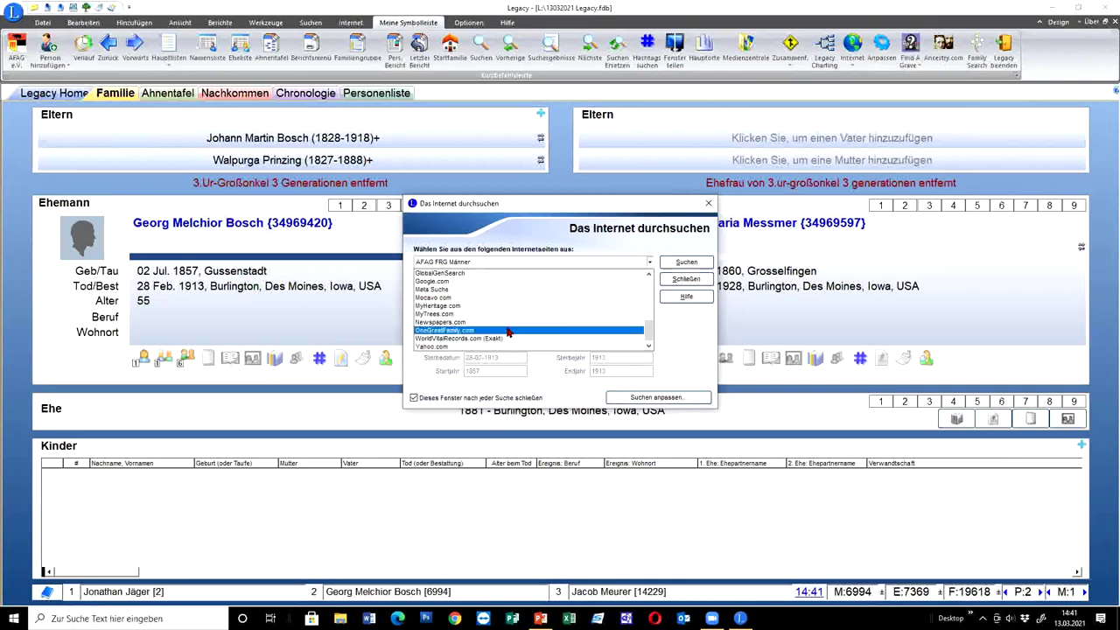
Step: Look through the list of available genealogy search sites and close the internet search
scroll(507, 331, up, 6)
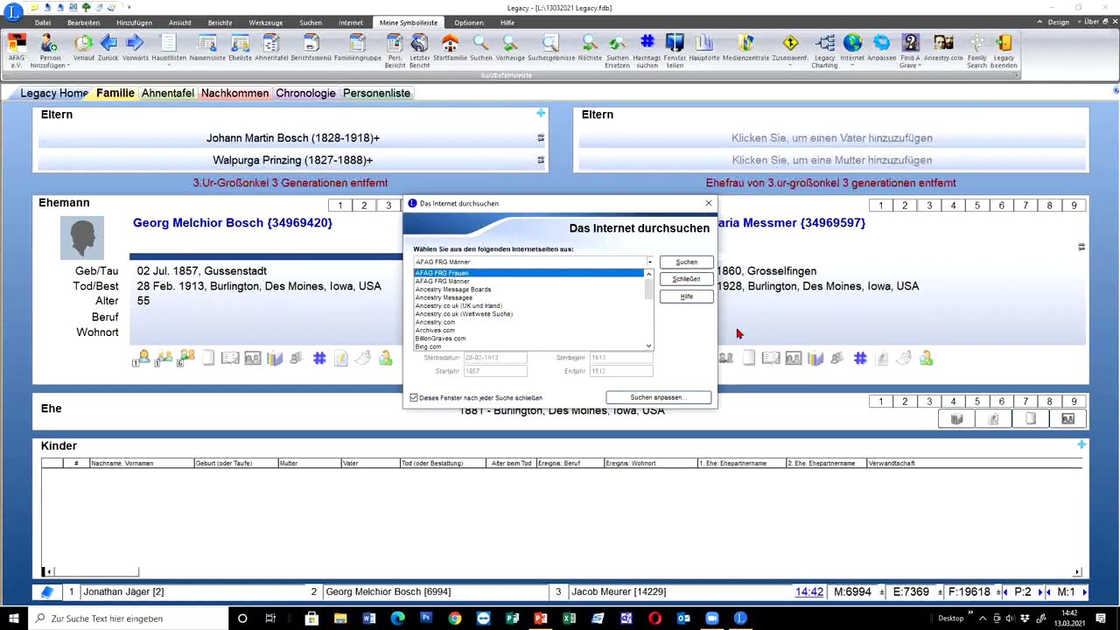
click(701, 283)
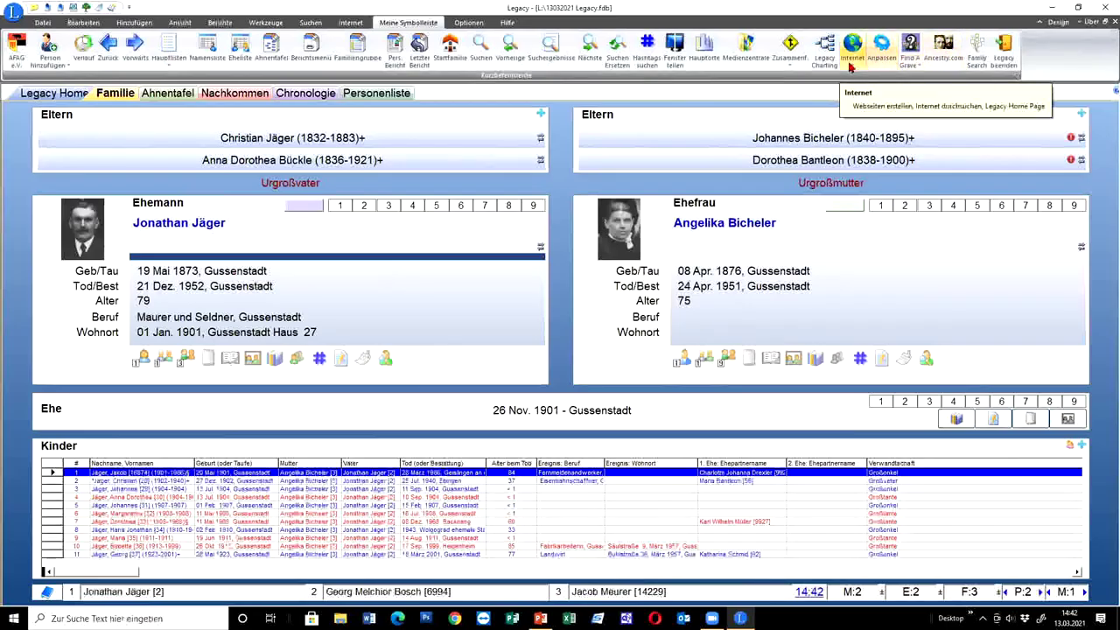
Step: Search the internet for the husband in the great-grandfather's family record using the AFAG FRG Männer site
click(850, 67)
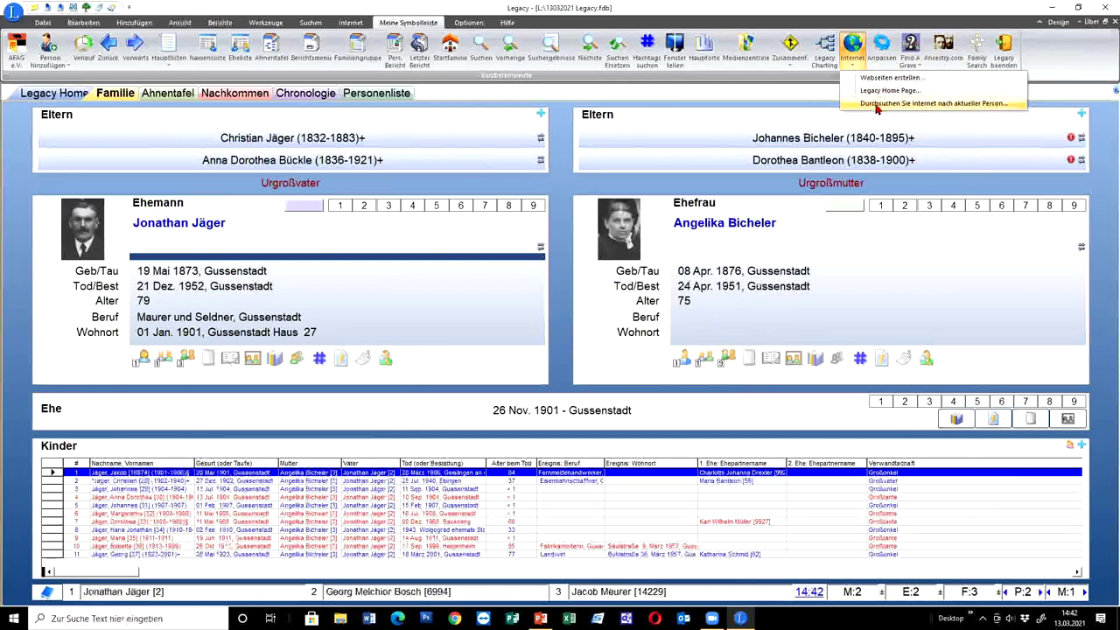
click(876, 105)
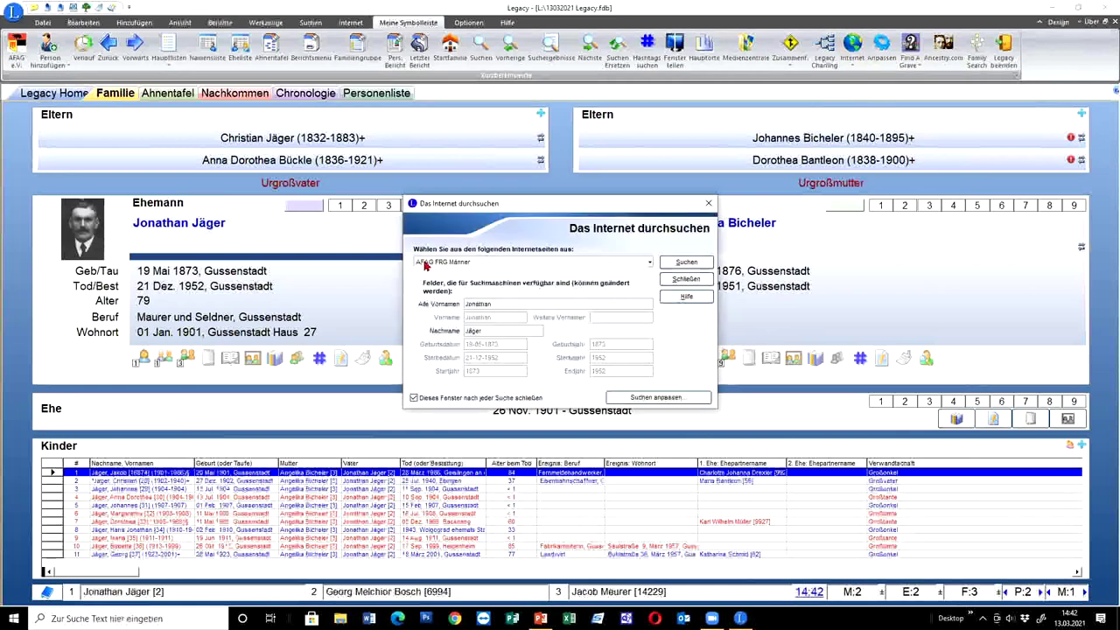
click(687, 263)
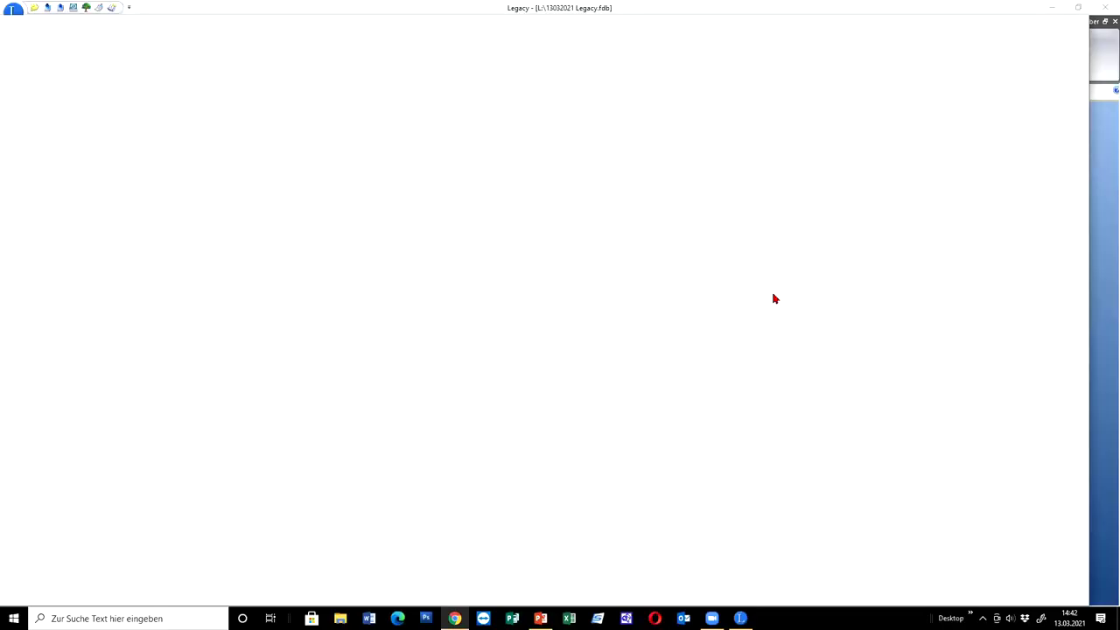
scroll(770, 297, down, 3)
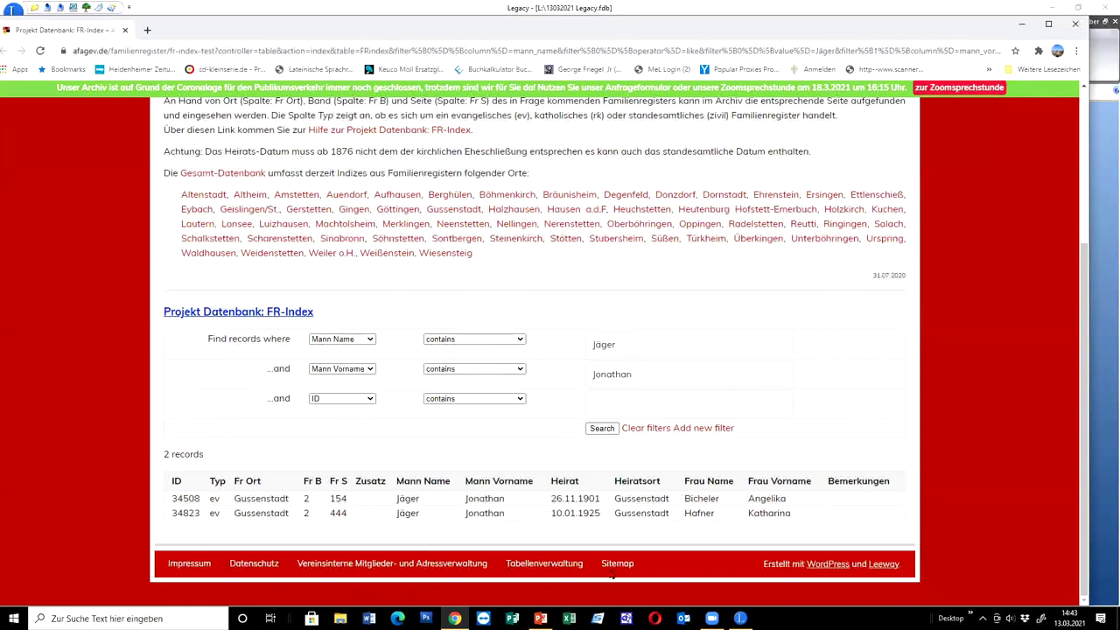
Step: Examine the FR-Index search filters and the list of covered places, and close the results page
click(647, 430)
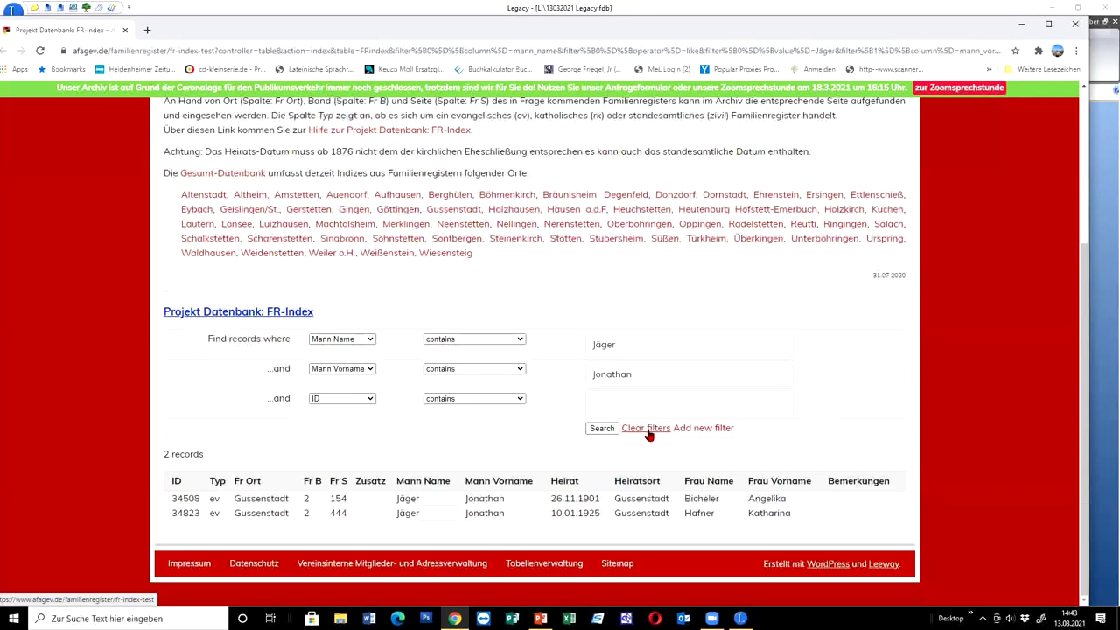
click(648, 429)
click(648, 428)
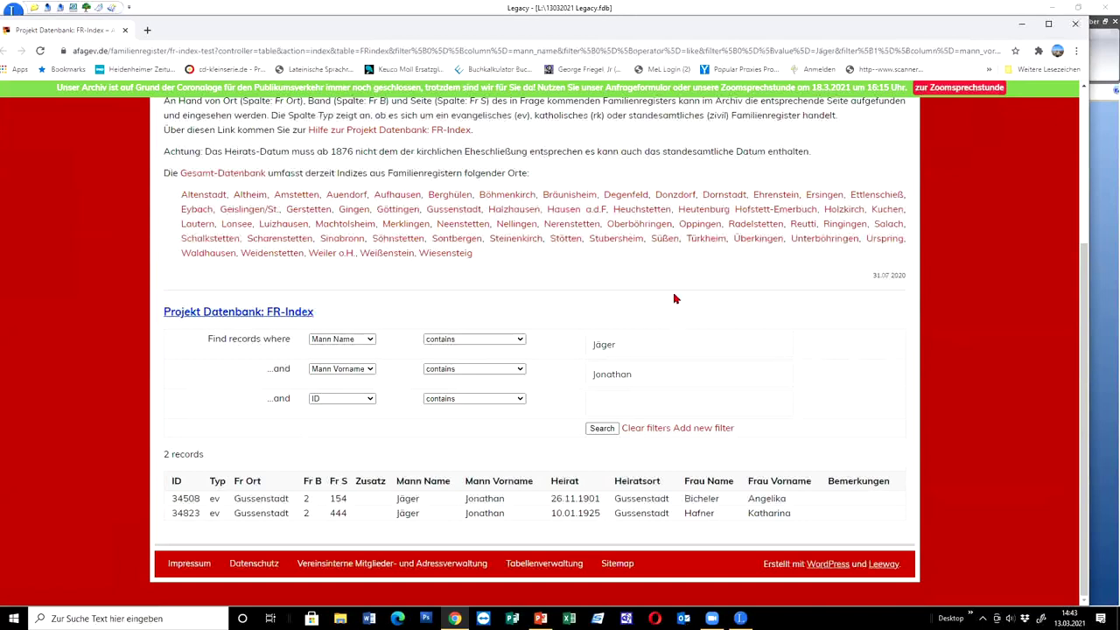
scroll(683, 288, up, 1)
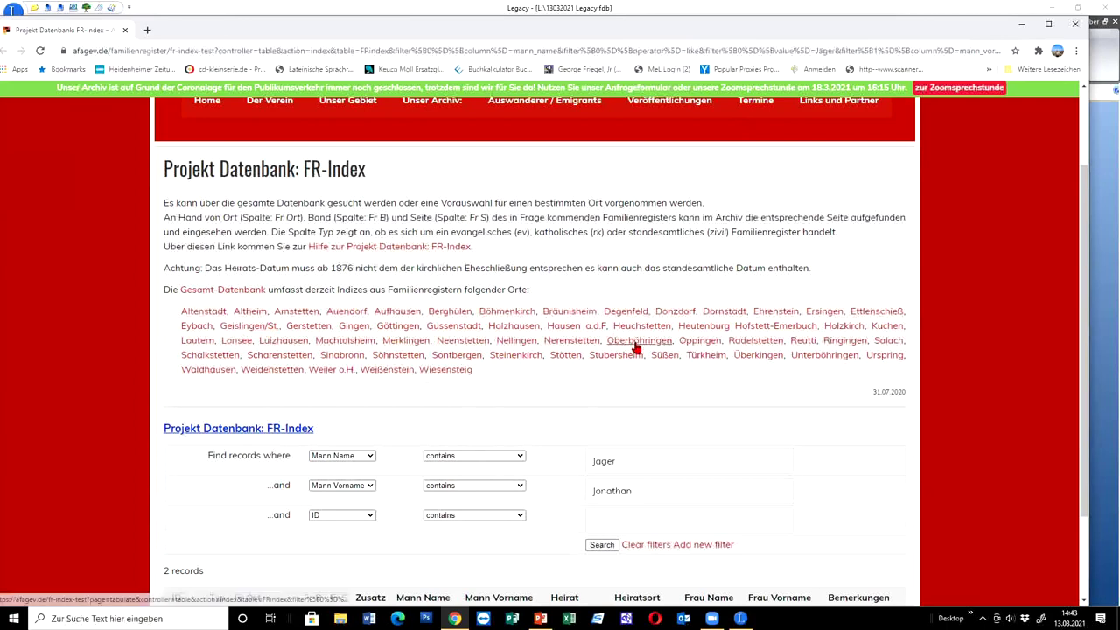
click(1069, 28)
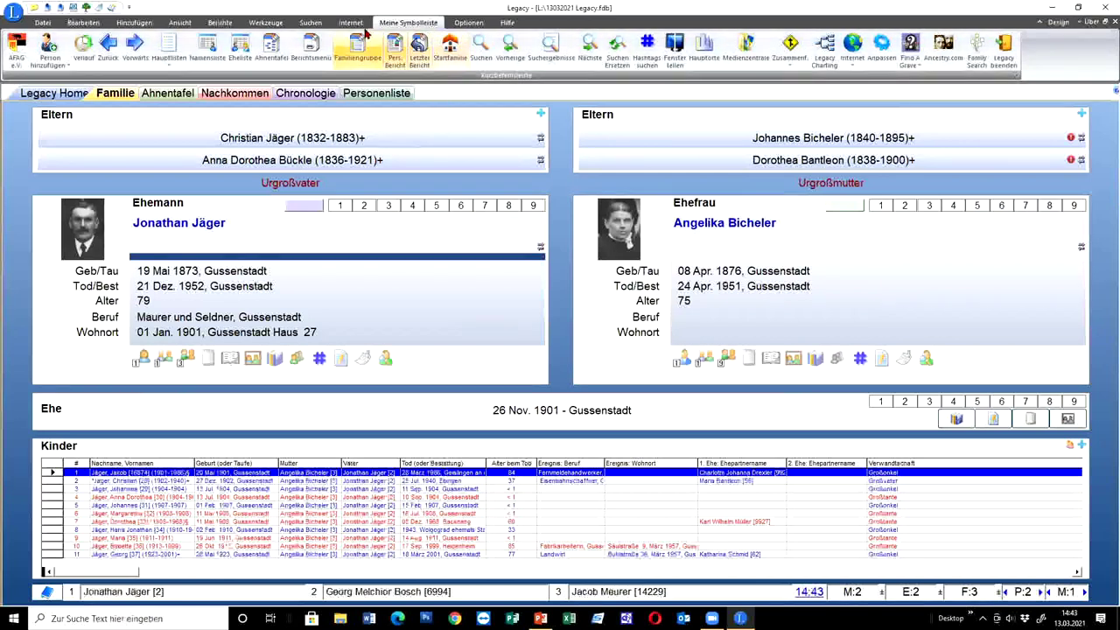
Step: View the duplicate search options for comparing the current family file with # Jäger Nachkommen.fdb, and cancel the comparison
click(351, 23)
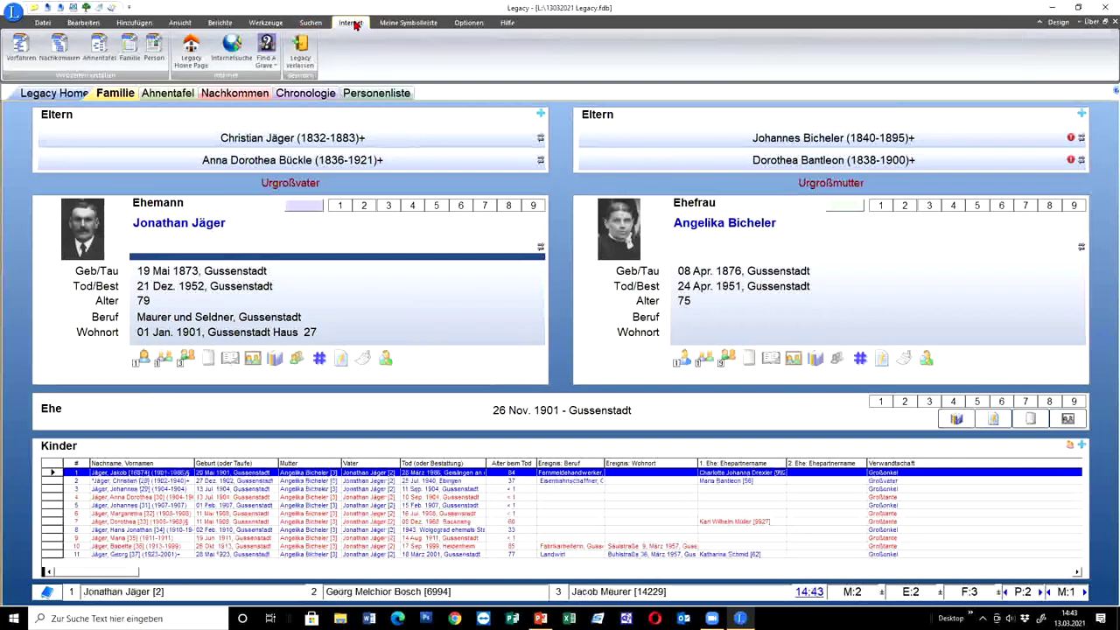
click(310, 23)
click(257, 24)
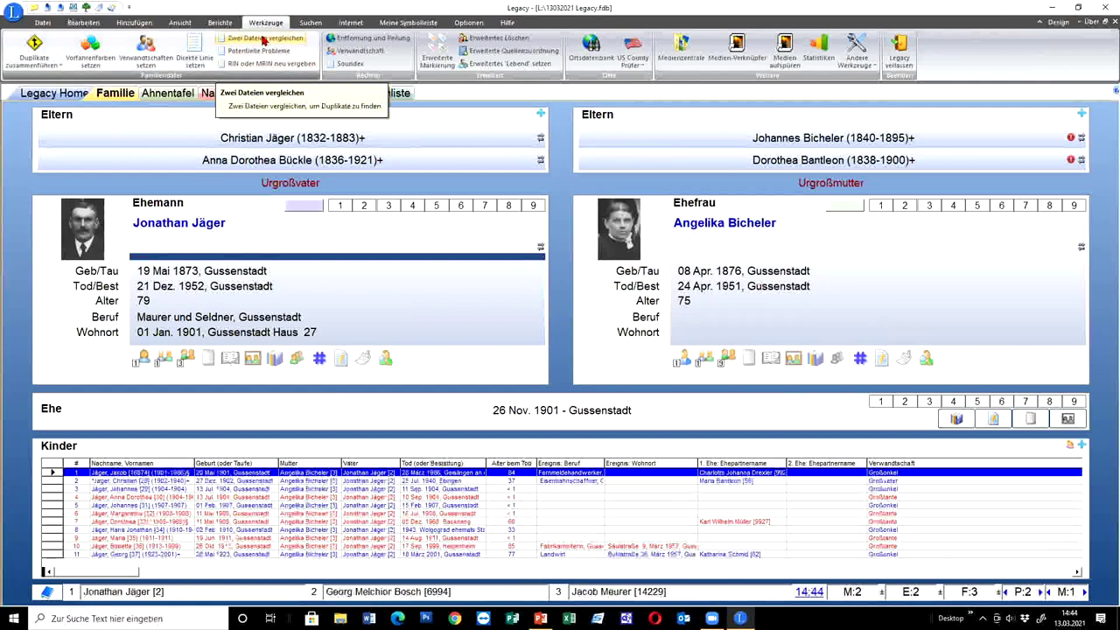
click(264, 40)
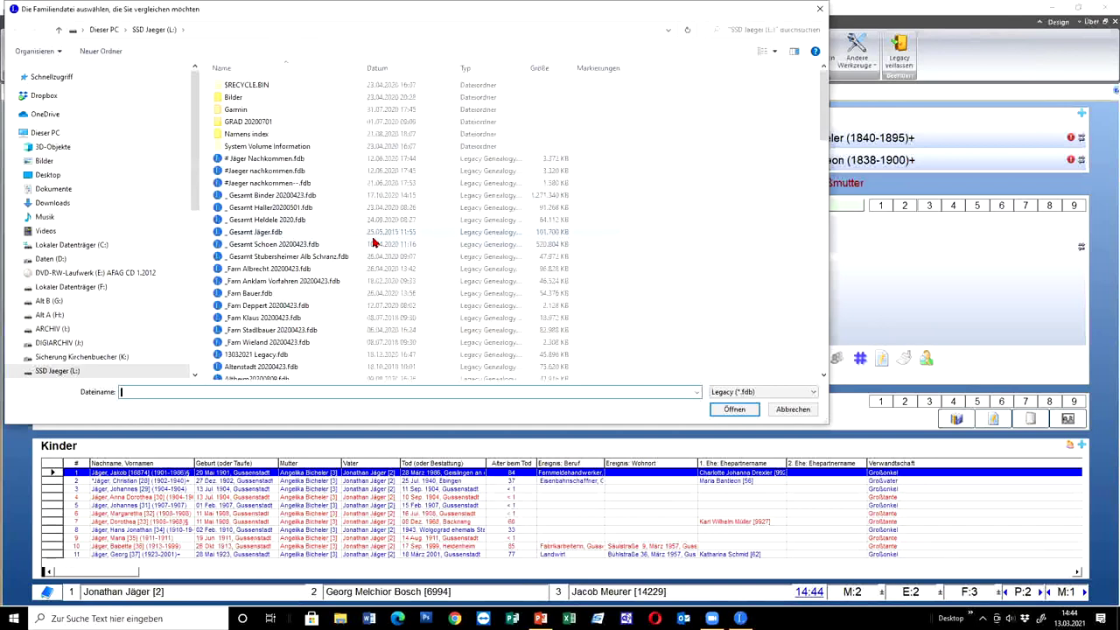
click(289, 163)
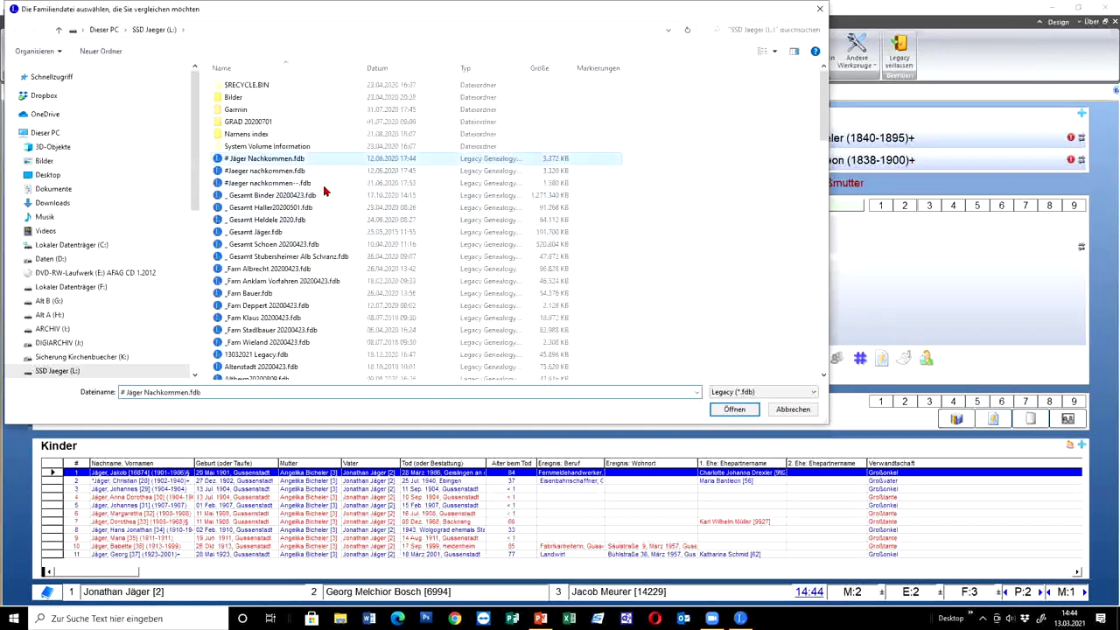
click(735, 410)
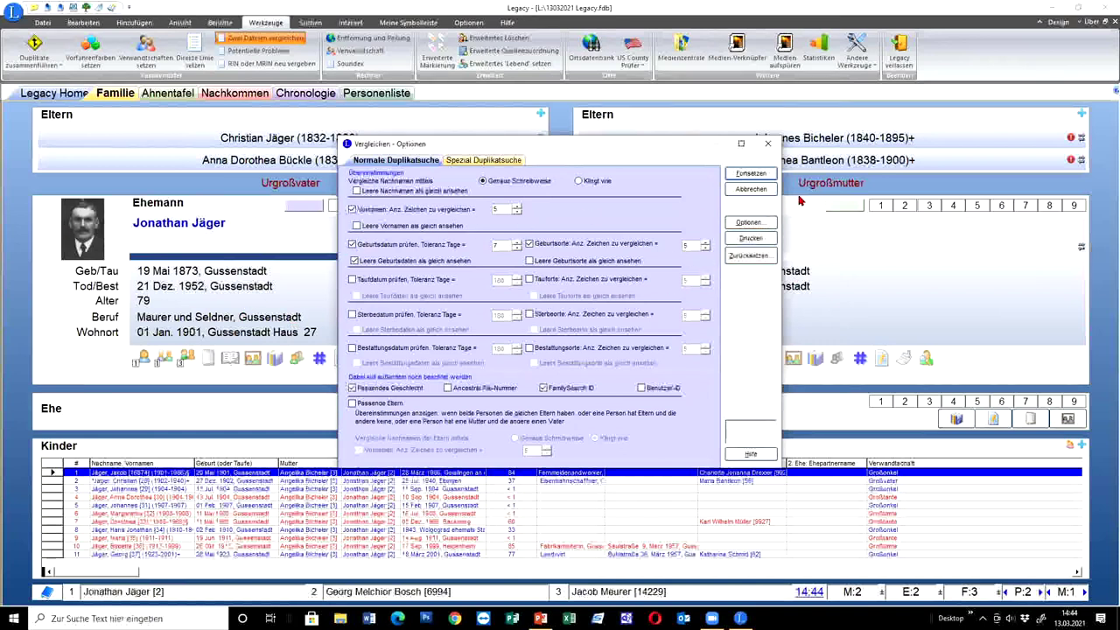
click(749, 189)
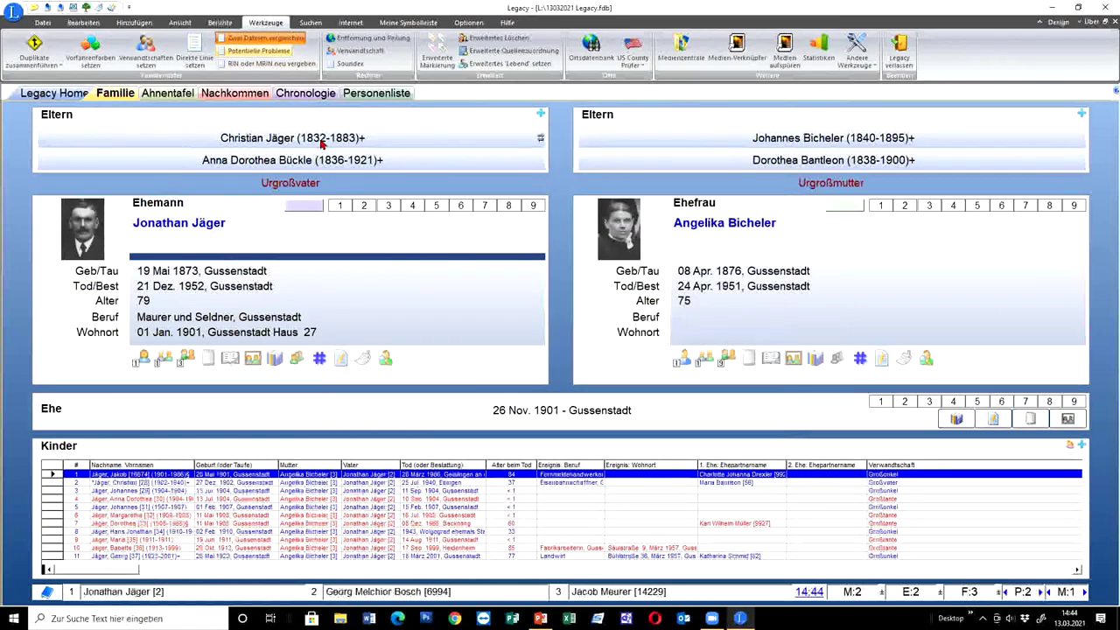
Step: Review the warning and problem checks of the potential problems report and close it
click(271, 52)
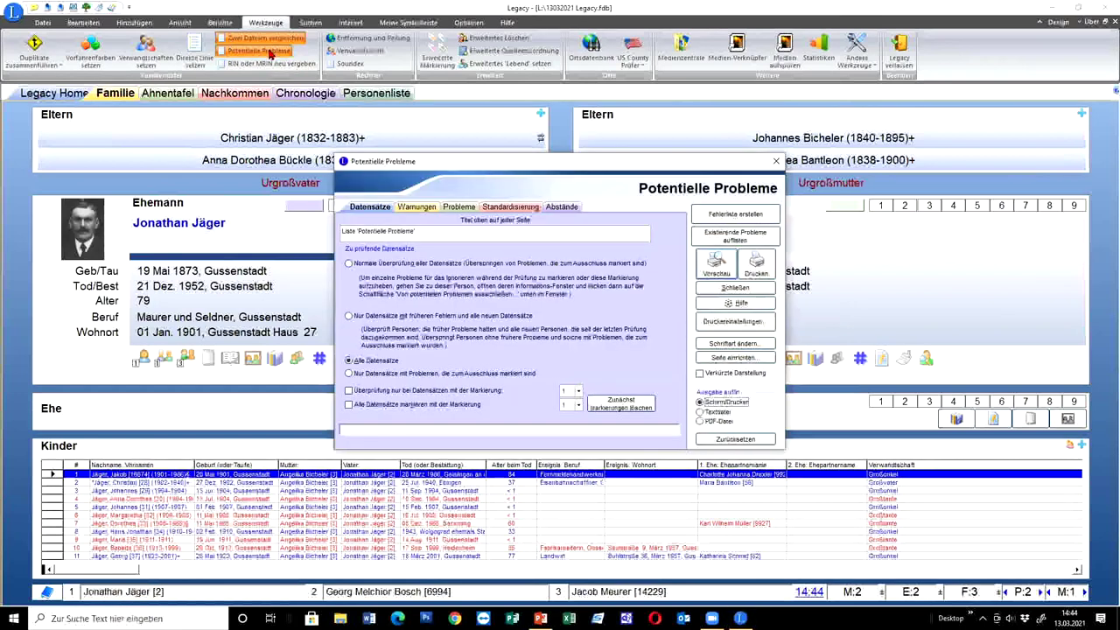
click(417, 207)
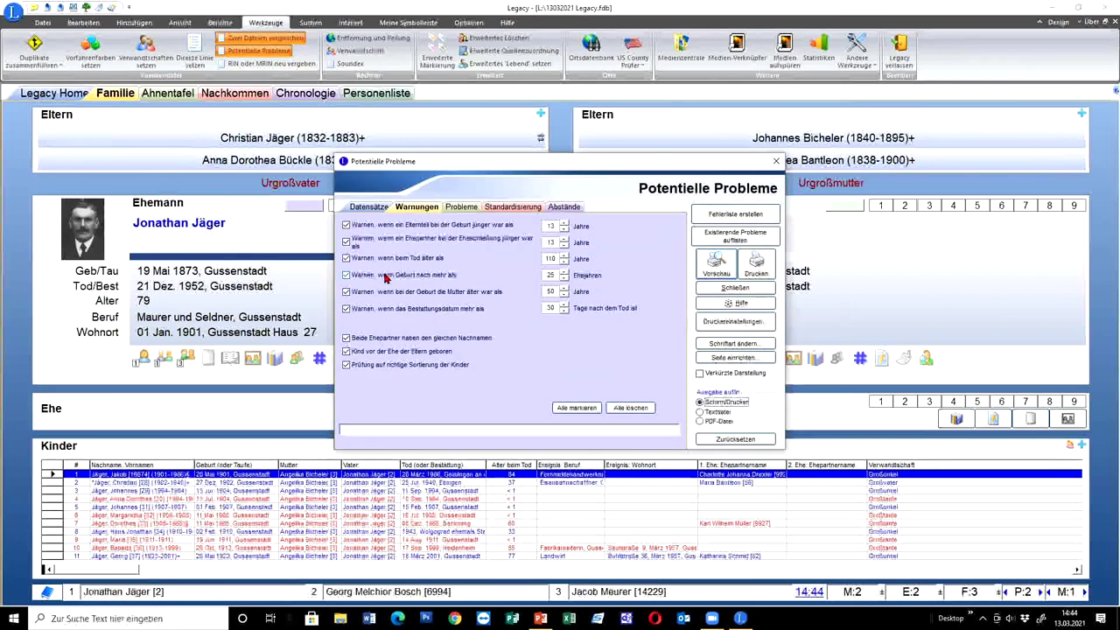
click(461, 208)
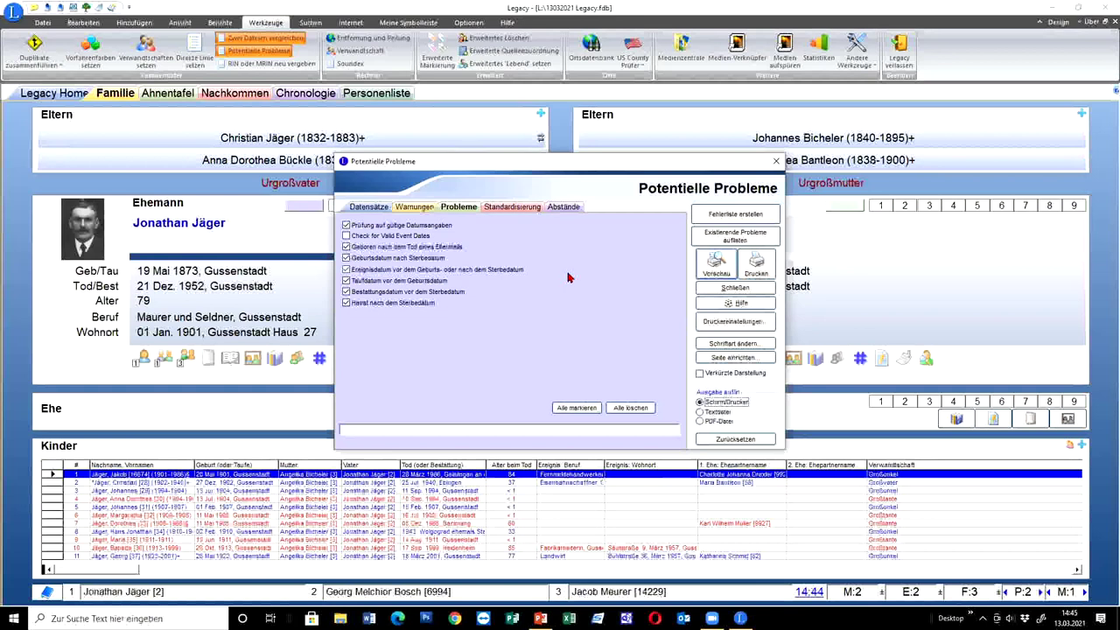
click(734, 290)
Step: Review the date display settings in the program's customization, from the date format down to the prefixes
click(468, 23)
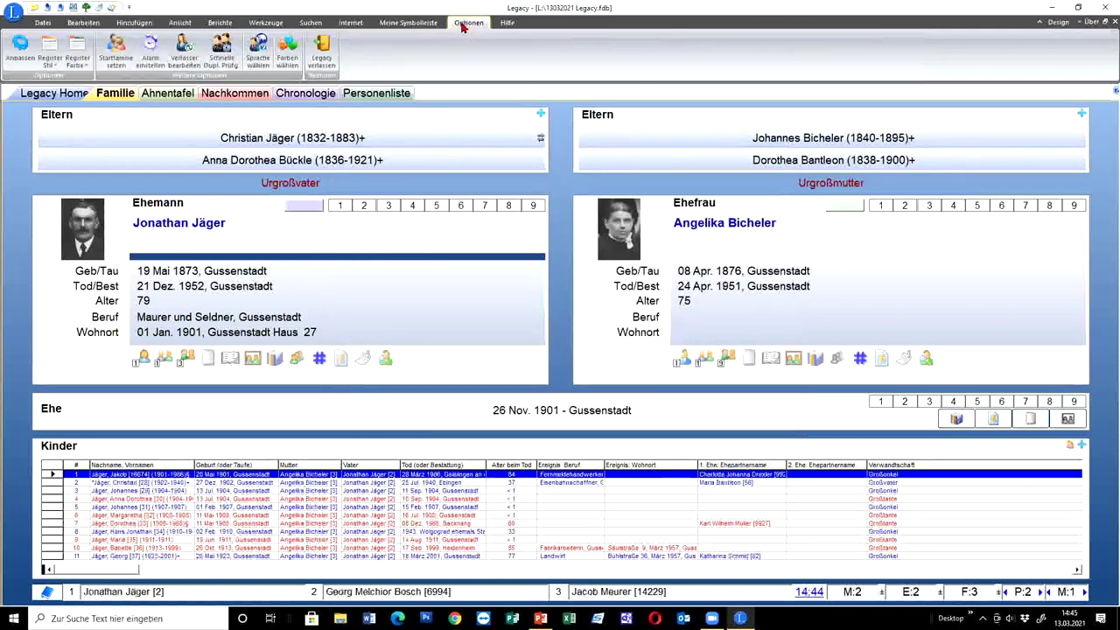
click(19, 48)
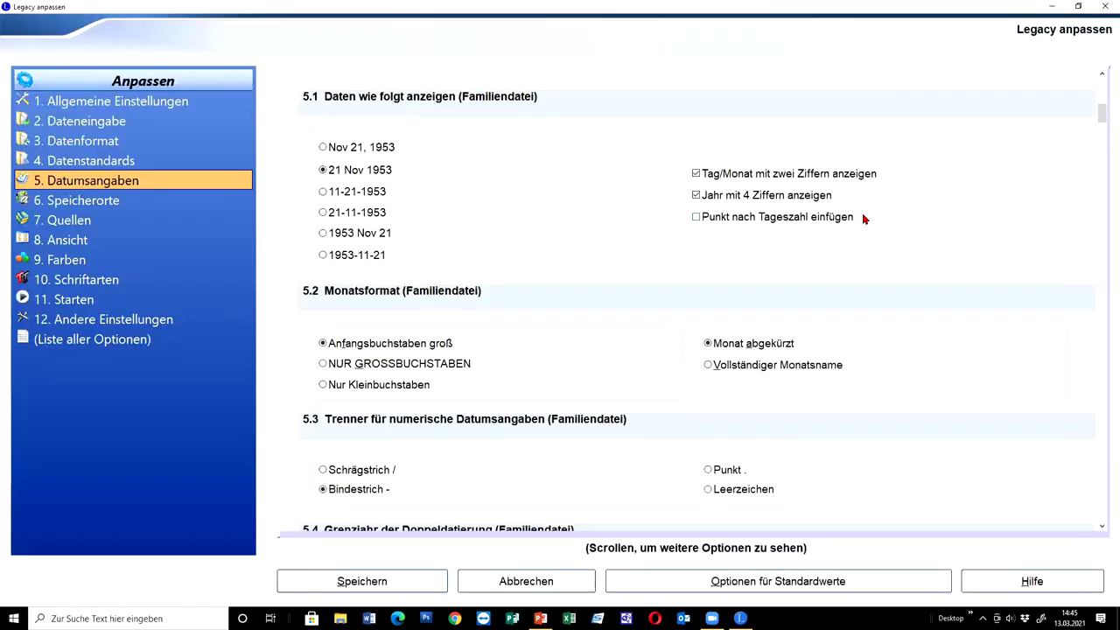
scroll(883, 218, down, 1)
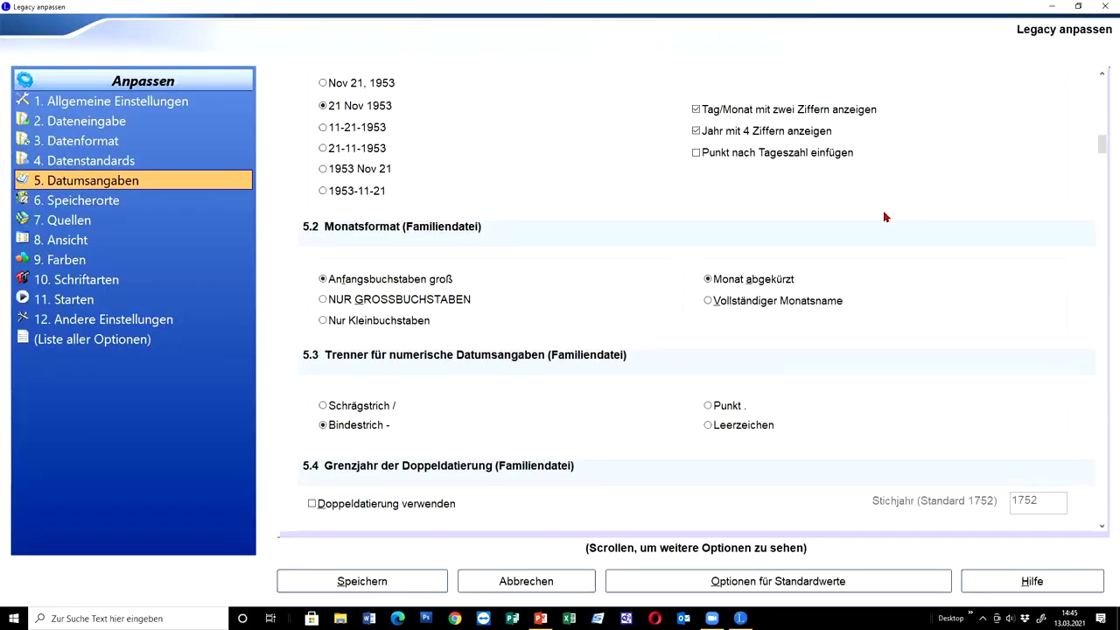
drag(1102, 145, 1103, 529)
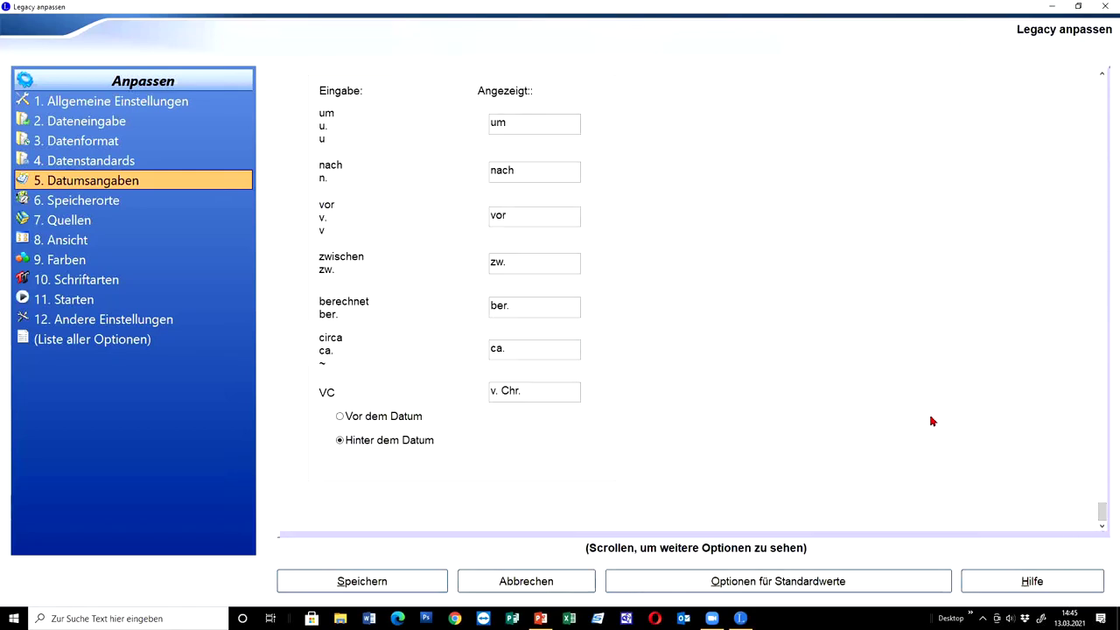
scroll(933, 411, up, 1)
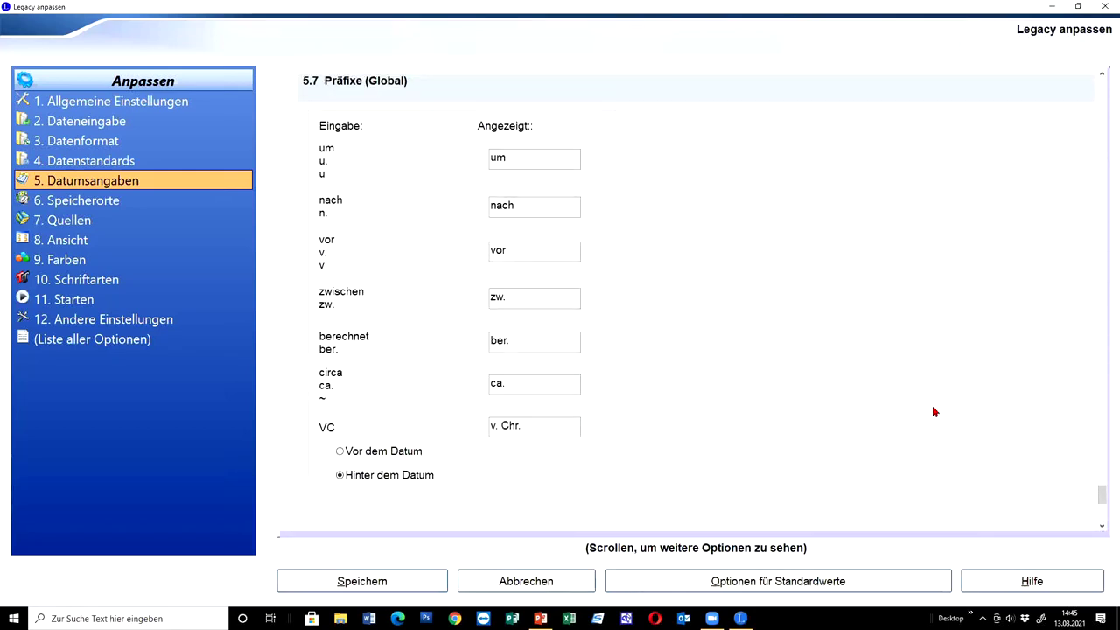
scroll(934, 411, down, 1)
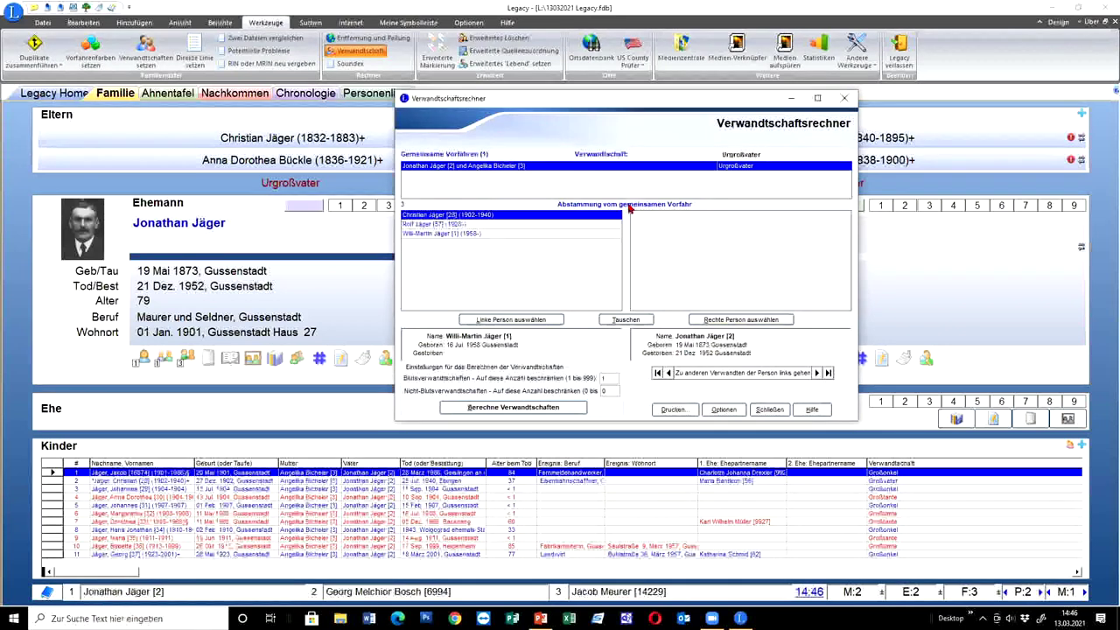
Step: Calculate the relationship to the woman listed as 1795-1871, found by surname "mut", as the right-hand person, and close the calculator
click(740, 320)
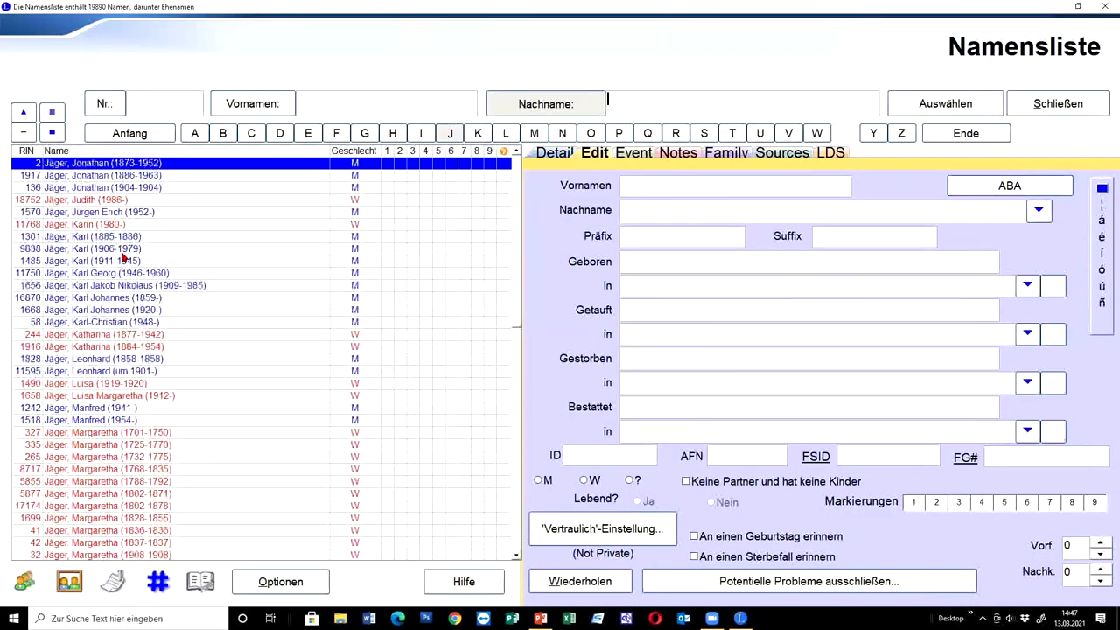
scroll(140, 297, down, 2)
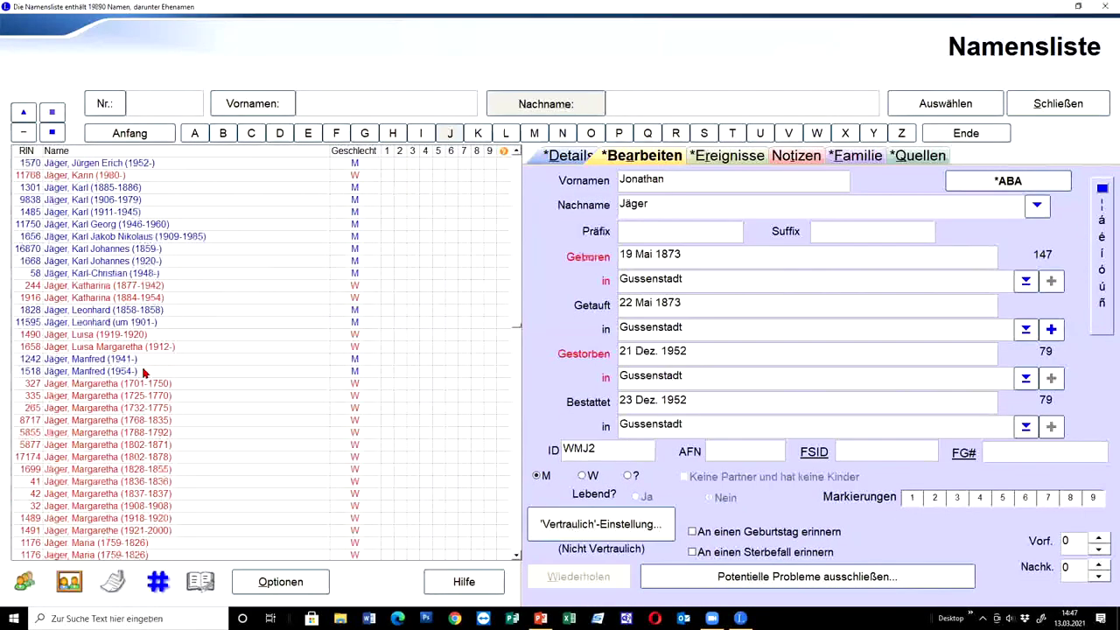
scroll(149, 297, up, 1)
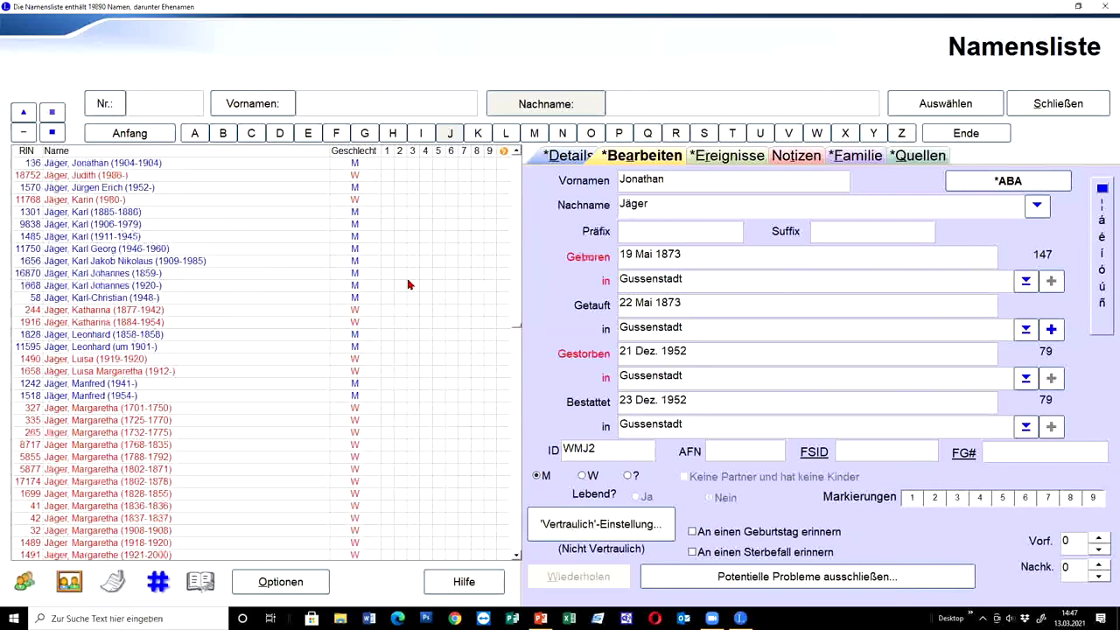
click(478, 134)
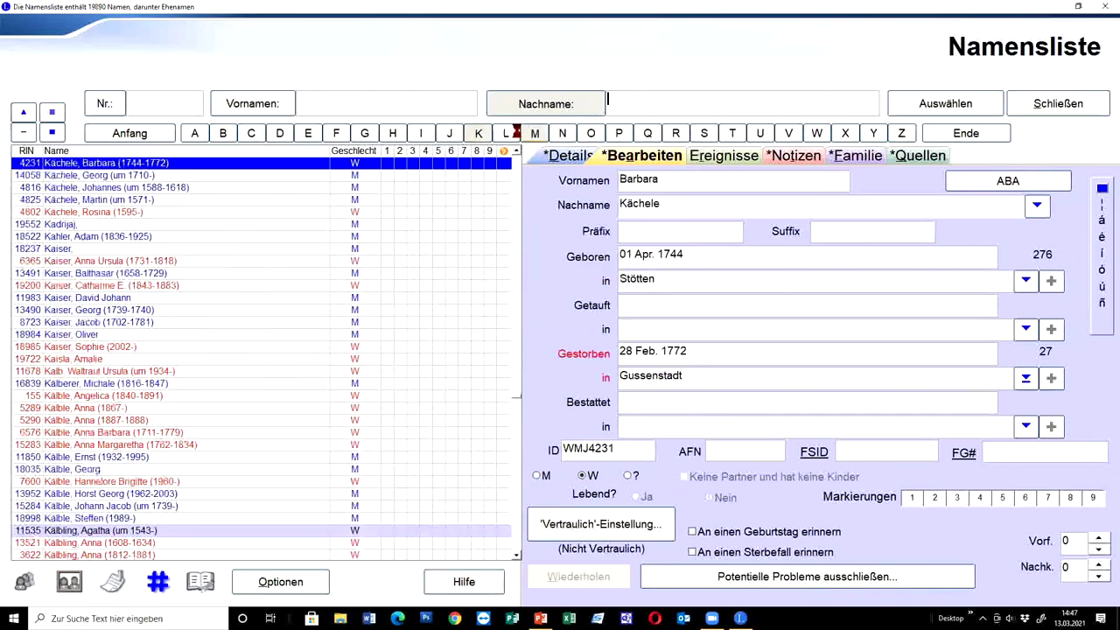
click(527, 132)
text(mut)
click(97, 555)
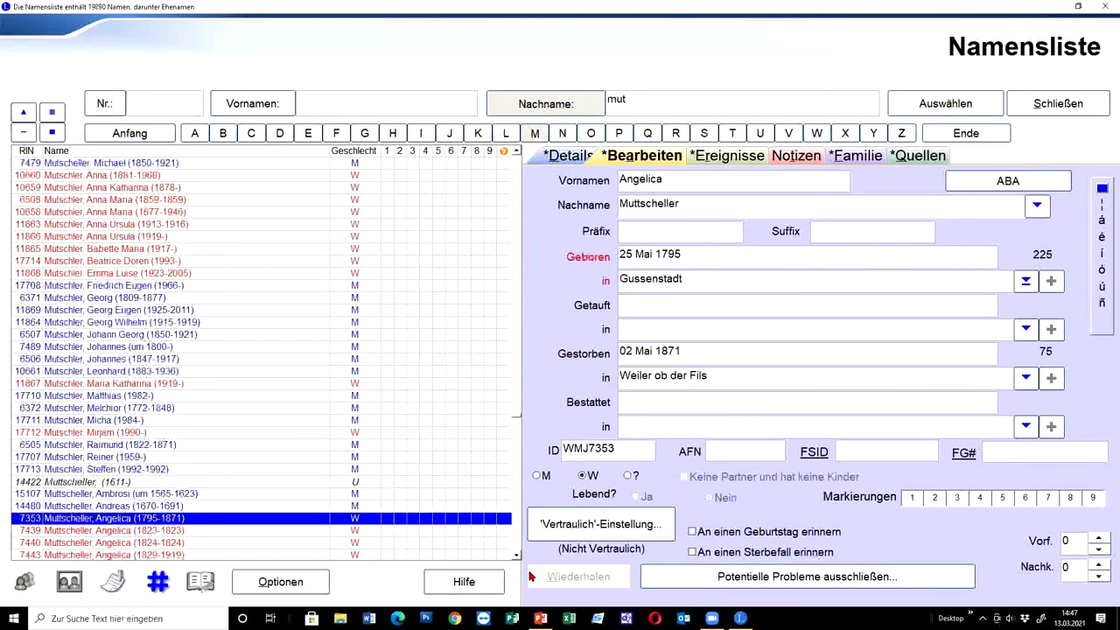
click(945, 103)
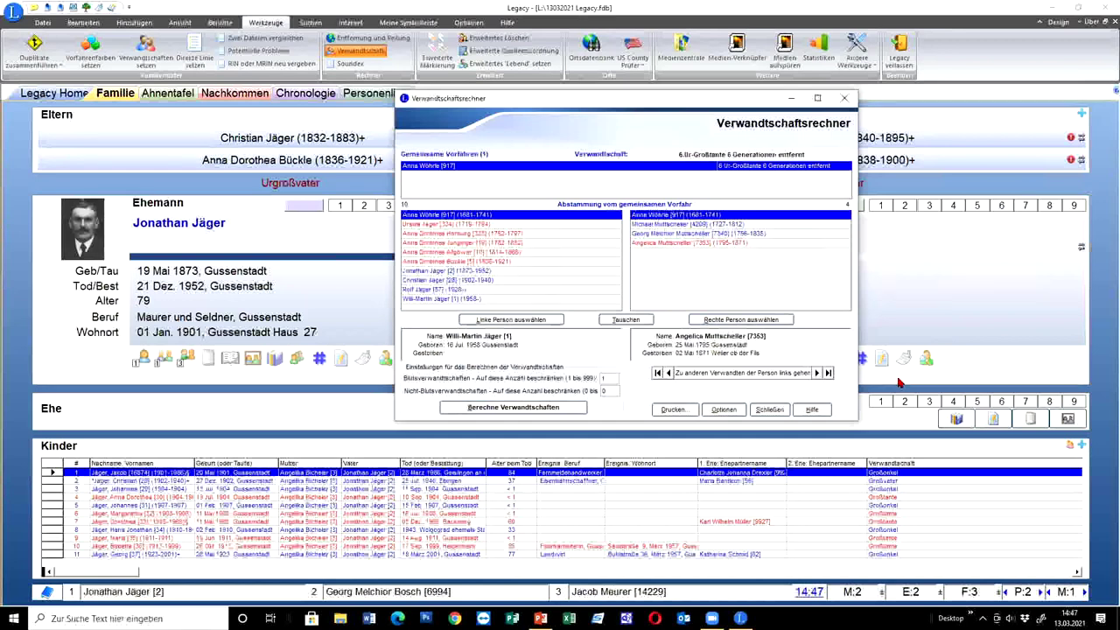
click(844, 98)
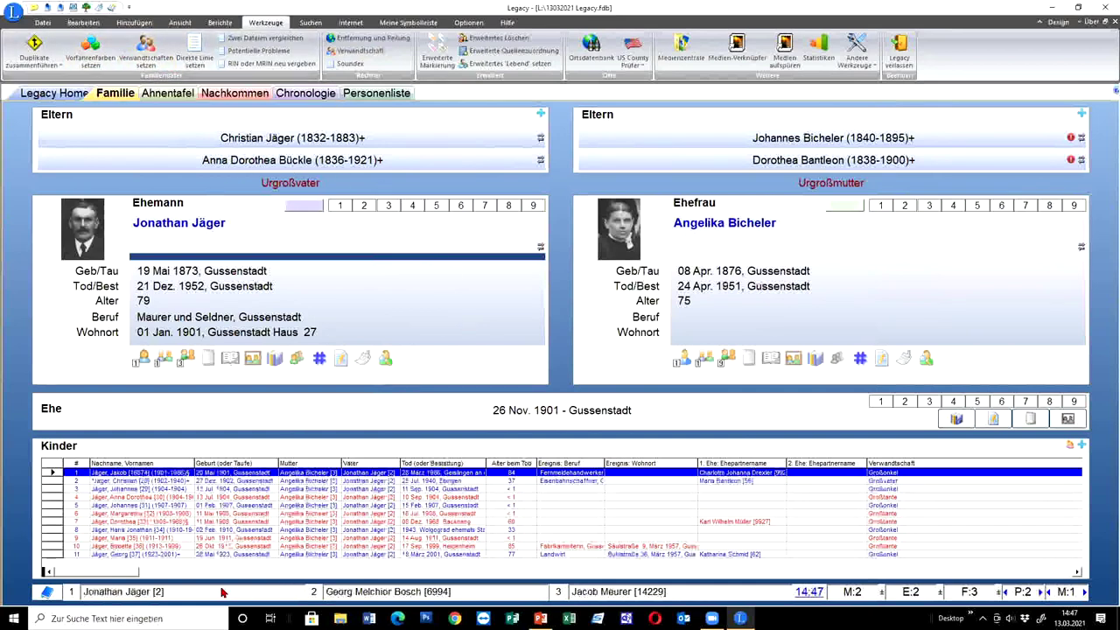
Step: Navigate down the descendants through the second child and his first child to the family of that couple's third child
click(145, 482)
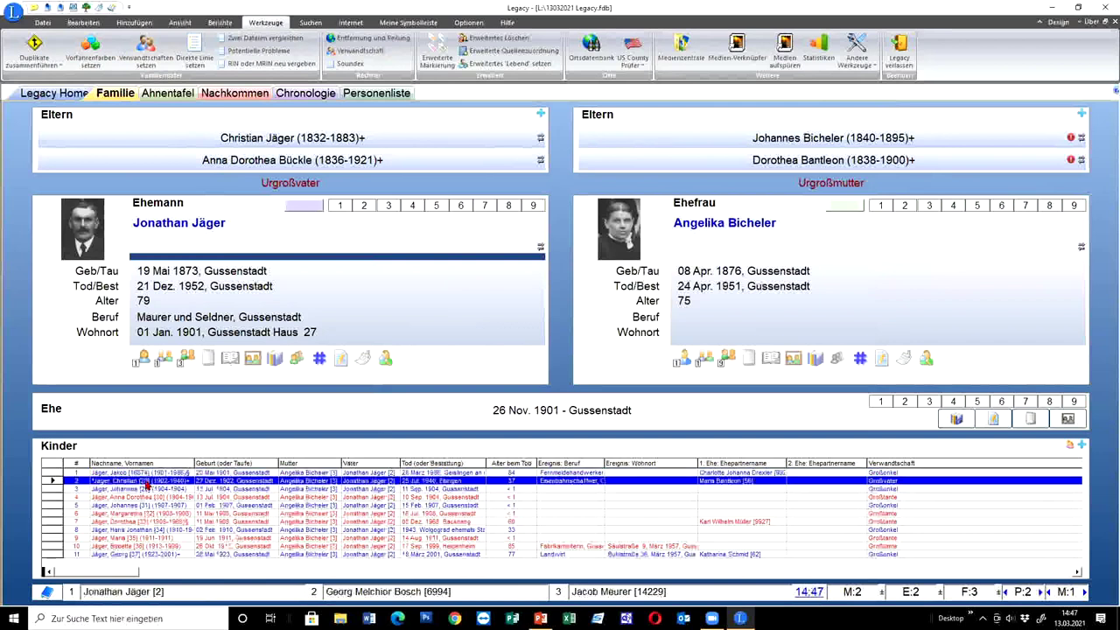
double_click(146, 483)
double_click(149, 473)
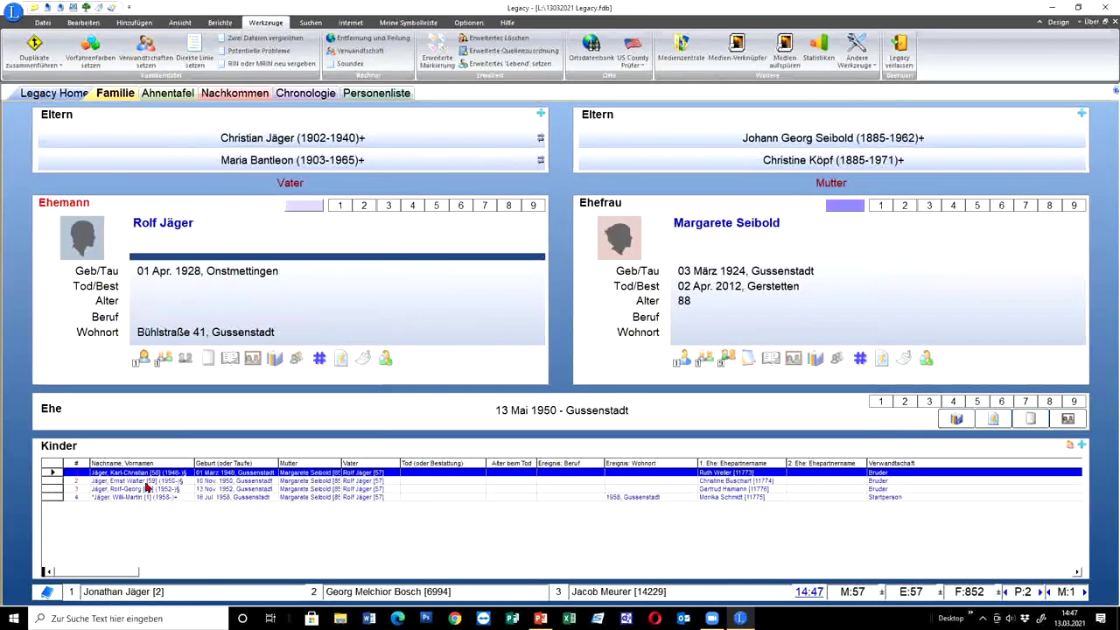
click(150, 481)
double_click(151, 488)
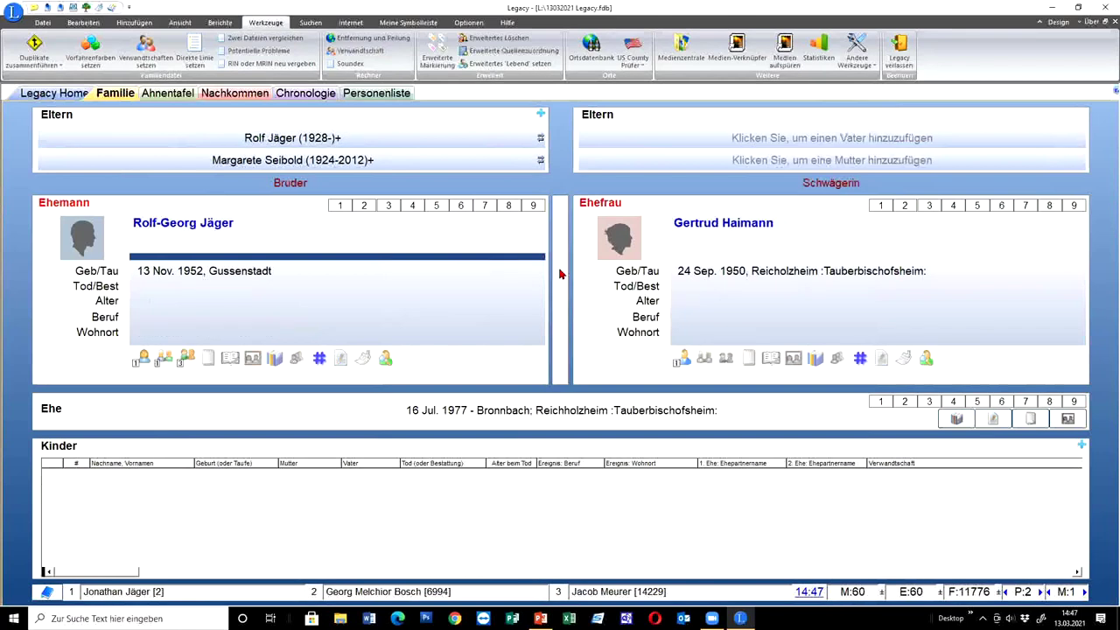
Step: Return to the start person's family, review the settings for assigning relationships, and close the dialog
click(560, 280)
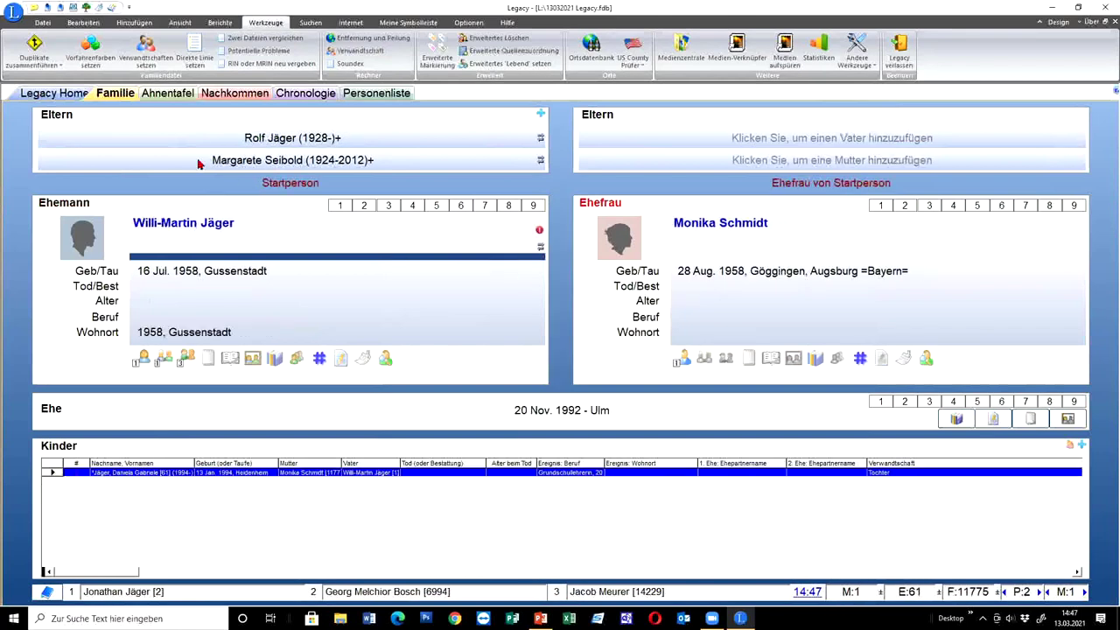
click(153, 52)
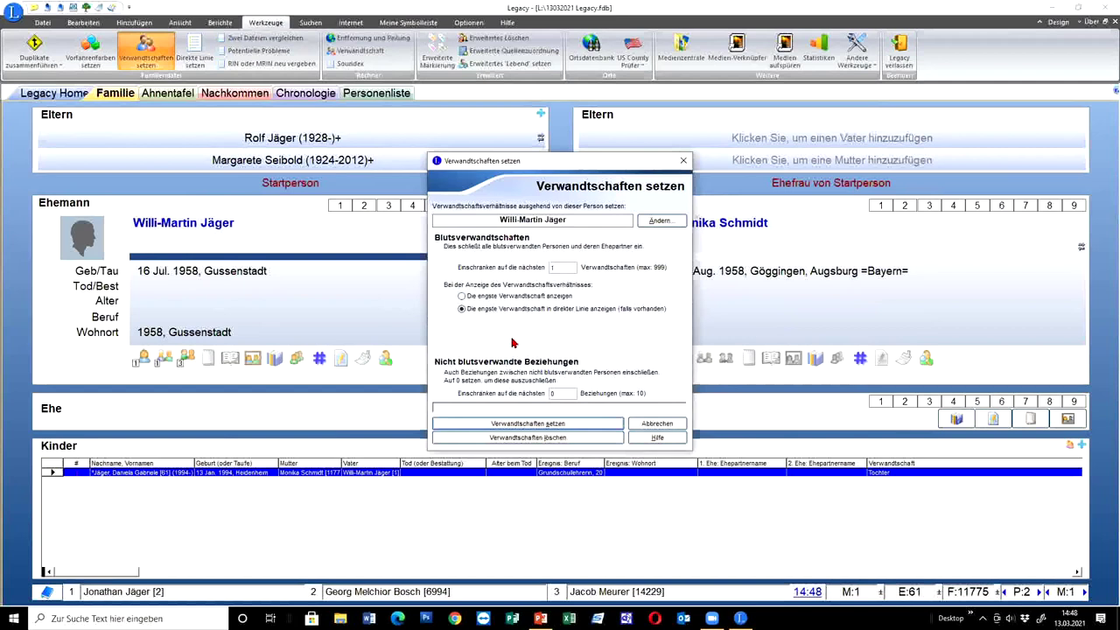
key(Return)
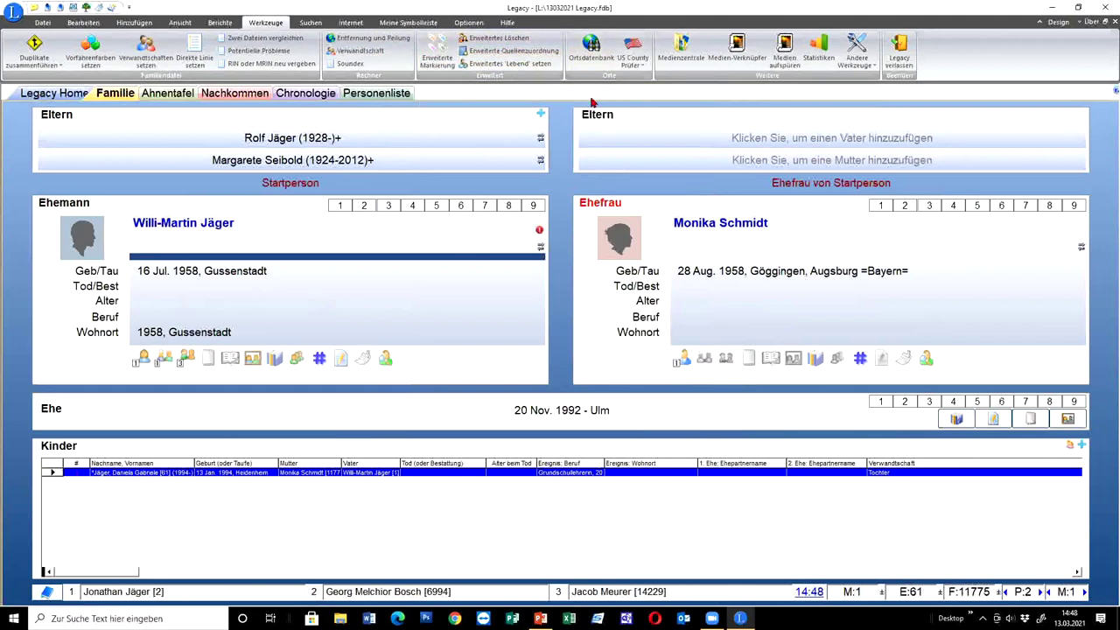
Step: Try advanced source assignment for all persons with marking 2, limited to the baptism field (Taufe), cancel at the confirmation and close the dialog
click(505, 52)
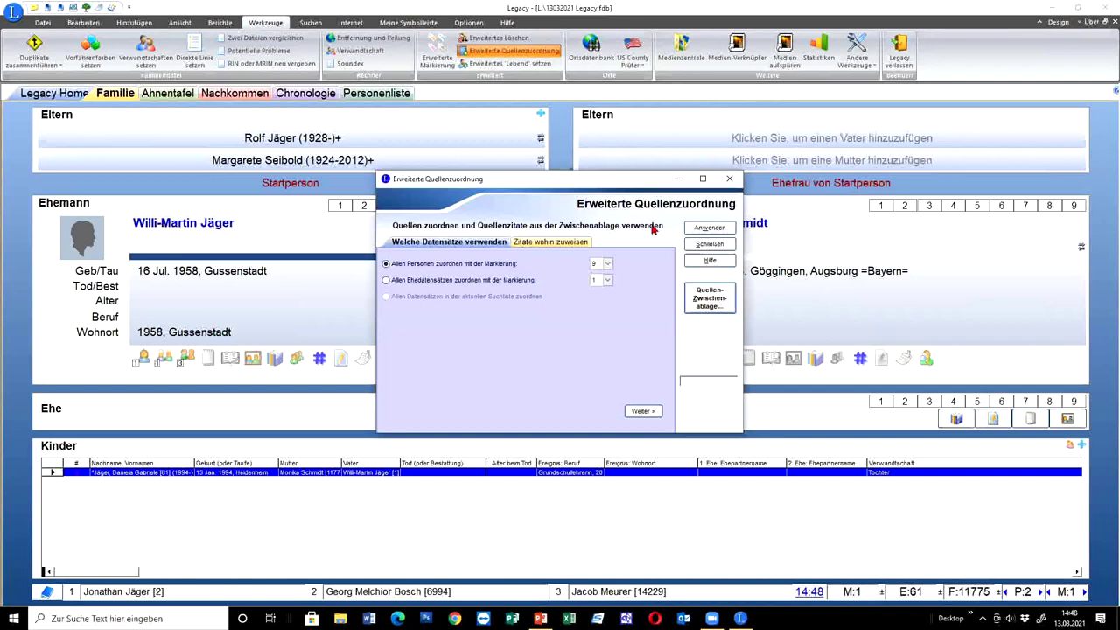
click(610, 268)
click(611, 282)
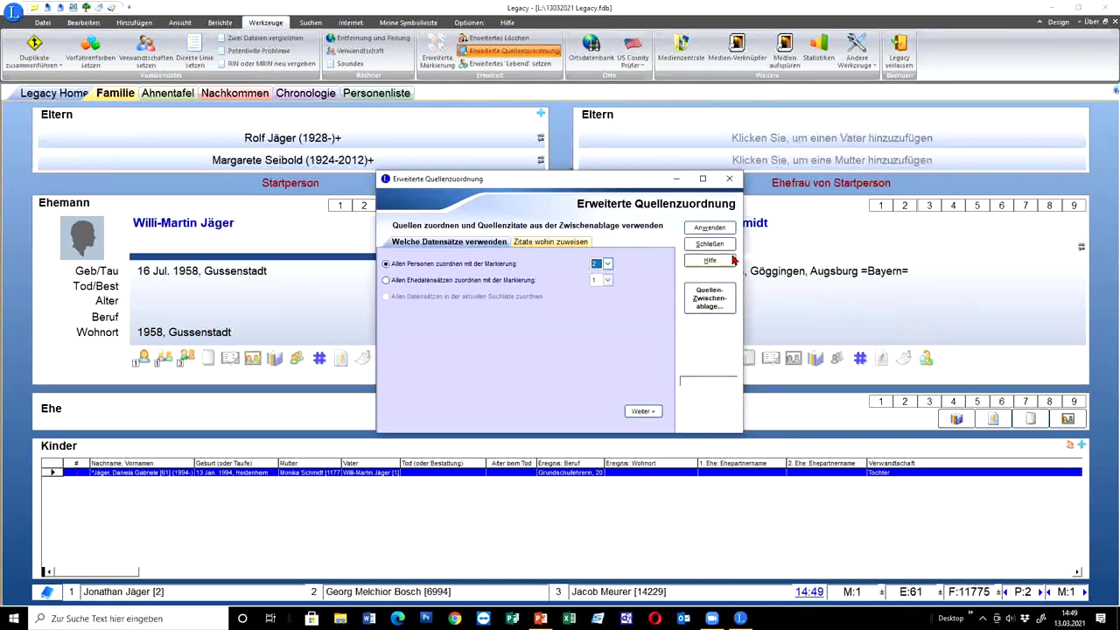
click(656, 414)
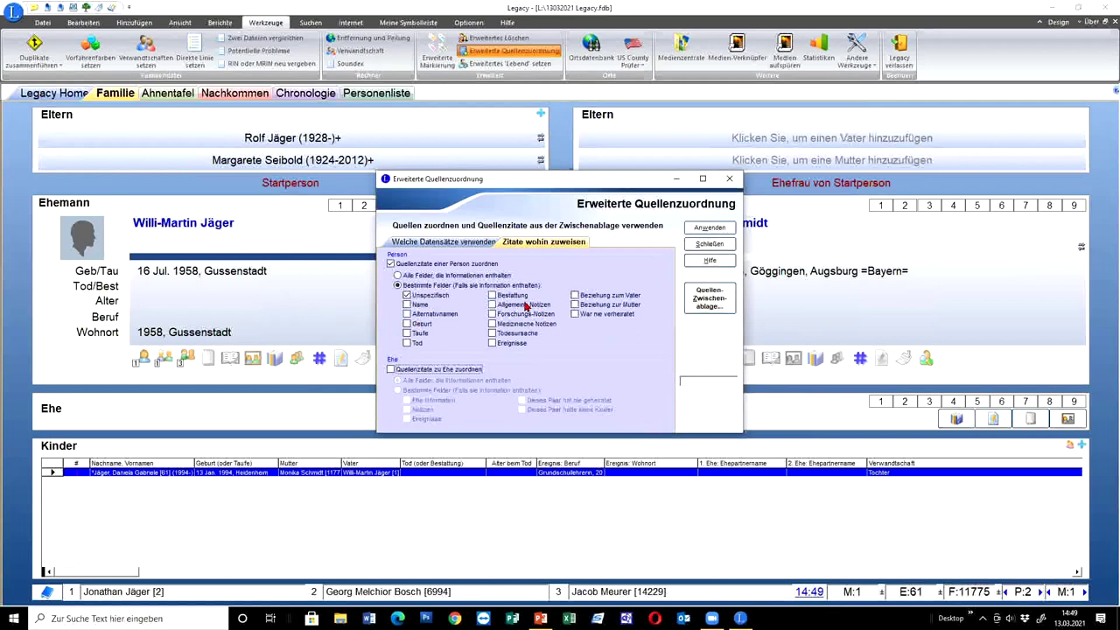
click(407, 324)
click(407, 296)
click(709, 227)
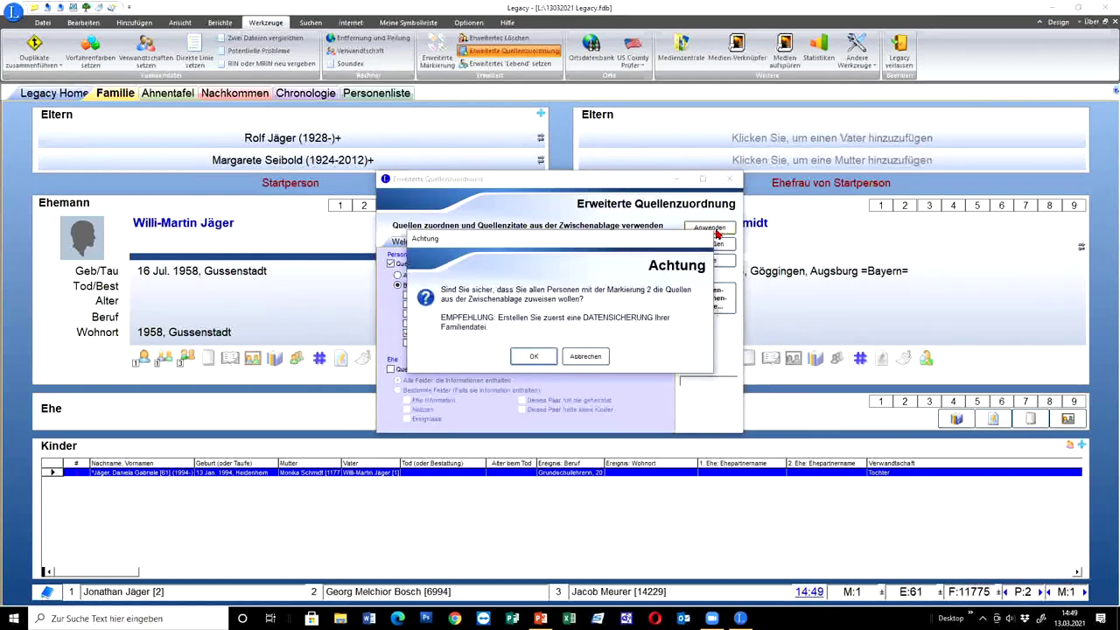
click(585, 356)
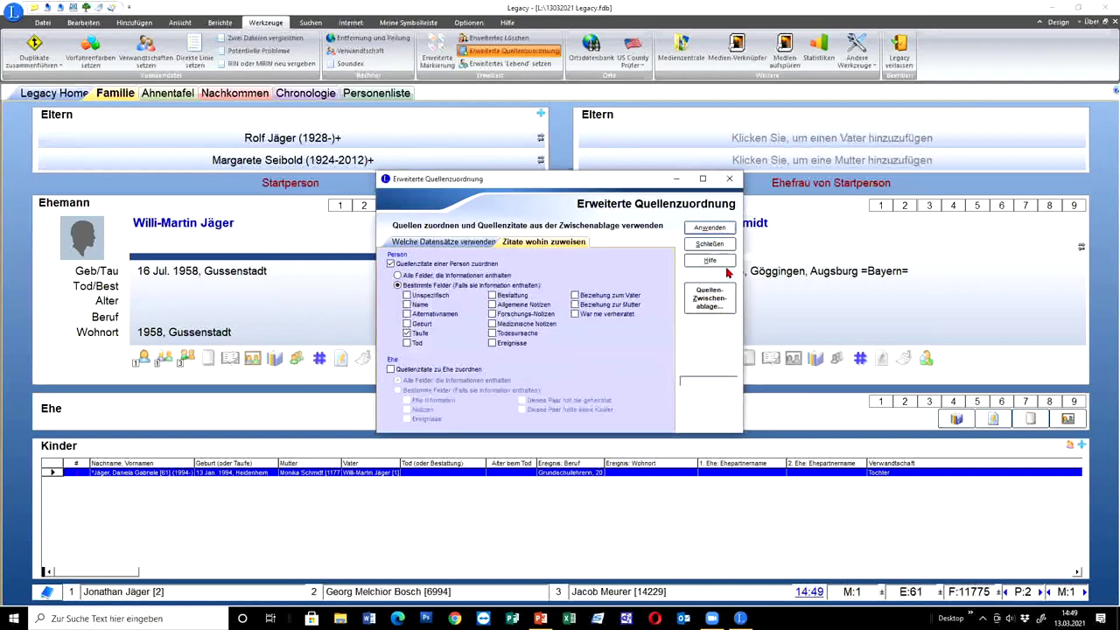
click(710, 245)
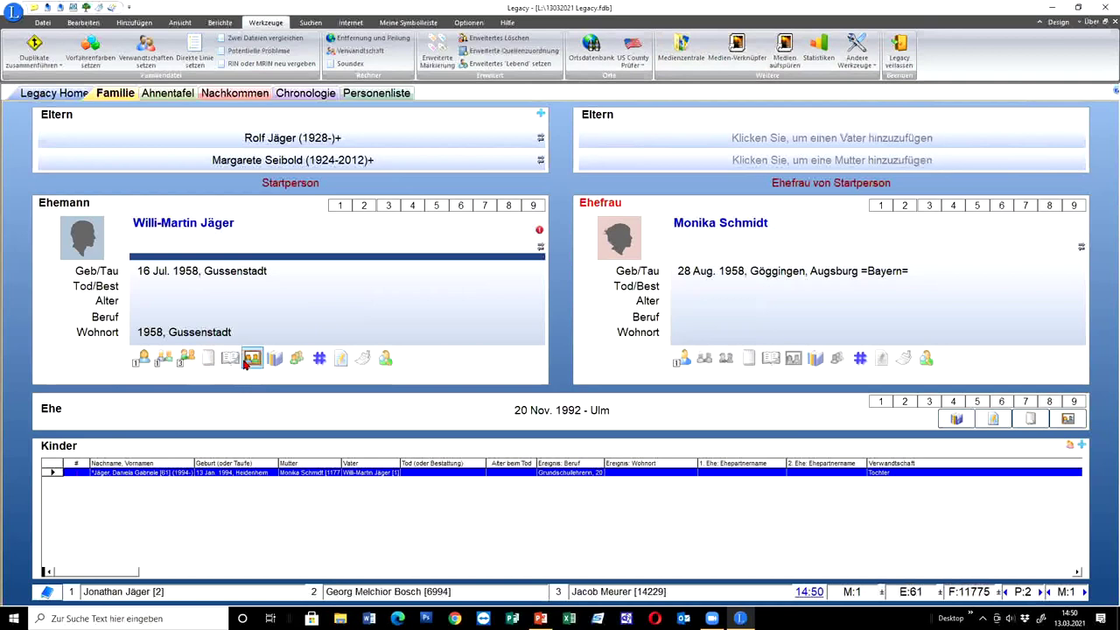
Step: Navigate up the paternal line from the start person to the family of the great-grandfather born in 1873
click(265, 140)
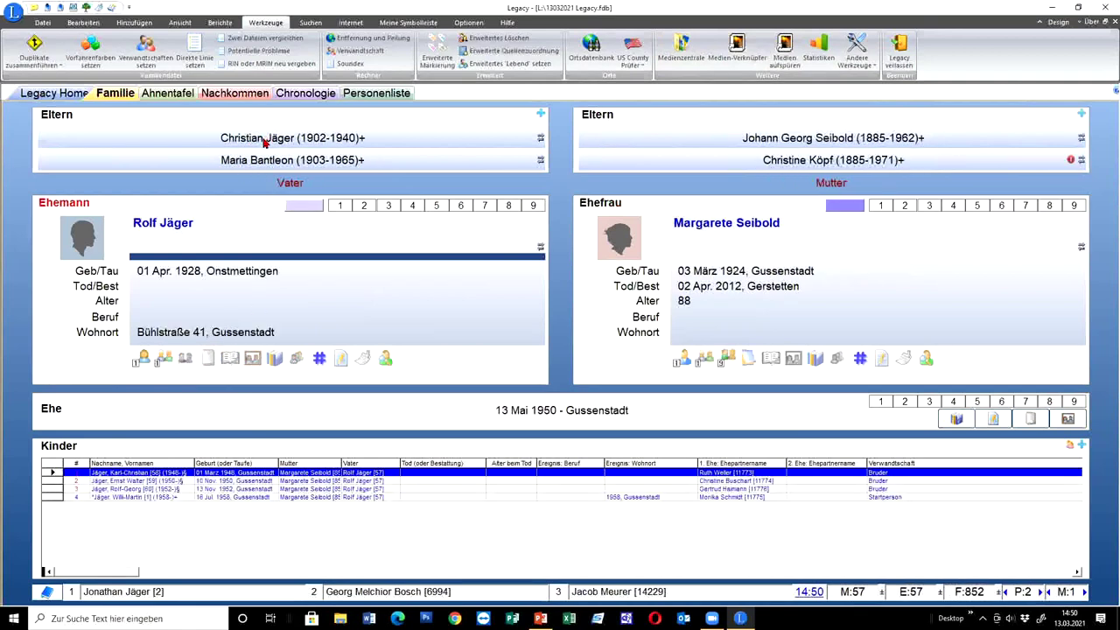
click(265, 140)
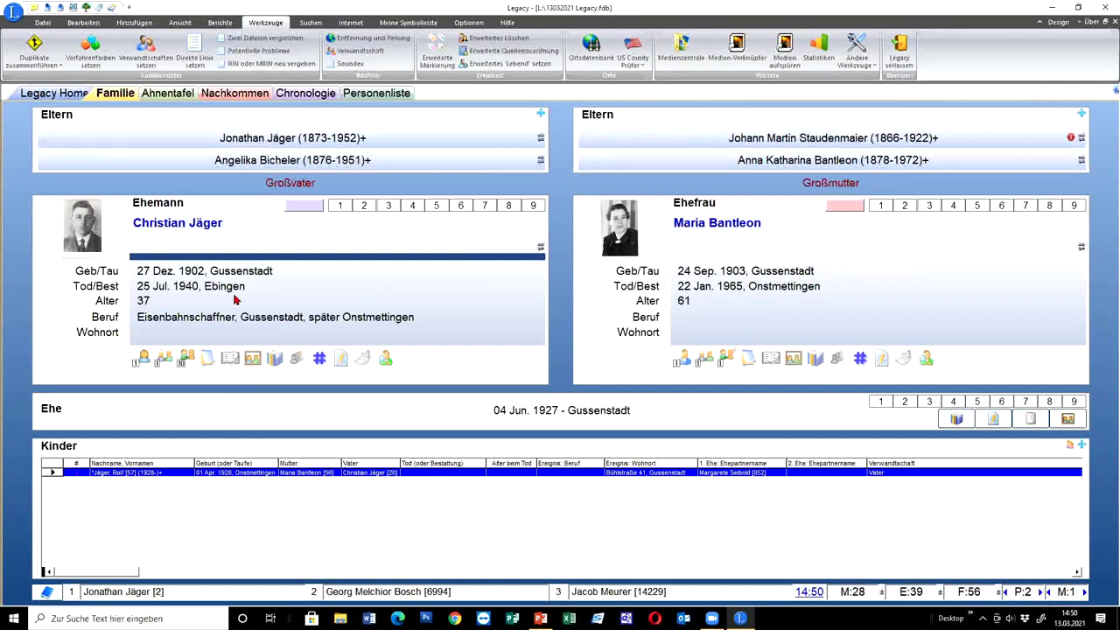
click(256, 250)
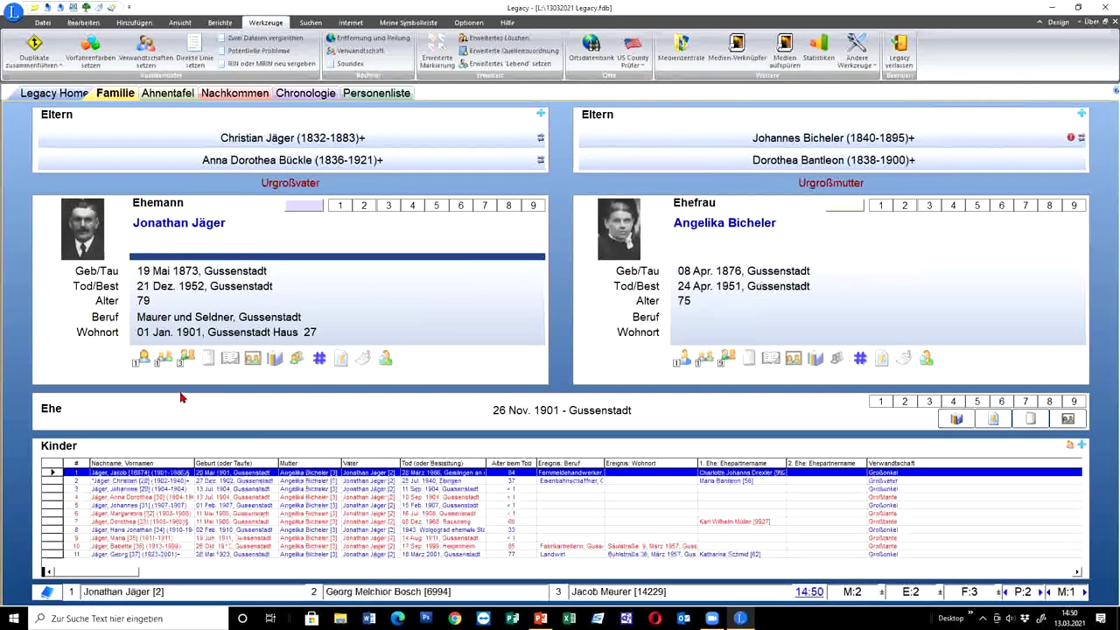
Step: View the husband's media gallery, switch it to the residence (Wohnort) picture, and close the gallery
click(253, 359)
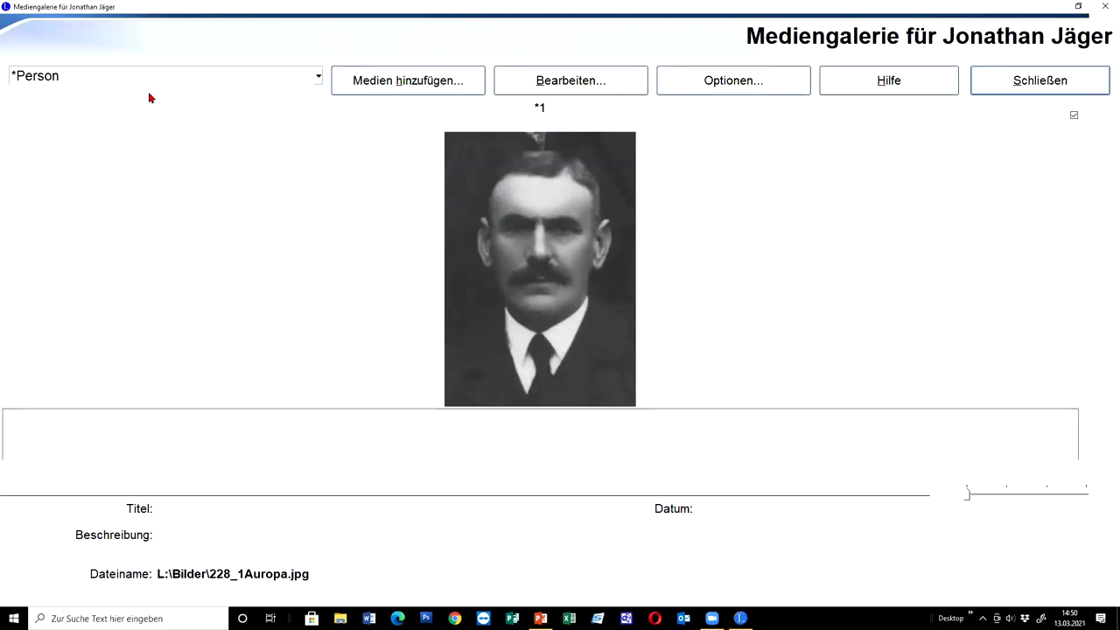
click(319, 79)
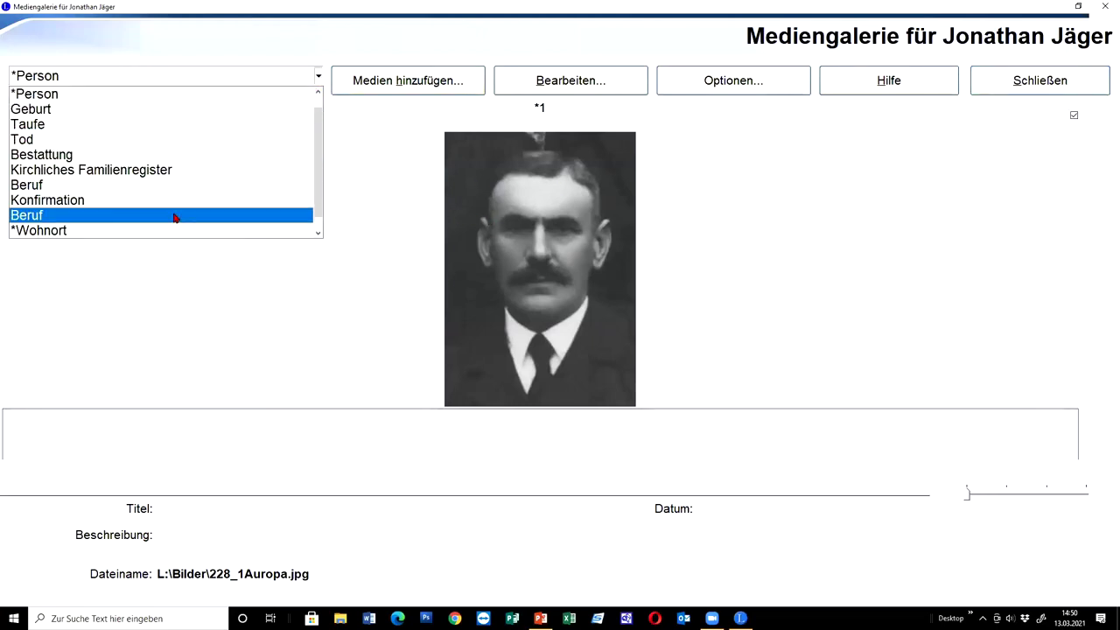
click(51, 231)
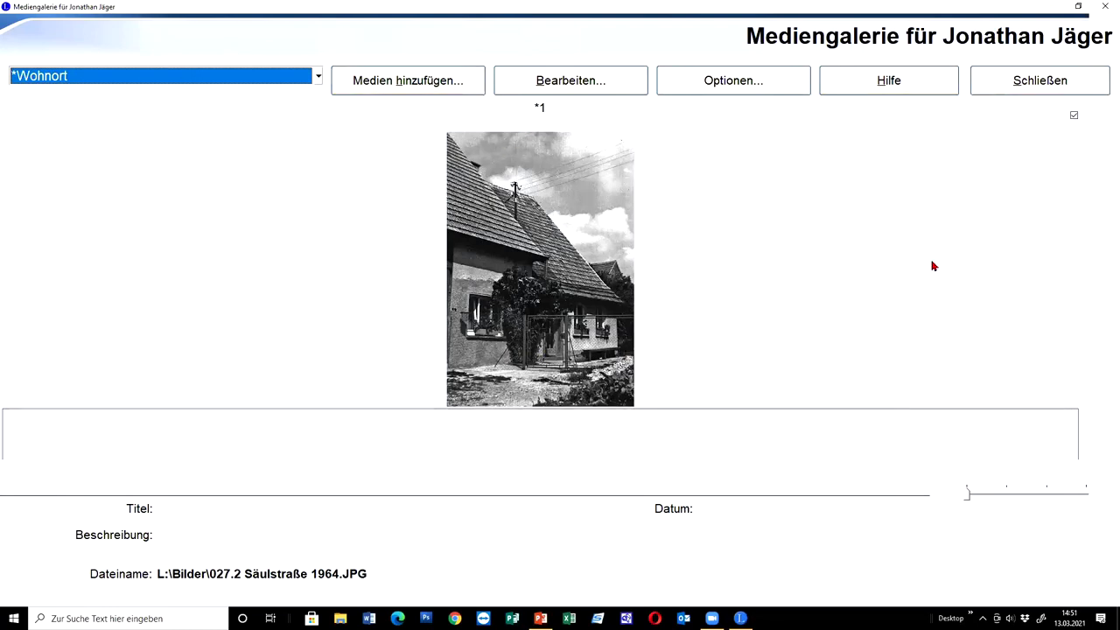
click(1025, 84)
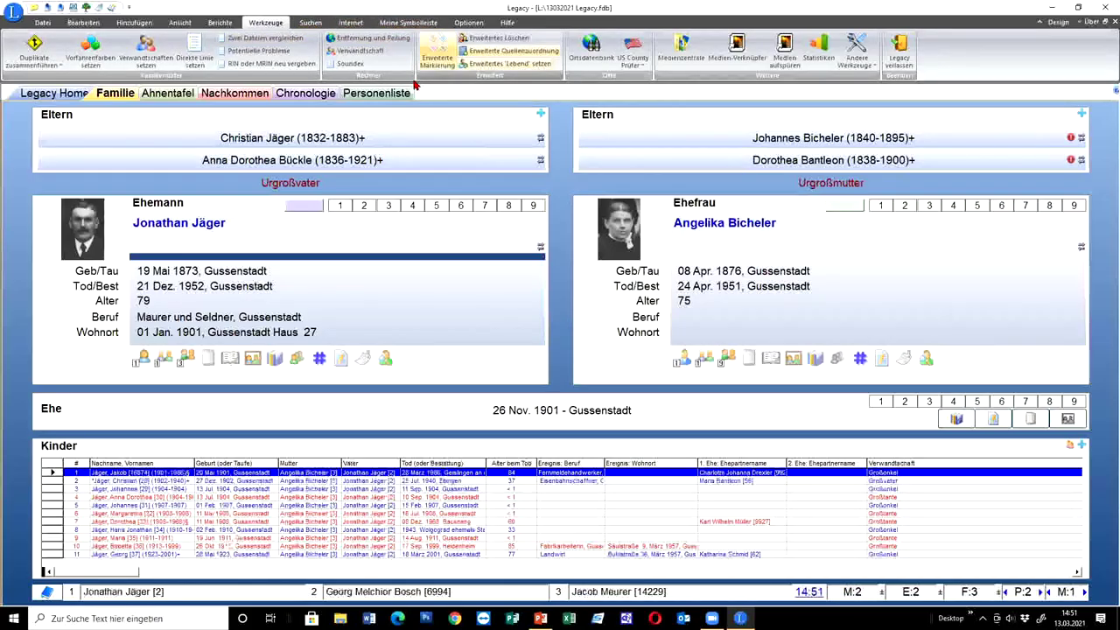
Step: Preview the family group sheet for the great-grandparents, review it from the parents through the children to the sources, and close the report
click(408, 22)
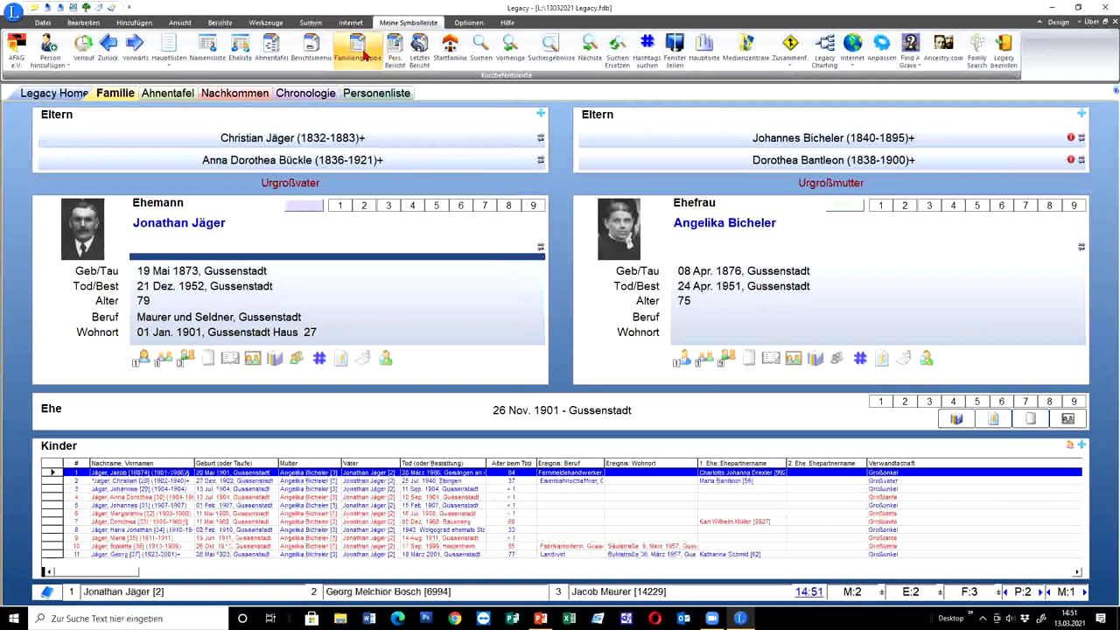
click(364, 52)
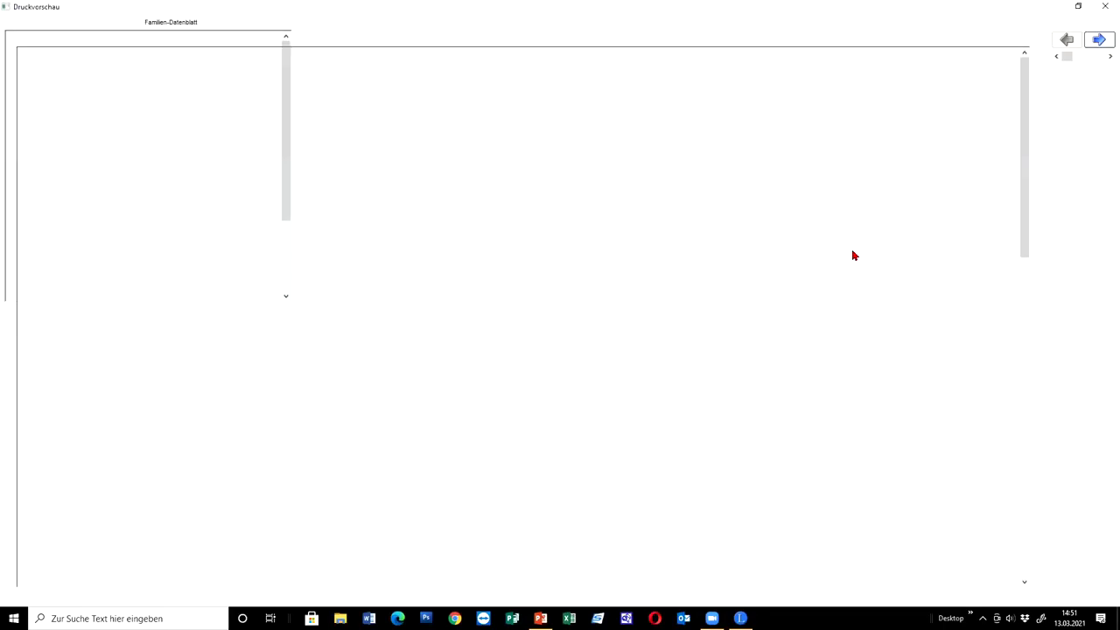
scroll(853, 256, down, 3)
scroll(853, 258, up, 3)
scroll(851, 264, down, 1)
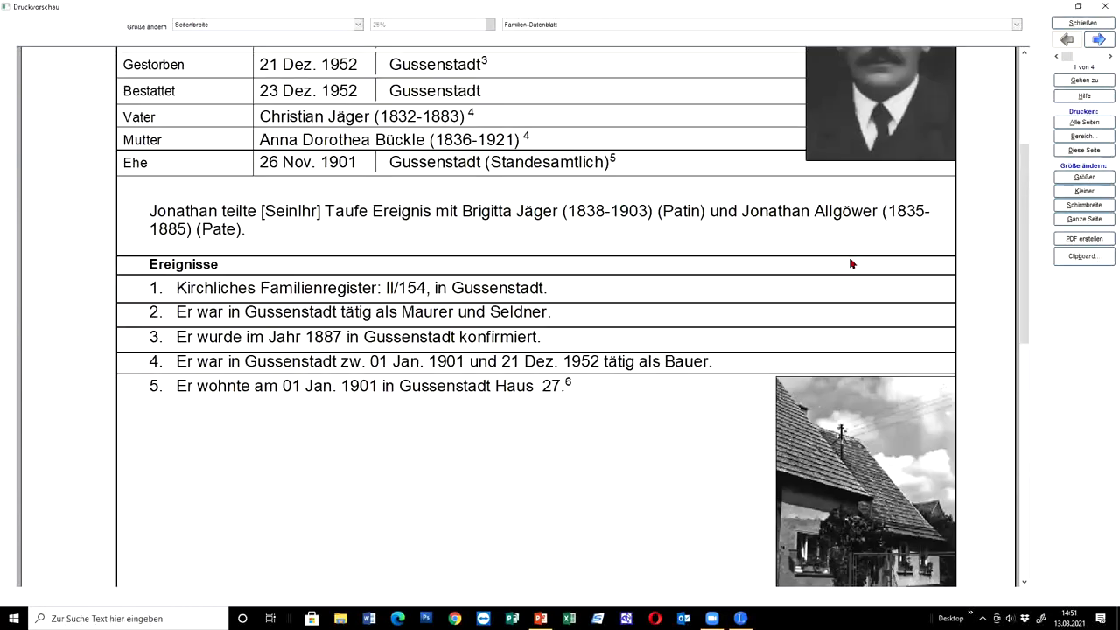
scroll(851, 264, down, 3)
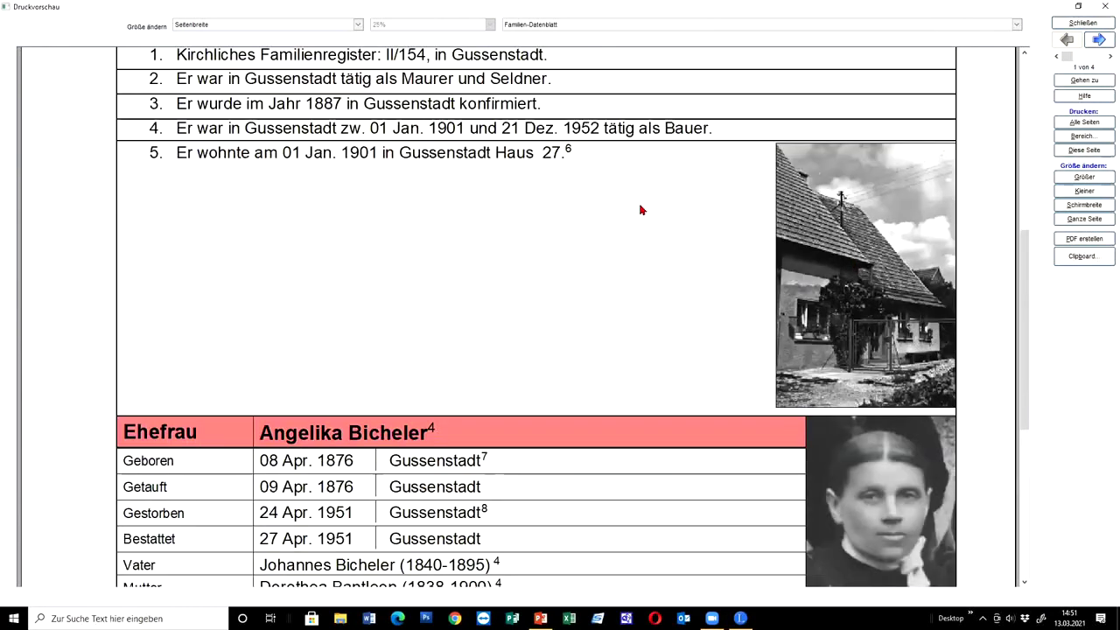
scroll(839, 258, down, 4)
scroll(875, 233, down, 5)
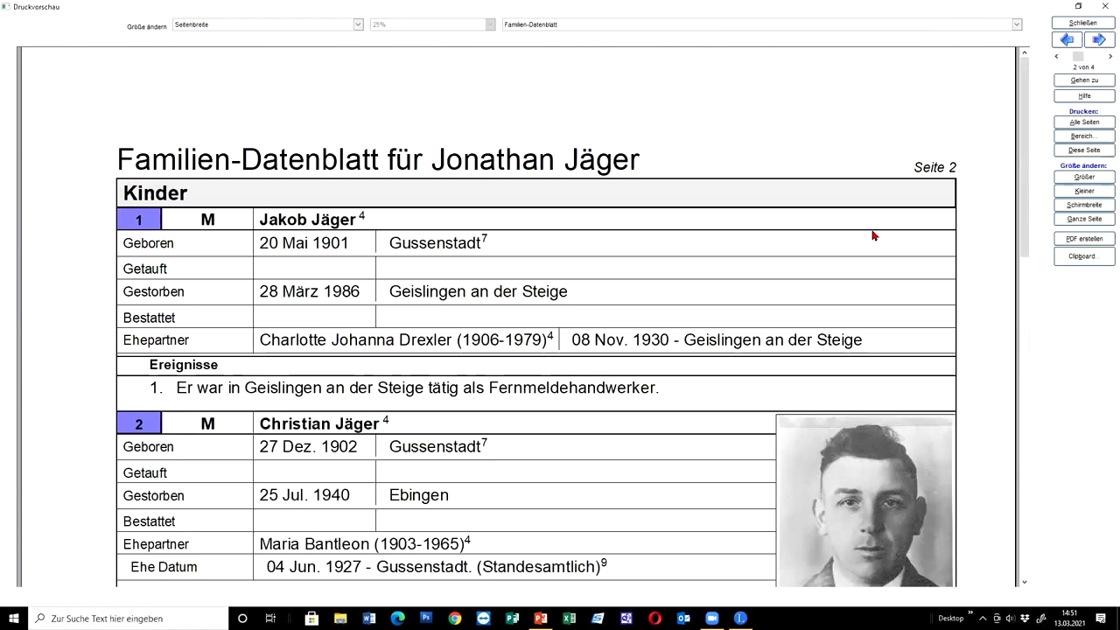
scroll(872, 263, down, 10)
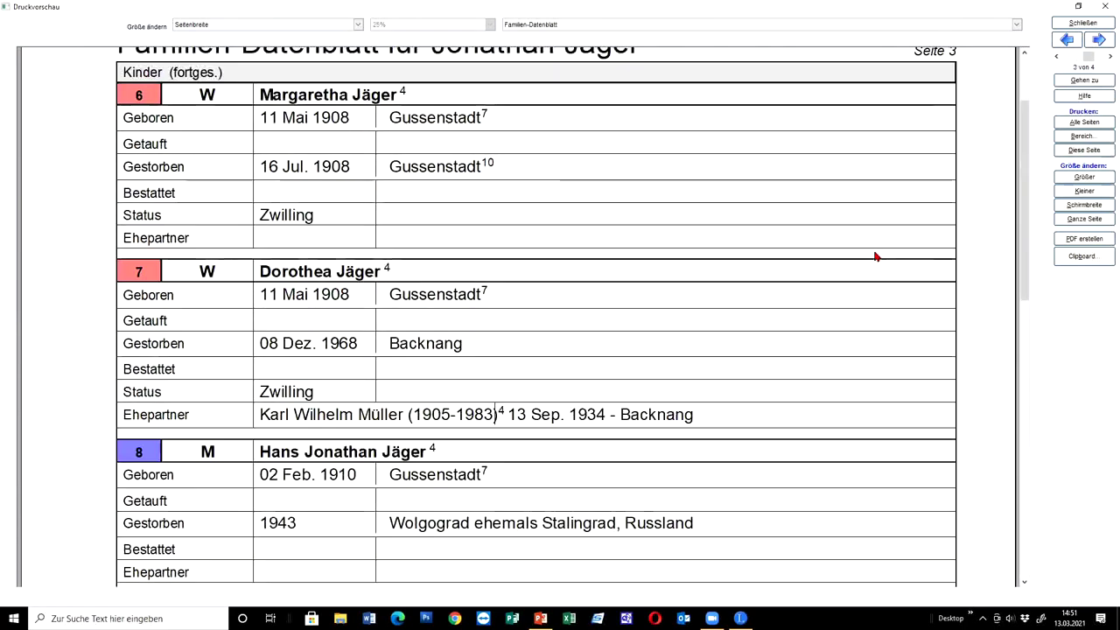
scroll(873, 253, down, 6)
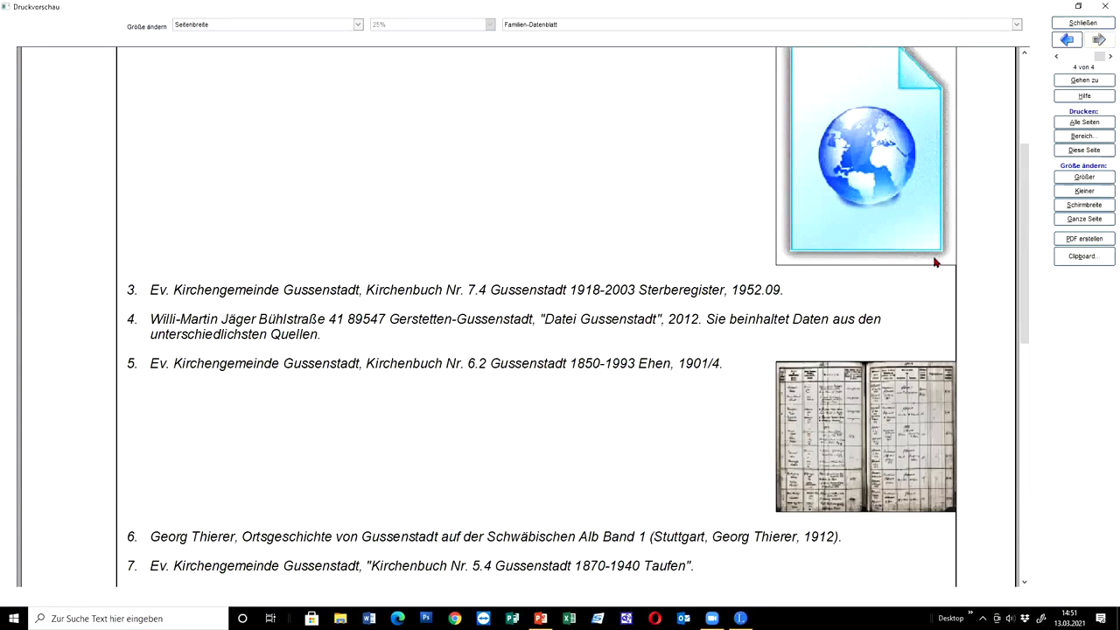
click(1065, 25)
click(442, 233)
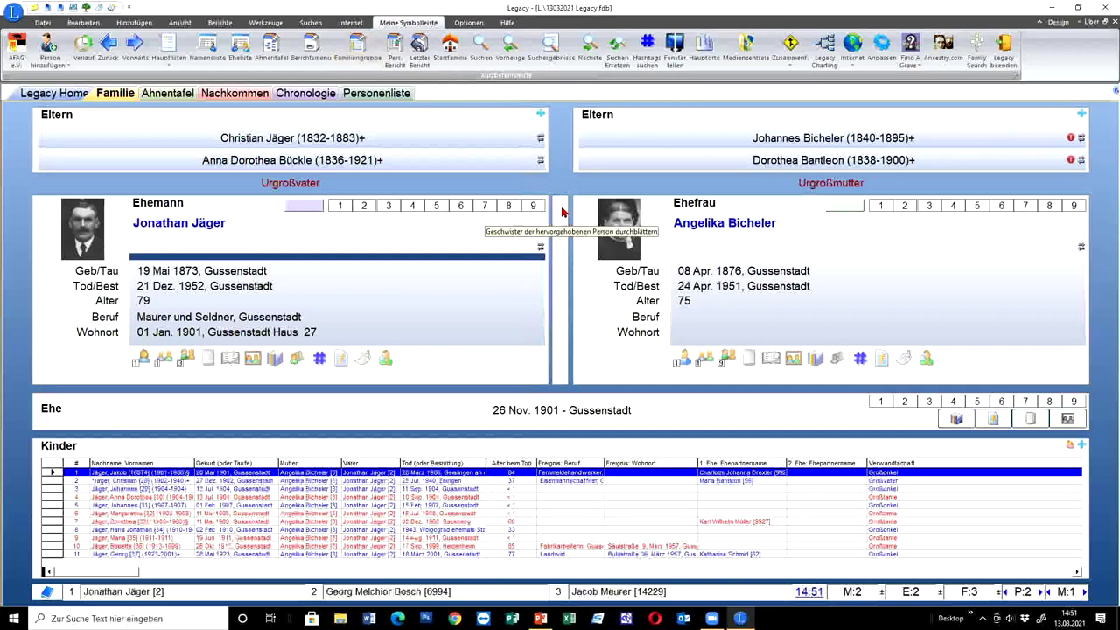
Step: Check the couple's marriage media gallery, close it, and open the family of their second child
click(1069, 420)
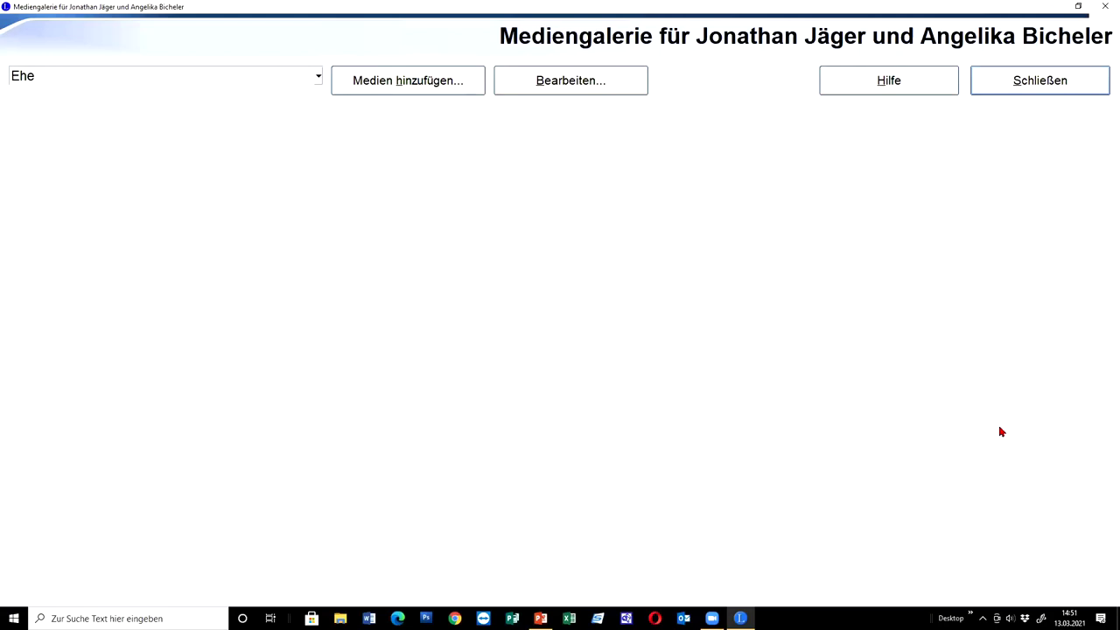
click(1018, 81)
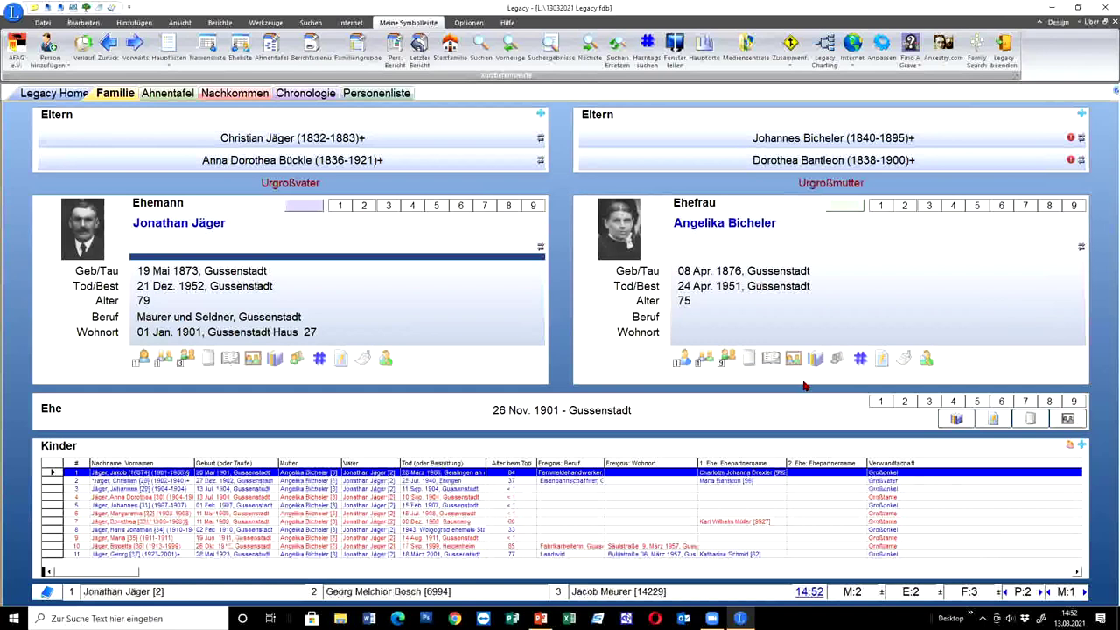
click(138, 483)
double_click(139, 484)
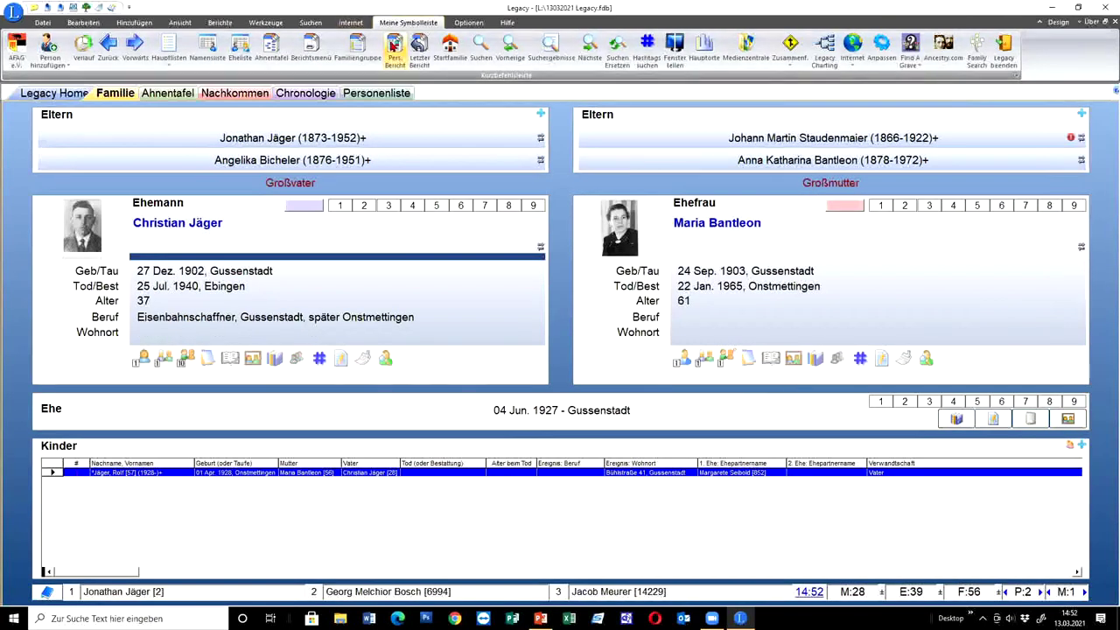
Step: Preview the family group sheet for the grandparents and examine the portraits, events and wedding picture on its first page
click(362, 54)
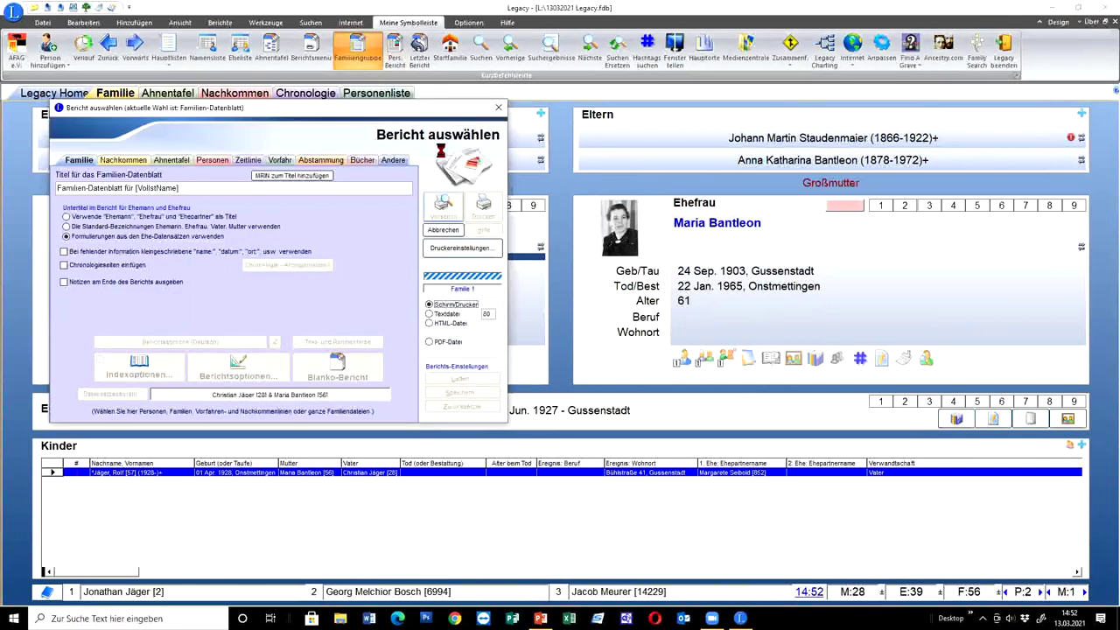
click(460, 157)
scroll(460, 157, down, 5)
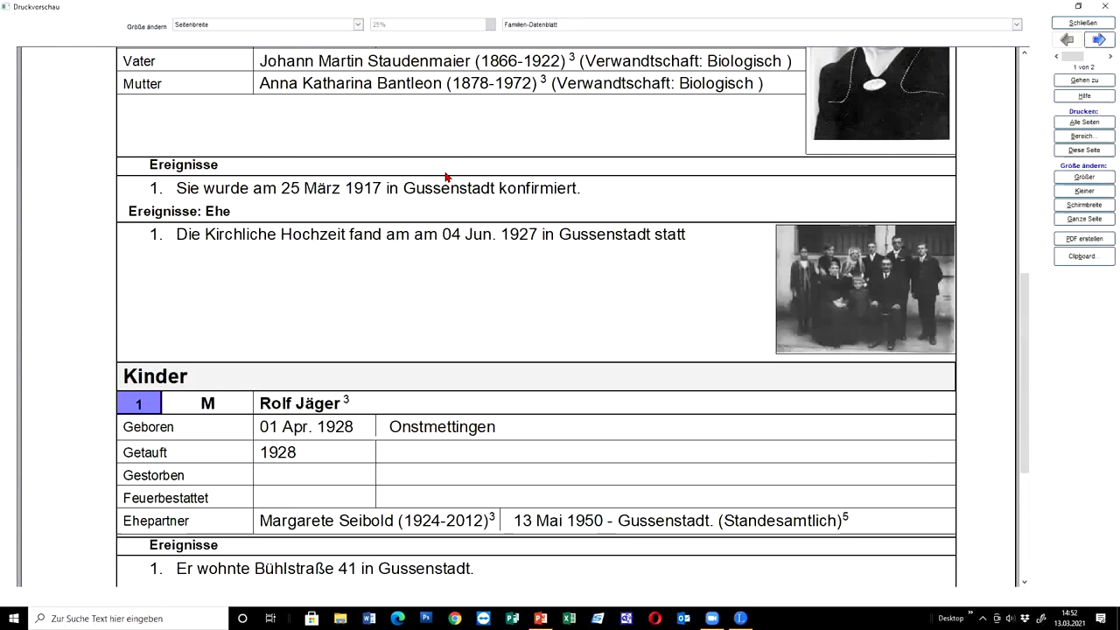
scroll(865, 355, up, 1)
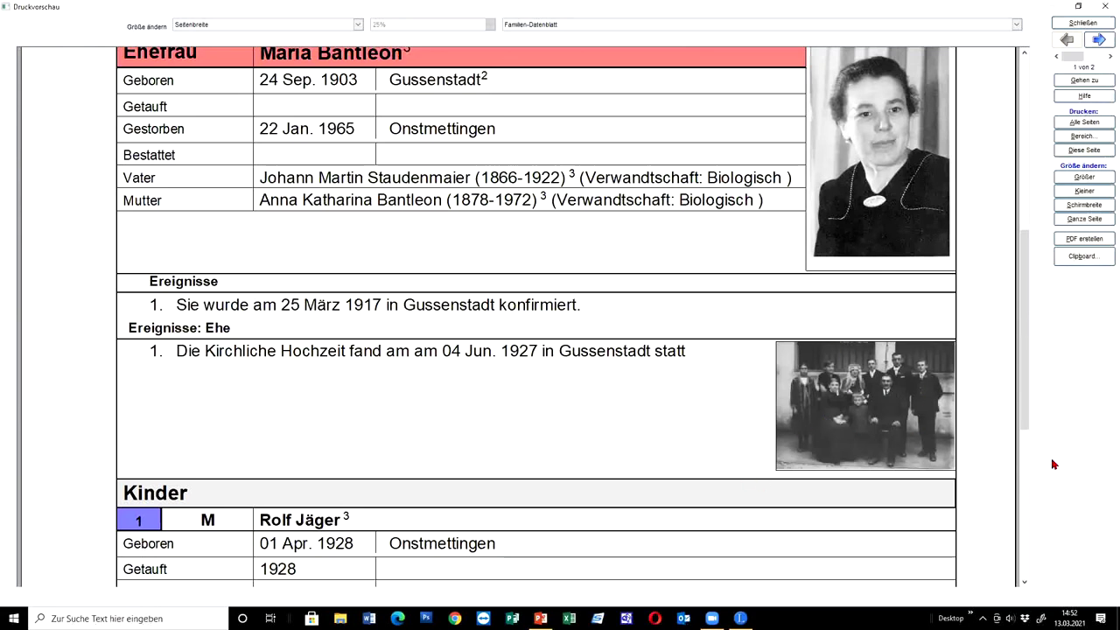
scroll(962, 411, up, 5)
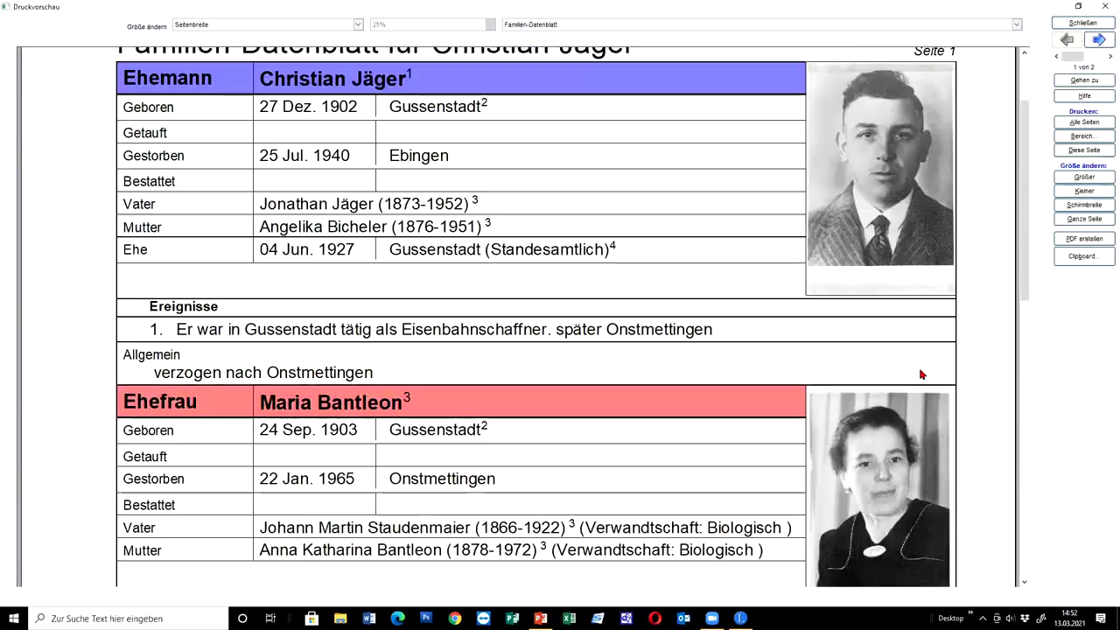
scroll(926, 356, down, 5)
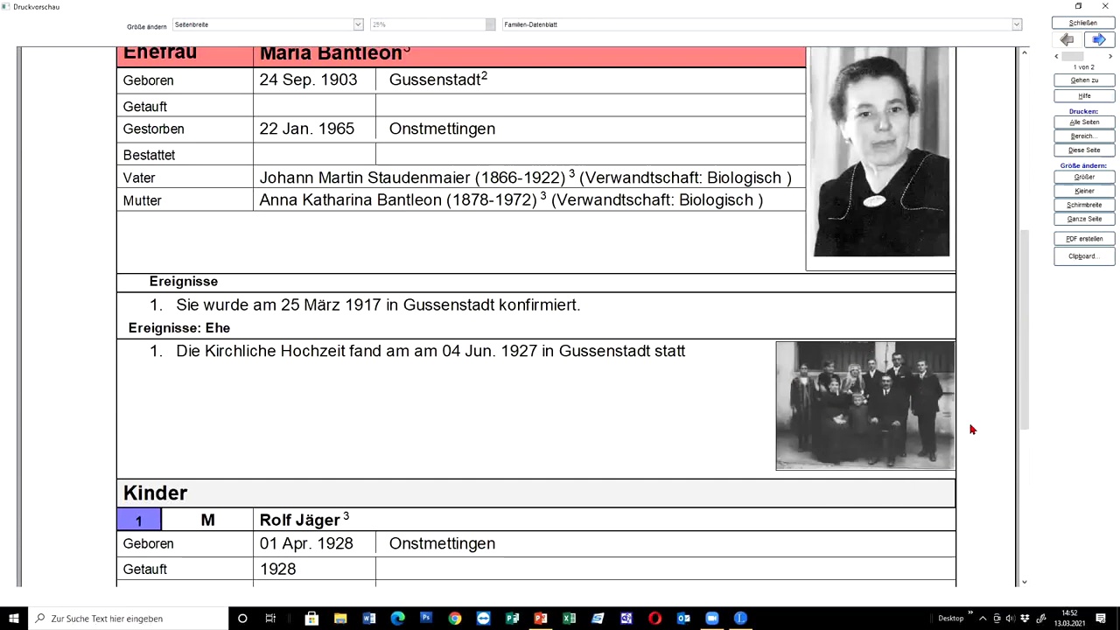
scroll(1014, 371, up, 5)
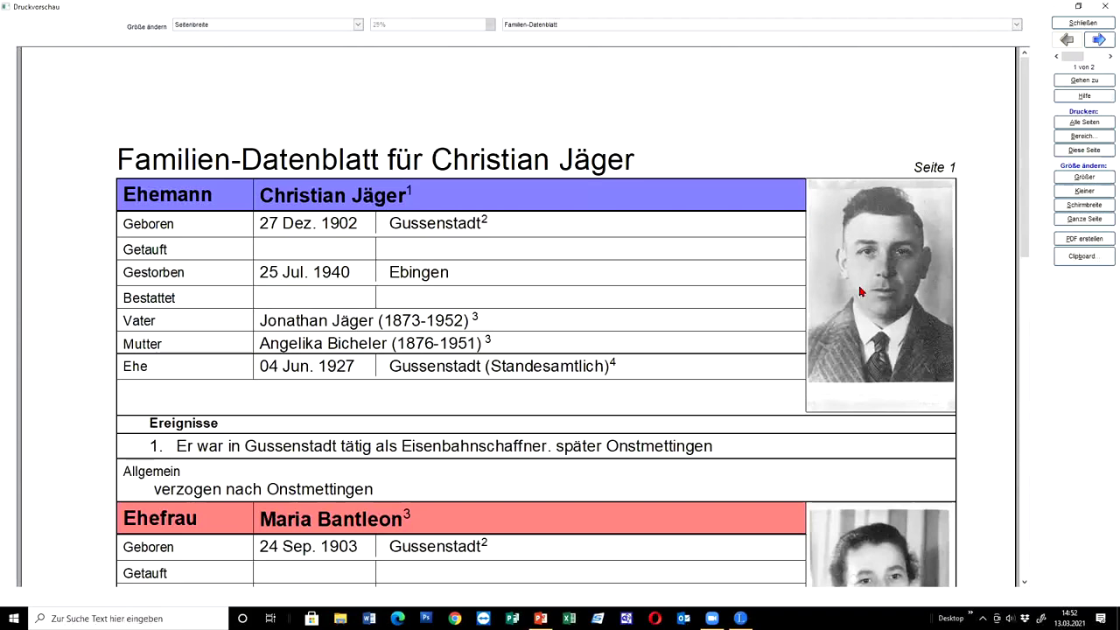
scroll(861, 291, down, 3)
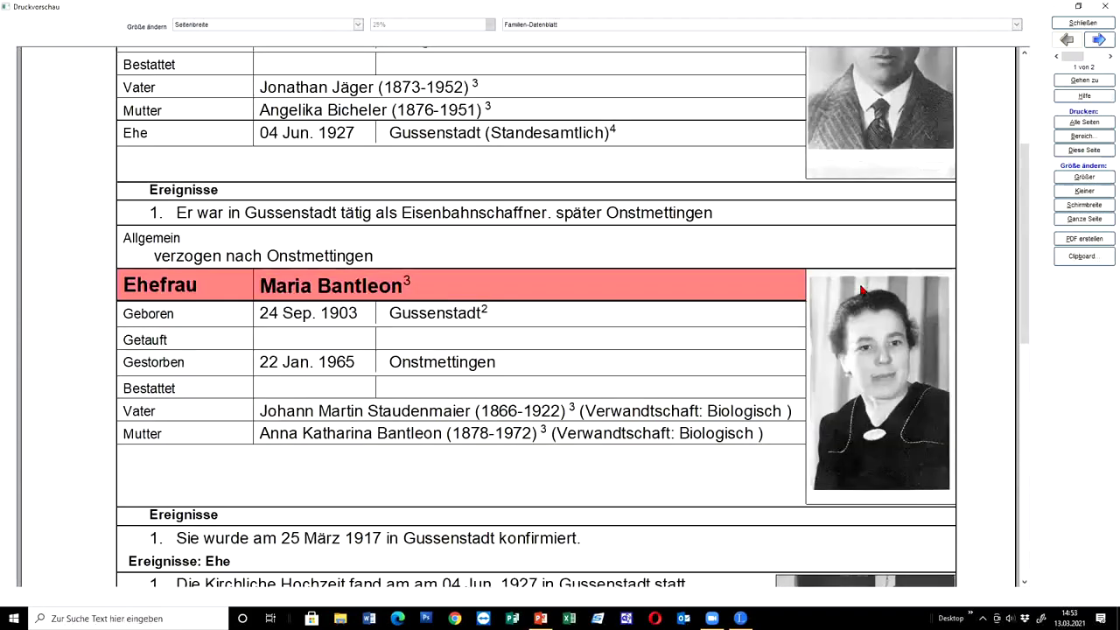
scroll(861, 291, up, 3)
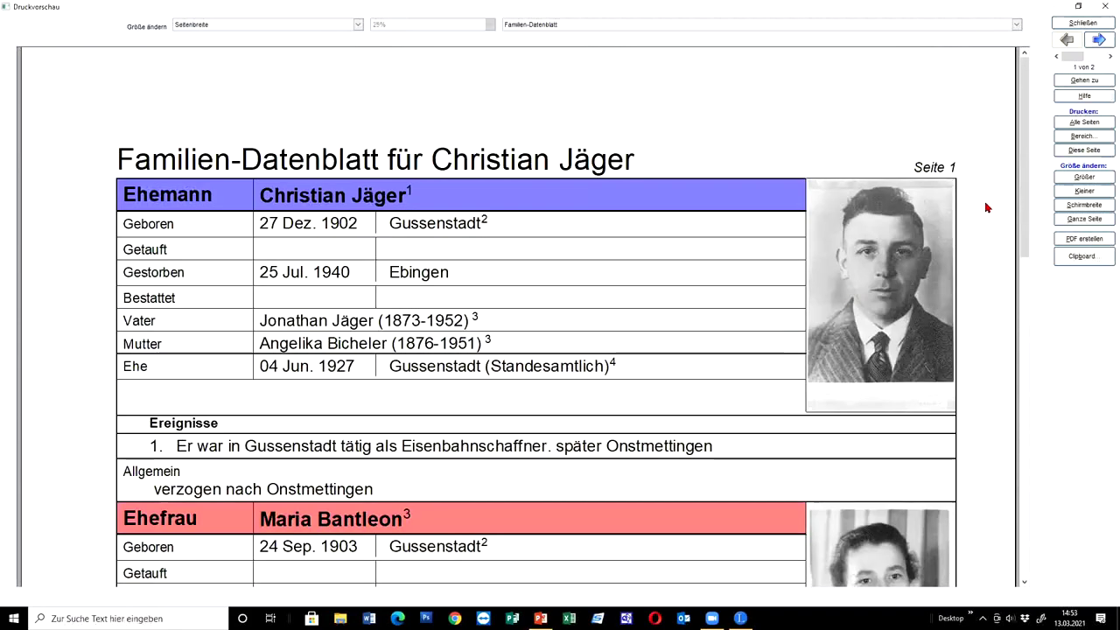
Step: Open the great-grandfather's personal record from the grandparents' family and show the people who share his baptism event
click(1091, 25)
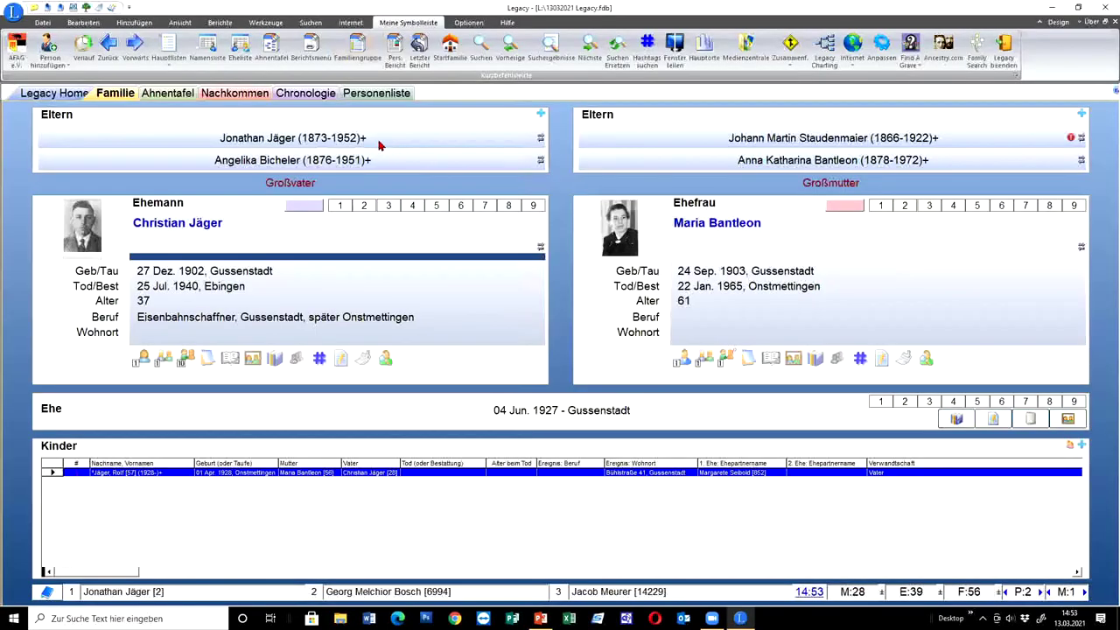
click(379, 140)
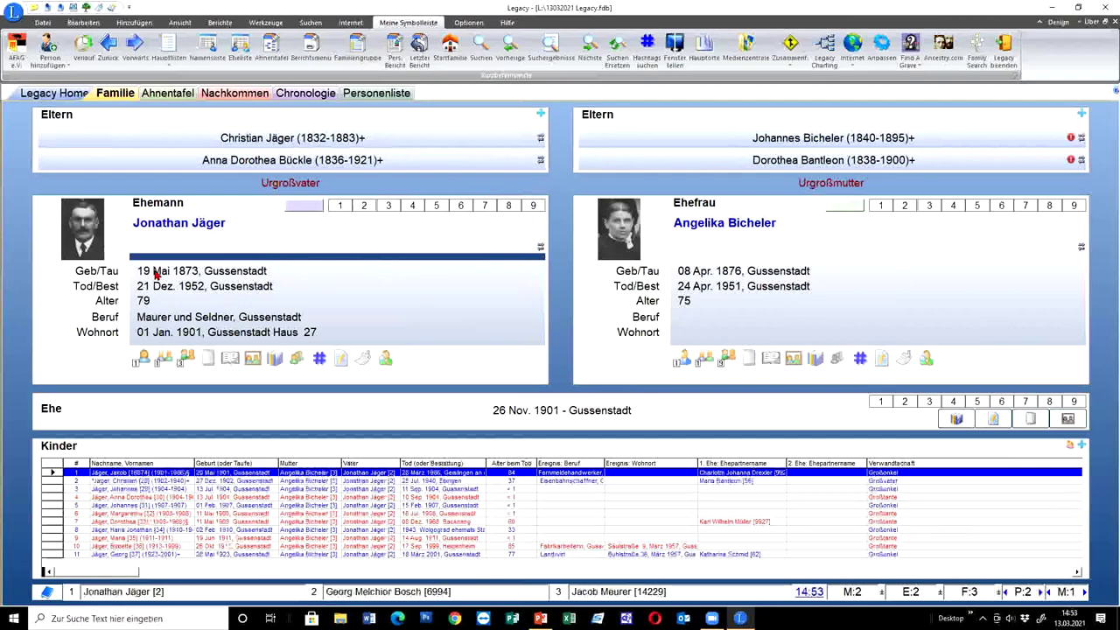
click(239, 236)
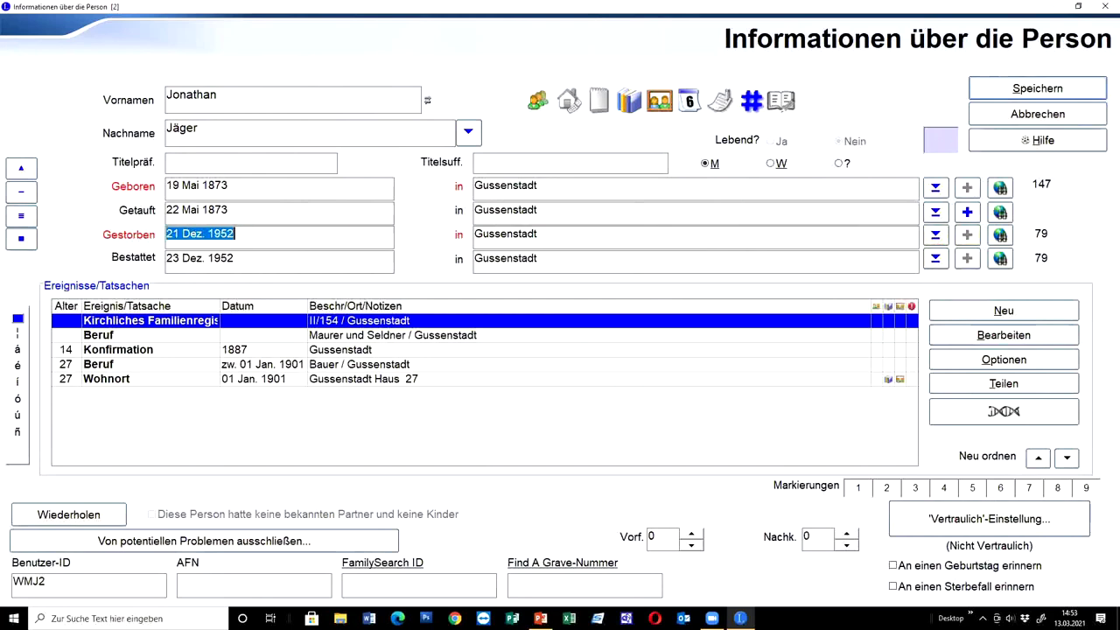
click(966, 211)
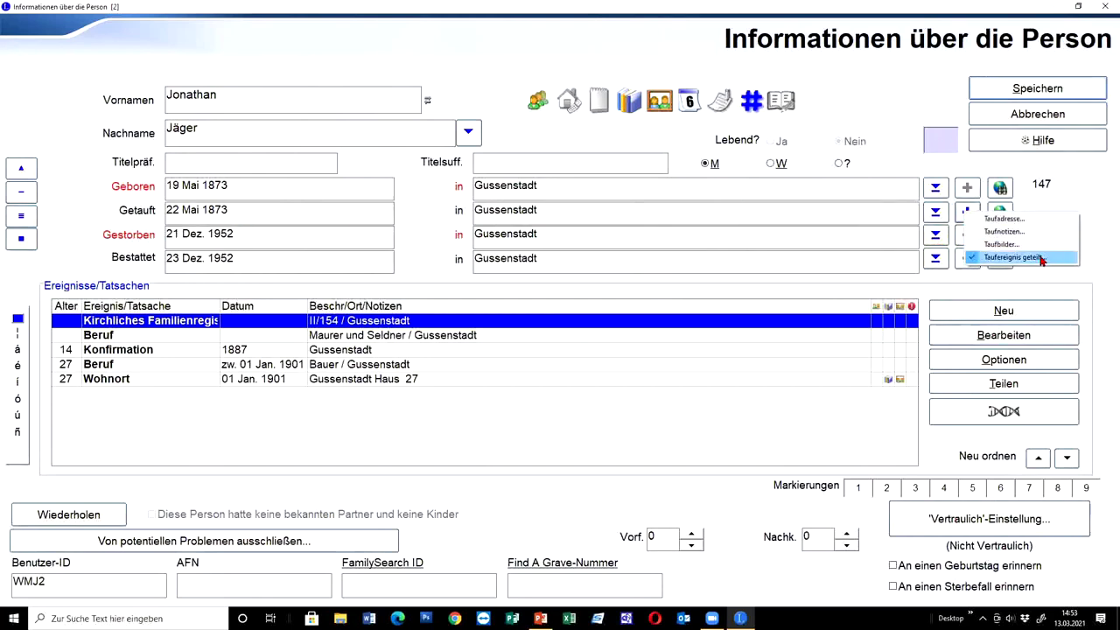
click(1039, 257)
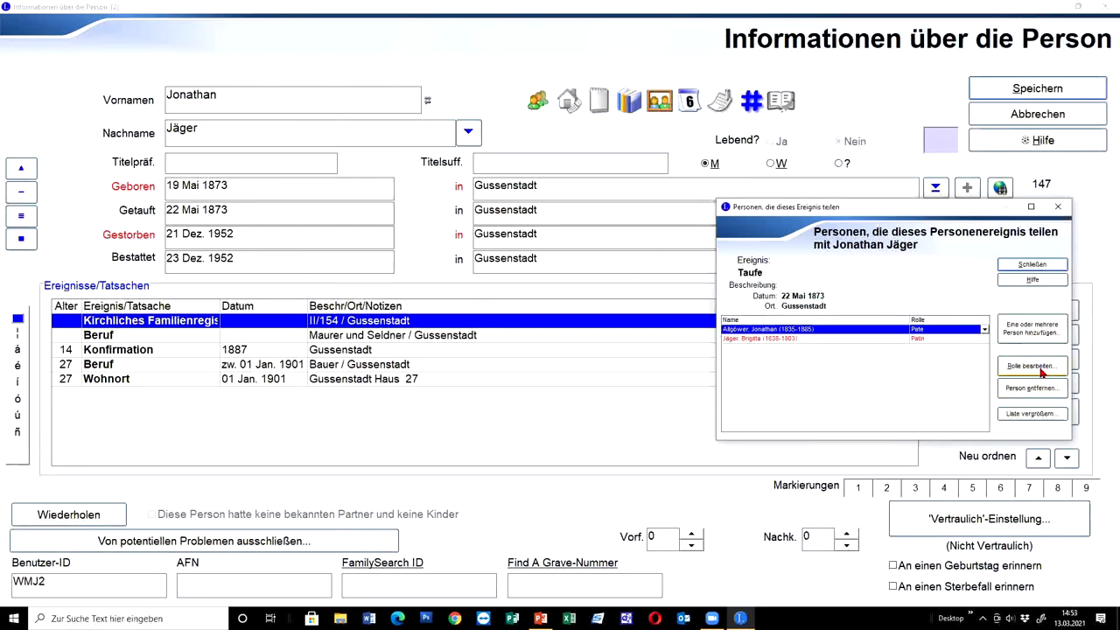
Step: Add another participant to the shared baptism by name only, entering the person's first name and surname
click(1034, 332)
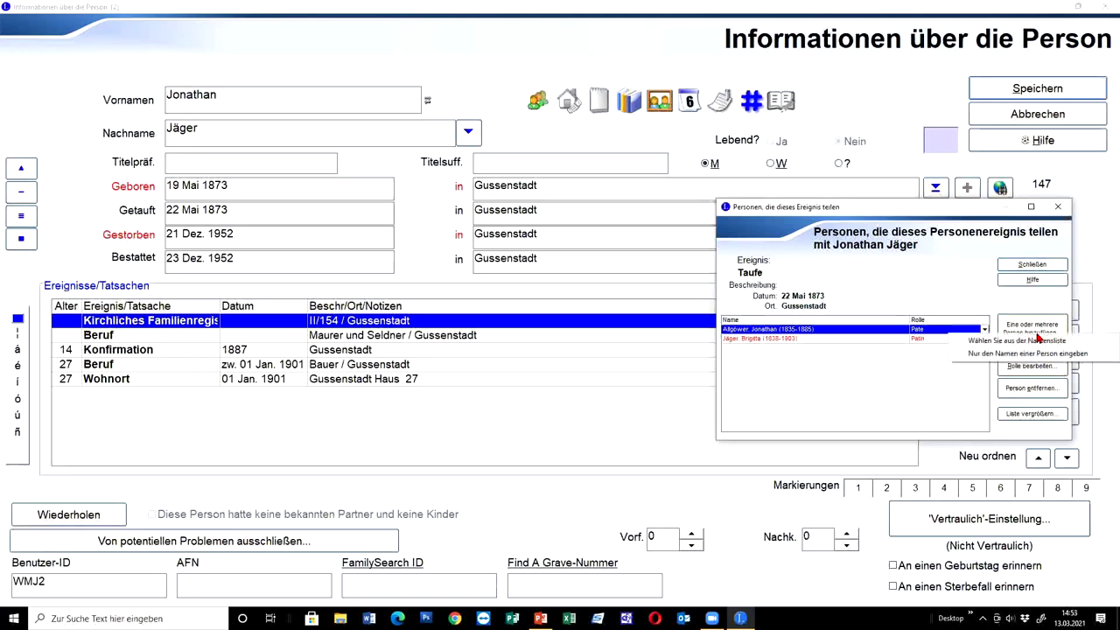
click(1029, 355)
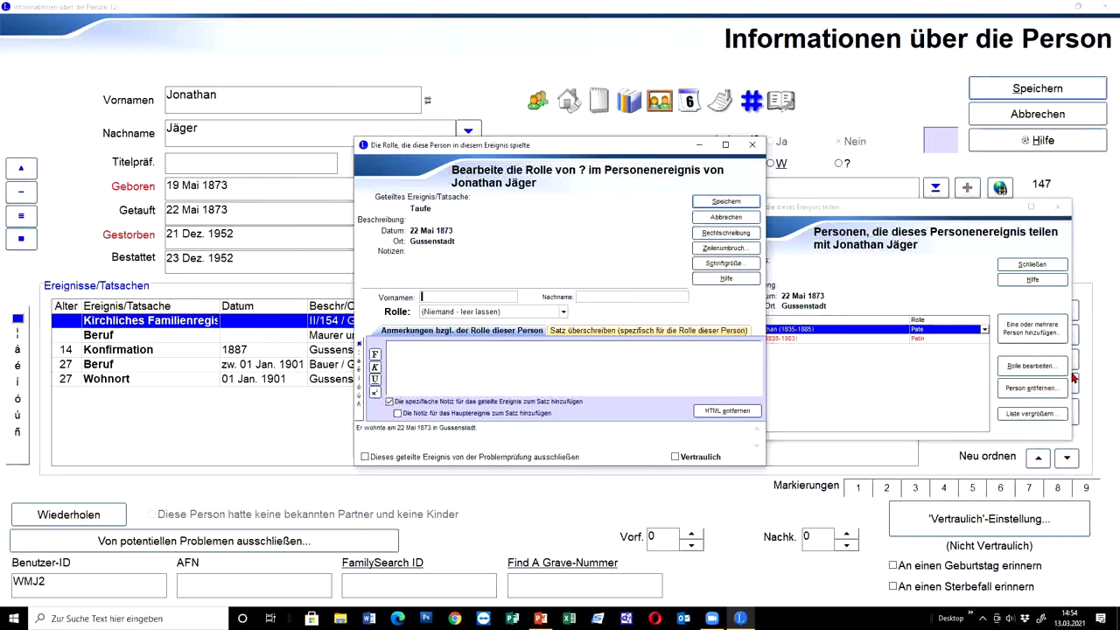
text(traug)
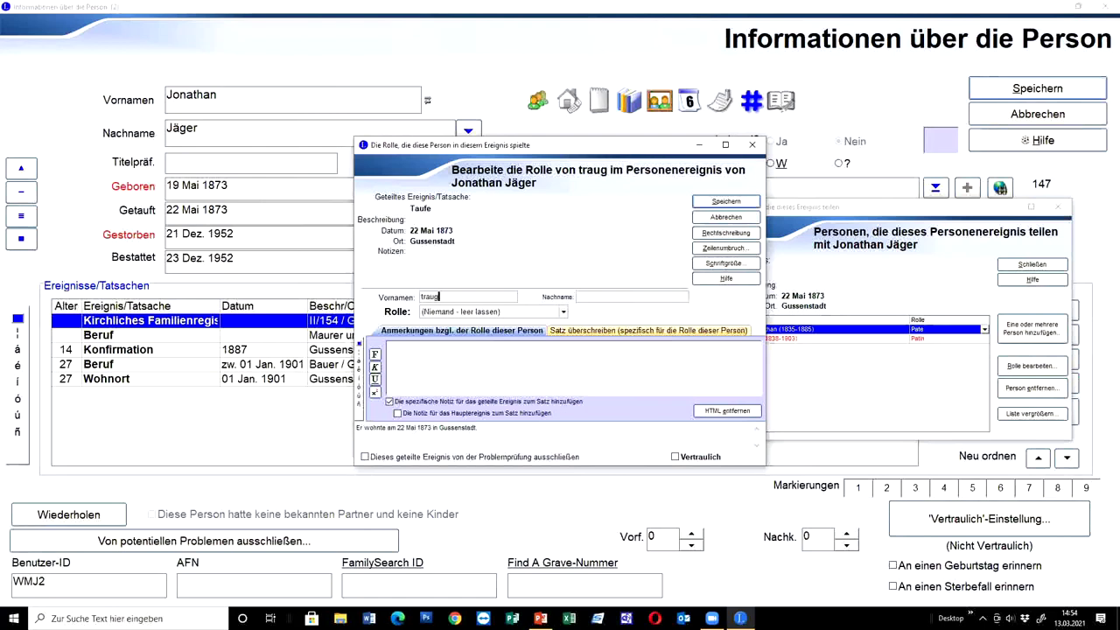
text(ott)
text(Hämmerle)
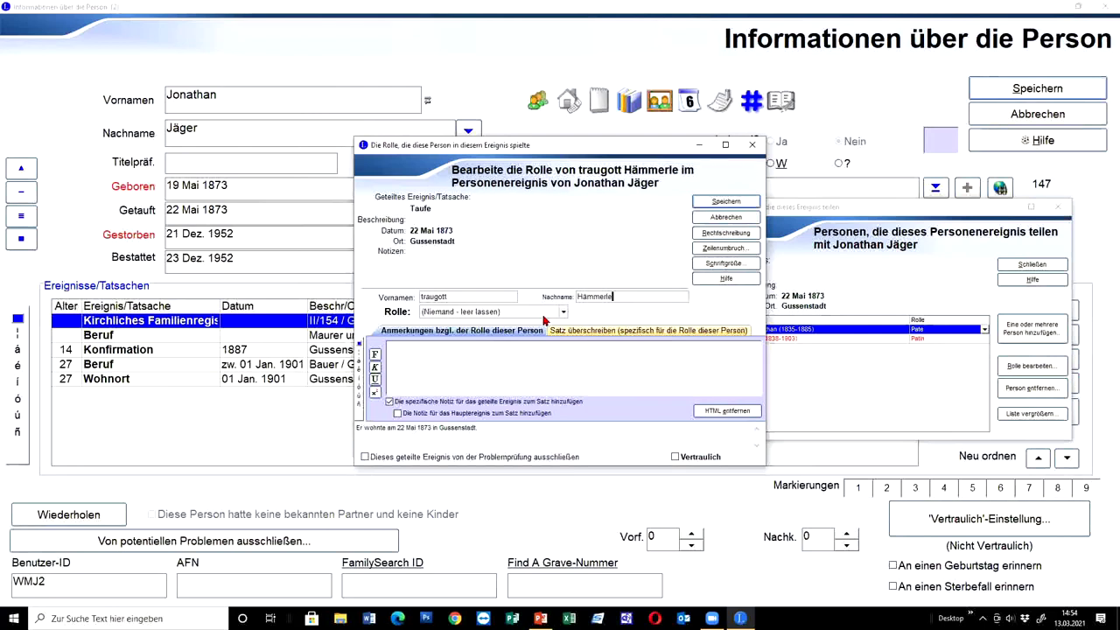
Step: Assign the new baptism participant the role Geistlicher, then save the participant and the great-grandfather's record
click(563, 312)
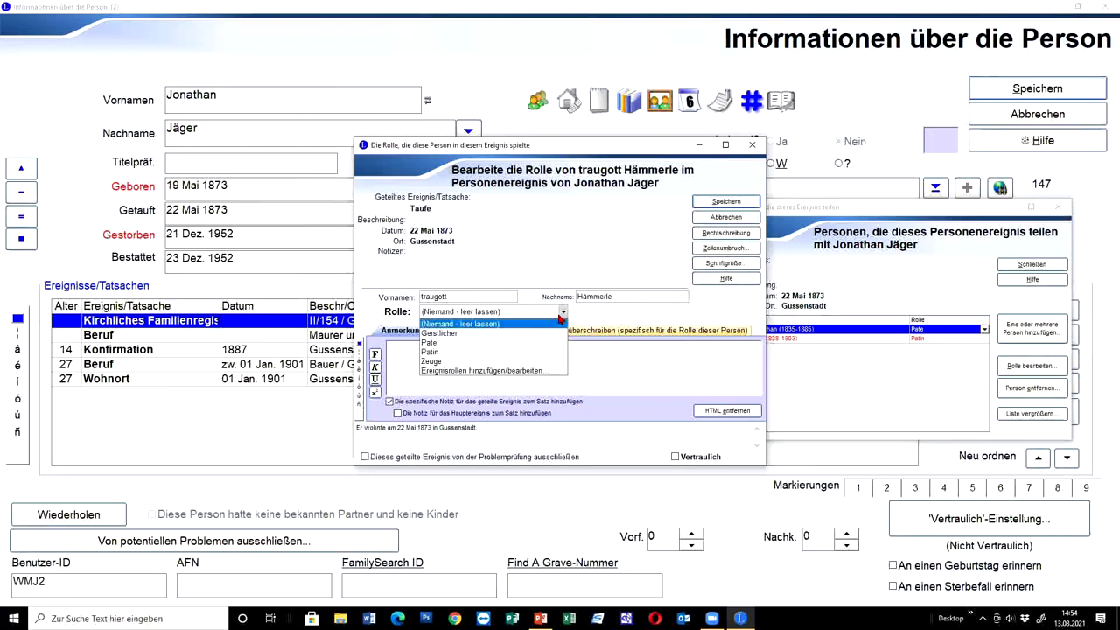
click(541, 342)
click(562, 313)
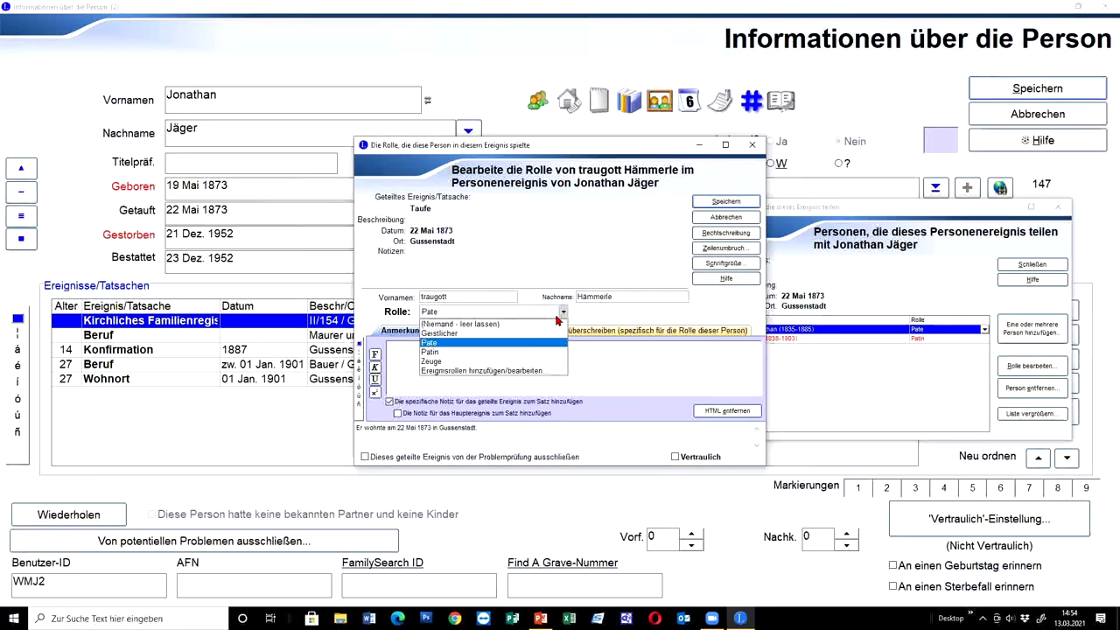
click(490, 324)
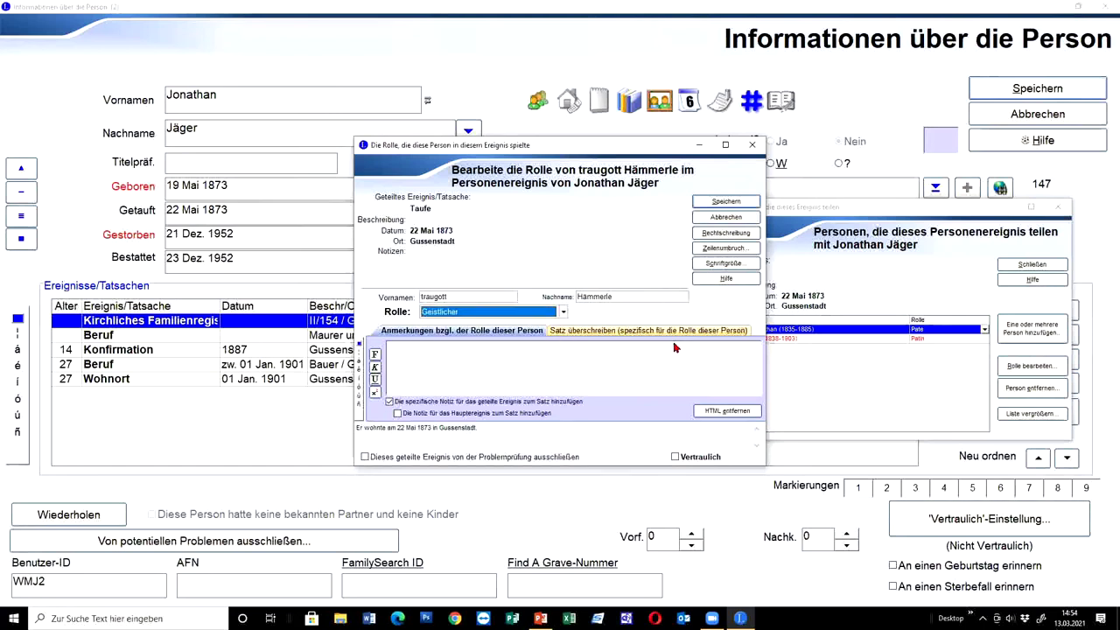
click(726, 201)
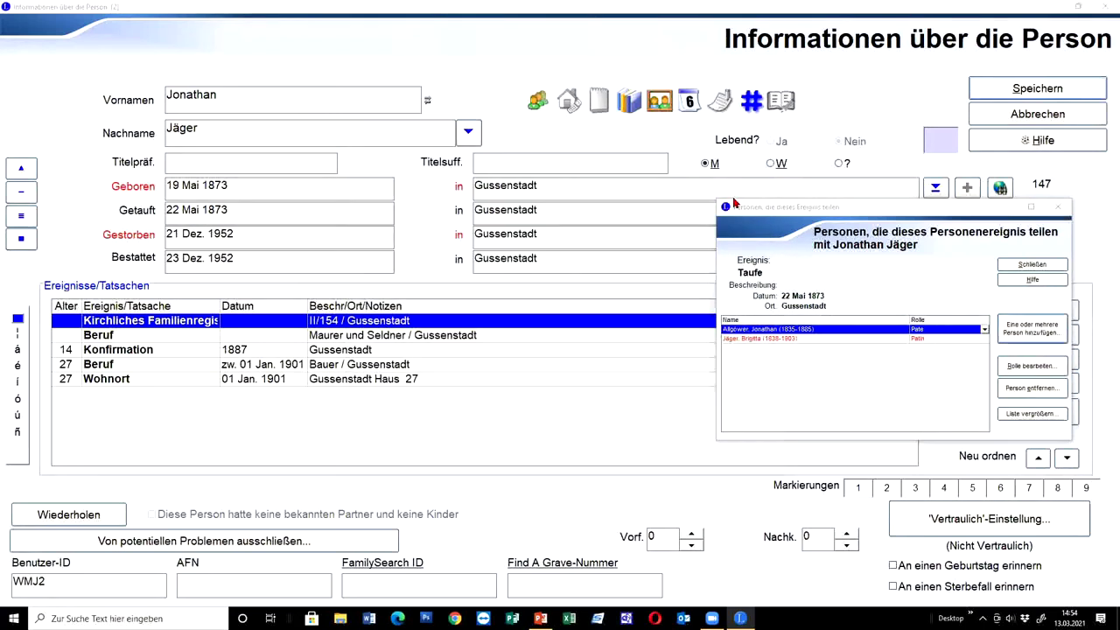
click(1033, 264)
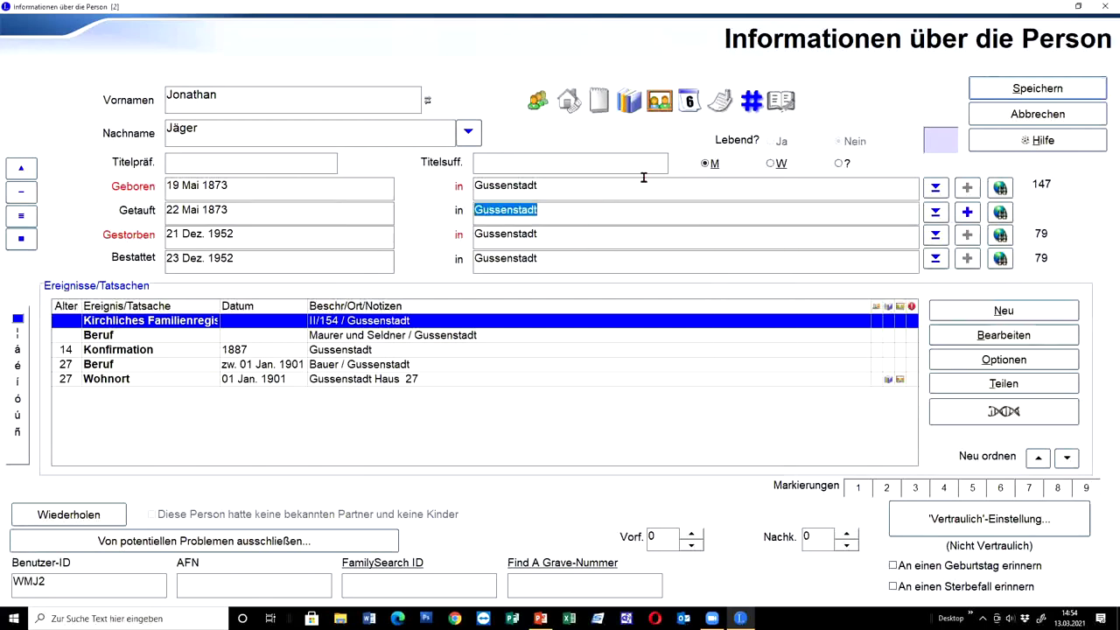
click(1014, 90)
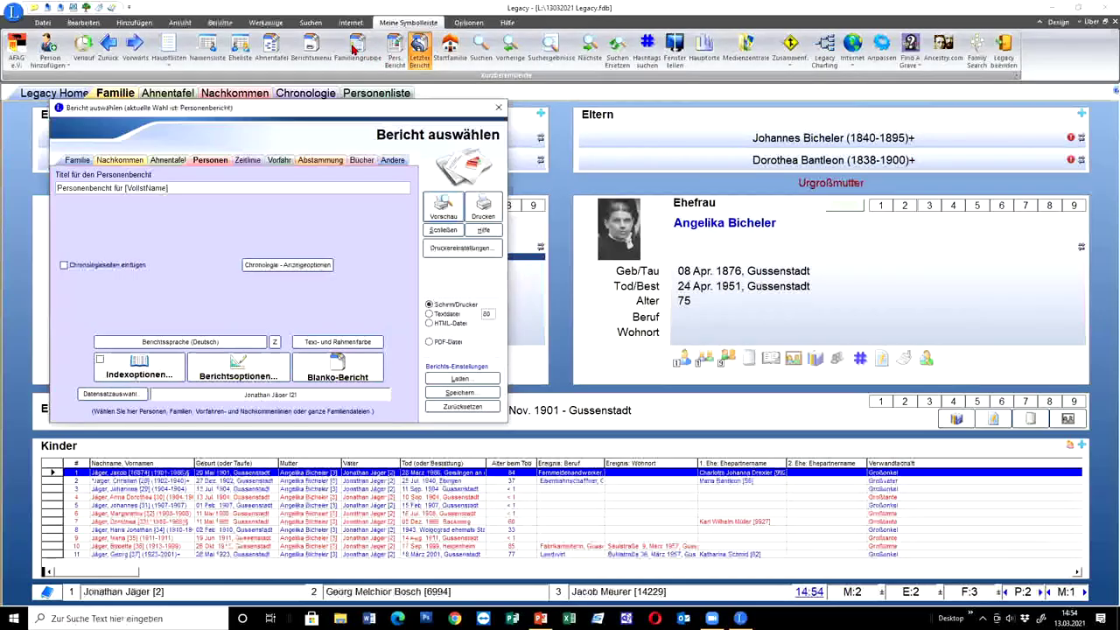
Step: Preview the great-grandparents' family group sheet and check the shared baptism sentence under the husband's details
key(Escape)
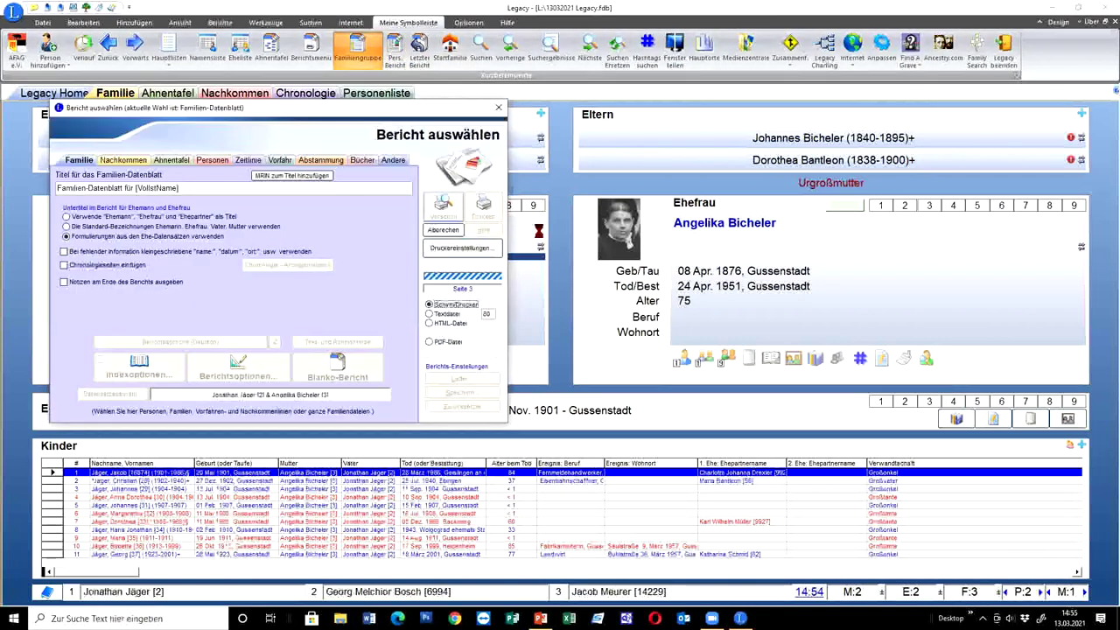
scroll(516, 447, down, 5)
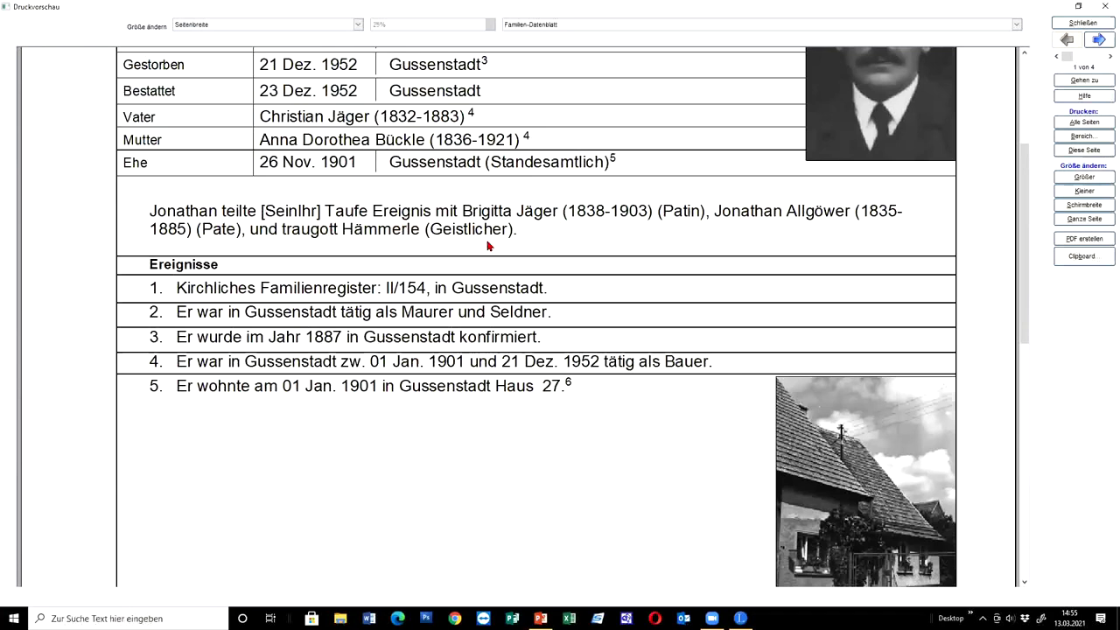
scroll(480, 272, up, 2)
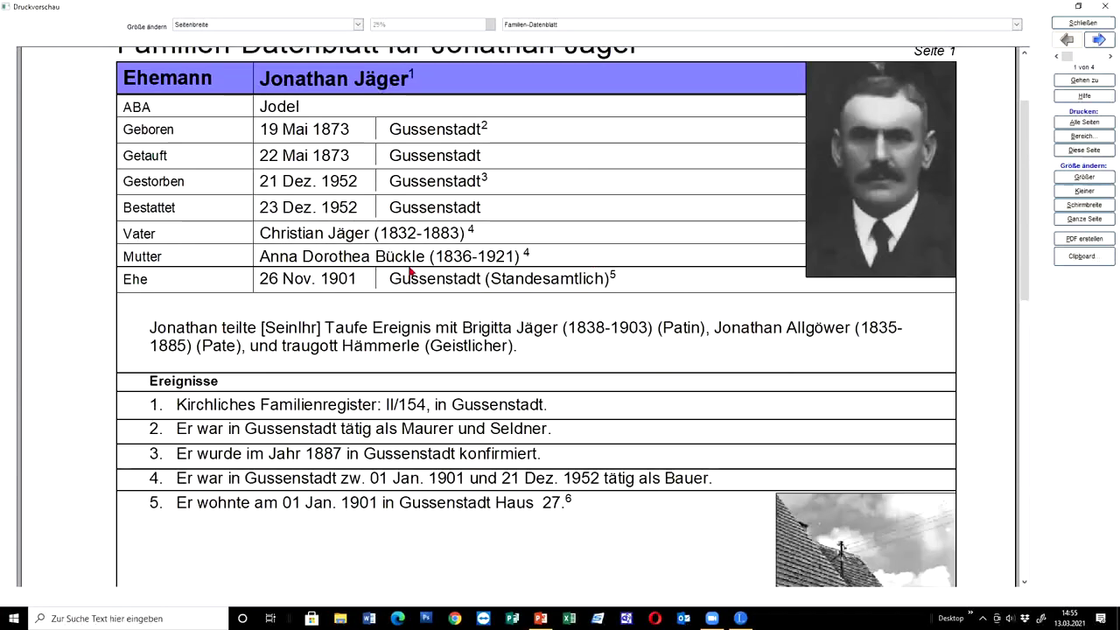
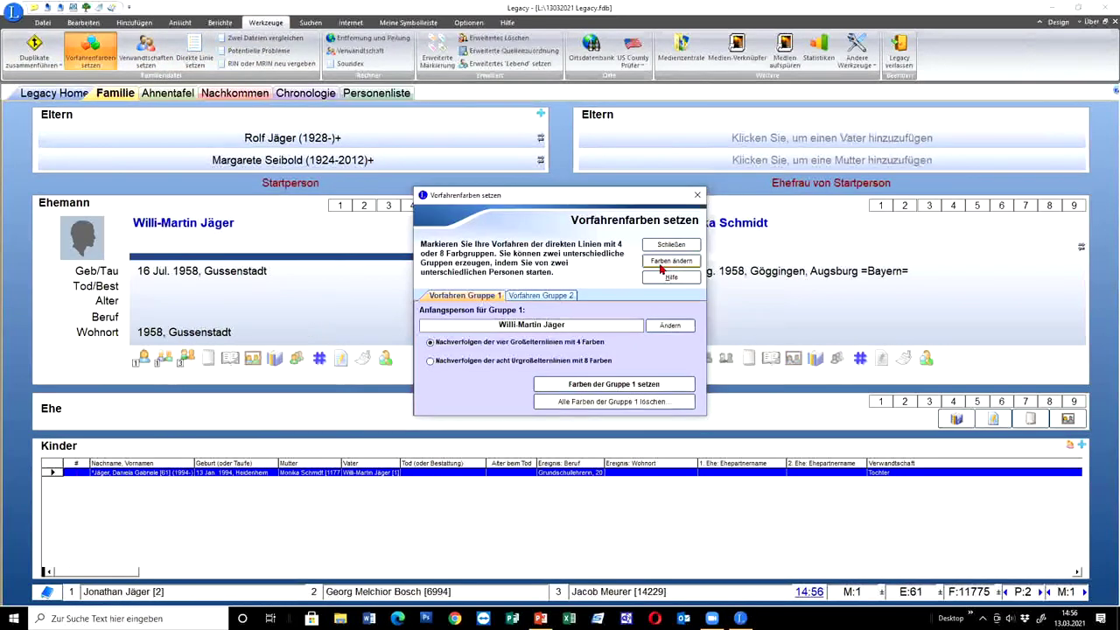
Step: Open the parents' family and set the group 1 ancestor colours from the father, tracing the eight great-grandparent lines with 8 colours
click(671, 244)
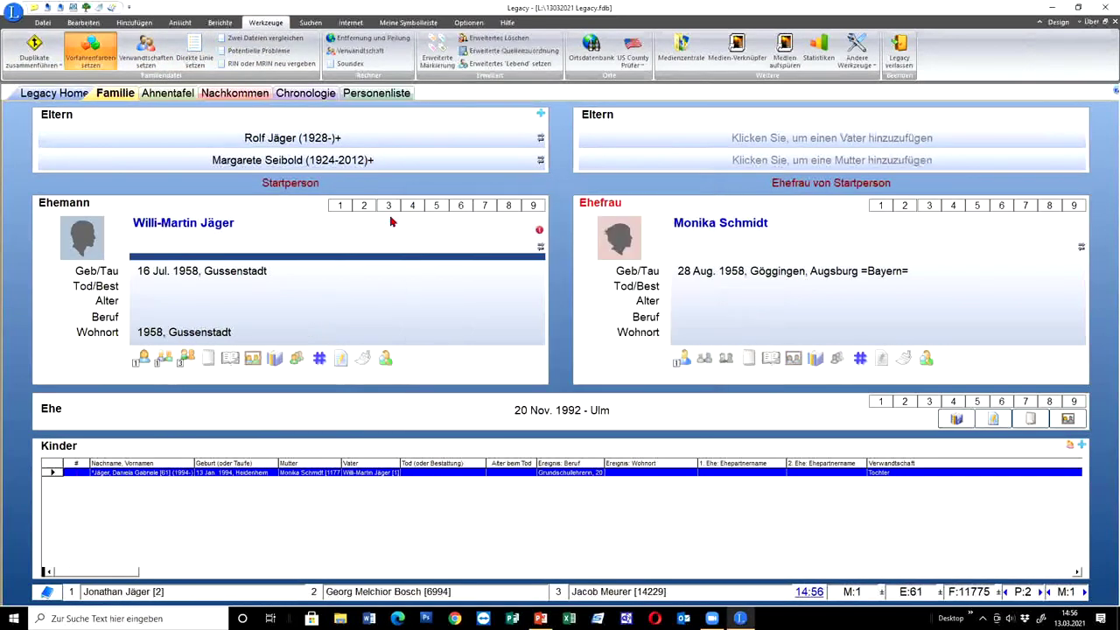
click(234, 140)
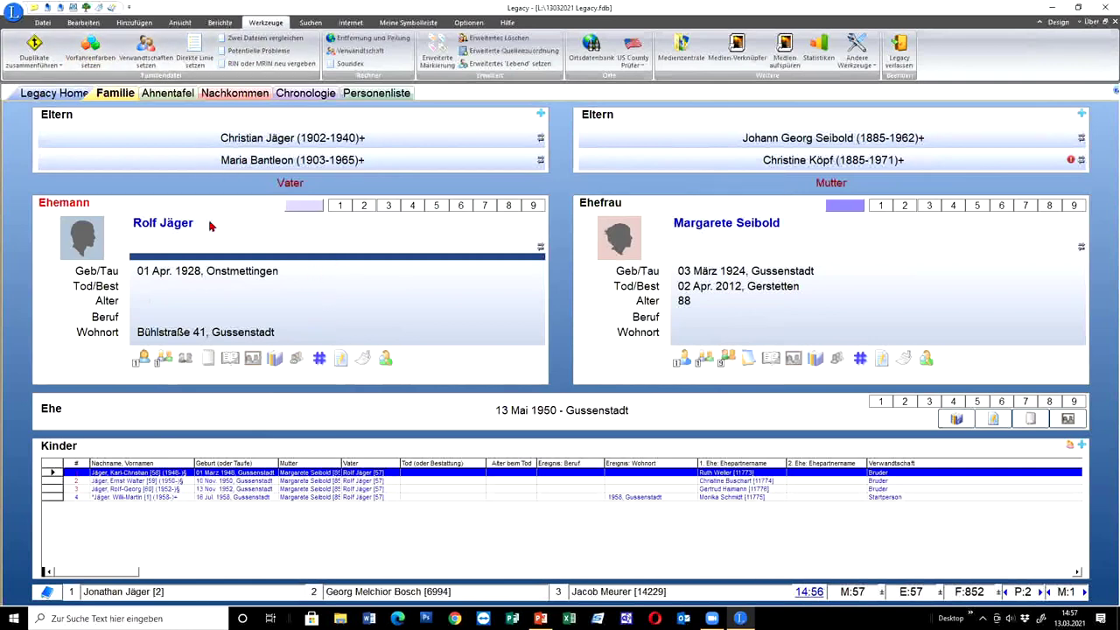
click(95, 51)
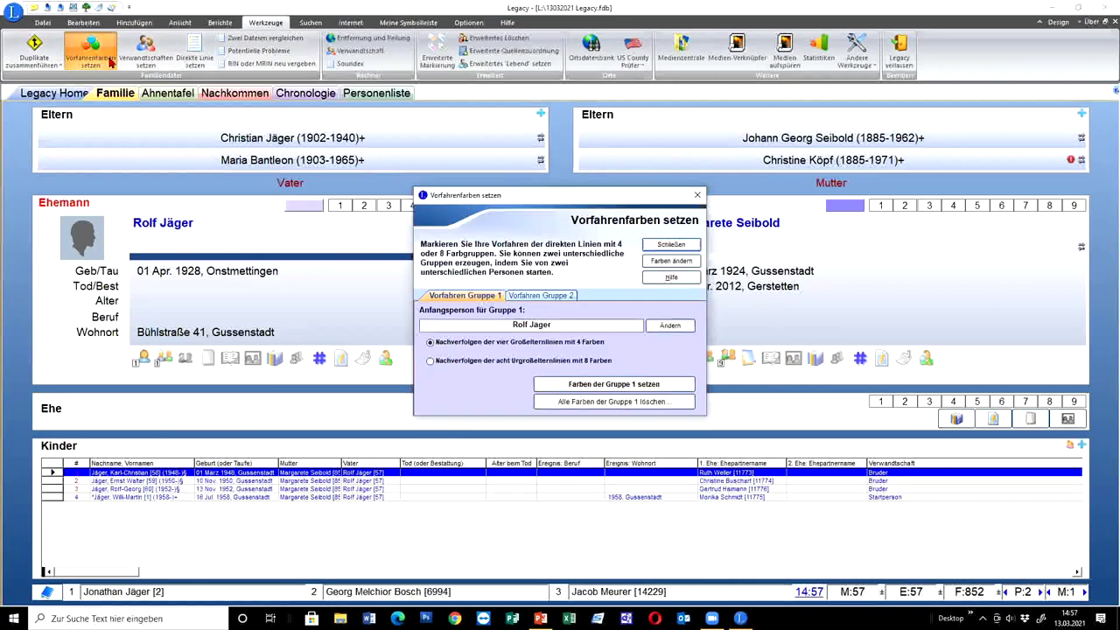
click(430, 361)
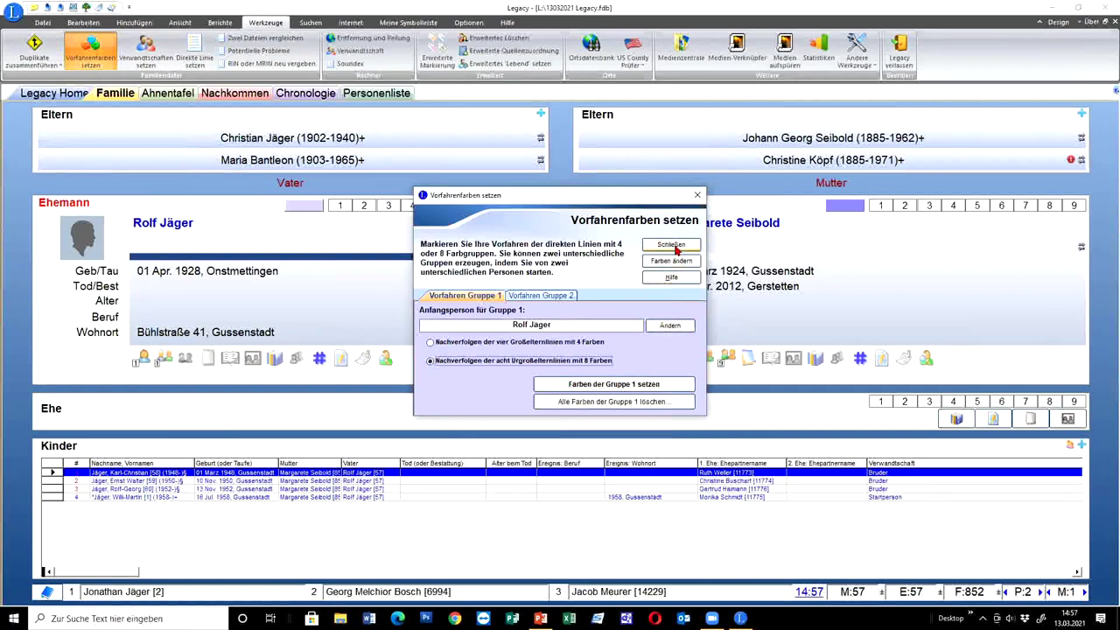
click(613, 385)
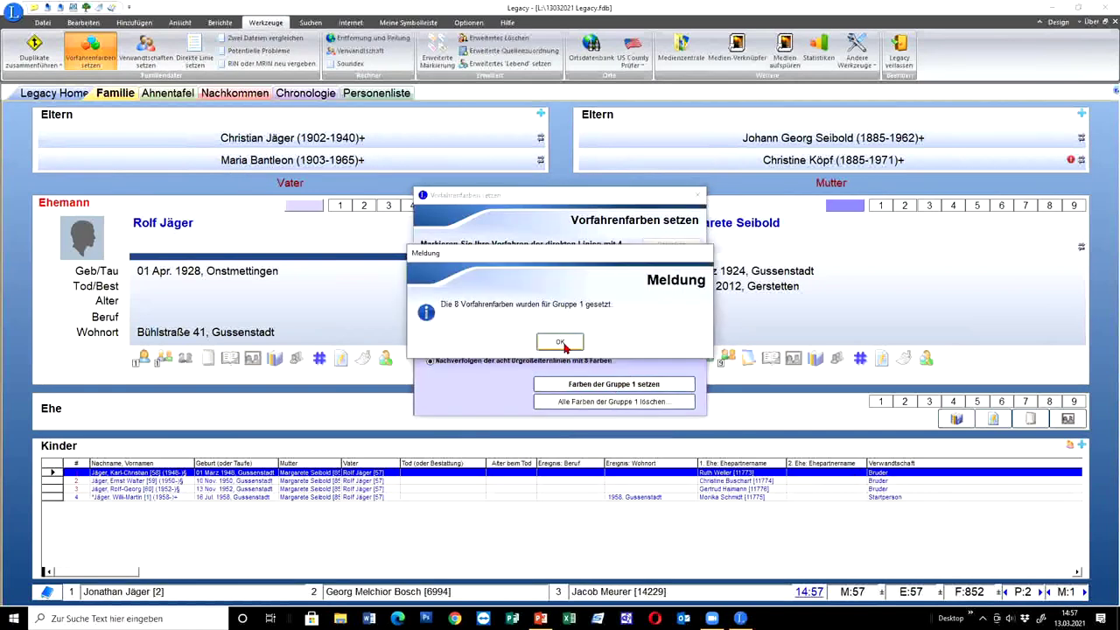
click(559, 343)
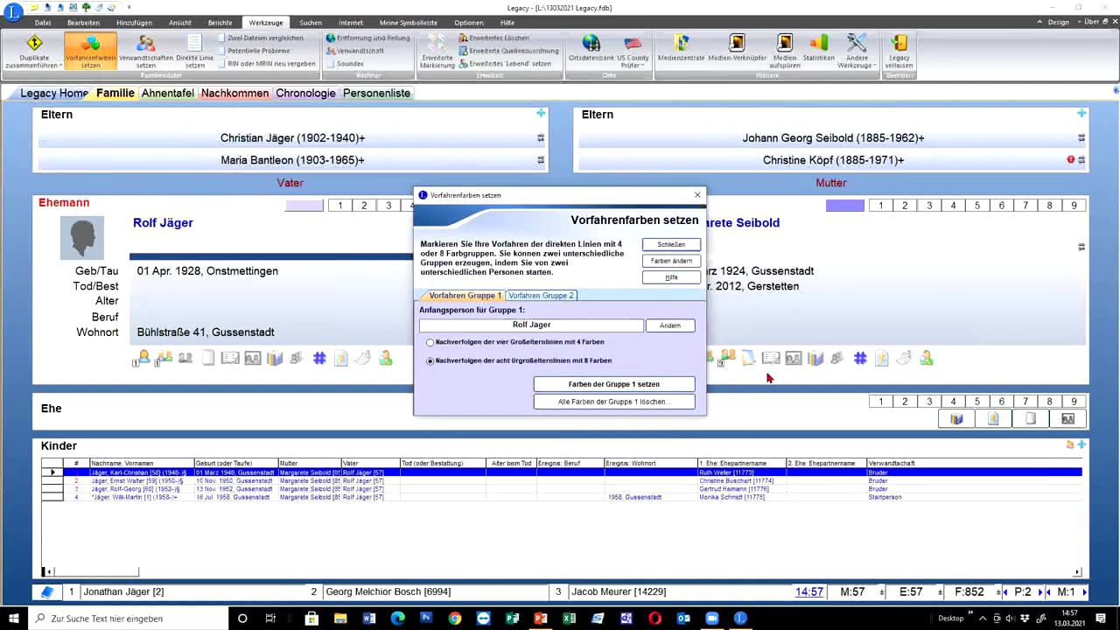
click(691, 248)
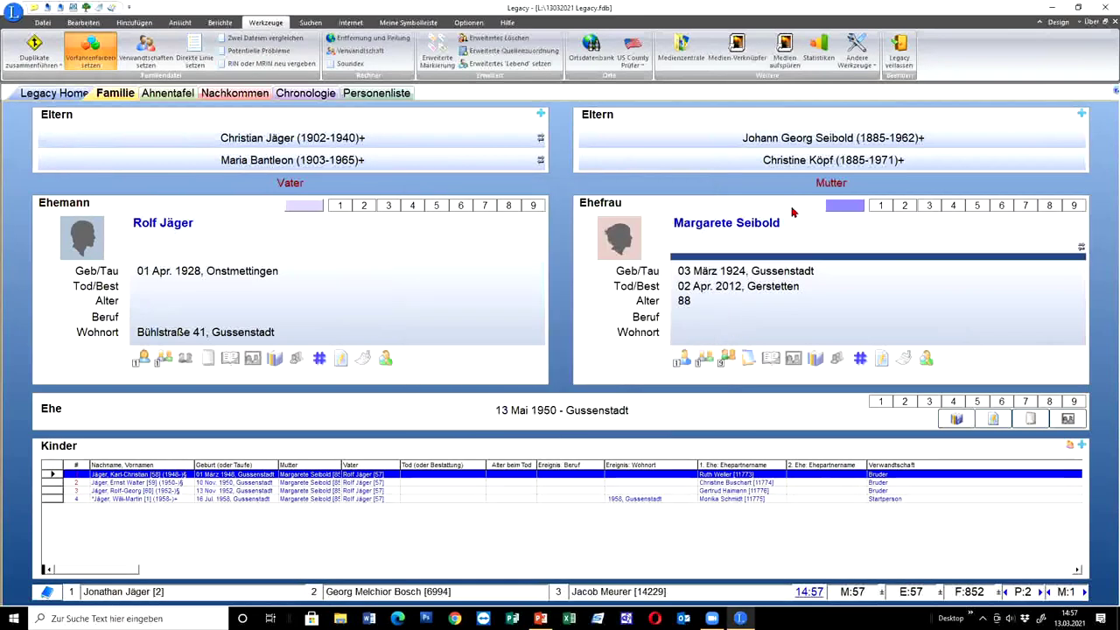
Step: Set the group 2 ancestor colours from the mother, tracing the four grandparent lines with 4 colours
click(85, 60)
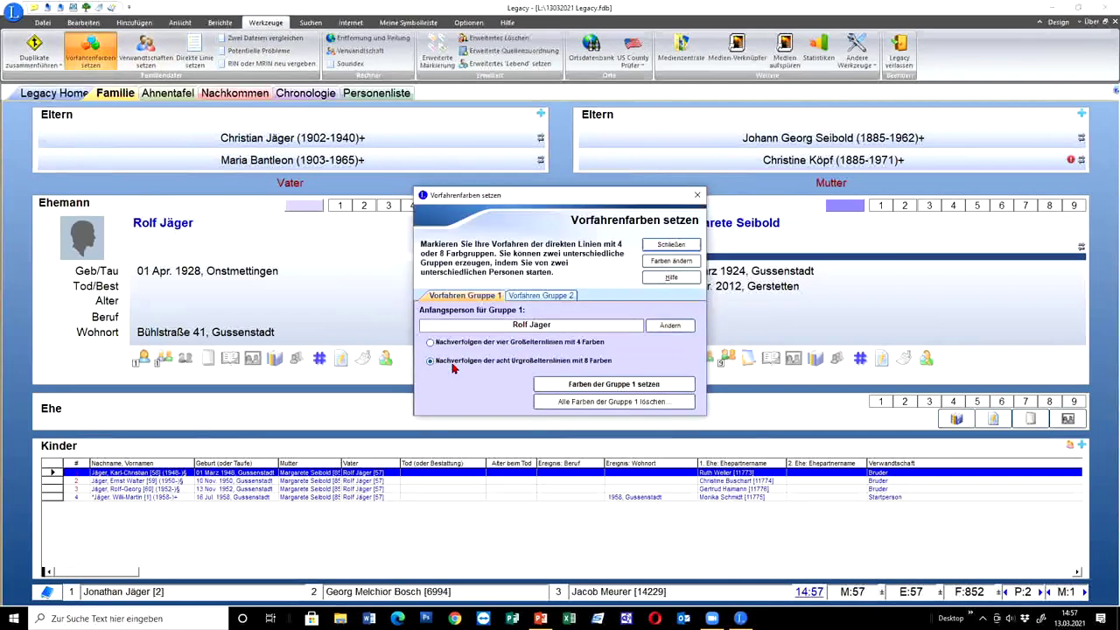
click(533, 295)
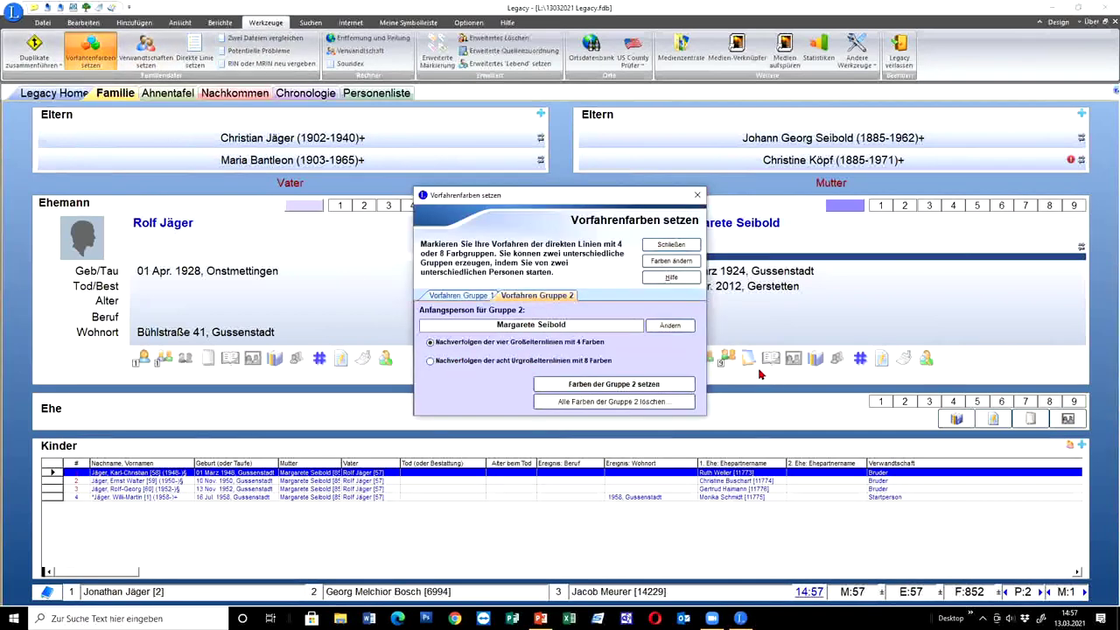
click(624, 389)
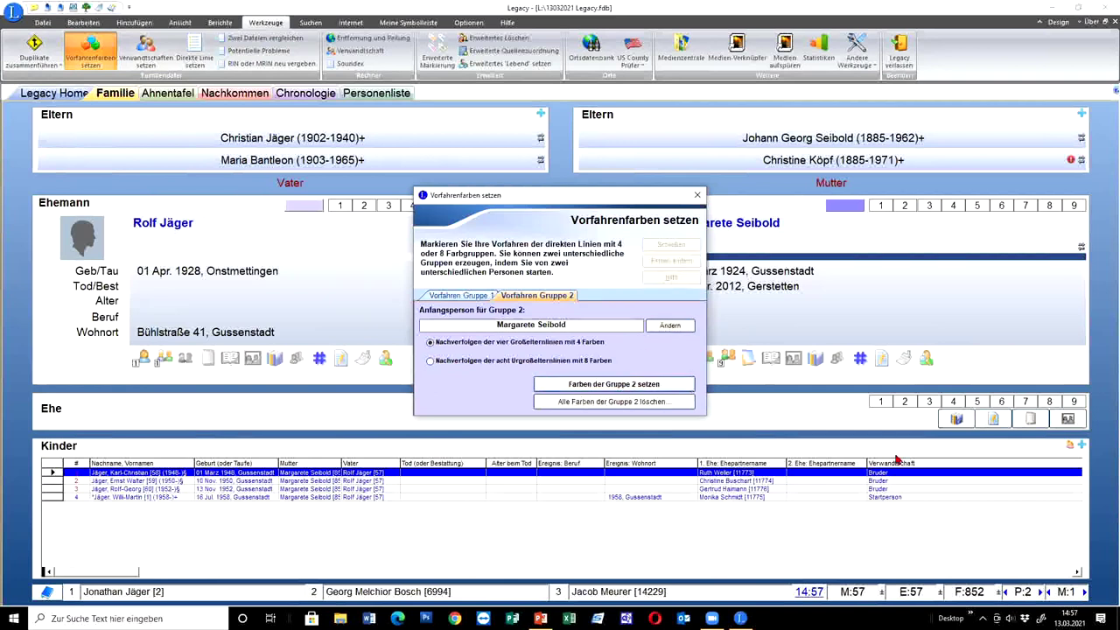
click(564, 343)
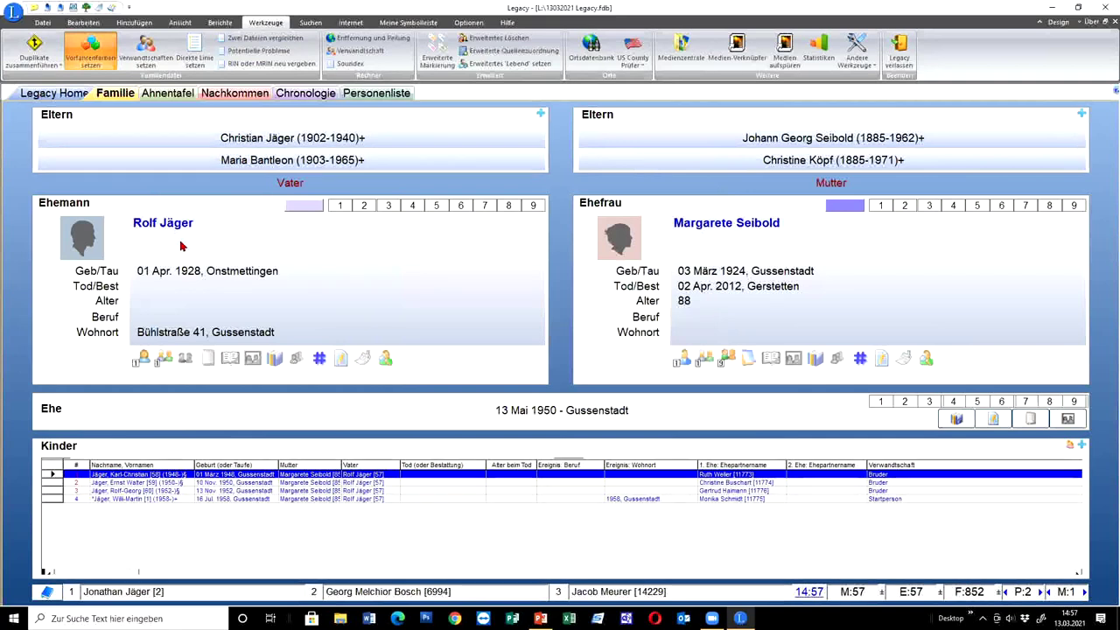
Step: Return to the start person's family, show his pedigree chart, and follow the coloured paternal line back to the great-great-grandfather
double_click(137, 501)
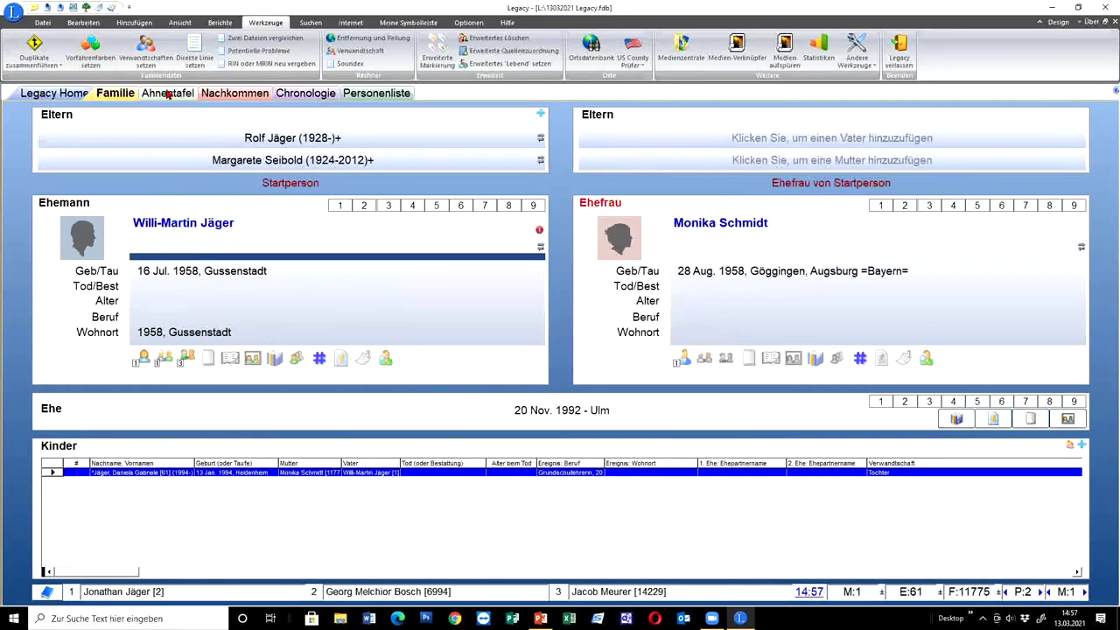
click(167, 92)
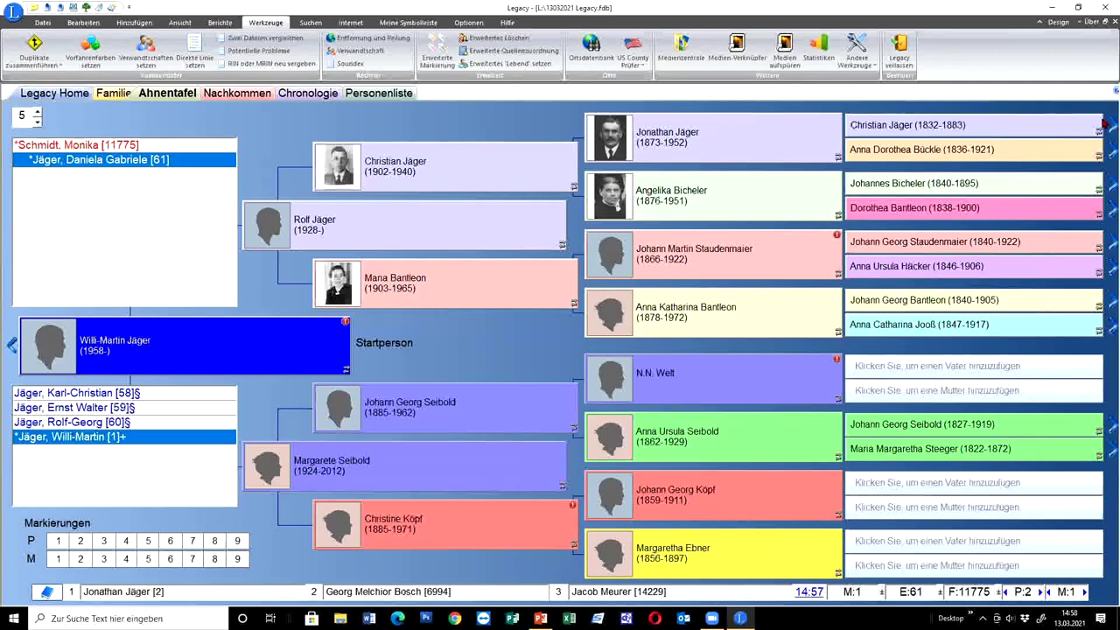
click(1104, 125)
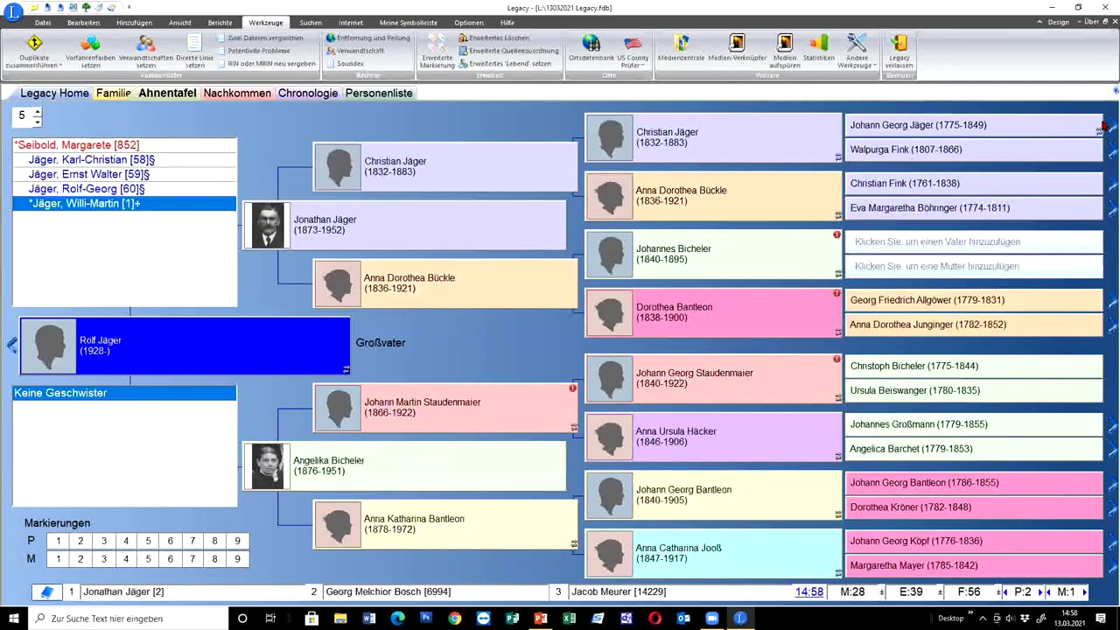
click(1104, 125)
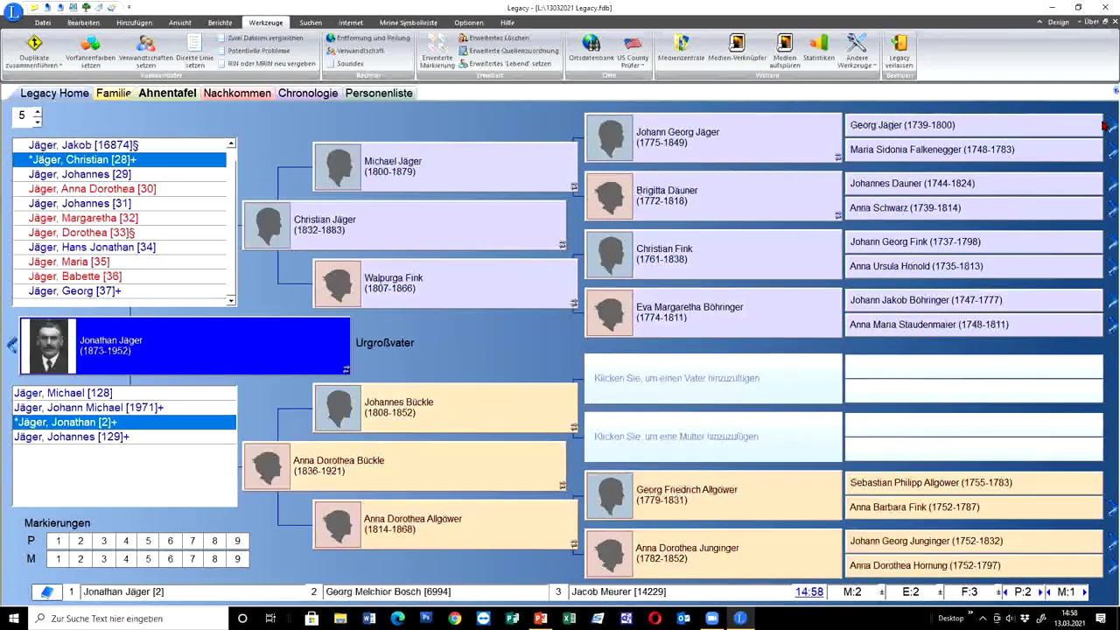
click(1103, 126)
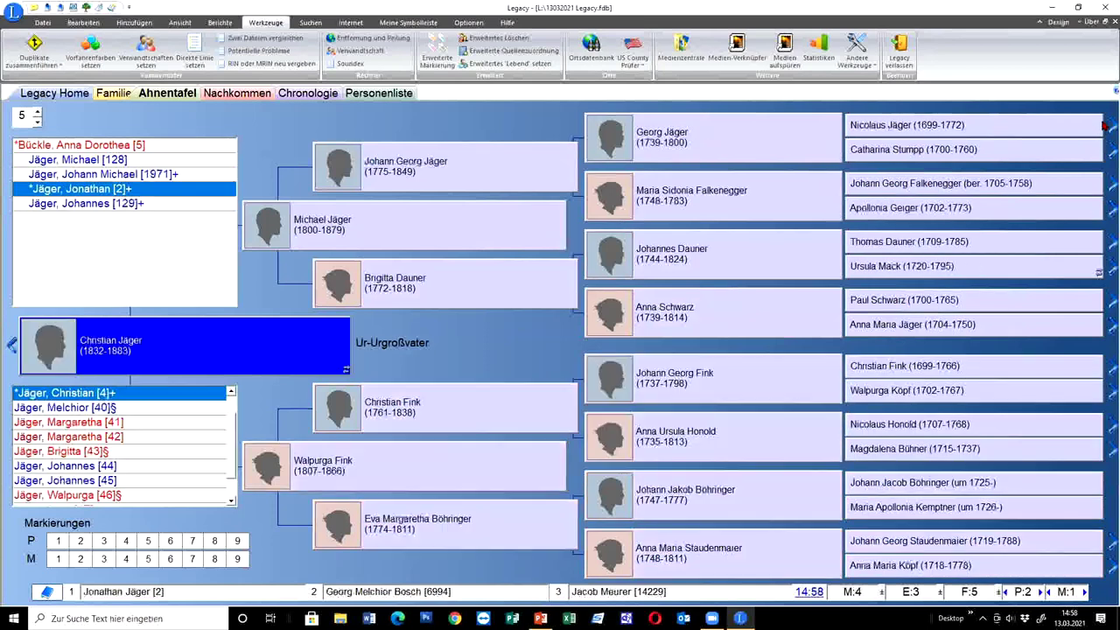
Step: Follow the paternal line further back in the pedigree to the fifth great-grandmother and open her family
click(1104, 125)
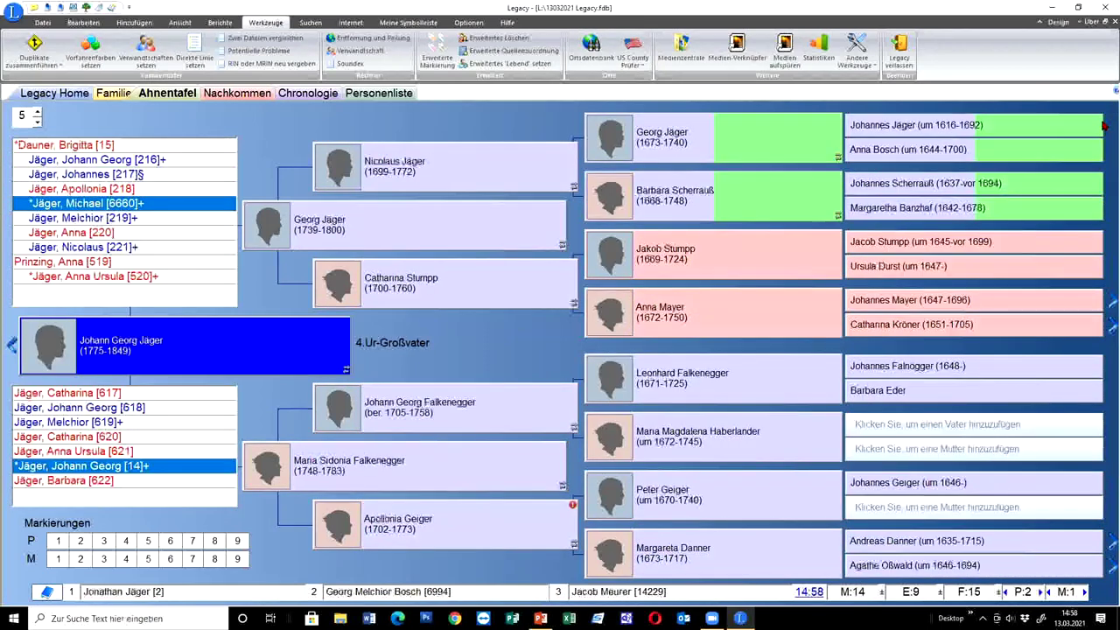
click(744, 125)
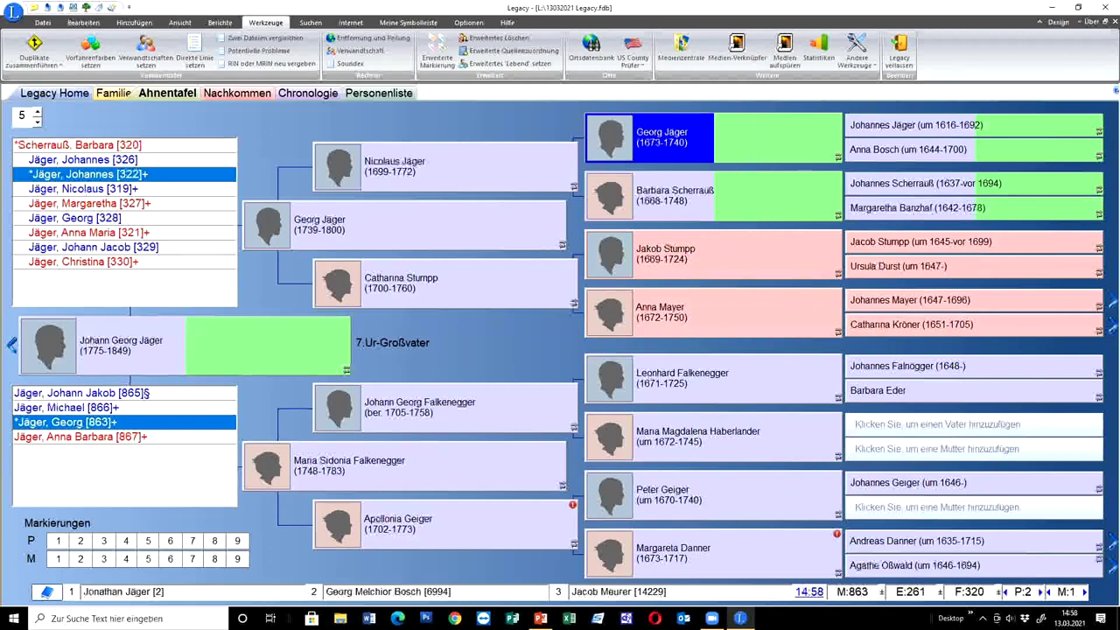
click(1109, 565)
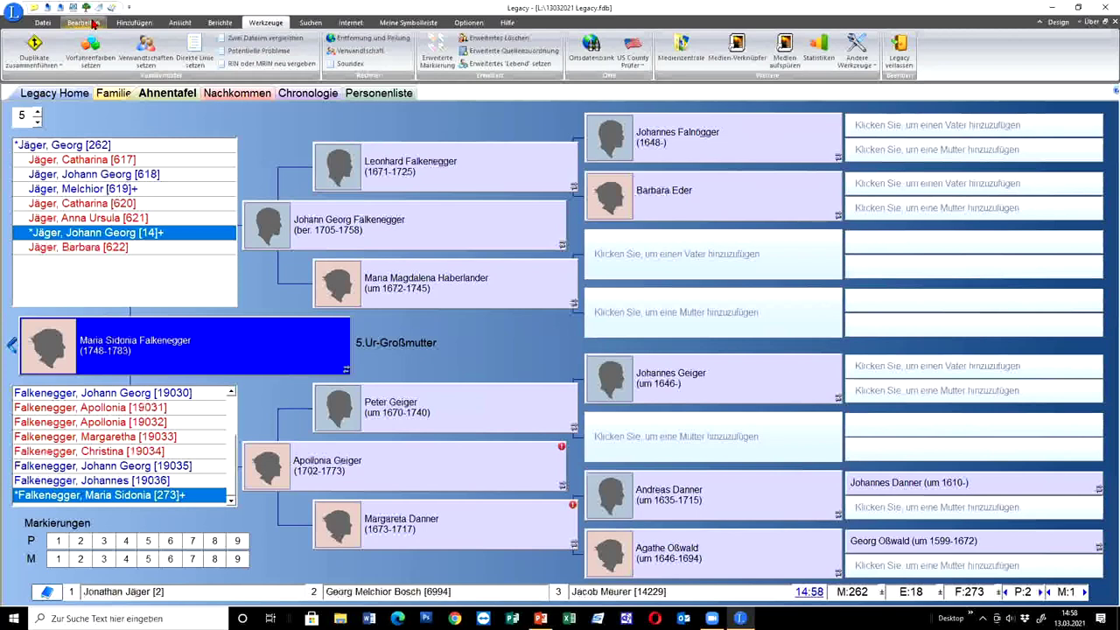
click(113, 92)
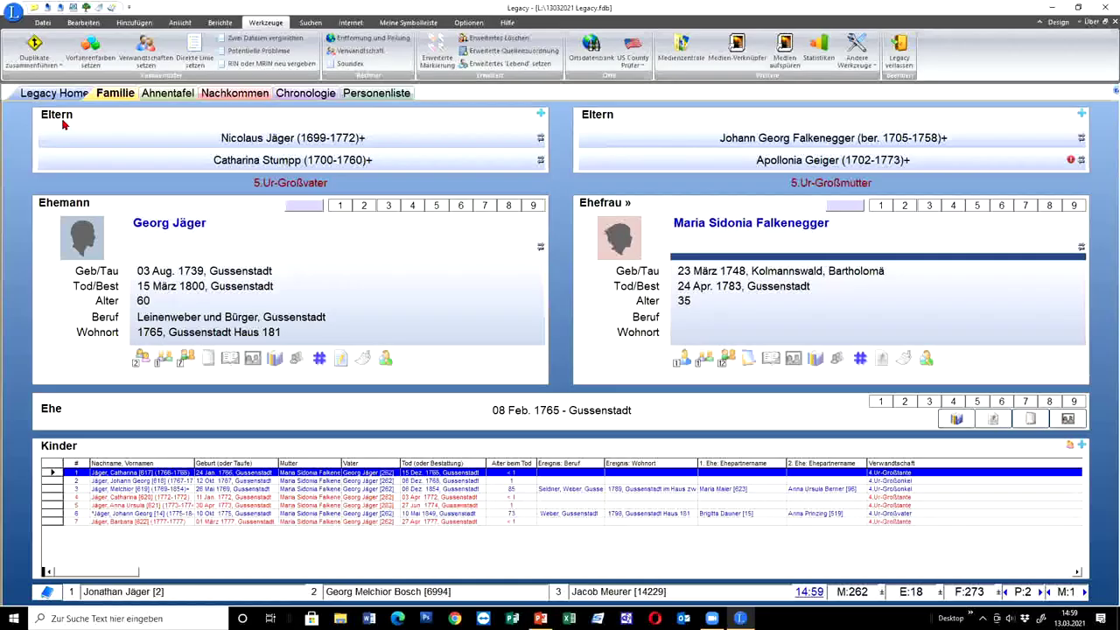
Step: Search the family file for duplicates with the existing normal search options and skip the first suggested pair
click(50, 66)
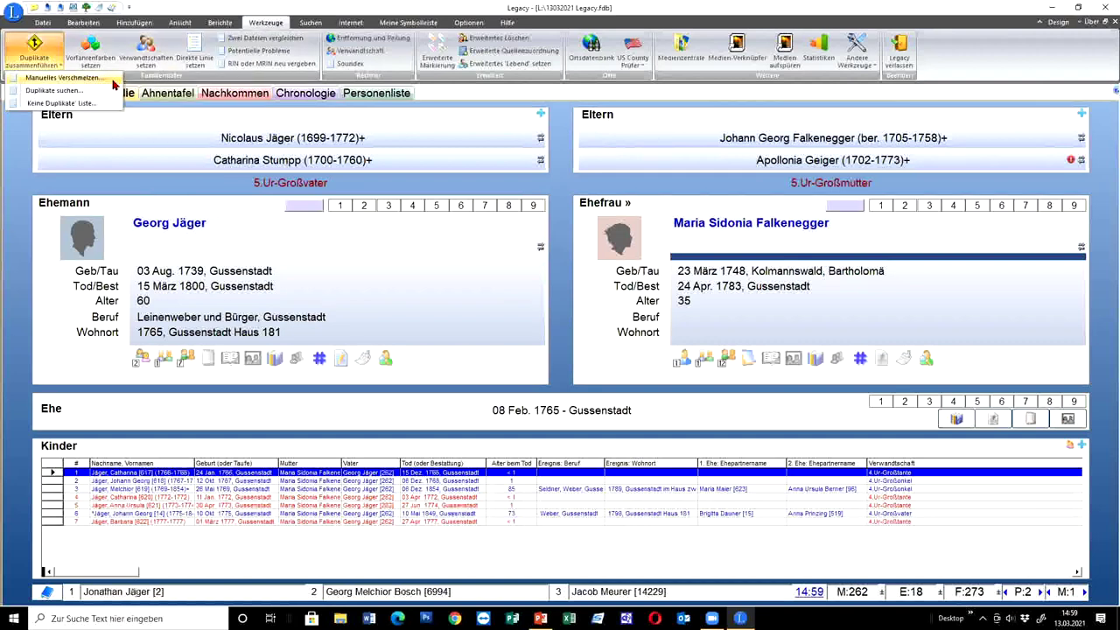
click(75, 91)
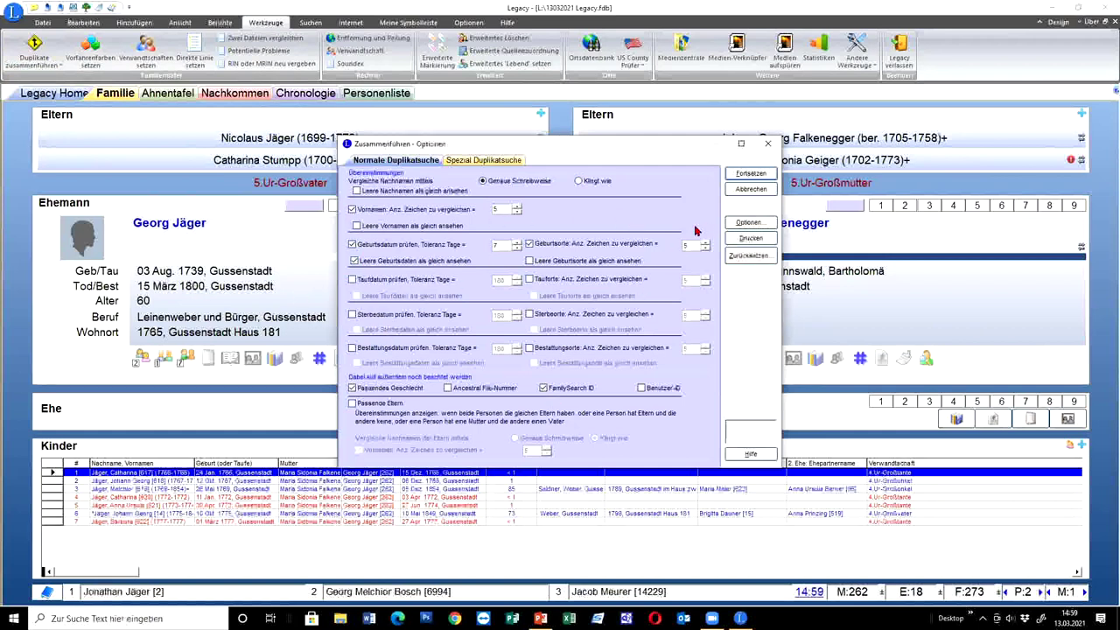
click(762, 175)
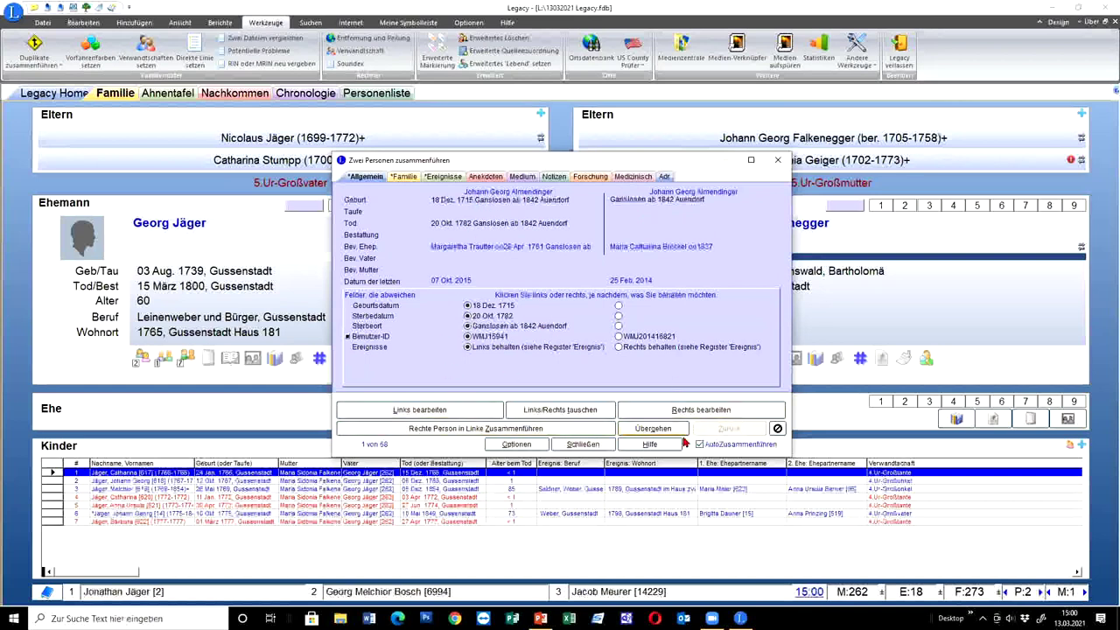
click(639, 430)
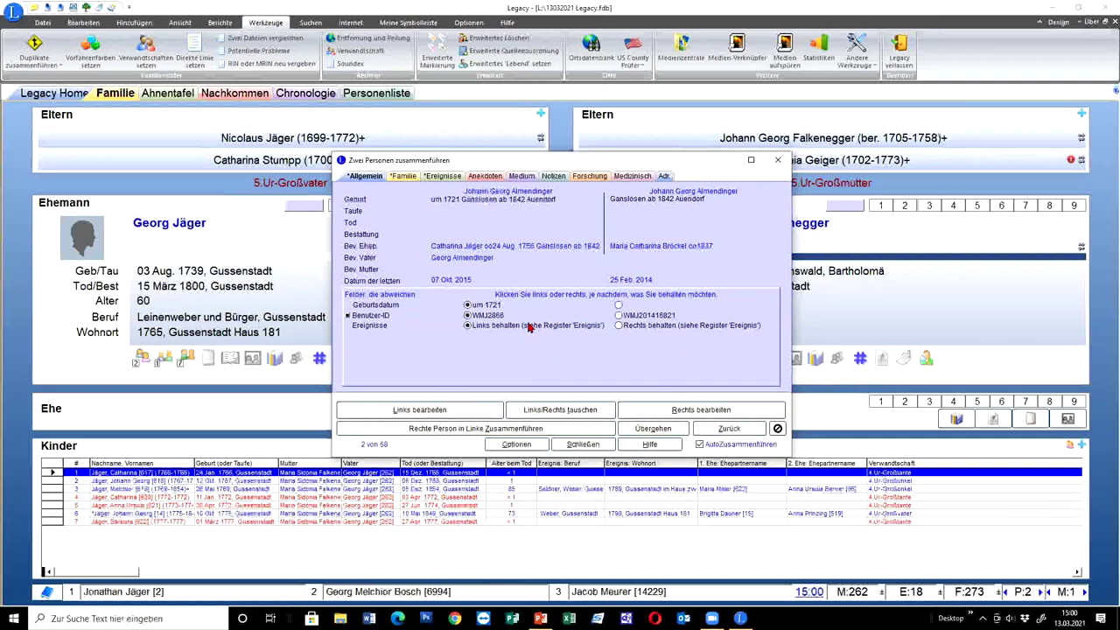
Step: Compare the second duplicate pair across all detail categories from family to addresses, and close the merge with its current position saved
click(408, 177)
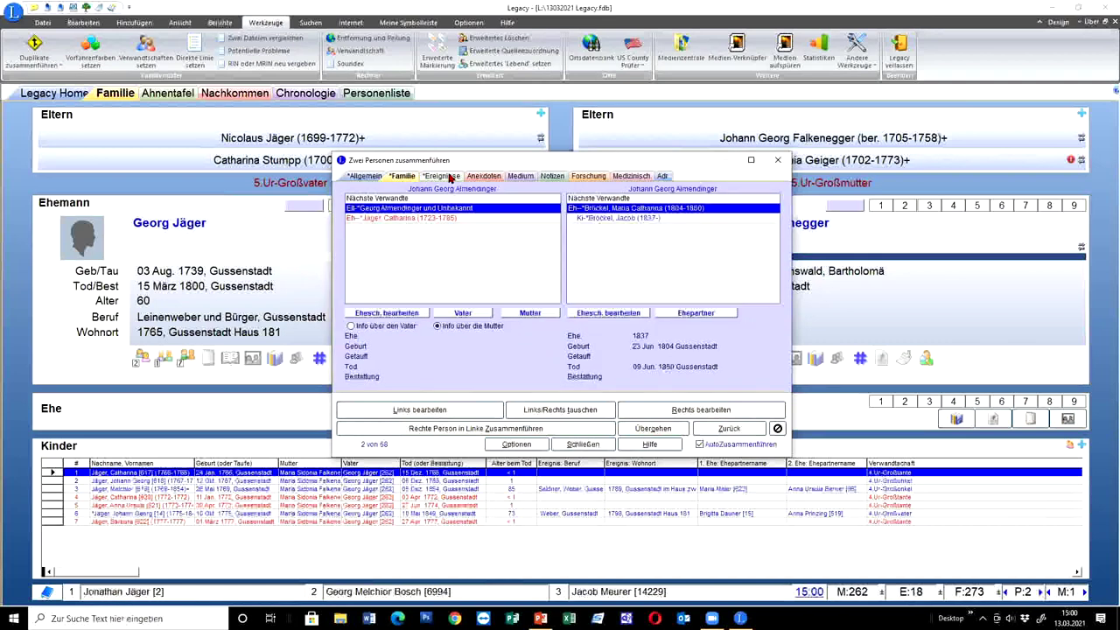
click(441, 176)
click(483, 176)
click(519, 176)
click(553, 176)
click(589, 176)
click(630, 177)
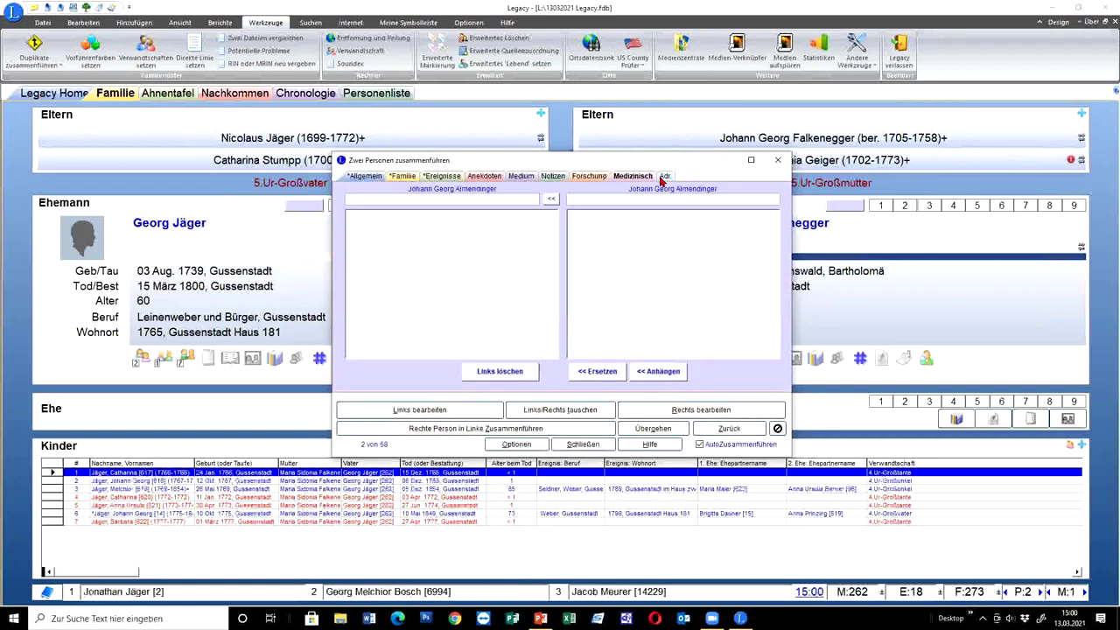
click(664, 177)
click(359, 176)
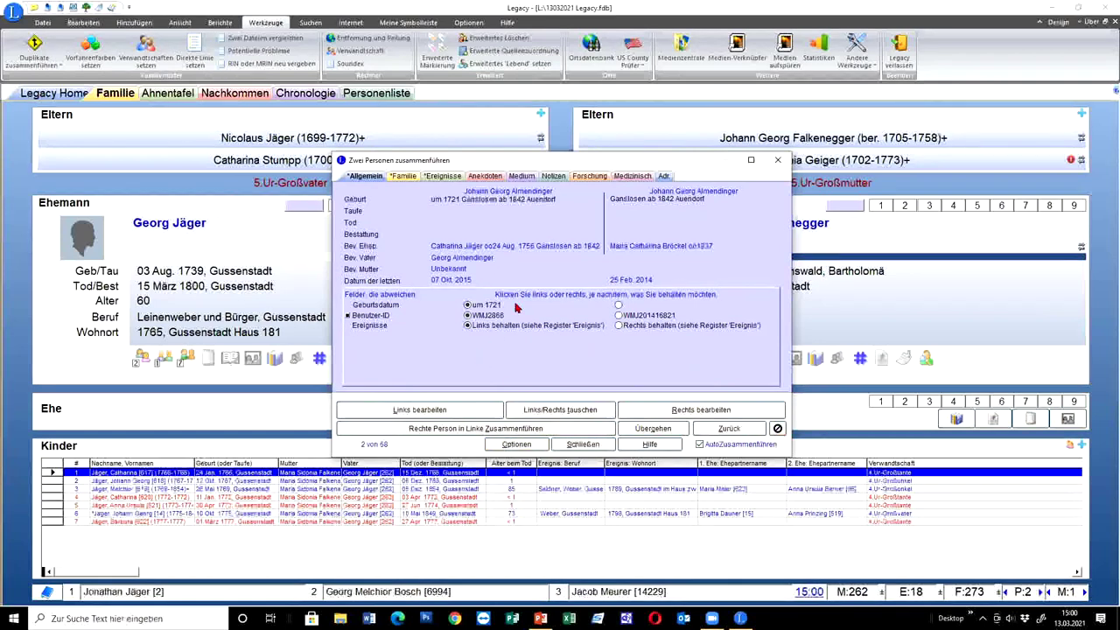
click(777, 160)
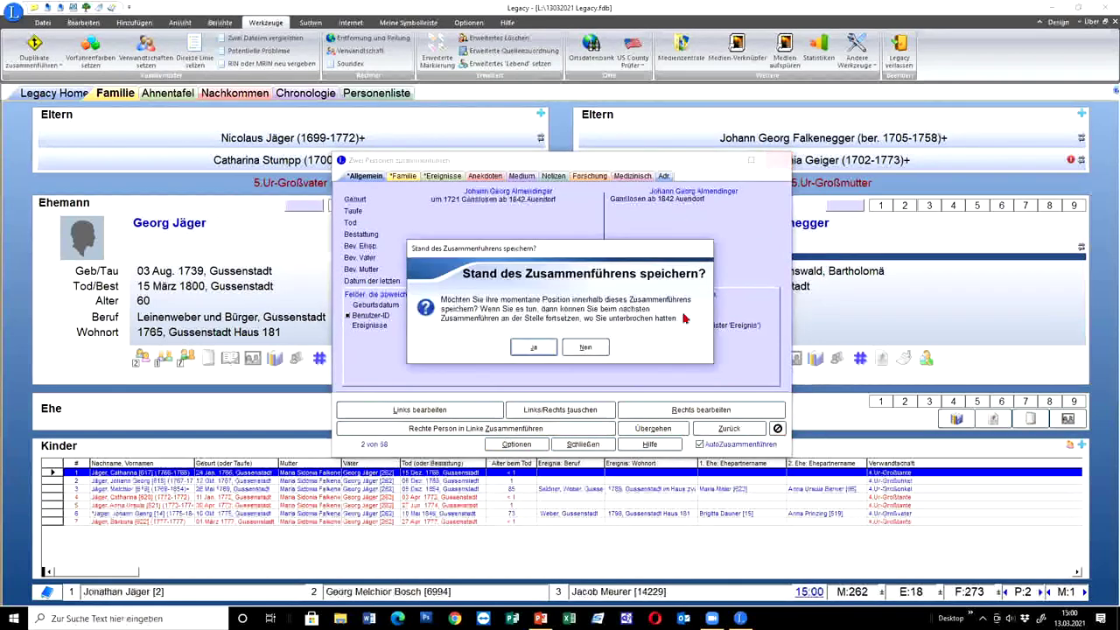
click(534, 349)
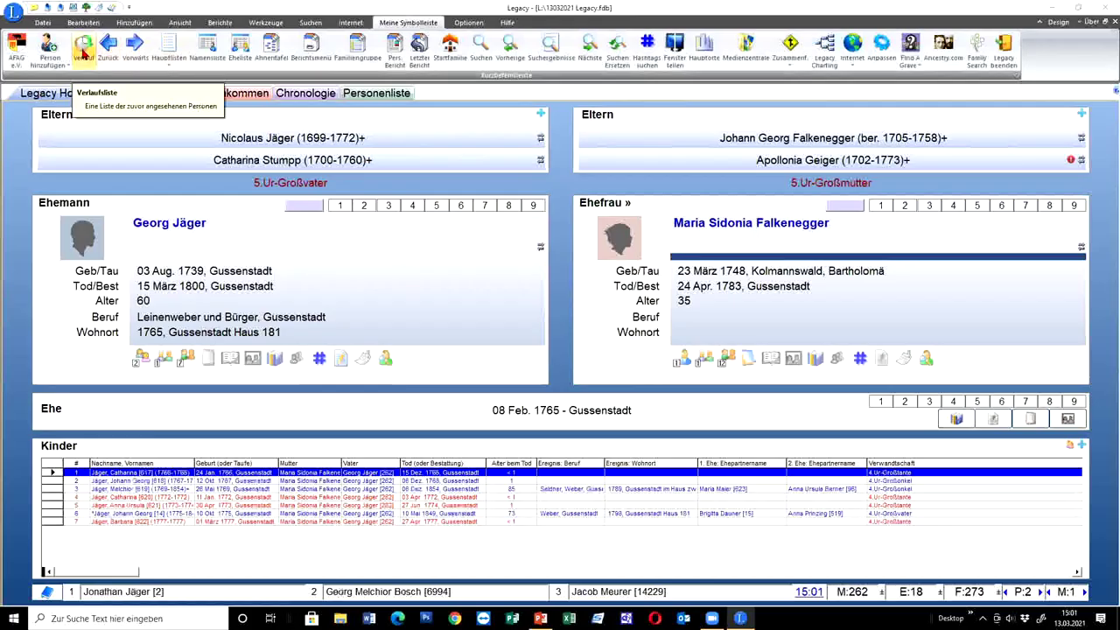
Step: Browse the history list of previously viewed couples and switch to the fourth great-grandparents' family
click(83, 47)
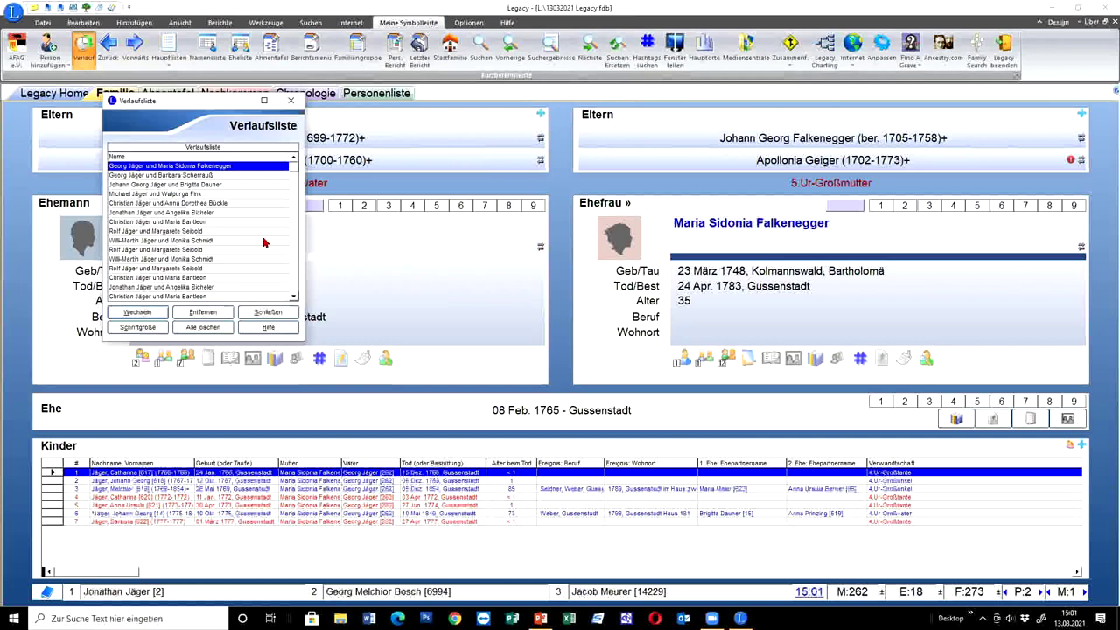
scroll(260, 215, down, 5)
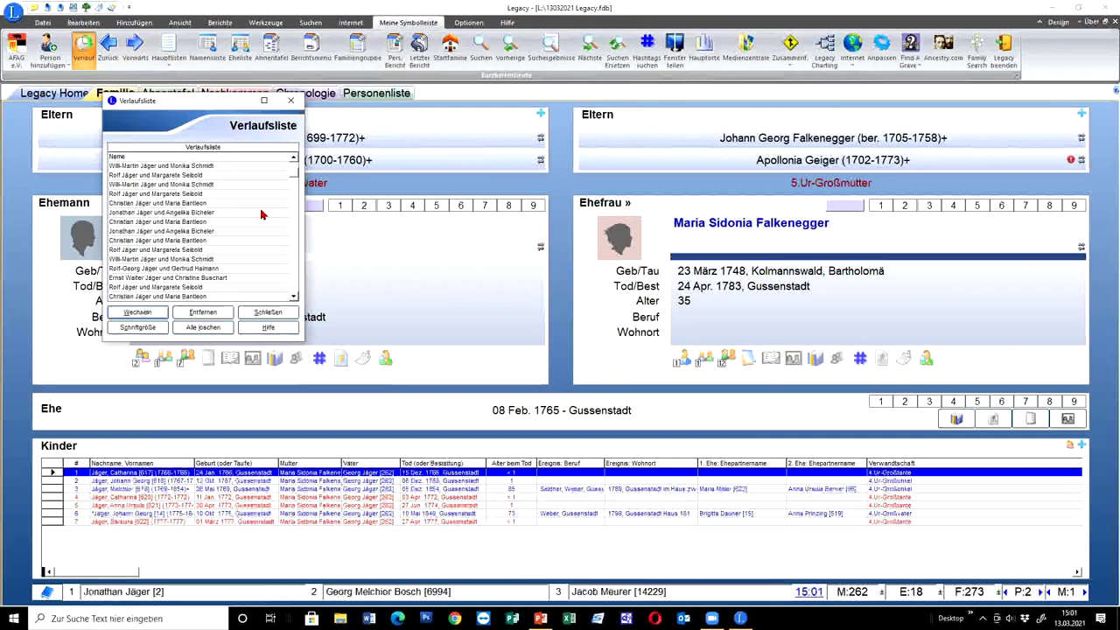
scroll(260, 215, up, 3)
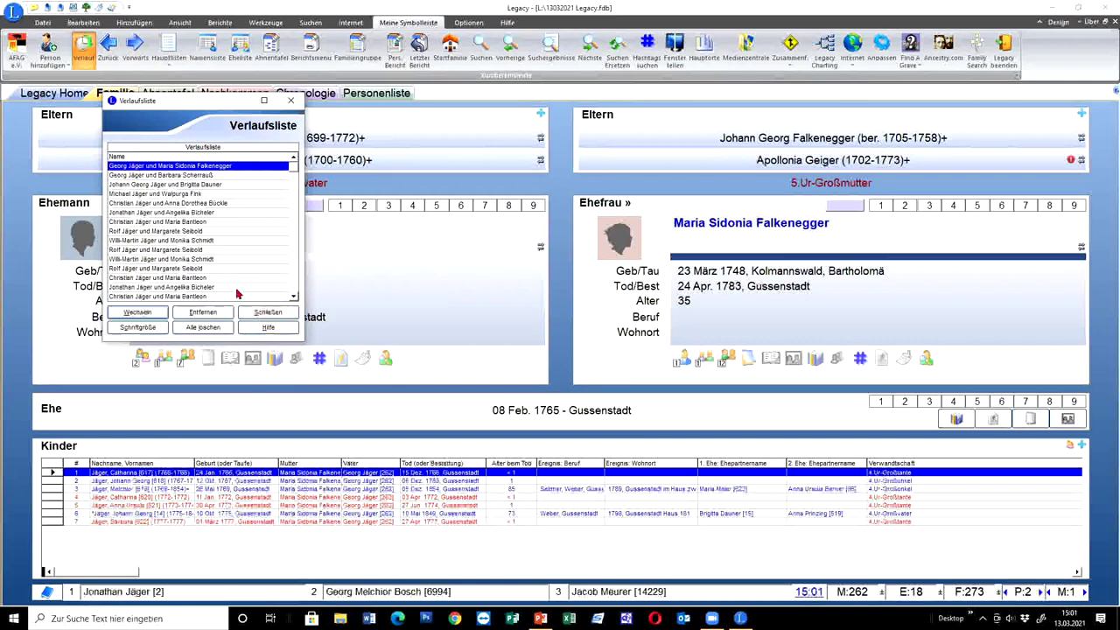
click(164, 184)
click(153, 316)
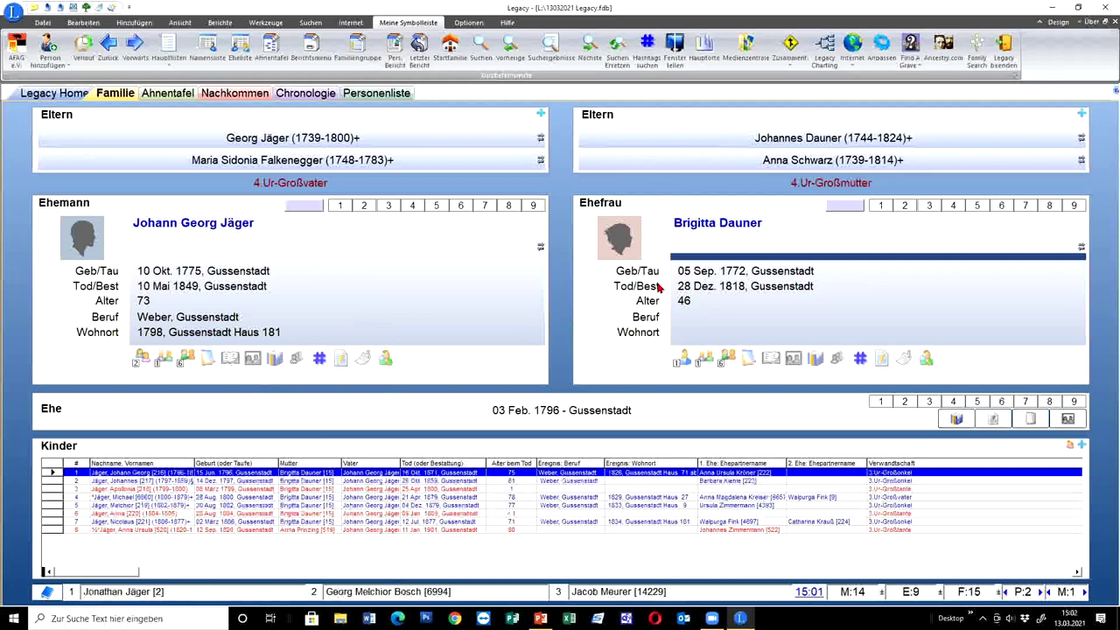
Step: Bookmark the fifth great-grandmother in the third bookmark slot and check her family's entry in the bookmark list
click(598, 593)
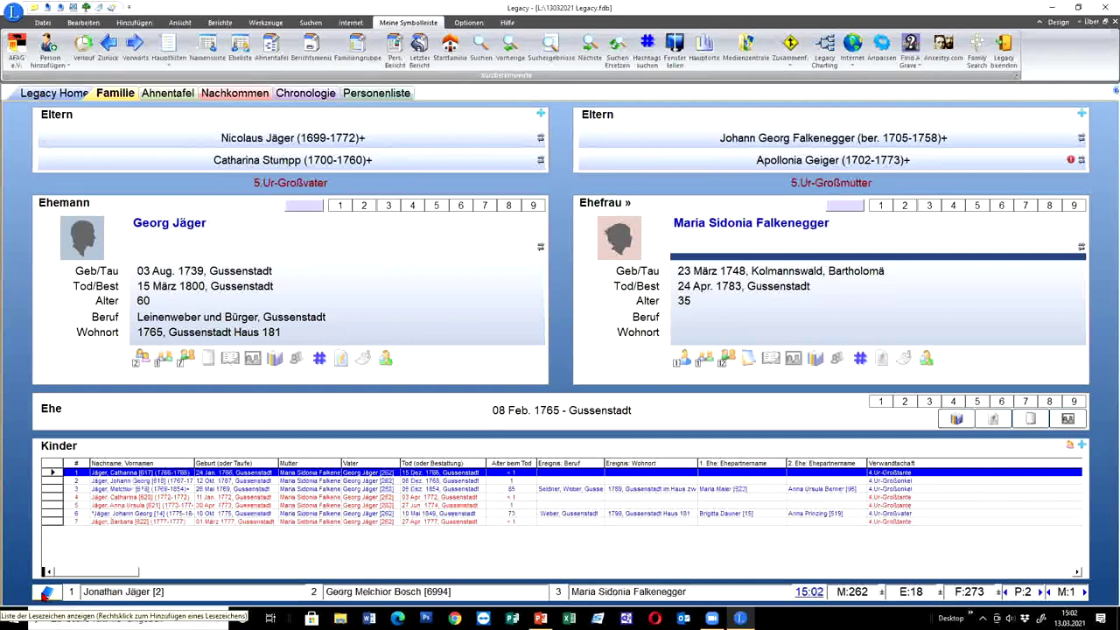
click(45, 593)
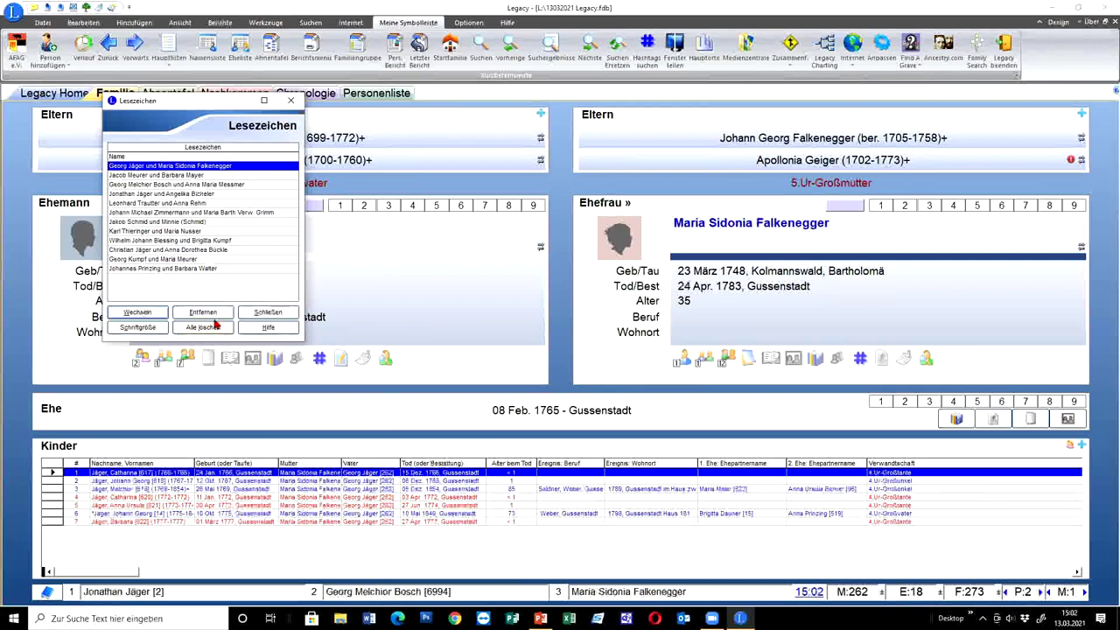
click(290, 101)
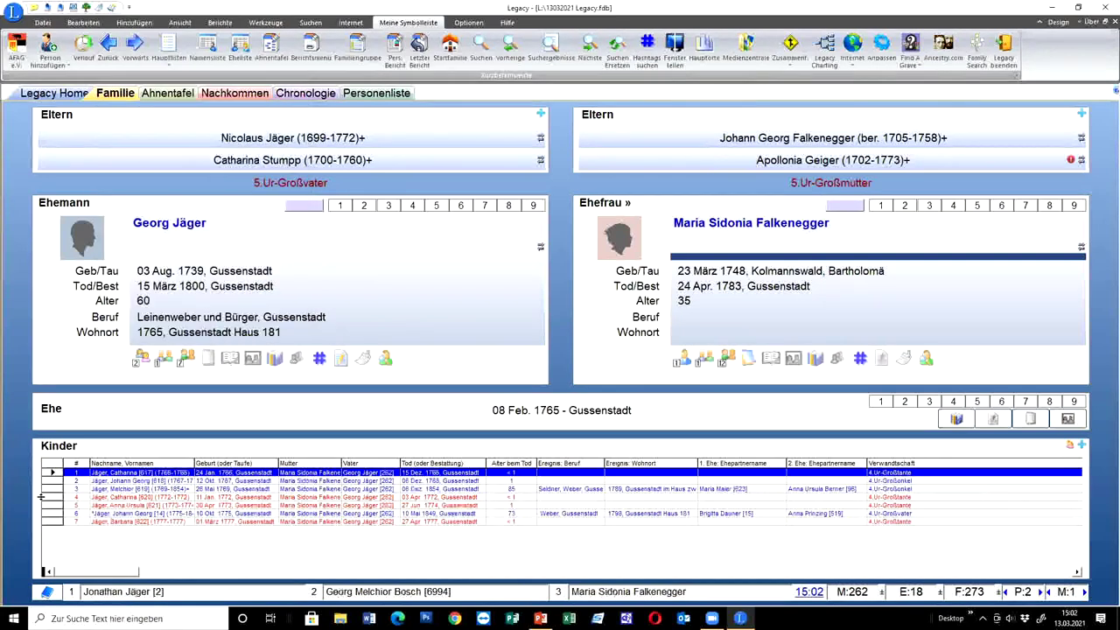
click(46, 593)
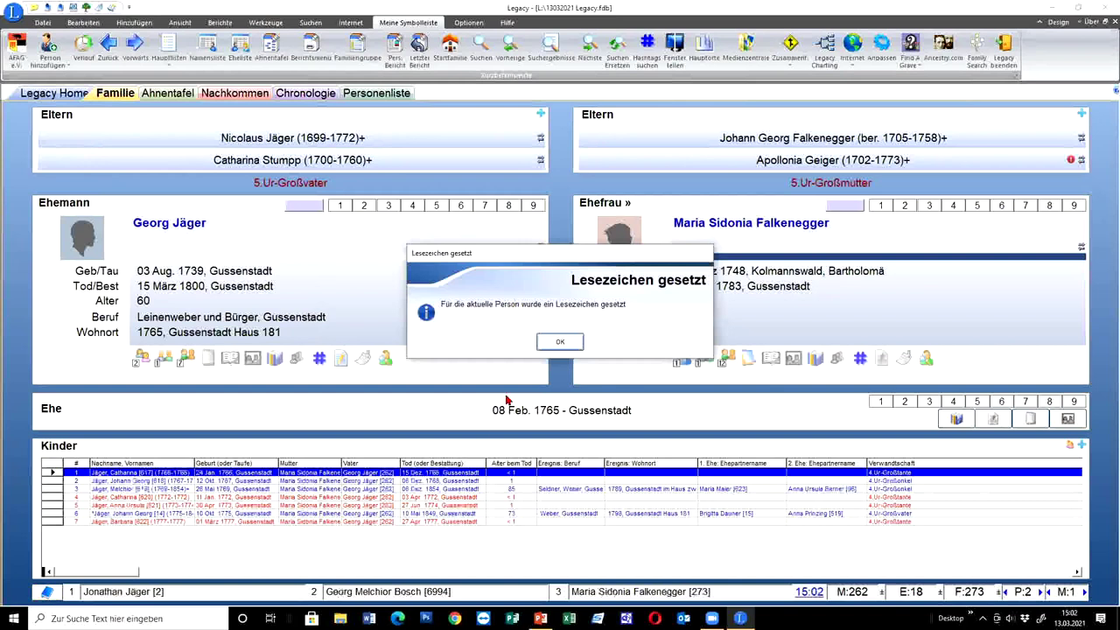
click(556, 348)
click(46, 593)
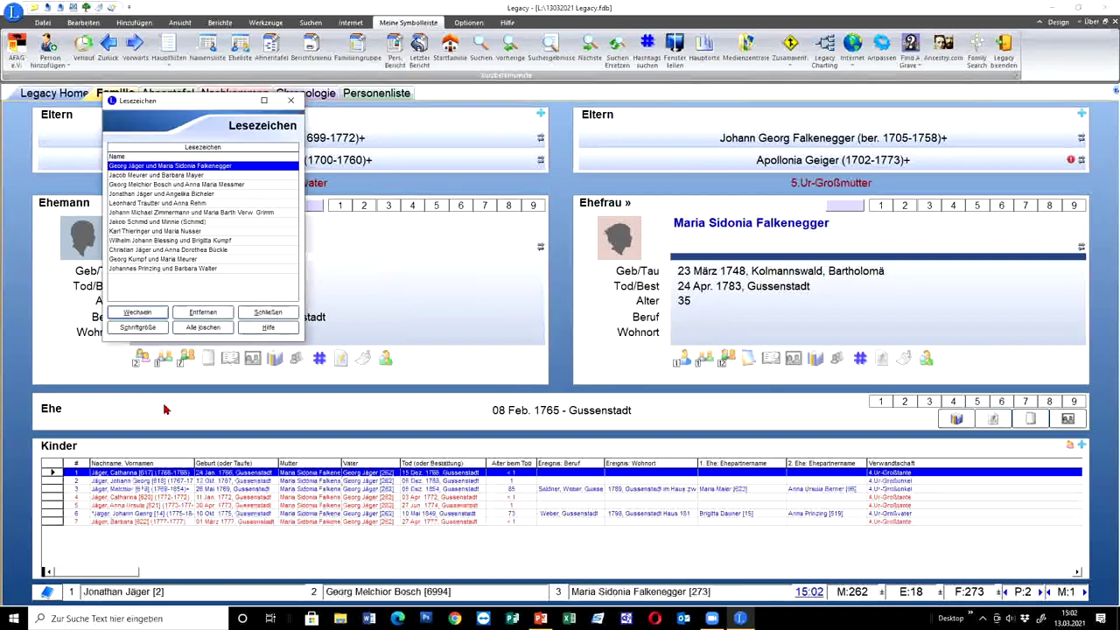
key(Escape)
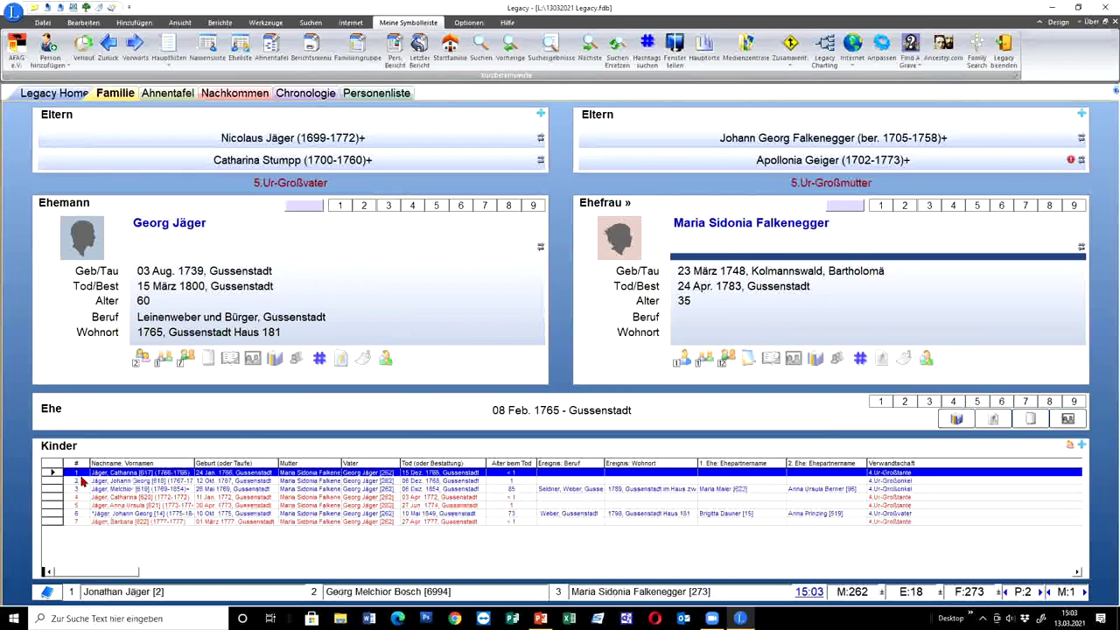
Step: Descend generation by generation along the direct line from the fifth great-grandparents to the start person's family
click(18, 480)
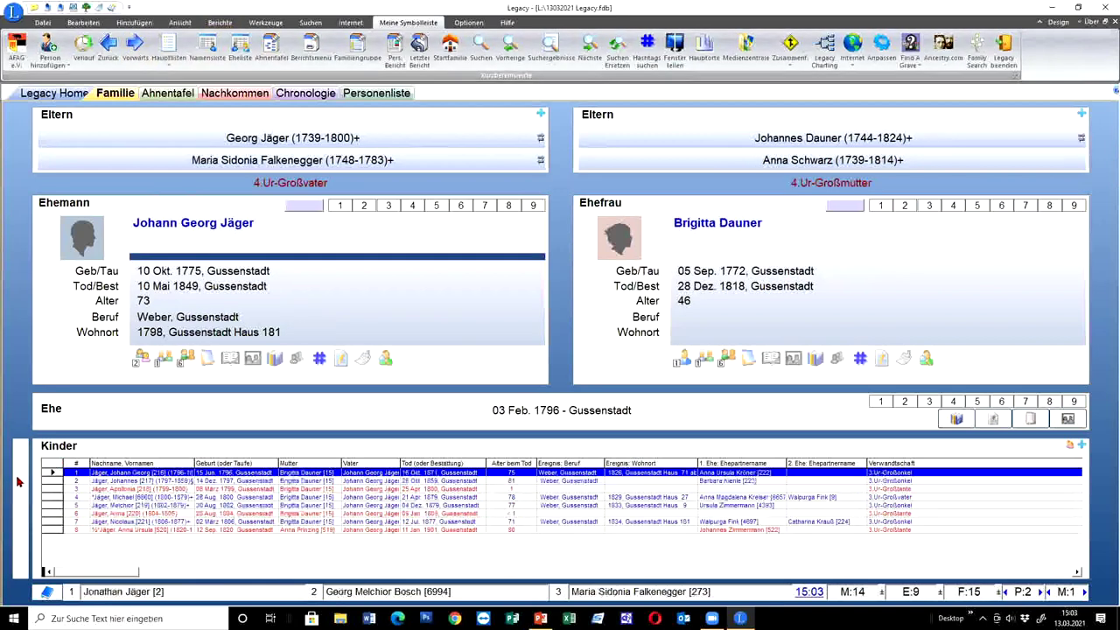
click(17, 480)
click(17, 480)
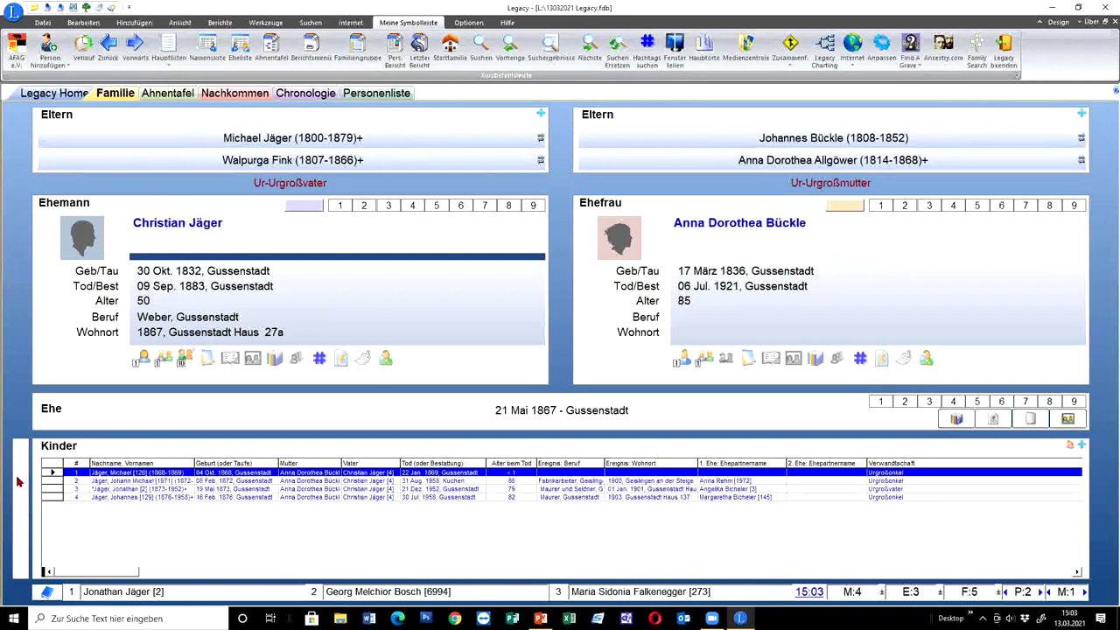
click(18, 480)
click(18, 480)
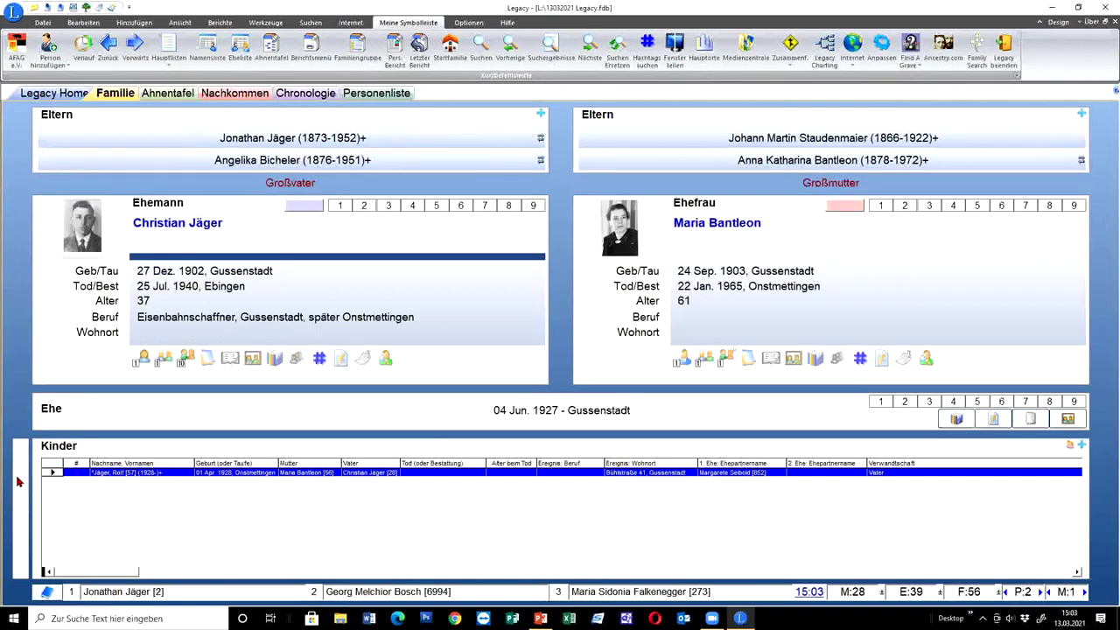
click(17, 481)
click(17, 480)
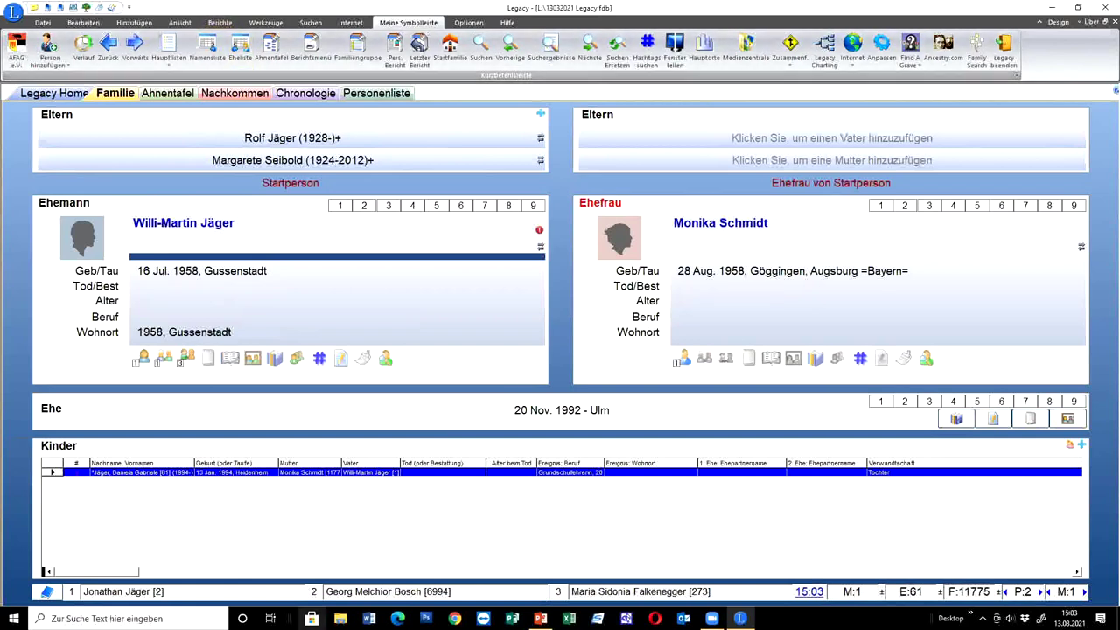
Step: Go back up the paternal line from the start person to the great-grandfather's family
click(282, 140)
click(281, 141)
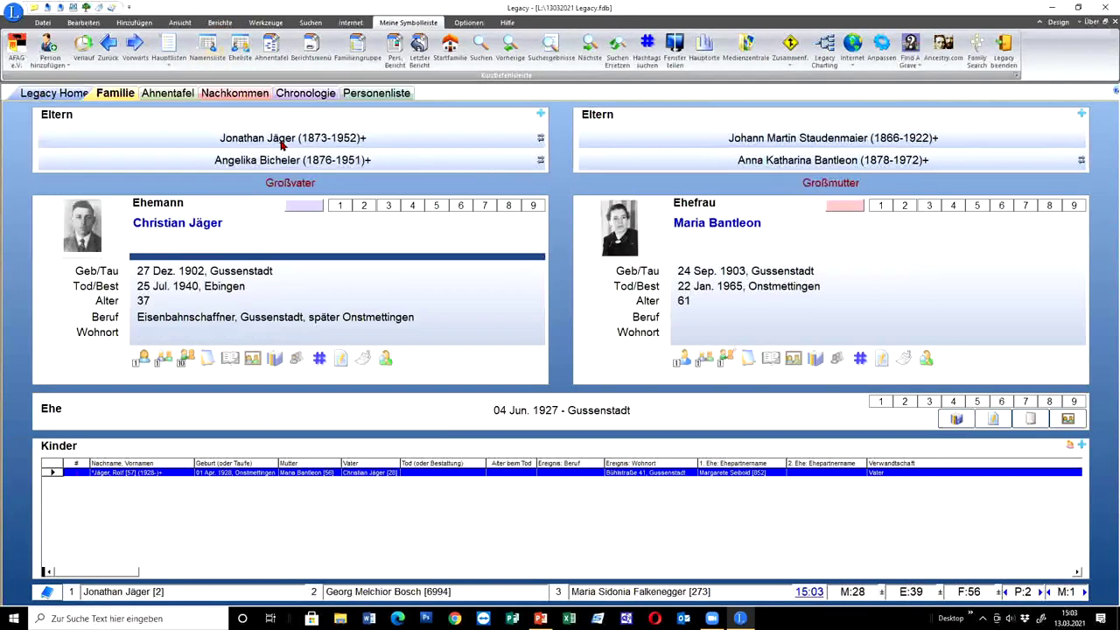
click(282, 142)
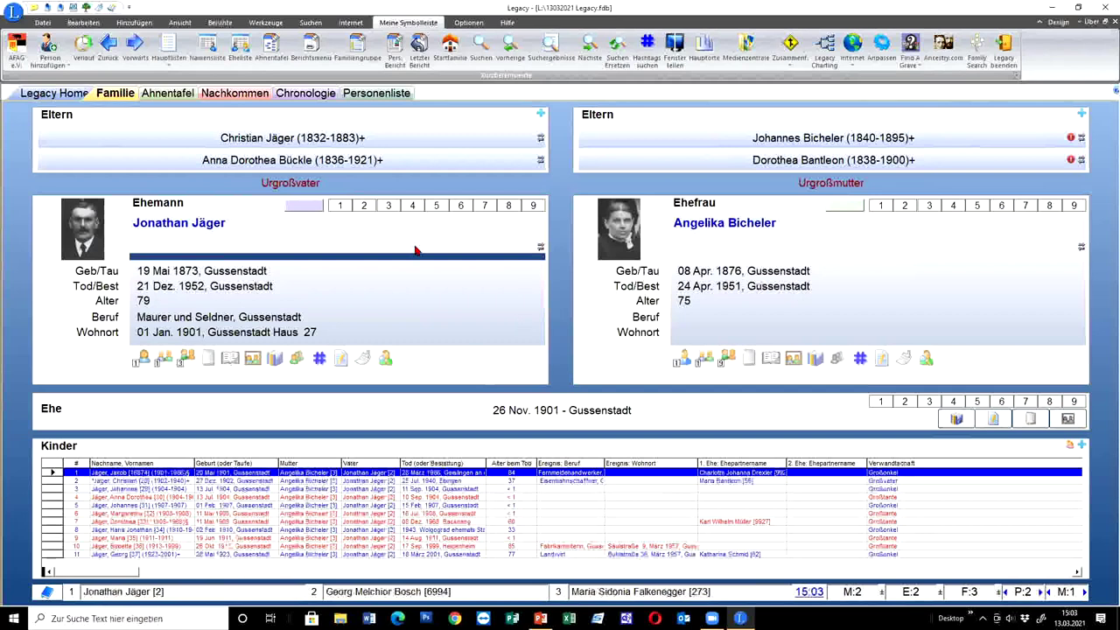
Step: Preview the great-grandfather's pedigree chart report, set the repeated-processing warning to 16 times, and examine the first page
click(262, 23)
click(219, 22)
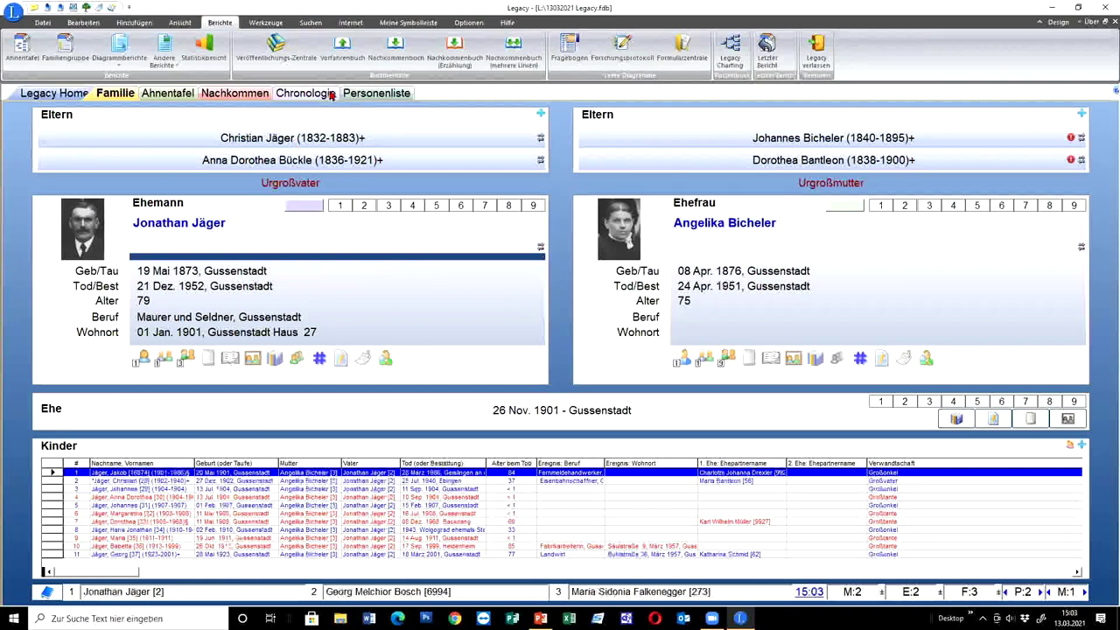
click(23, 54)
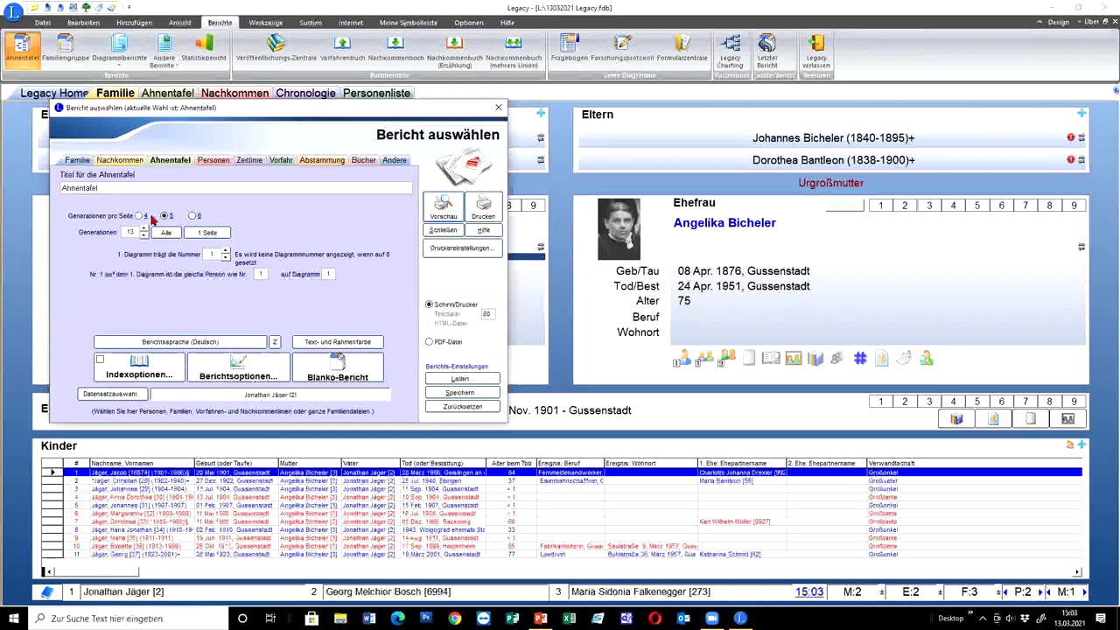
click(448, 206)
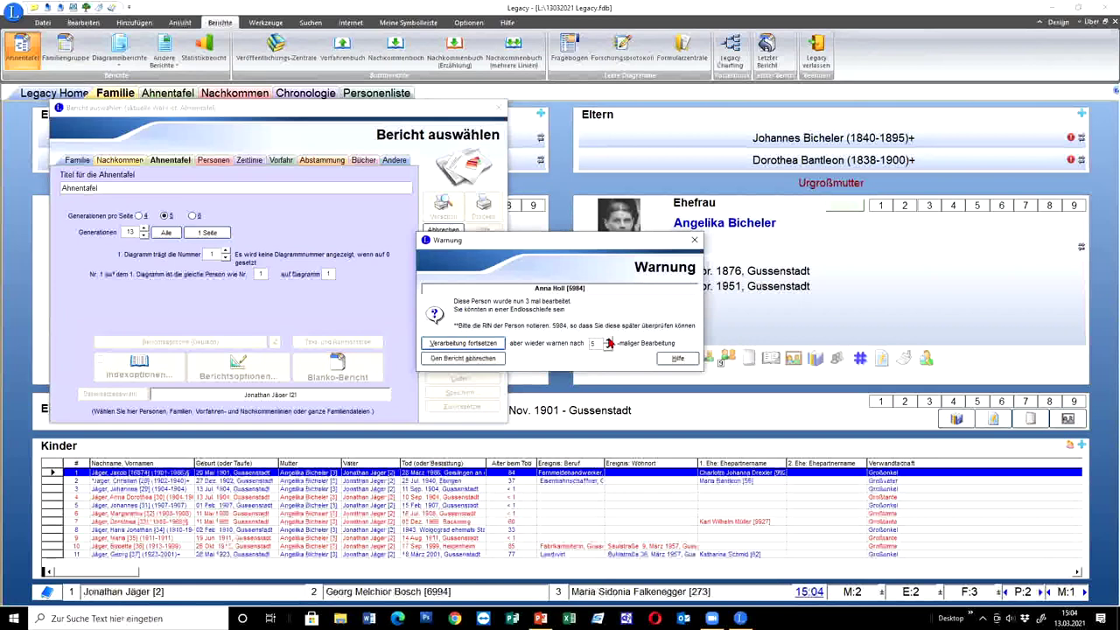
click(609, 341)
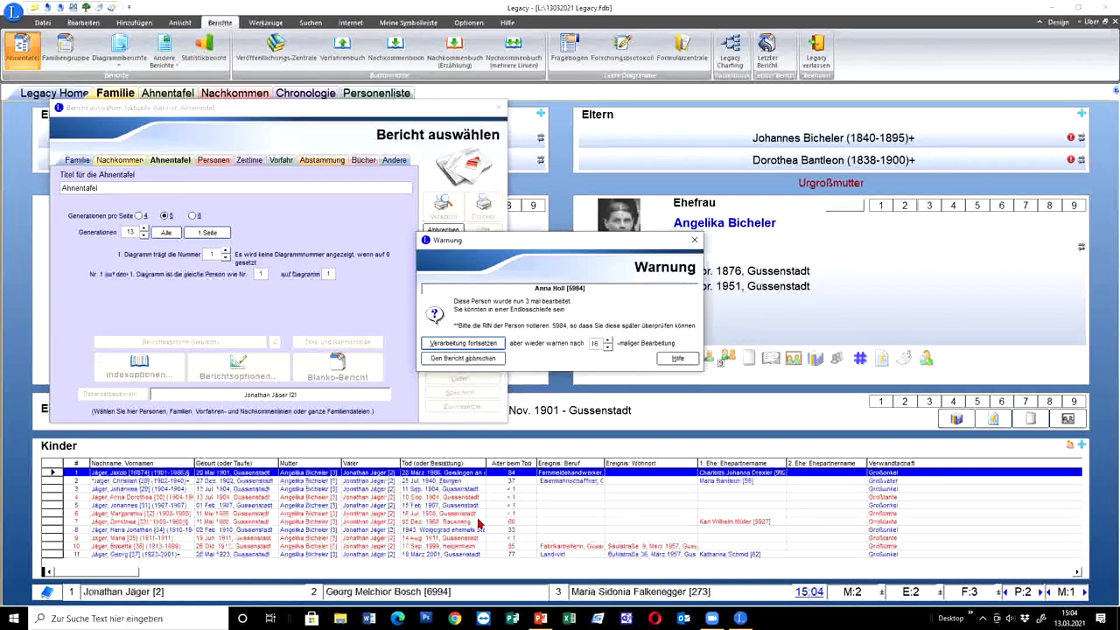
click(476, 345)
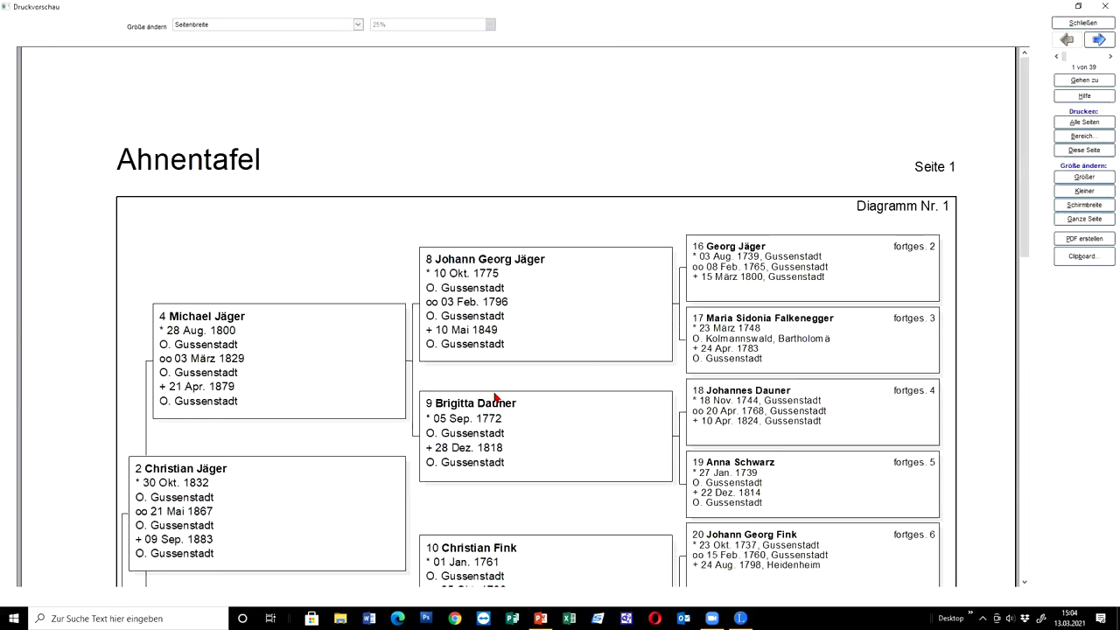
scroll(754, 271, down, 4)
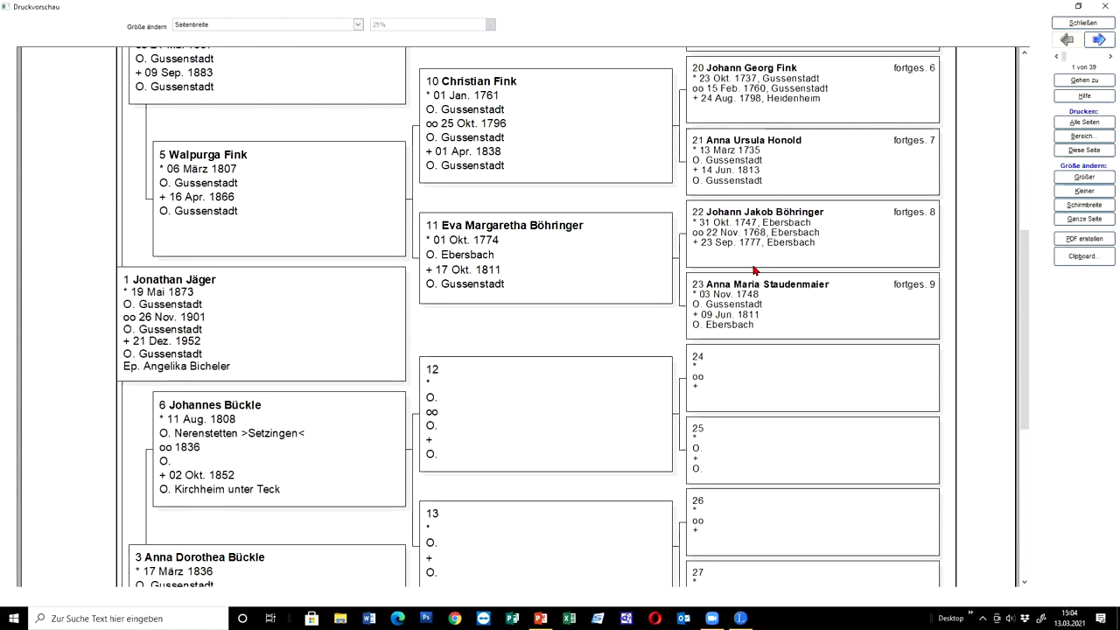
Step: Examine the boxes and continuation numbers on the first page of the pedigree chart preview, and close the preview
scroll(754, 272, up, 3)
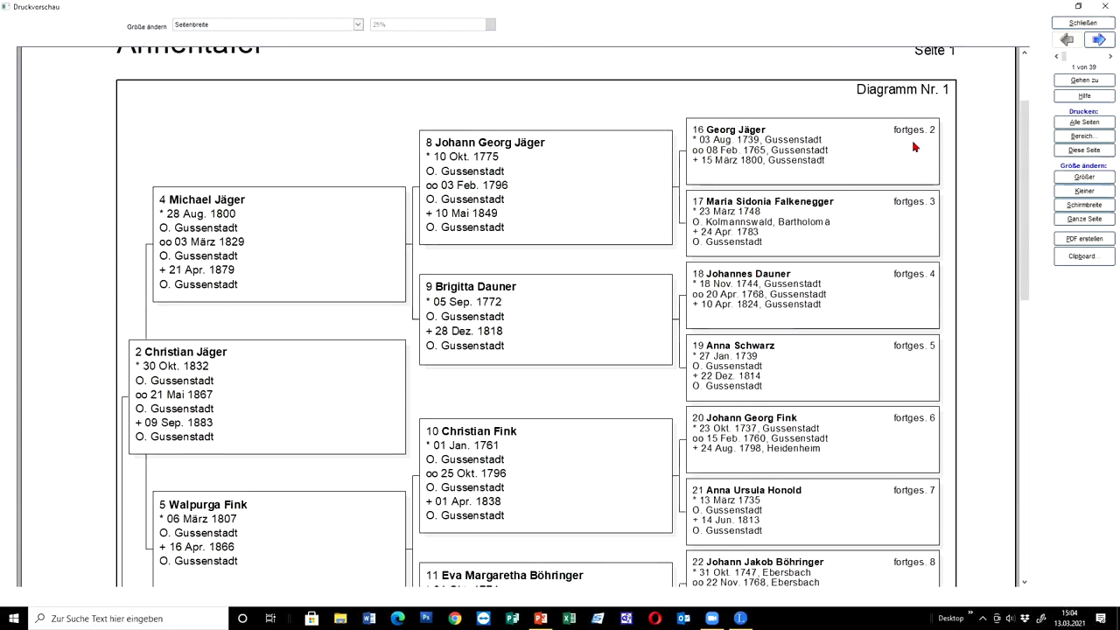
scroll(714, 189, up, 1)
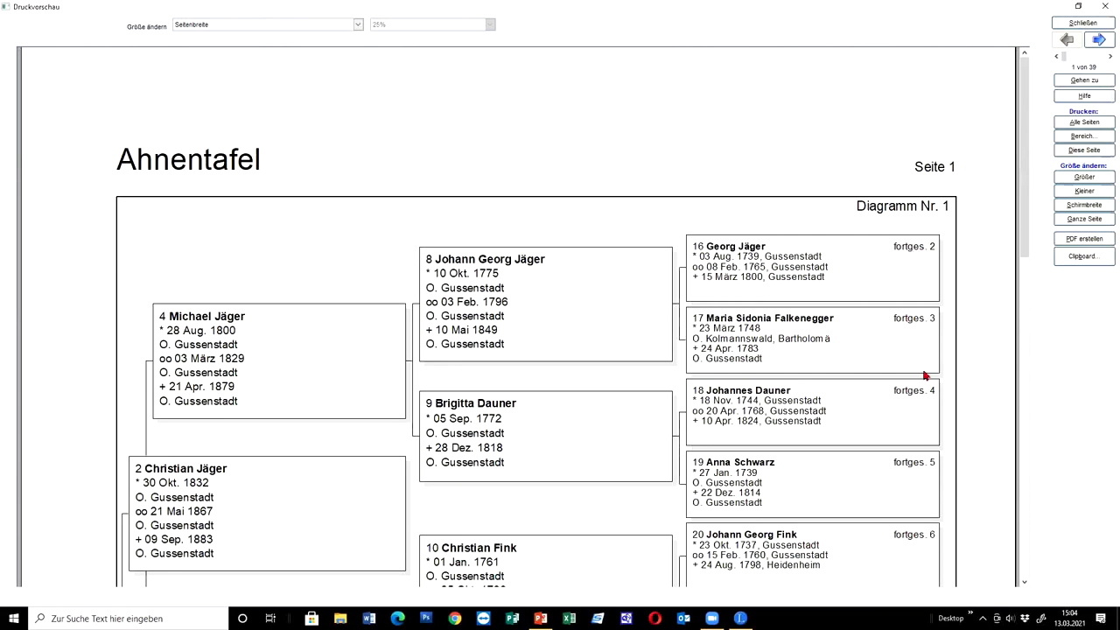
scroll(924, 375, down, 3)
scroll(917, 289, down, 7)
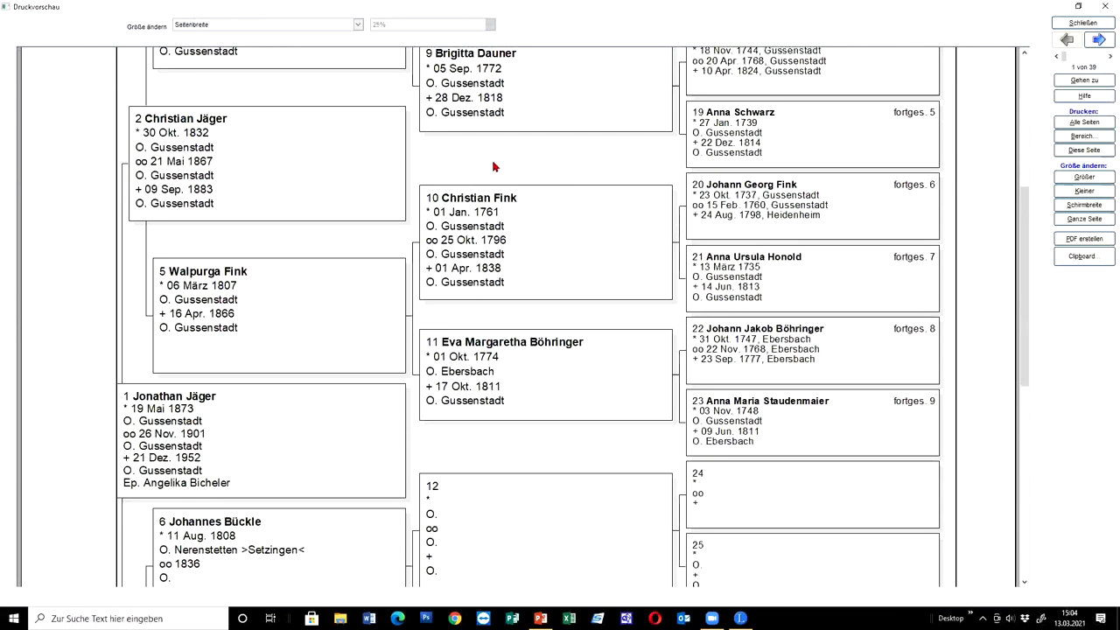
scroll(341, 412, down, 7)
scroll(341, 412, up, 10)
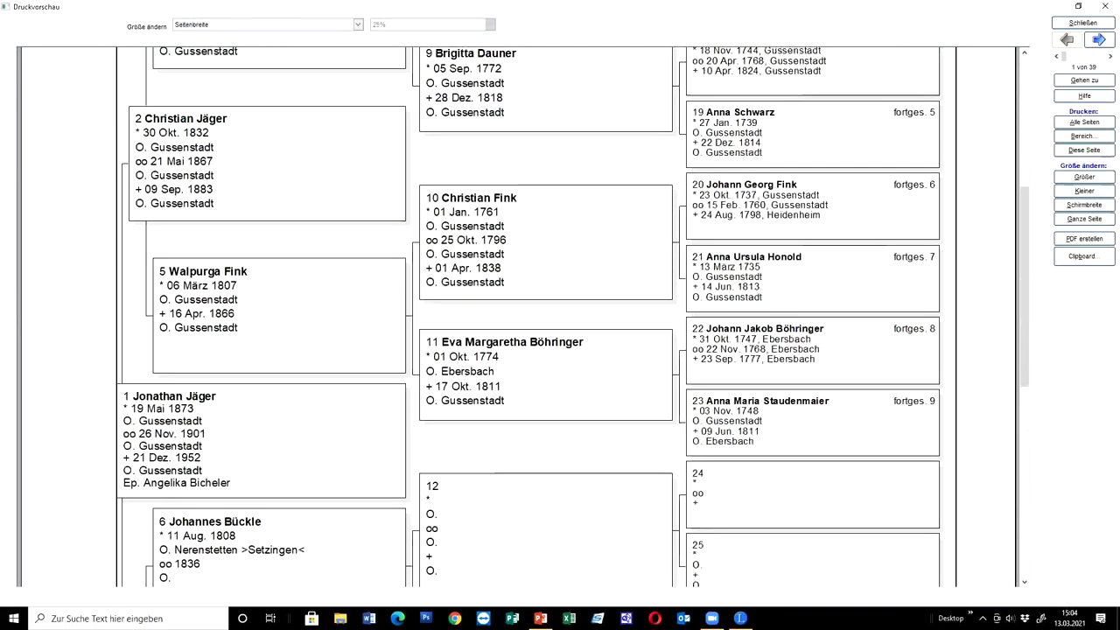
click(1083, 23)
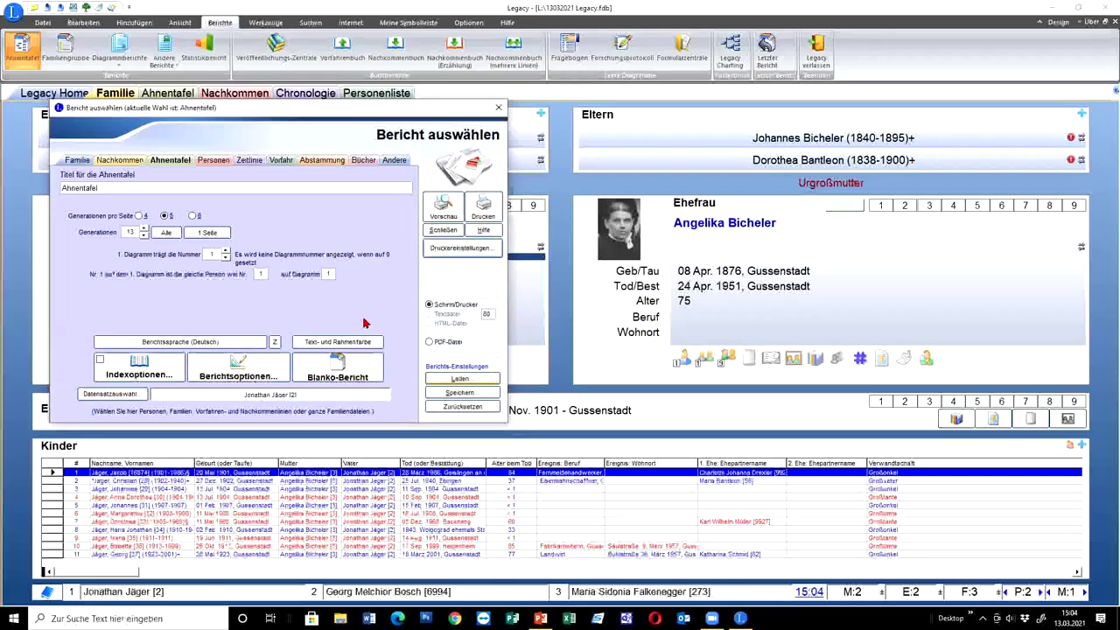
Step: Preview the great-grandfather's descendant chart, look through its first page, and return to the report selection
click(121, 160)
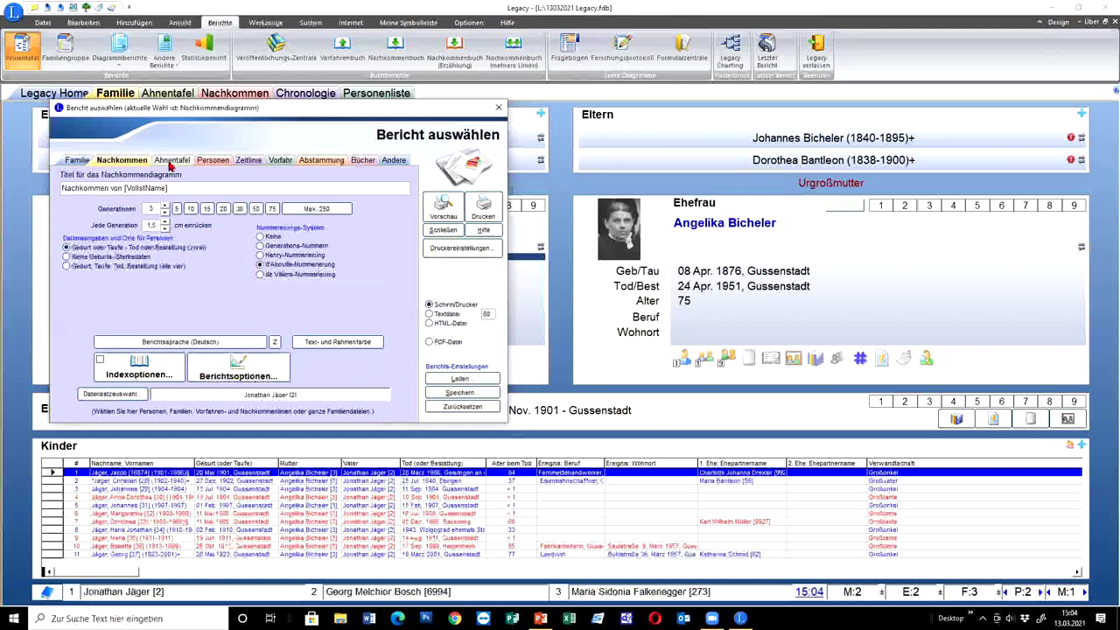
click(444, 207)
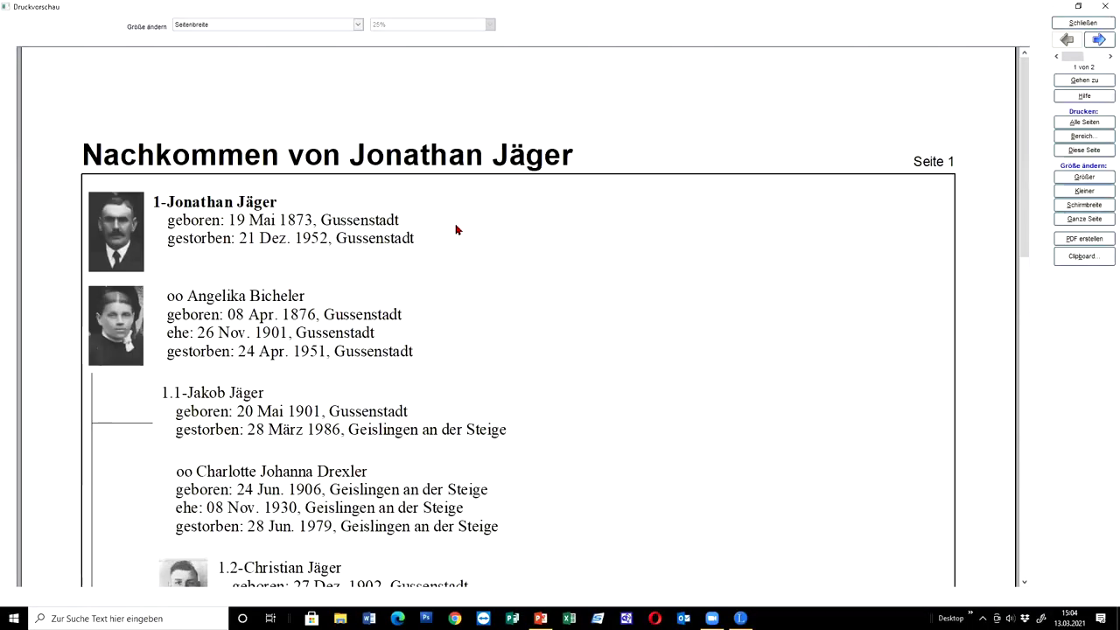
scroll(455, 229, down, 10)
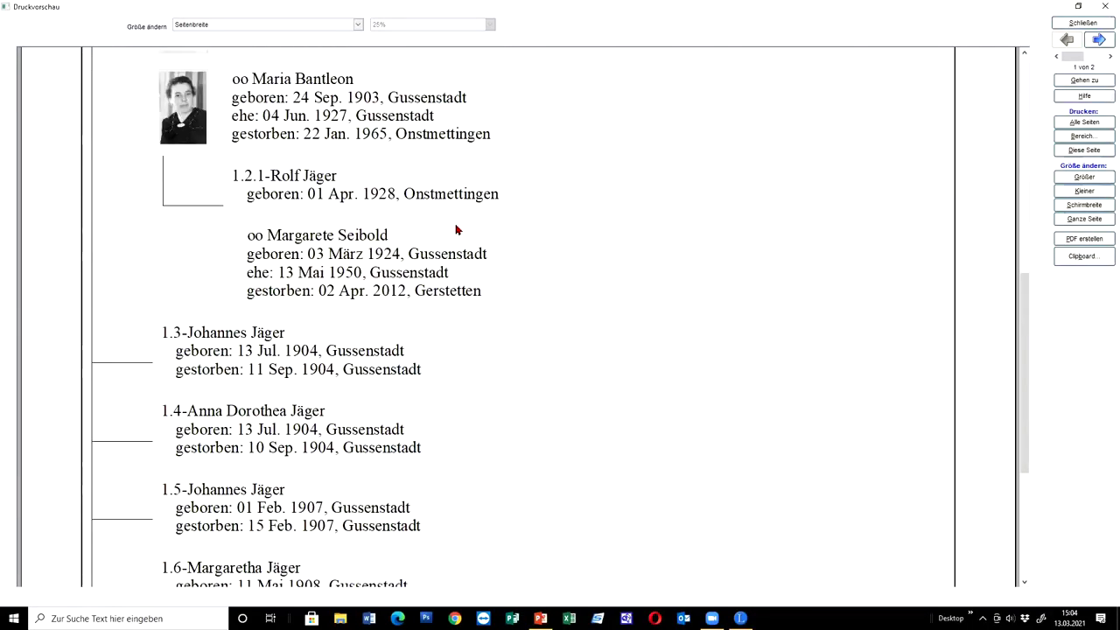
scroll(454, 229, up, 5)
click(1067, 22)
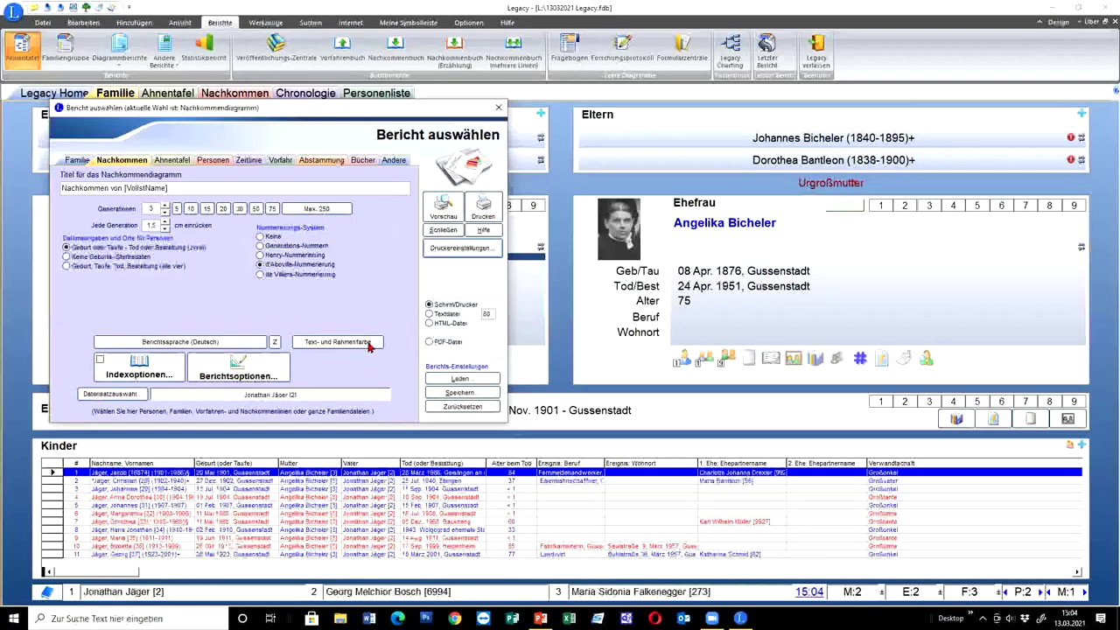
Step: Review the descendant chart's report options for notes, sources, pictures and included data, and leave them without applying changes
click(243, 376)
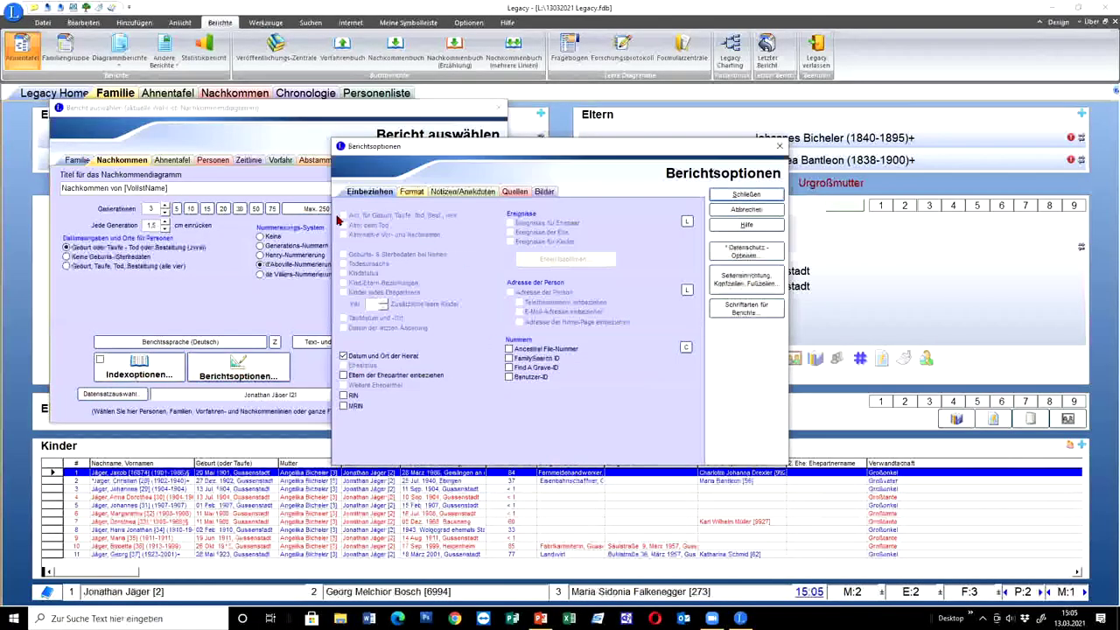
click(455, 198)
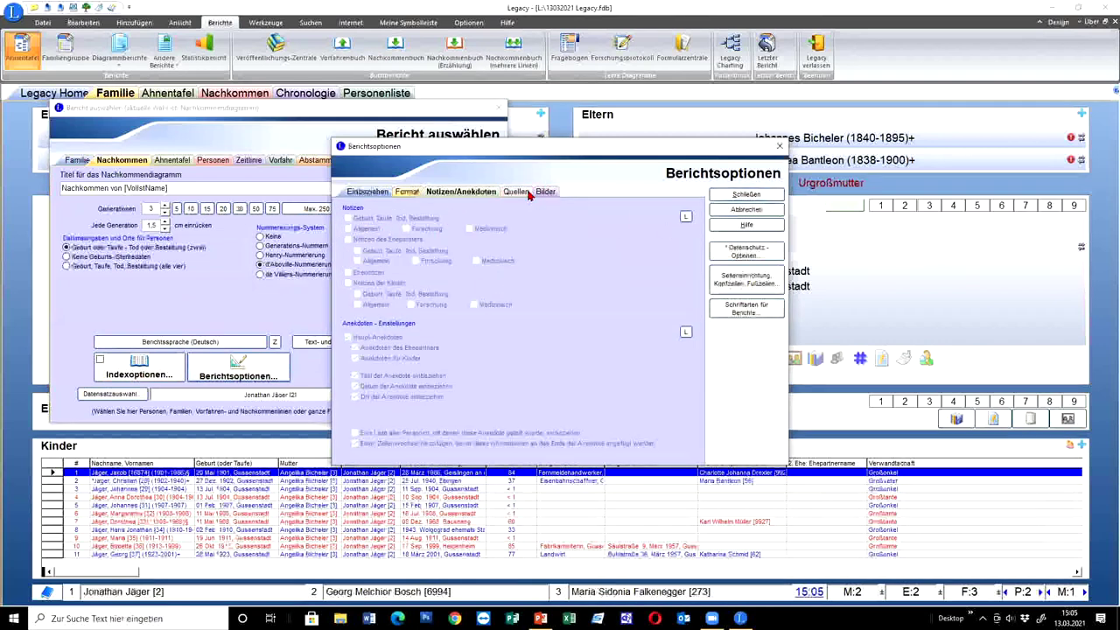
click(516, 191)
click(541, 192)
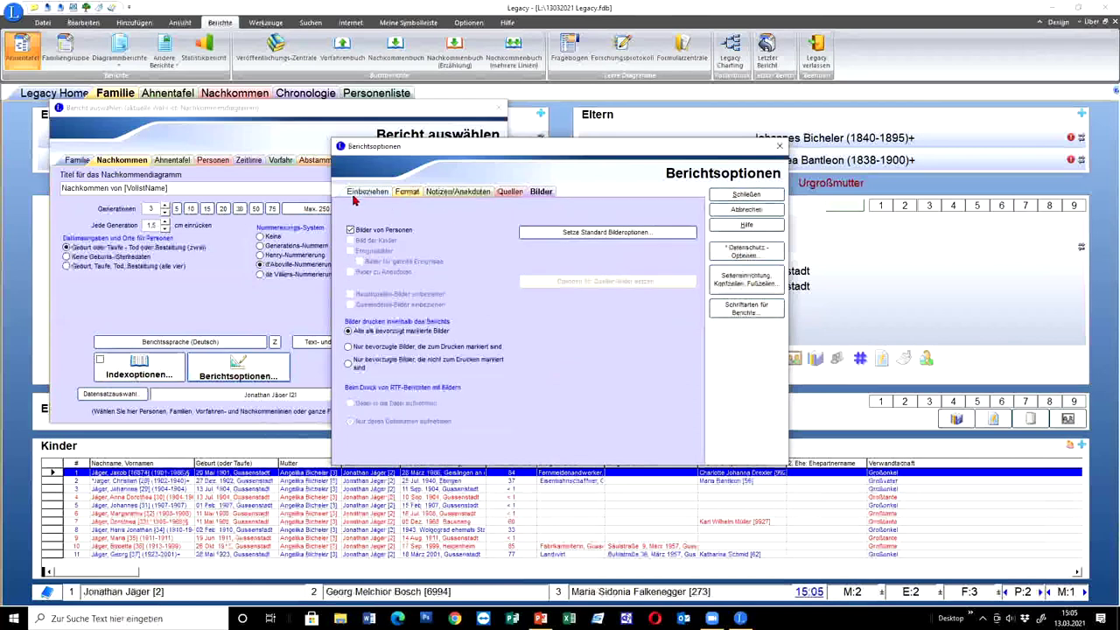
click(353, 194)
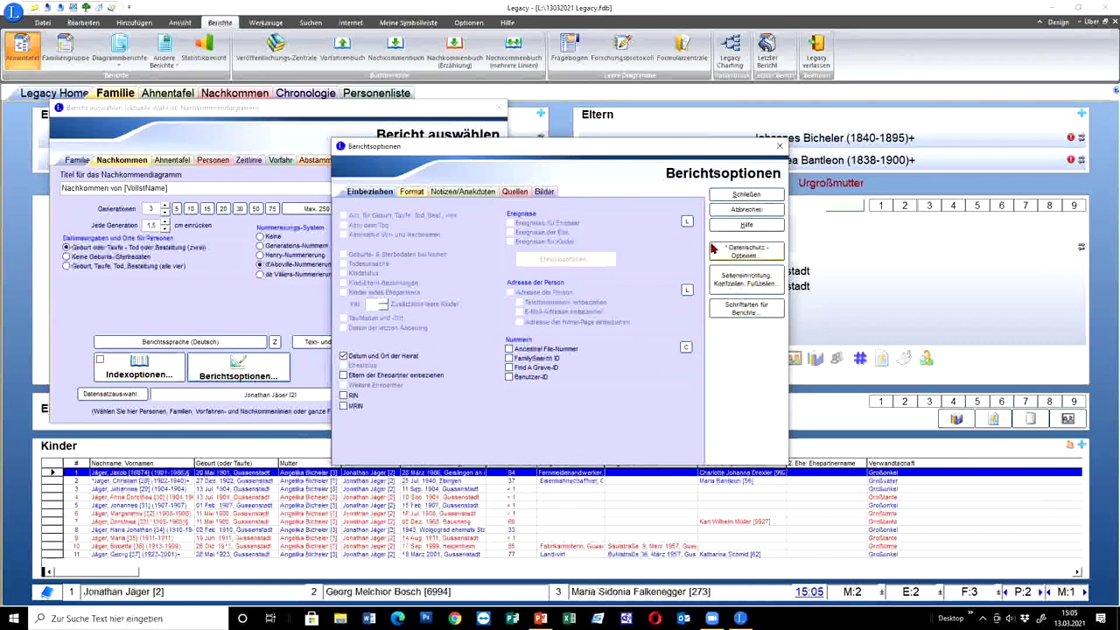
click(744, 209)
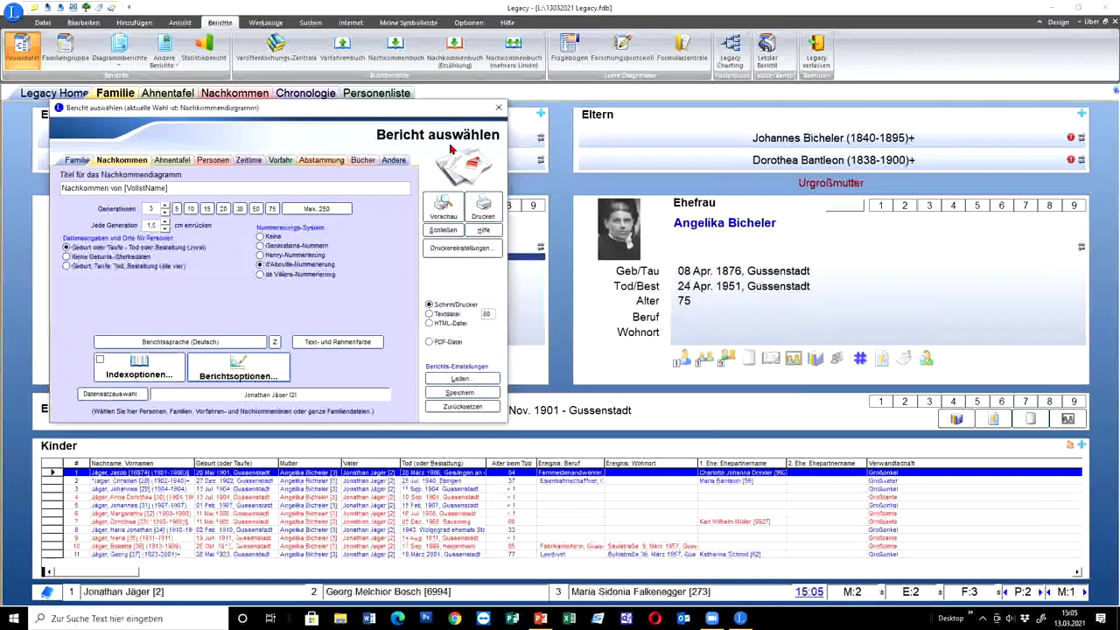
Step: Preview the great-grandfather's ancestor timeline report, continue processing past the repeated-person warning, and browse its pages
click(211, 161)
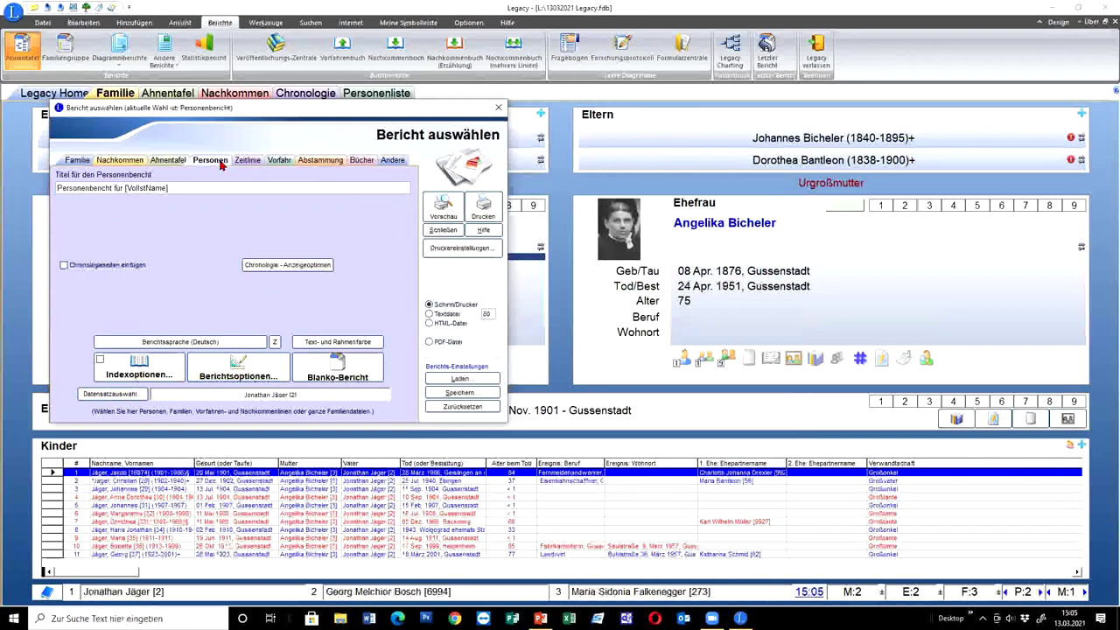
click(248, 161)
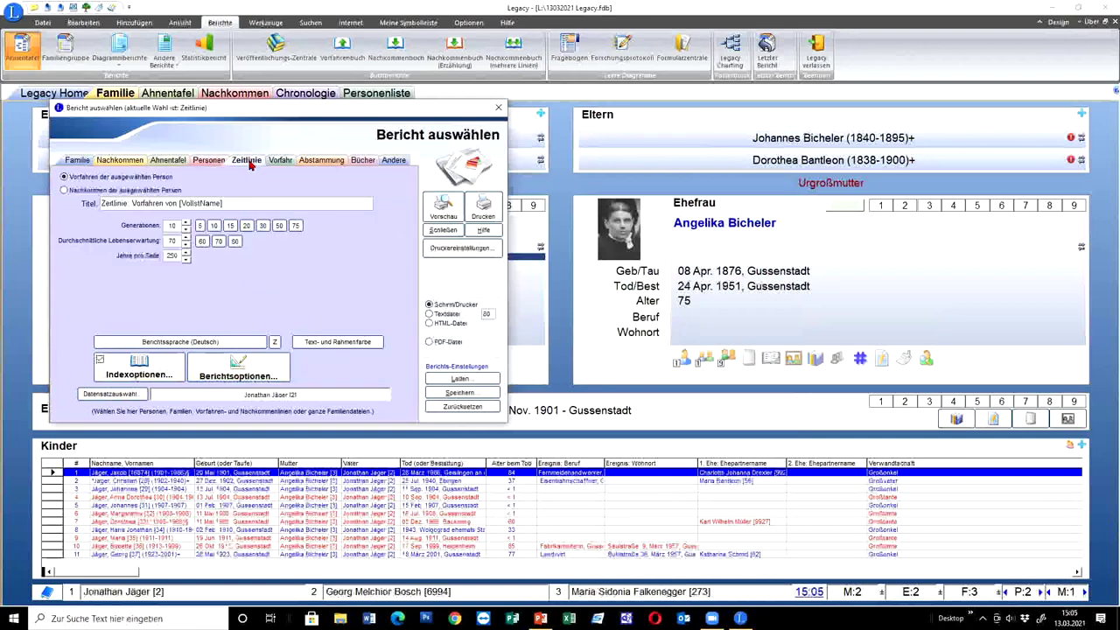
click(444, 210)
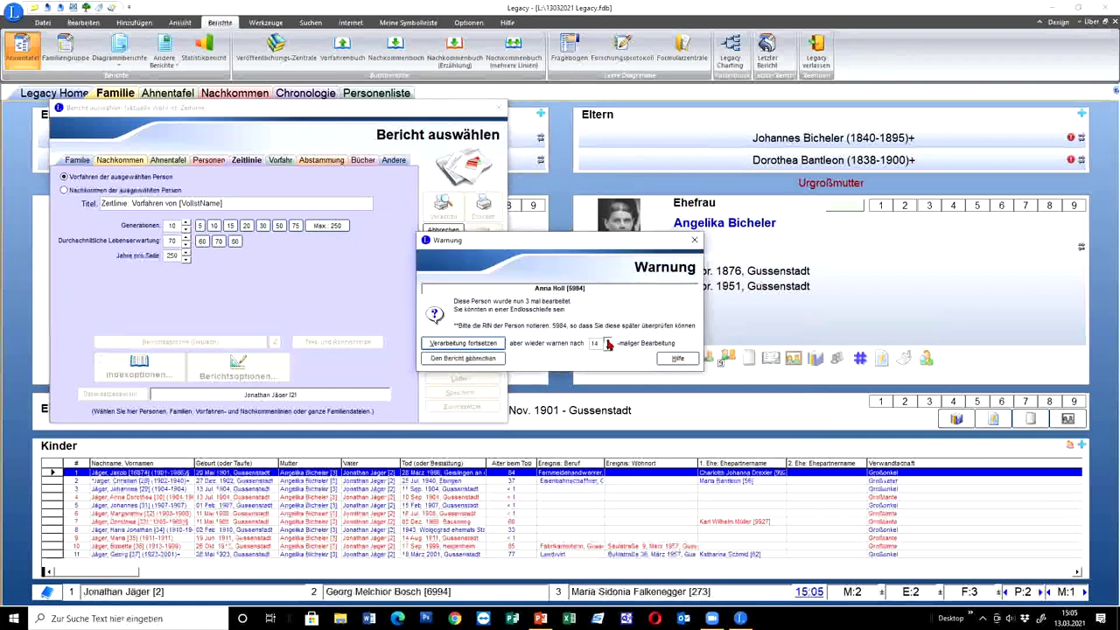
click(463, 343)
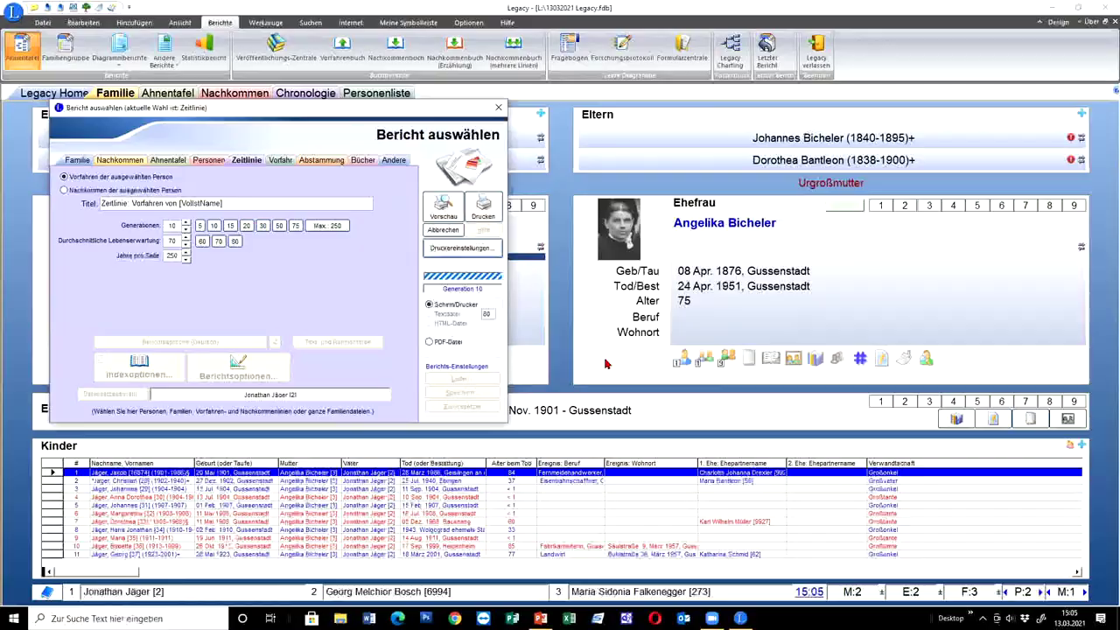
scroll(603, 362, down, 3)
scroll(602, 361, up, 3)
scroll(603, 361, down, 3)
scroll(603, 362, up, 3)
scroll(603, 362, down, 6)
scroll(603, 363, down, 5)
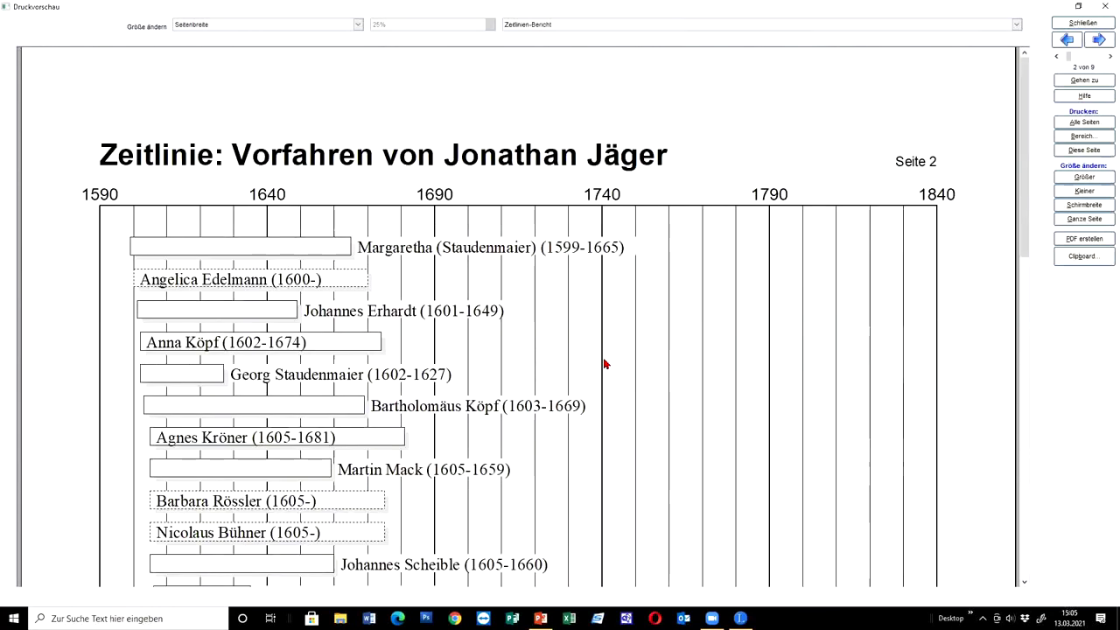
click(1083, 23)
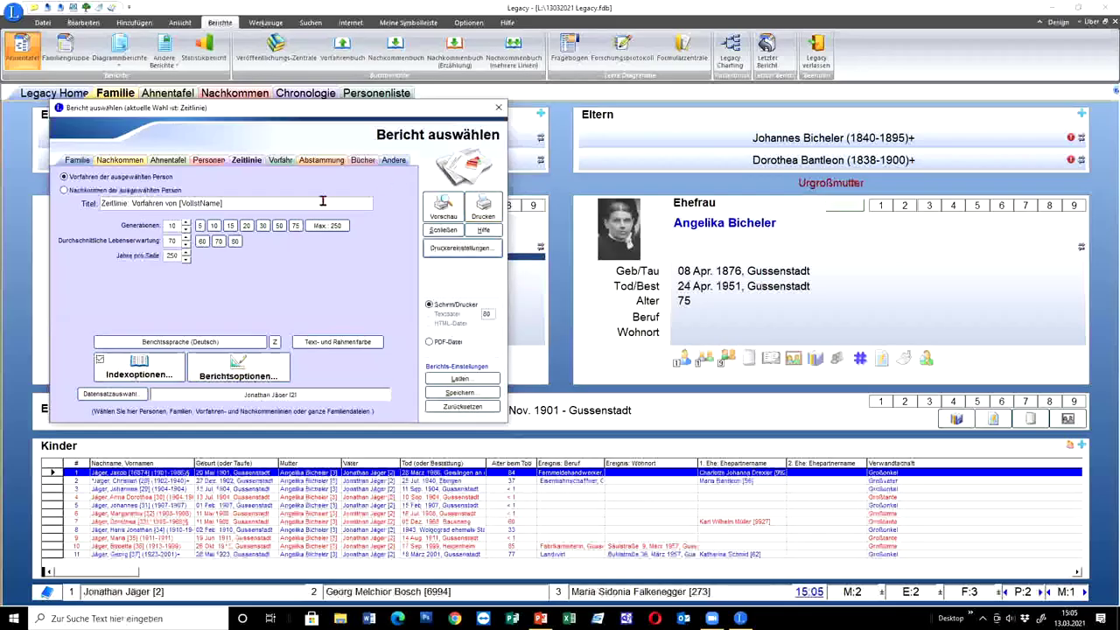
Step: Preview the great-grandfather's ancestor diagram, continue past the repeated-person warning, and examine its first page
click(279, 163)
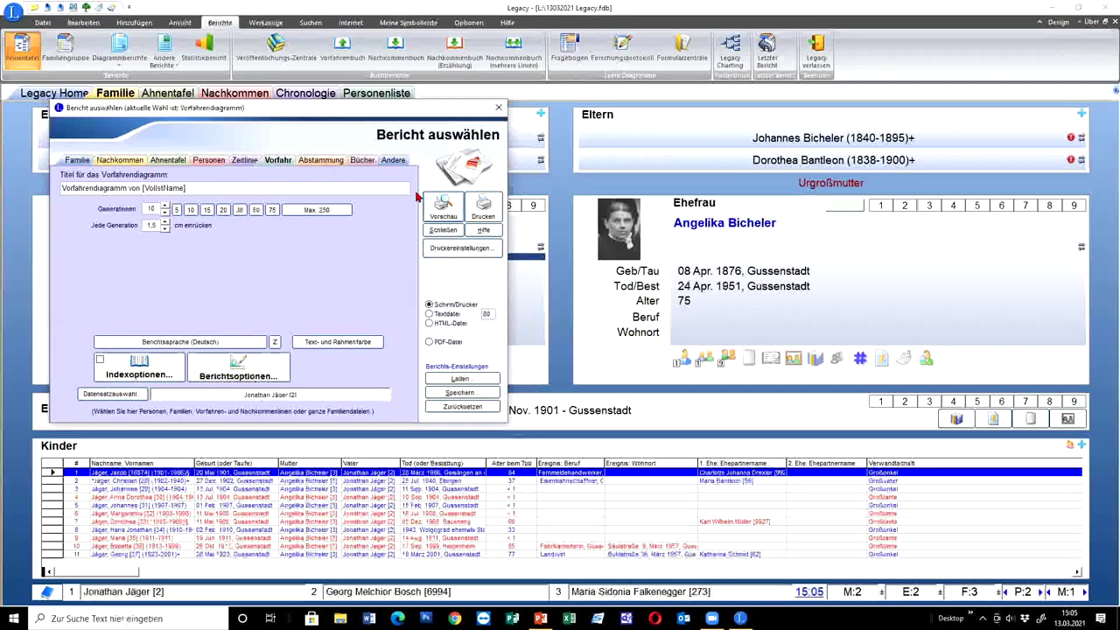
click(440, 207)
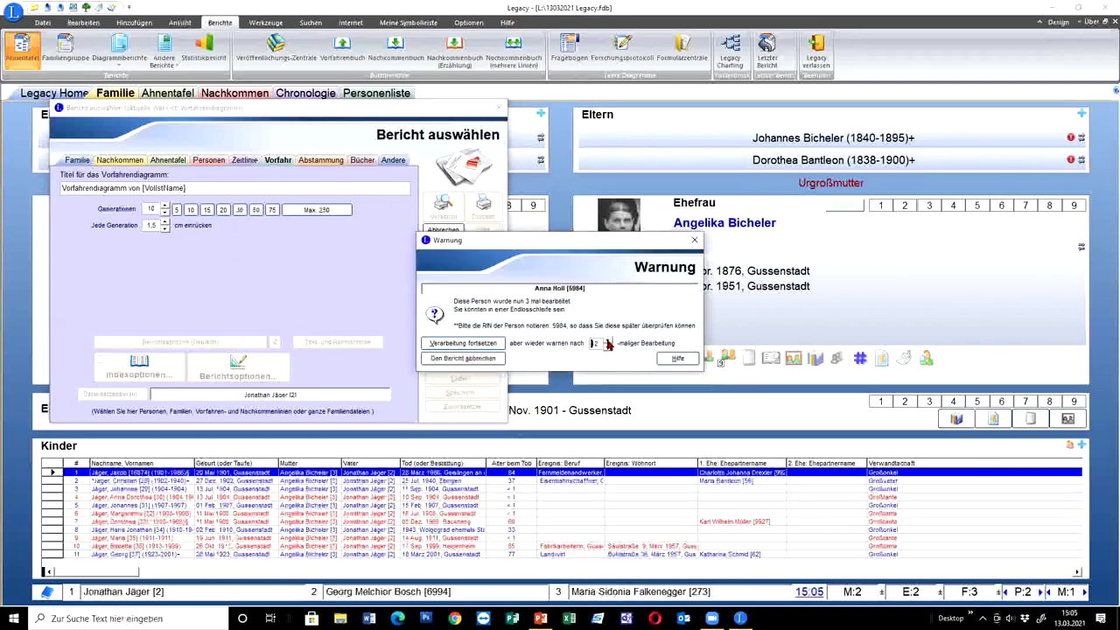
click(488, 346)
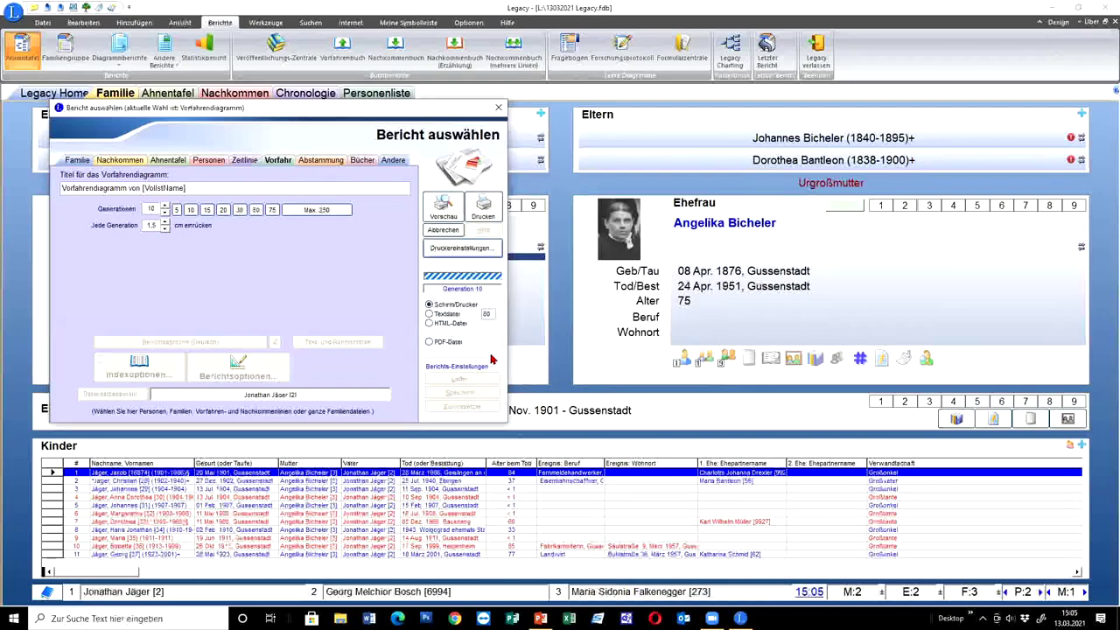
scroll(613, 322, down, 5)
scroll(612, 321, up, 5)
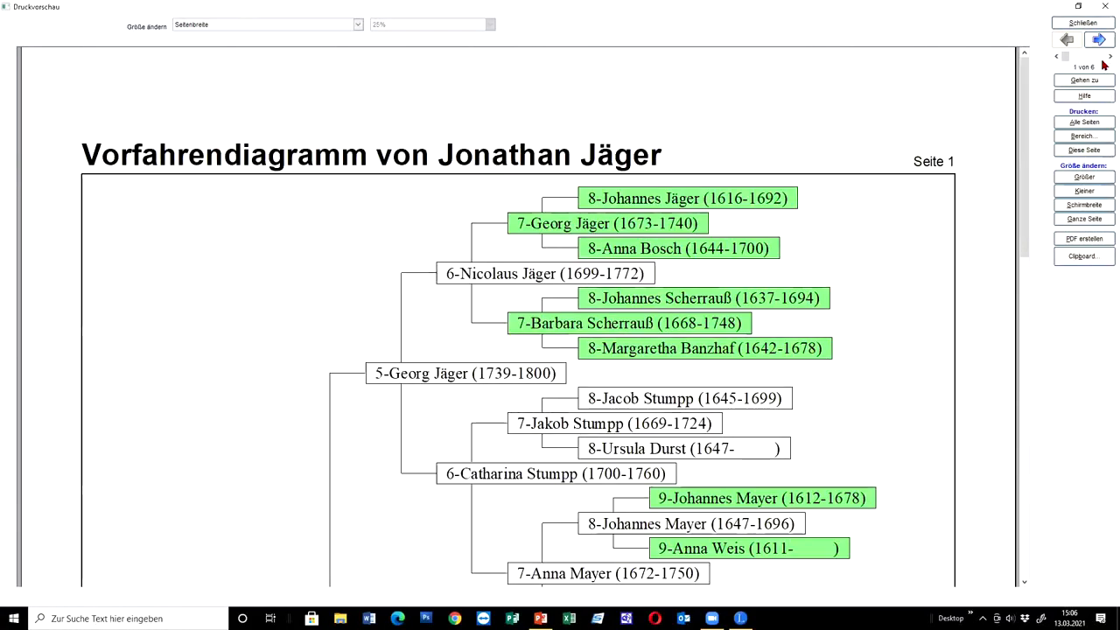
click(1092, 24)
Step: Preview the great-grandfather's vertical lineage chart and examine its generations and name index
click(332, 165)
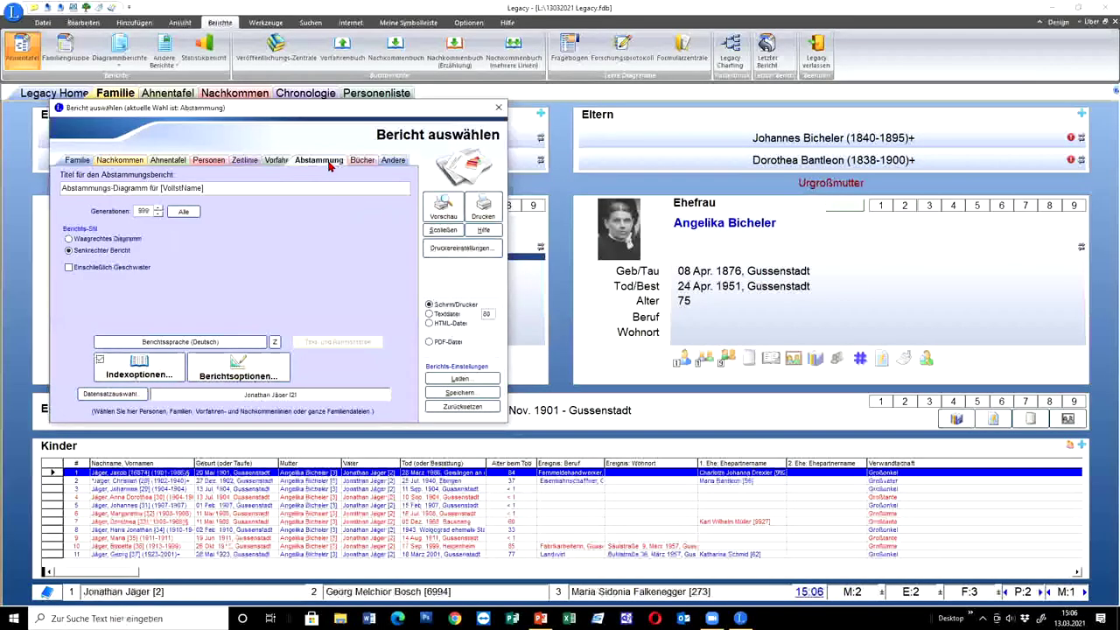
click(443, 215)
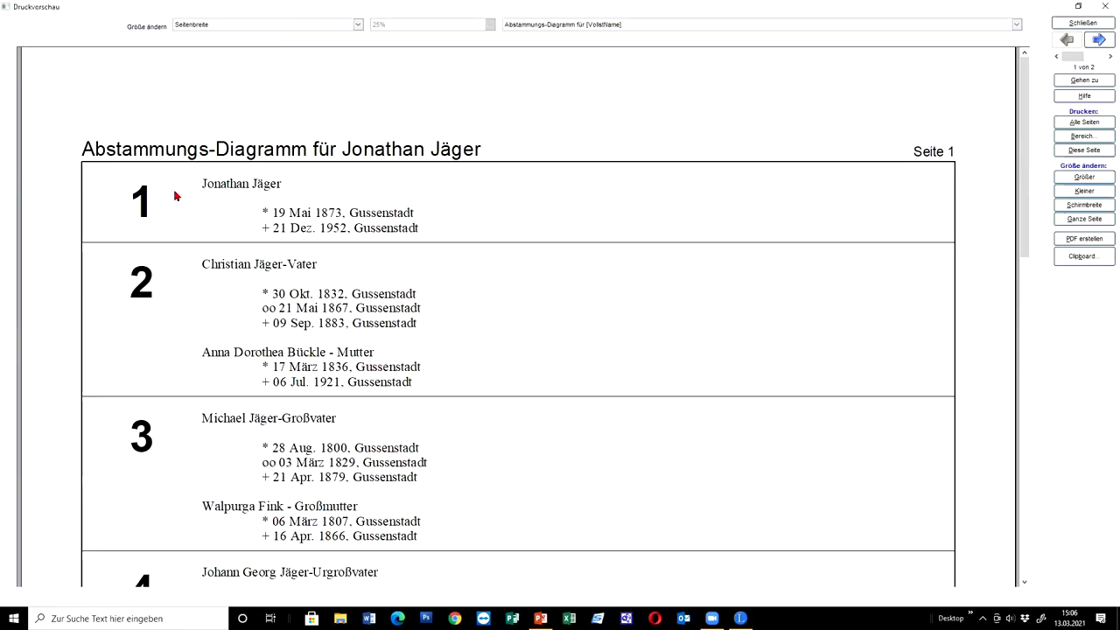
scroll(177, 198, down, 15)
scroll(178, 198, up, 10)
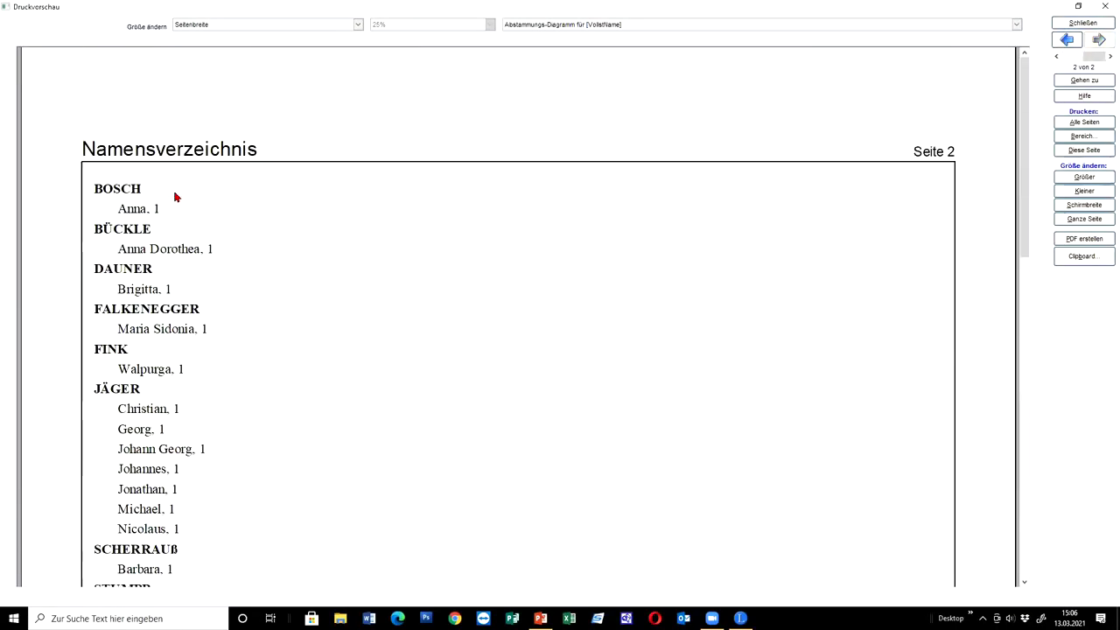
scroll(177, 198, down, 3)
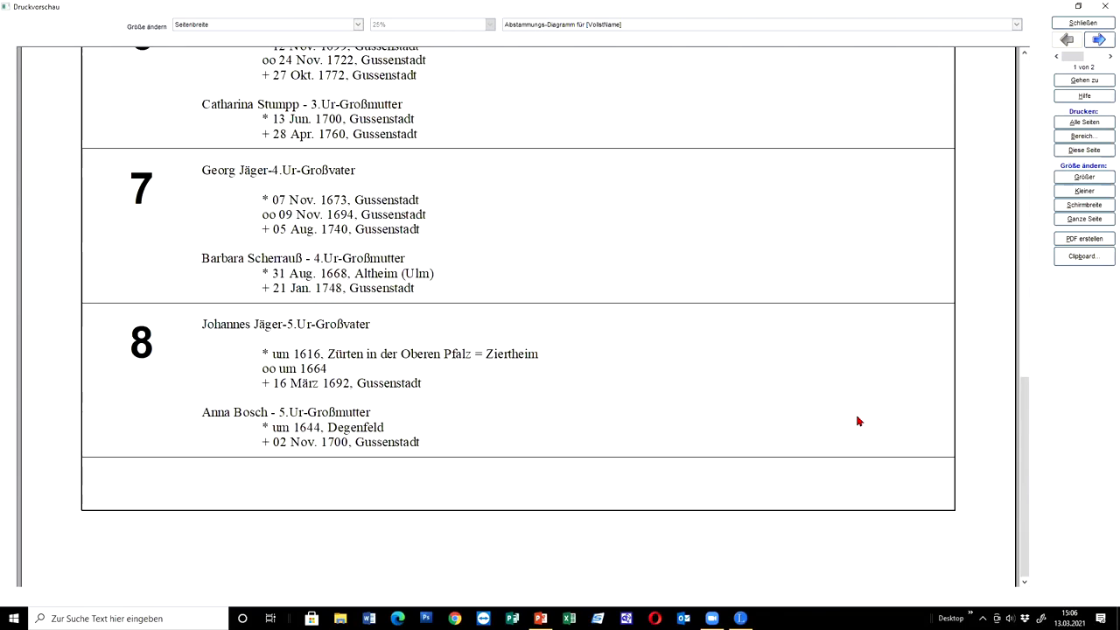
scroll(857, 420, up, 4)
scroll(860, 420, up, 1)
scroll(860, 420, up, 6)
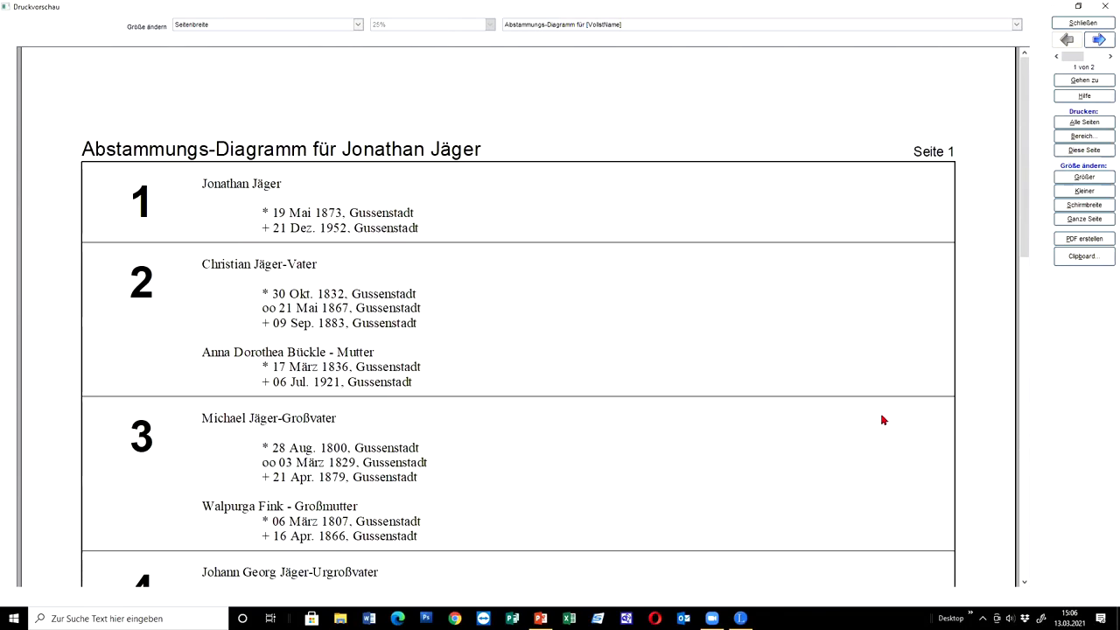
scroll(877, 324, down, 4)
scroll(878, 318, down, 6)
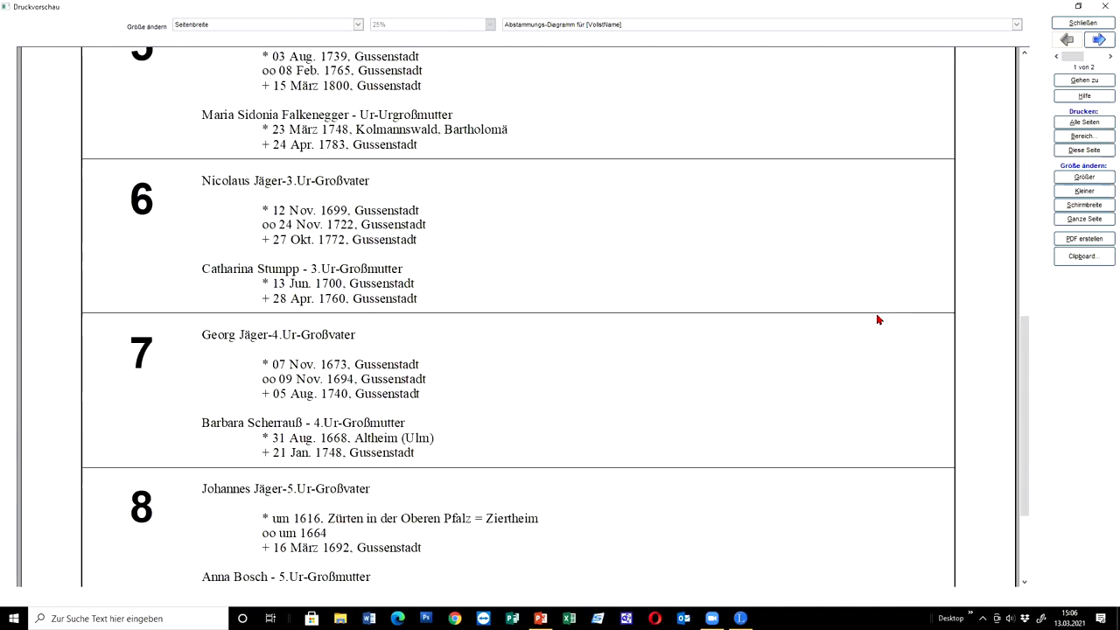
scroll(878, 319, up, 10)
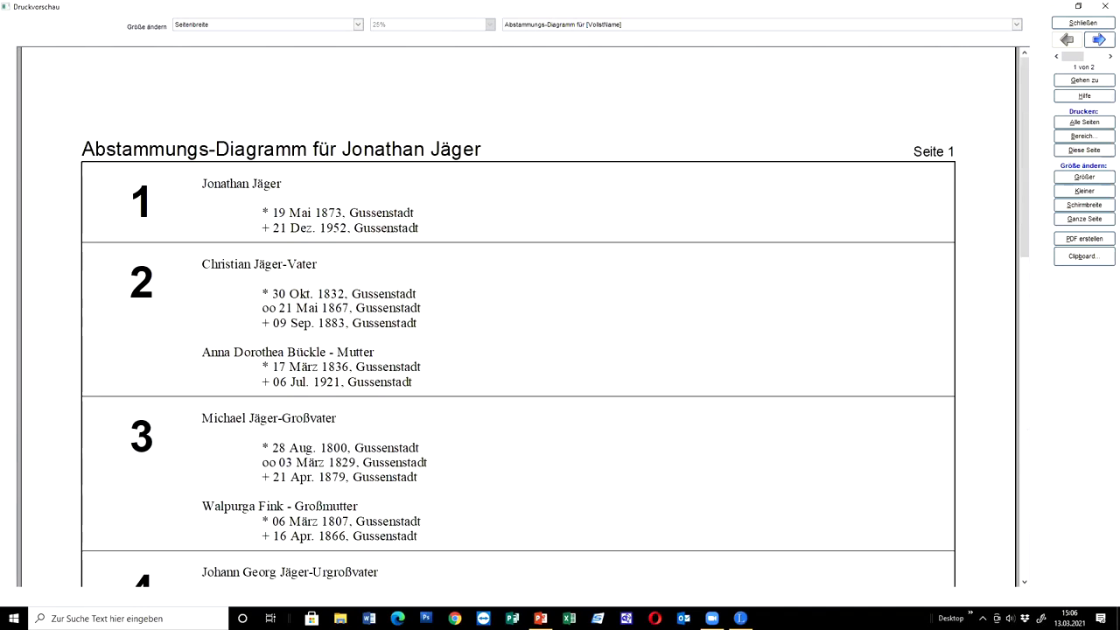
click(1083, 23)
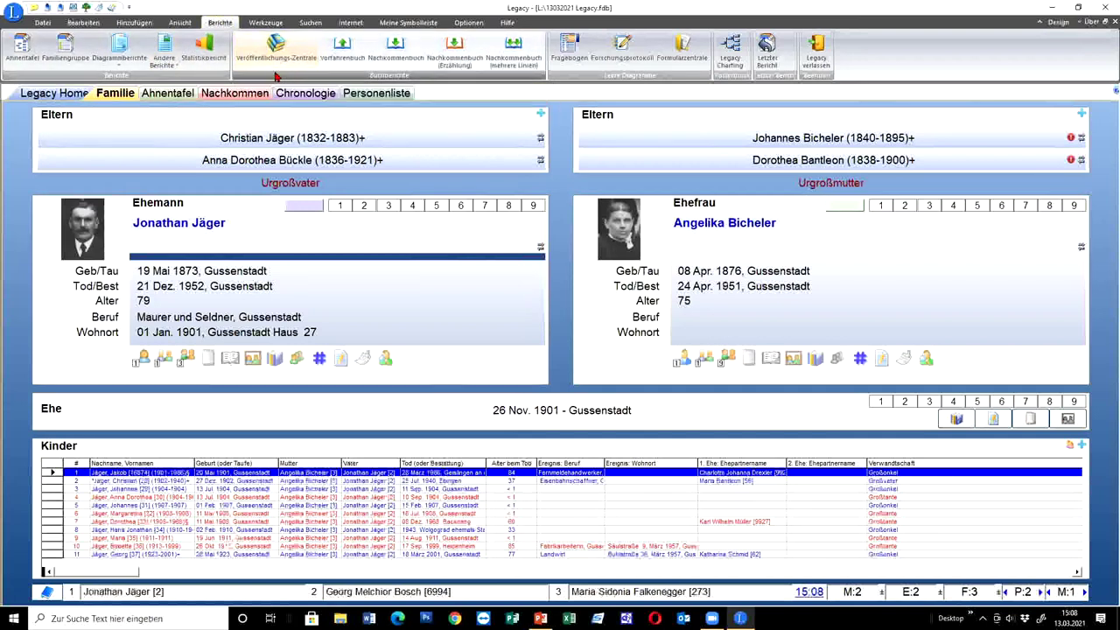
Step: Open the family file statistics and examine the figures for oldest persons, average lifespans, gender, and marriages by century
click(163, 61)
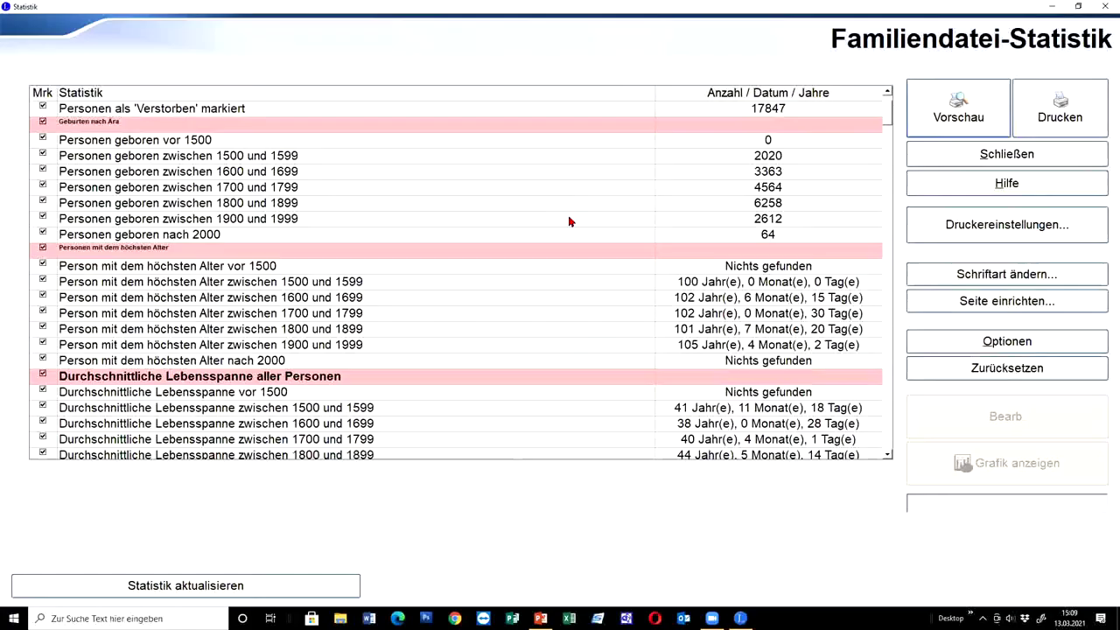
scroll(568, 221, down, 2)
scroll(569, 221, down, 3)
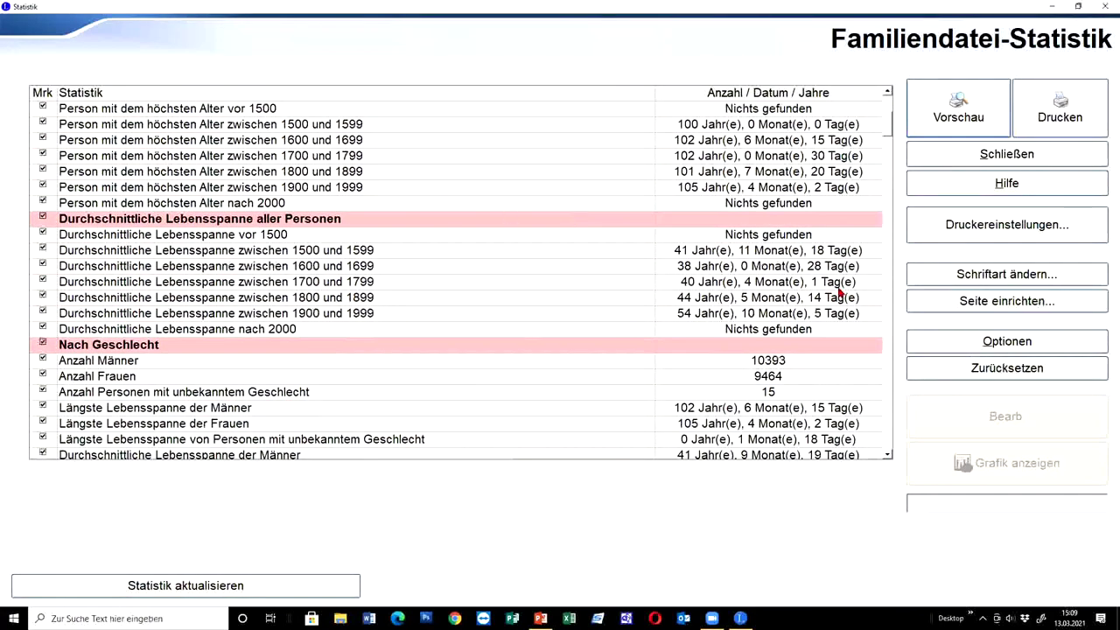
scroll(658, 252, down, 4)
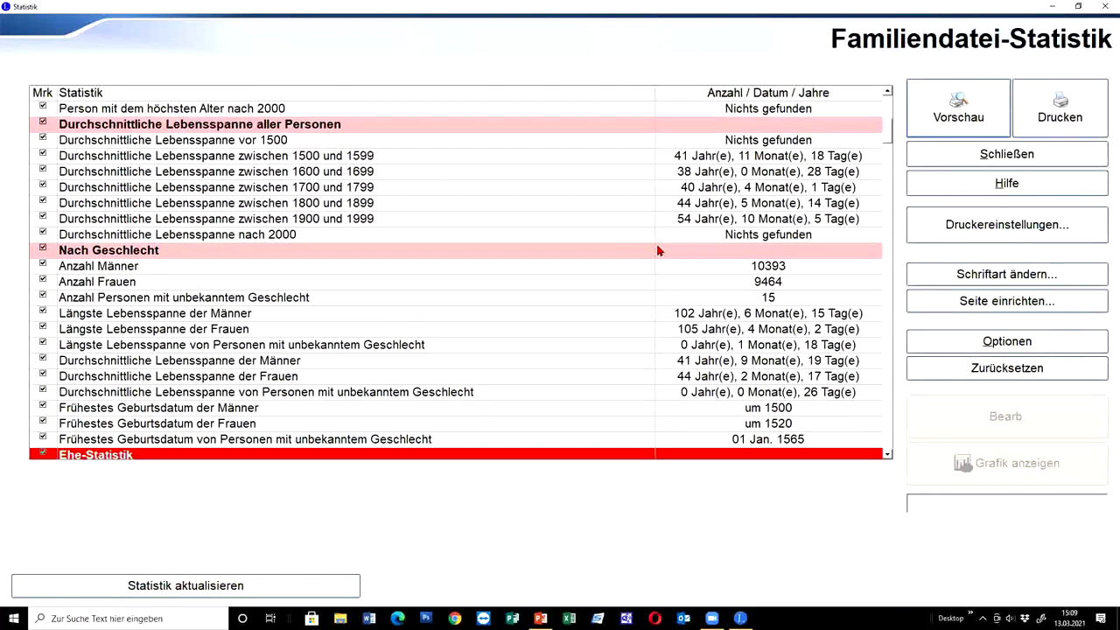
scroll(658, 251, down, 7)
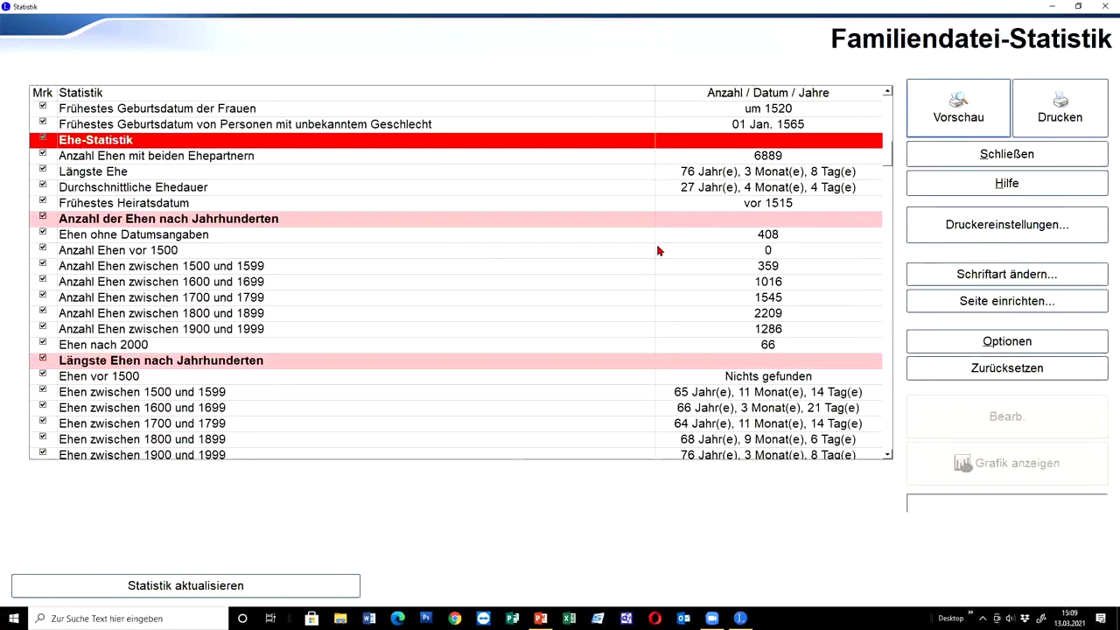
scroll(658, 251, down, 1)
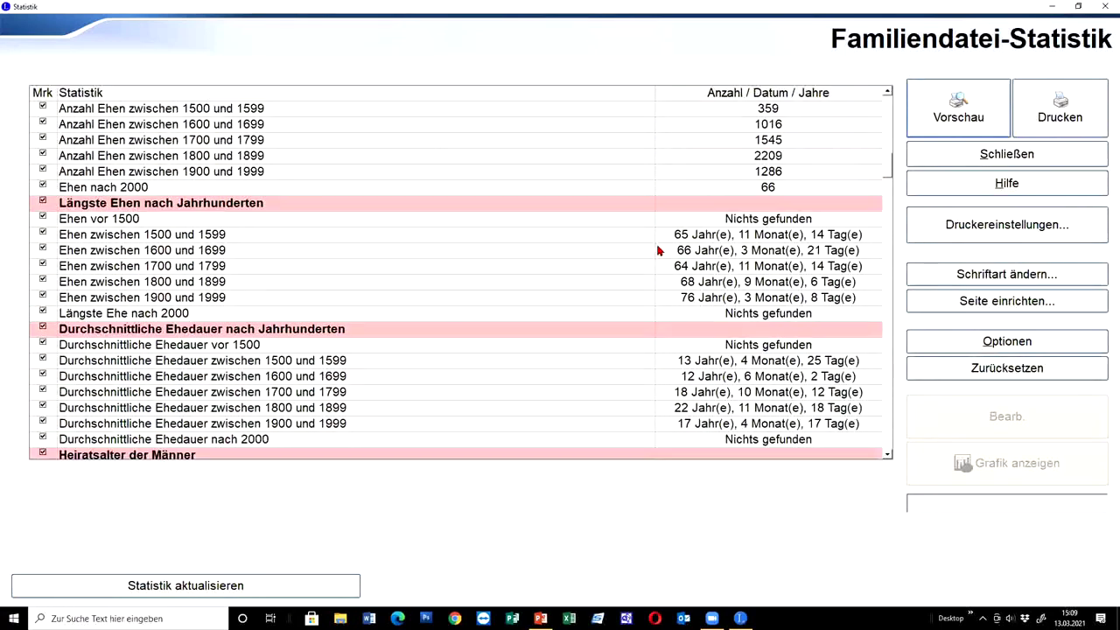
scroll(658, 251, up, 2)
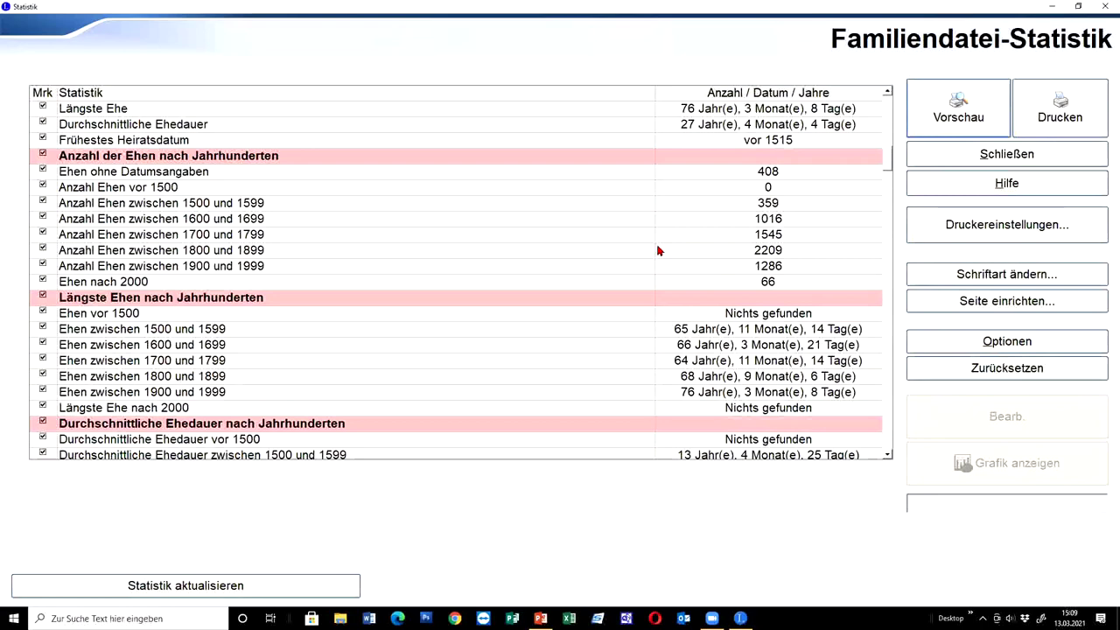
scroll(668, 243, down, 4)
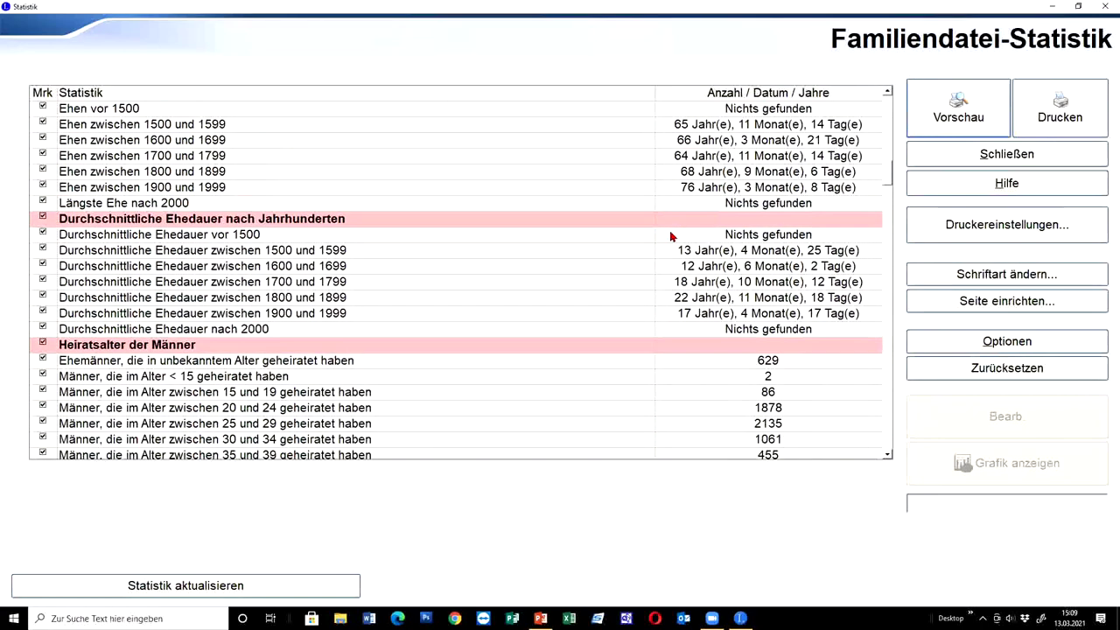
scroll(670, 236, down, 1)
scroll(670, 236, up, 1)
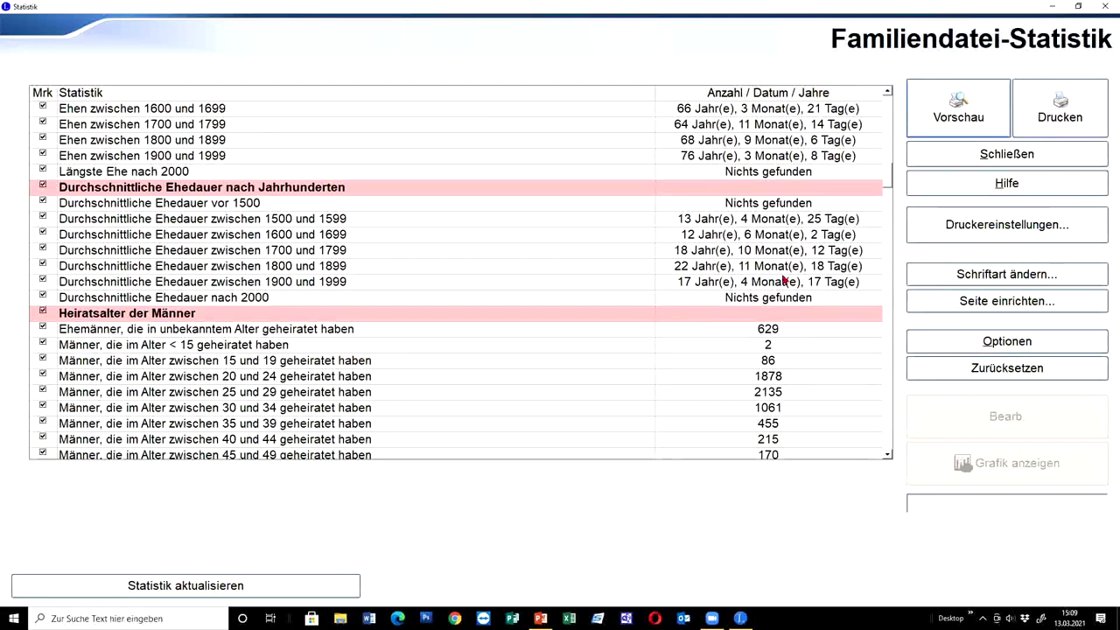
scroll(709, 234, up, 3)
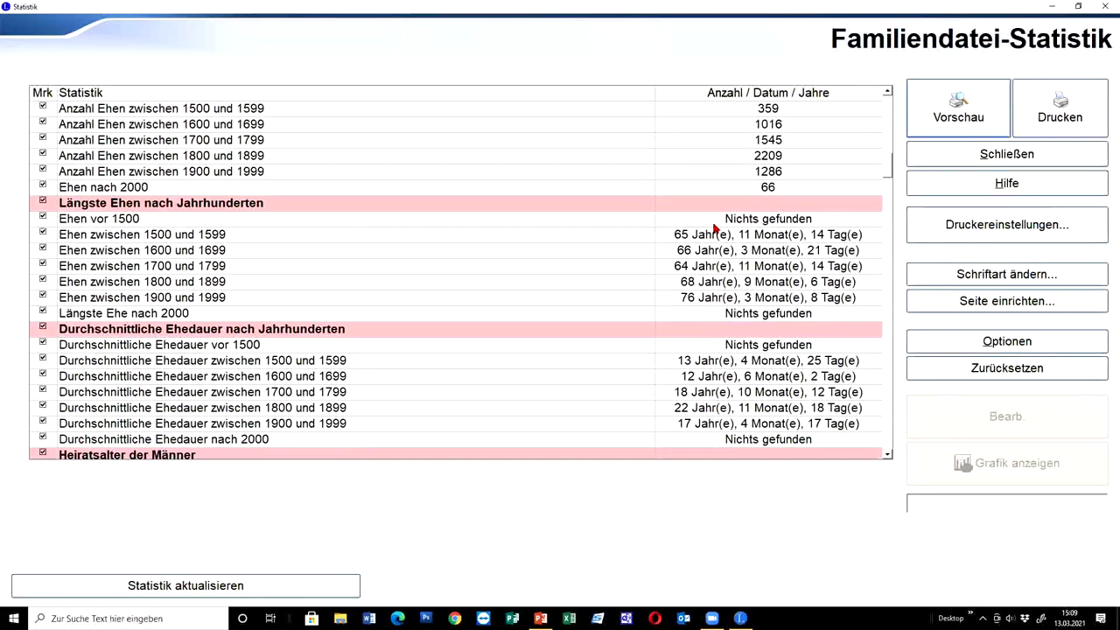
scroll(716, 228, up, 7)
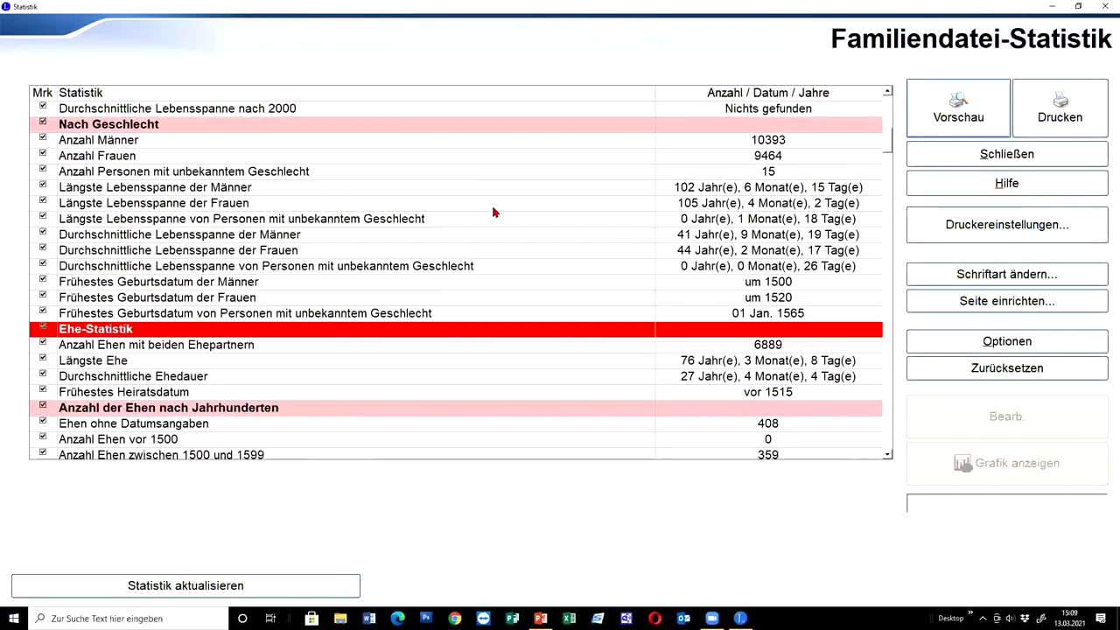
scroll(493, 212, up, 4)
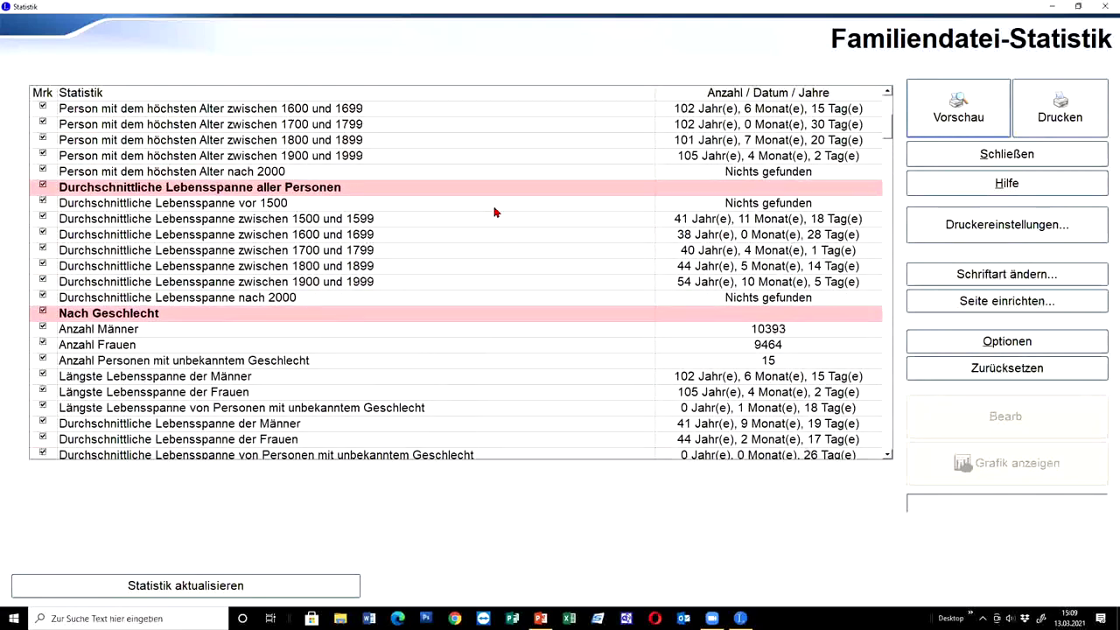
scroll(494, 211, up, 1)
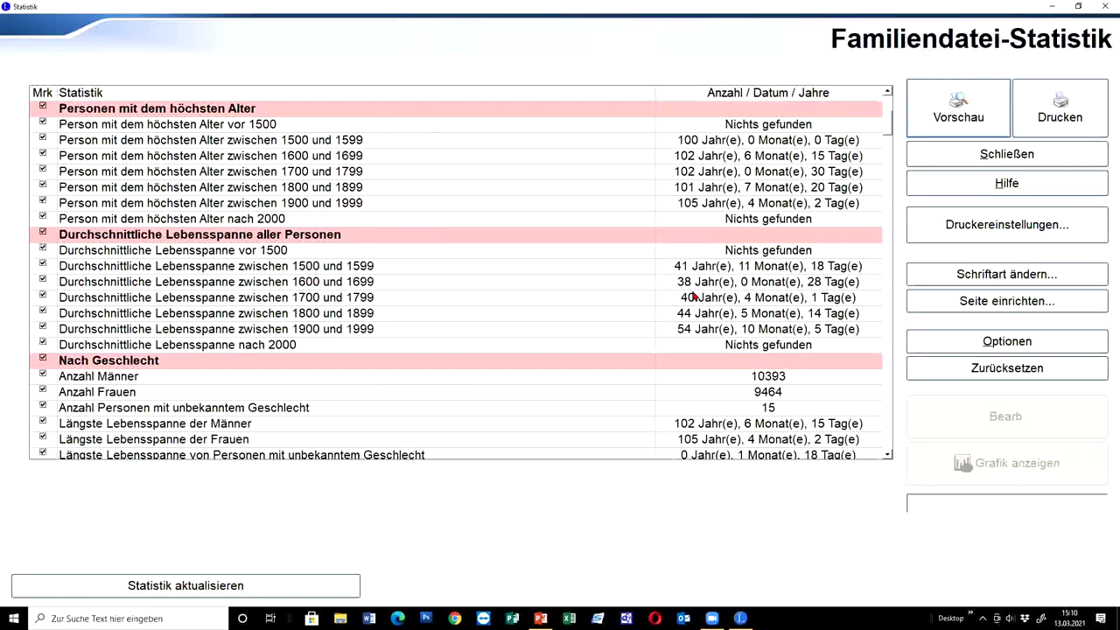
Step: Examine the statistics on lifespan by gender, marriage duration, marriage age of men and women, and number of children per family
scroll(742, 235, down, 3)
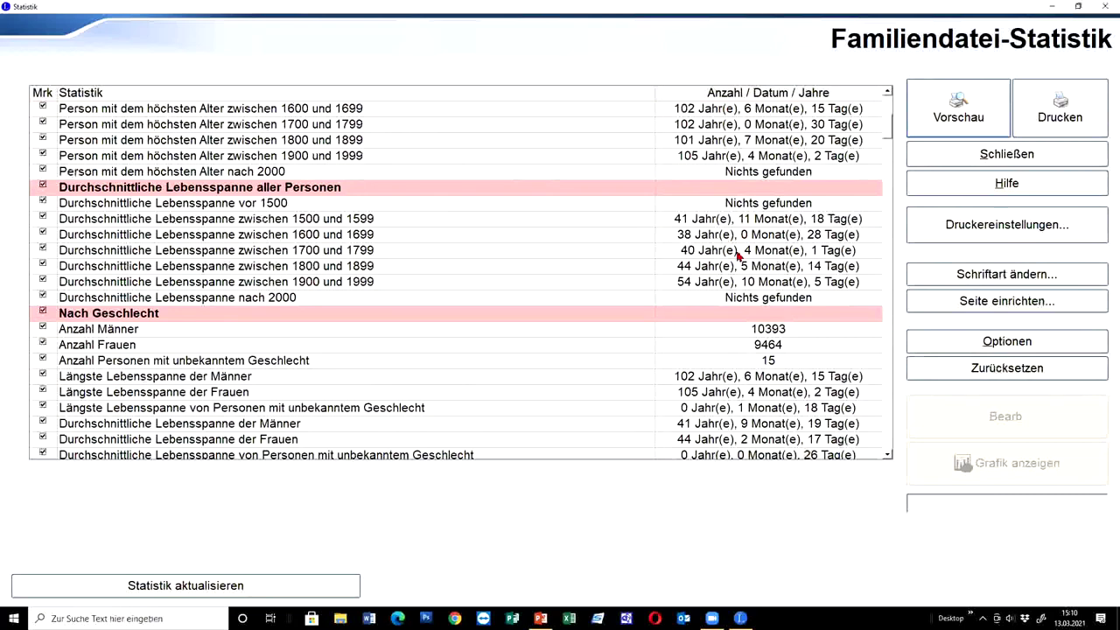
scroll(740, 252, down, 4)
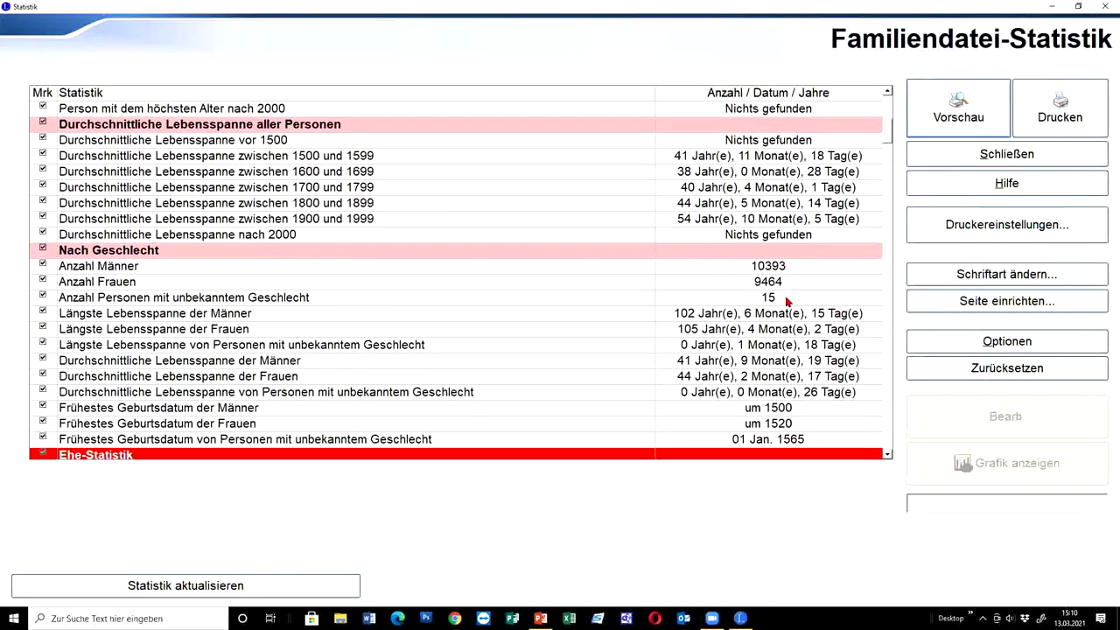
scroll(799, 325, down, 3)
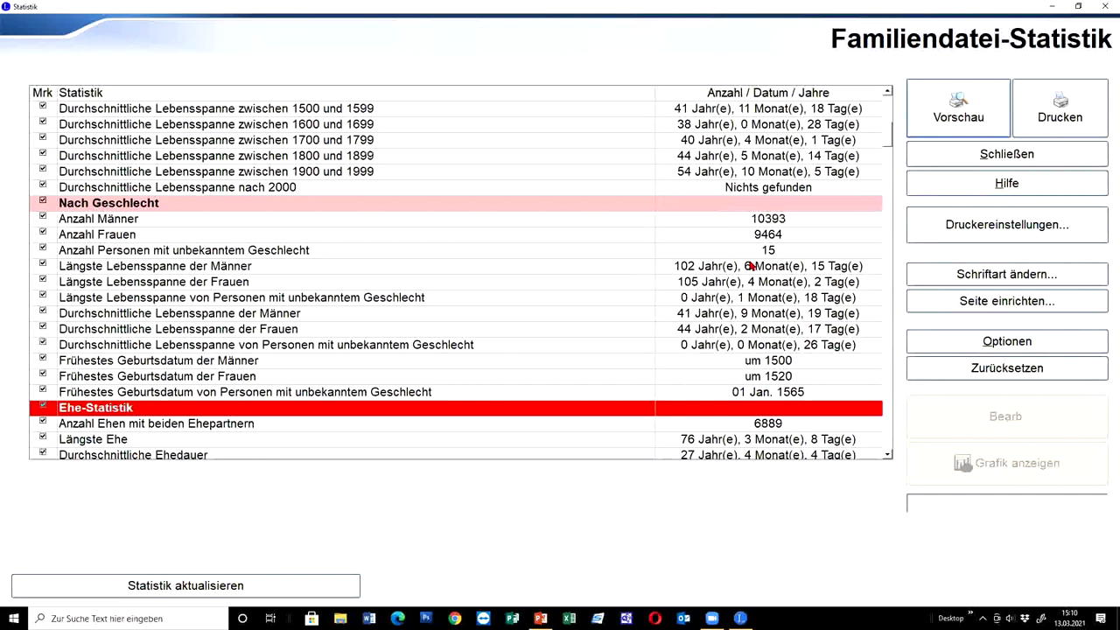
scroll(751, 266, down, 1)
scroll(759, 266, down, 4)
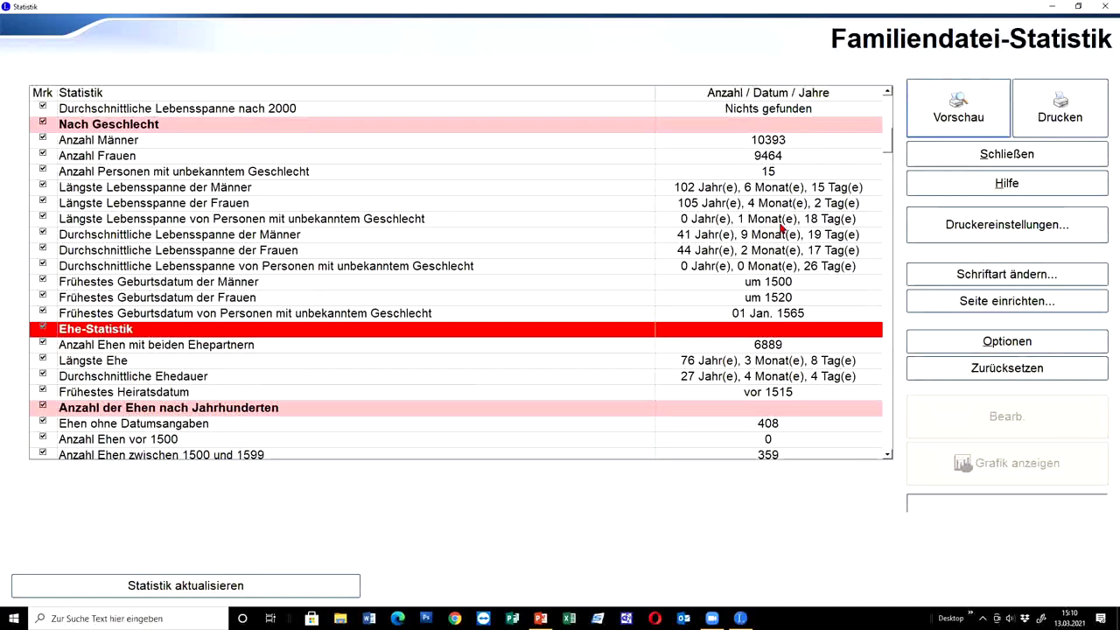
scroll(814, 226, down, 2)
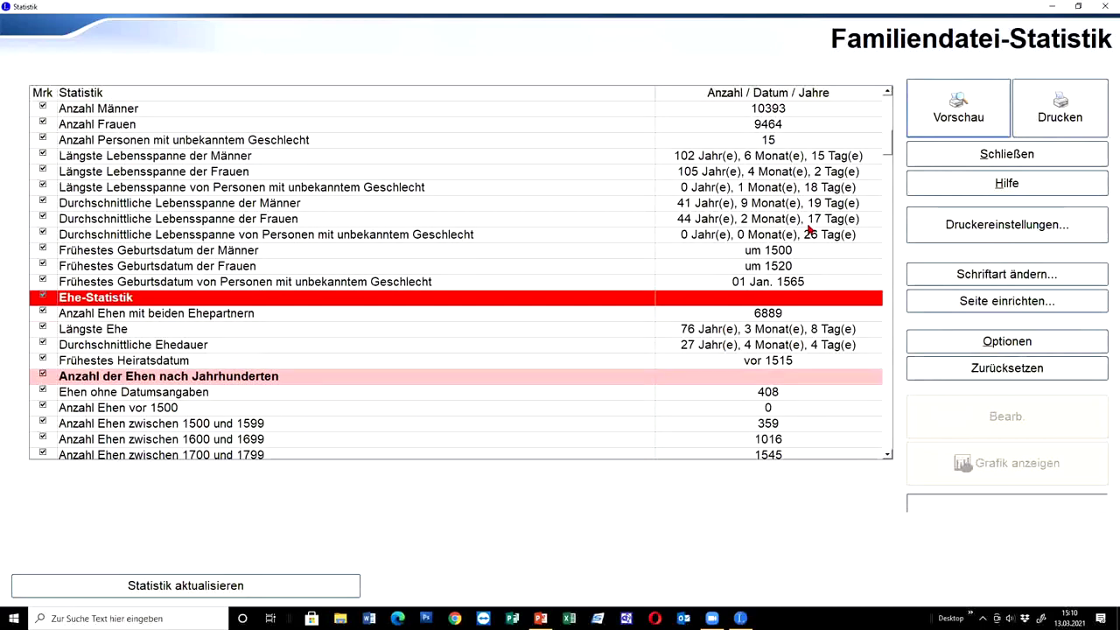
scroll(812, 229, down, 3)
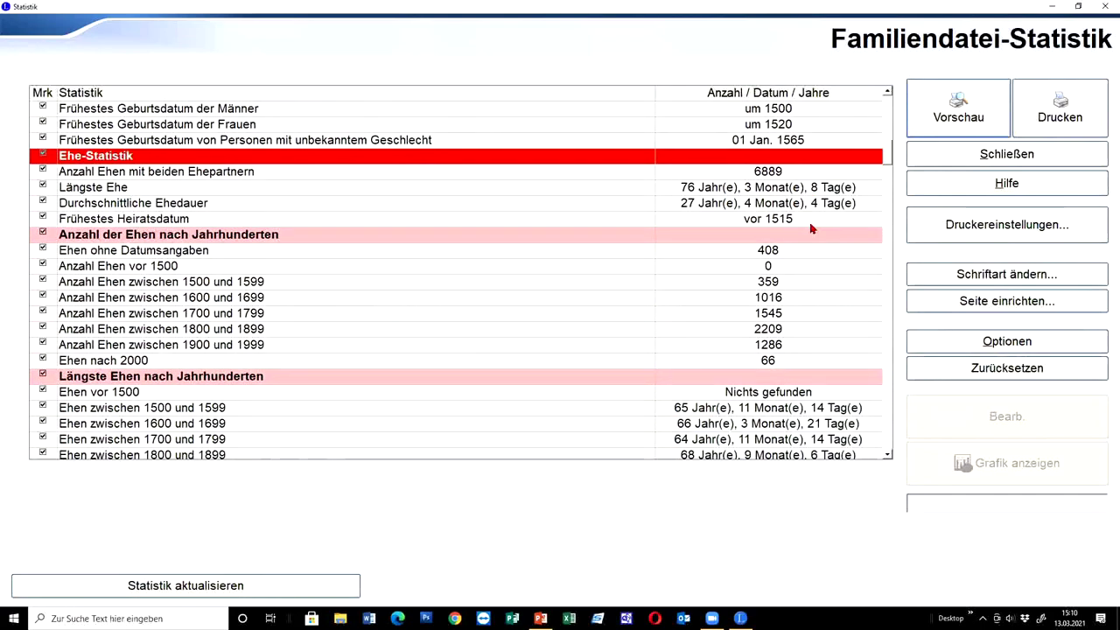
scroll(809, 233, down, 10)
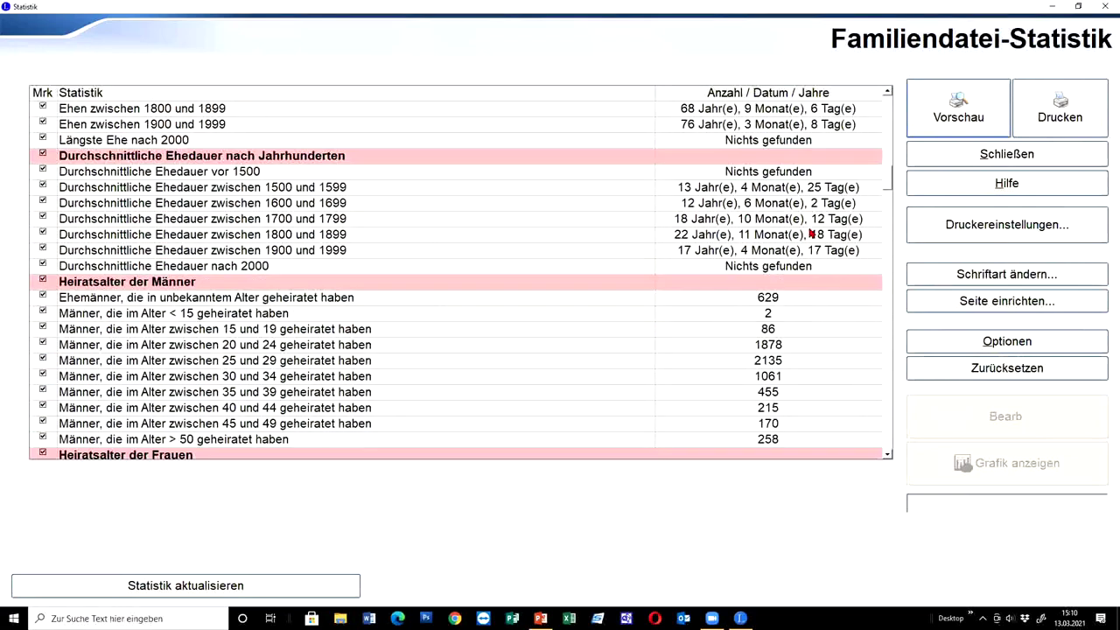
scroll(811, 233, down, 6)
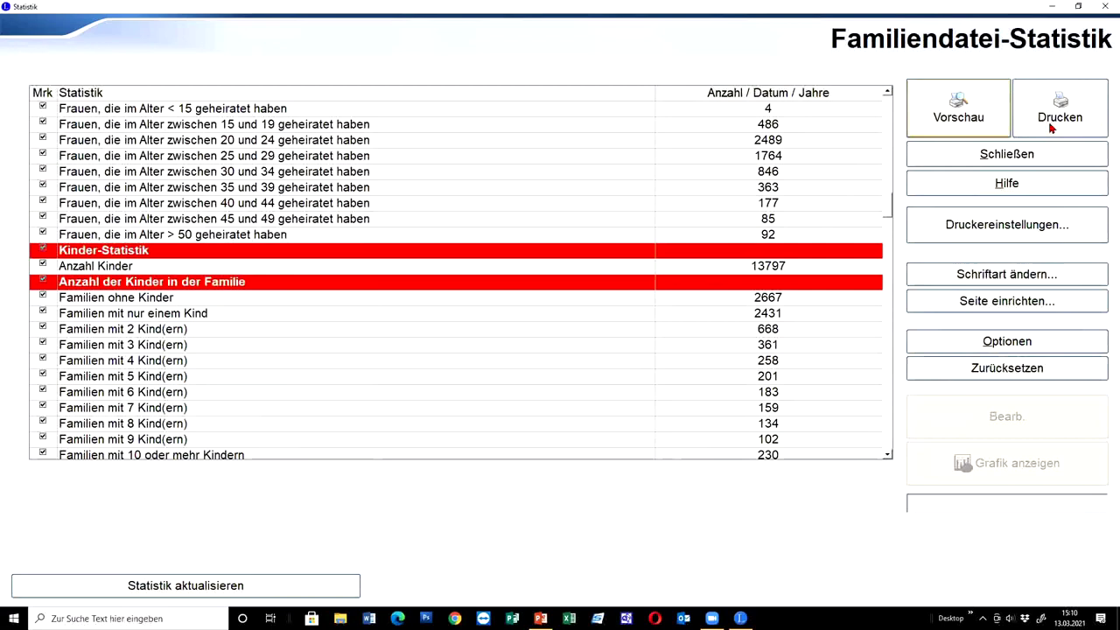
scroll(181, 183, up, 6)
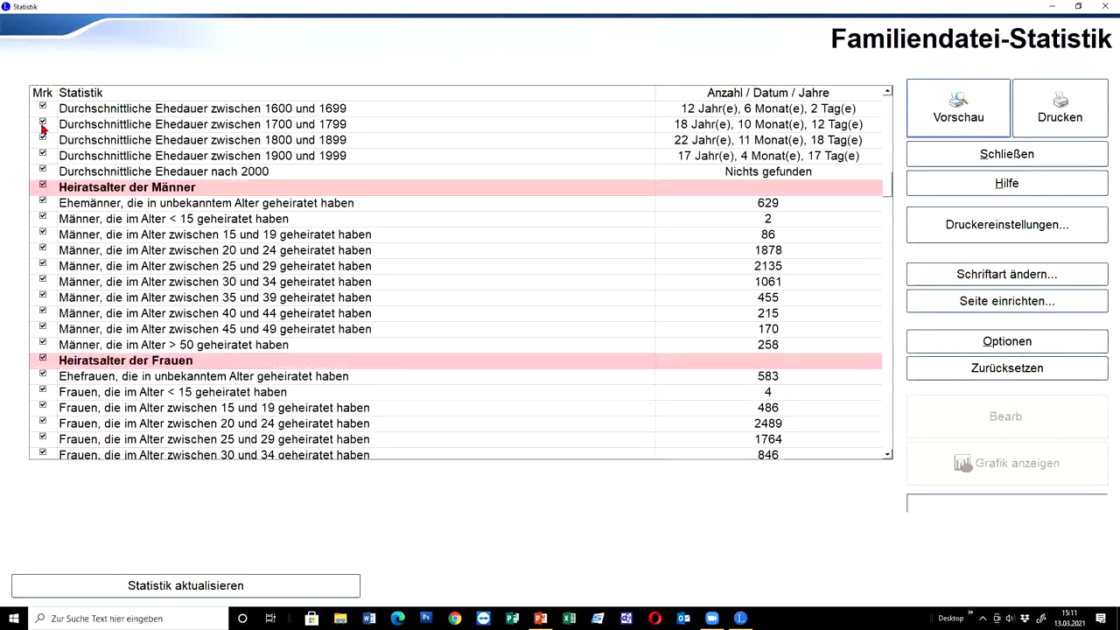
Step: Show the average marriage duration by century as a chart and close the family file statistics
click(108, 112)
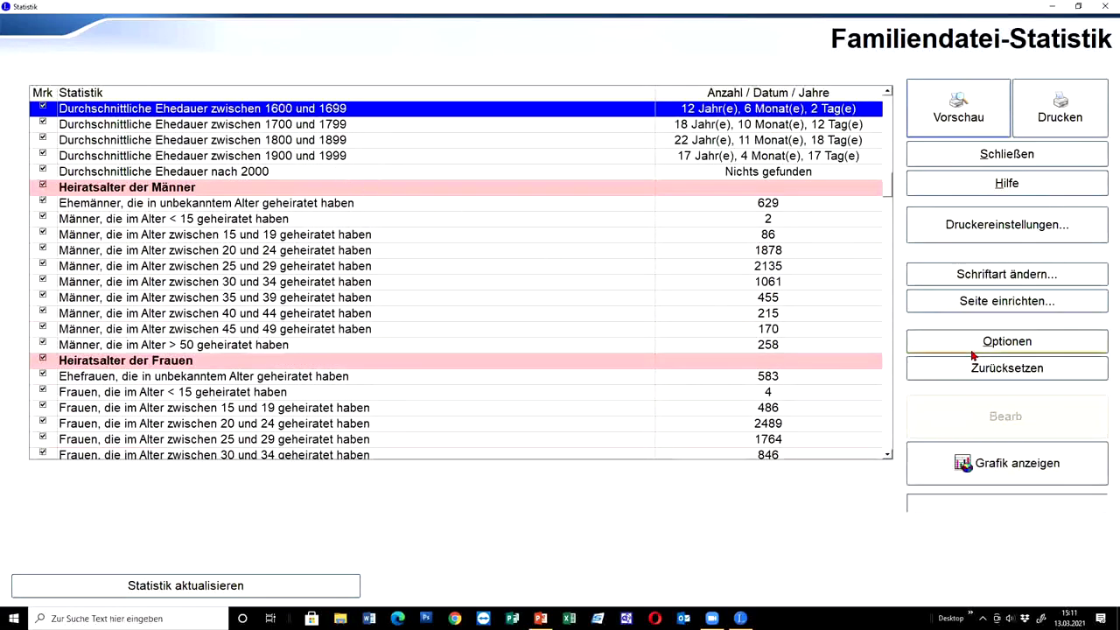
click(966, 472)
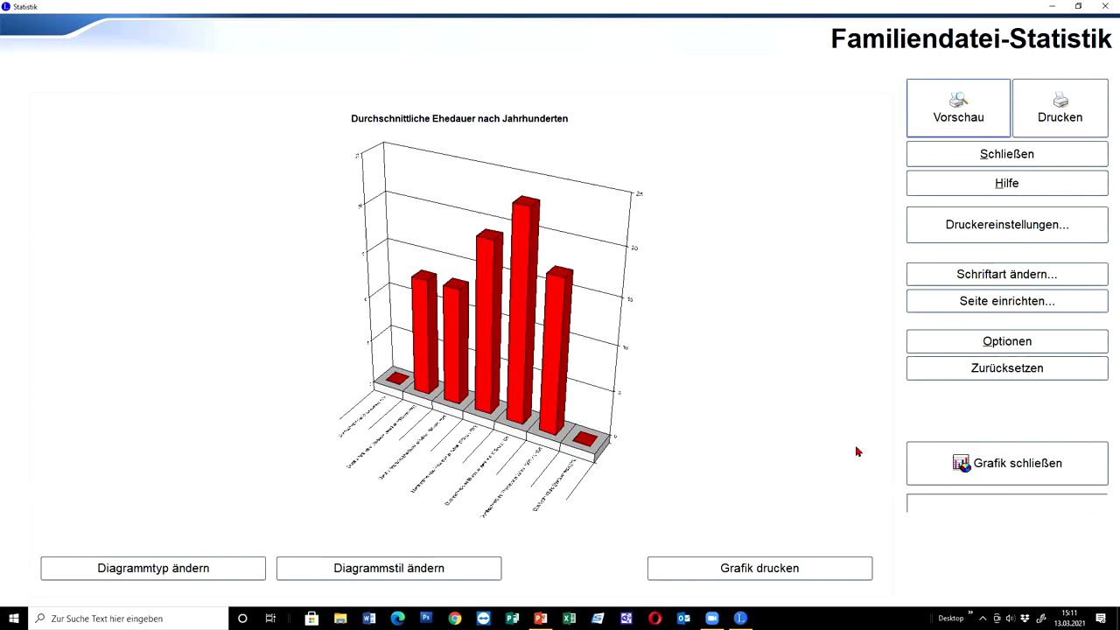
click(995, 160)
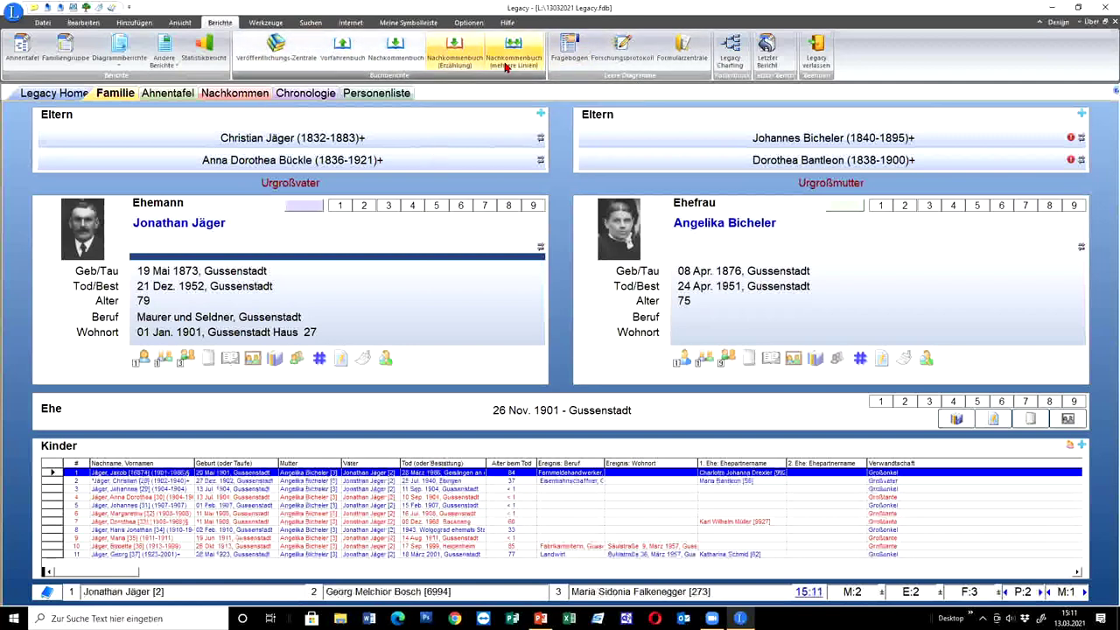
Step: View and close the narrative descendant book options without creating a report, and open the family file Untersee.fdb
click(452, 53)
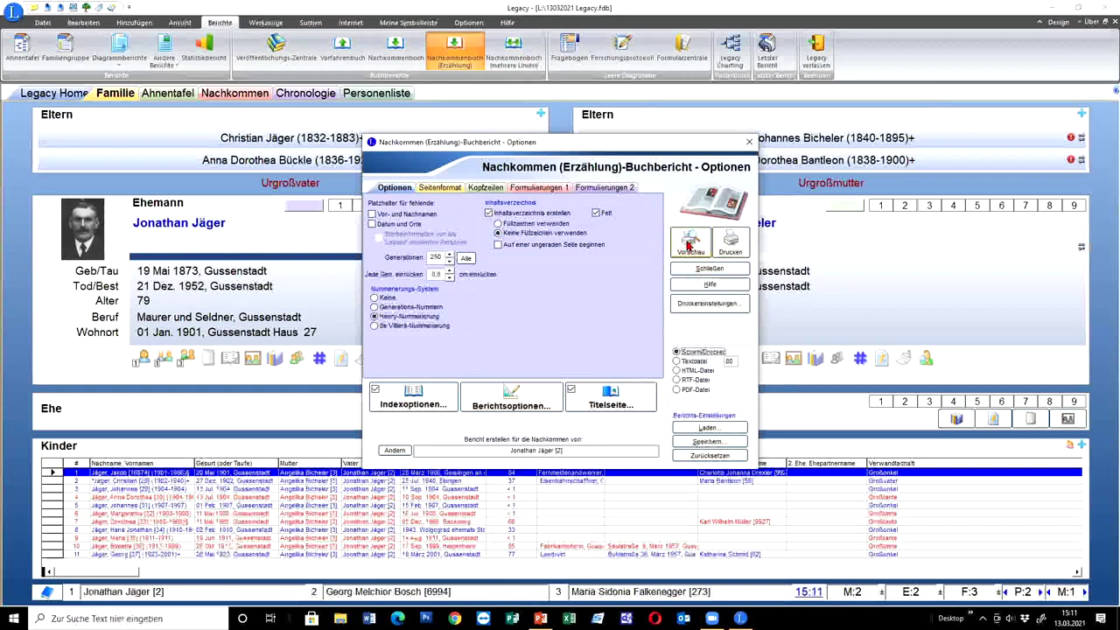
click(709, 269)
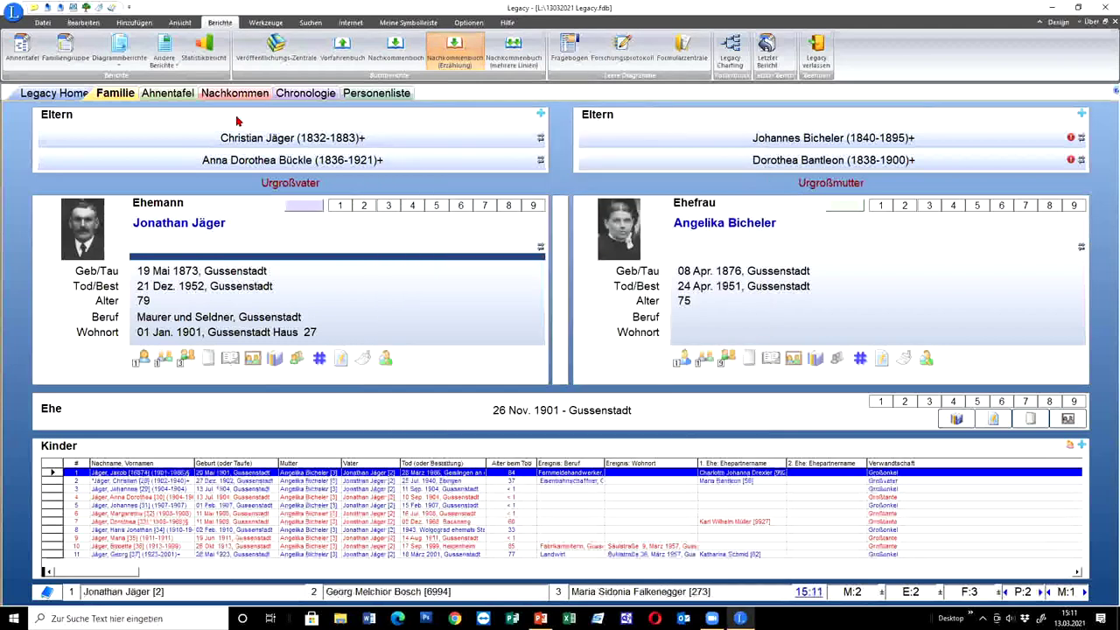
key(ctrl+o)
scroll(300, 250, down, 12)
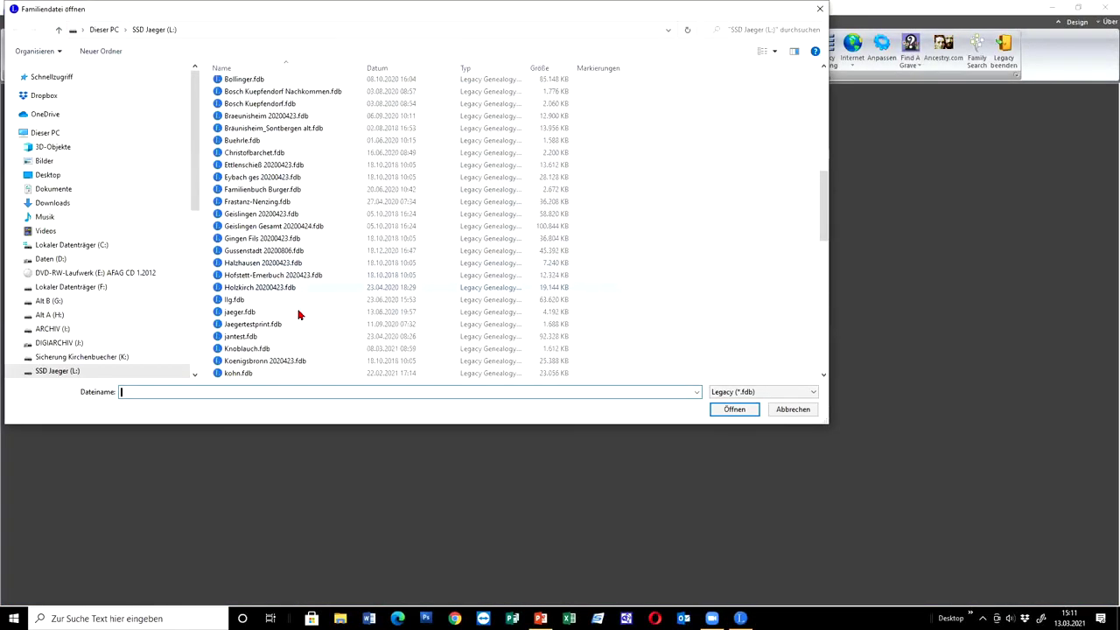
key(Escape)
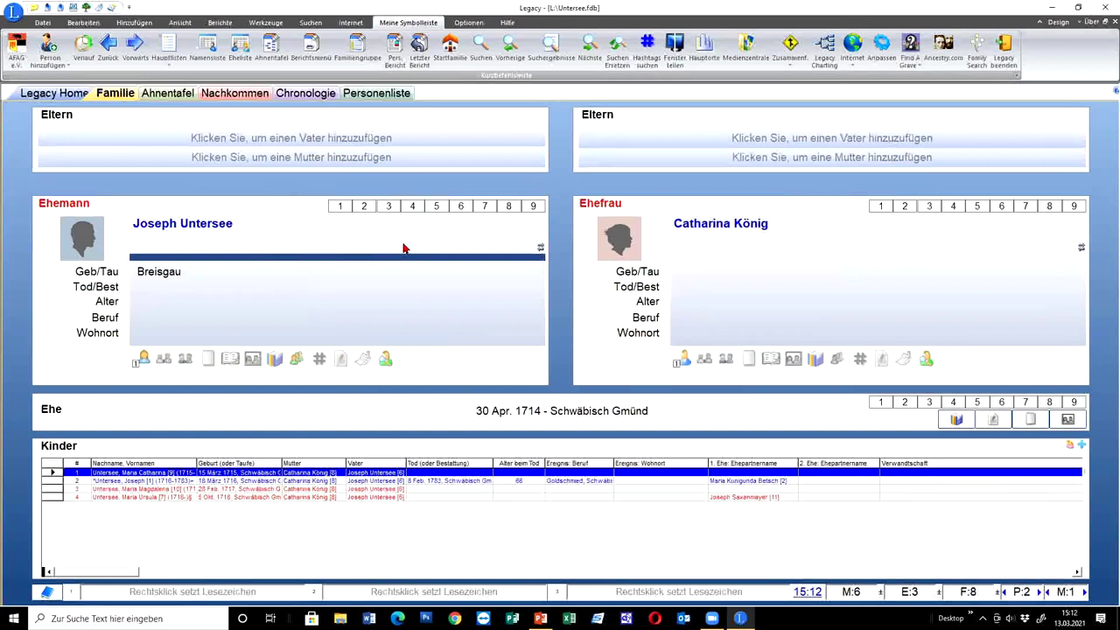
Step: Generate a preview of the descendant book report for the husband of the displayed family, with all preset options
click(314, 51)
click(360, 160)
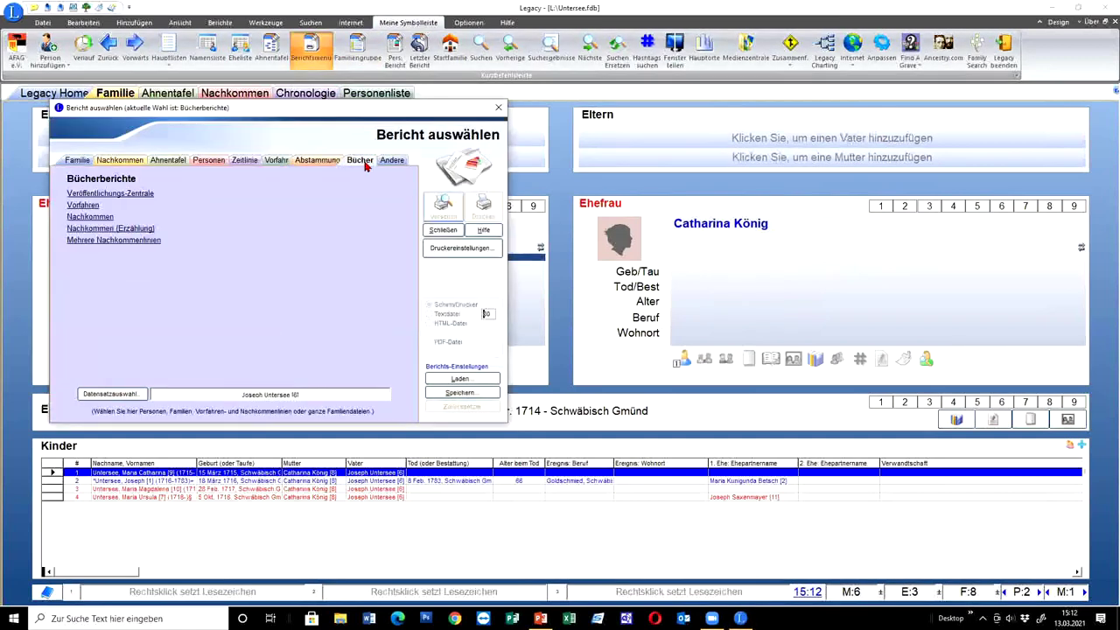
click(91, 217)
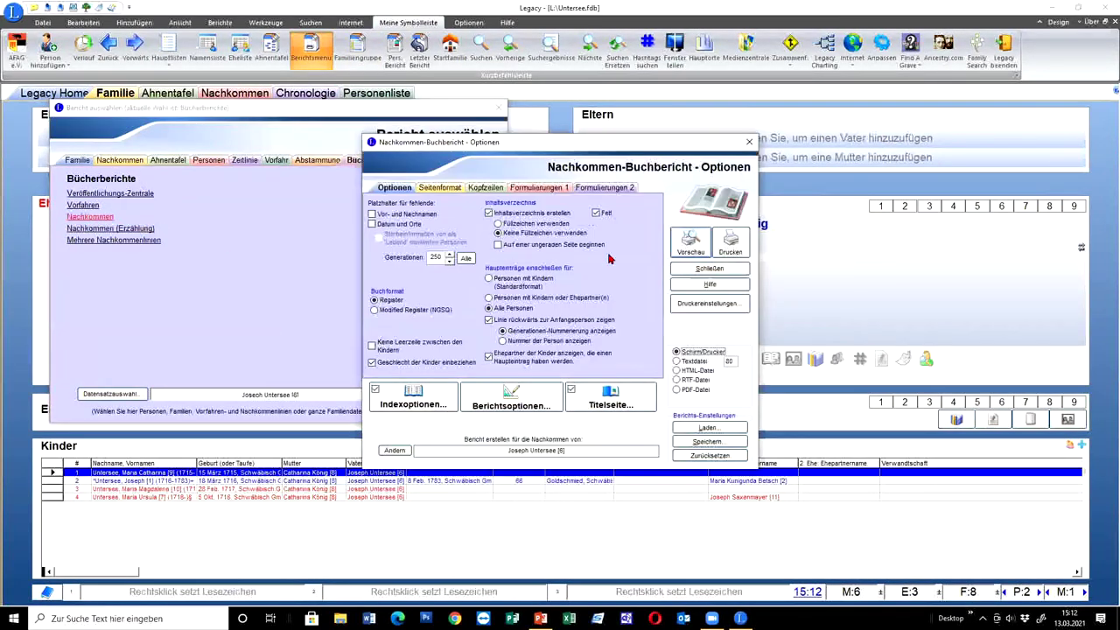
click(690, 245)
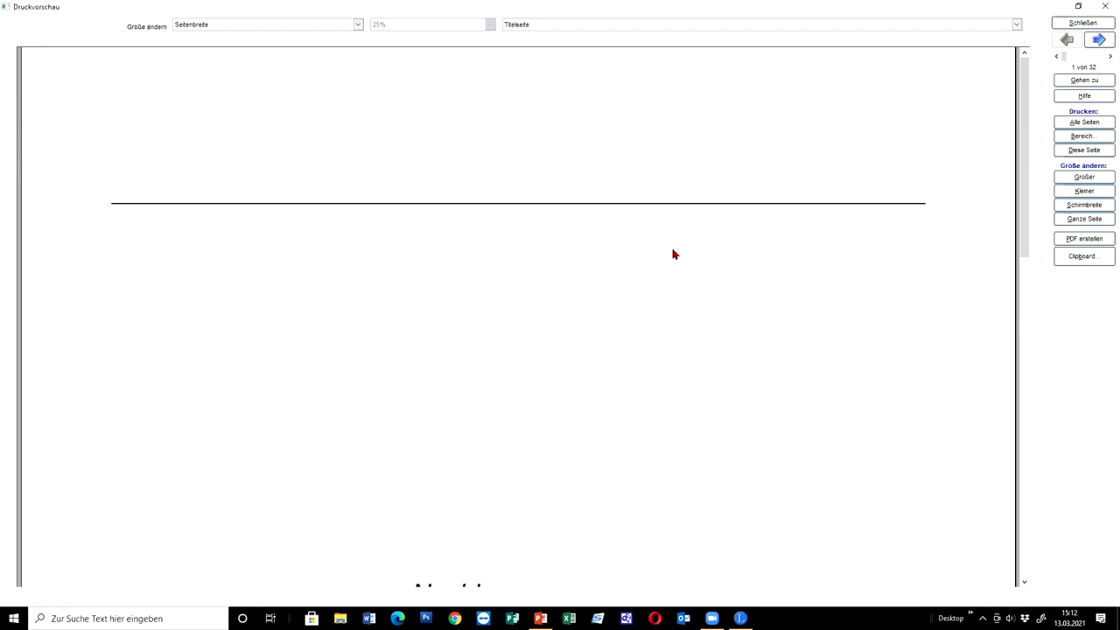
Step: Read through the descendant book preview from the title page to the fifth-generation entries
scroll(719, 240, down, 15)
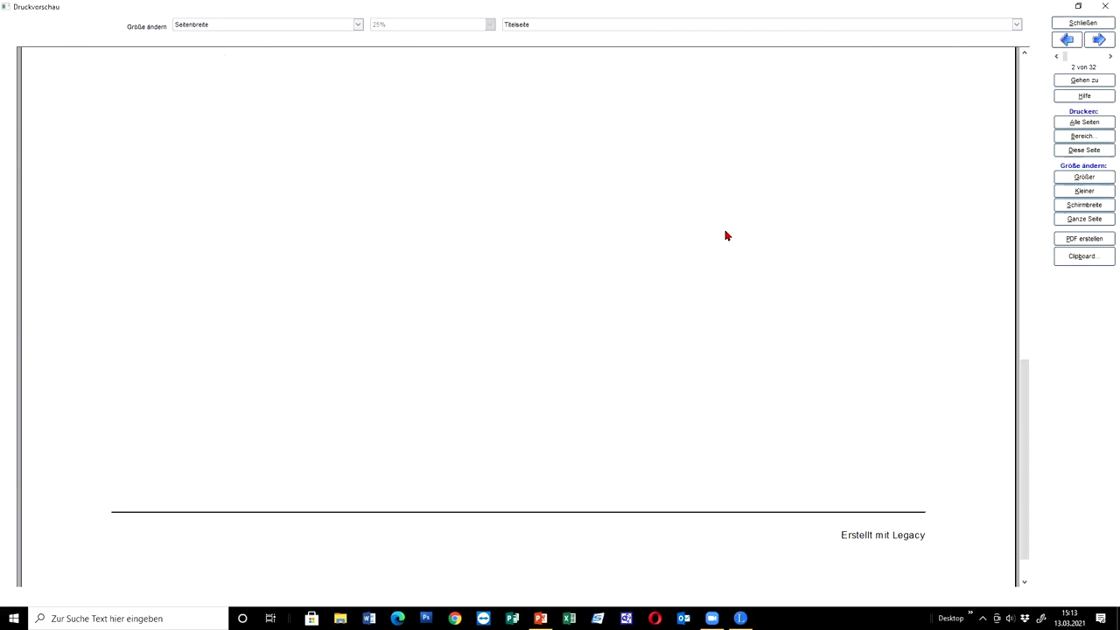
scroll(725, 235, down, 20)
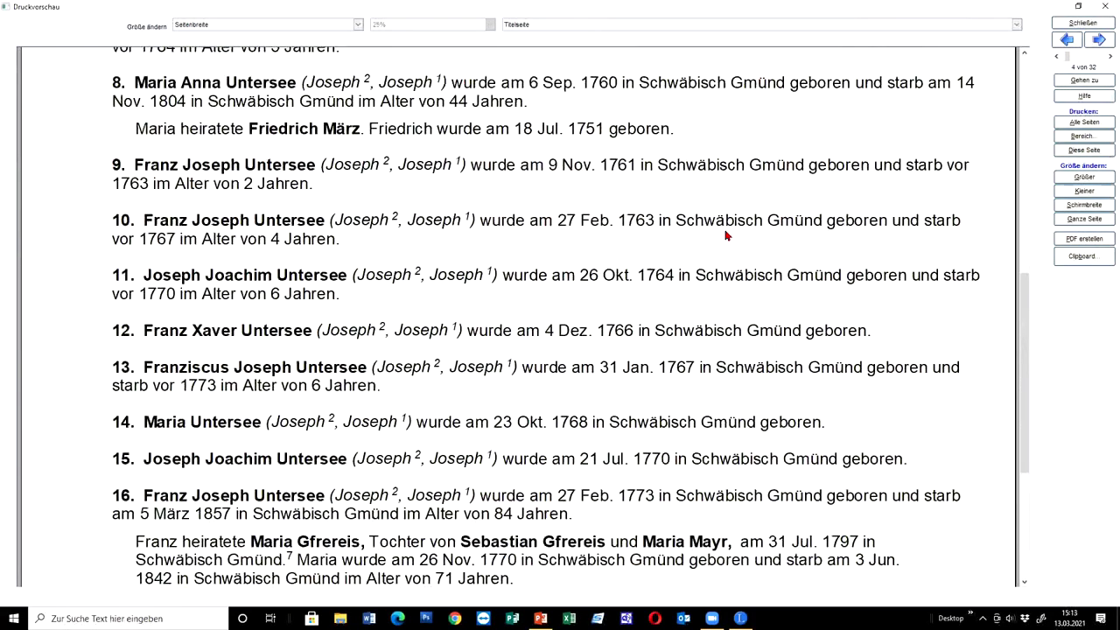
scroll(725, 235, down, 20)
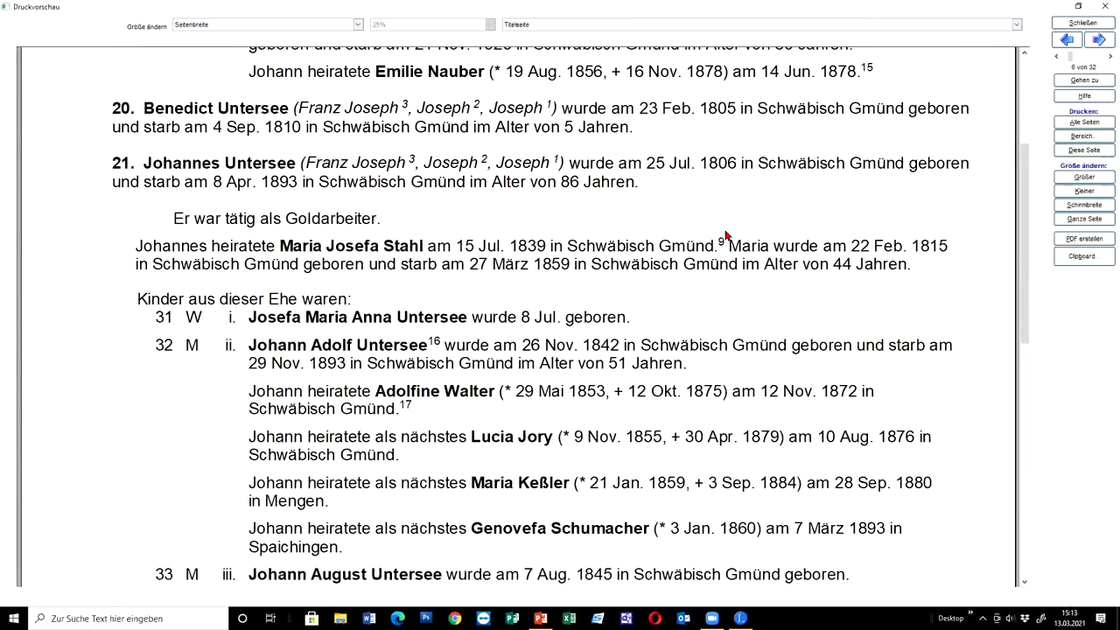
scroll(725, 236, down, 5)
scroll(725, 235, down, 20)
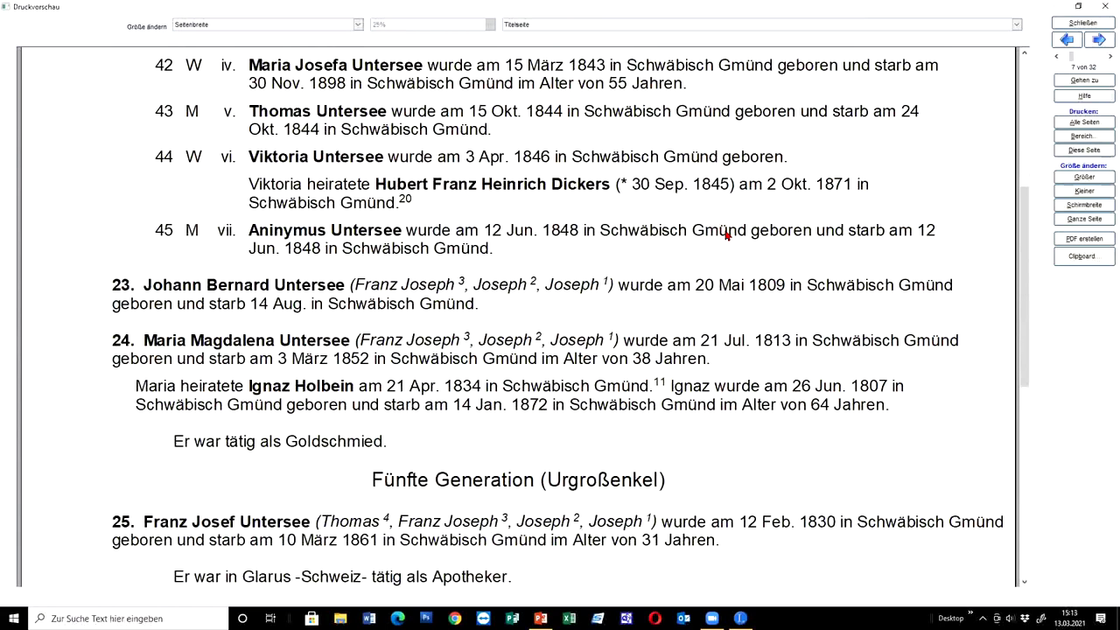
scroll(725, 236, down, 8)
scroll(725, 235, down, 15)
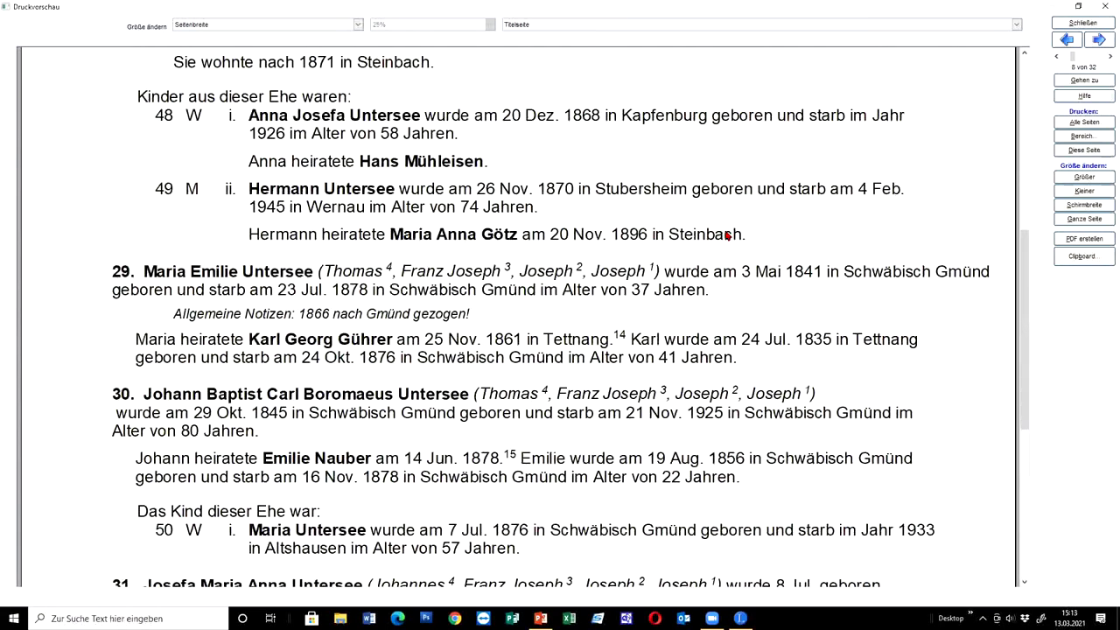
scroll(725, 235, down, 8)
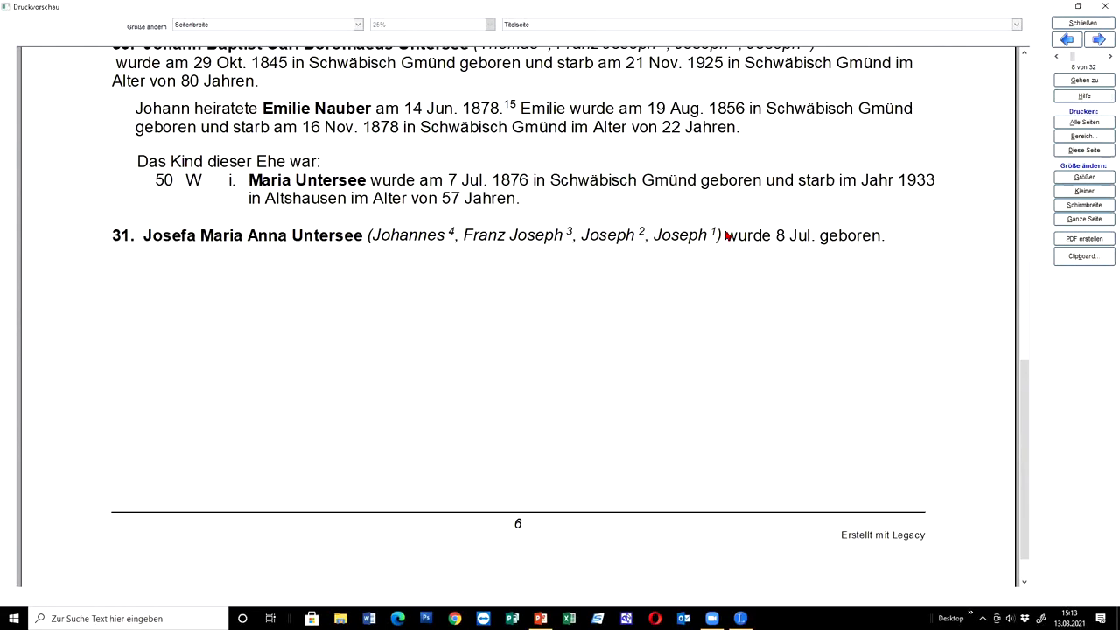
scroll(726, 235, down, 10)
scroll(725, 235, up, 3)
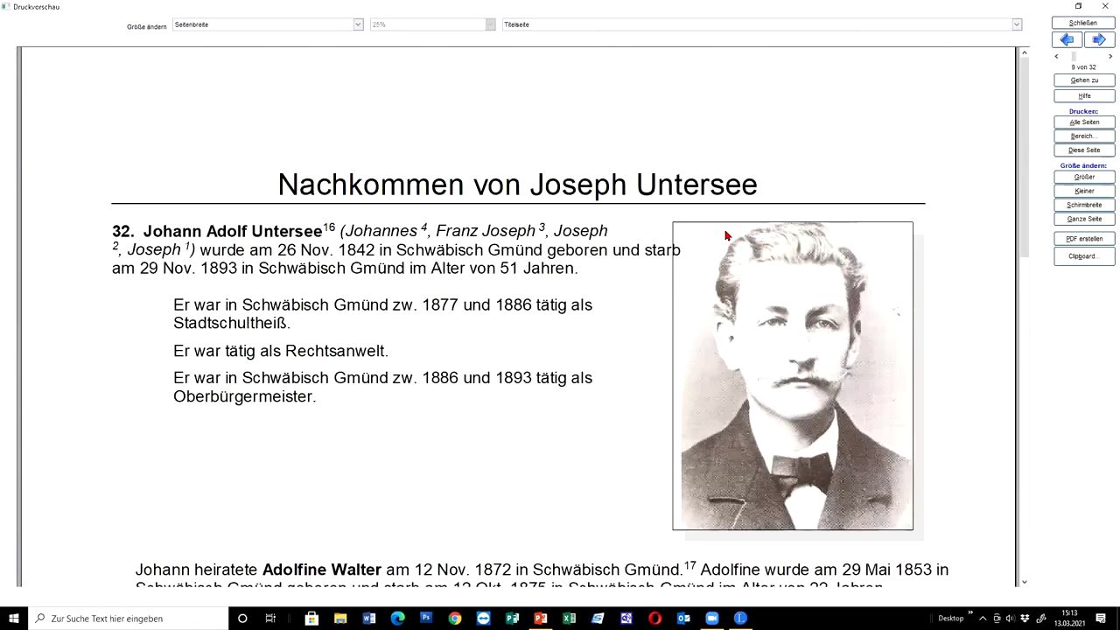
Step: Examine the book's illustrated biographical entries and source citations, and close the preview and the descendant book options
scroll(725, 235, down, 20)
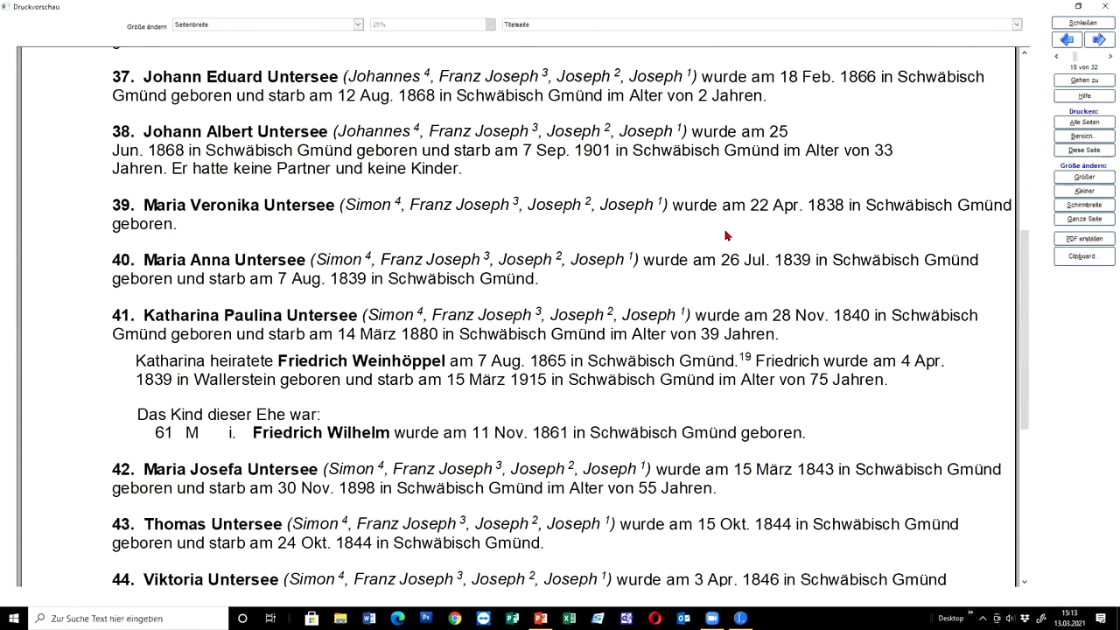
scroll(725, 235, down, 12)
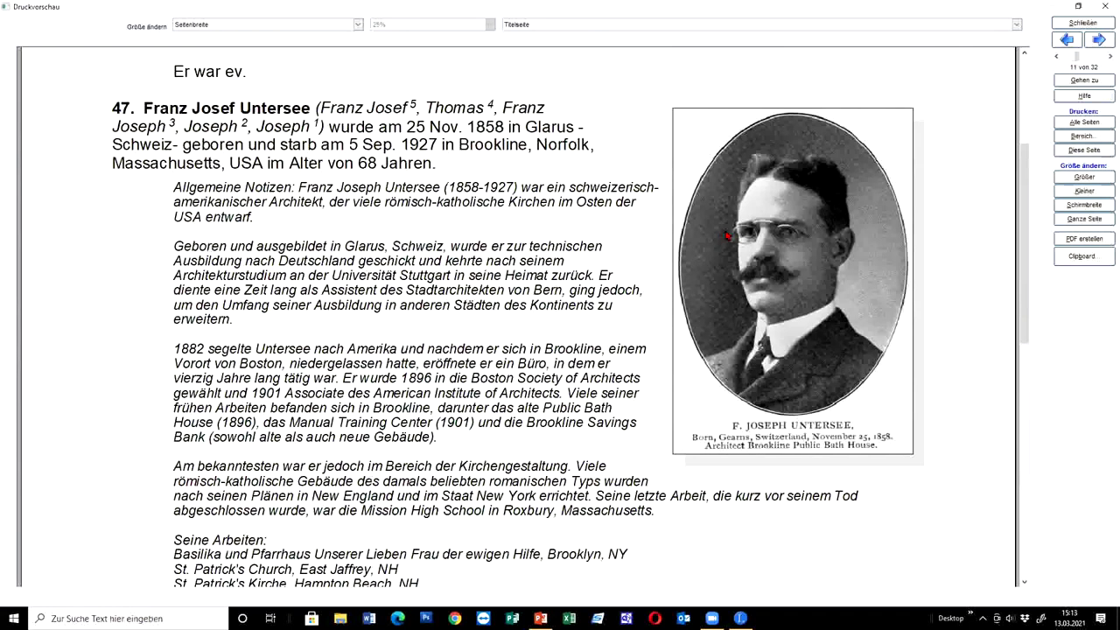
scroll(725, 235, down, 3)
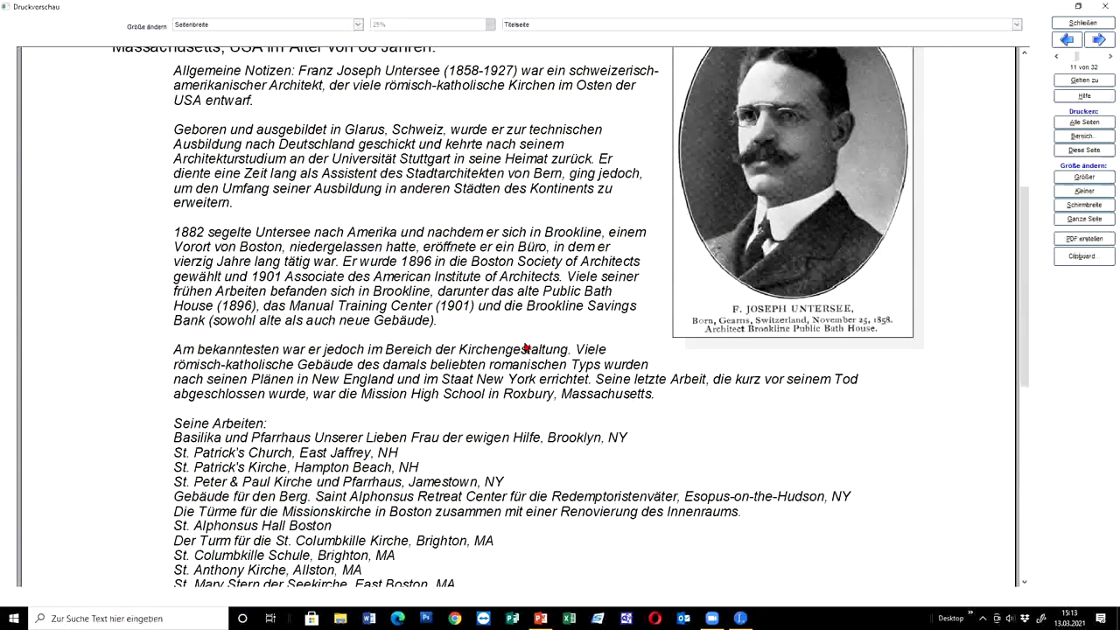
scroll(526, 348, down, 9)
scroll(526, 348, down, 20)
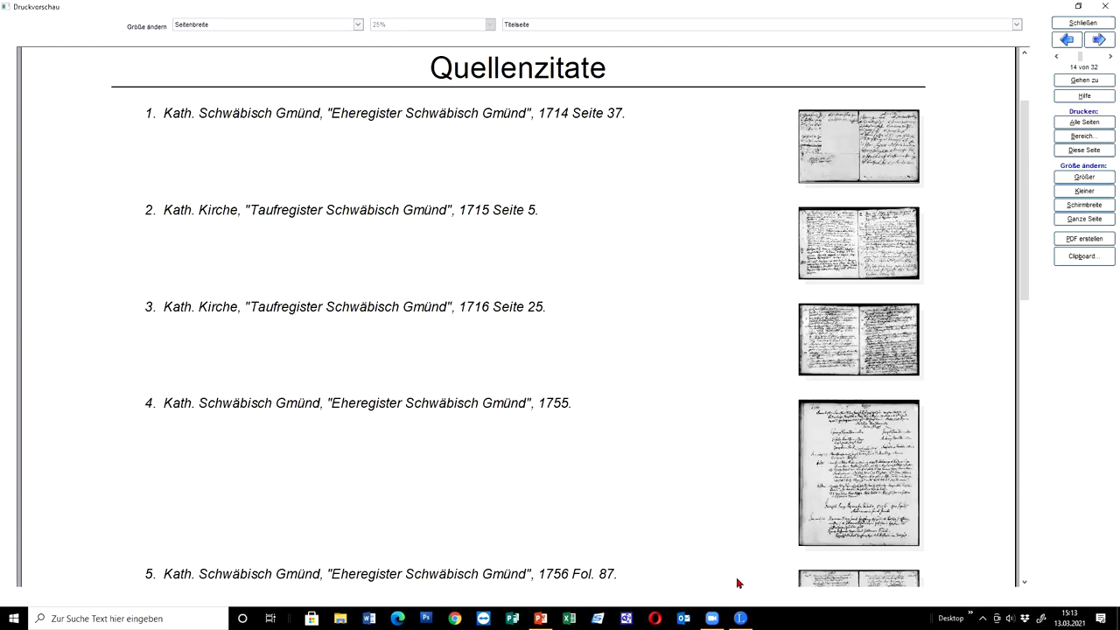
scroll(689, 263, up, 3)
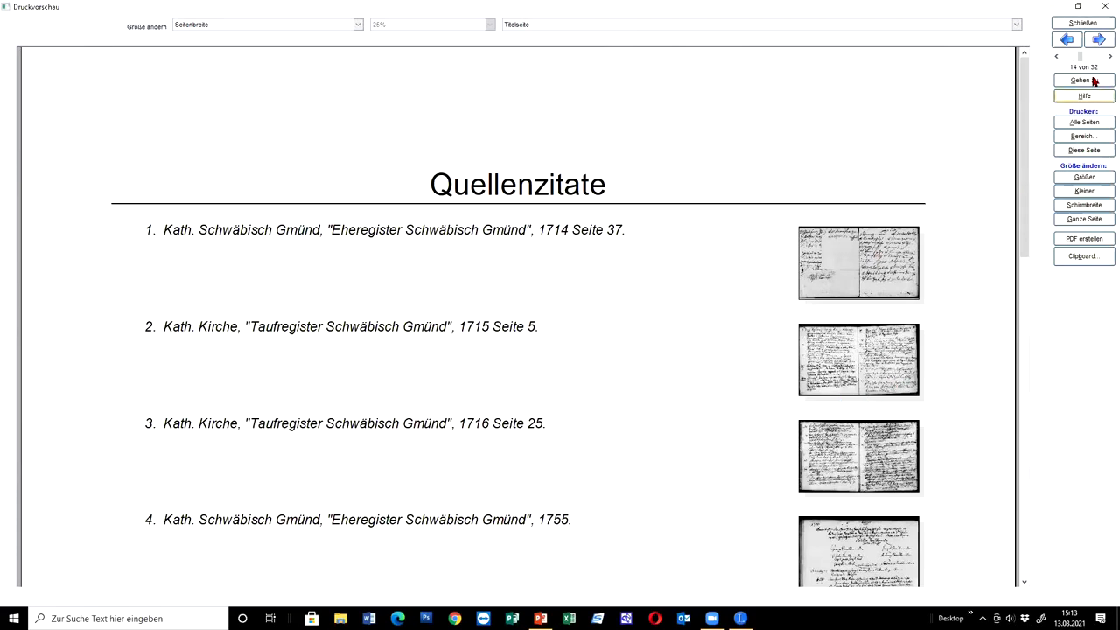
click(1085, 23)
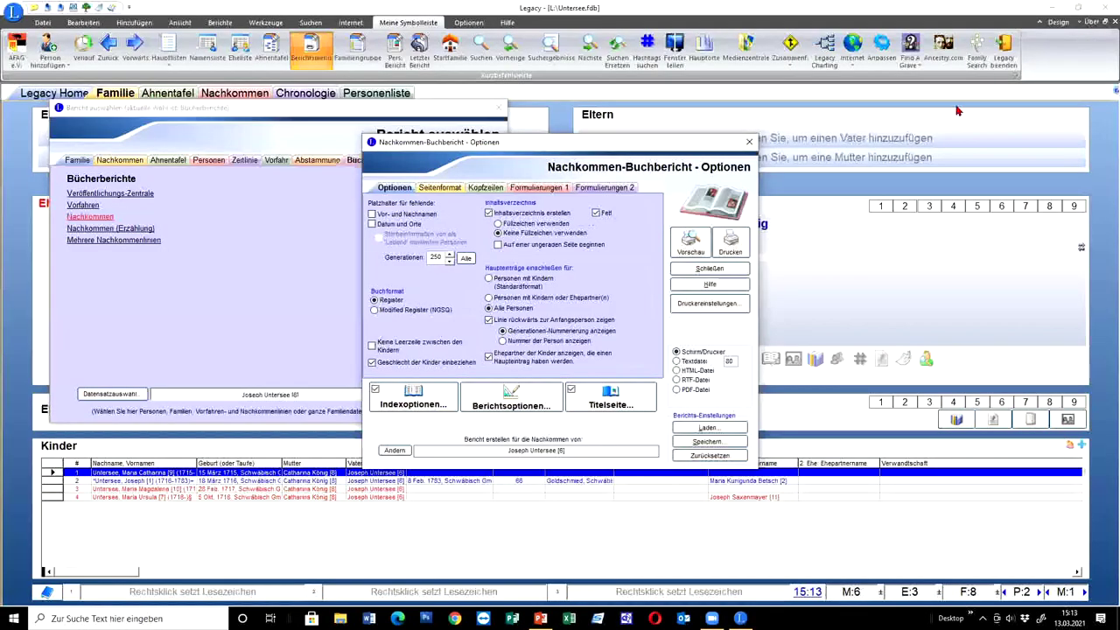
click(691, 271)
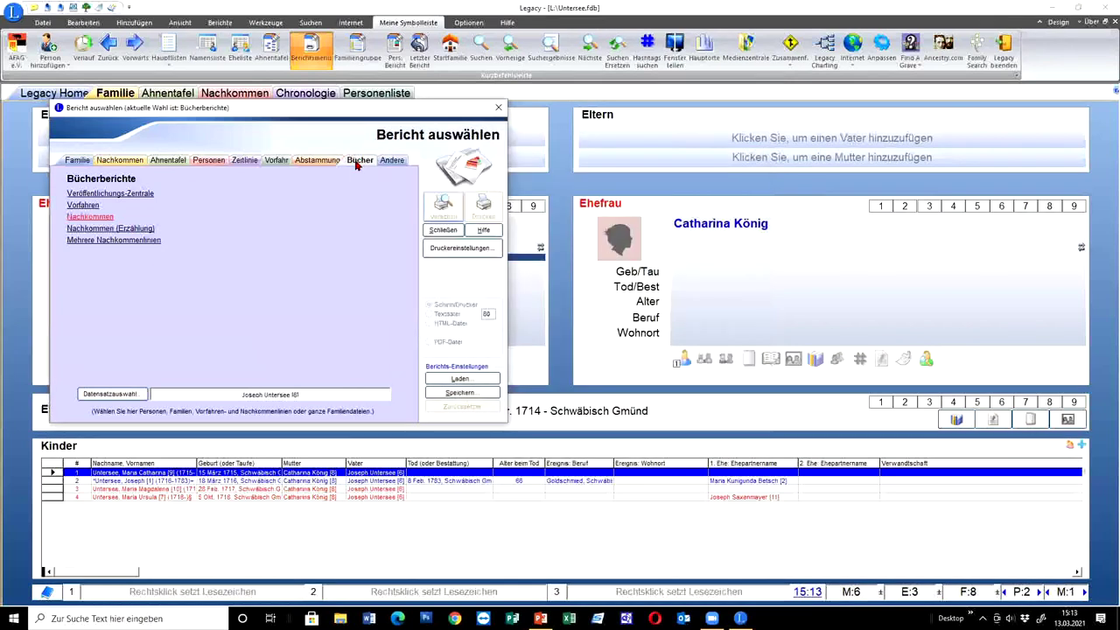
Step: Generate a preview of the narrative descendant book (Nachkommen (Erzählung)) for the husband and read through its indented, numbered entries
click(94, 229)
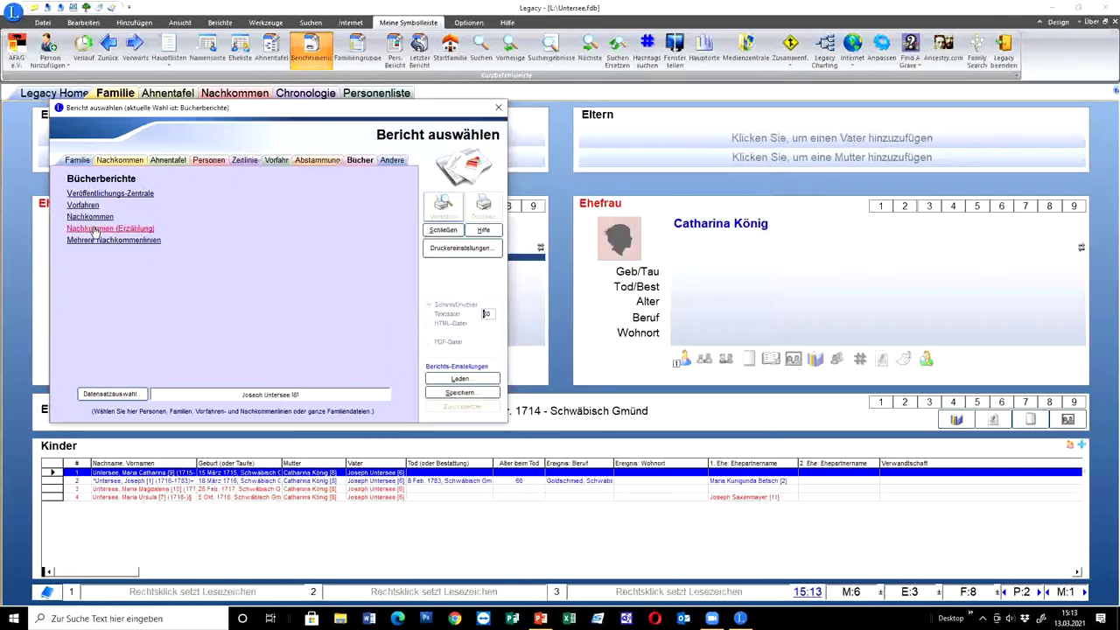
click(96, 232)
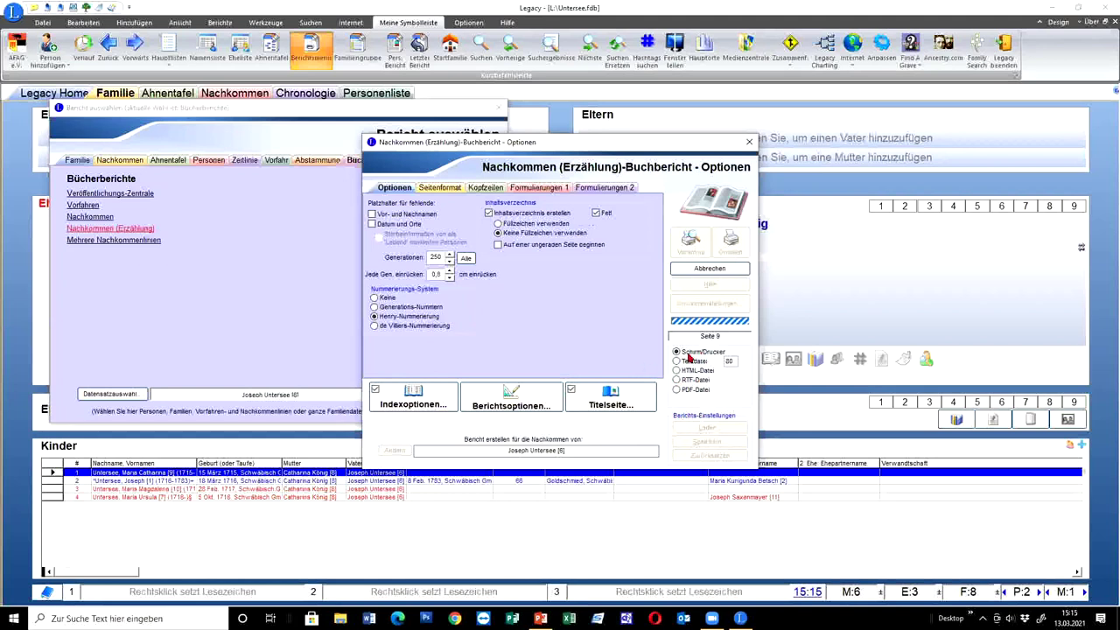
scroll(775, 278, down, 10)
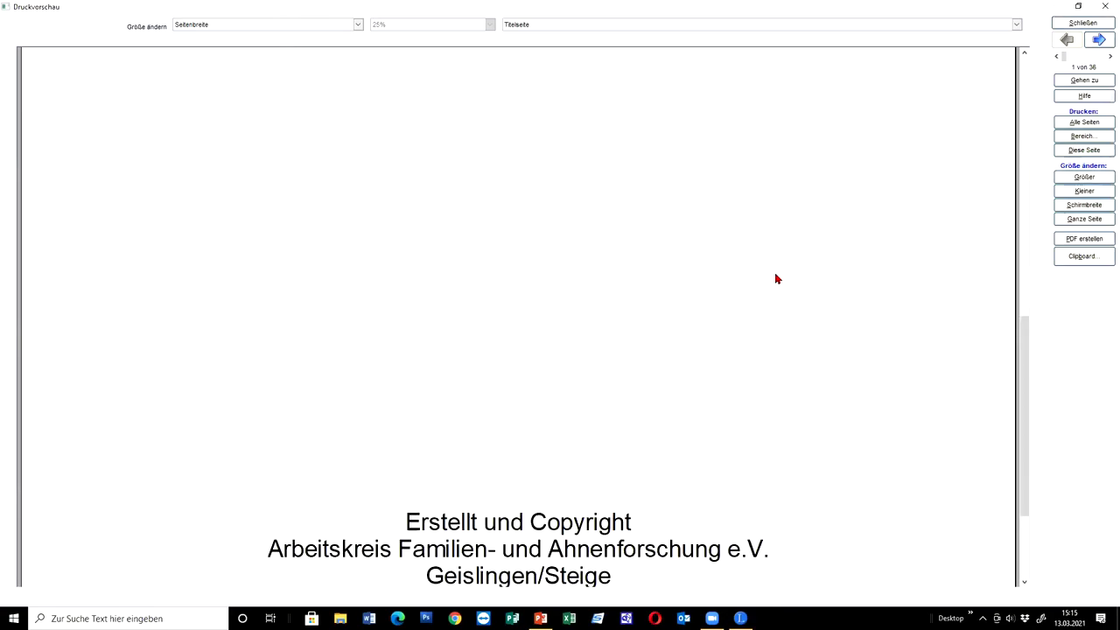
scroll(775, 278, down, 20)
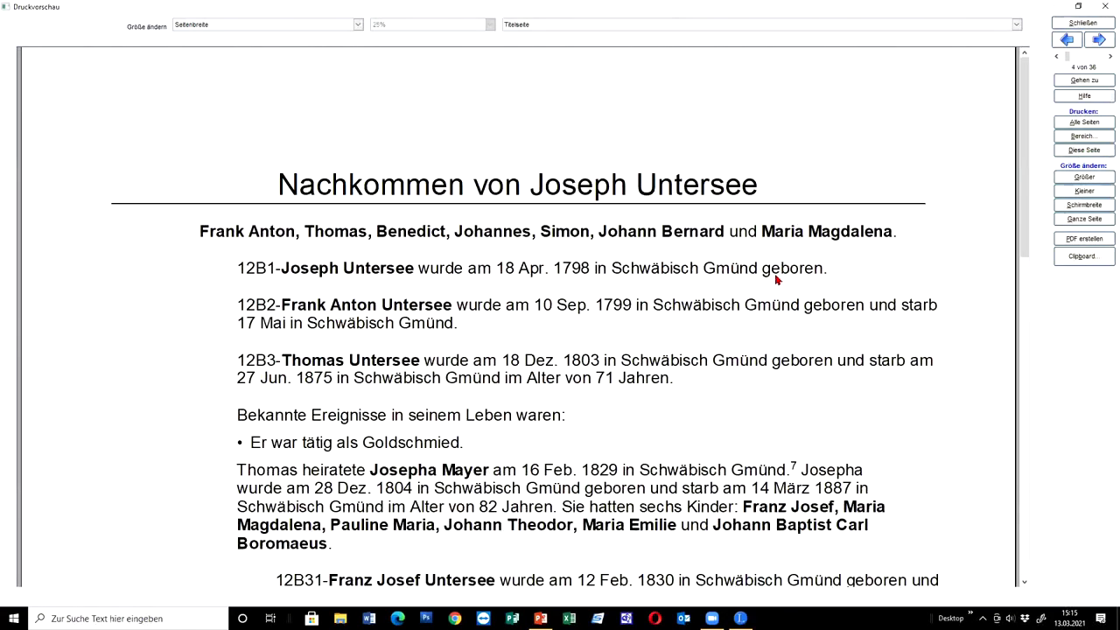
scroll(775, 281, down, 20)
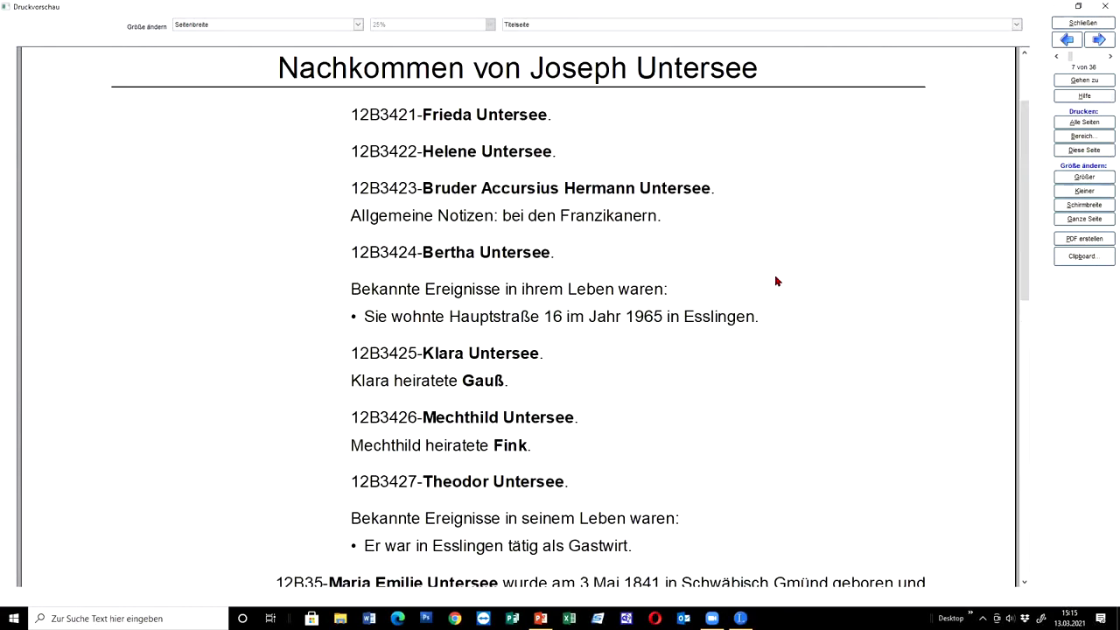
scroll(775, 282, down, 20)
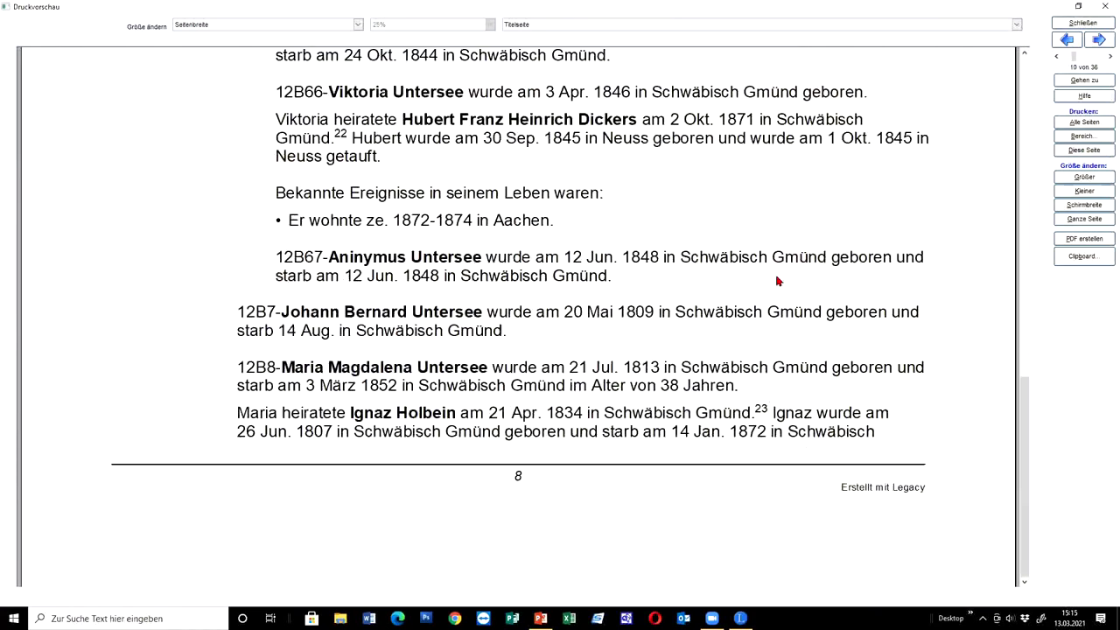
scroll(872, 157, down, 20)
Step: Examine the source citations (Quellenzitate) in the narrative book preview with their scanned marriage and baptism register pages
scroll(871, 169, up, 15)
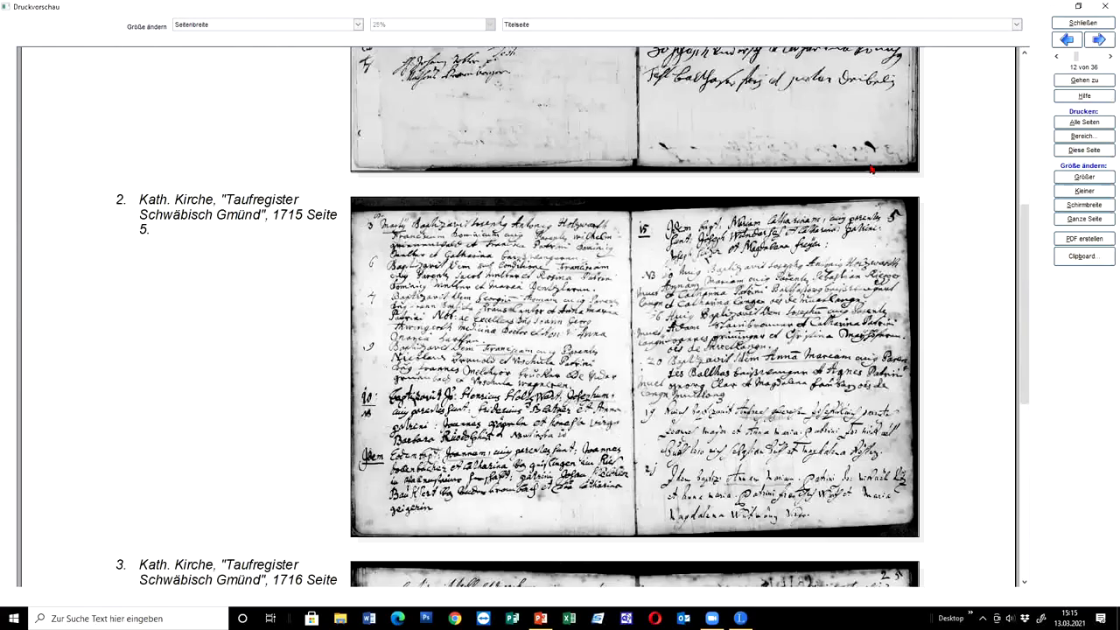
scroll(870, 169, down, 3)
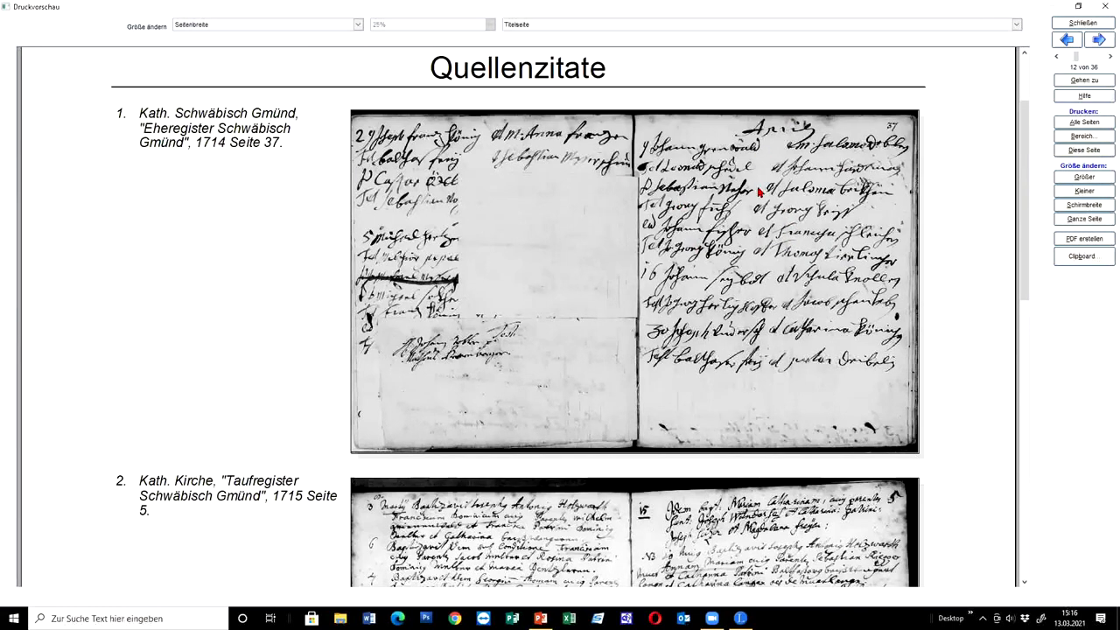
scroll(728, 498, down, 4)
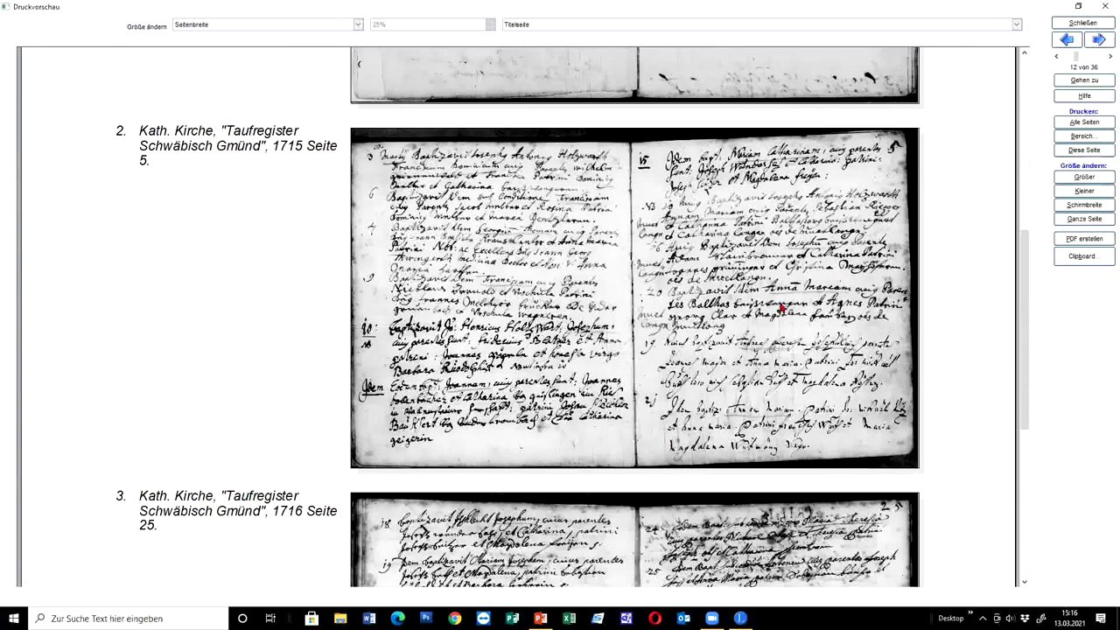
scroll(768, 318, down, 4)
scroll(768, 318, down, 3)
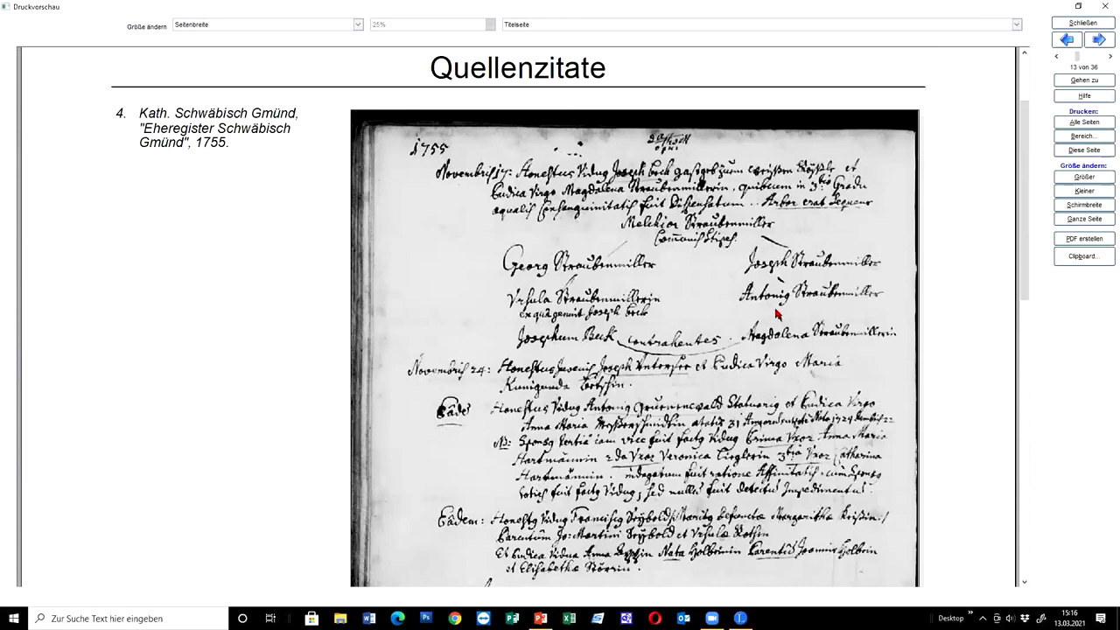
scroll(777, 313, down, 1)
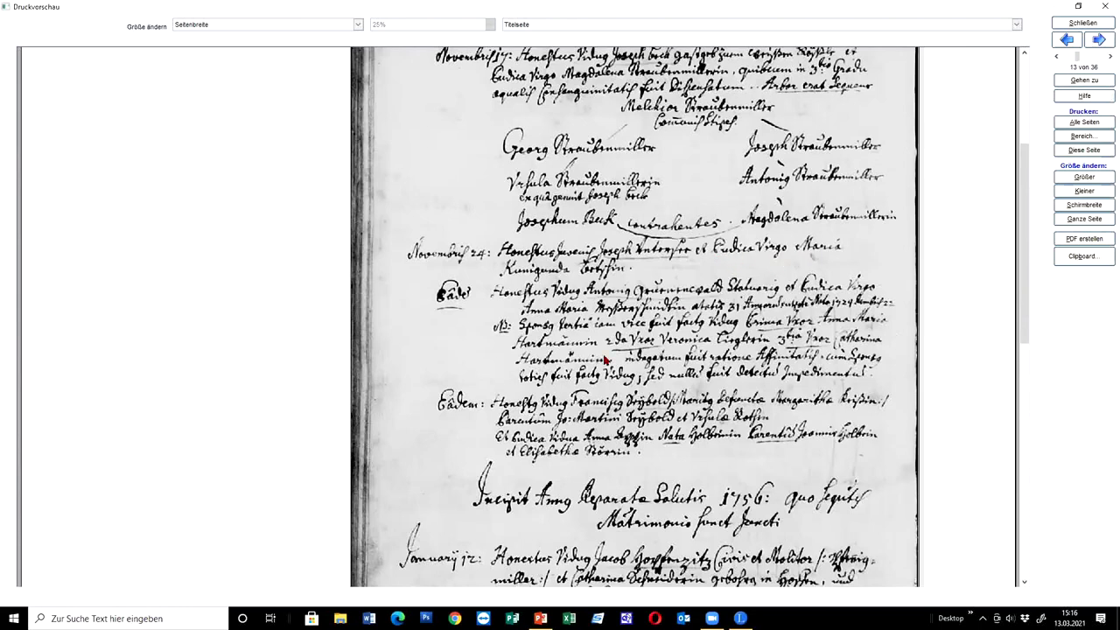
scroll(623, 280, down, 10)
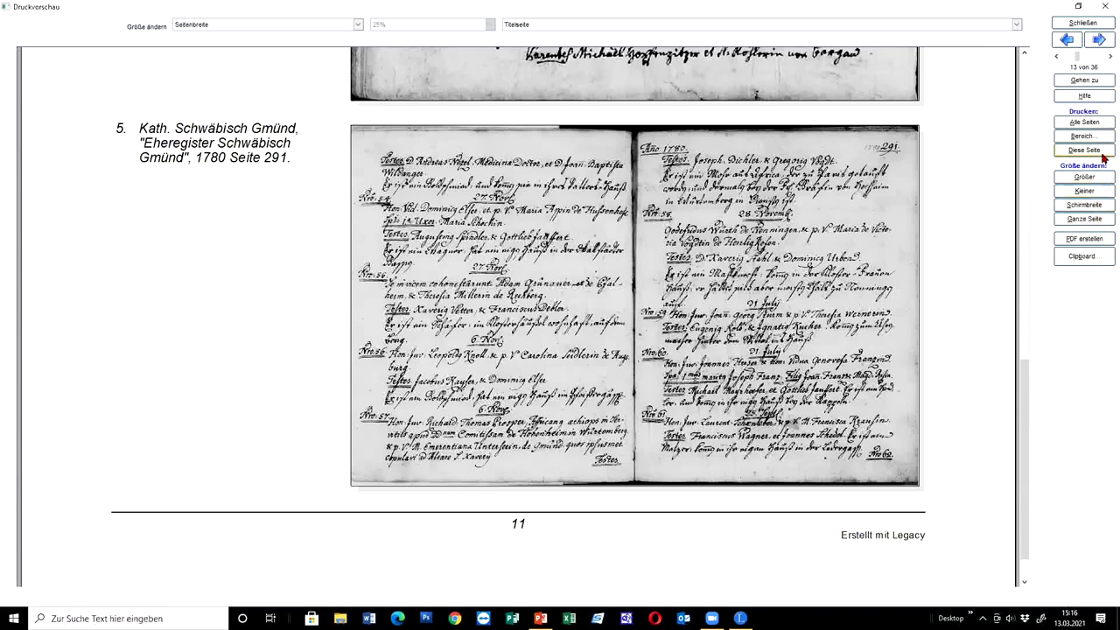
Step: Enlarge the preview and examine the scanned marriage register page 291 from 1780 in the source citations
click(1083, 176)
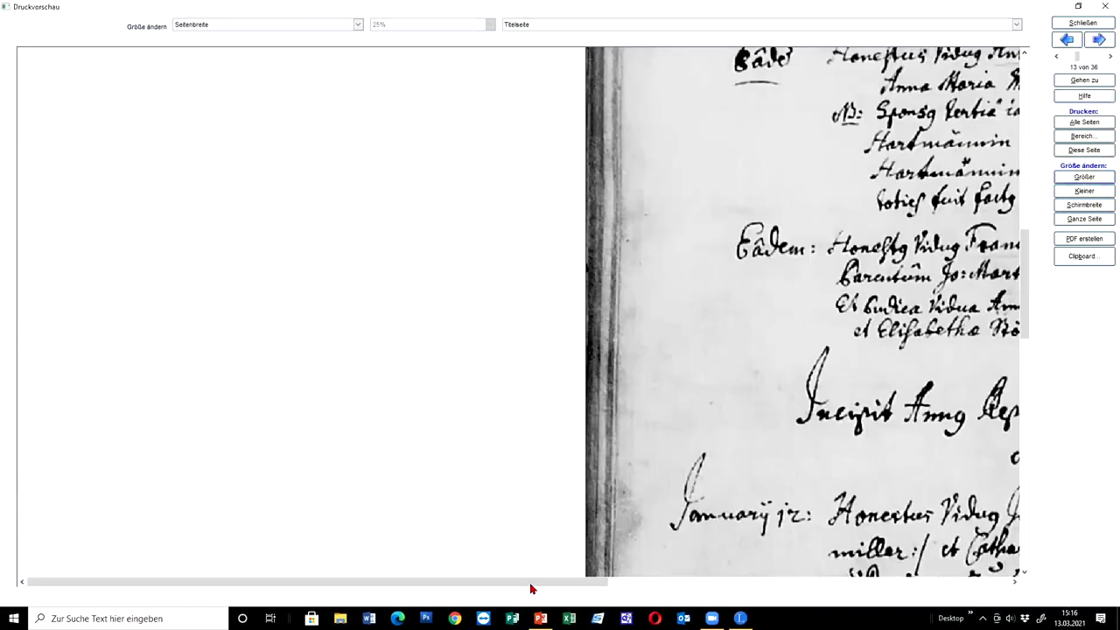
drag(534, 584, 942, 554)
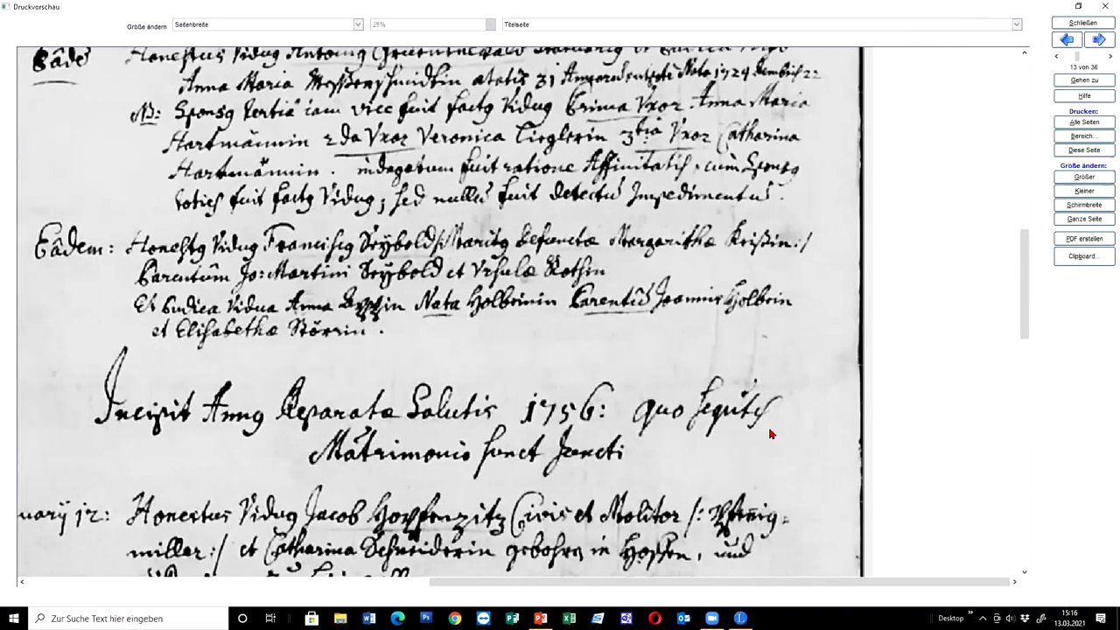
scroll(767, 429, down, 5)
scroll(765, 431, down, 3)
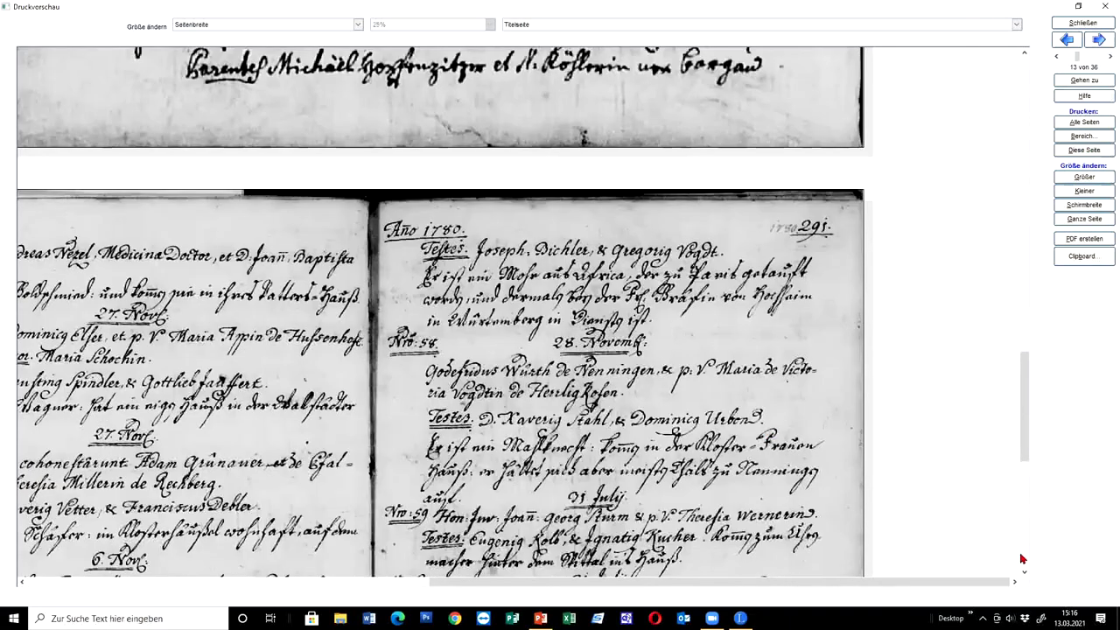
scroll(410, 277, down, 9)
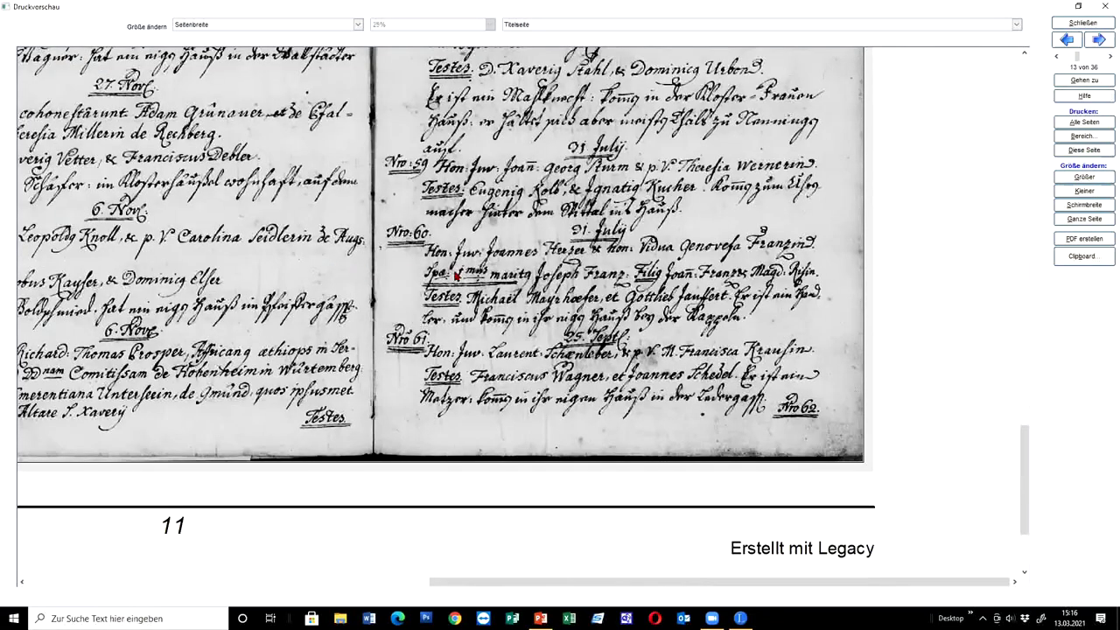
drag(453, 585, 357, 582)
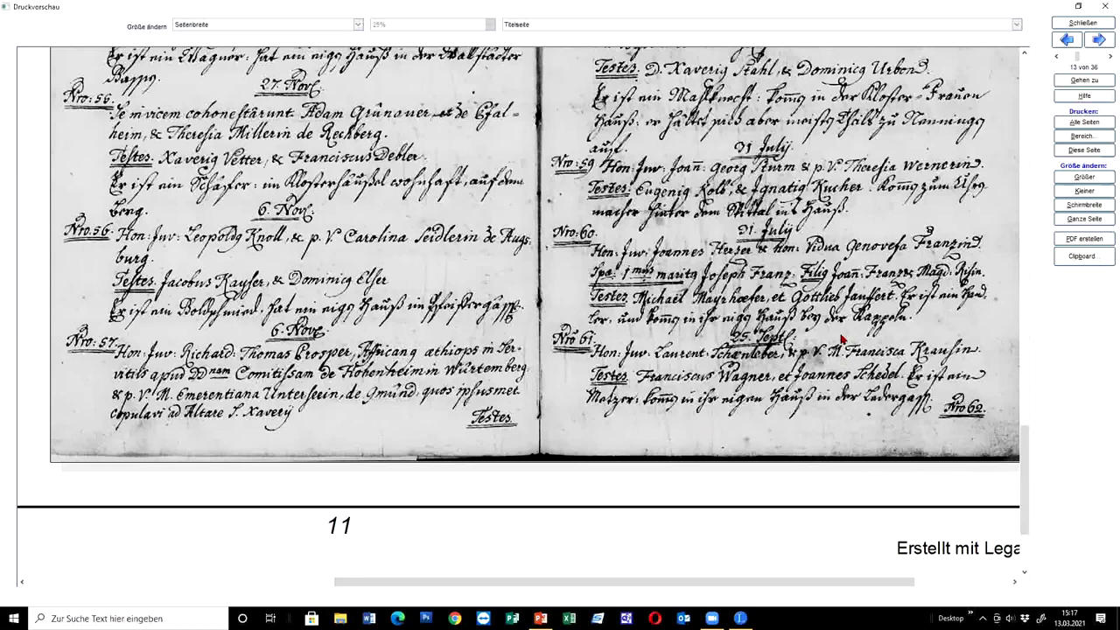
scroll(833, 218, up, 2)
scroll(832, 220, up, 4)
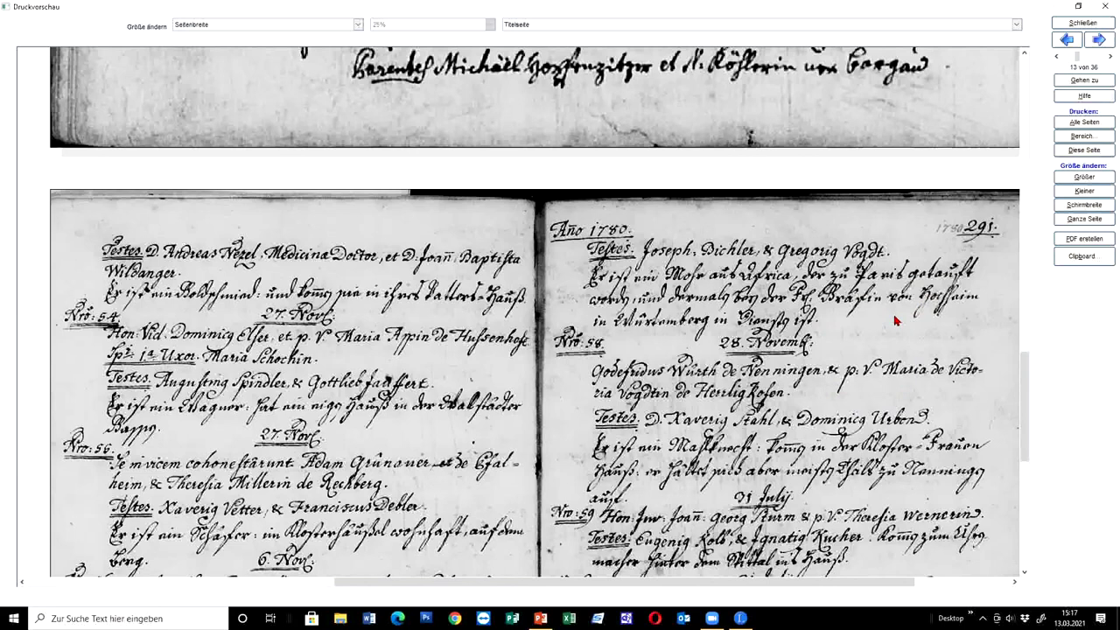
Step: Close the narrative book preview, its report options and the report selection to return to the family view
click(1083, 24)
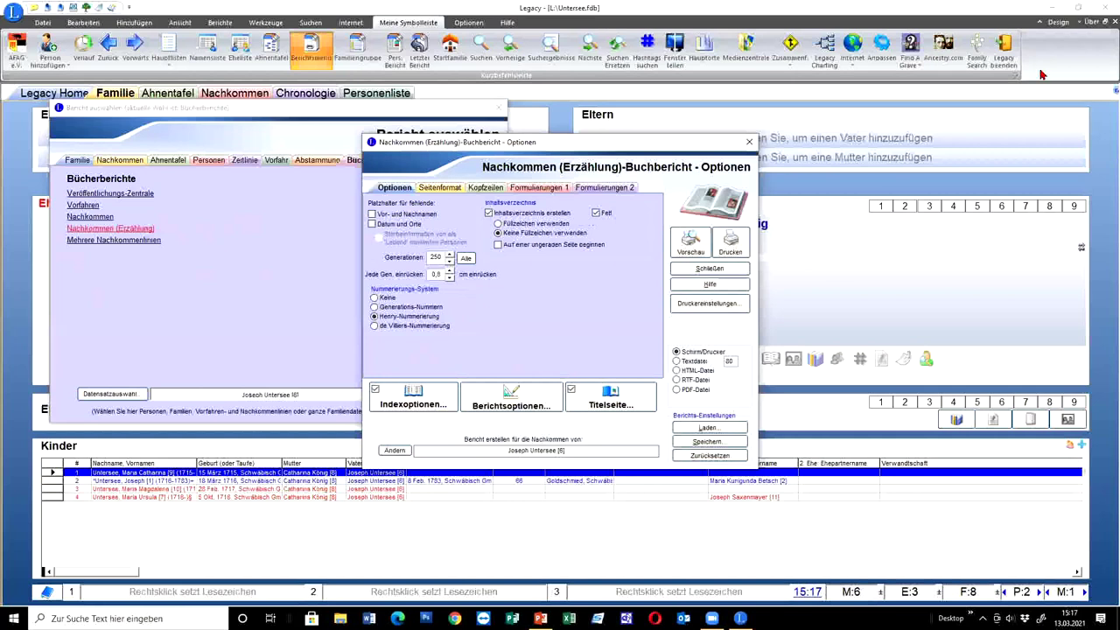
click(706, 269)
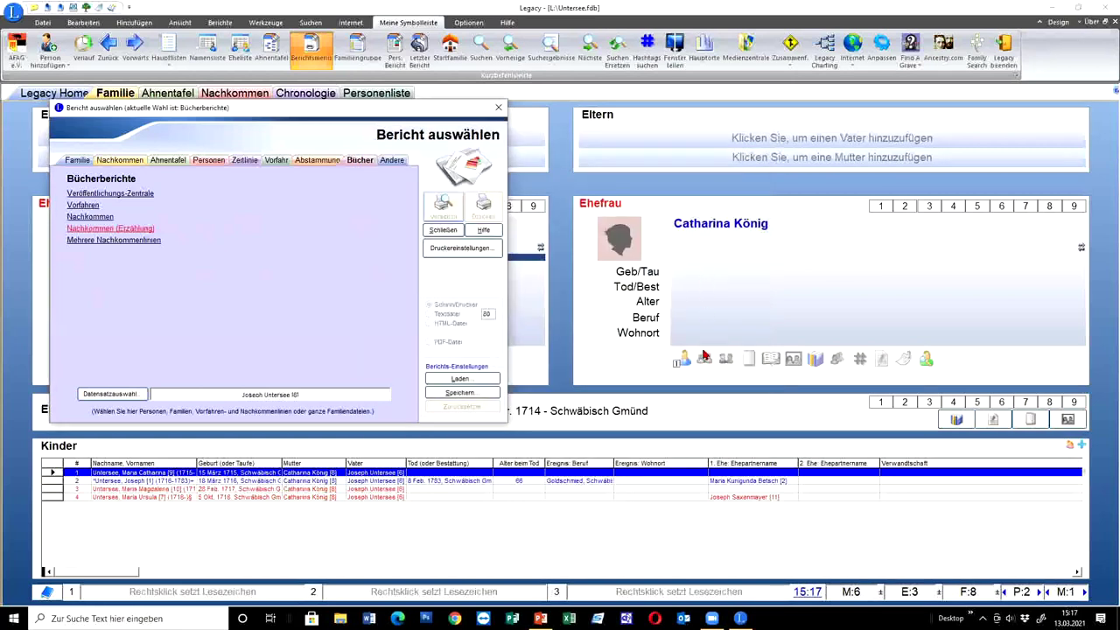
click(443, 230)
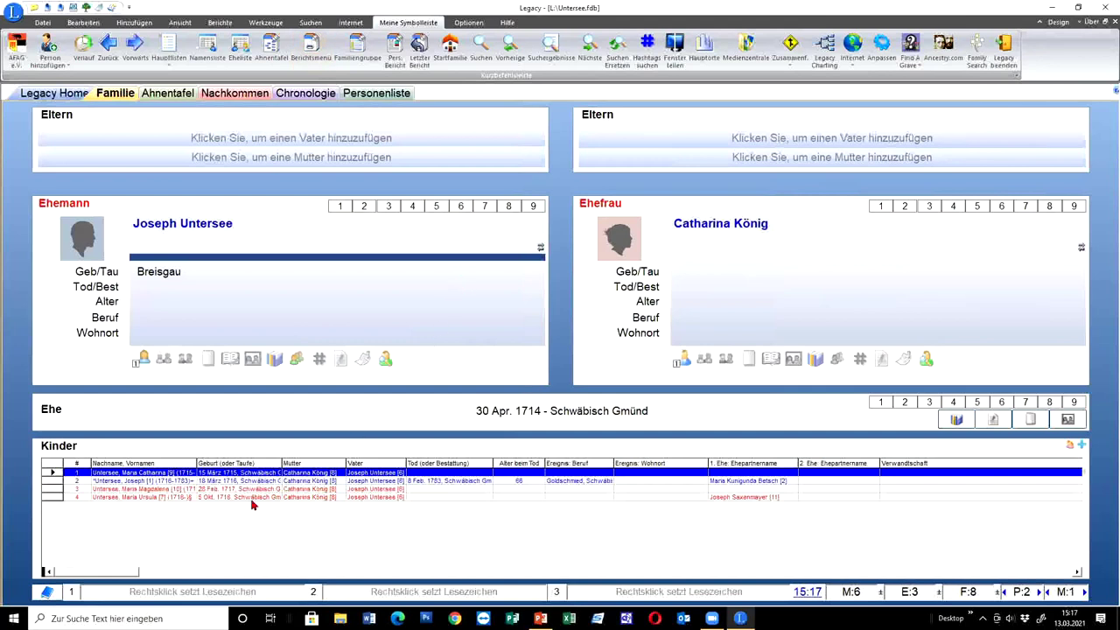
Step: Go to the second child's family, open the family of his first listed child, and select her husband from Äthiopien
double_click(355, 480)
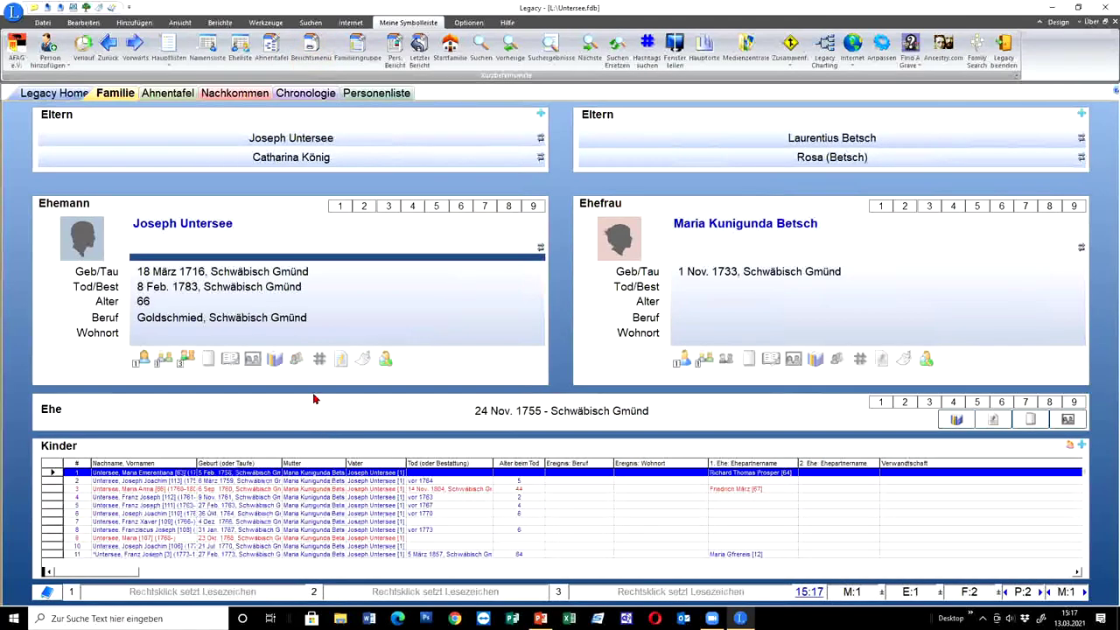
double_click(225, 477)
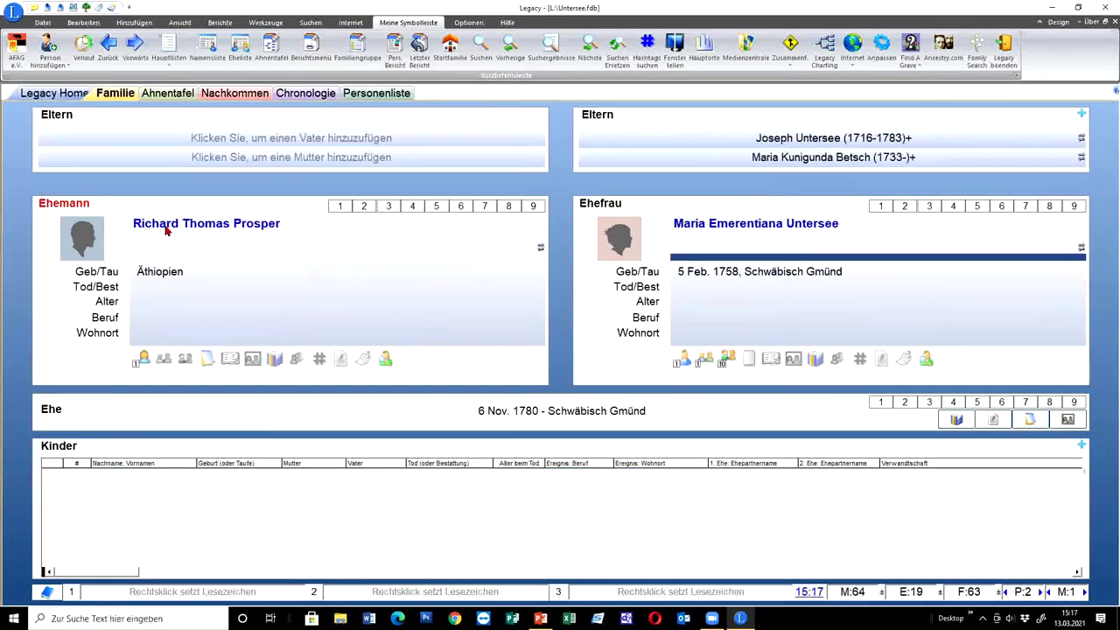
click(382, 245)
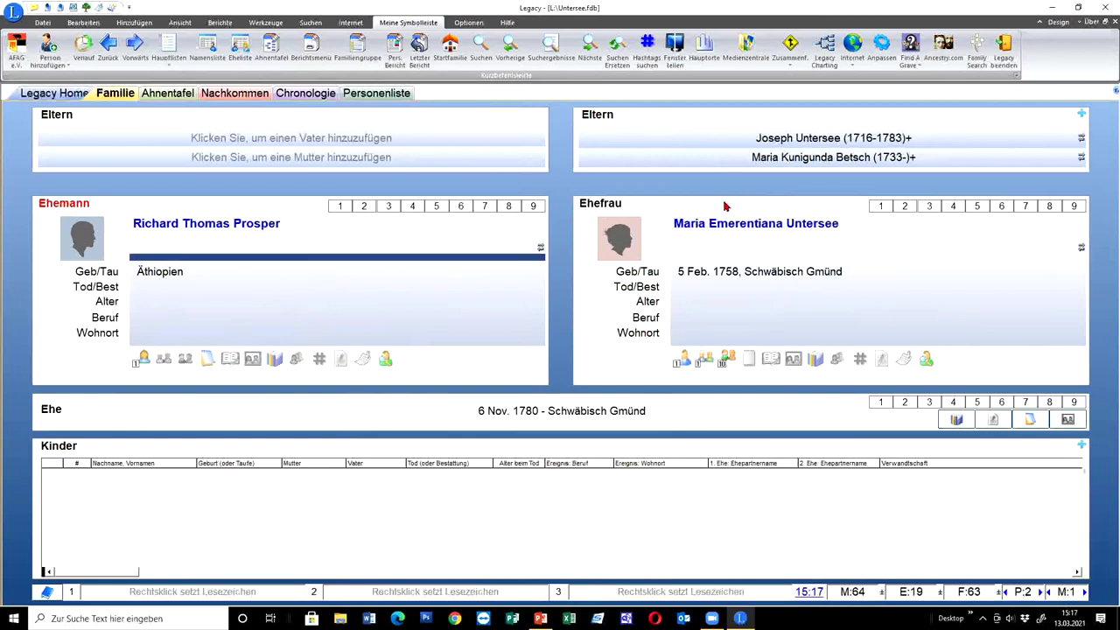
Step: Search Ancestry.com for the selected husband and limit the record collection to Germany
click(942, 48)
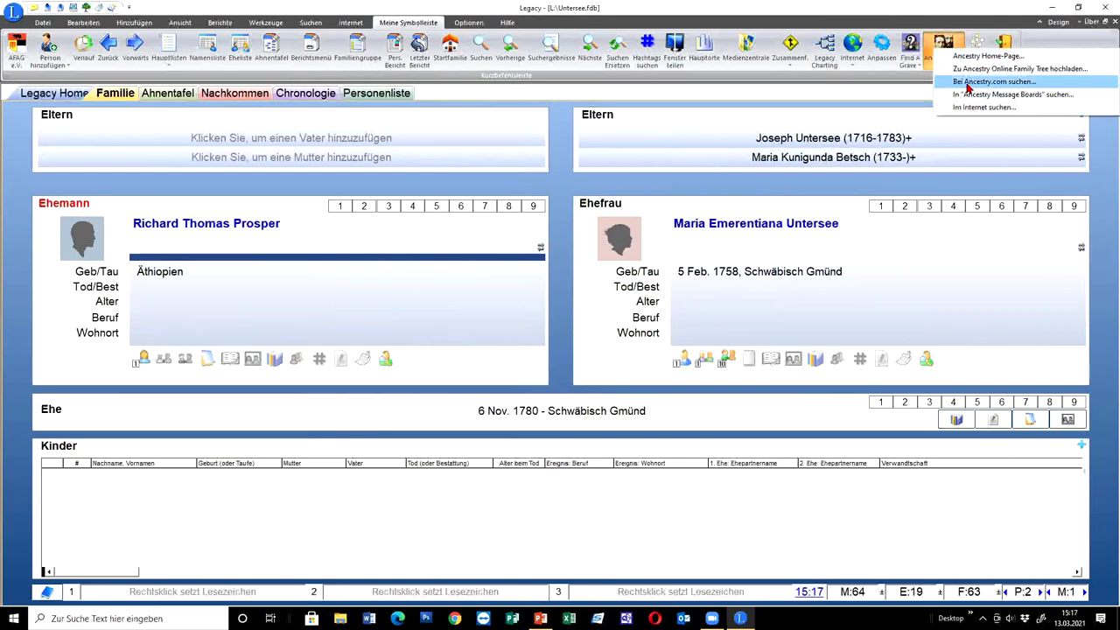
click(969, 81)
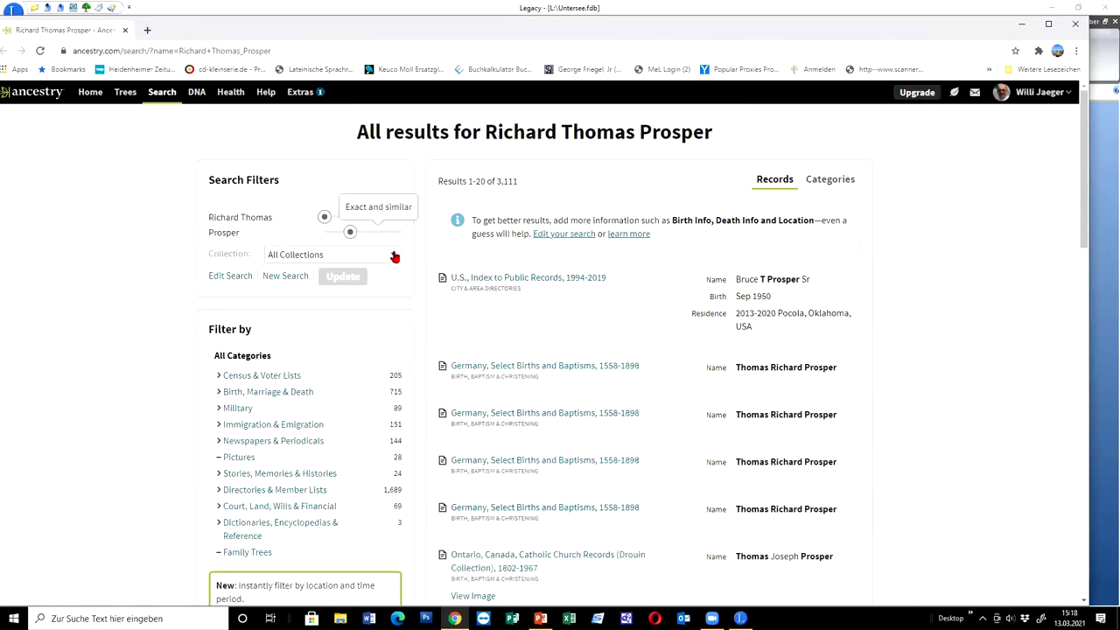
click(392, 254)
click(320, 467)
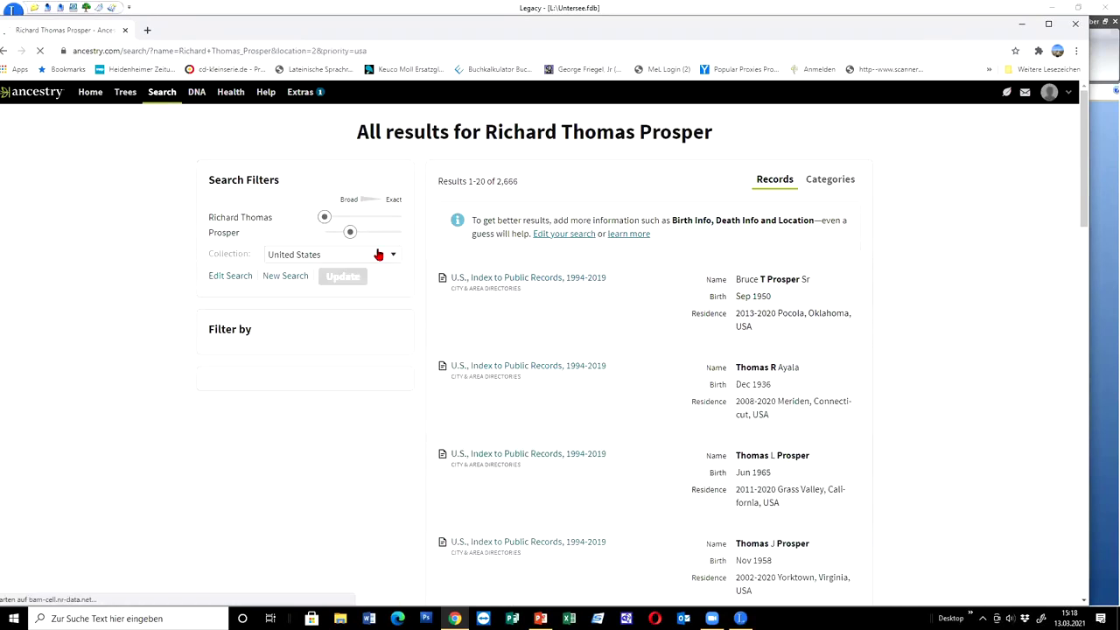
click(394, 257)
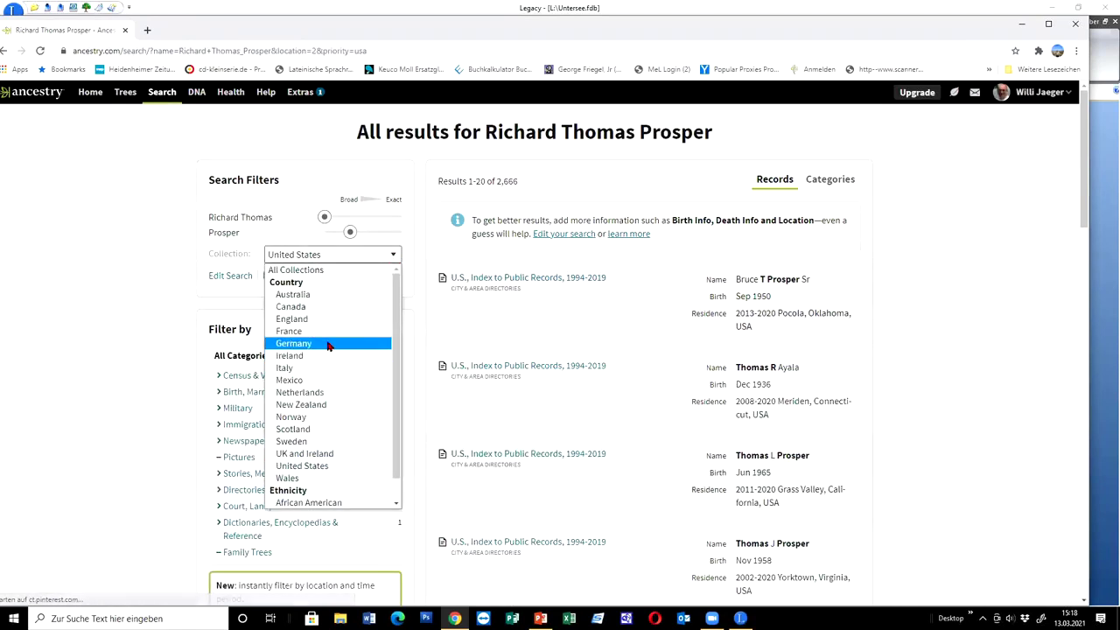
click(327, 345)
click(346, 278)
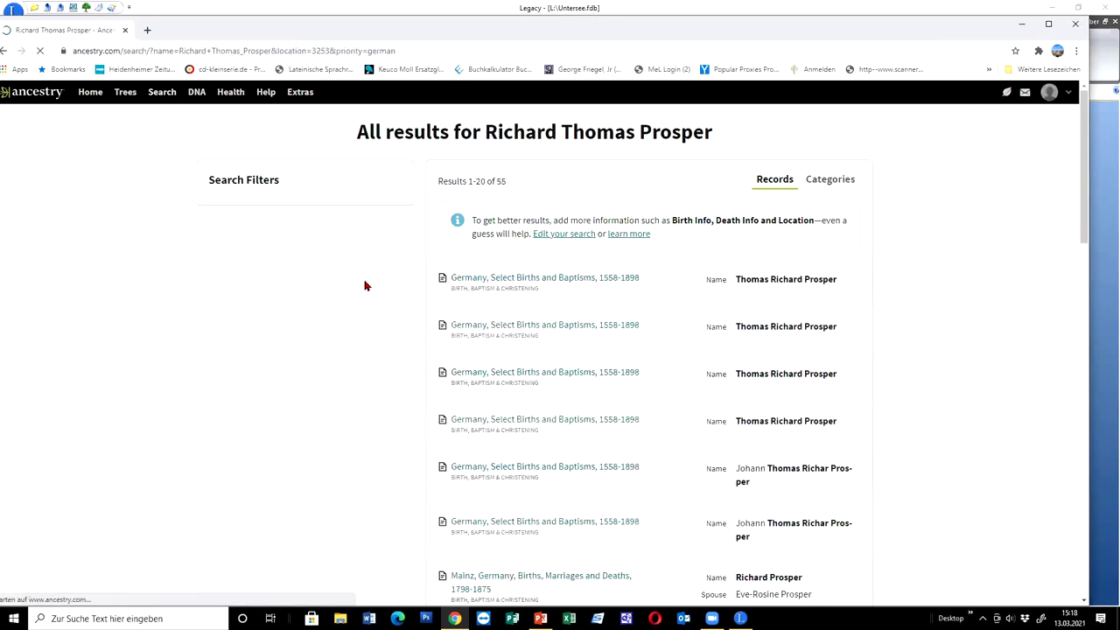
Step: Look through the German search results and open the record of the baptism on 18 Jul 1786 in Stuttgart
scroll(627, 357, down, 1)
scroll(627, 357, down, 4)
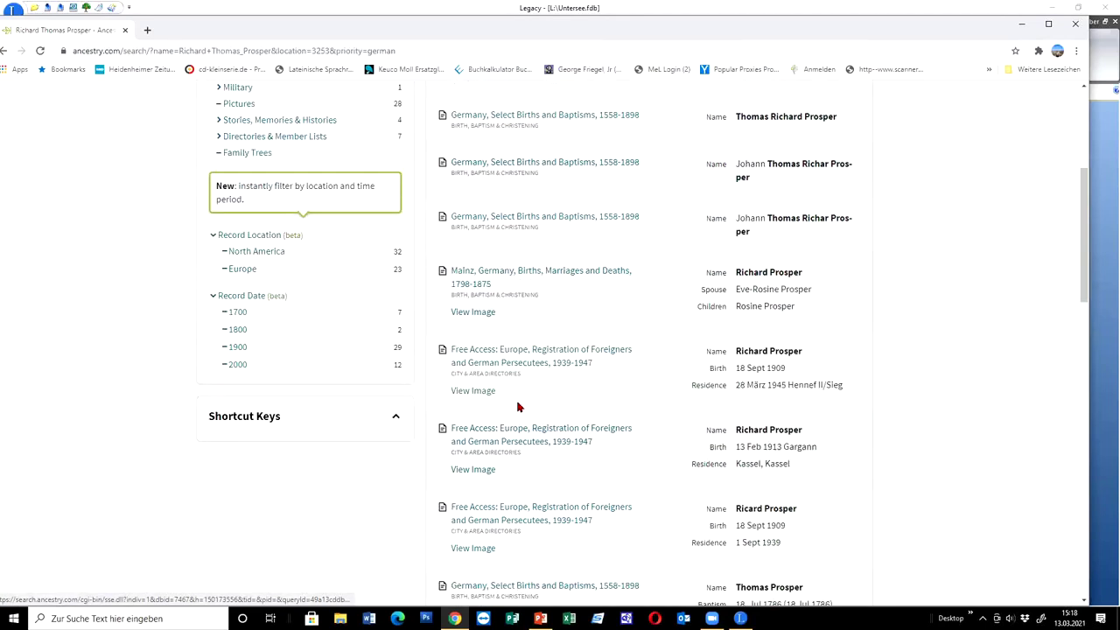
mouse_move(513, 500)
scroll(512, 499, down, 1)
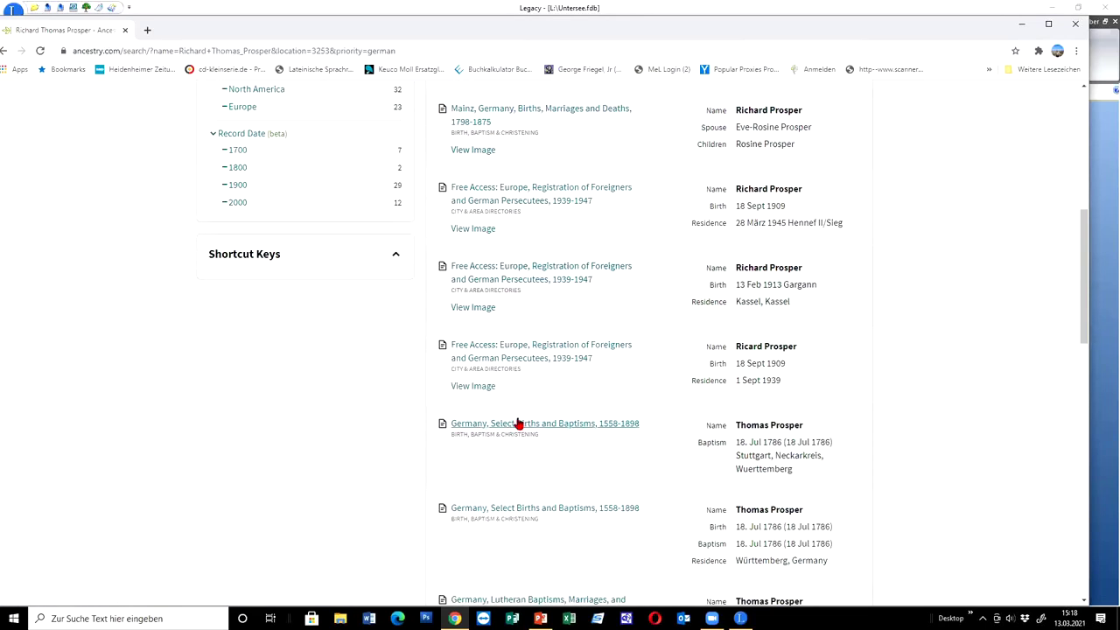
click(517, 423)
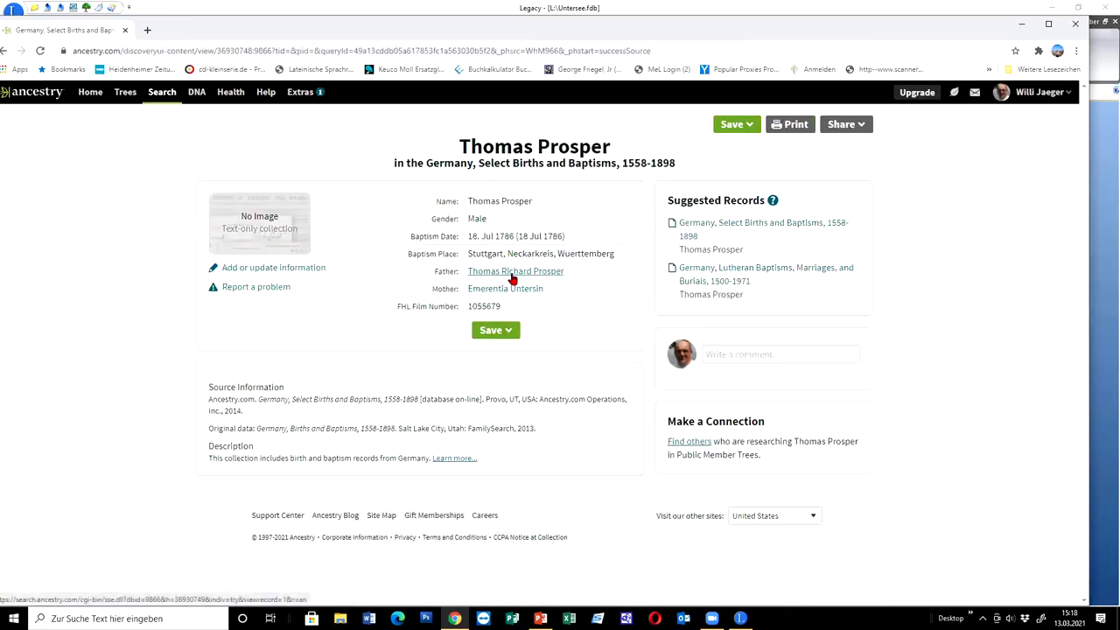
Step: Open the suggested Lutheran baptism record's register scan, examine the child's printed entry under day 18, and close the browser to return to Legacy
click(706, 294)
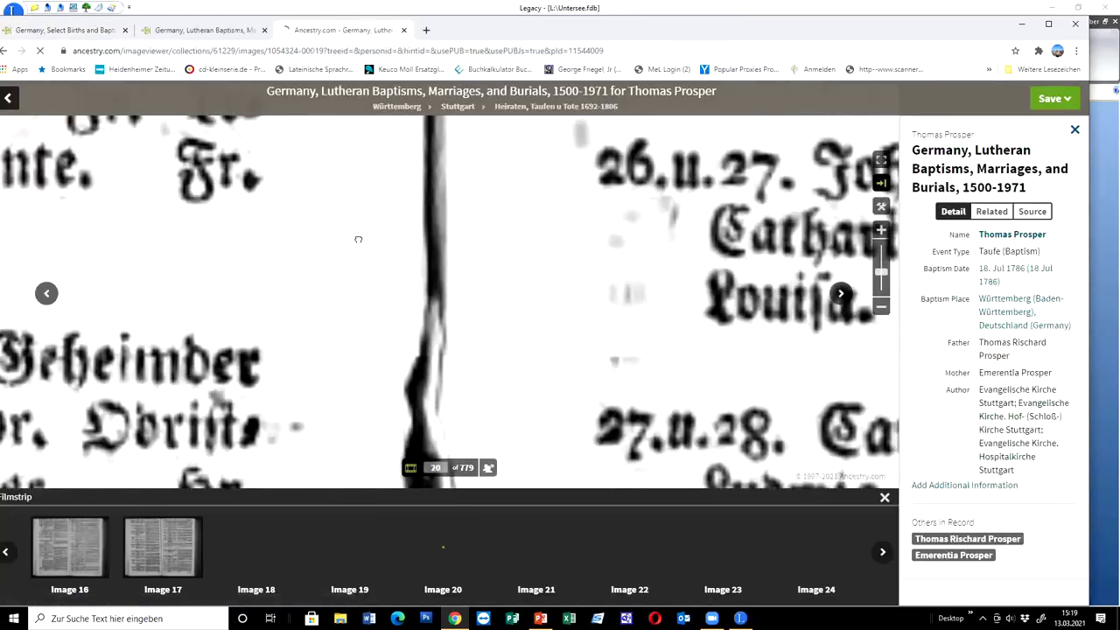
scroll(326, 215, down, 5)
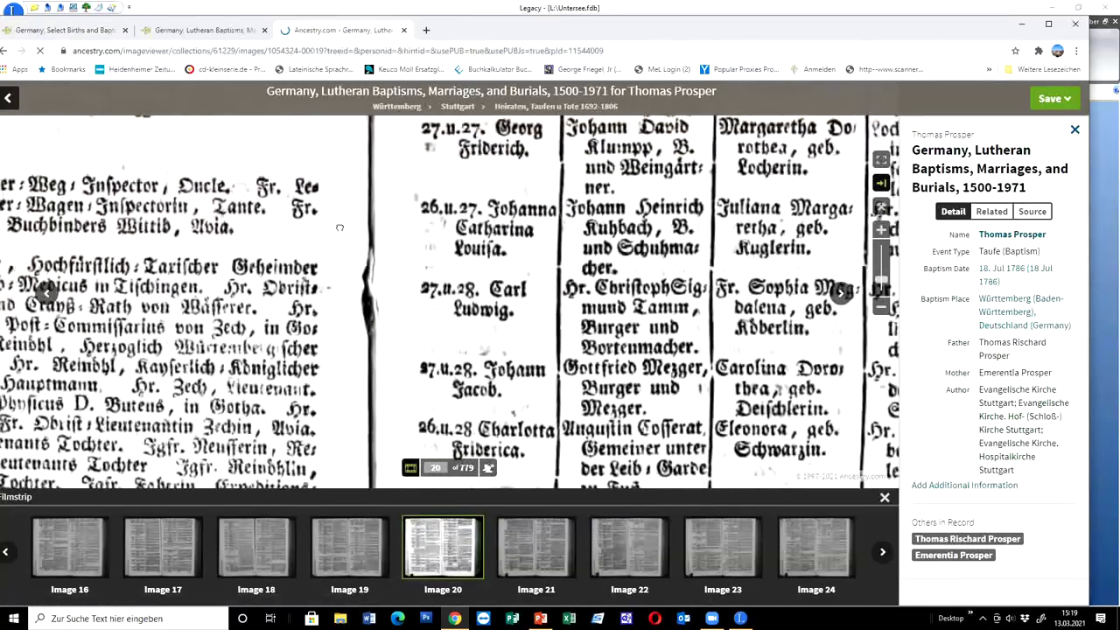
scroll(525, 281, up, 3)
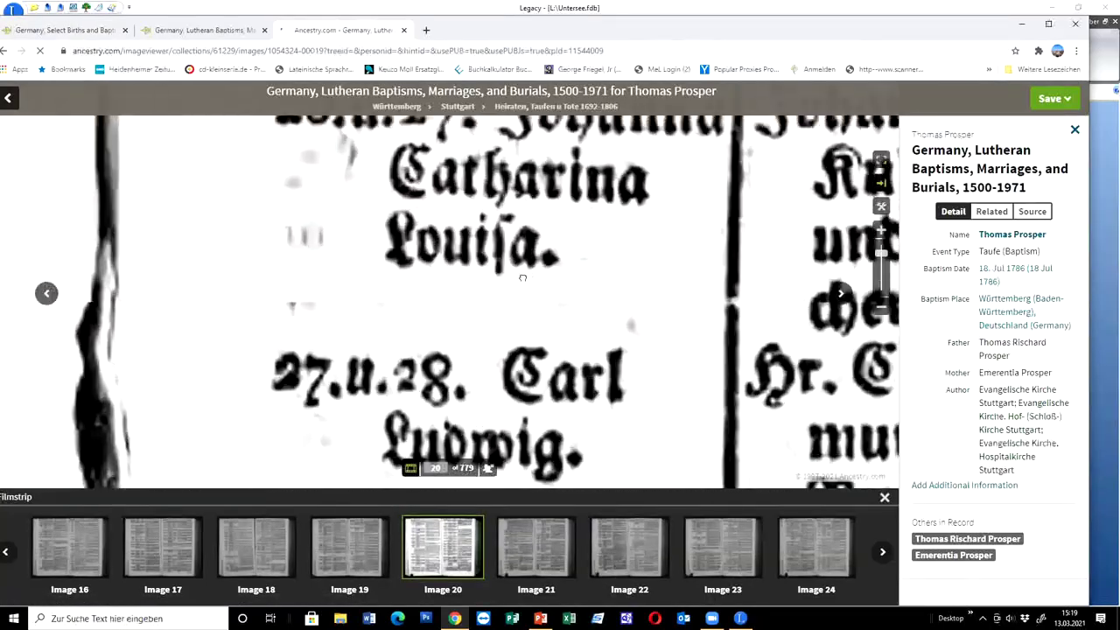
scroll(521, 291, down, 3)
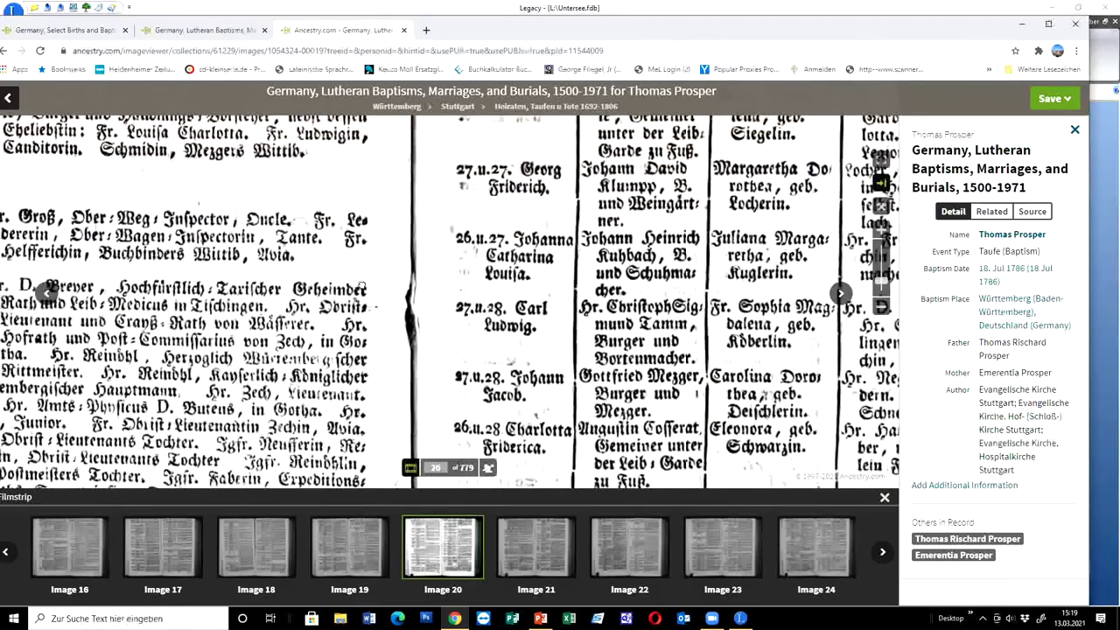
drag(175, 195, 520, 198)
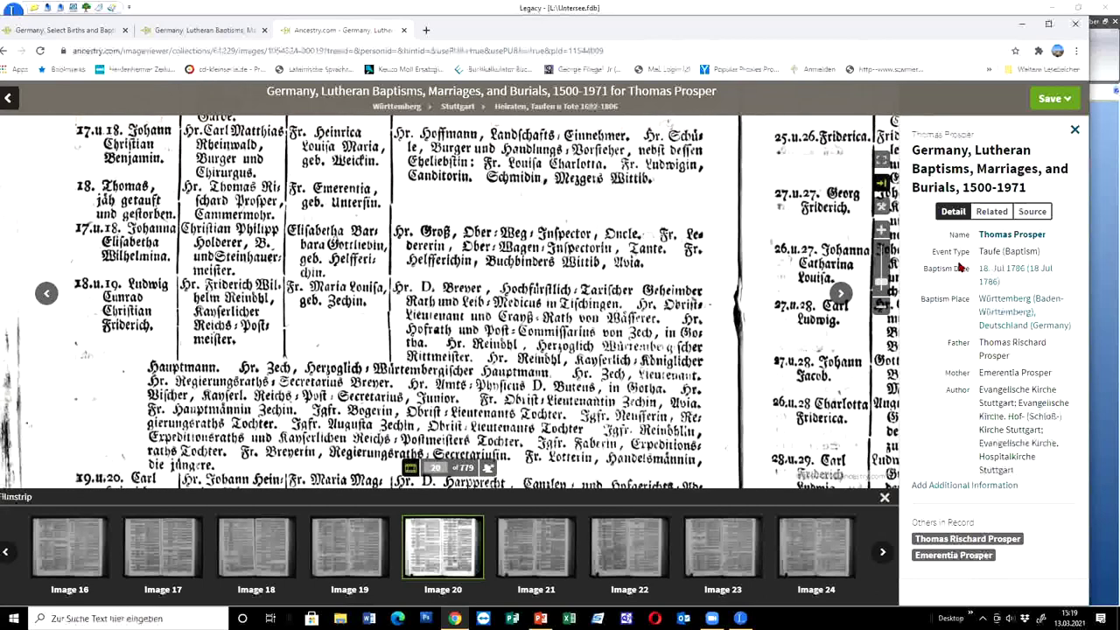
click(402, 31)
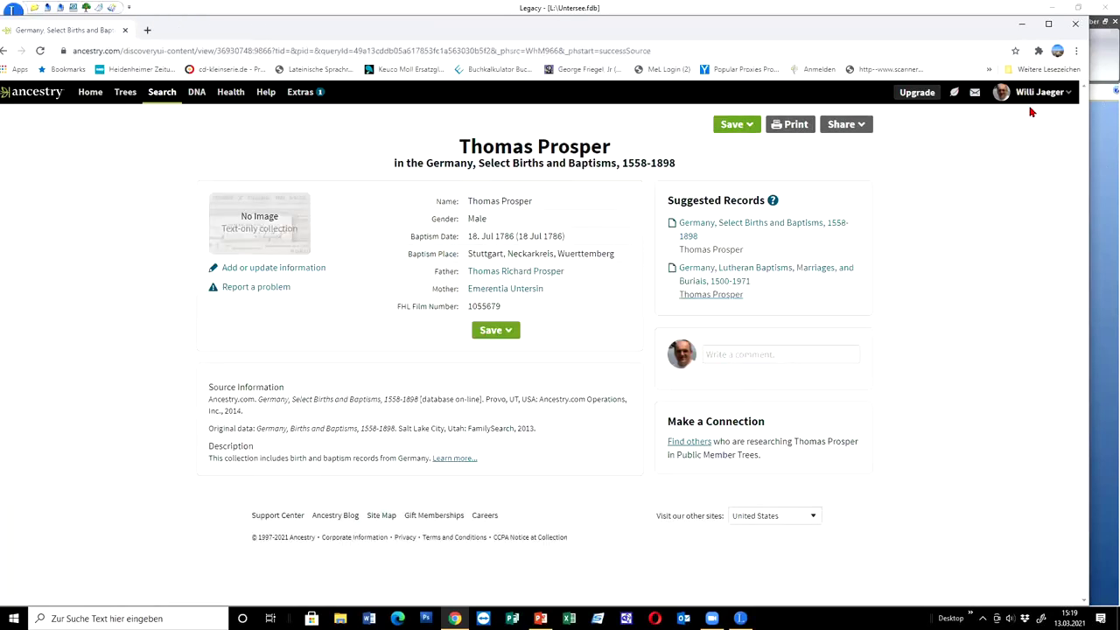
click(1076, 25)
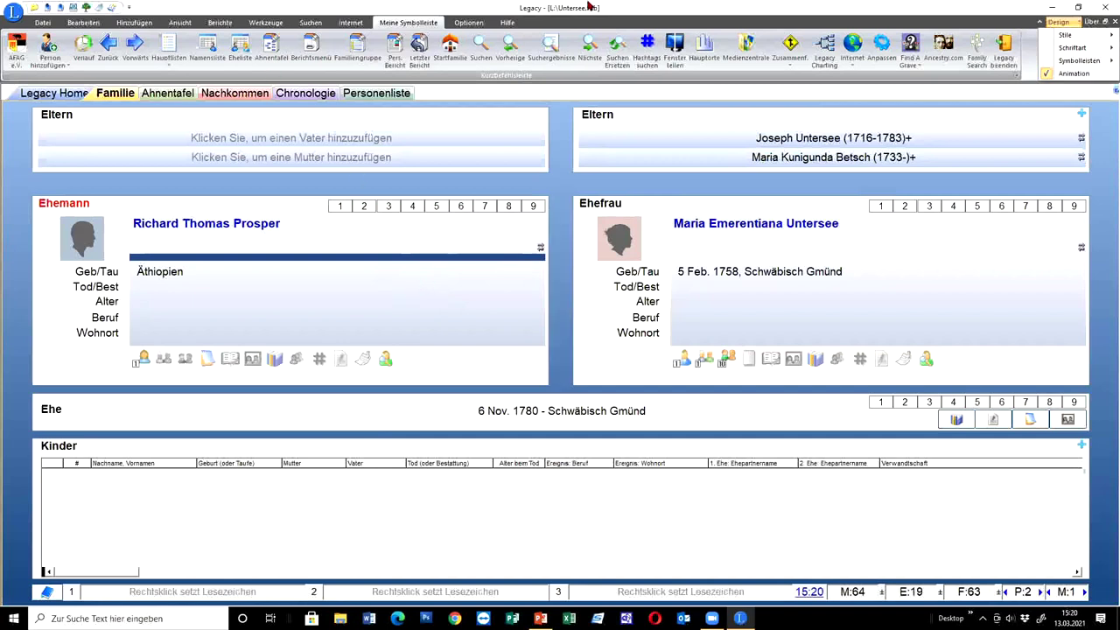
Step: Open the publishing center (Veröffentlichungs-Zentrale) and generate a preview of the loaded book with its descendant chart and multiple-lines descendant report
click(264, 23)
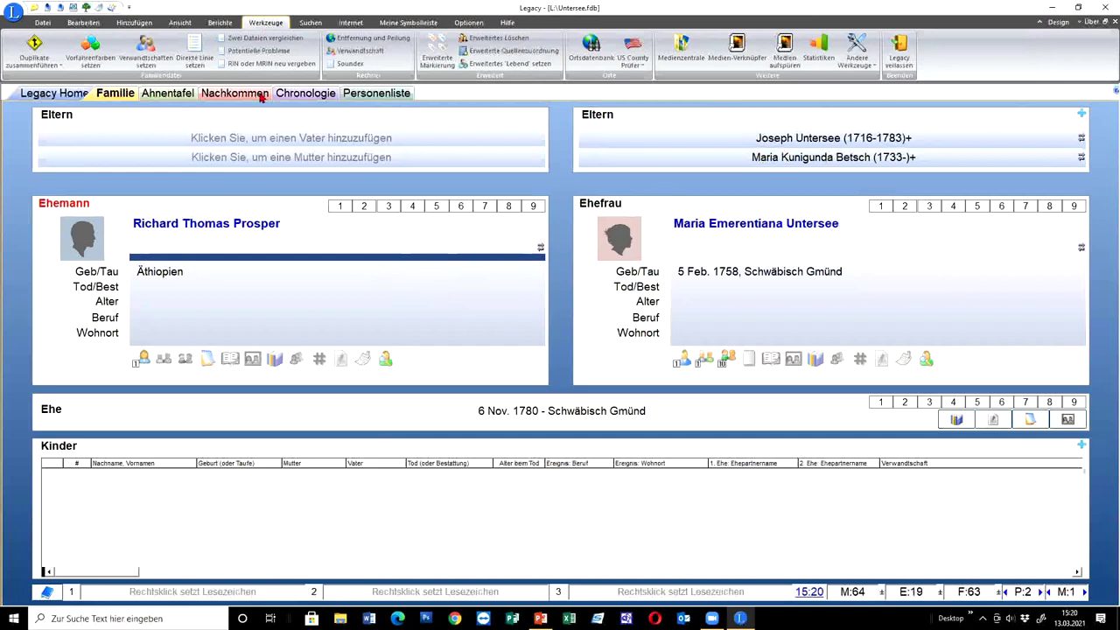
click(215, 25)
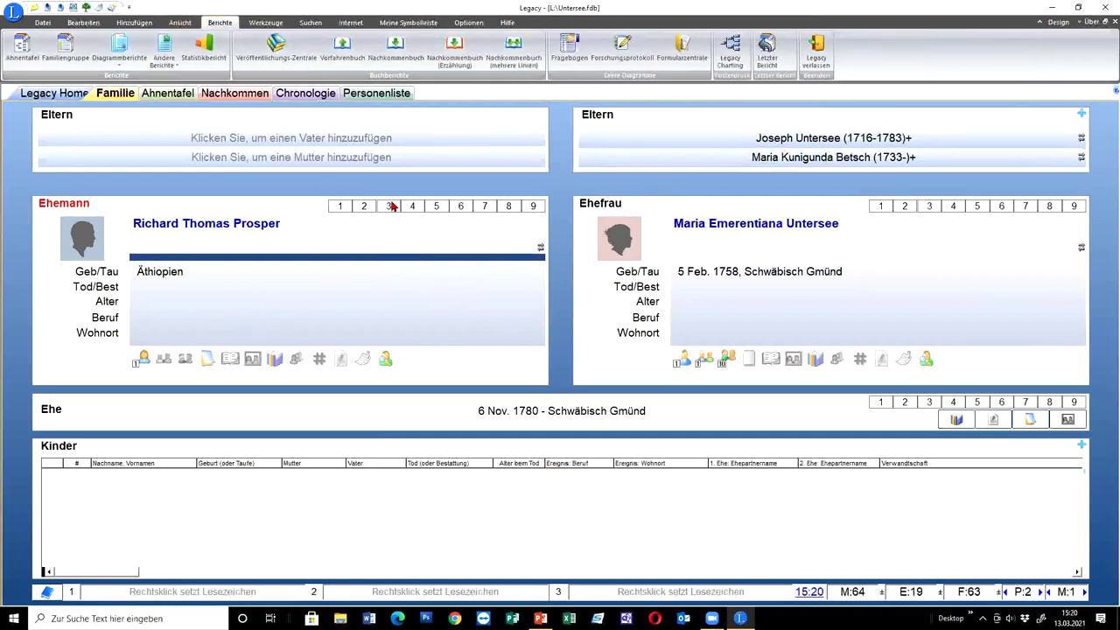
click(259, 59)
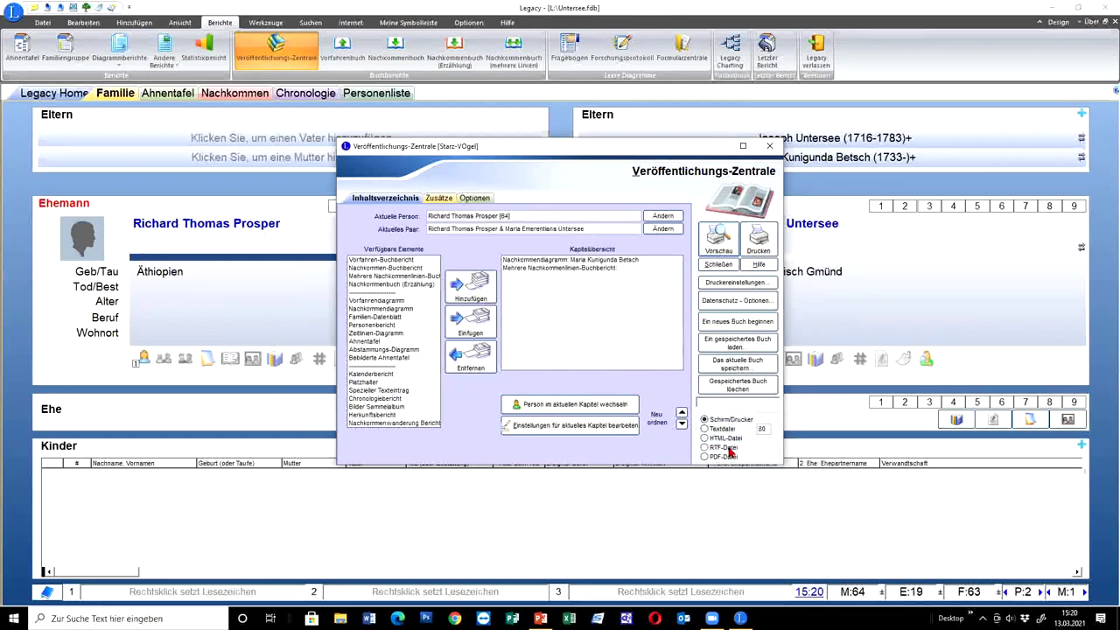
click(719, 236)
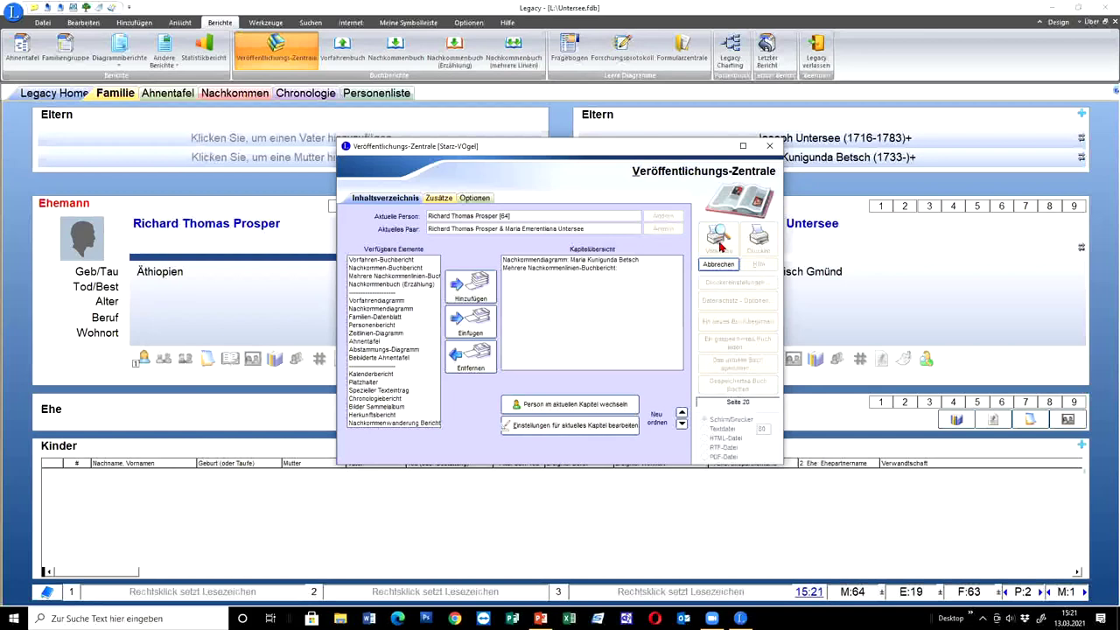
Step: Page through the book preview to the first generation of the descendant report, and close the preview and the publishing center
scroll(722, 248, down, 10)
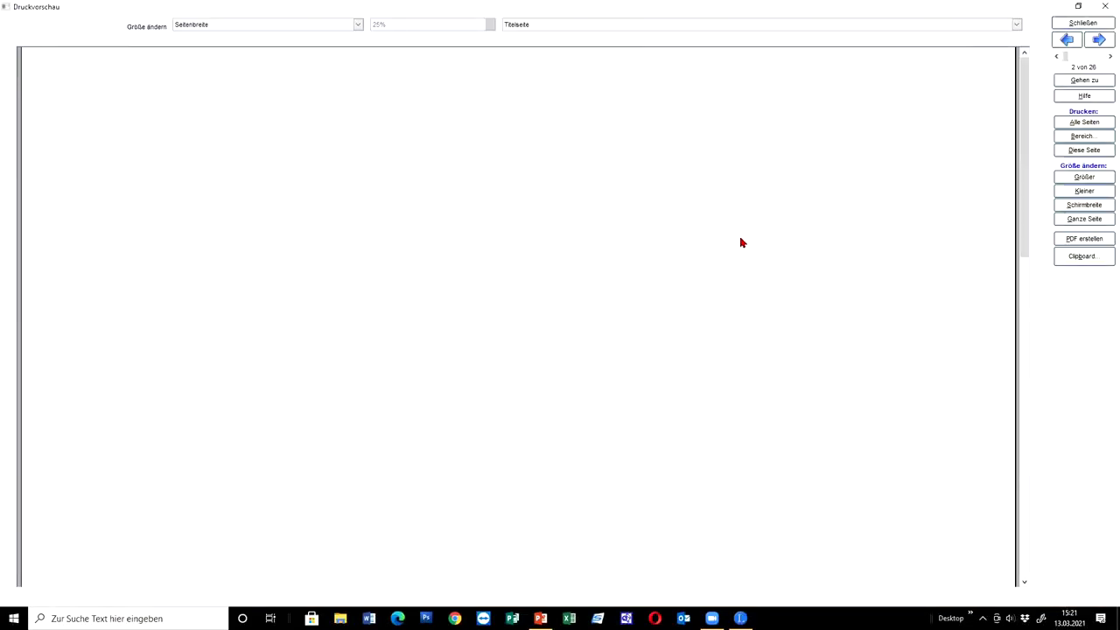
scroll(741, 247, down, 10)
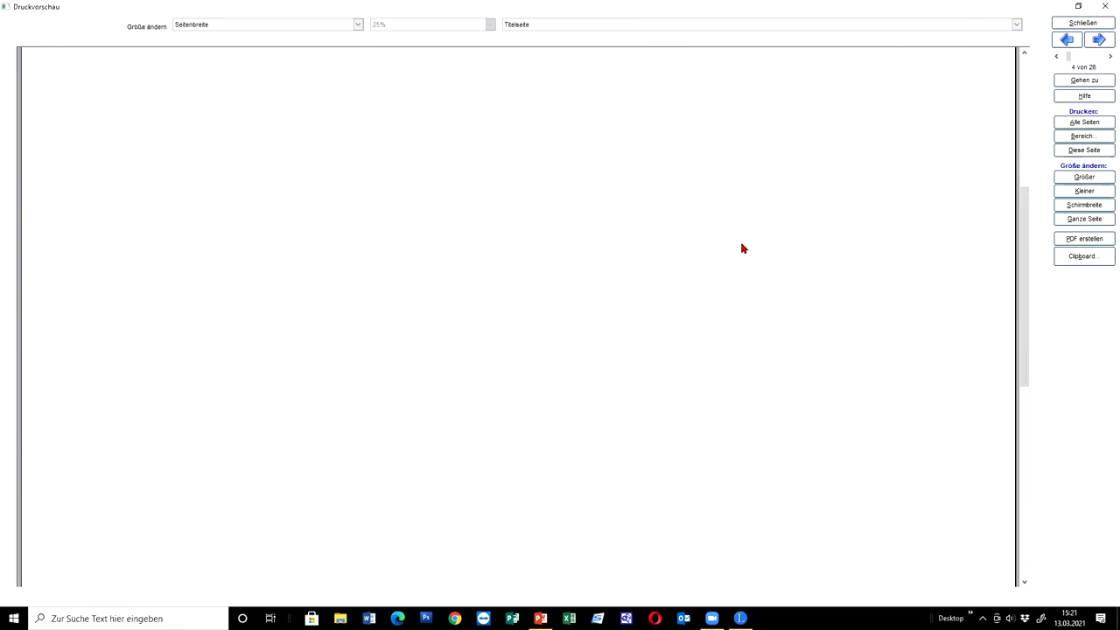
scroll(744, 249, down, 15)
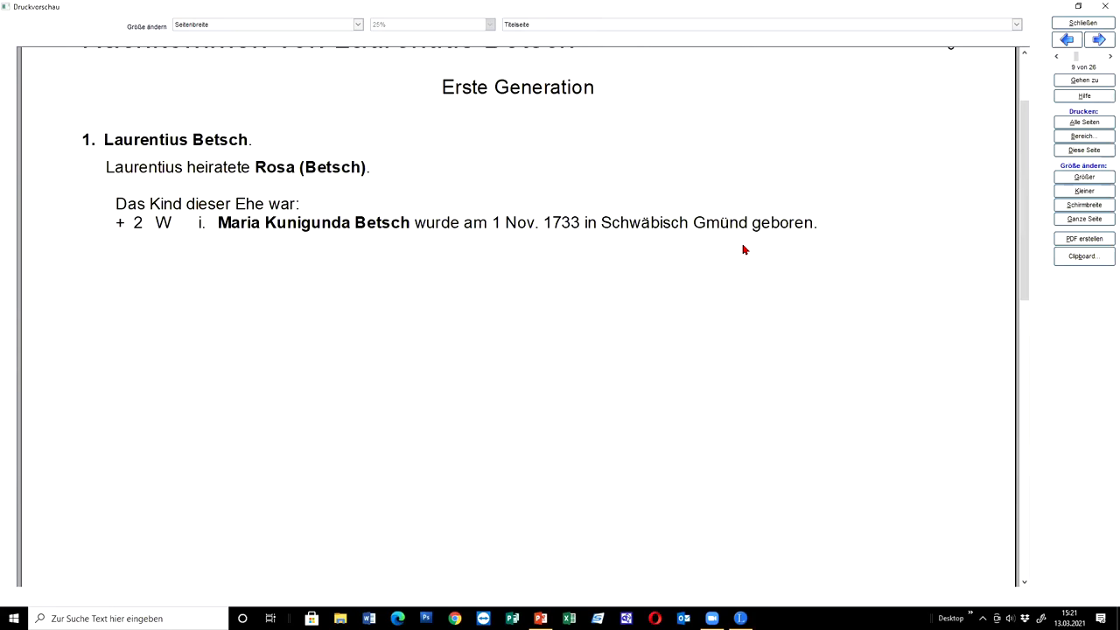
click(1083, 24)
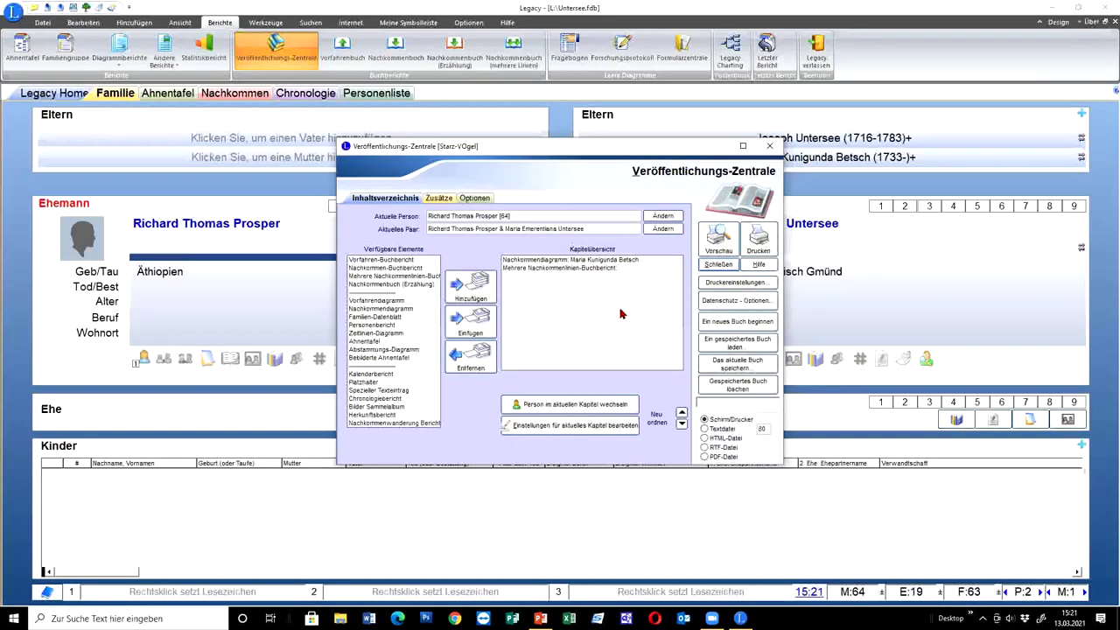
click(728, 266)
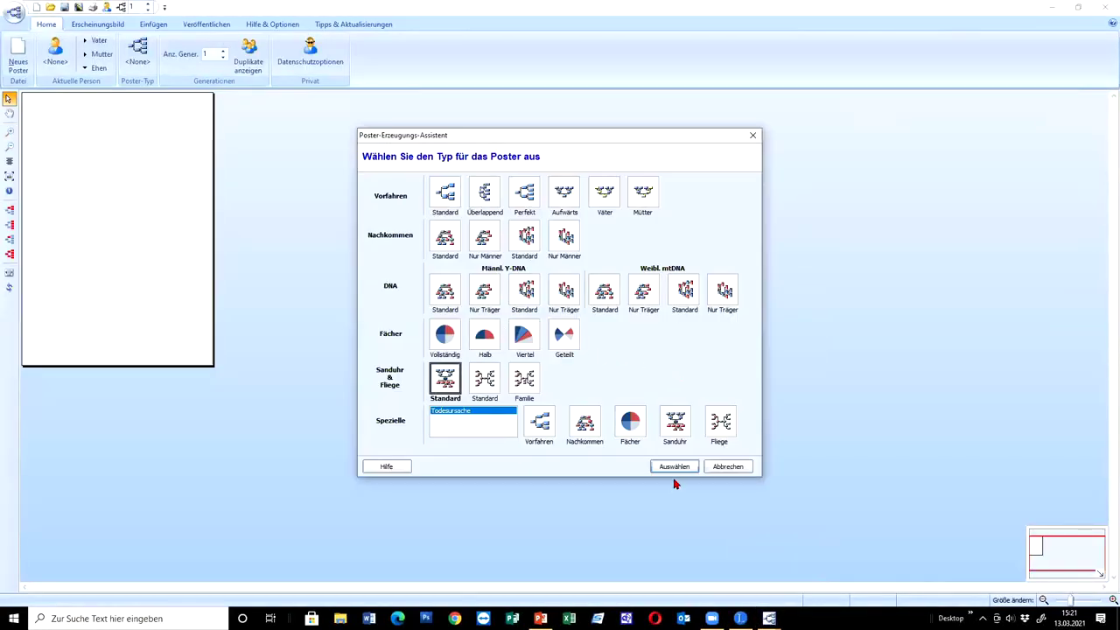
Step: In Legacy Charting, create a poster of the first standard hourglass type (Sanduhr) and view its overall layout
click(679, 466)
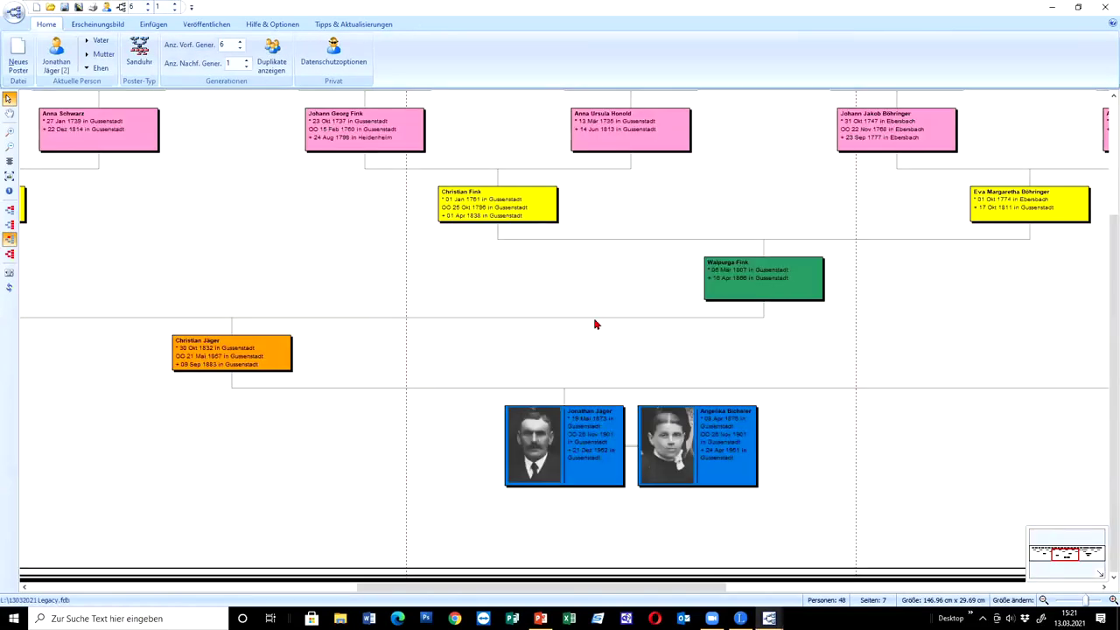
scroll(598, 322, down, 2)
scroll(603, 319, down, 2)
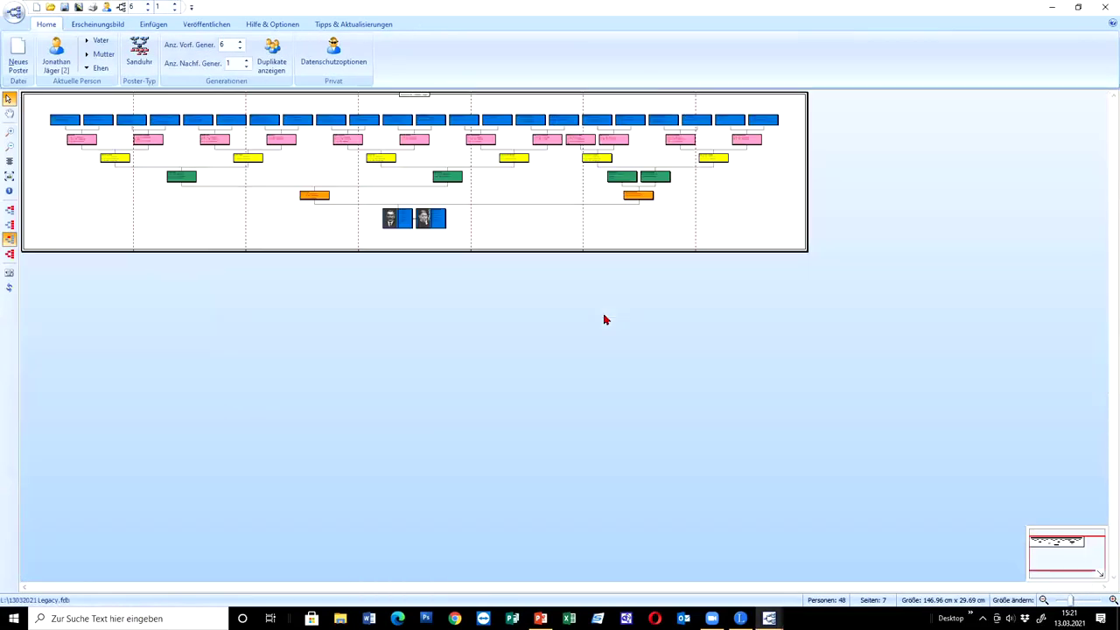
scroll(603, 320, up, 2)
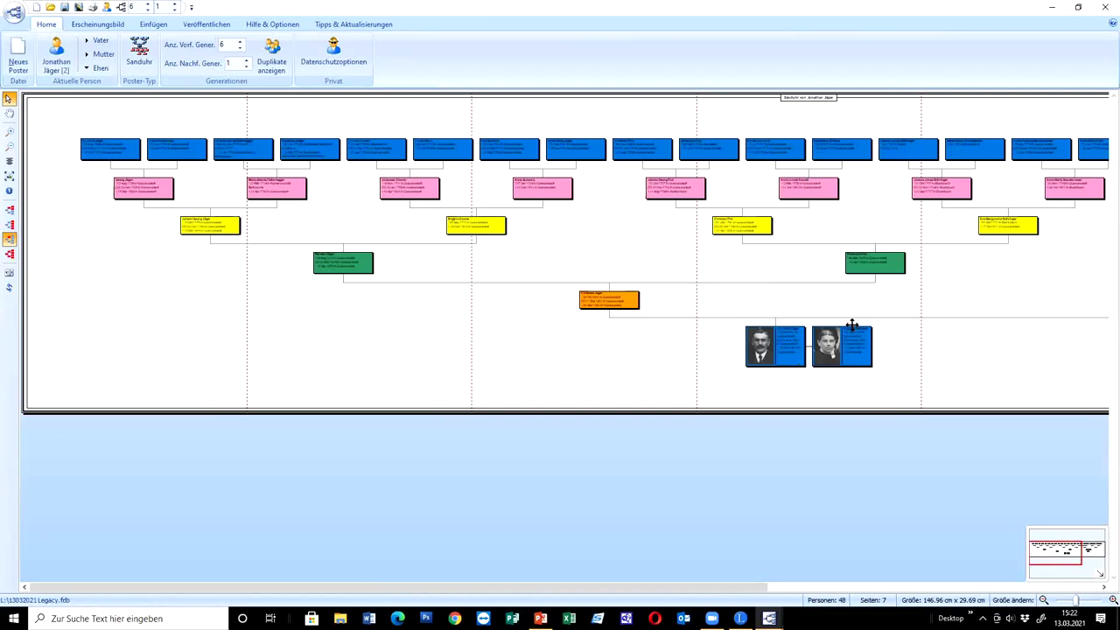
Step: Raise the poster's number of descendant generations (Anz. Nachf. Gener.) to 3, inspect the extended chart, and increase it to 4
click(247, 67)
text(3)
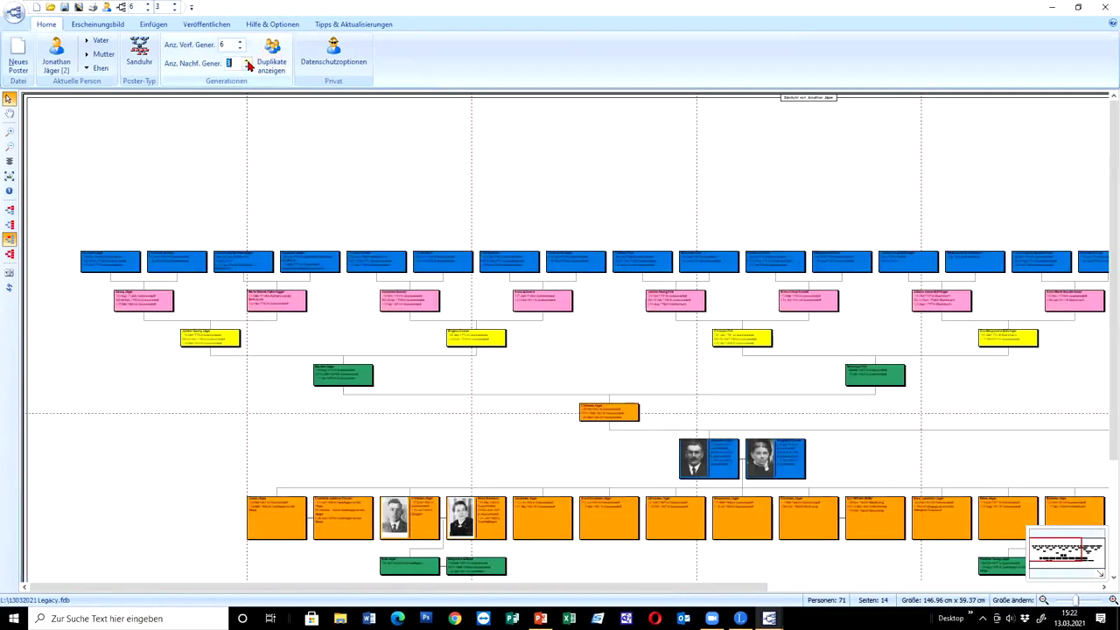
scroll(869, 367, down, 2)
scroll(878, 365, up, 2)
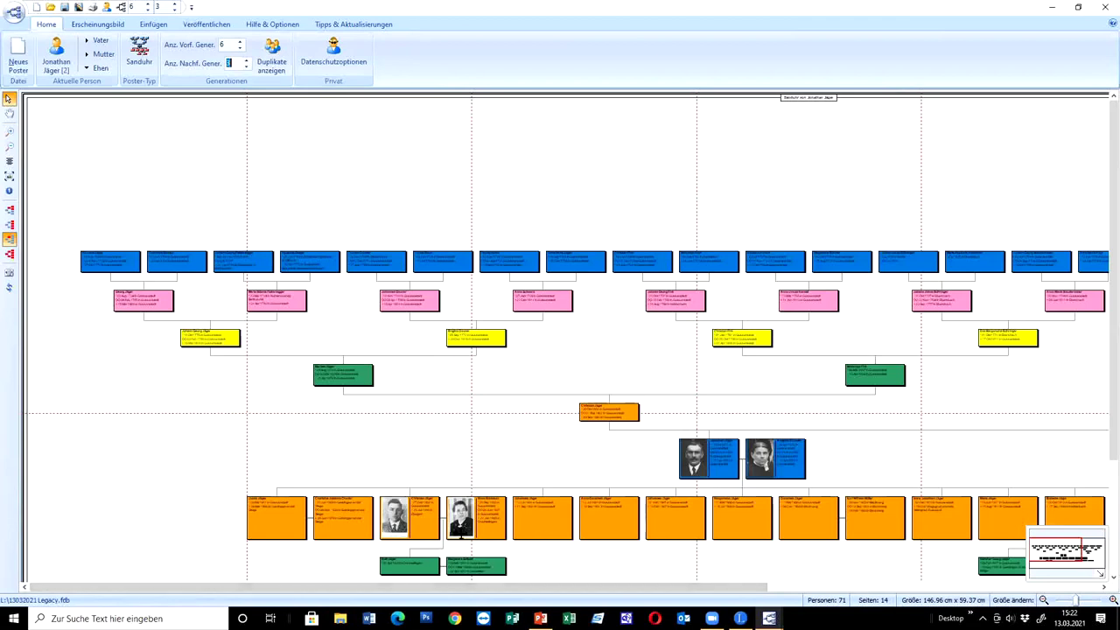
scroll(623, 549, down, 2)
scroll(617, 545, up, 2)
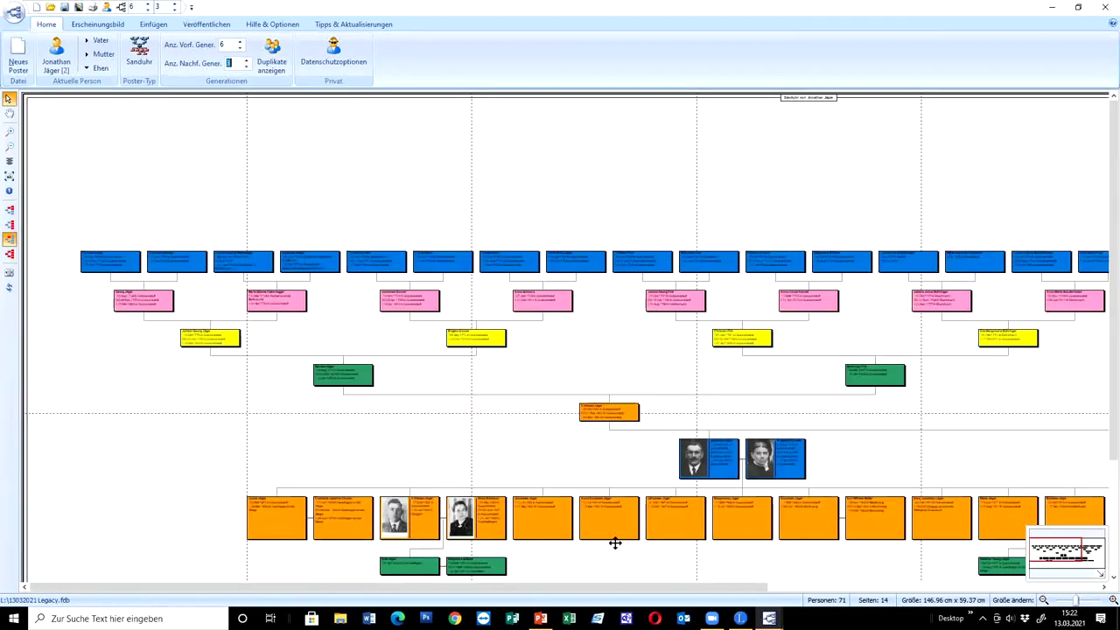
click(248, 61)
scroll(575, 318, down, 2)
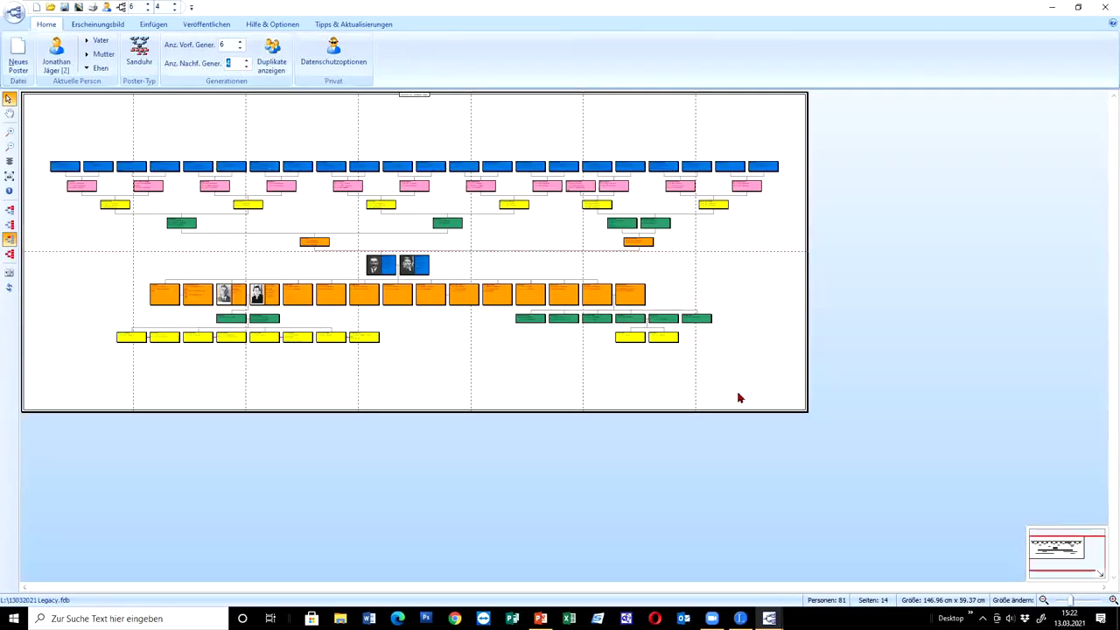
Step: Shift the whole orange descendant generation slightly to the right and move the fourth yellow box on its own below its row
click(9, 224)
mouse_move(384, 293)
mouse_down()
mouse_move(334, 296)
mouse_move(395, 306)
mouse_move(343, 280)
mouse_move(368, 296)
mouse_up()
click(10, 238)
drag(223, 336, 223, 361)
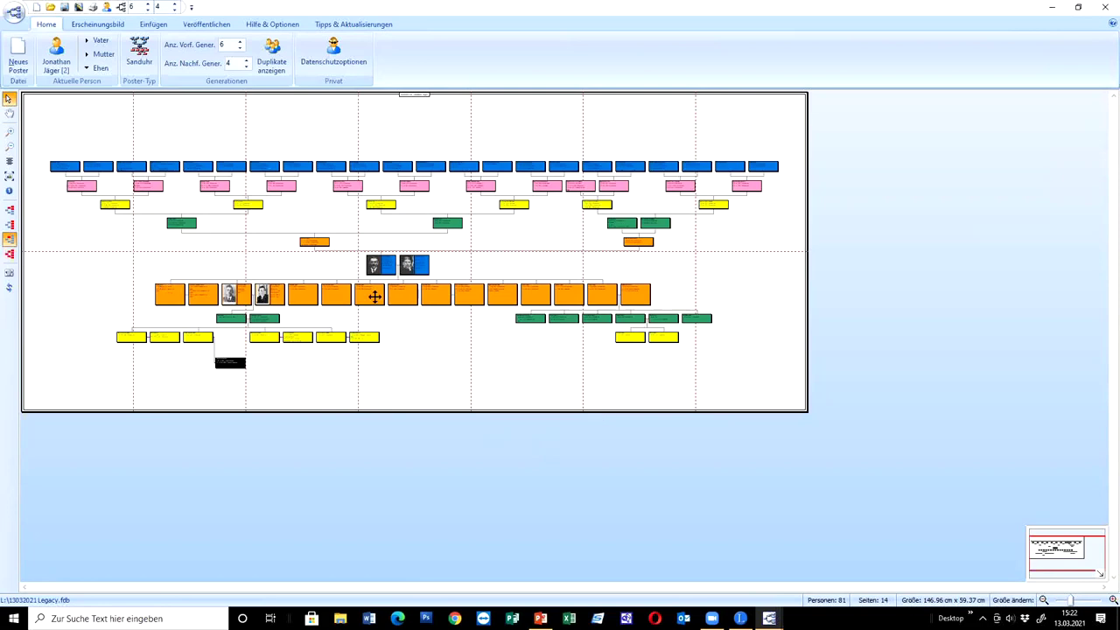
Step: Move the entire hourglass chart to the right on the poster so that all generations shift together
click(11, 254)
drag(198, 166, 360, 172)
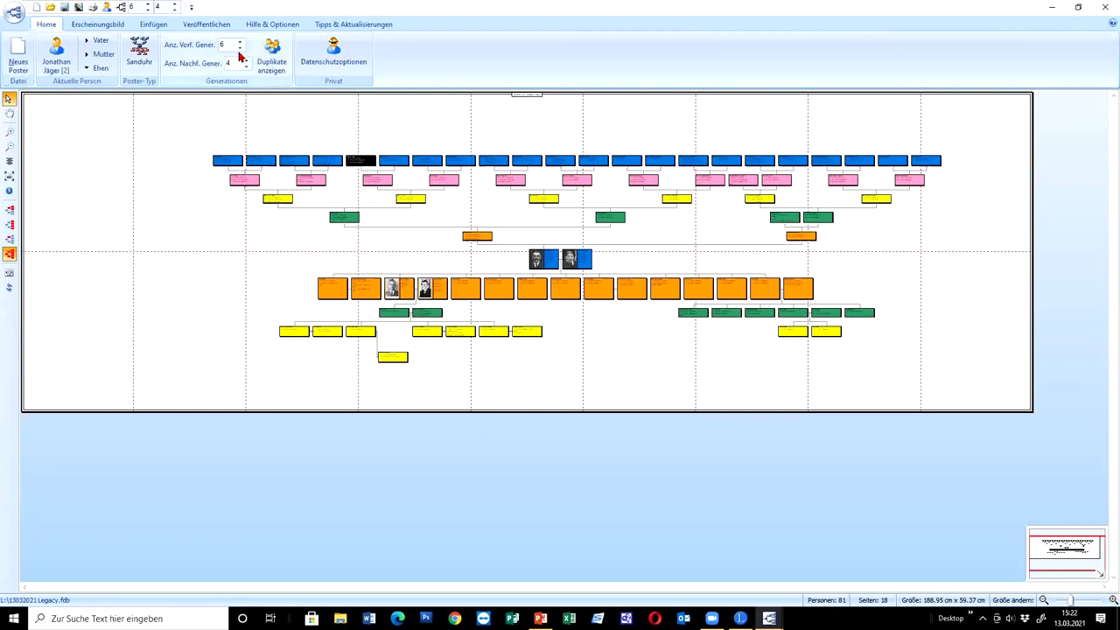
Step: Review which elements and formatting options can be included in the poster's person frames, and close the selection without changes
scroll(913, 480, up, 3)
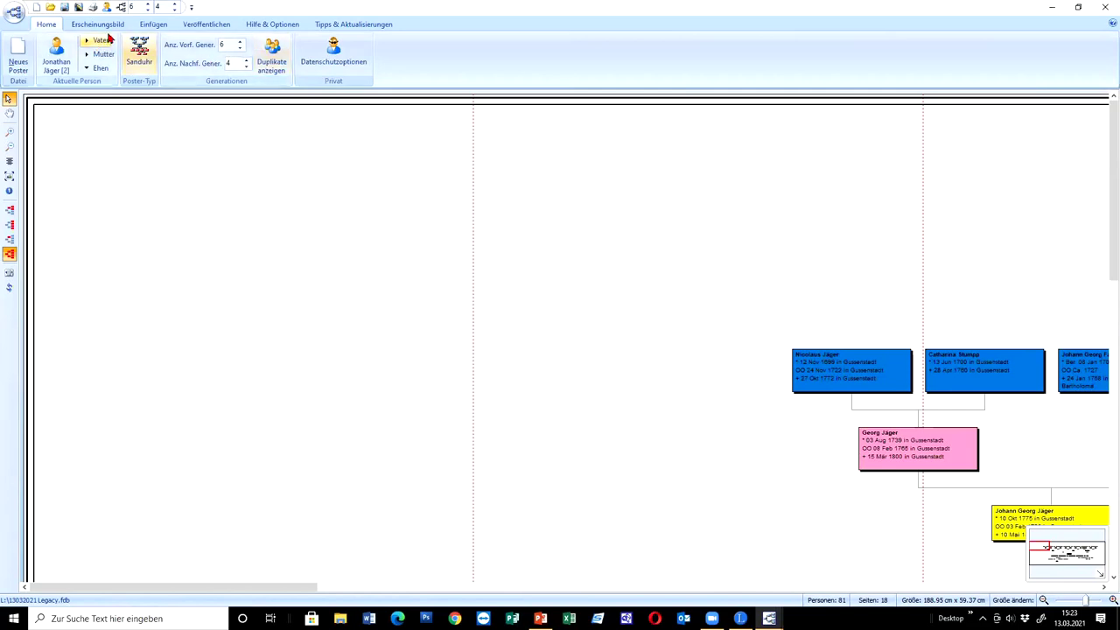
click(97, 23)
click(77, 55)
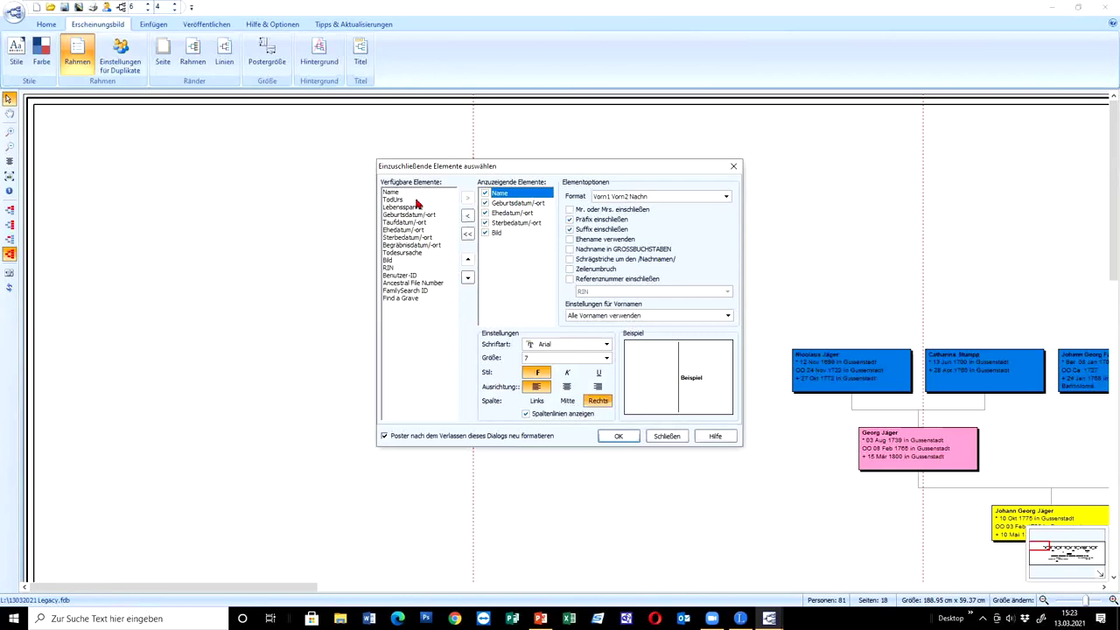
click(733, 166)
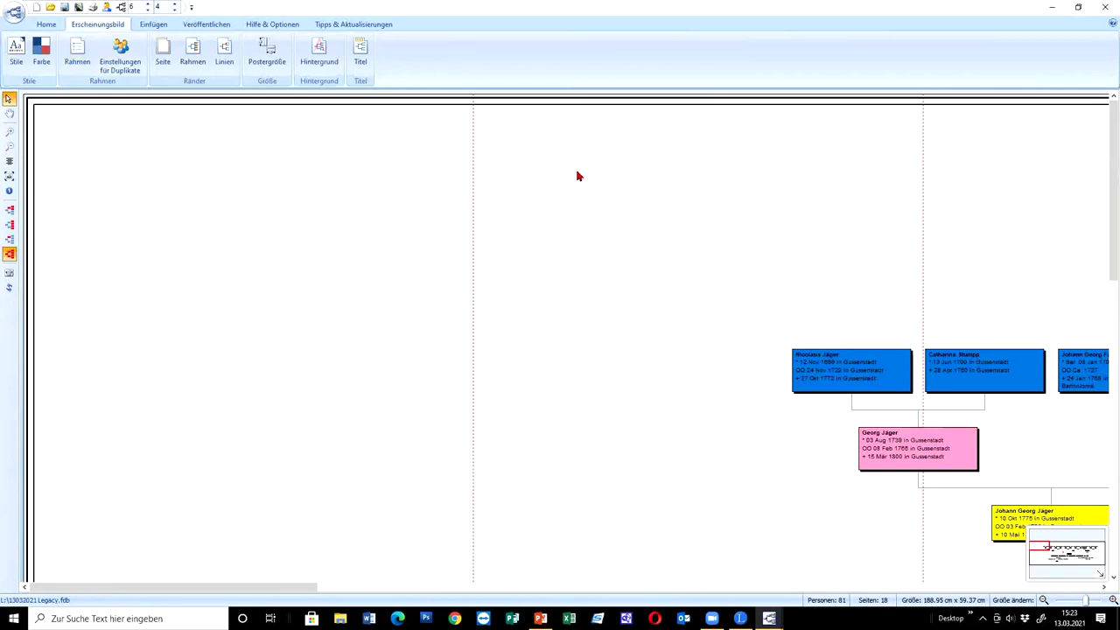
Step: Close the hourglass poster and the standard ancestor poster, and return to the family view in Legacy
click(1104, 7)
click(558, 337)
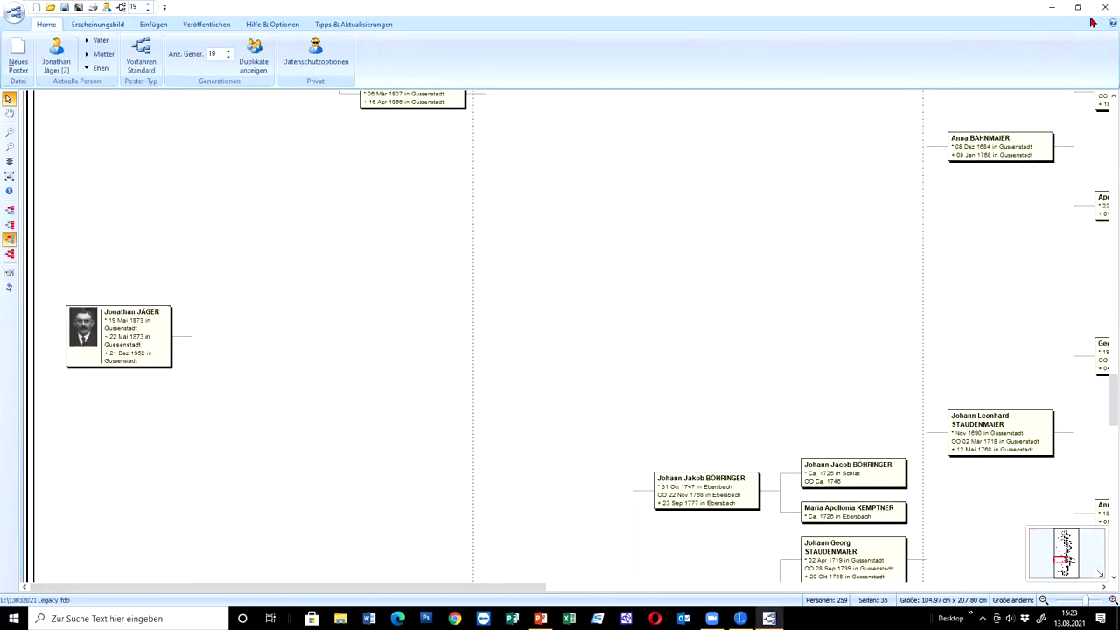
click(1105, 7)
click(551, 339)
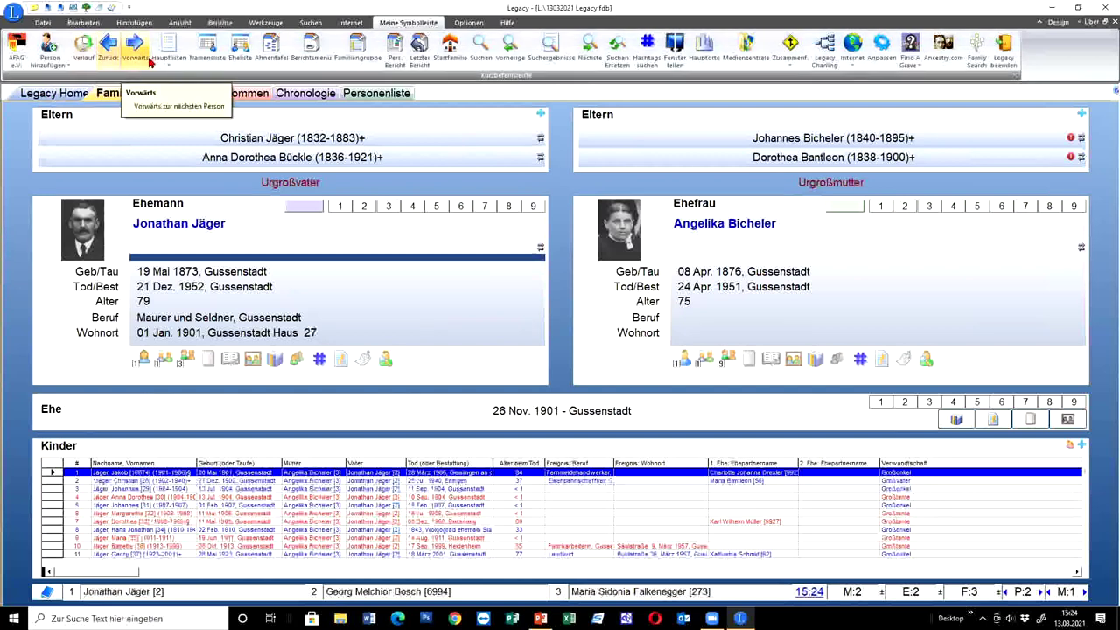
Step: Examine the editing and adding commands, the husband's context commands and the file-opening choices, and cancel the file selection
click(80, 27)
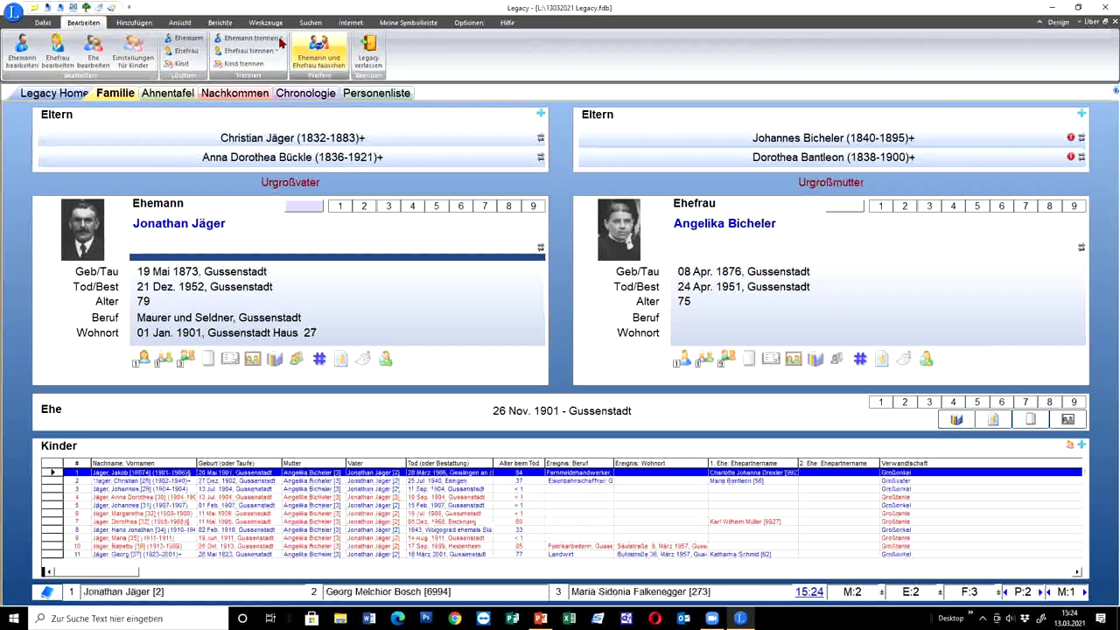
click(147, 27)
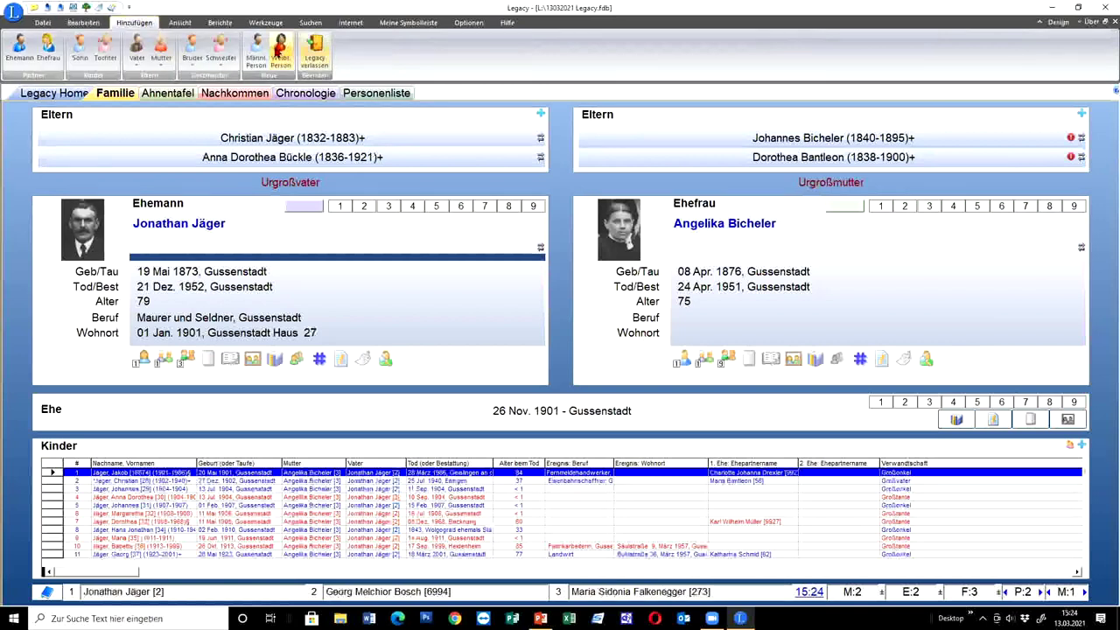
right_click(384, 288)
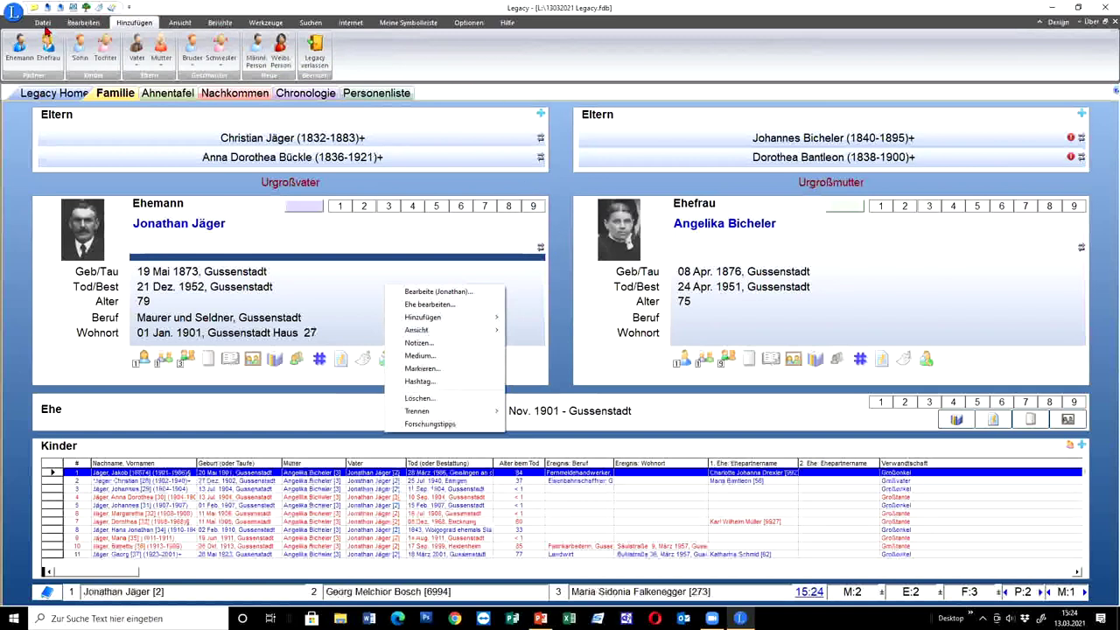
click(43, 22)
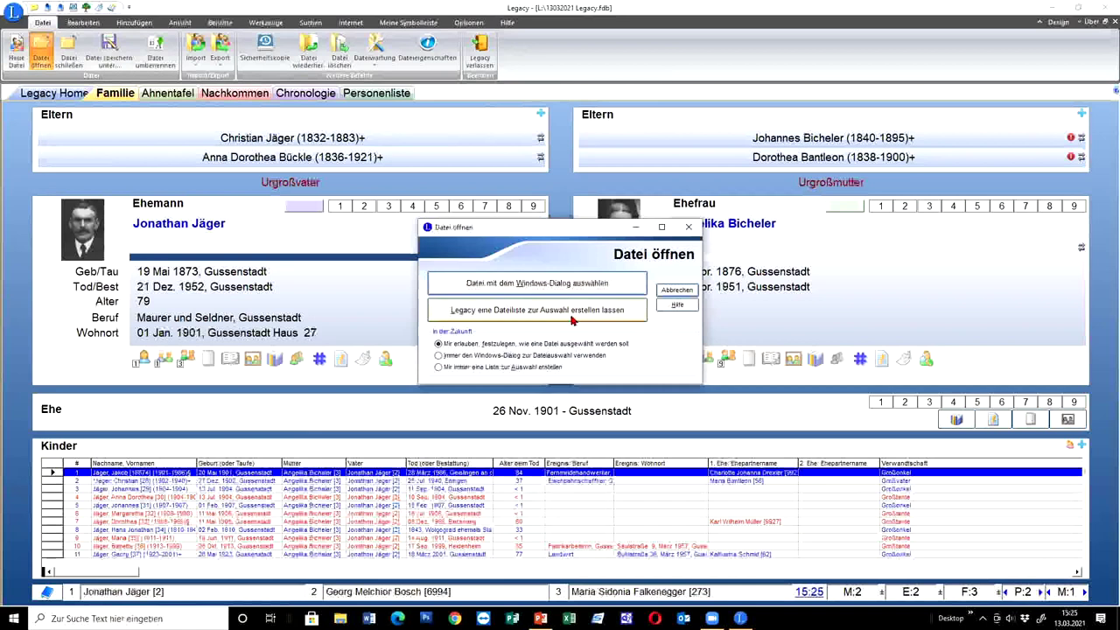
click(676, 290)
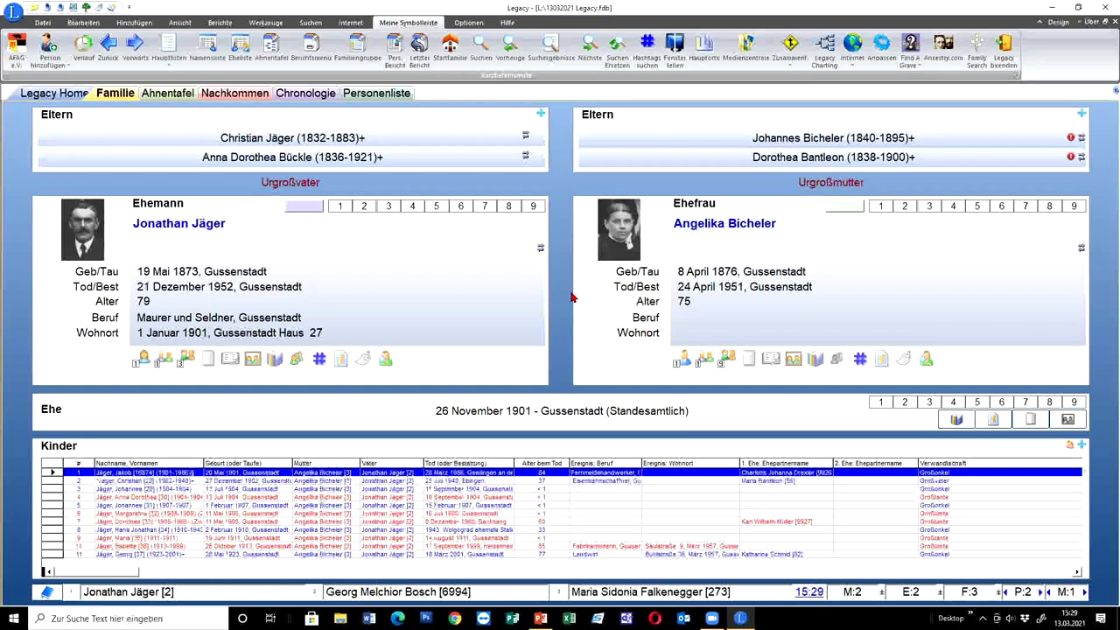
Step: Look through Legacy's tools, including the additional ones under Andere Werkzeuge
scroll(607, 40, up, 3)
click(855, 54)
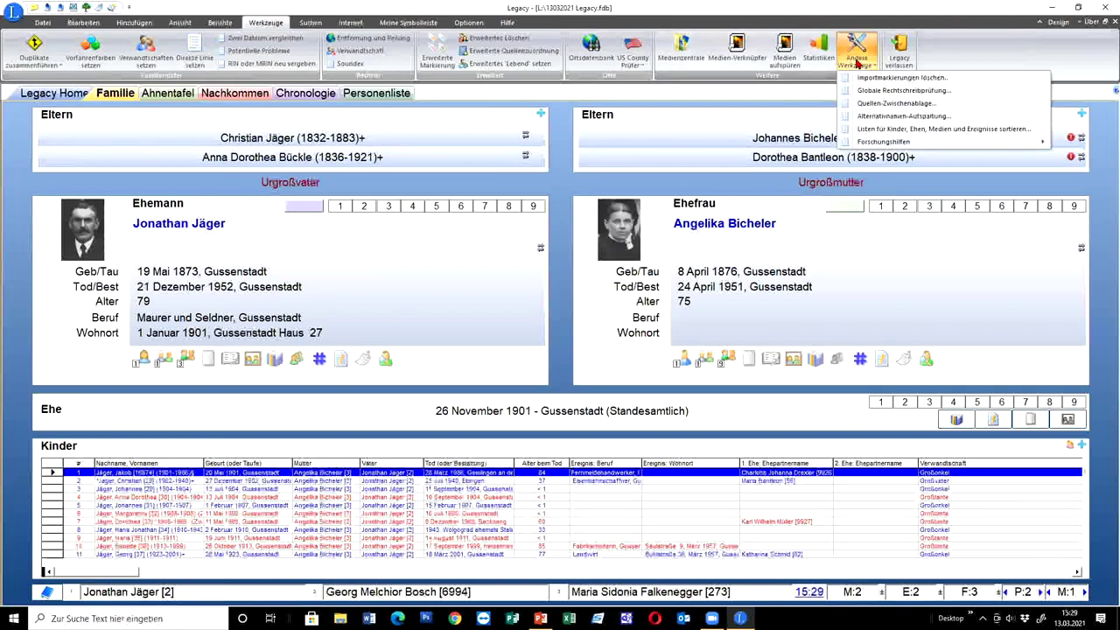
click(857, 63)
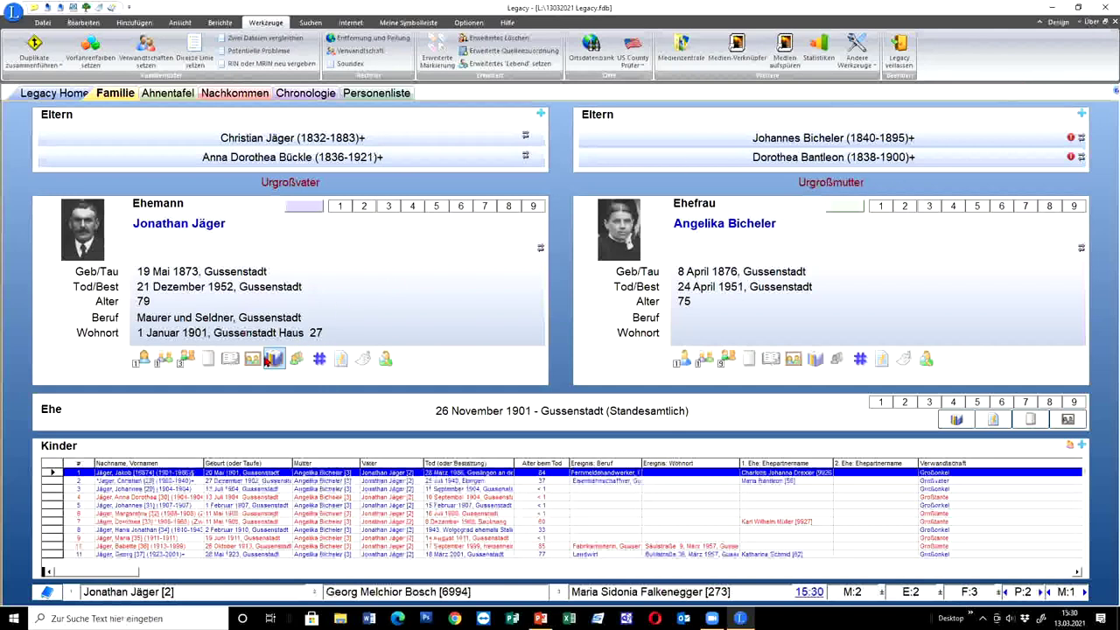
Step: From the husband's assigned sources, bring up the master source list, mark Albbote Totenliste, and show only marked sources
click(275, 359)
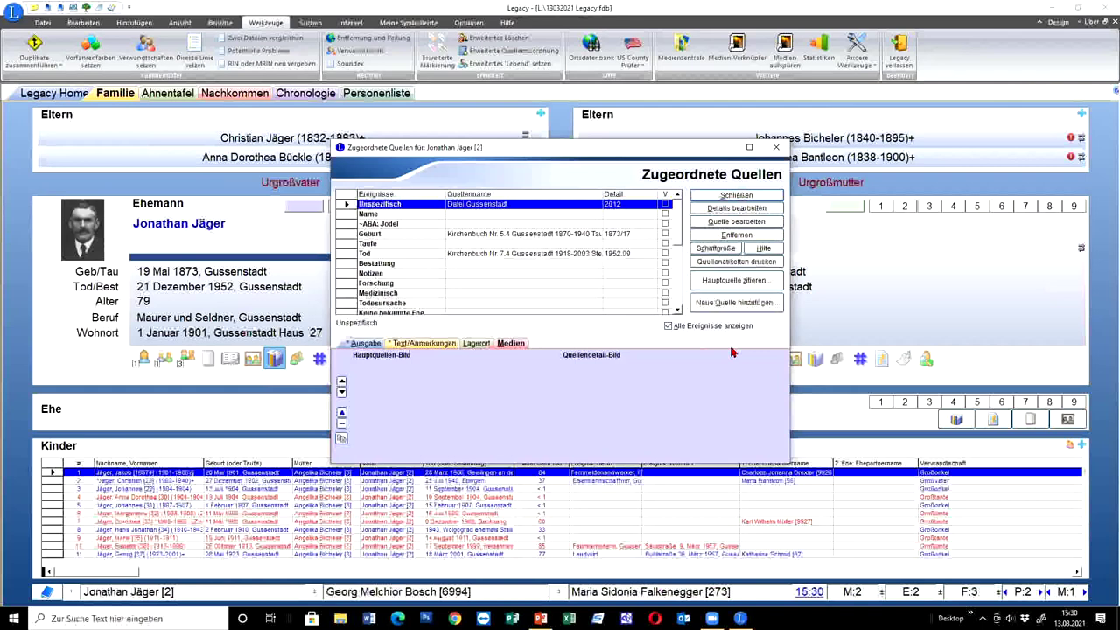
click(766, 282)
click(576, 353)
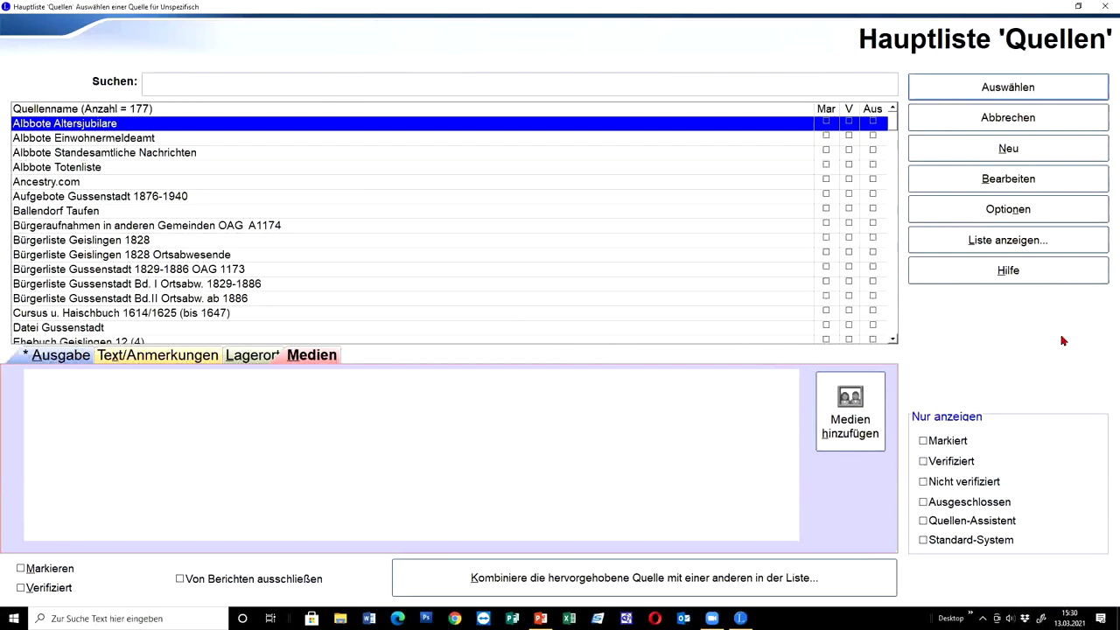
click(826, 165)
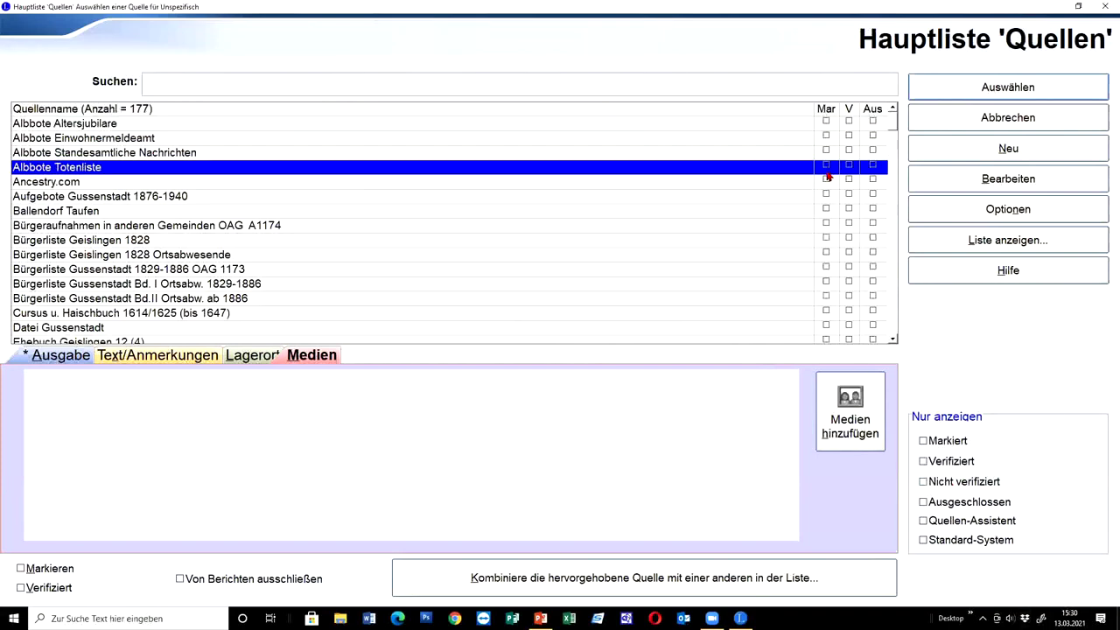
click(923, 441)
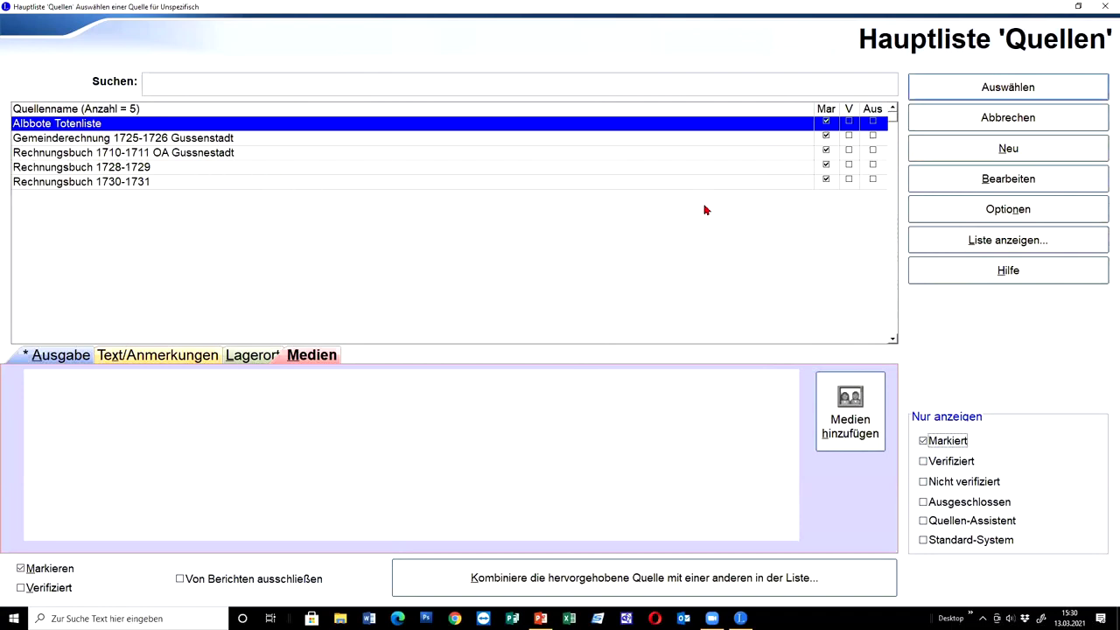
Step: Unmark Gemeinderechnung 1725-1726 Gussenstadt and the Rechnungsbuch sources 1710-1711, 1728-1729 and 1730-1731
click(826, 136)
click(826, 151)
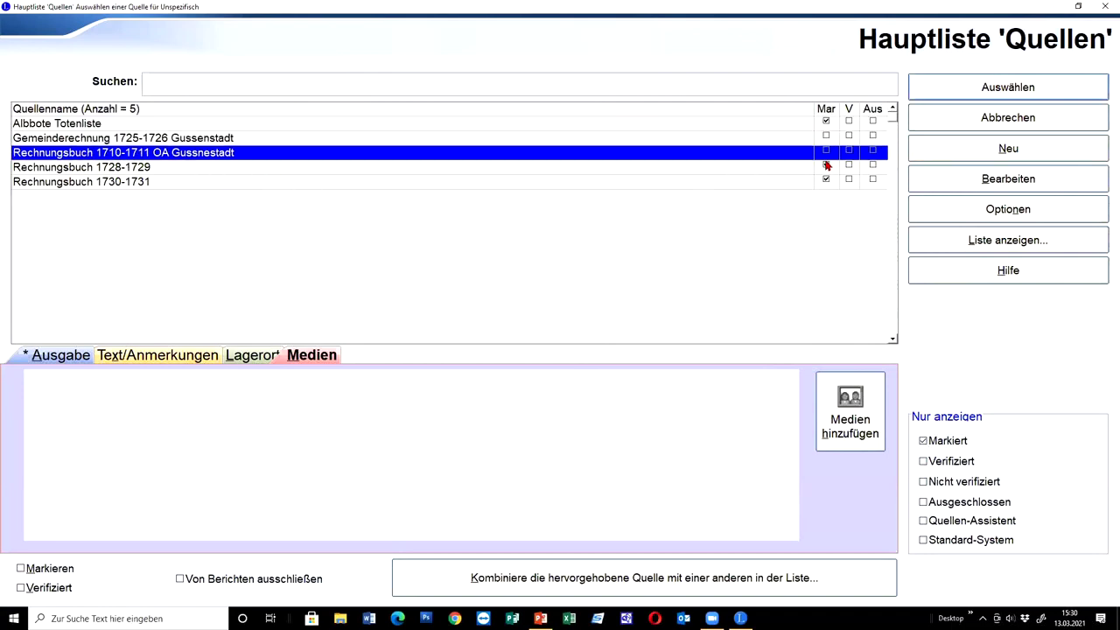
click(825, 166)
click(826, 181)
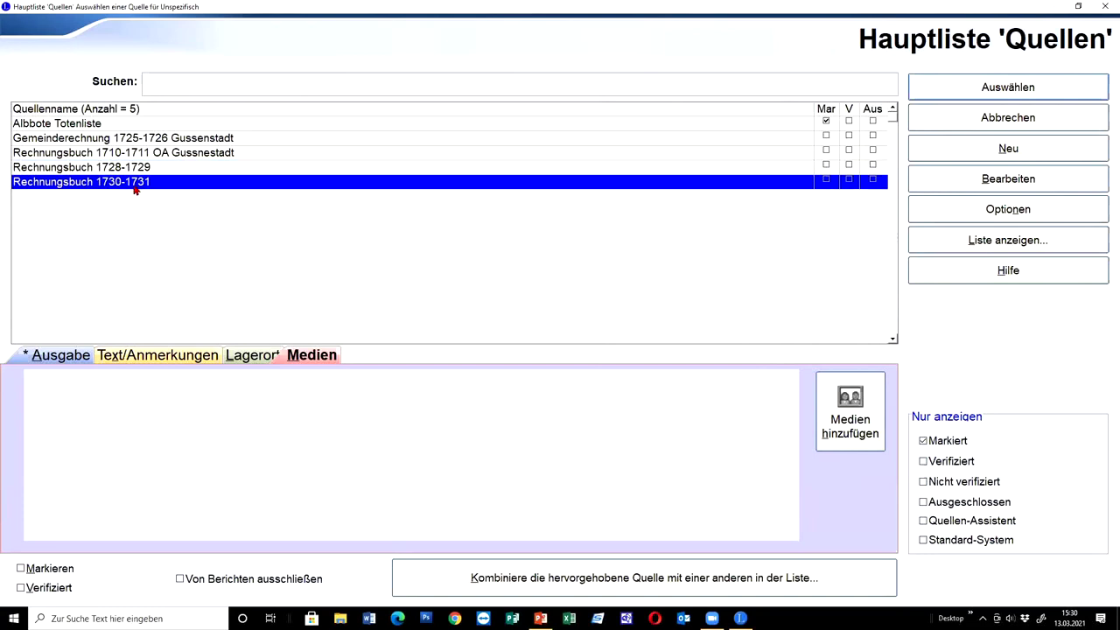
Step: Try citing Rechnungsbuch 1730-1731 as an unspecified source for the husband, cancel its source detail, and close the assigned sources
click(970, 93)
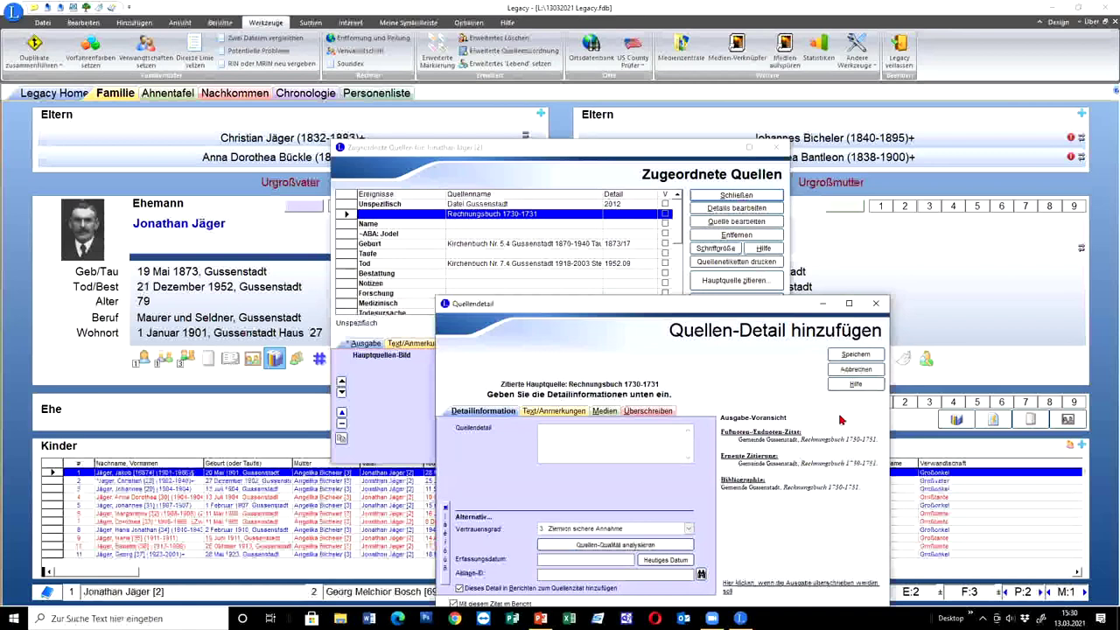
click(855, 369)
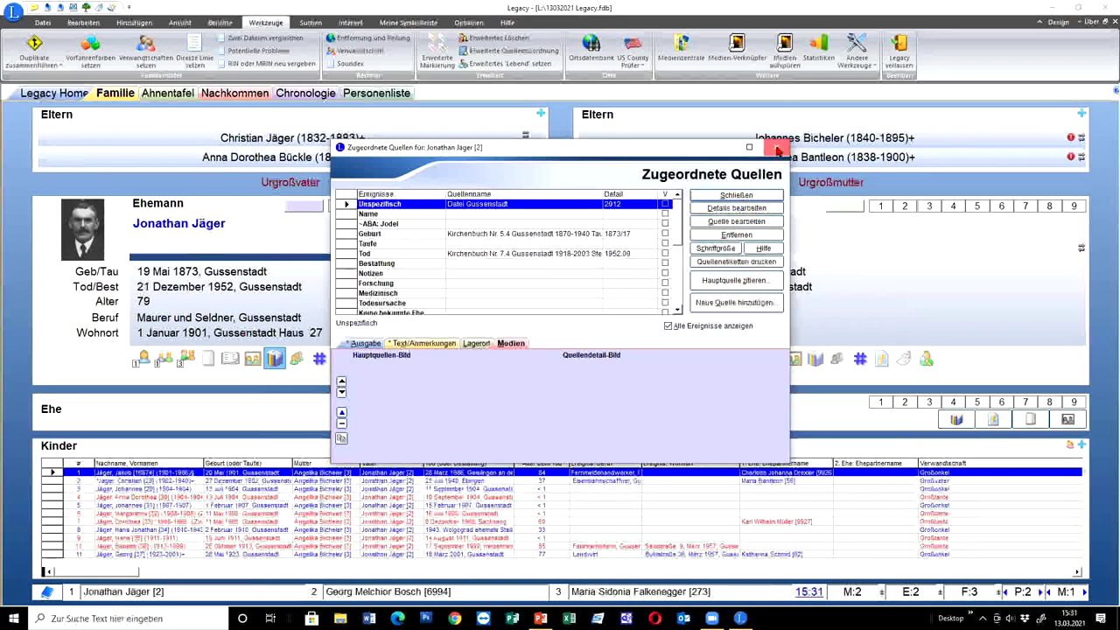
click(776, 147)
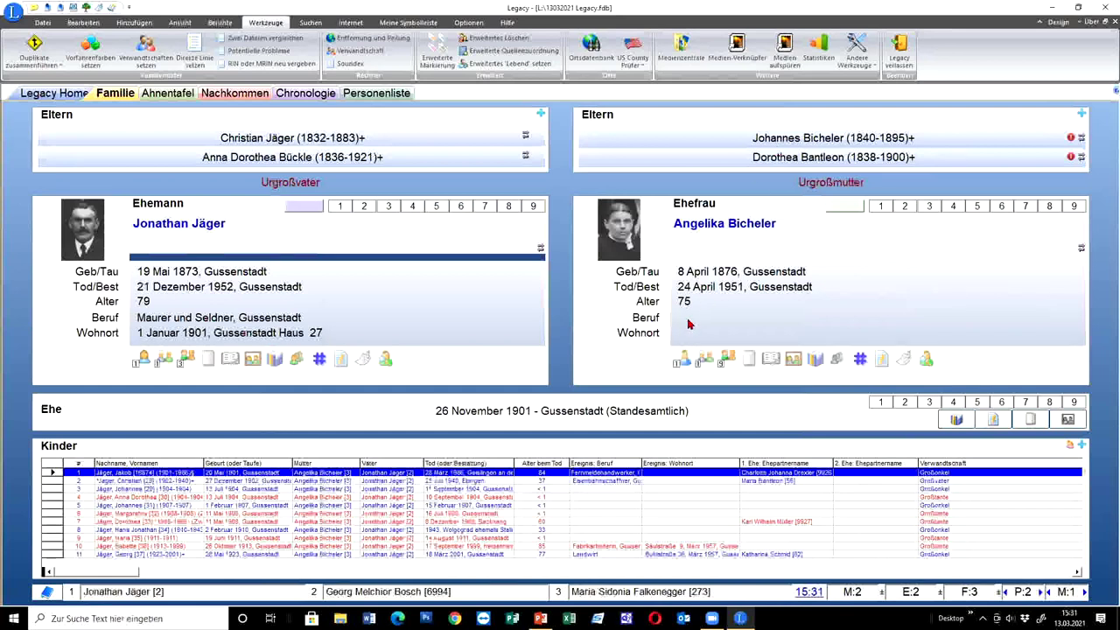